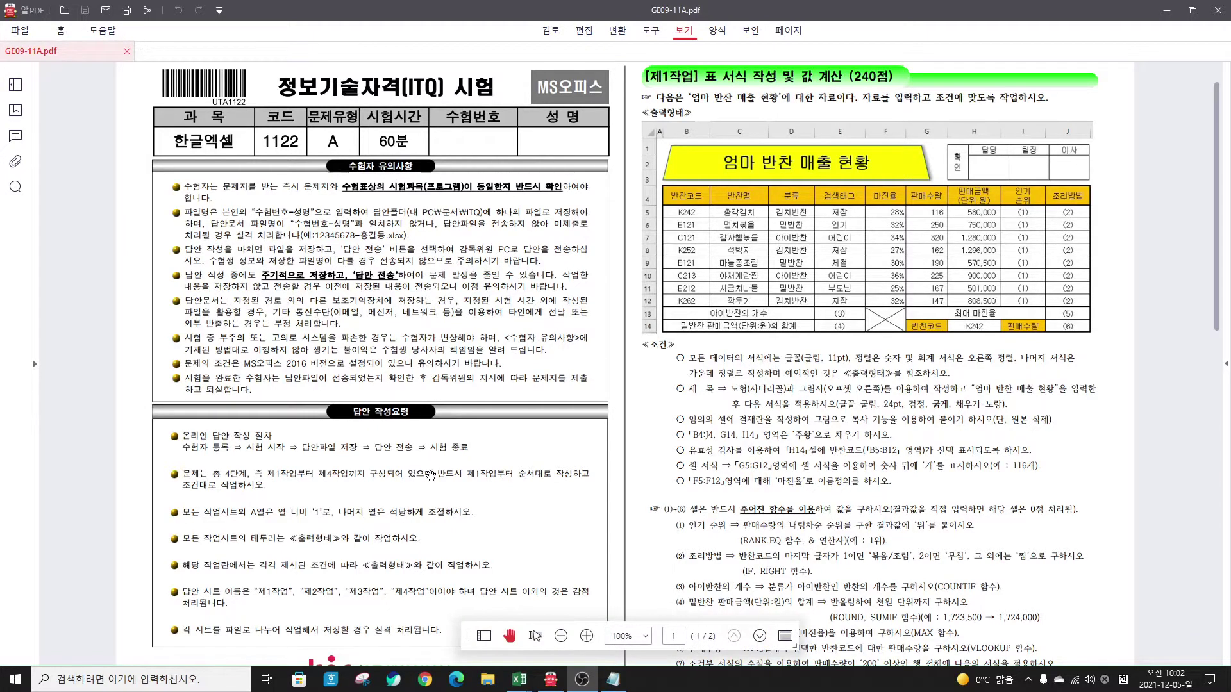
Step: Switch to Excel and start saving the blank workbook under a new name in the itq documents folder
{"action": "left_click", "coordinate": [1168, 9]}
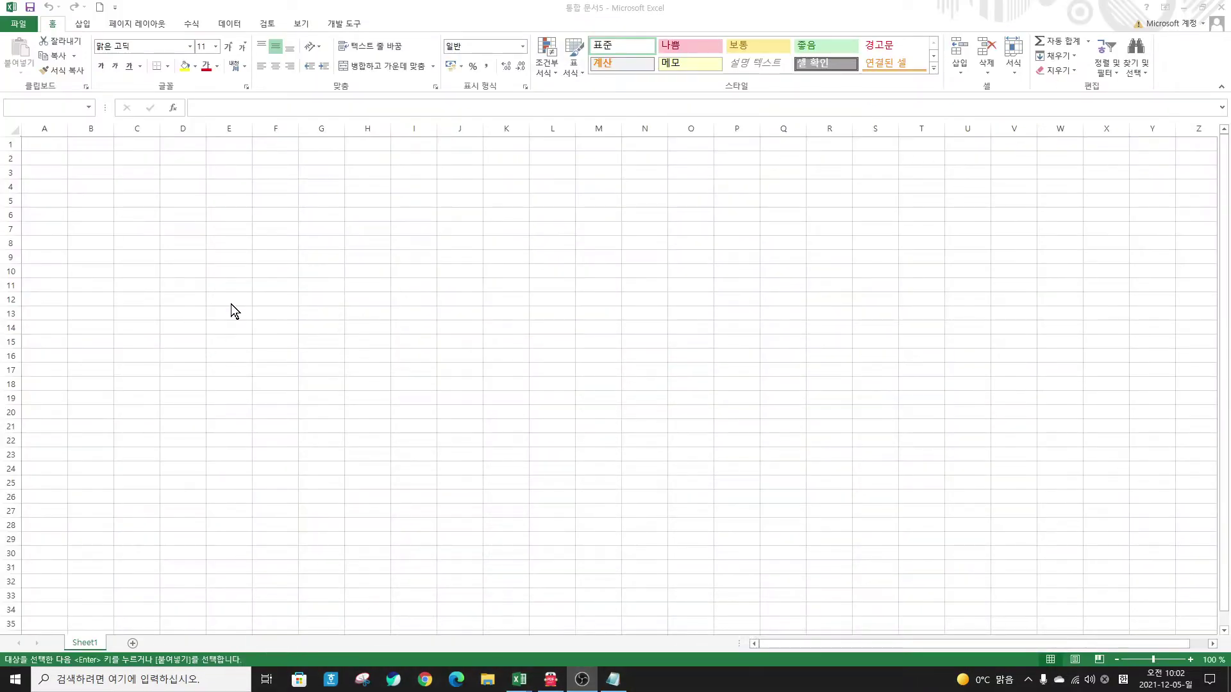
{"action": "left_click", "coordinate": [17, 28]}
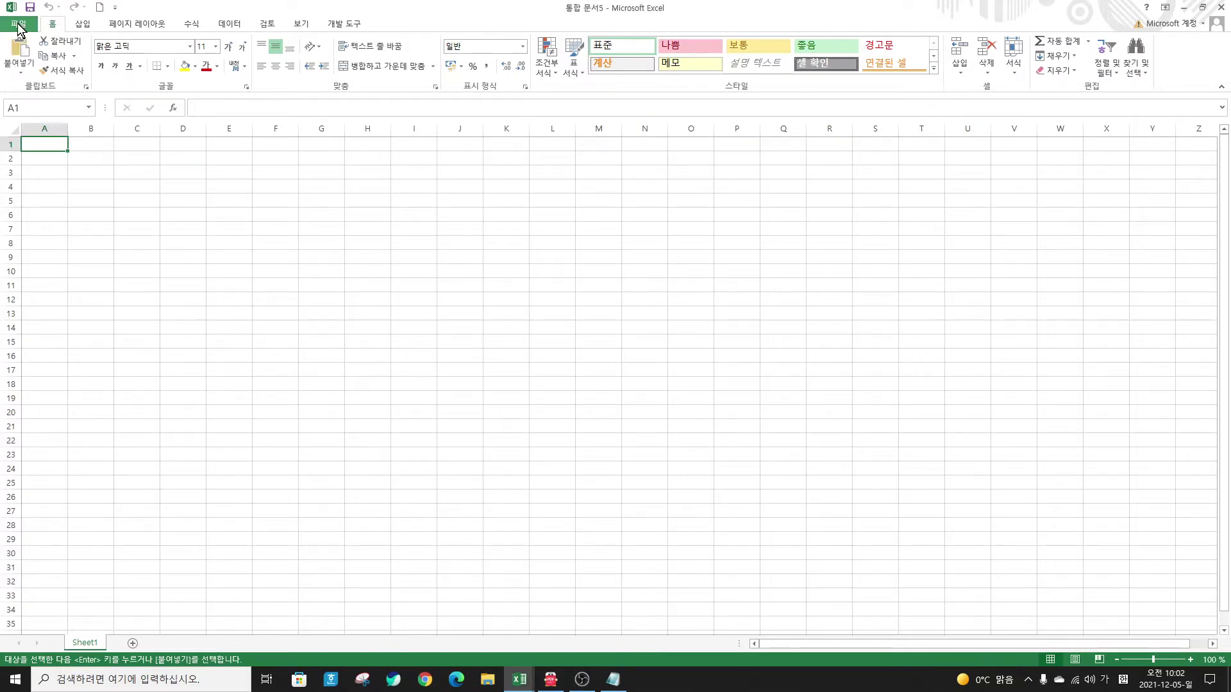
{"action": "left_click", "coordinate": [17, 26]}
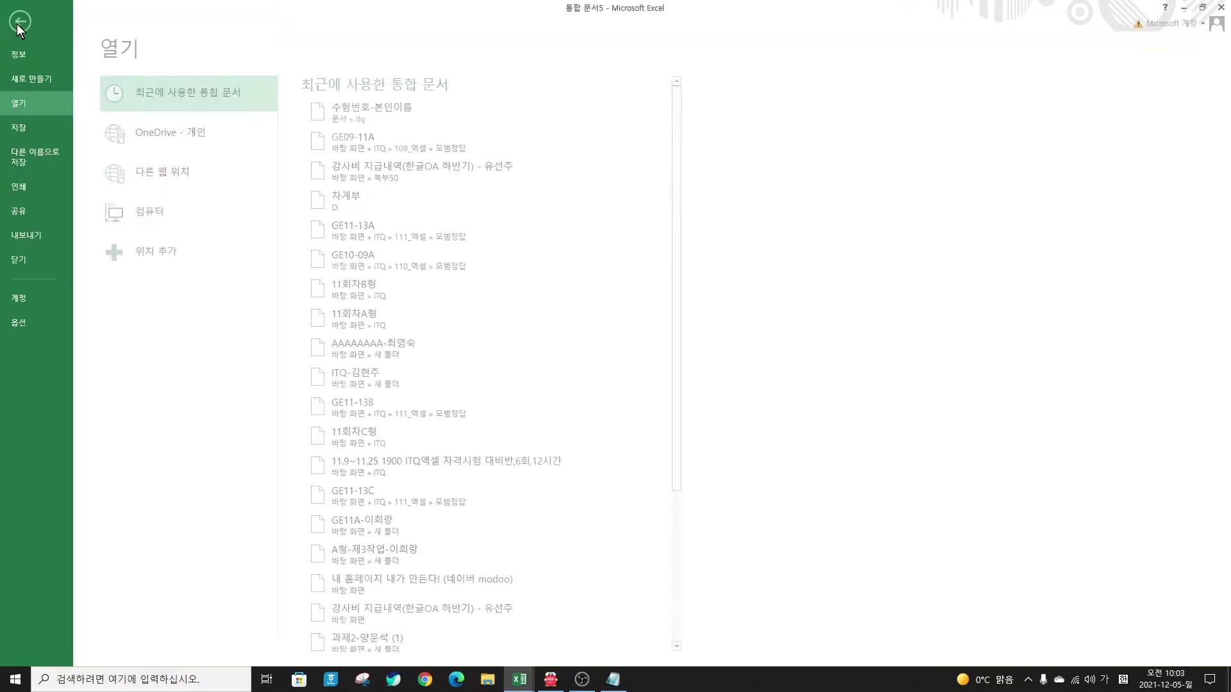
{"action": "left_click", "coordinate": [37, 154]}
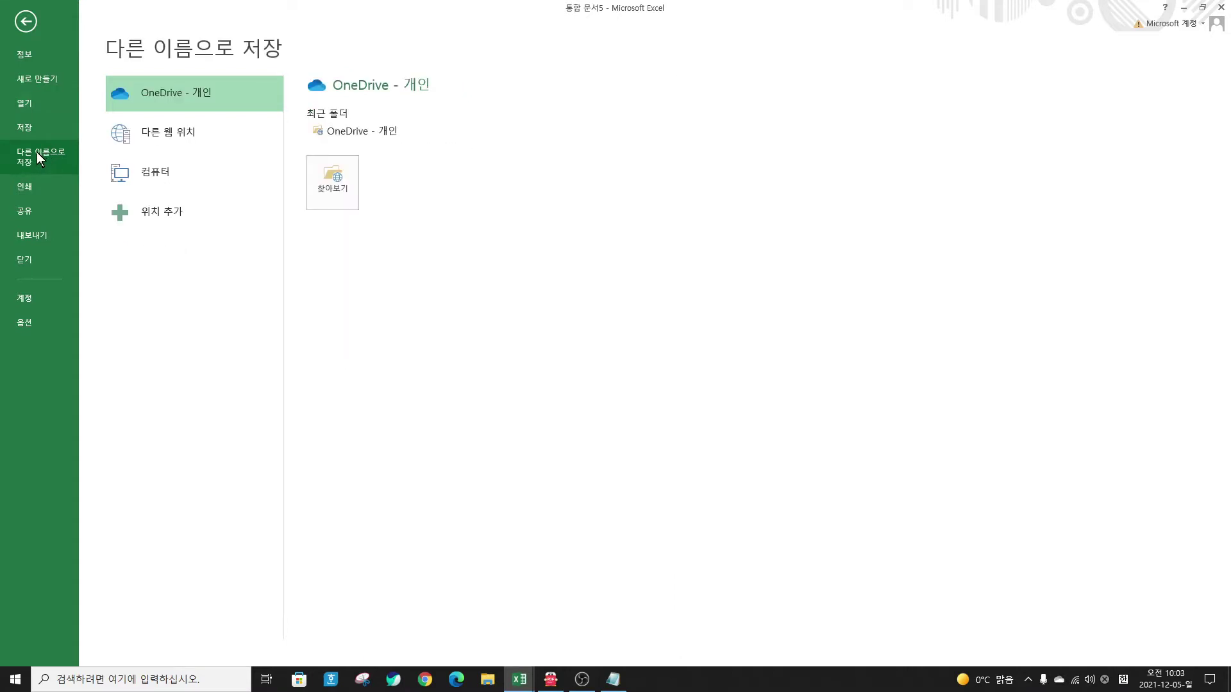
{"action": "left_click", "coordinate": [158, 174]}
{"action": "left_click", "coordinate": [342, 133]}
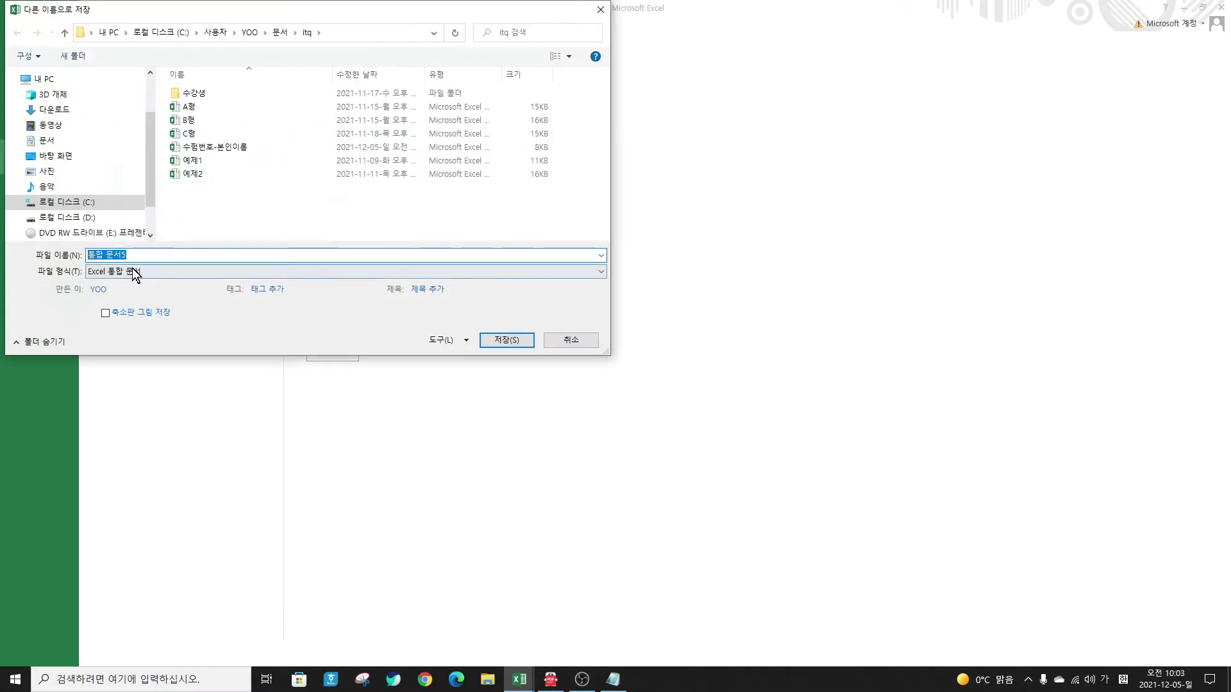
Step: Save the workbook as 수험번호-본인이름, replacing the existing file of that name
{"action": "type", "text": "수험버"}
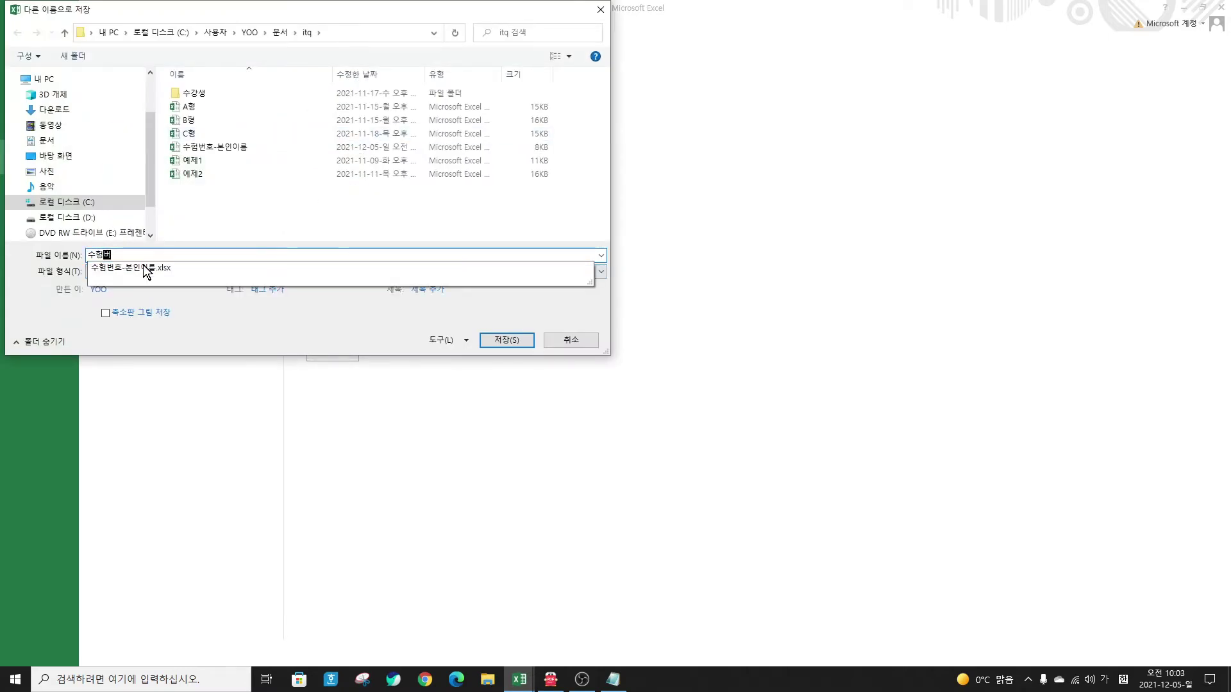
{"action": "key", "text": "BackSpace"}
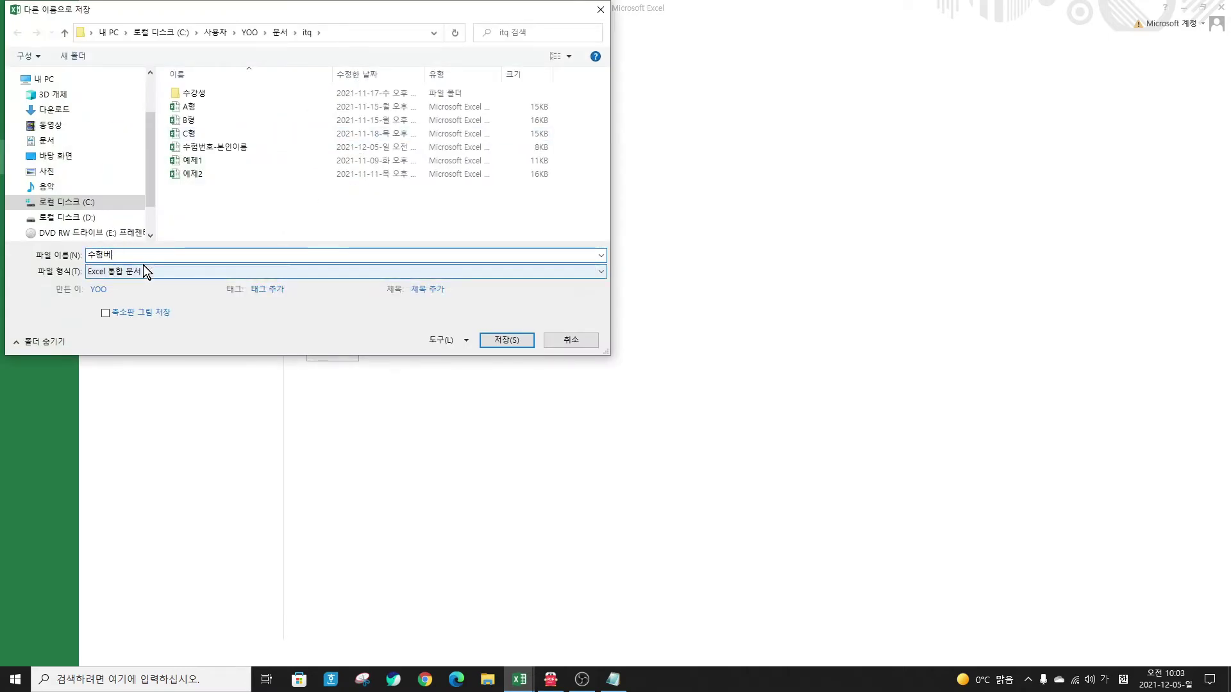
{"action": "type", "text": "번호"}
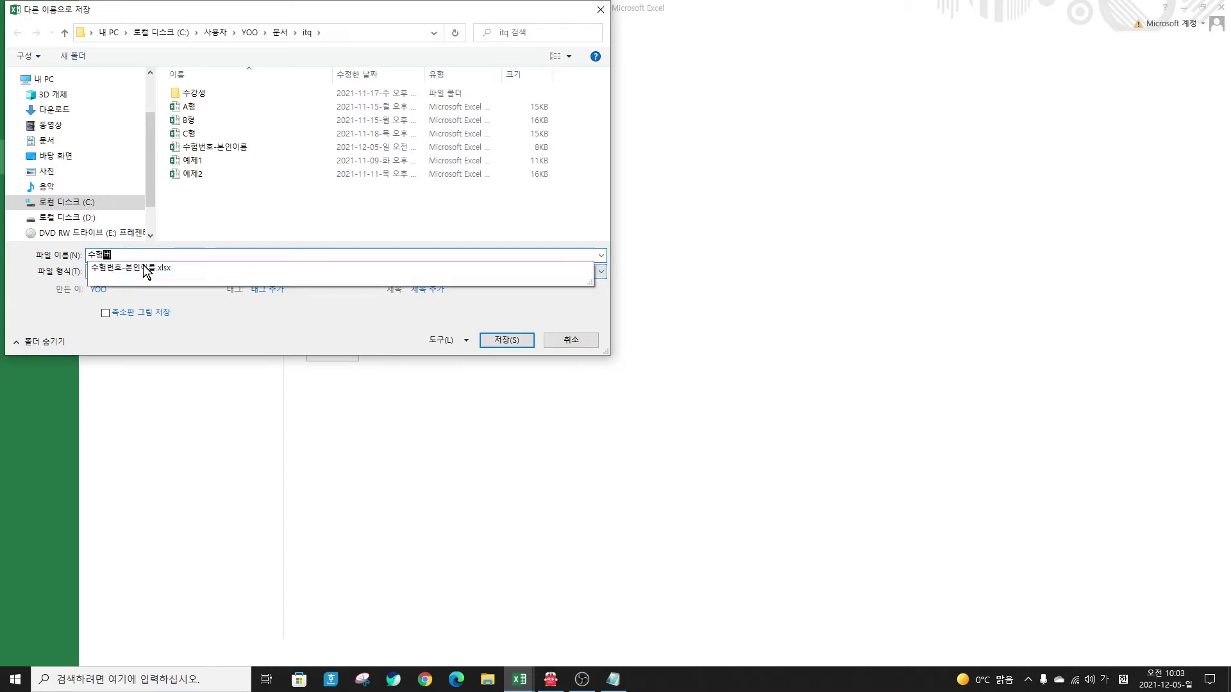
{"action": "type", "text": "-본이"}
{"action": "type", "text": "인이름"}
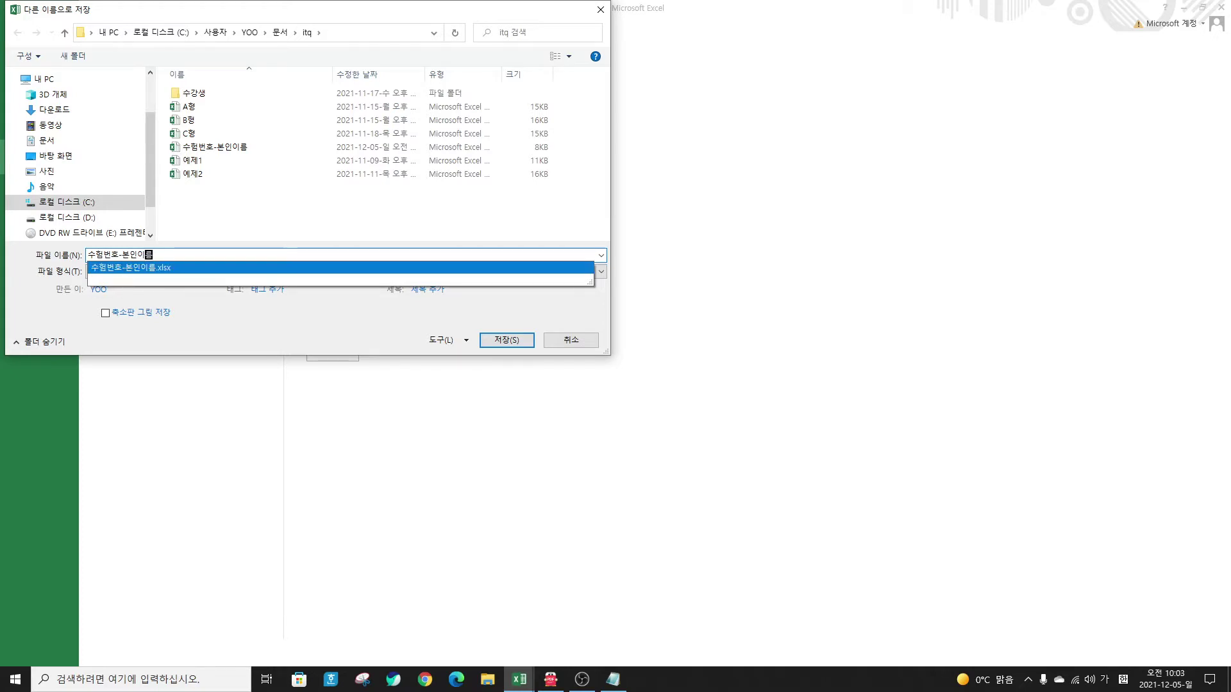
{"action": "left_click", "coordinate": [511, 346]}
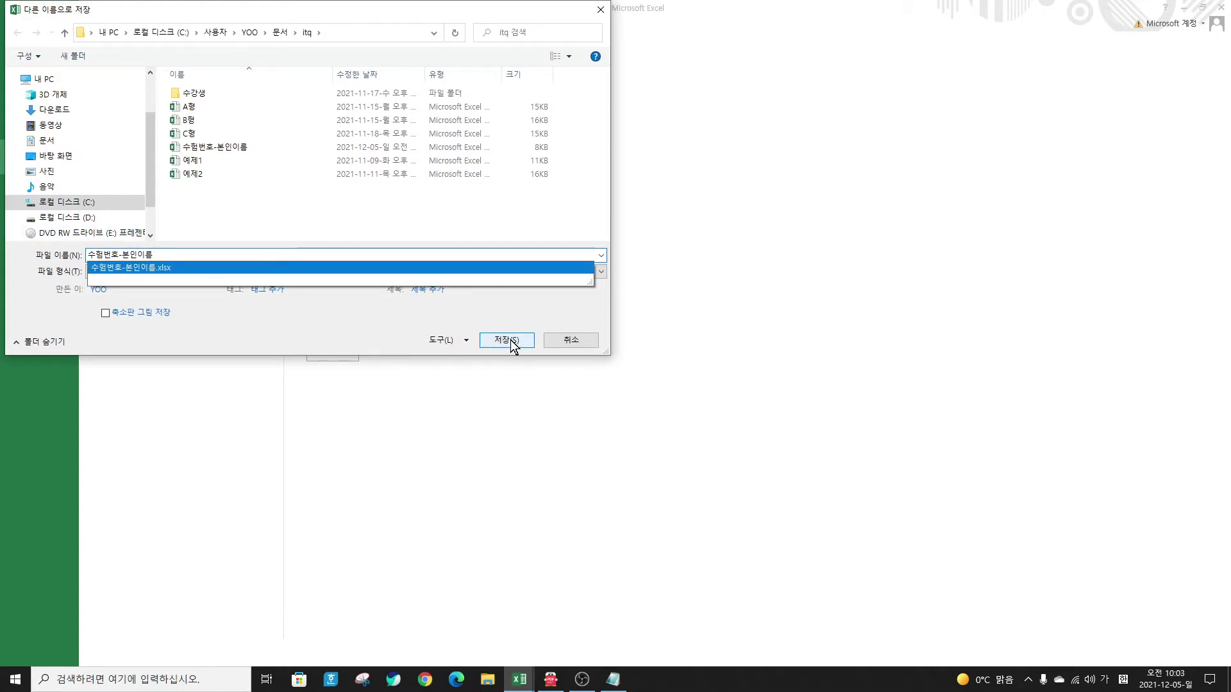
{"action": "left_click", "coordinate": [511, 346]}
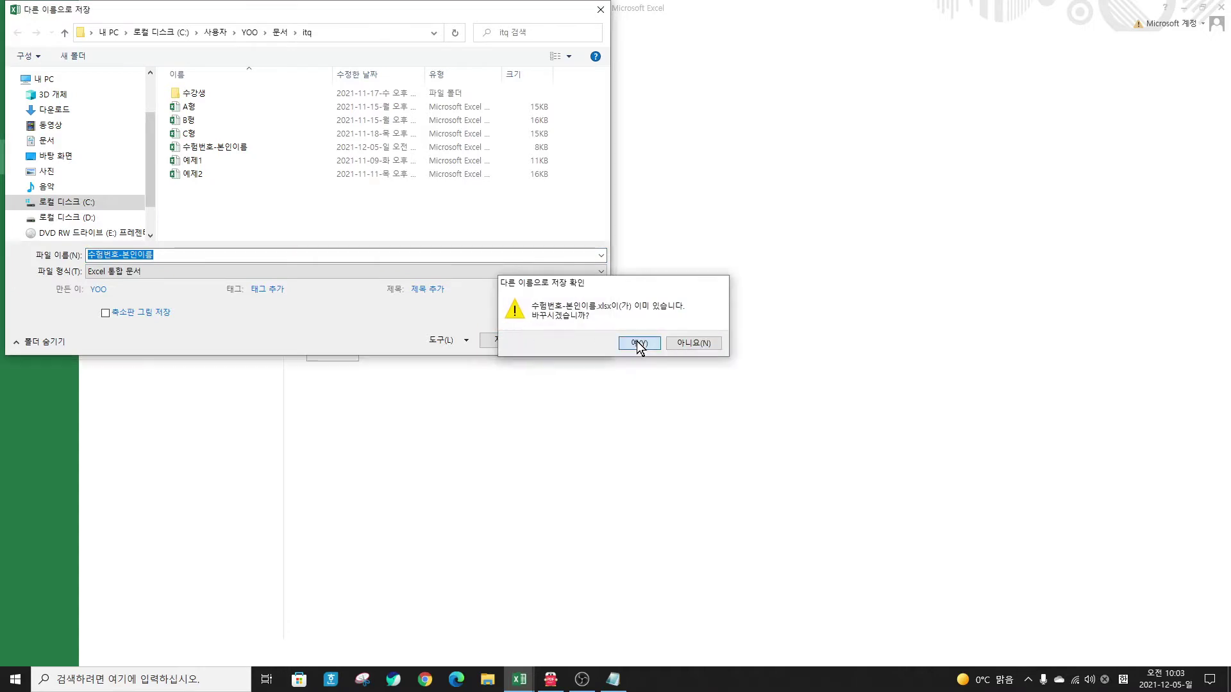
{"action": "left_click", "coordinate": [636, 344]}
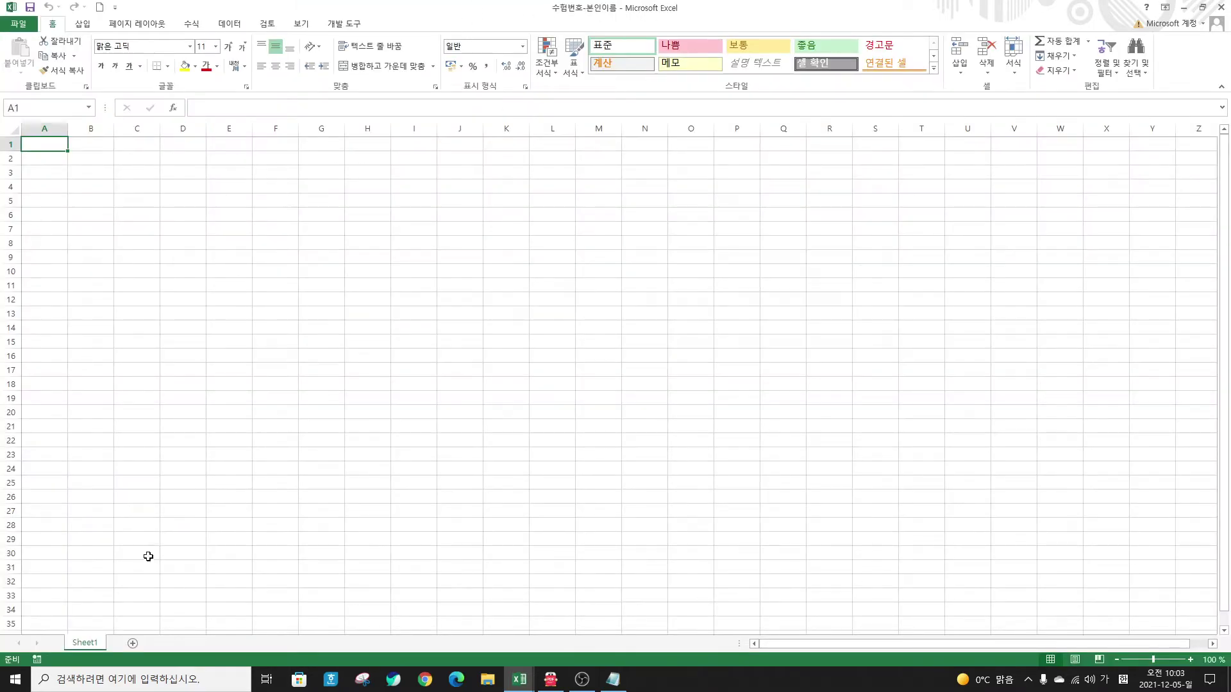
Step: Add two more worksheets and rename the first sheet as 제1작업
{"action": "left_click", "coordinate": [132, 644]}
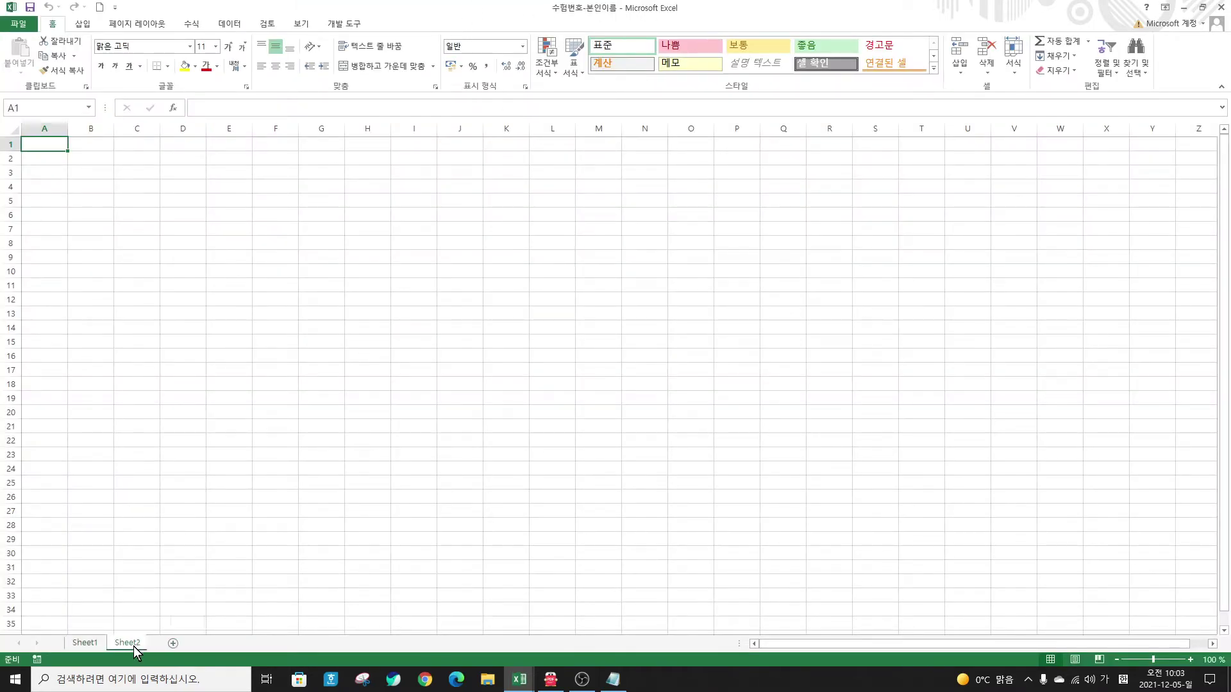
{"action": "left_click", "coordinate": [175, 644]}
{"action": "double_click", "coordinate": [84, 643]}
{"action": "type", "text": "제1작ㅇ"}
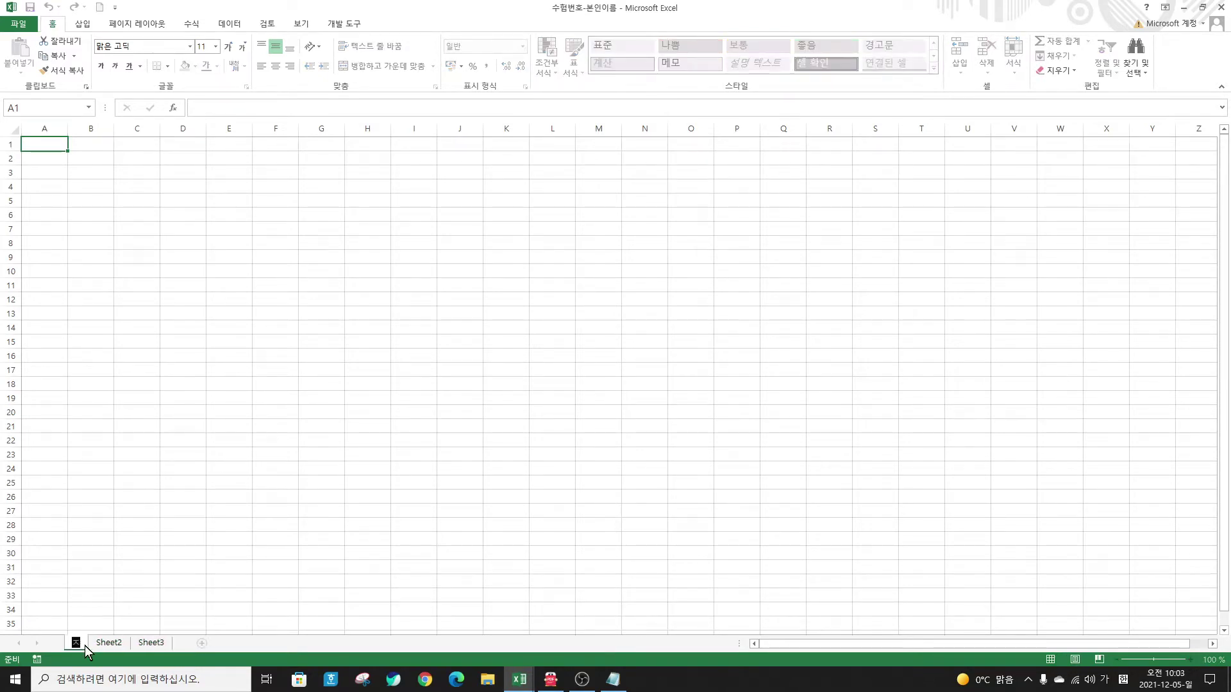
{"action": "type", "text": "ㅓㅂ"}
{"action": "key", "text": "Return"}
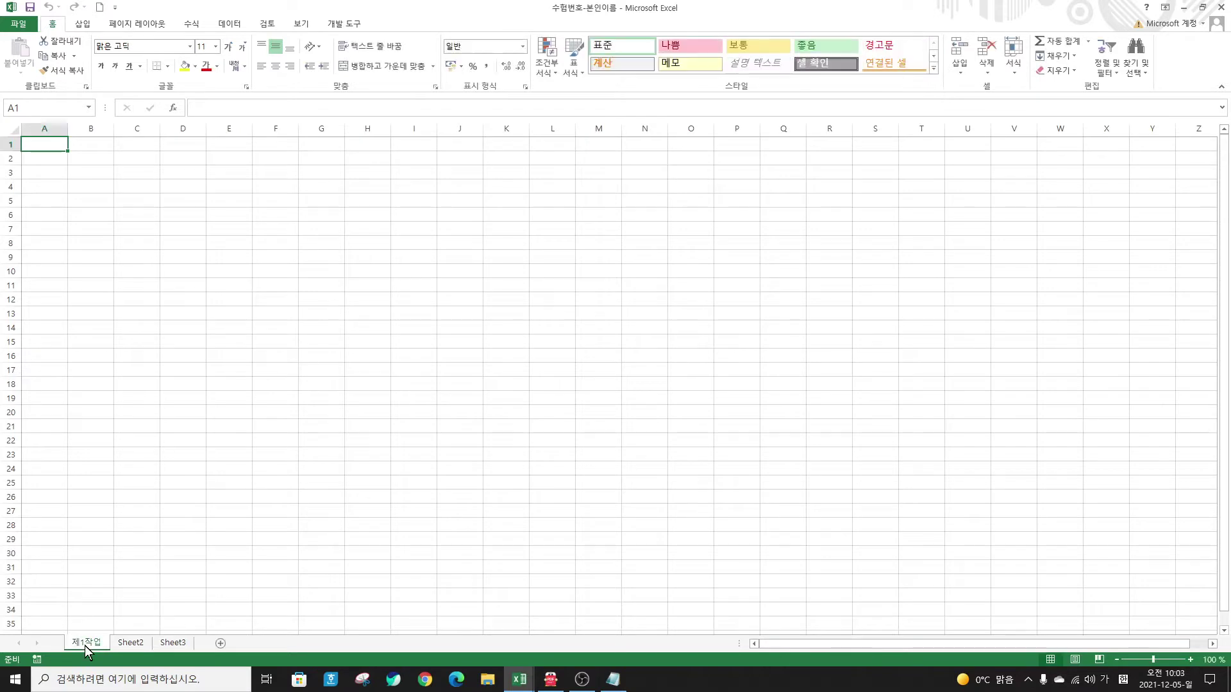
Step: Rename the second sheet as 제2작업 and the third sheet as 제3작업
{"action": "double_click", "coordinate": [136, 642]}
{"action": "type", "text": "제2작업"}
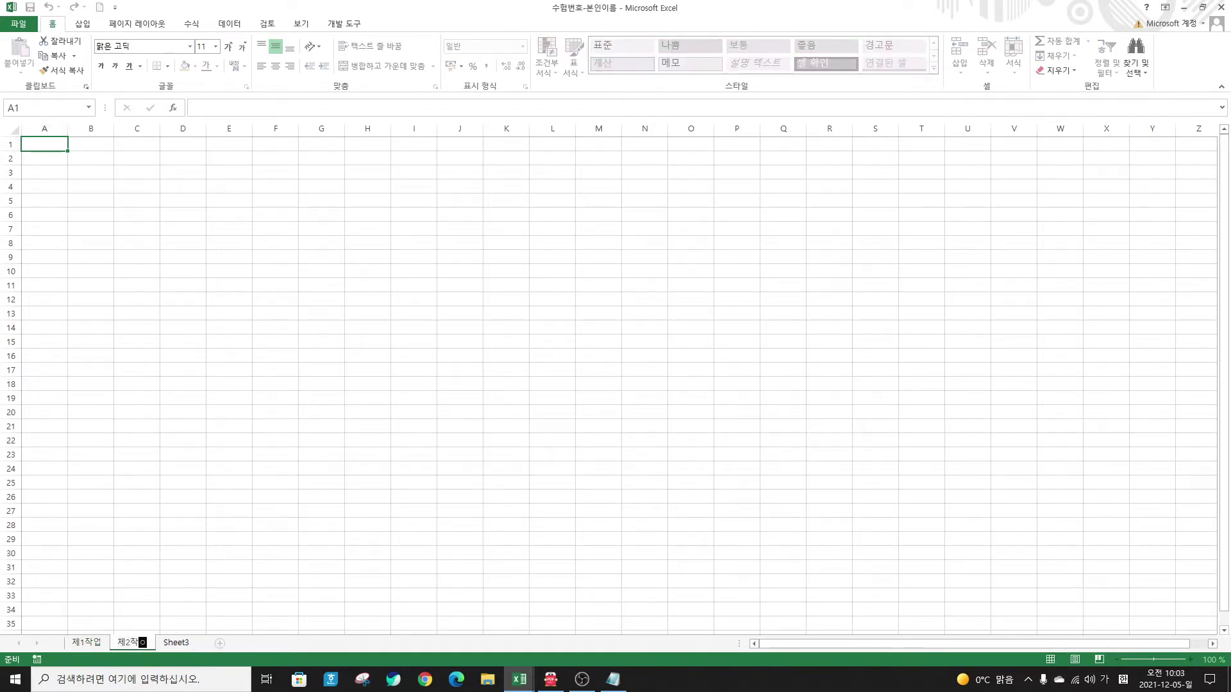
{"action": "key", "text": "Return"}
{"action": "double_click", "coordinate": [176, 643]}
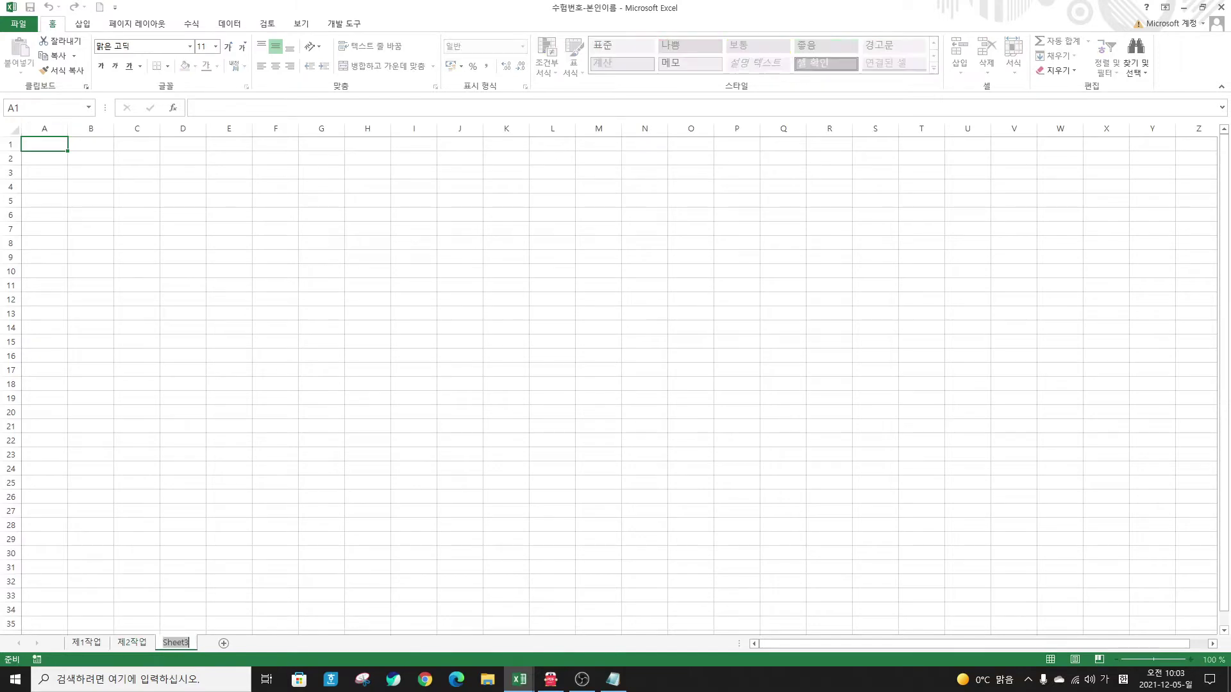
{"action": "type", "text": "제3작업"}
{"action": "key", "text": "Return"}
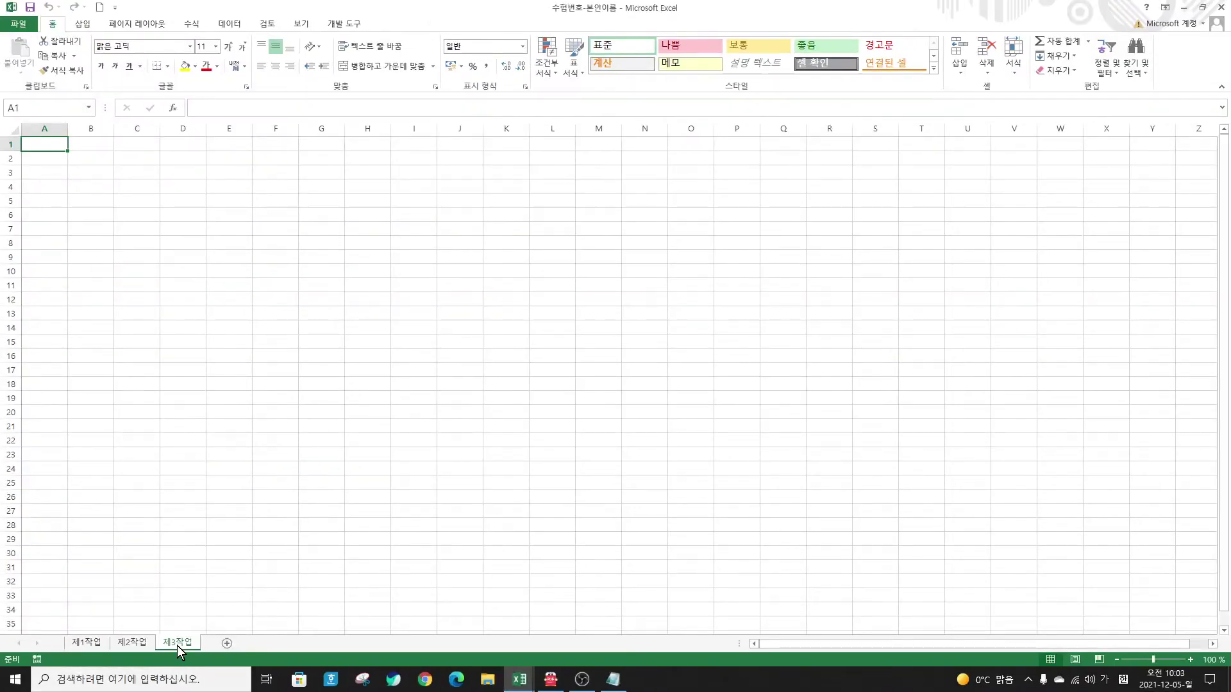
Step: Group all three worksheets, set the width of column A to 1, and ungroup the sheets
{"action": "left_click", "coordinate": [91, 645]}
{"action": "left_click", "coordinate": [178, 642], "text": "shift"}
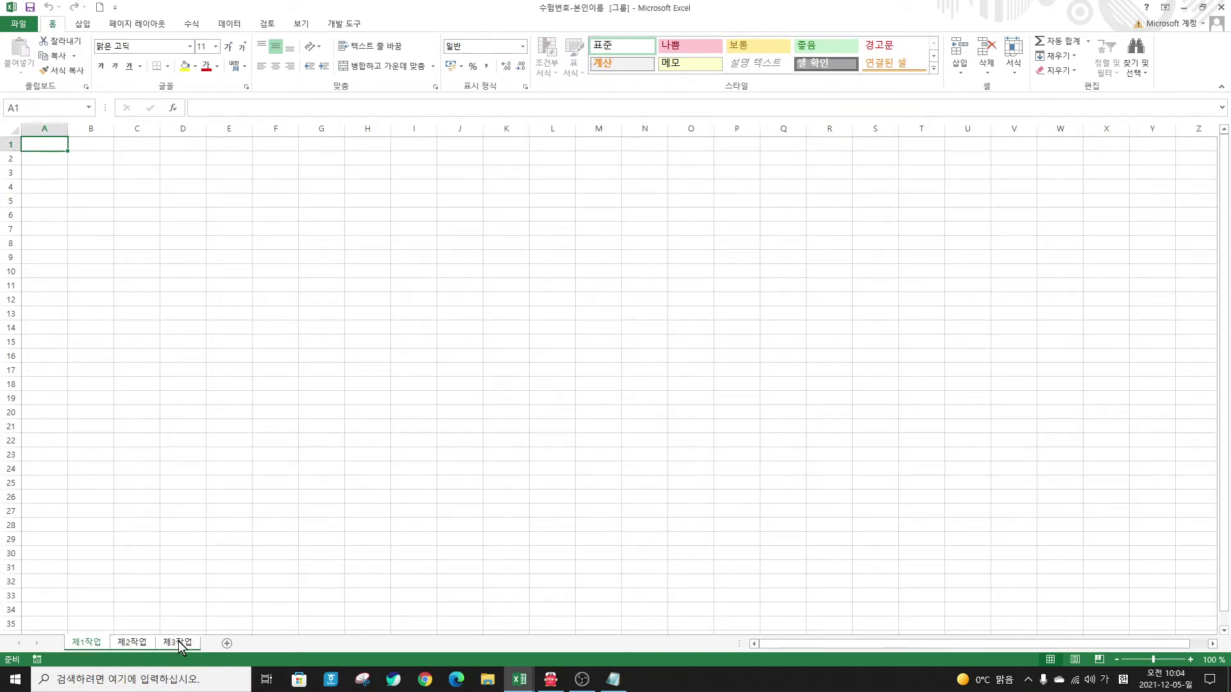
{"action": "left_click", "coordinate": [43, 130]}
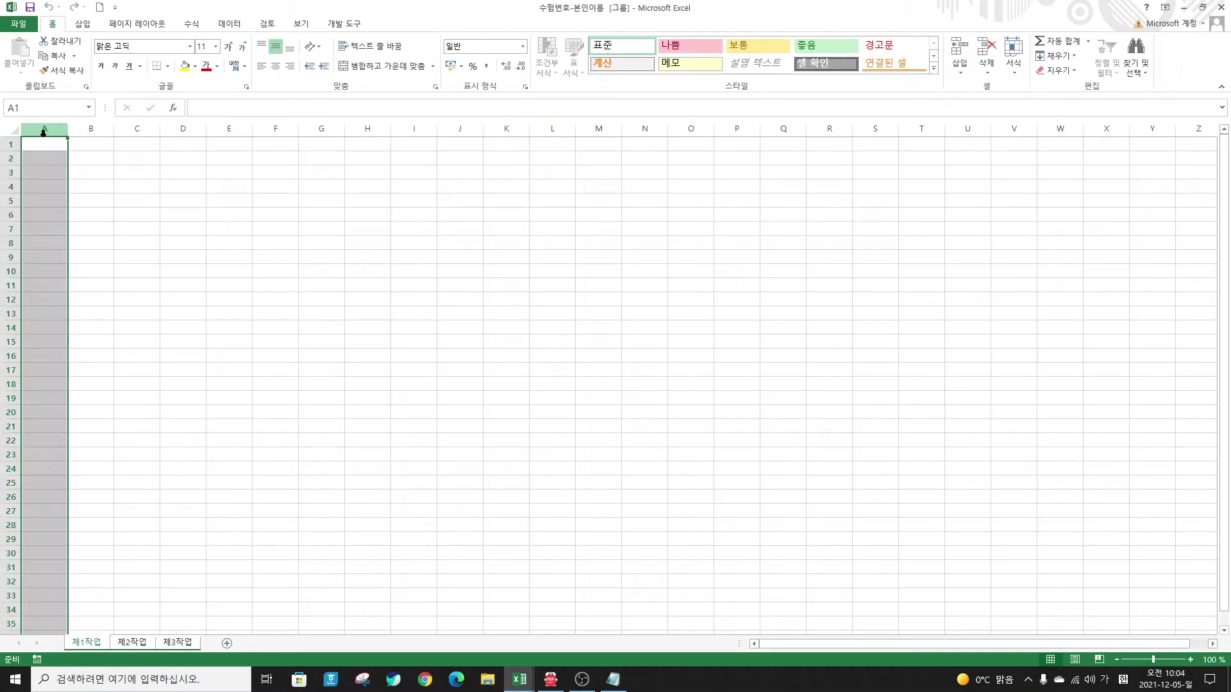
{"action": "right_click", "coordinate": [43, 132]}
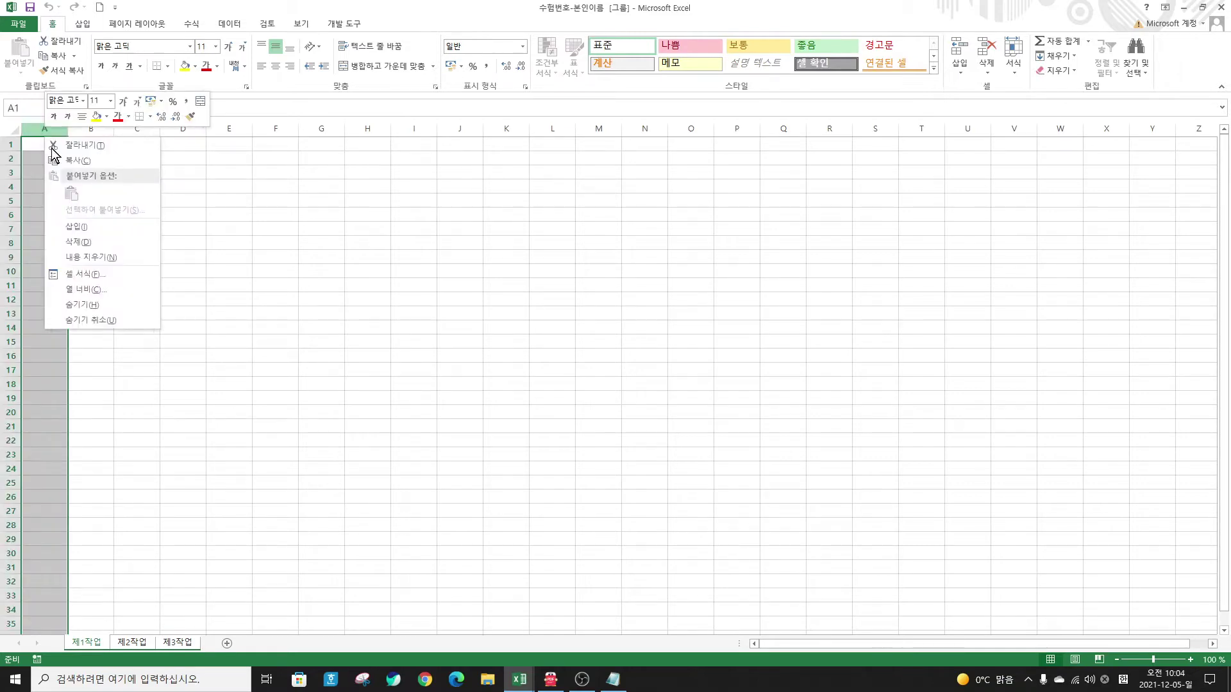
{"action": "left_click", "coordinate": [82, 289]}
{"action": "type", "text": "1"}
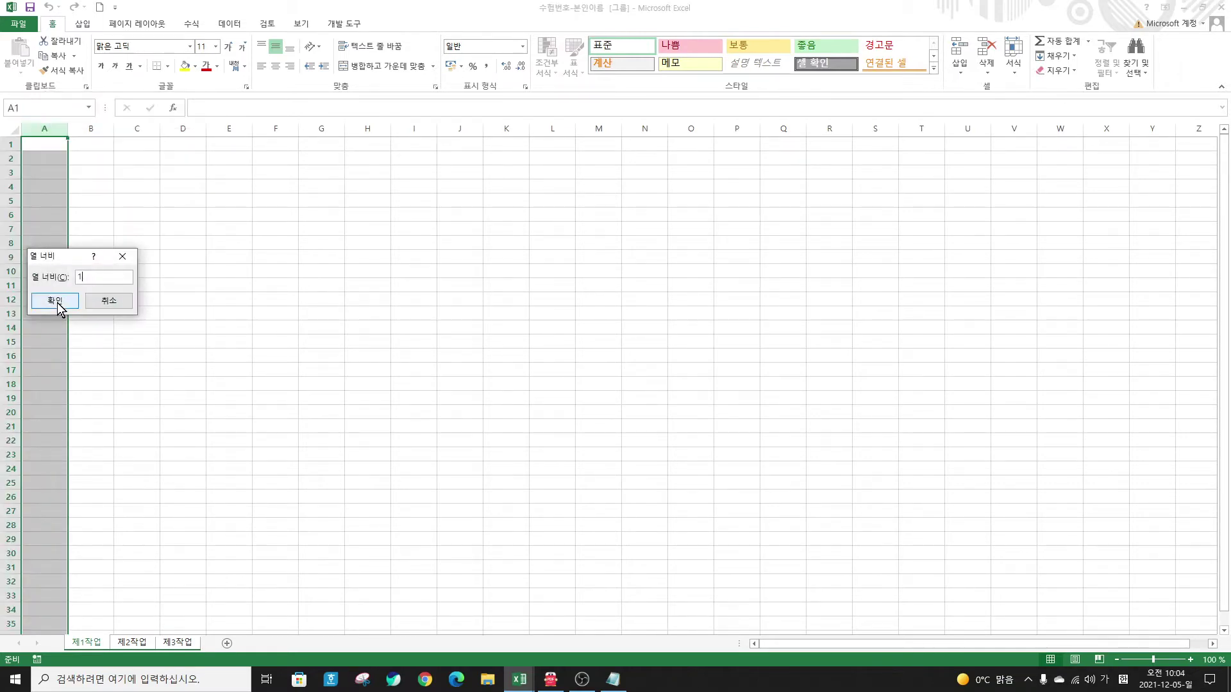
{"action": "left_click", "coordinate": [57, 302]}
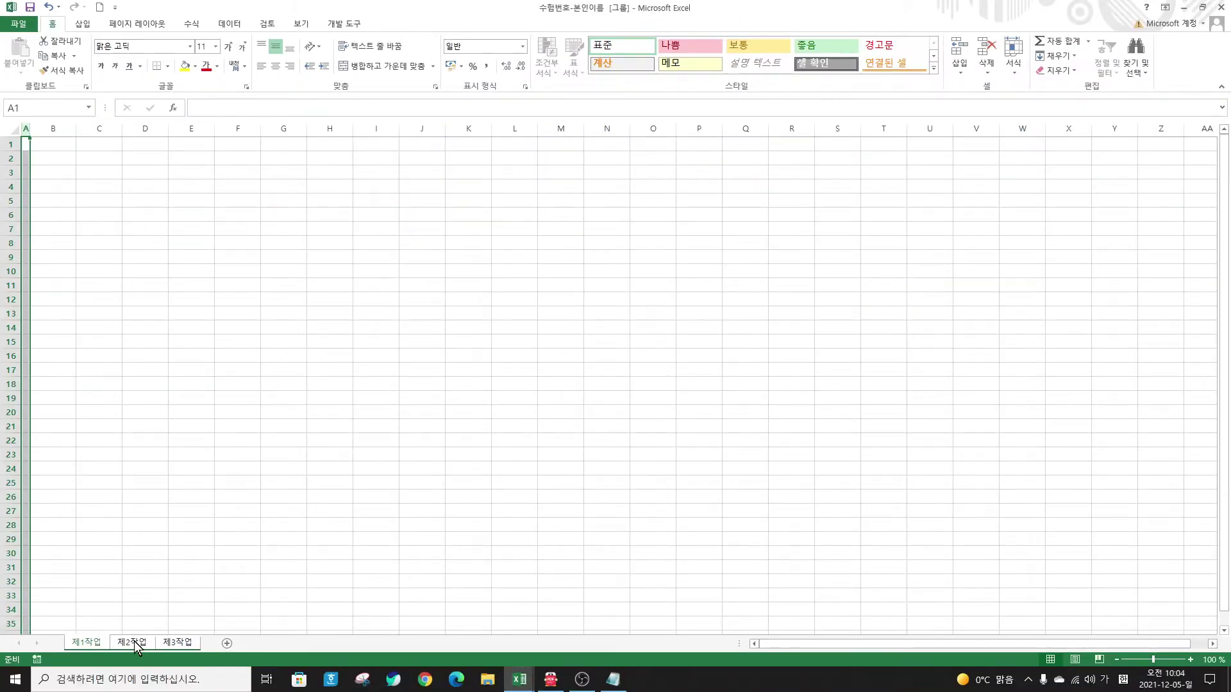
{"action": "left_click", "coordinate": [104, 643]}
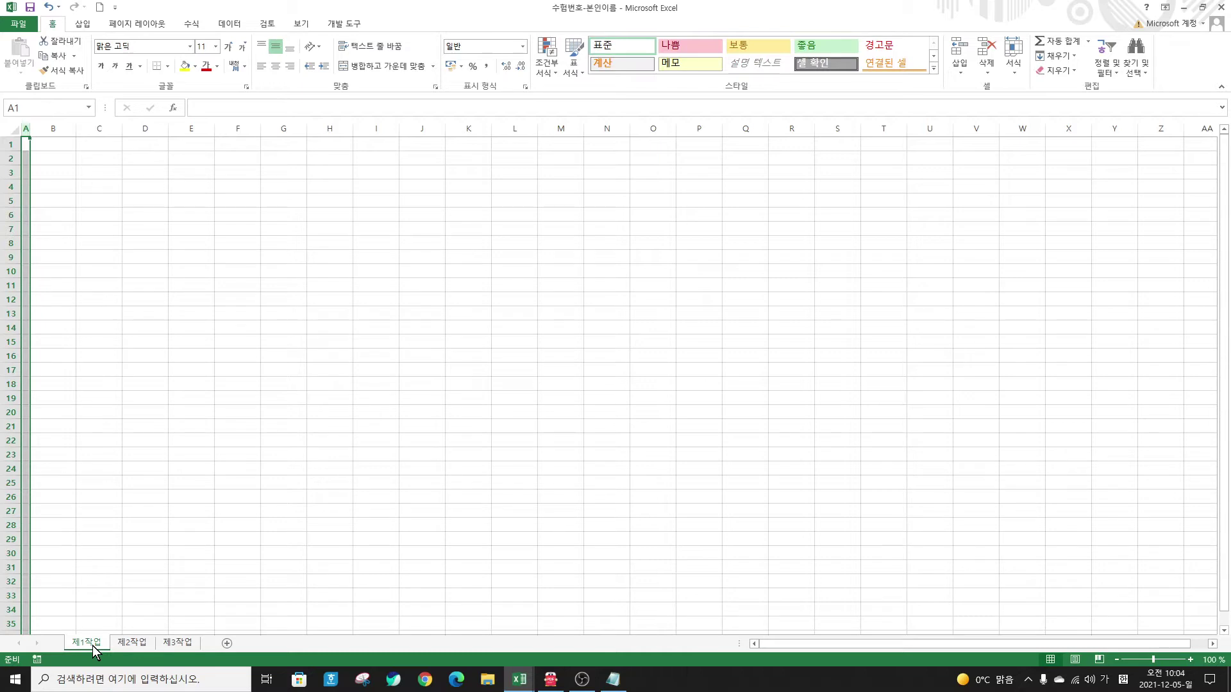
Step: Select the entire 제1작업 sheet and check the required data font in the GE09-11A exam PDF
{"action": "left_click", "coordinate": [55, 246]}
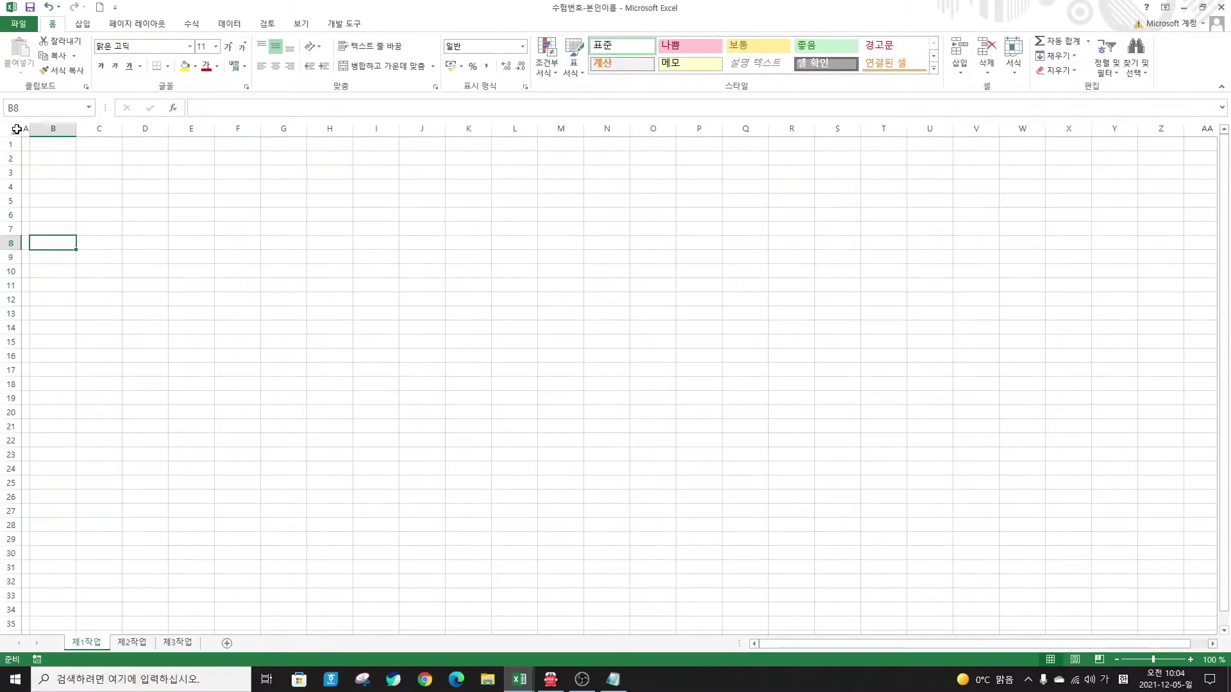
{"action": "left_click", "coordinate": [13, 258]}
{"action": "left_click", "coordinate": [133, 45]}
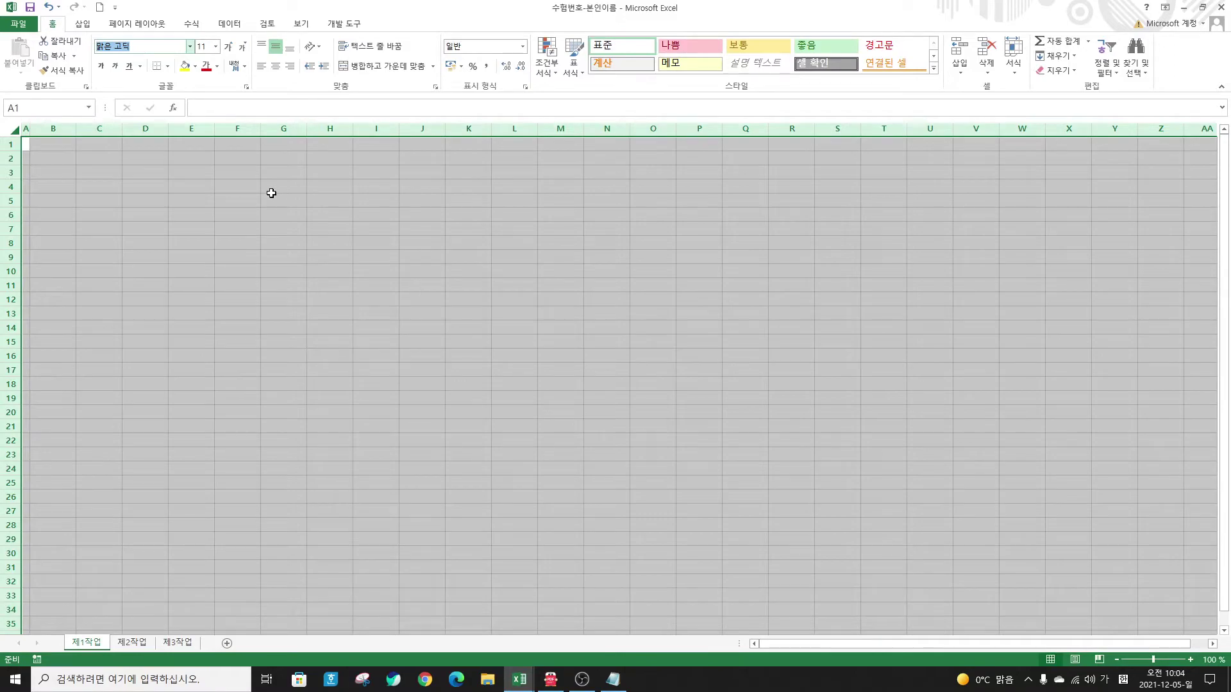
{"action": "left_click", "coordinate": [551, 679]}
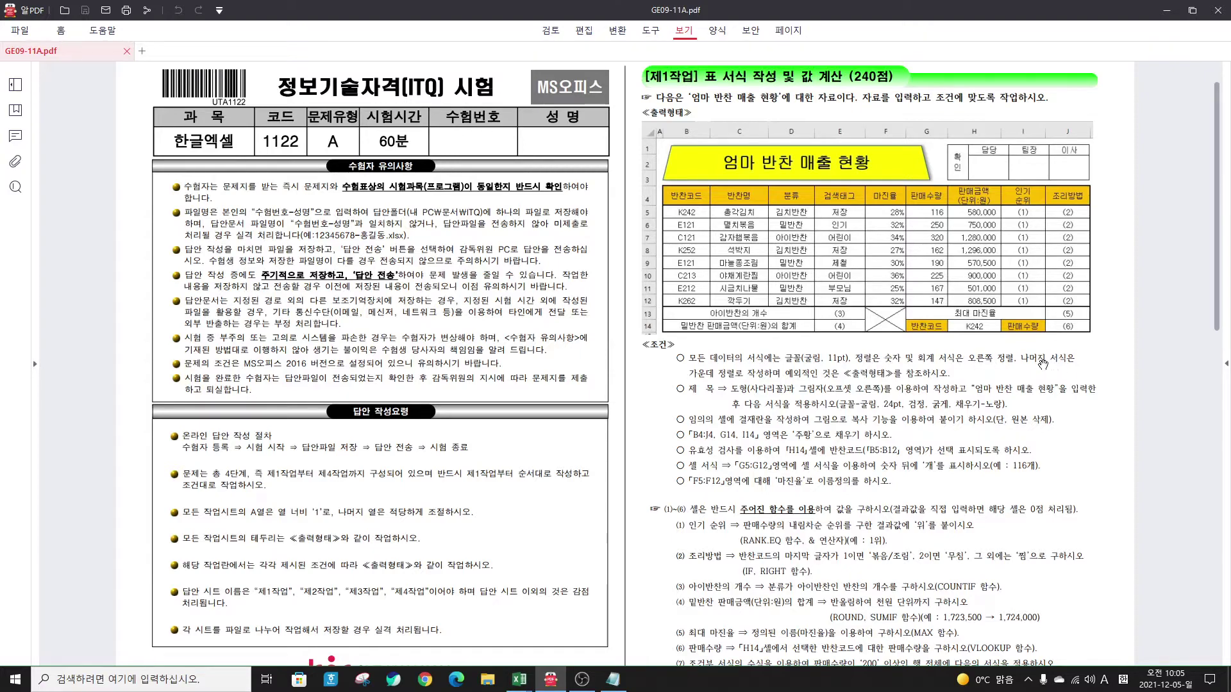
{"action": "left_click_drag", "start_coordinate": [813, 18], "coordinate": [1230, 87]}
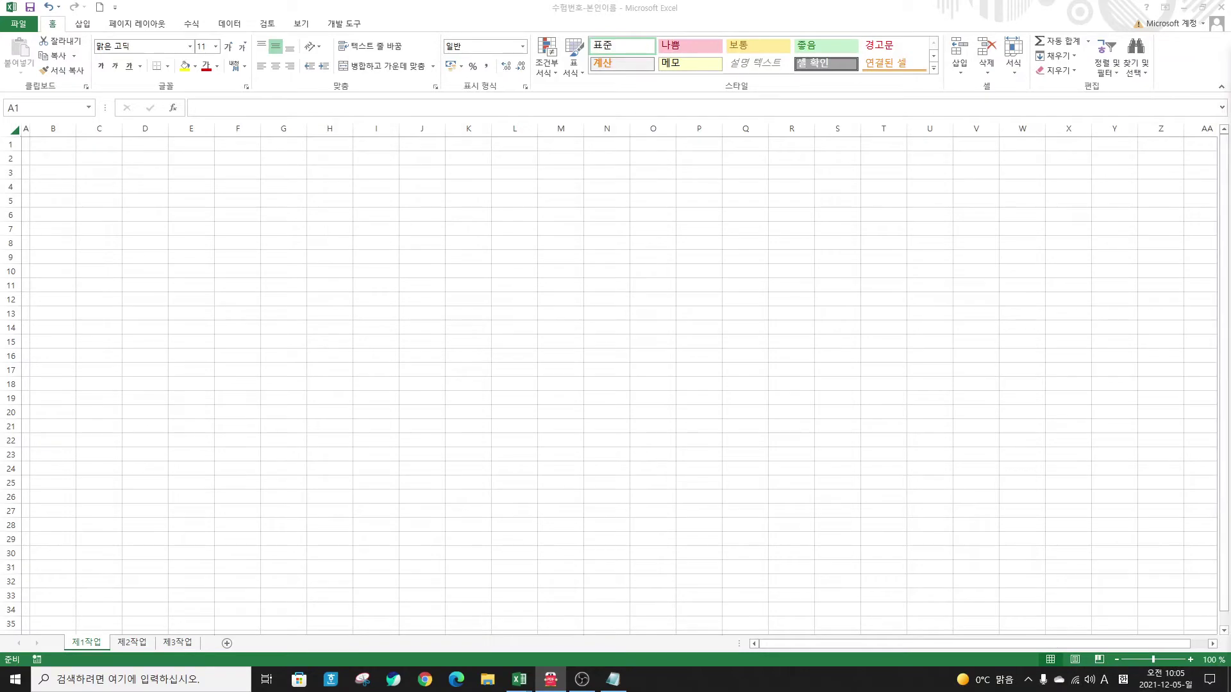
Step: Set the font of the entire 제1작업 sheet to 굴림 at size 11
{"action": "left_click", "coordinate": [14, 130]}
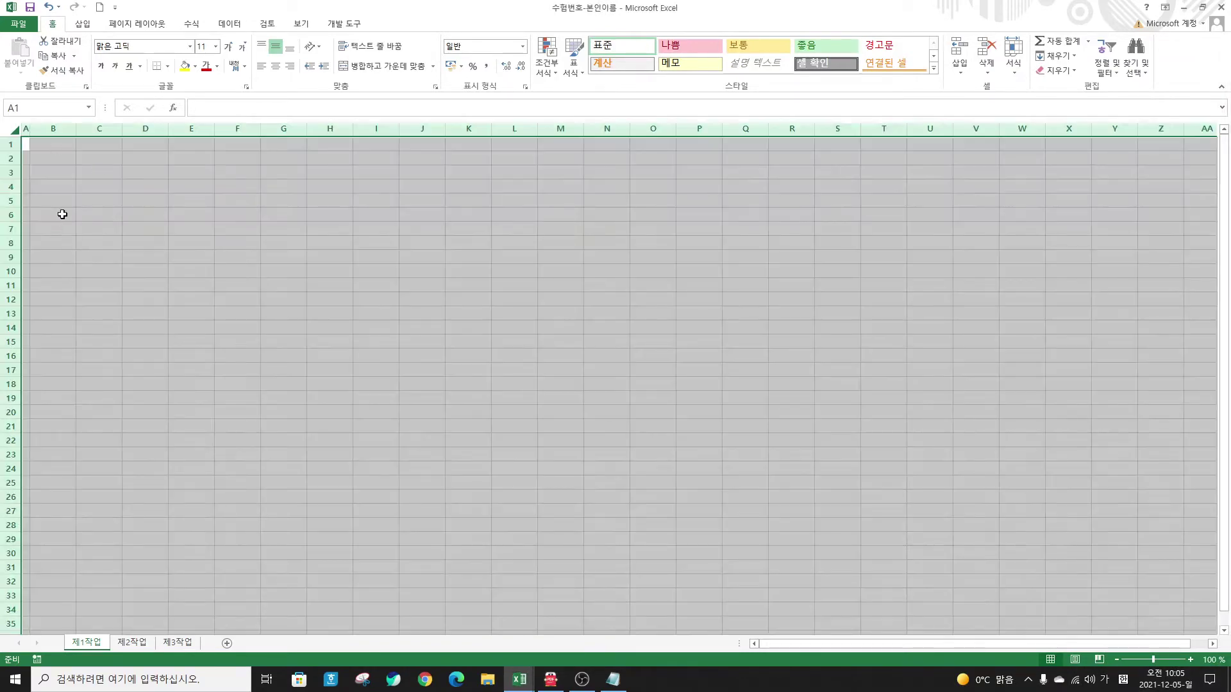
{"action": "left_click", "coordinate": [136, 47]}
{"action": "type", "text": "굴ㄹ"}
{"action": "key", "text": "Return"}
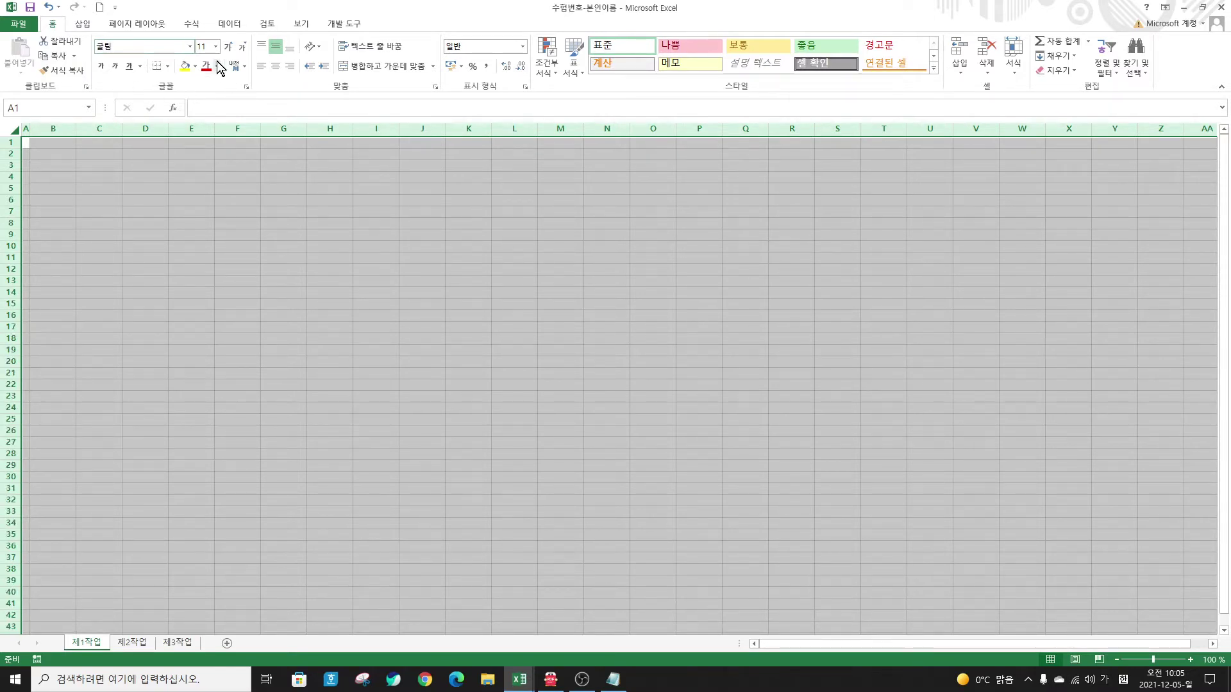
{"action": "left_click", "coordinate": [202, 46]}
{"action": "key", "text": "Return"}
{"action": "left_click", "coordinate": [105, 295]}
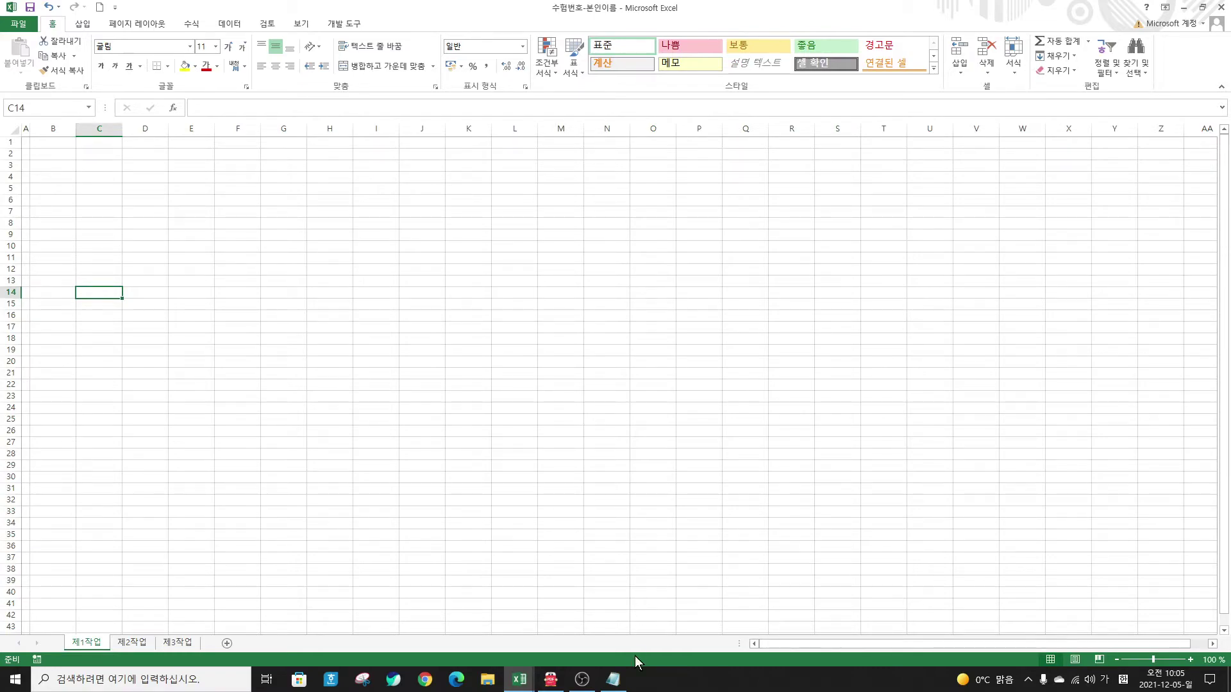
Step: Check the first task's table layout in the GE09-11A exam PDF and set the height of rows 1 to 3 to 22
{"action": "key", "text": "alt+Tab"}
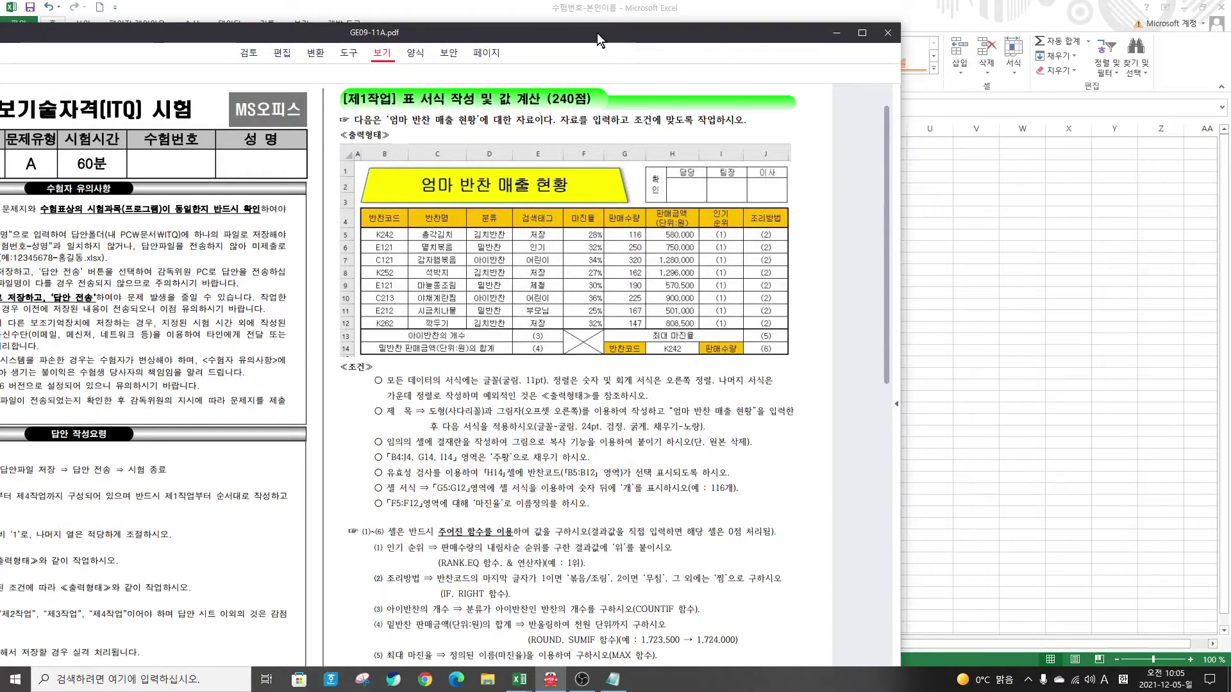
{"action": "left_click", "coordinate": [833, 33]}
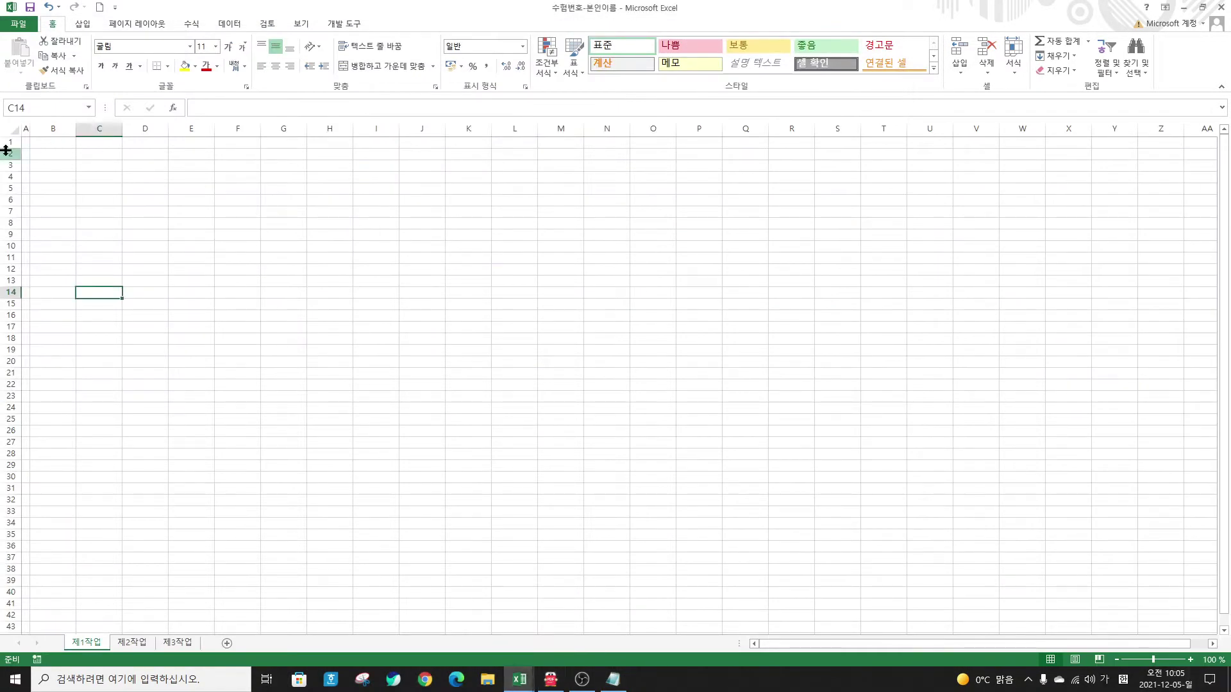
{"action": "left_click", "coordinate": [1190, 659]}
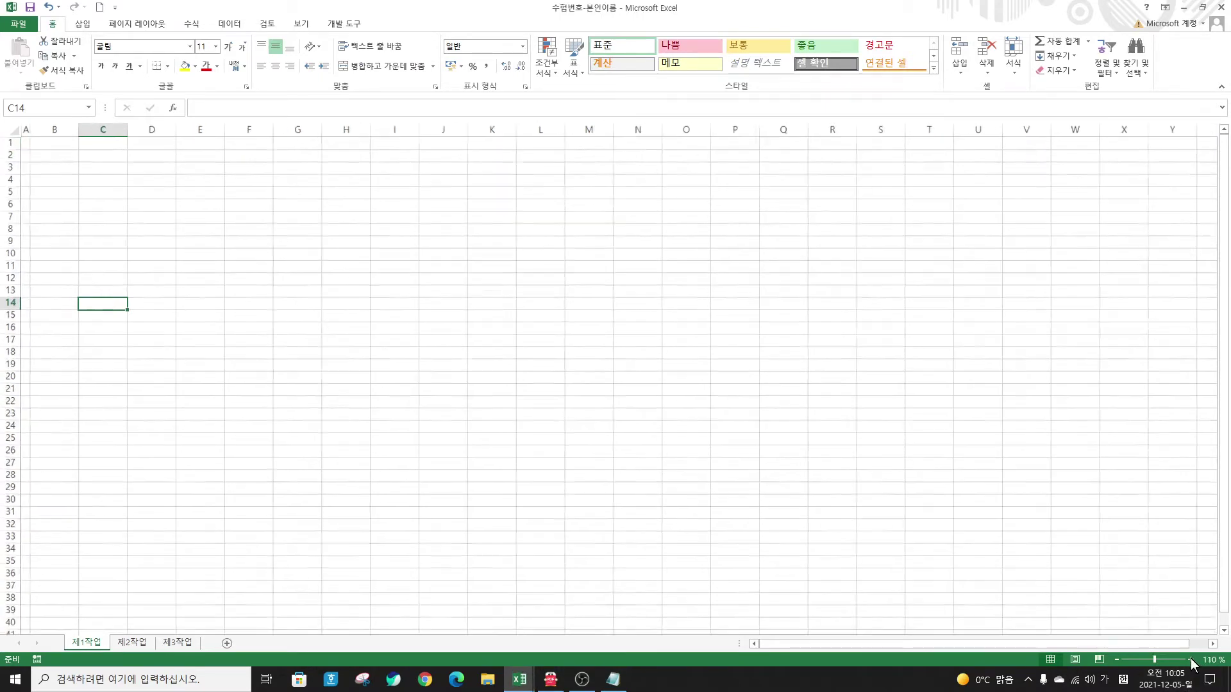
{"action": "left_click", "coordinate": [1190, 659]}
{"action": "left_click", "coordinate": [1190, 659]}
{"action": "left_click_drag", "start_coordinate": [11, 146], "coordinate": [12, 176]}
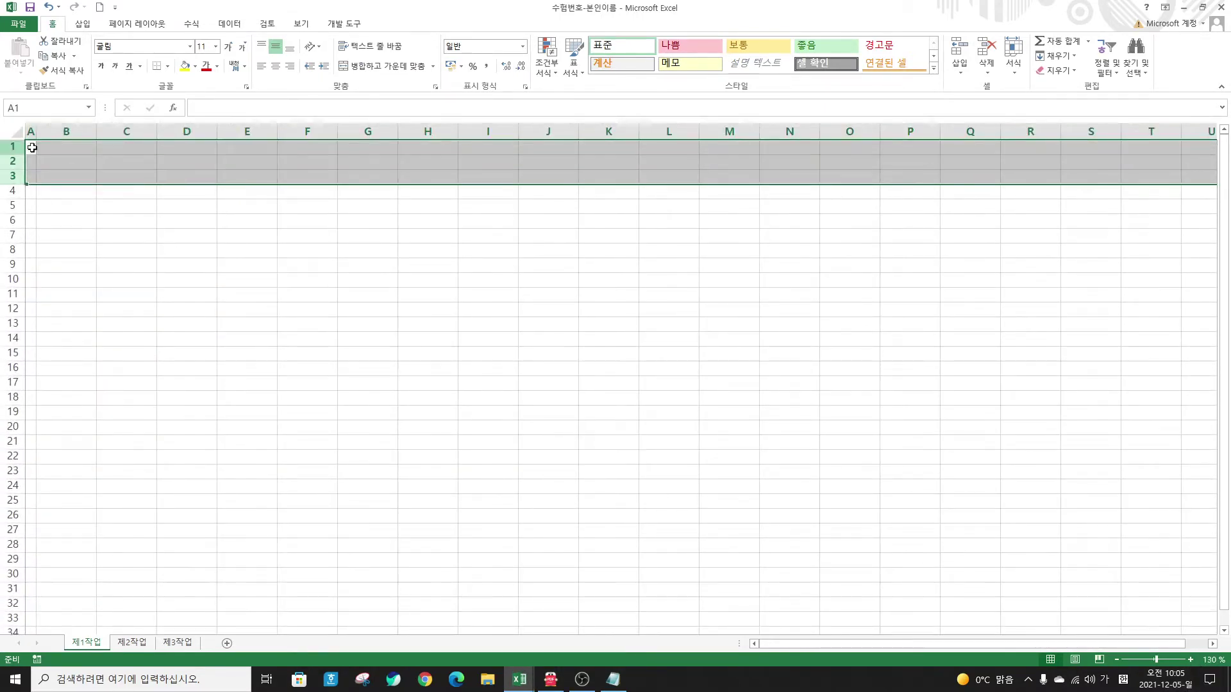
{"action": "right_click", "coordinate": [11, 176]}
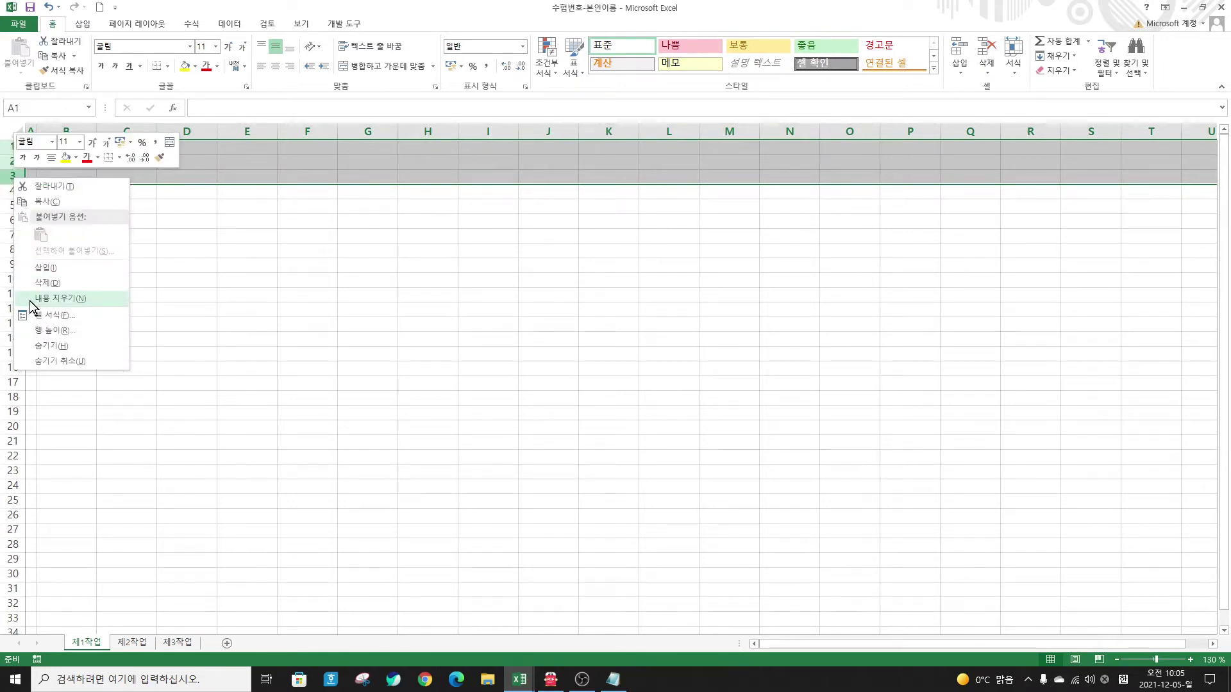
{"action": "left_click", "coordinate": [46, 329]}
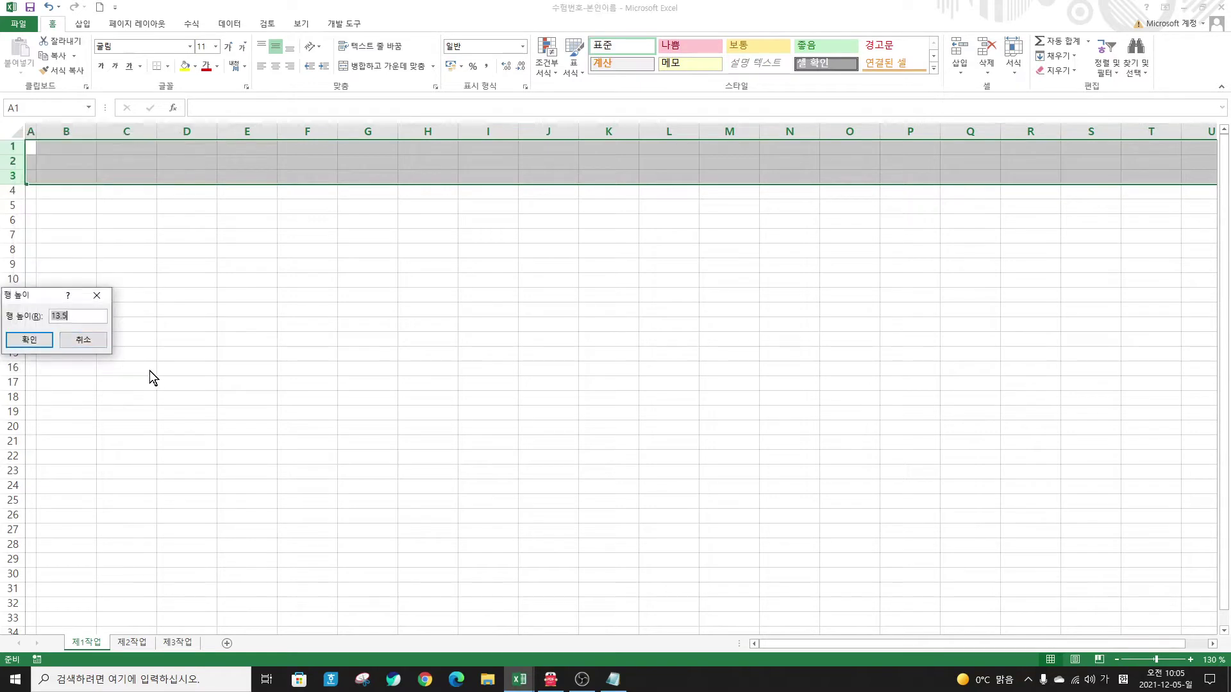
{"action": "type", "text": "22"}
{"action": "key", "text": "Return"}
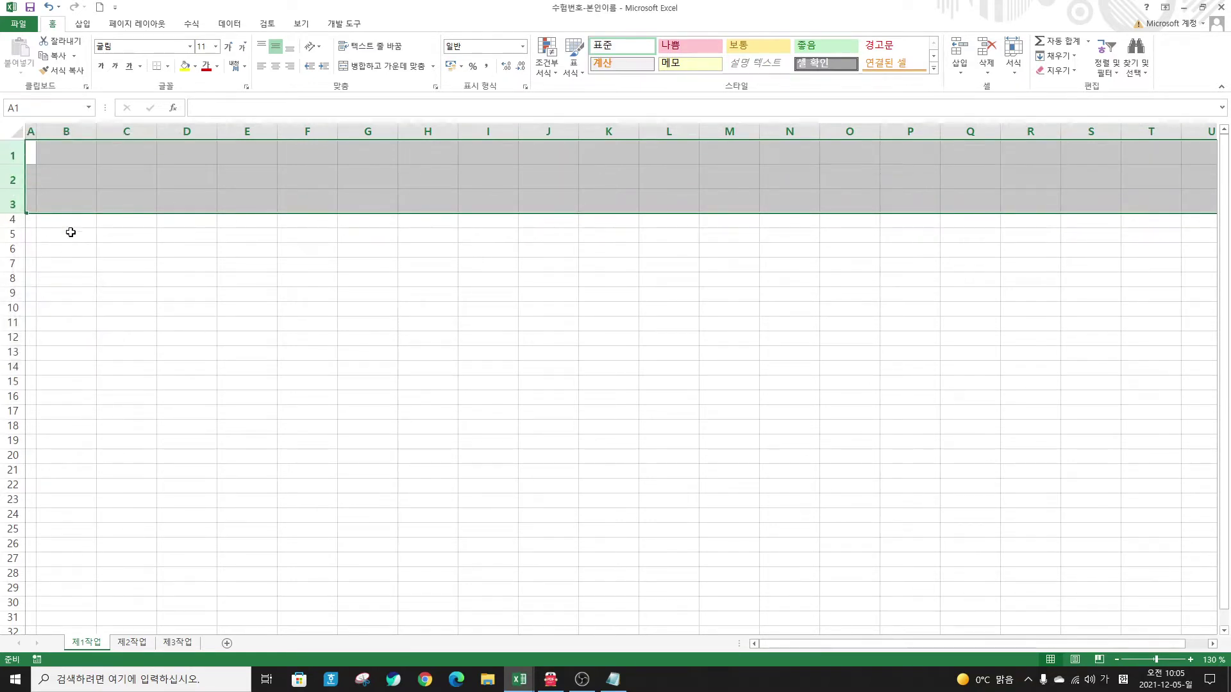
Step: Set the height of row 4, the table's header row, to 27
{"action": "left_click", "coordinate": [13, 222]}
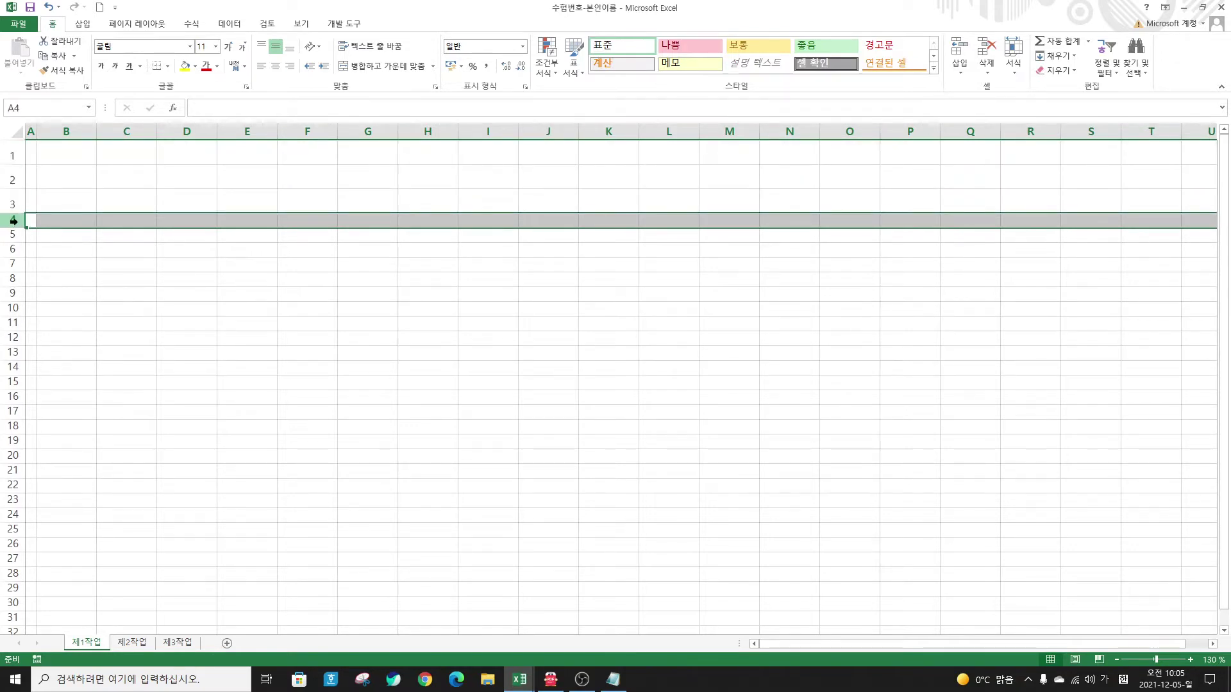
{"action": "right_click", "coordinate": [14, 220]}
{"action": "left_click", "coordinate": [55, 374]}
{"action": "type", "text": "27"}
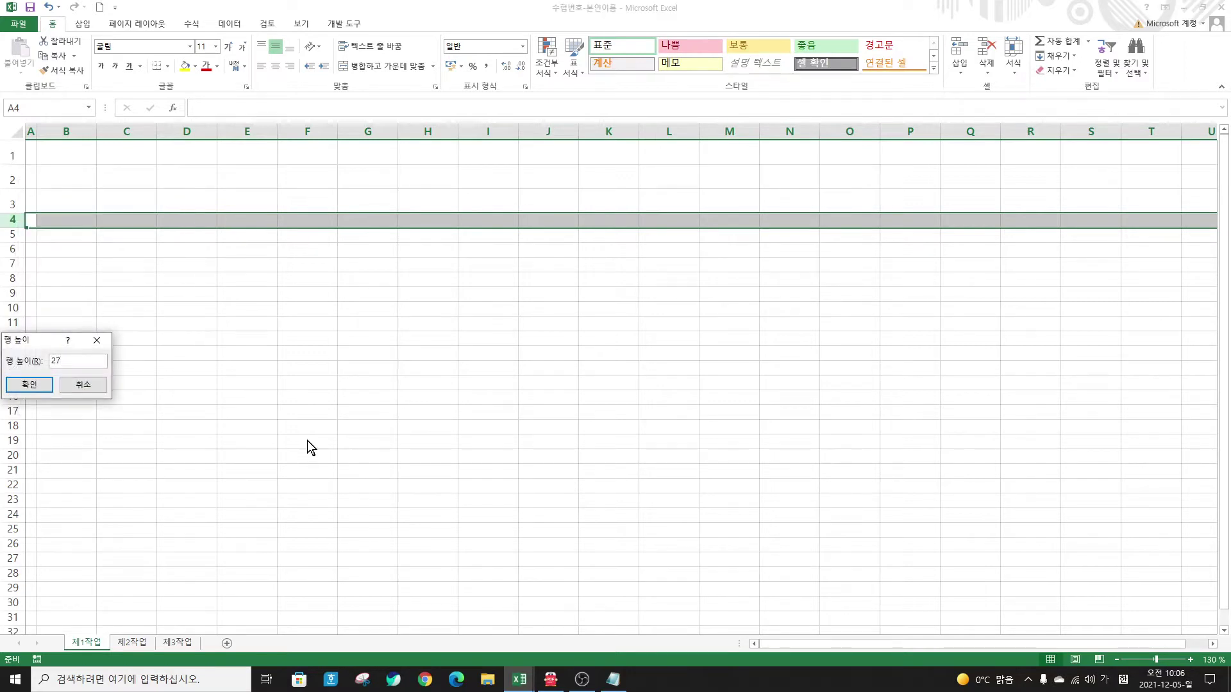
{"action": "key", "text": "Return"}
Step: Set the height of rows 5 to 14 to 18
{"action": "left_click_drag", "start_coordinate": [8, 249], "coordinate": [5, 319]}
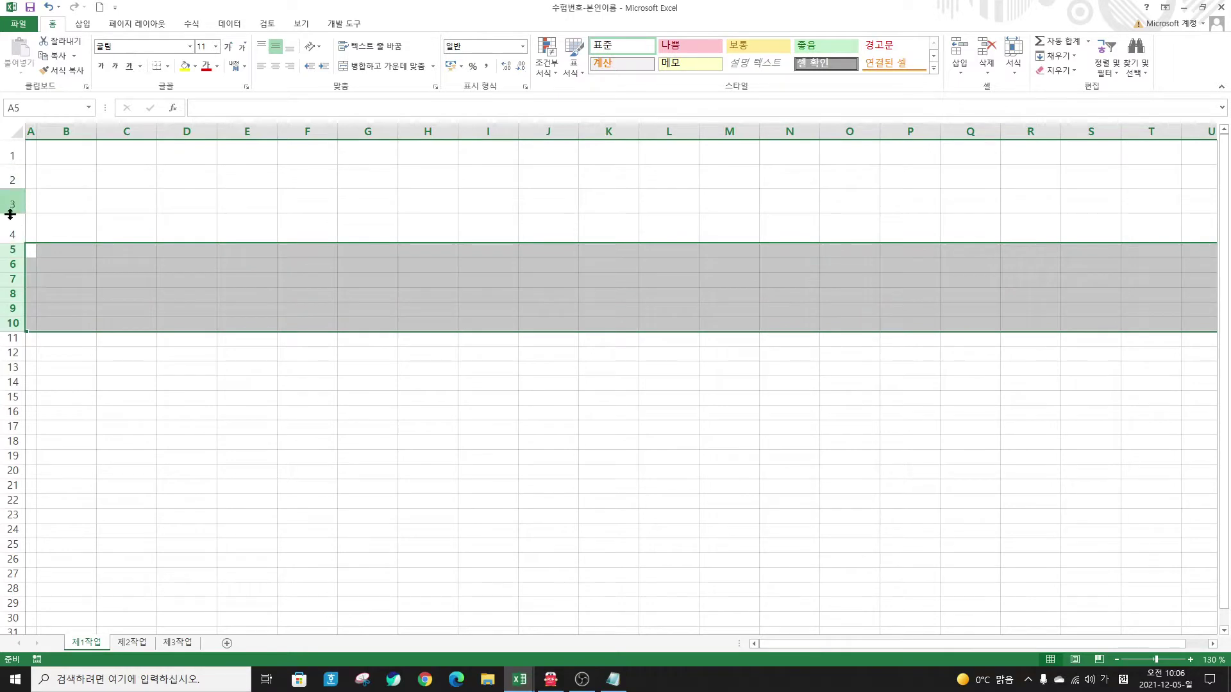
{"action": "left_click", "coordinate": [20, 250]}
{"action": "left_click_drag", "start_coordinate": [13, 329], "coordinate": [12, 382]}
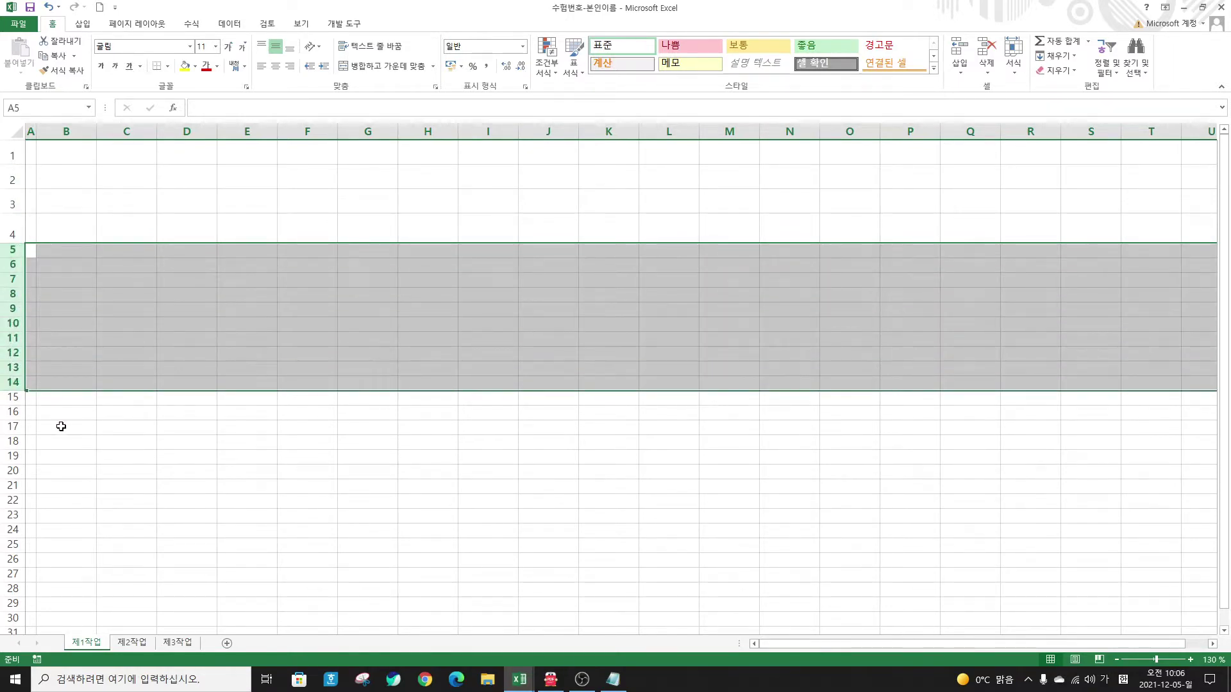
{"action": "right_click", "coordinate": [17, 260]}
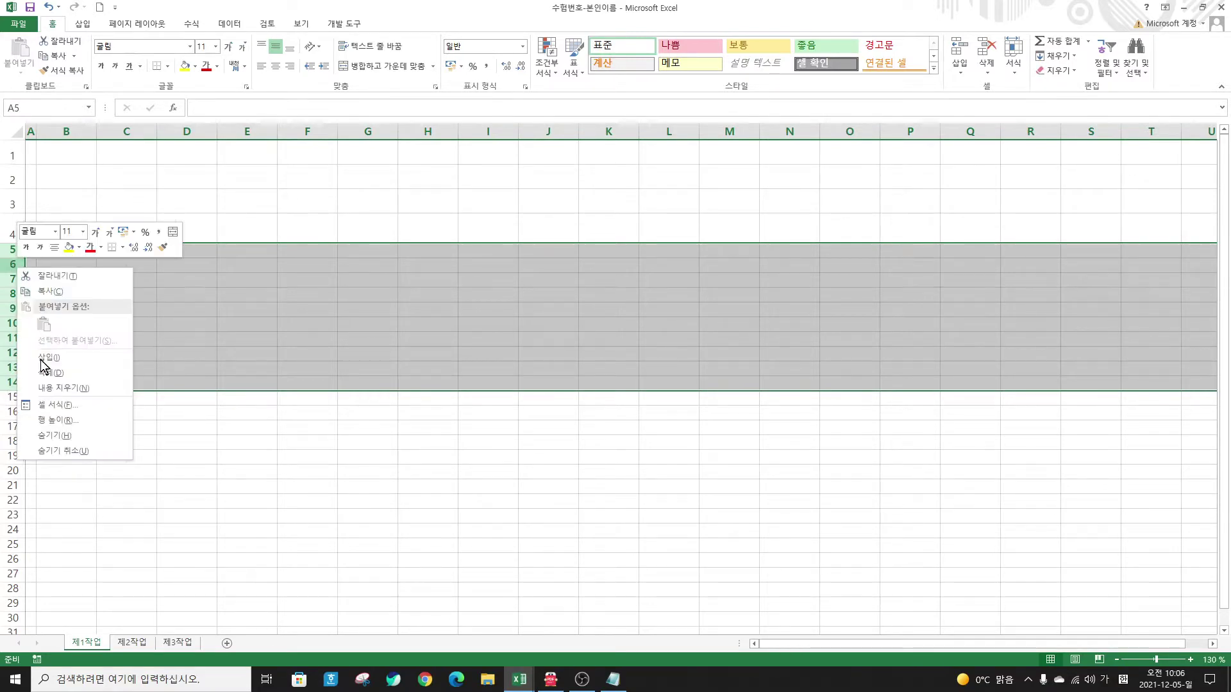
{"action": "left_click", "coordinate": [57, 423]}
{"action": "type", "text": "18"}
{"action": "key", "text": "Return"}
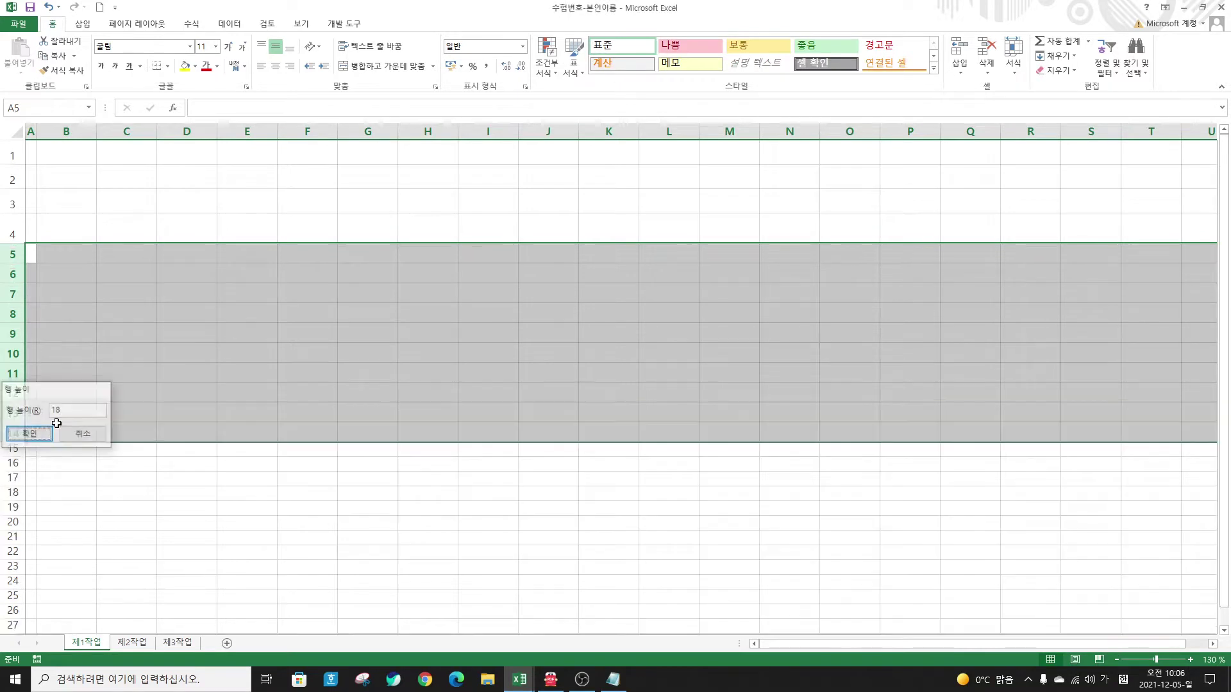
{"action": "left_click", "coordinate": [262, 400]}
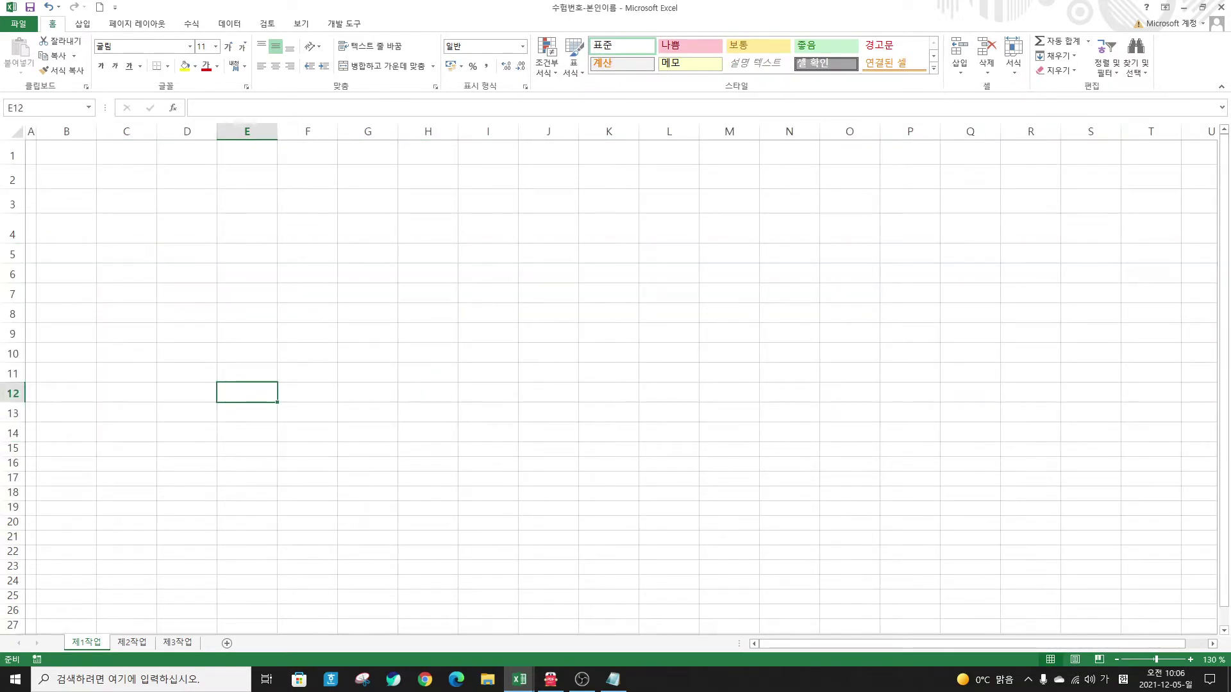
Step: Copy the prepared side-dish sales data from the other window and paste it into 제1작업 starting at cell B4
{"action": "key", "text": "alt+Tab"}
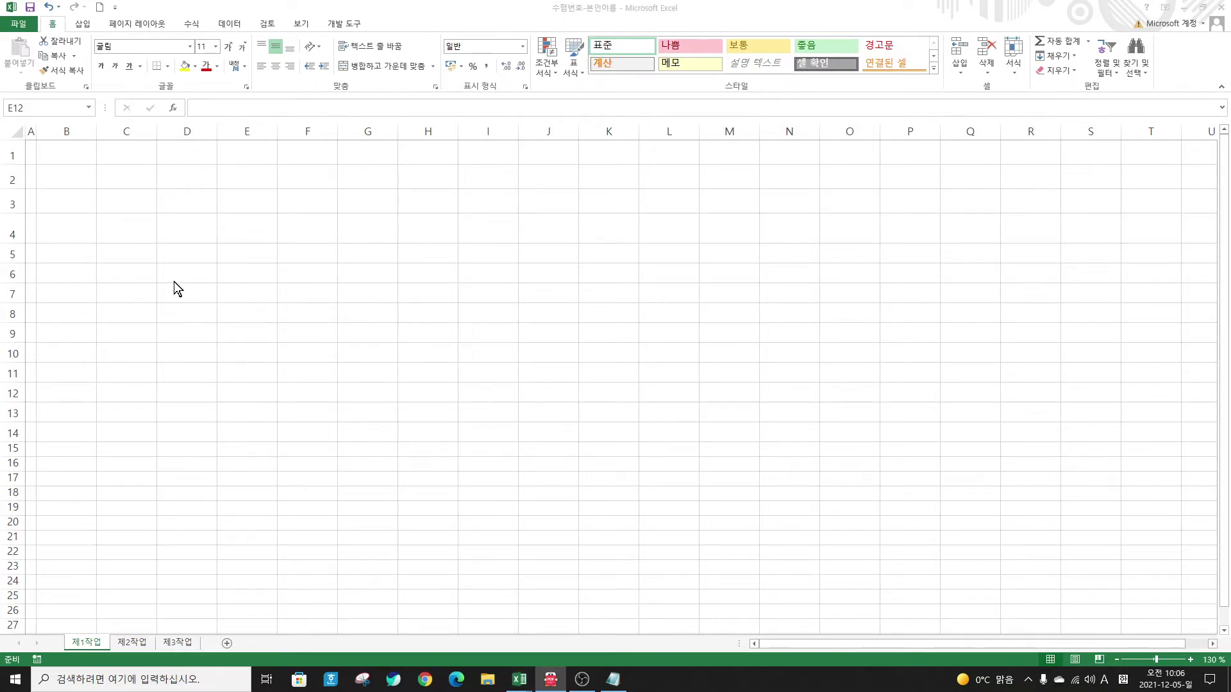
{"action": "left_click", "coordinate": [64, 230]}
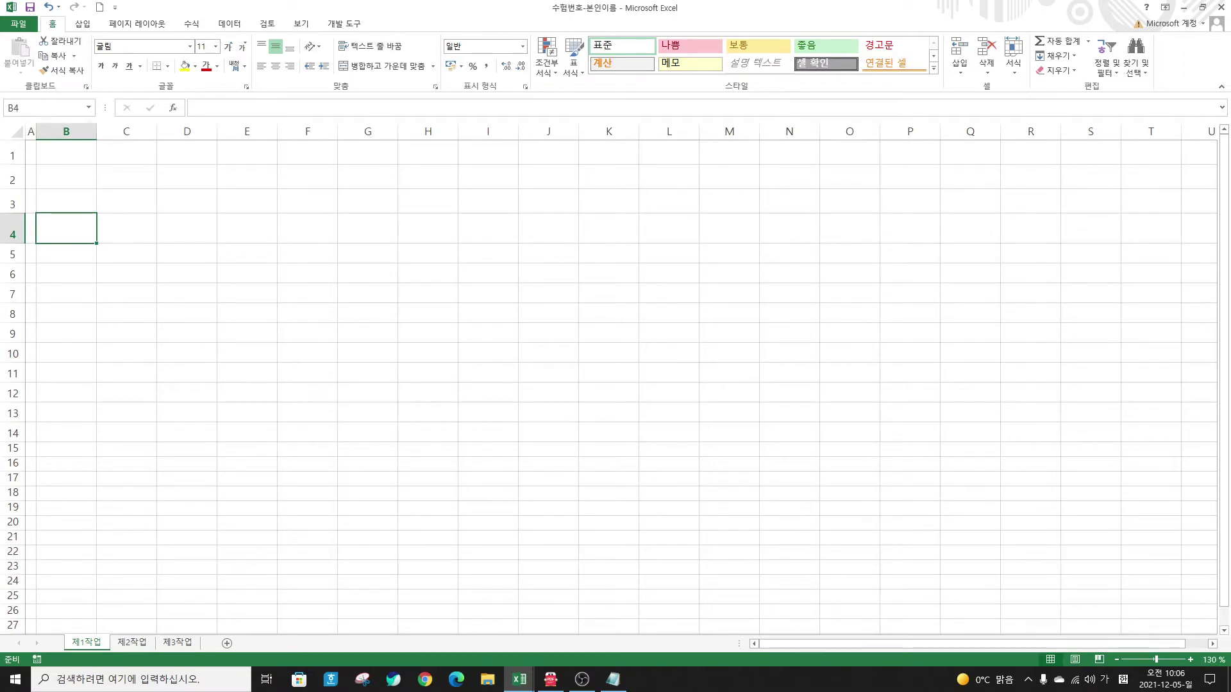
{"action": "key", "text": "alt+Tab"}
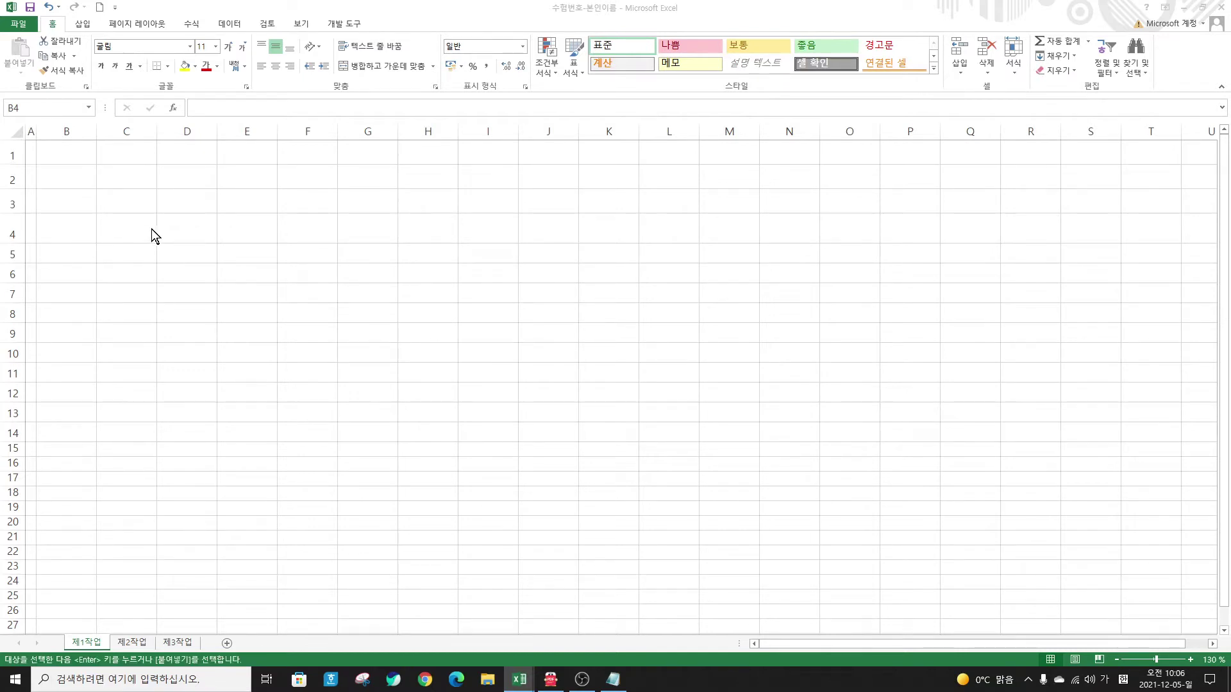
{"action": "left_click", "coordinate": [63, 232]}
{"action": "key", "text": "ctrl+v"}
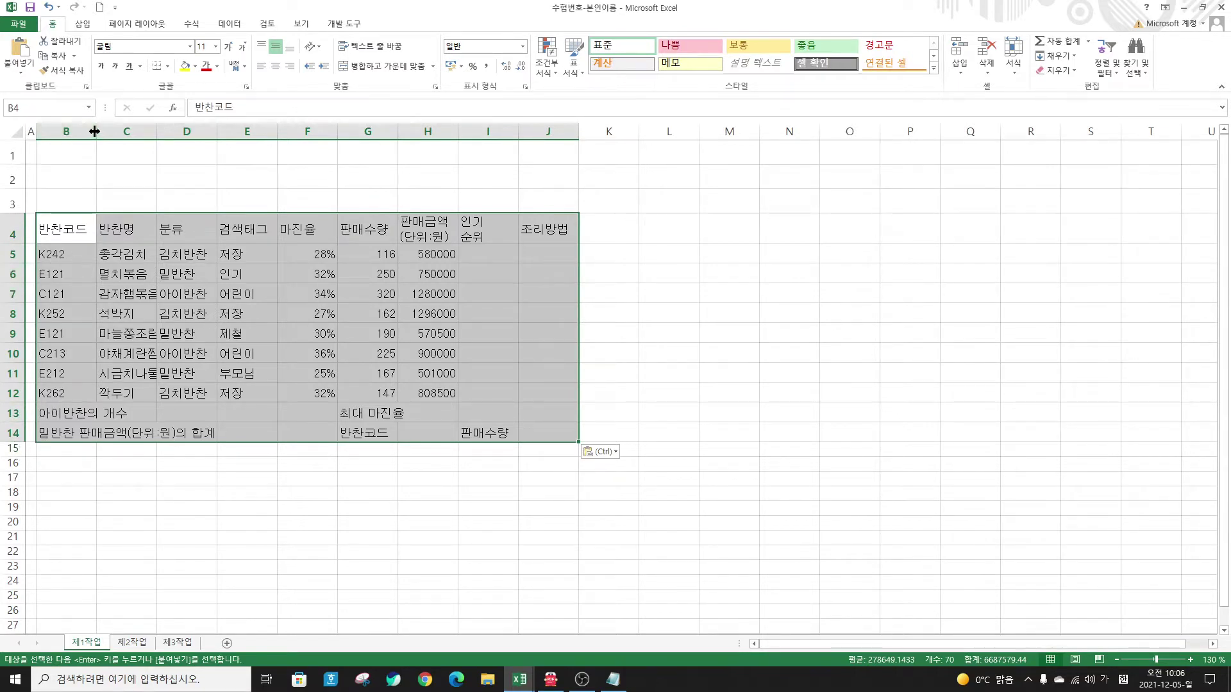
Step: Widen columns C, H and D so the dish names, sales amounts and categories fit in their cells
{"action": "left_click_drag", "start_coordinate": [156, 131], "coordinate": [186, 131]}
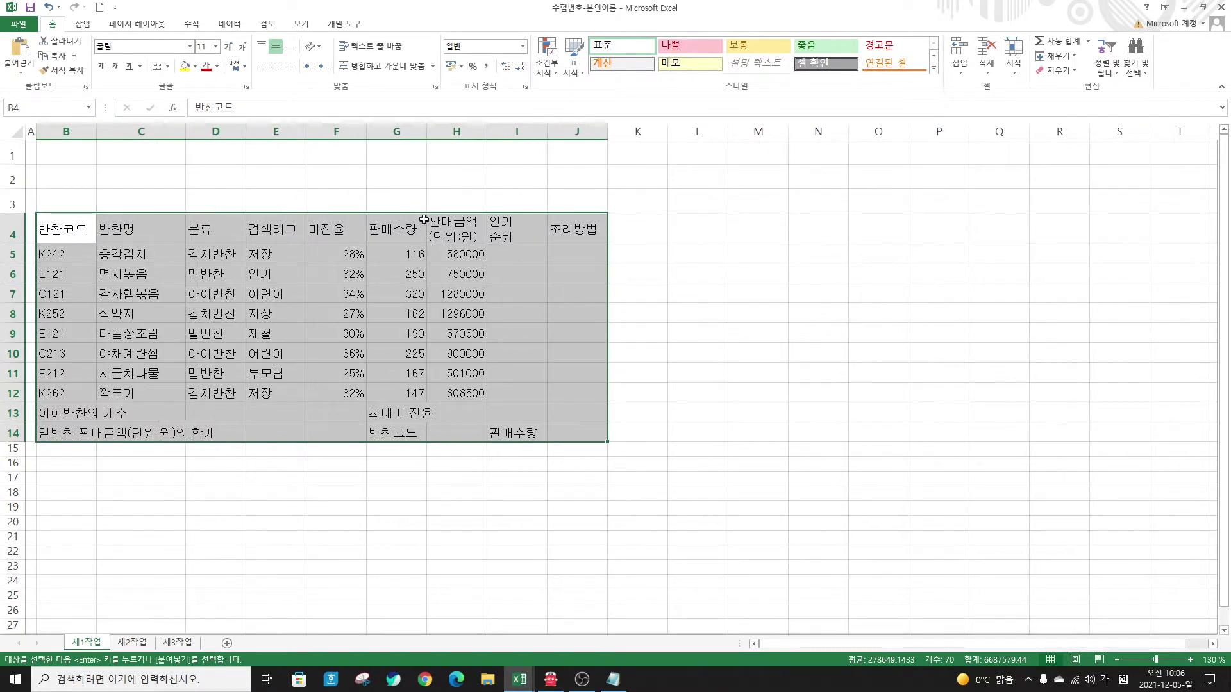
{"action": "left_click_drag", "start_coordinate": [487, 132], "coordinate": [566, 135]}
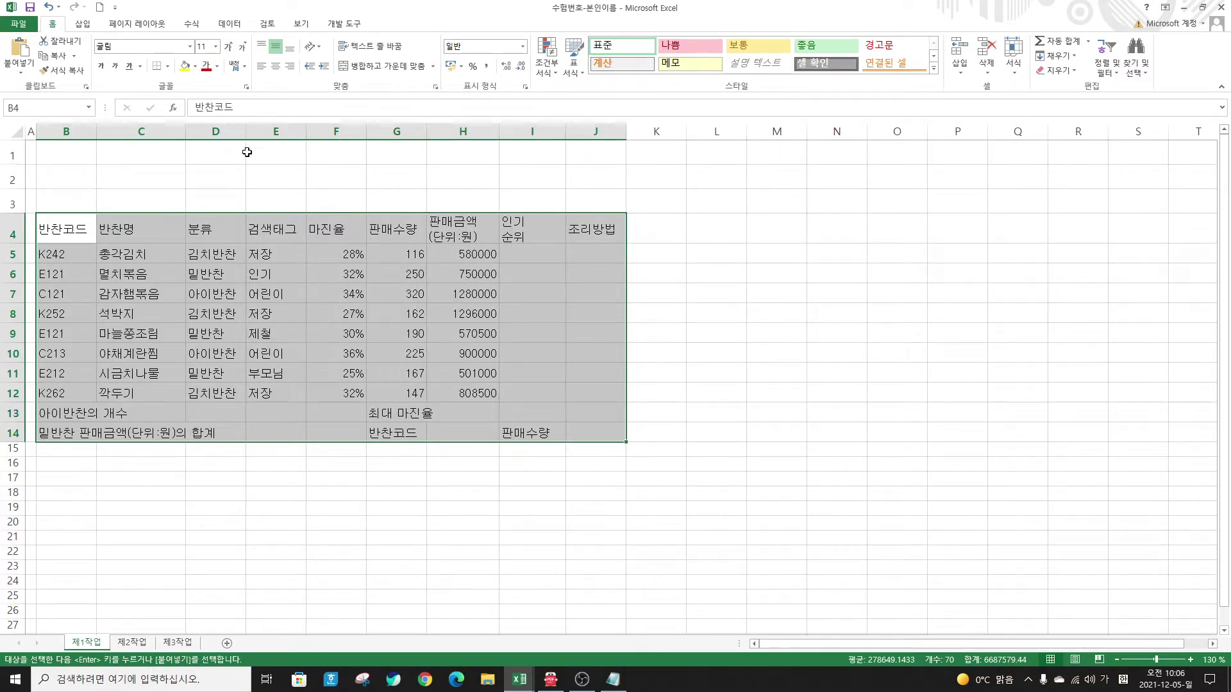
{"action": "left_click_drag", "start_coordinate": [247, 131], "coordinate": [249, 132]}
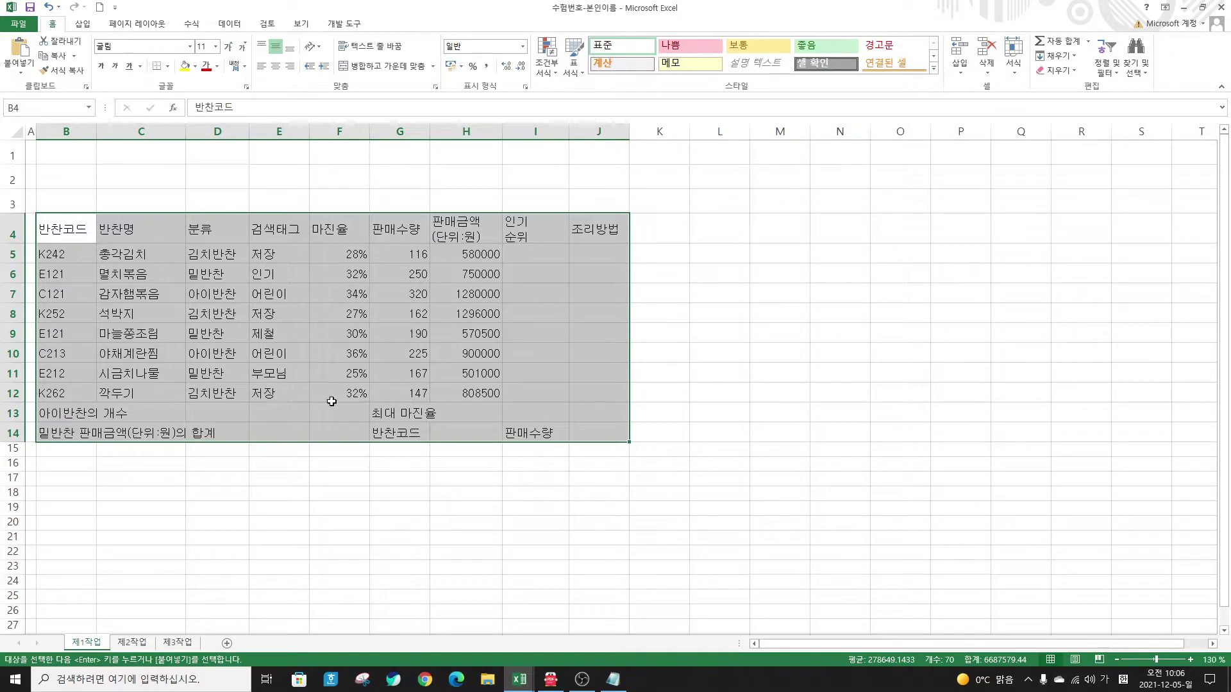
{"action": "left_click", "coordinate": [294, 488]}
Step: Apply all borders to the table range B4:J14
{"action": "left_click_drag", "start_coordinate": [61, 227], "coordinate": [574, 424]}
{"action": "left_click", "coordinate": [169, 66]}
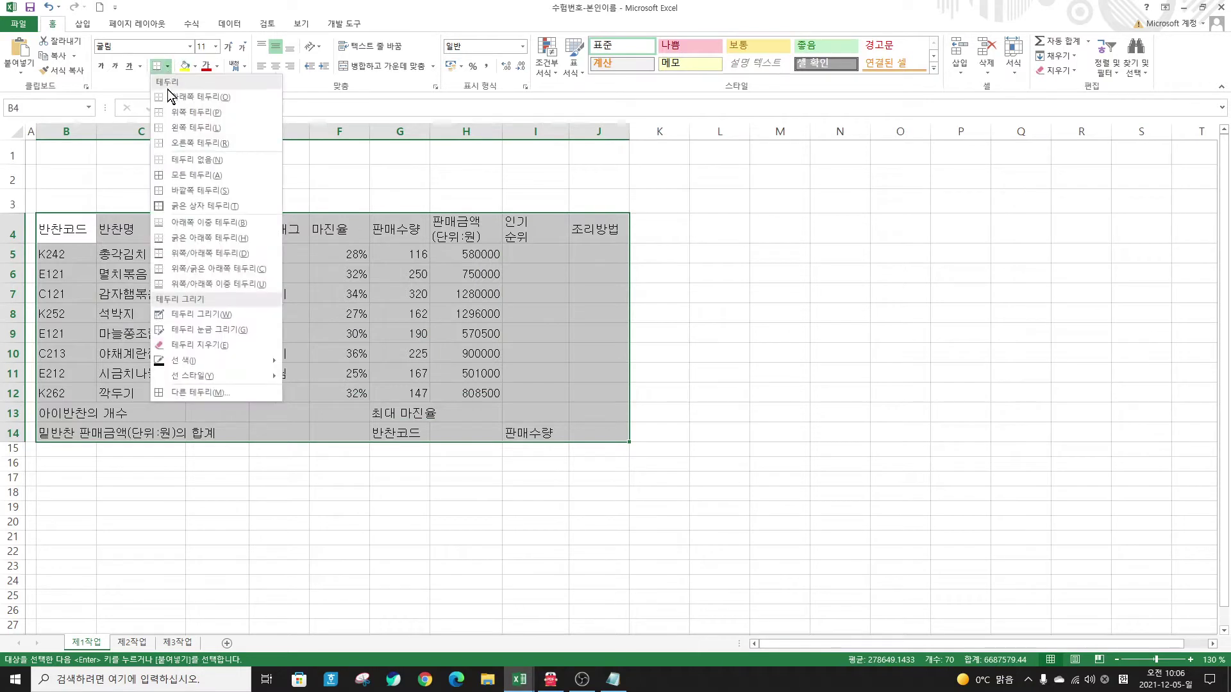
{"action": "left_click", "coordinate": [177, 177]}
Step: Merge and center B13:D13, B14:D14, F13:F14 and G13:I13 as separate blocks
{"action": "left_click_drag", "start_coordinate": [48, 414], "coordinate": [202, 413]}
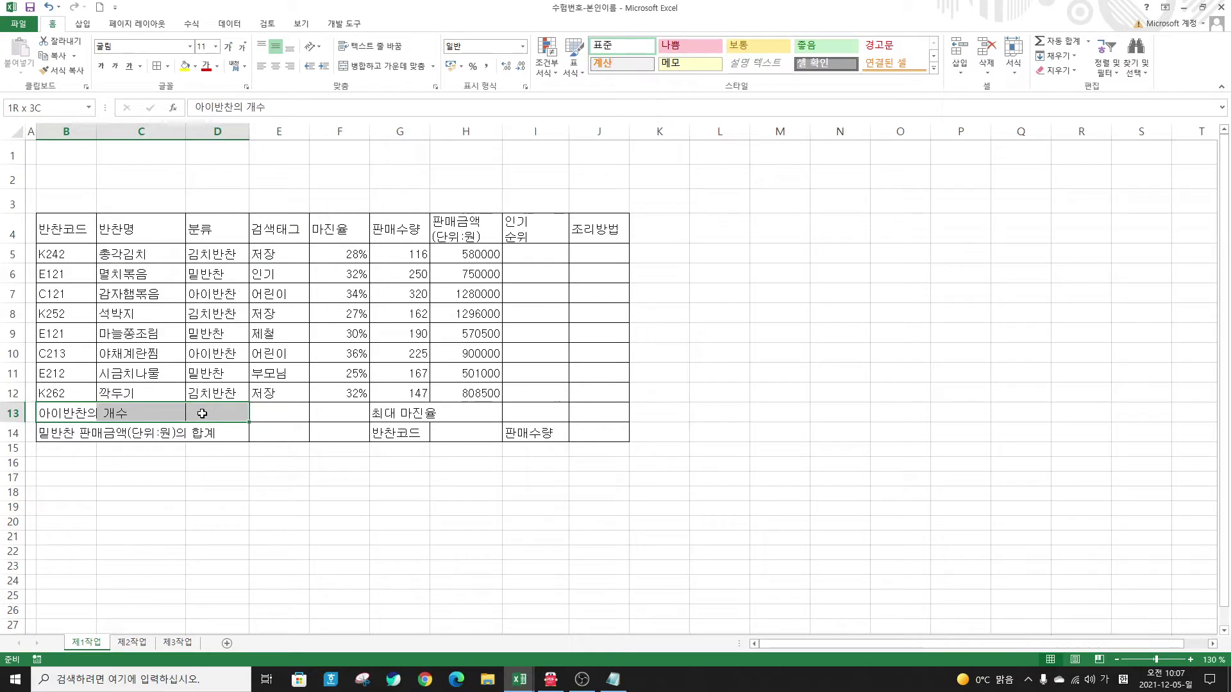
{"action": "left_click_drag", "start_coordinate": [202, 414], "coordinate": [202, 413]}
{"action": "left_click_drag", "start_coordinate": [47, 413], "coordinate": [232, 411]}
{"action": "left_click_drag", "start_coordinate": [51, 433], "coordinate": [251, 436], "text": "ctrl"}
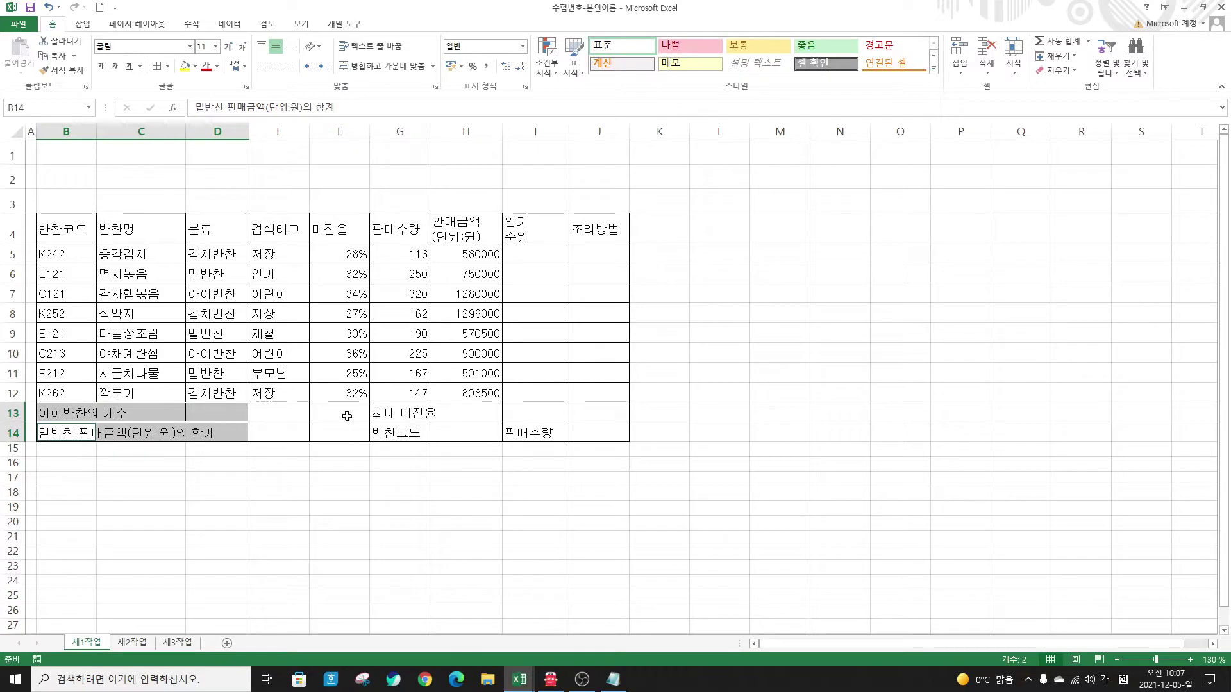
{"action": "left_click_drag", "start_coordinate": [346, 410], "coordinate": [536, 412], "text": "ctrl"}
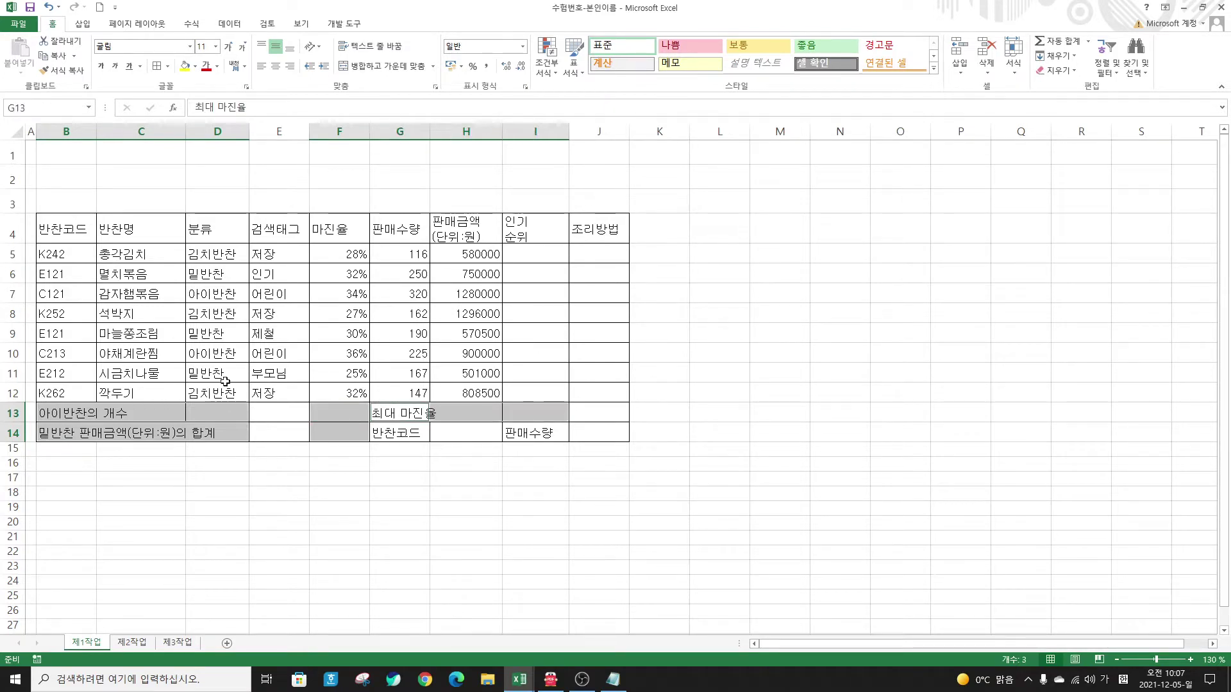
{"action": "left_click", "coordinate": [393, 67]}
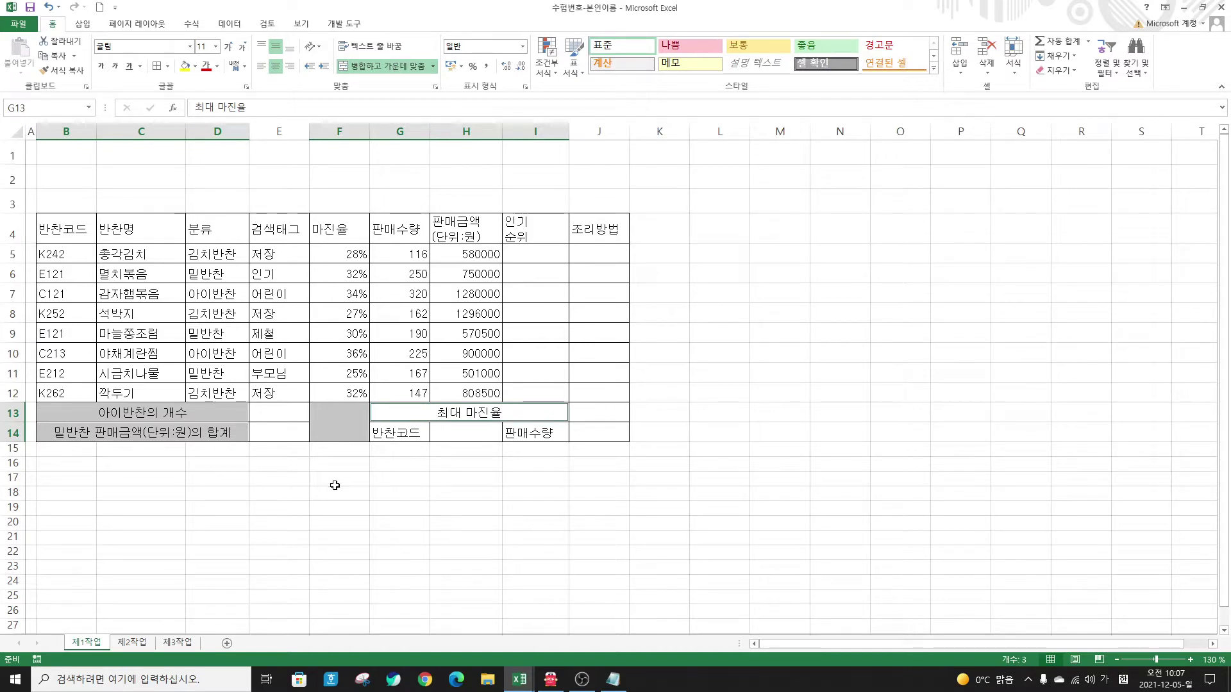
{"action": "left_click", "coordinate": [421, 461]}
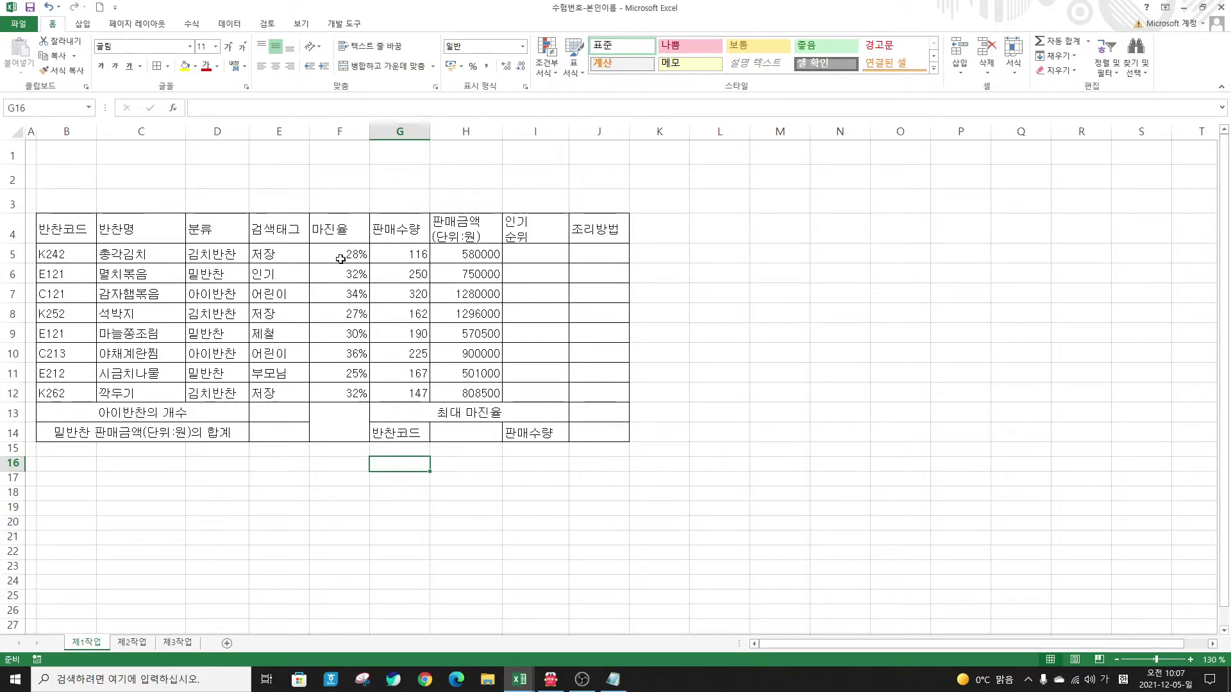
{"action": "left_click", "coordinate": [724, 254]}
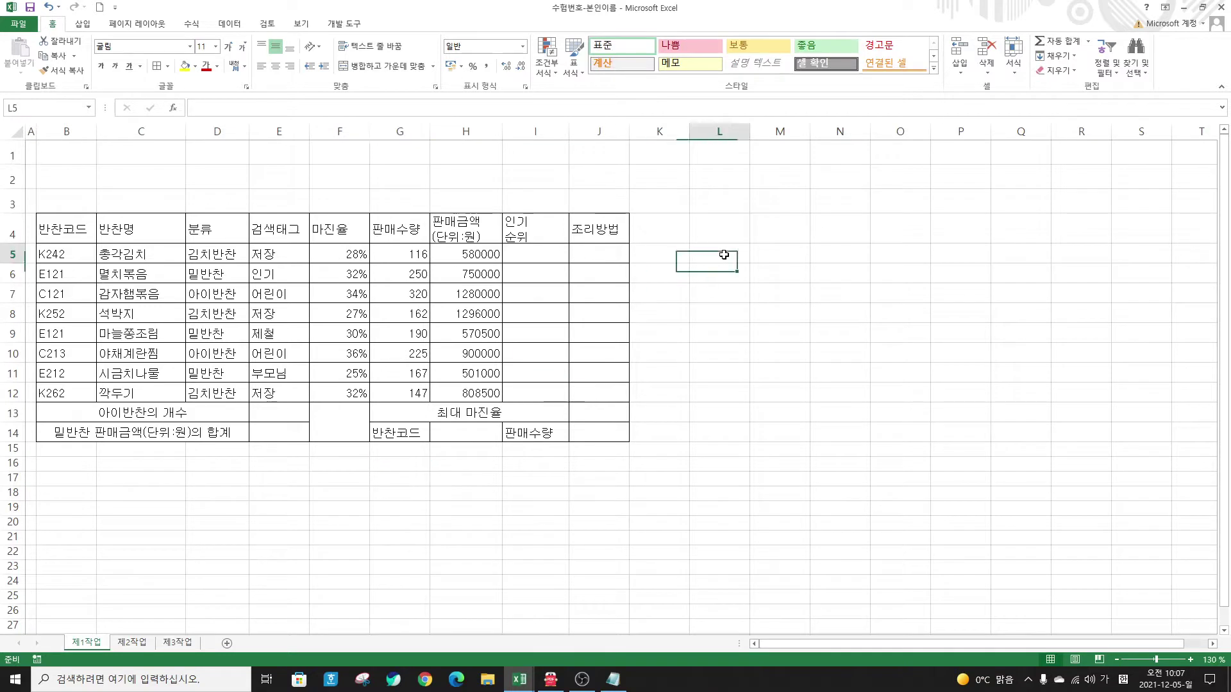
{"action": "type", "text": "28"}
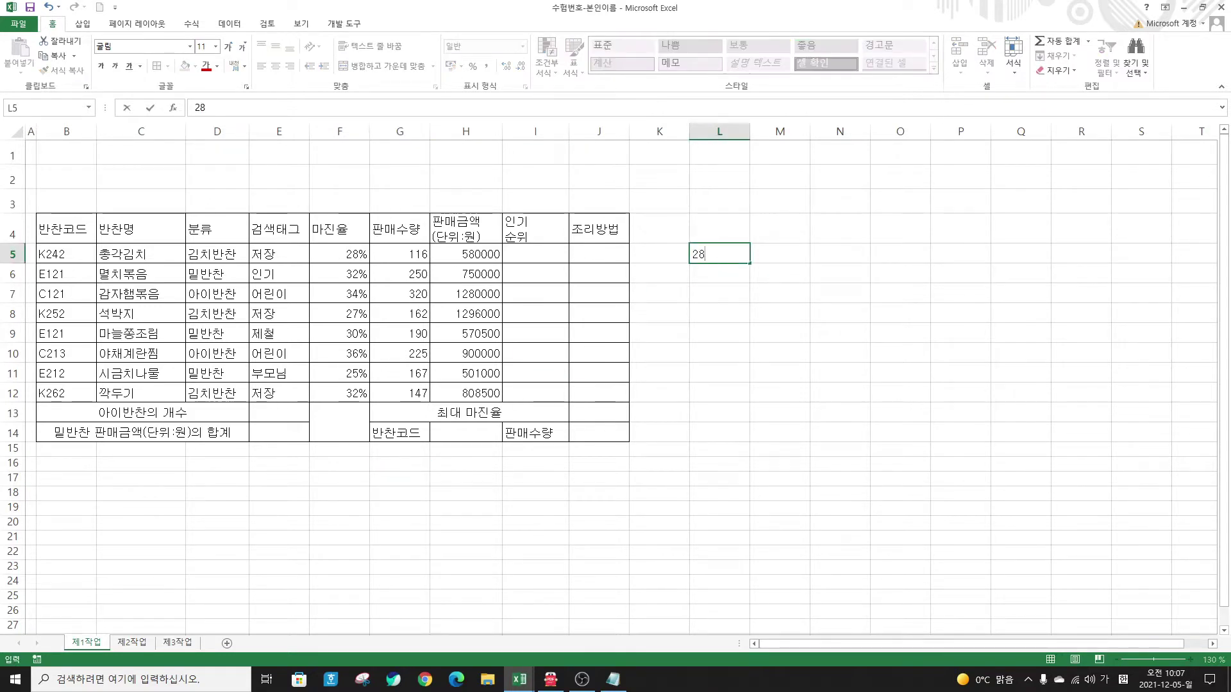
{"action": "type", "text": "%"}
{"action": "key", "text": "Escape"}
{"action": "type", "text": "28"}
{"action": "key", "text": "Escape"}
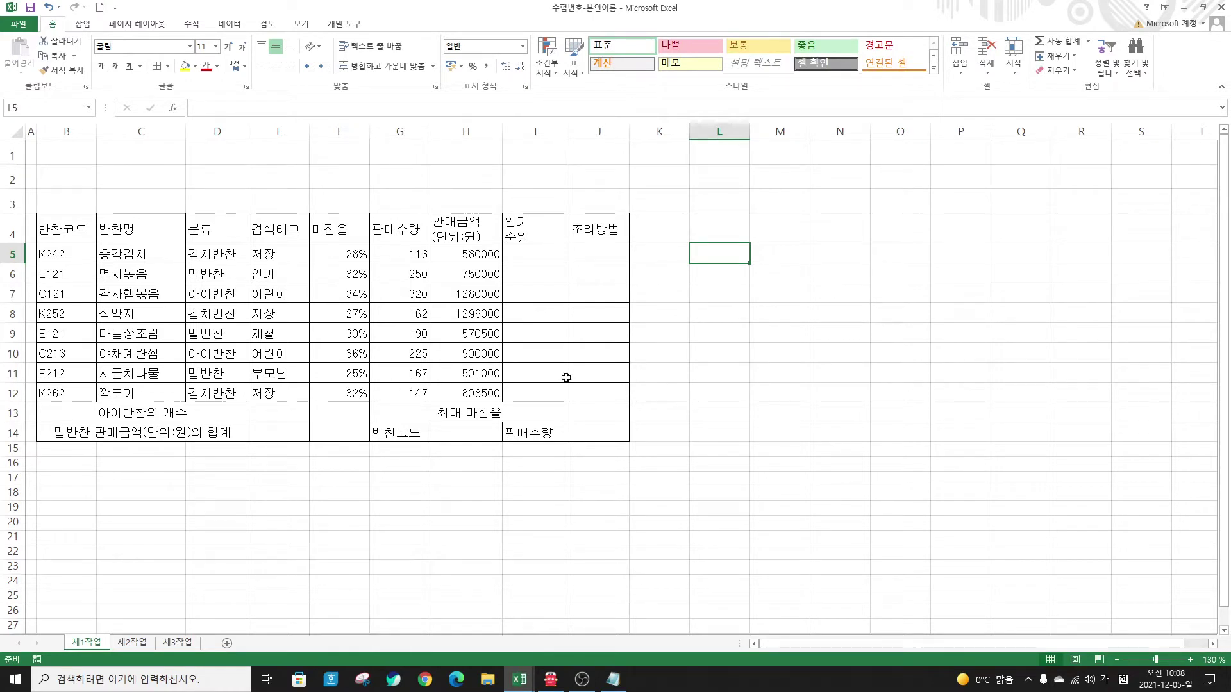
Step: Center the contents of the whole table B4:J14 horizontally
{"action": "left_click", "coordinate": [68, 233]}
{"action": "mouse_move", "coordinate": [68, 232]}
{"action": "left_mouse_down"}
{"action": "mouse_move", "coordinate": [500, 340]}
{"action": "mouse_move", "coordinate": [585, 428]}
{"action": "left_mouse_up"}
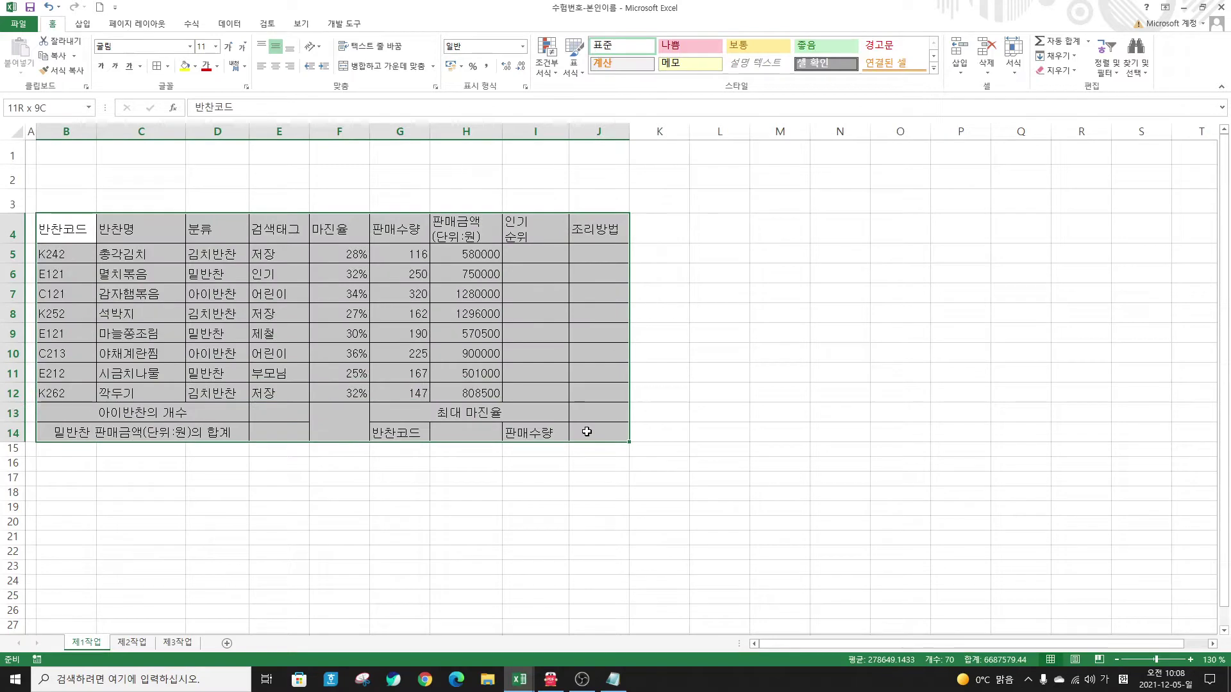
{"action": "left_click", "coordinate": [276, 66]}
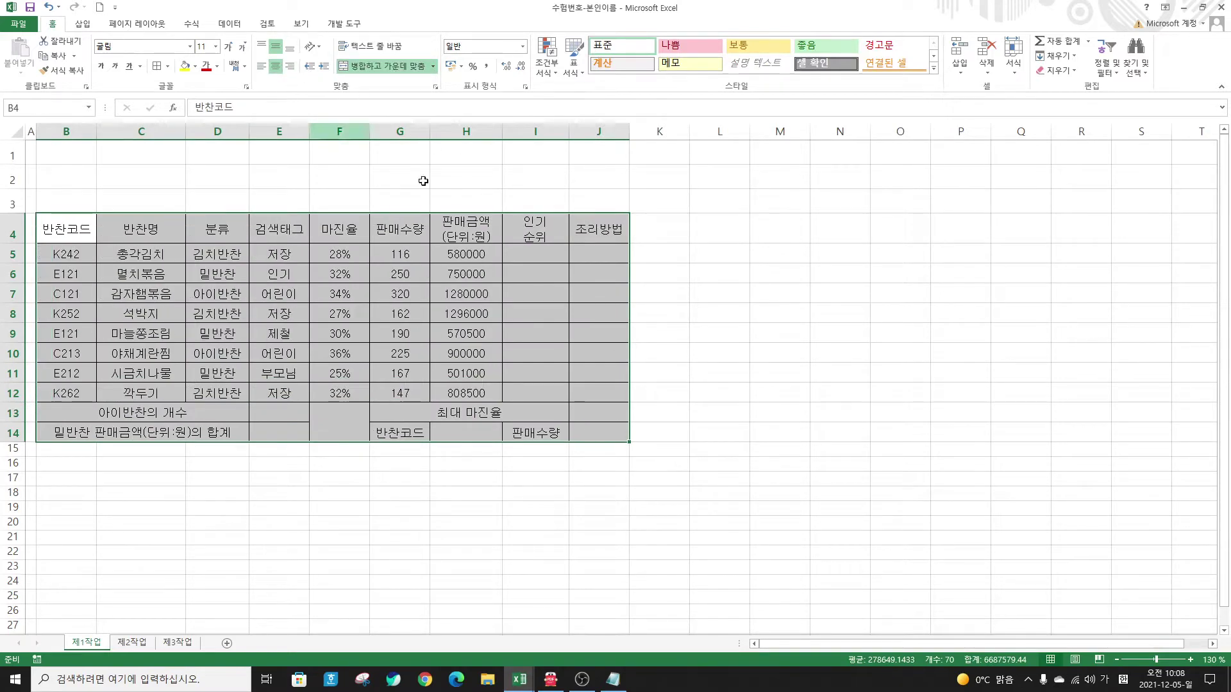
Step: Right-align the 마진율 values in F5:F12 and apply the comma style to the 판매수량 and 판매금액 values in G5:H12
{"action": "left_click_drag", "start_coordinate": [342, 254], "coordinate": [344, 389]}
{"action": "left_click", "coordinate": [289, 66]}
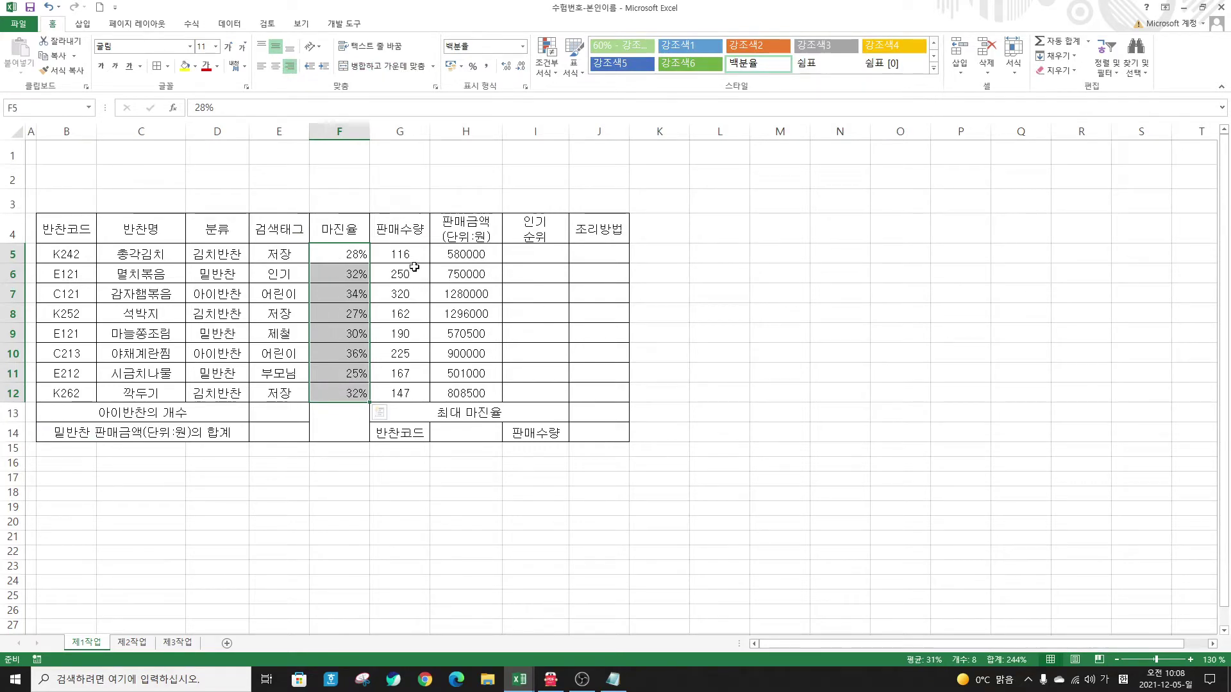
{"action": "left_click_drag", "start_coordinate": [397, 253], "coordinate": [482, 393]}
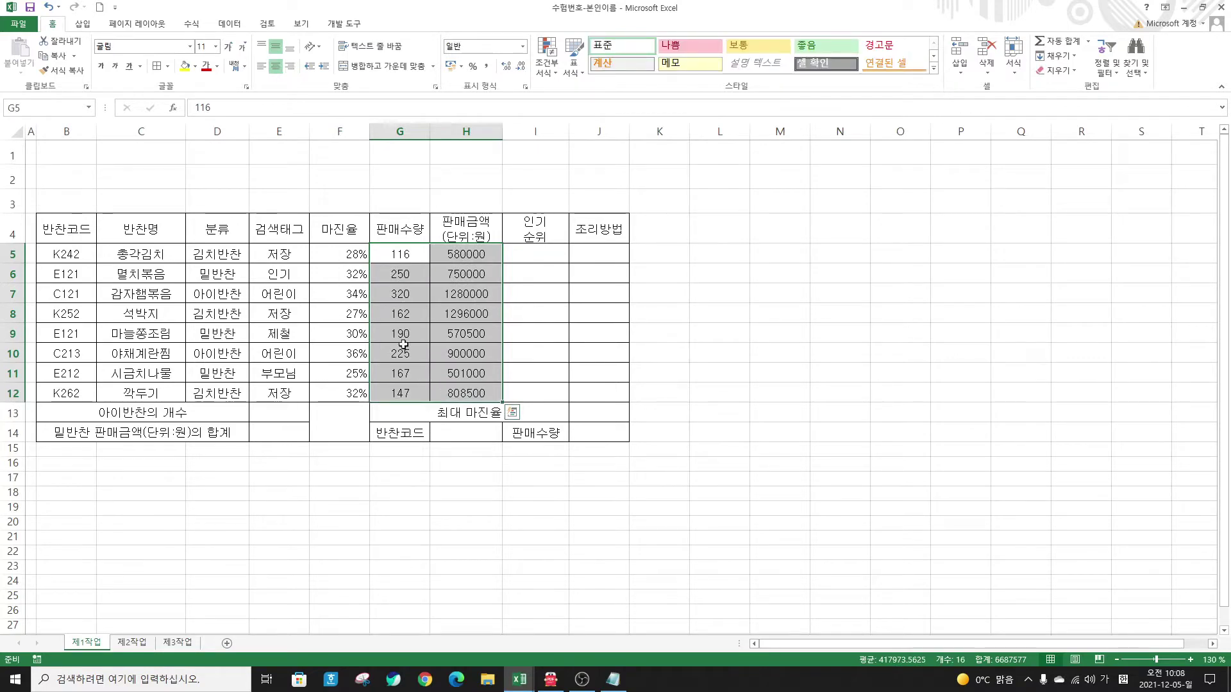
{"action": "left_click", "coordinate": [486, 66]}
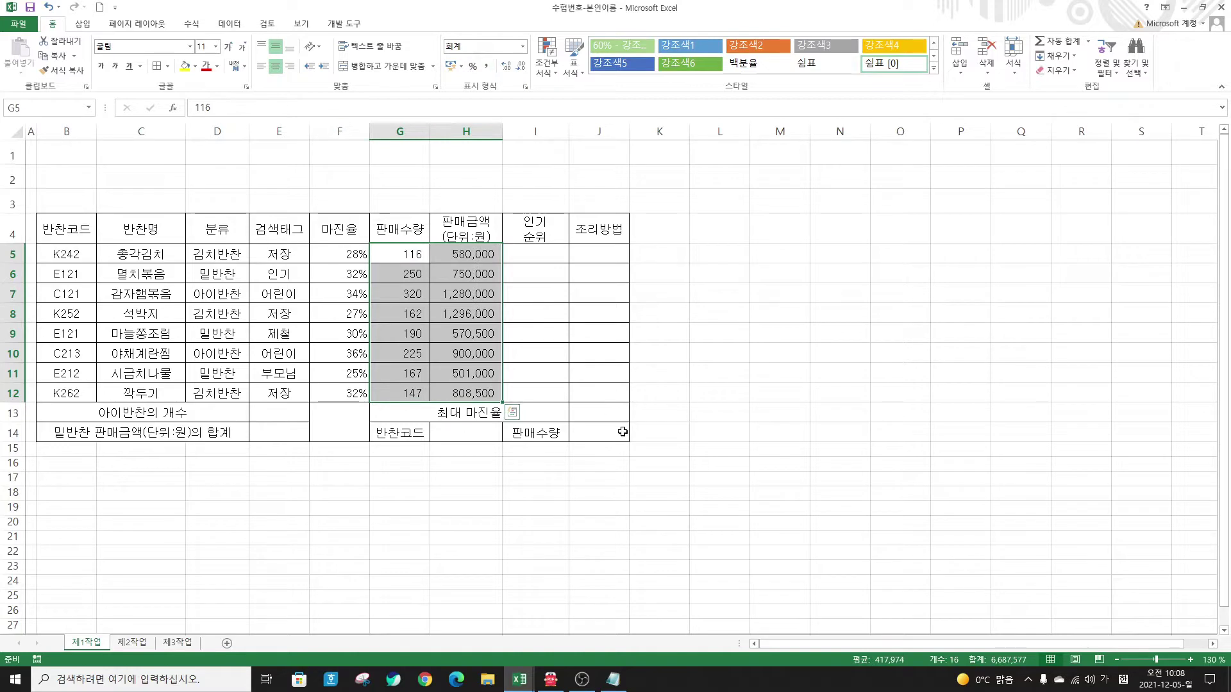
Step: Check the sample table in the exam sheet GE09-11A.pdf, and apply a thick box border around the table range B4:J14
{"action": "left_click", "coordinate": [600, 478]}
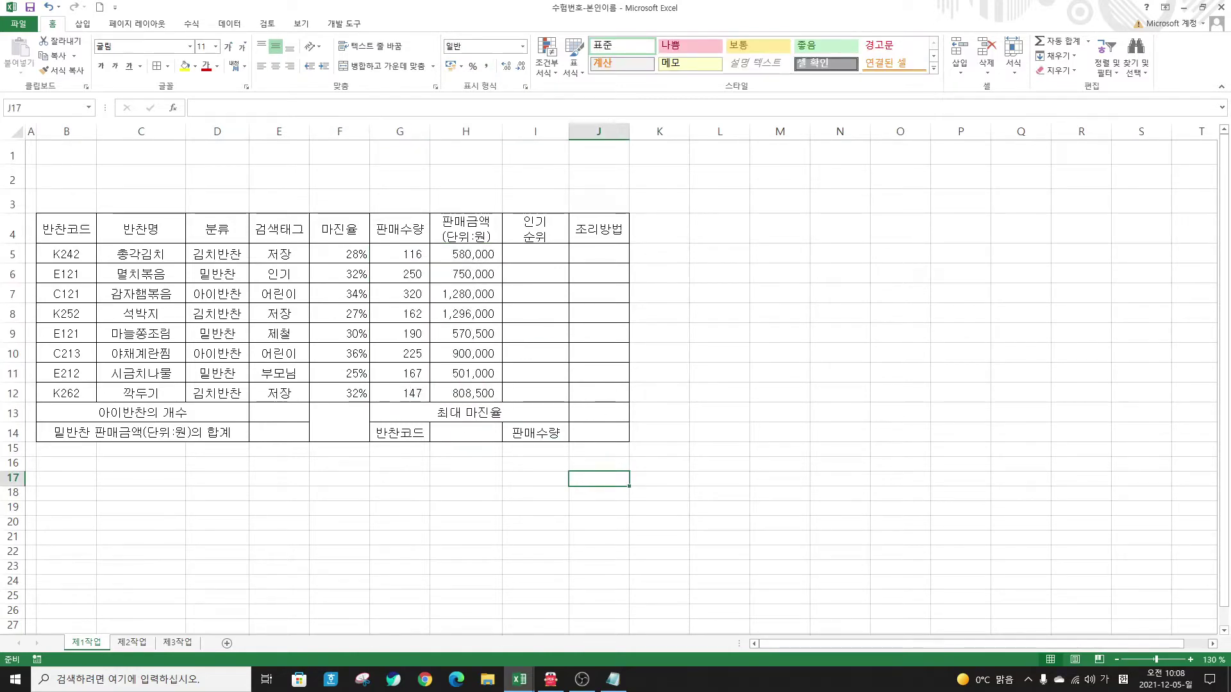
{"action": "key", "text": "alt+Tab"}
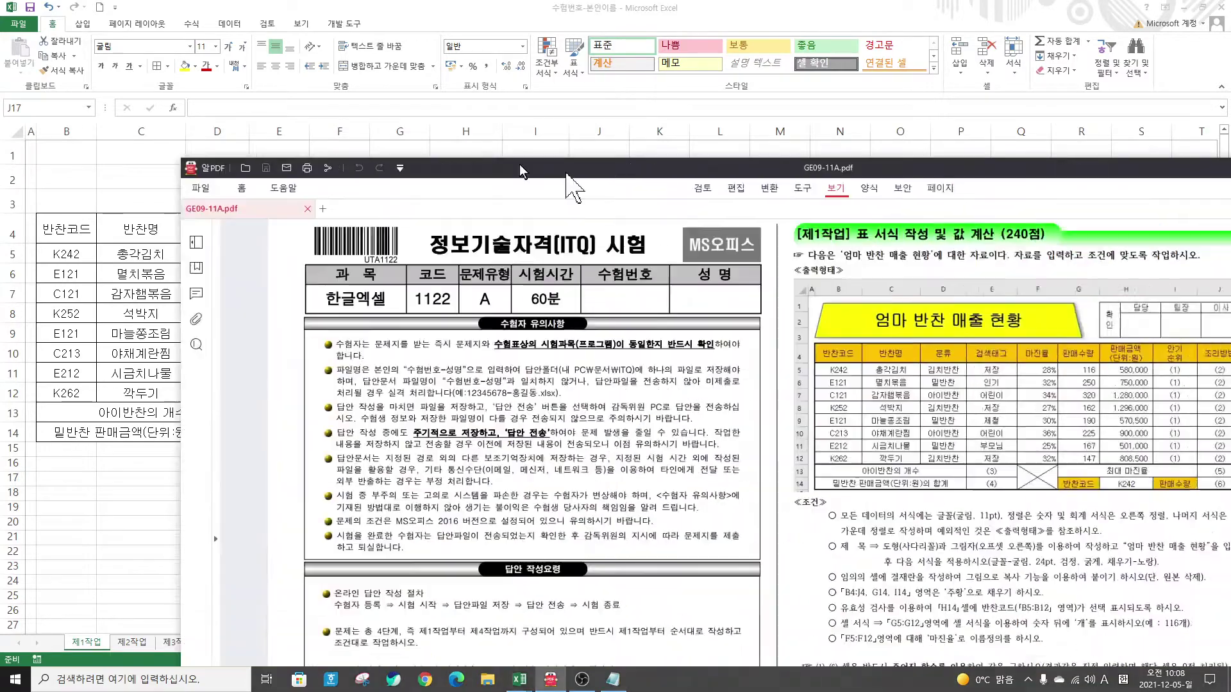
{"action": "left_click_drag", "start_coordinate": [519, 164], "coordinate": [259, 117]}
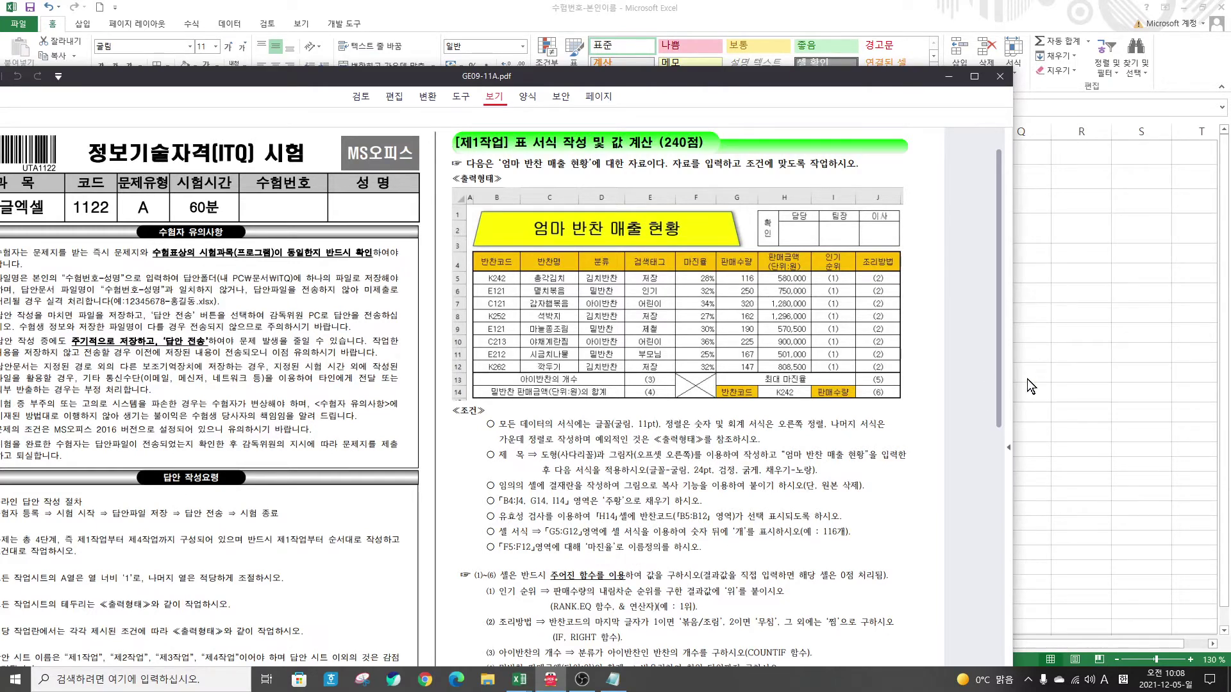
{"action": "left_click", "coordinate": [1068, 410]}
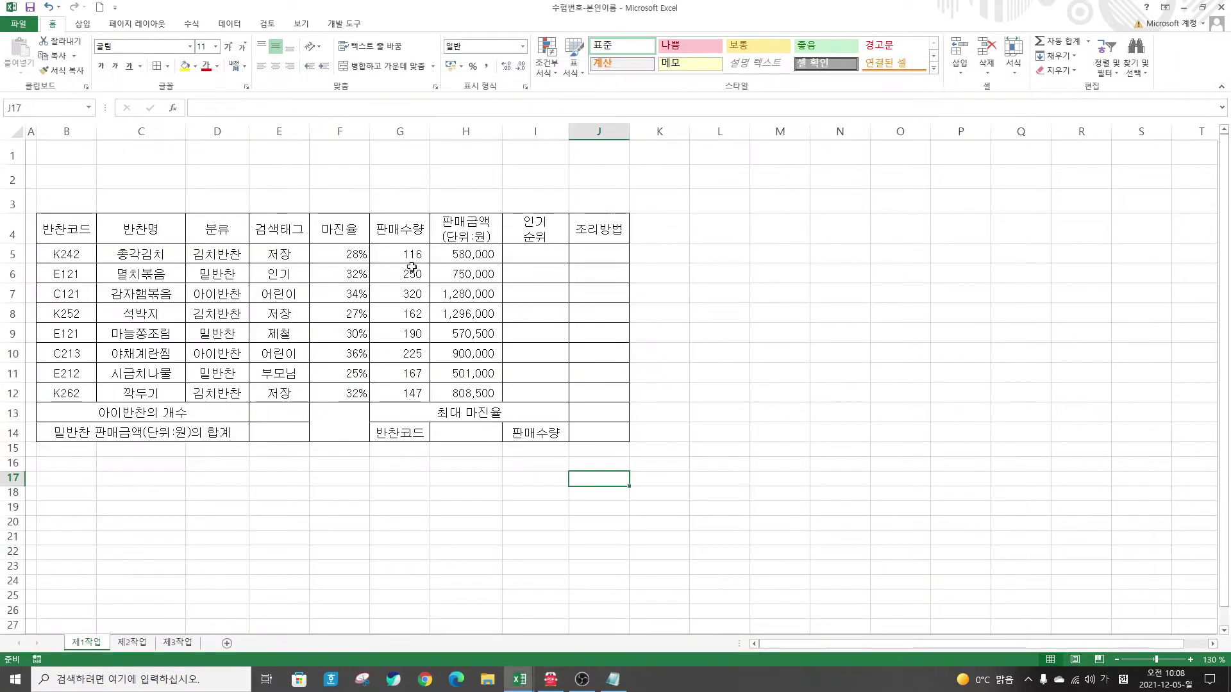
{"action": "left_click", "coordinate": [98, 240]}
{"action": "left_click_drag", "start_coordinate": [98, 239], "coordinate": [586, 429]}
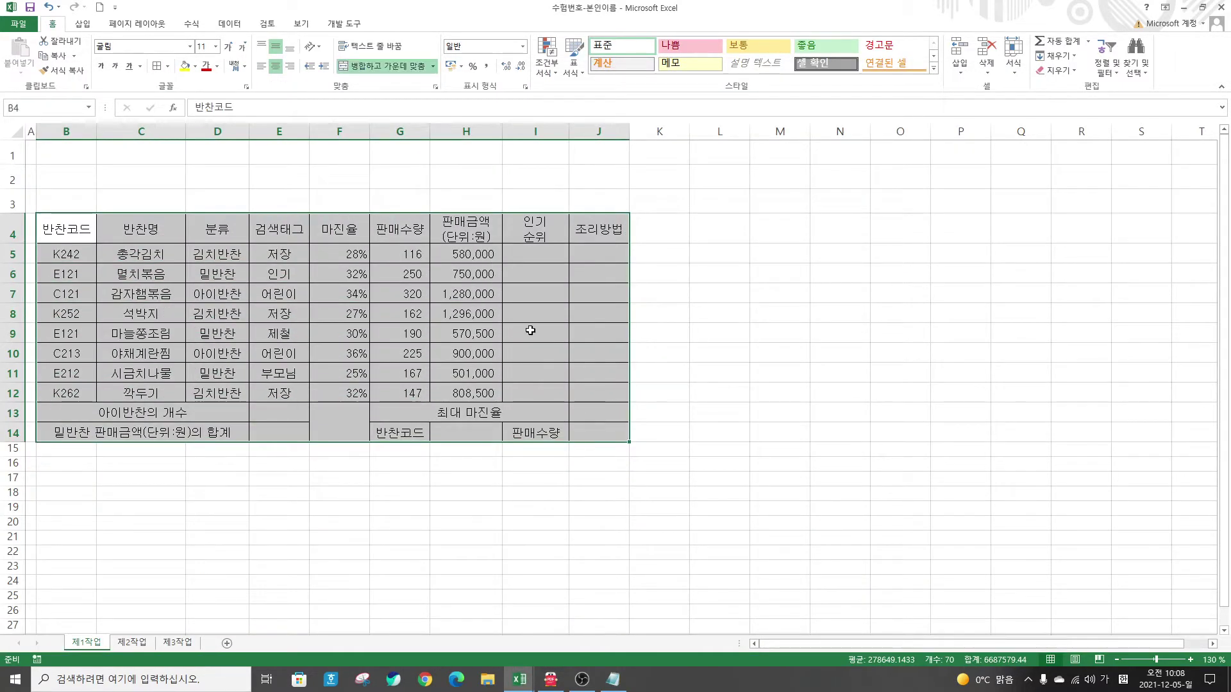
{"action": "right_click", "coordinate": [411, 236]}
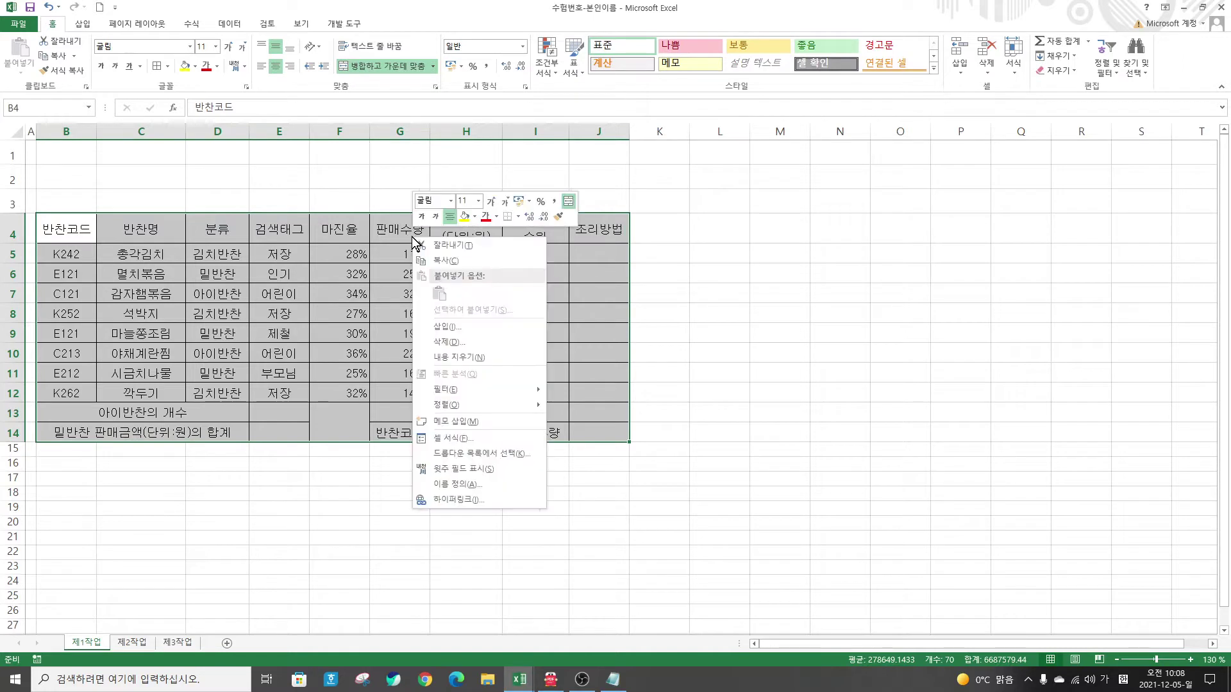
{"action": "left_click", "coordinate": [518, 216]}
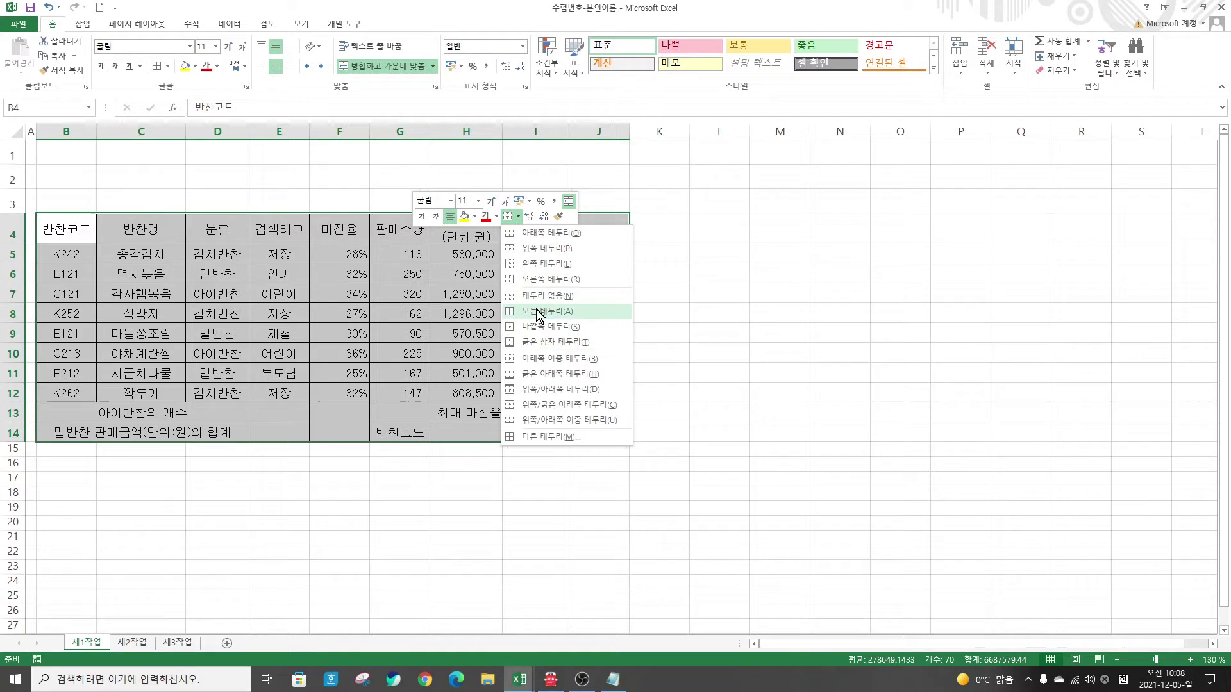
{"action": "left_click", "coordinate": [532, 343]}
{"action": "left_click", "coordinate": [754, 375]}
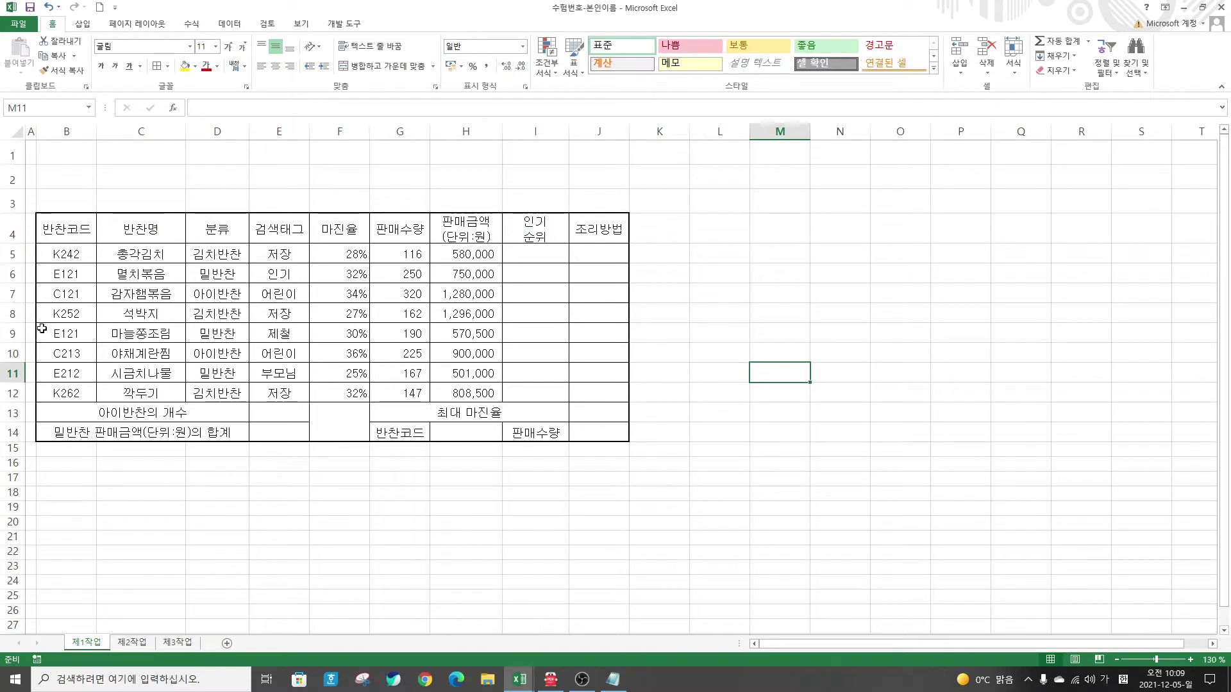
Step: Apply a thick box border around the data rows B5:J12 and slightly increase the height of header row 4
{"action": "left_click_drag", "start_coordinate": [61, 258], "coordinate": [600, 395]}
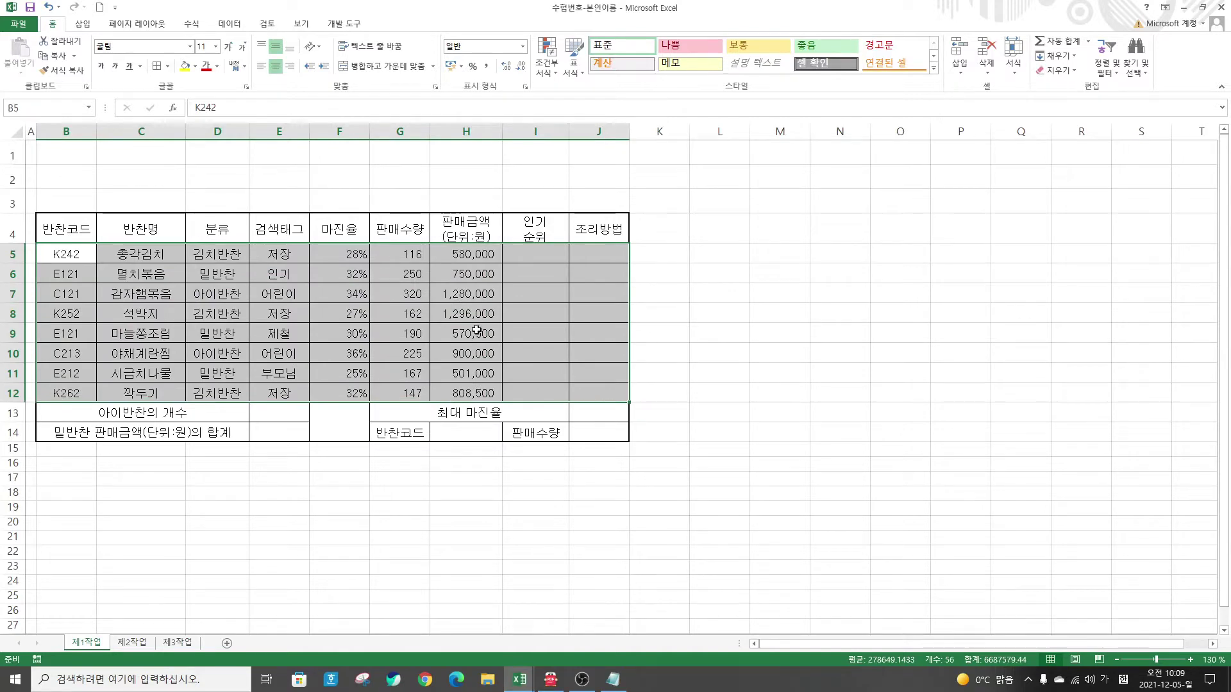
{"action": "right_click", "coordinate": [393, 257]}
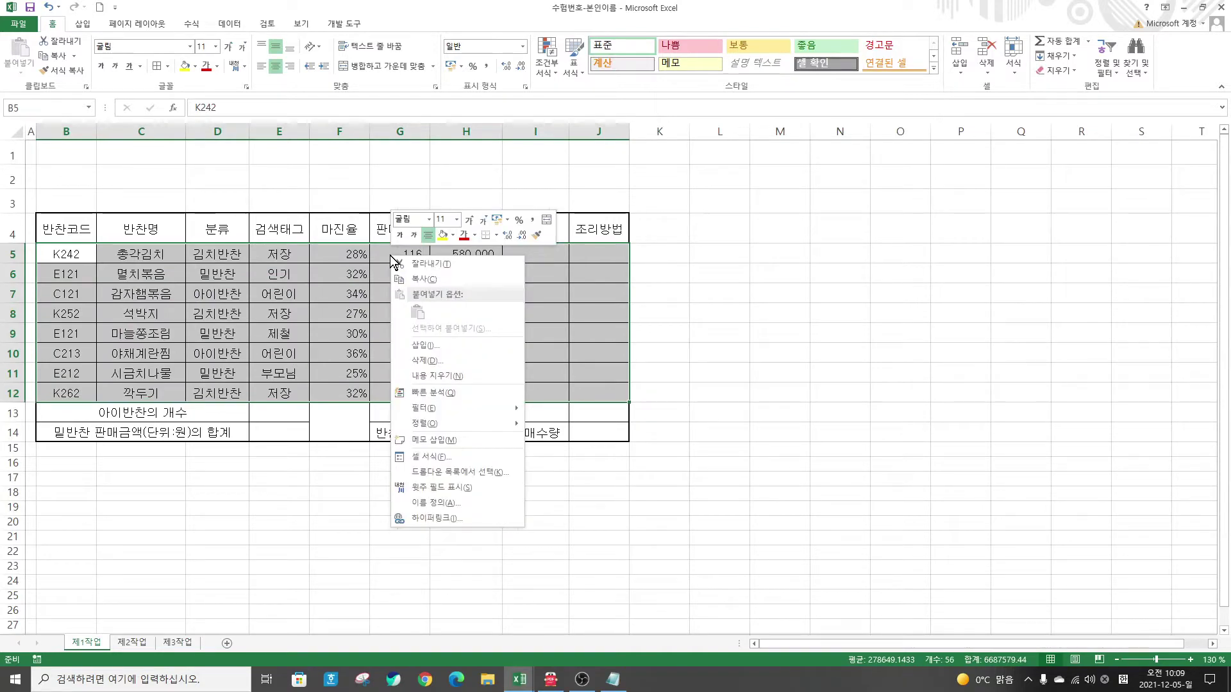
{"action": "left_click", "coordinate": [496, 235]}
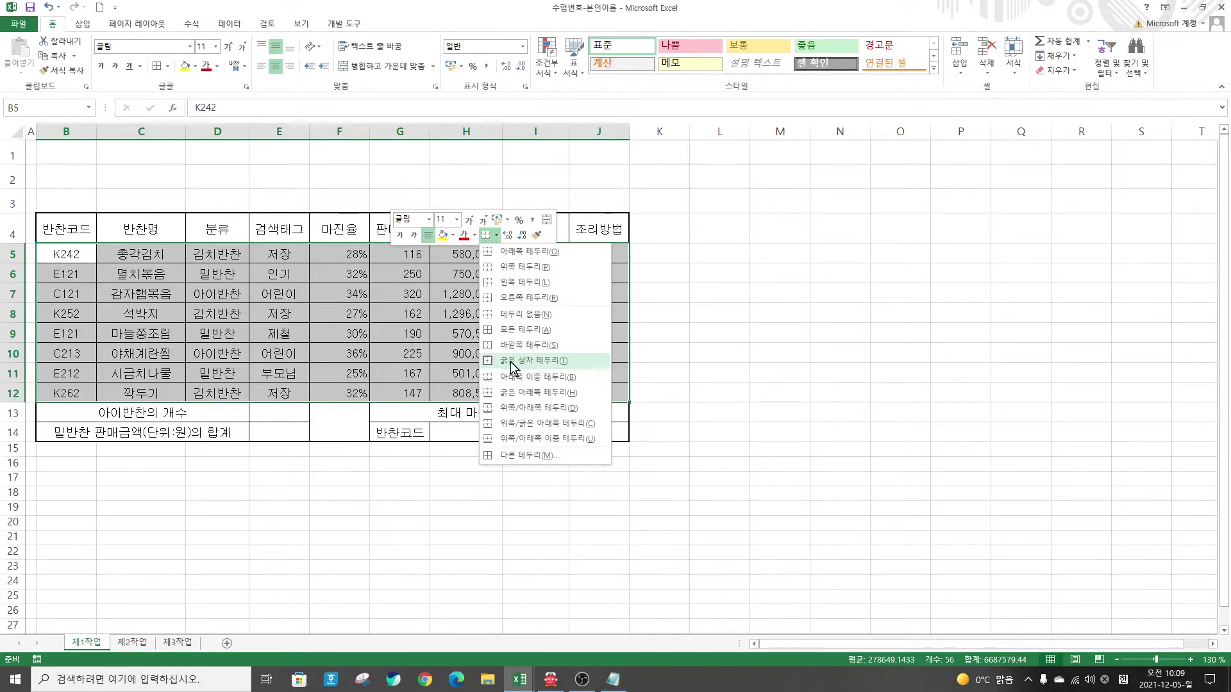
{"action": "left_click", "coordinate": [511, 363]}
{"action": "left_click", "coordinate": [694, 357]}
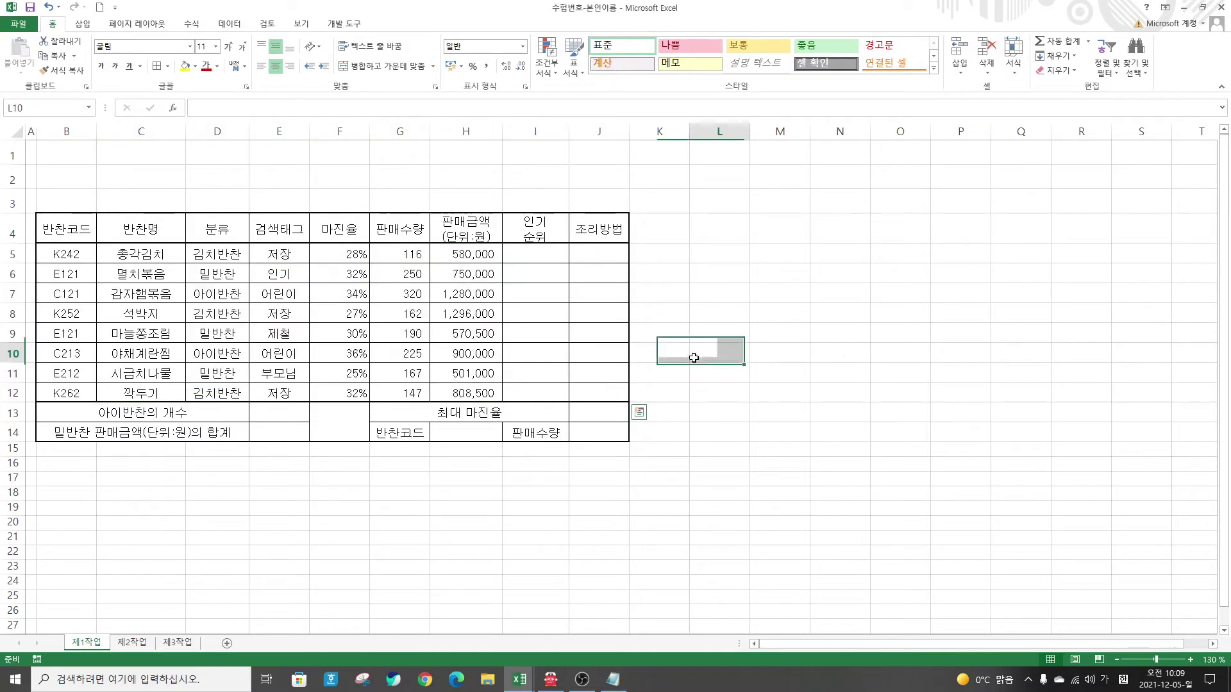
{"action": "left_click_drag", "start_coordinate": [10, 244], "coordinate": [14, 249]}
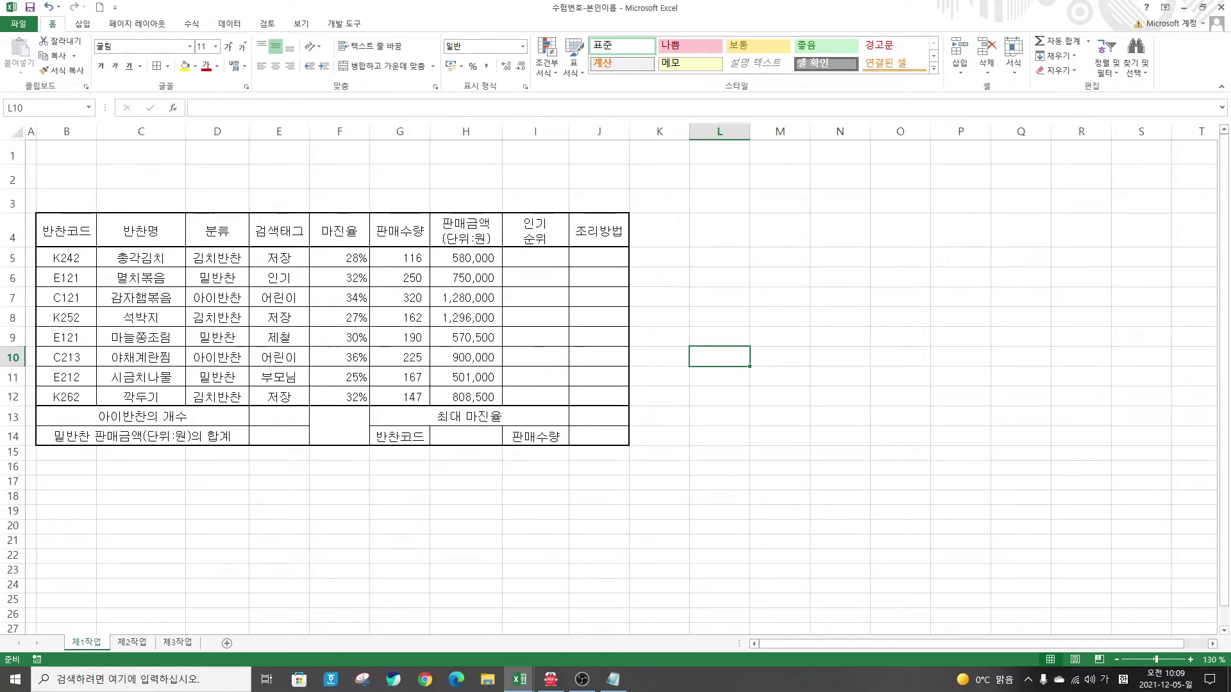
Step: Check the title conditions in GE09-11A.pdf, and draw a trapezoid about 11.7 cm wide and 1.8 cm high across rows 1 to 3 above the table
{"action": "left_click", "coordinate": [550, 679]}
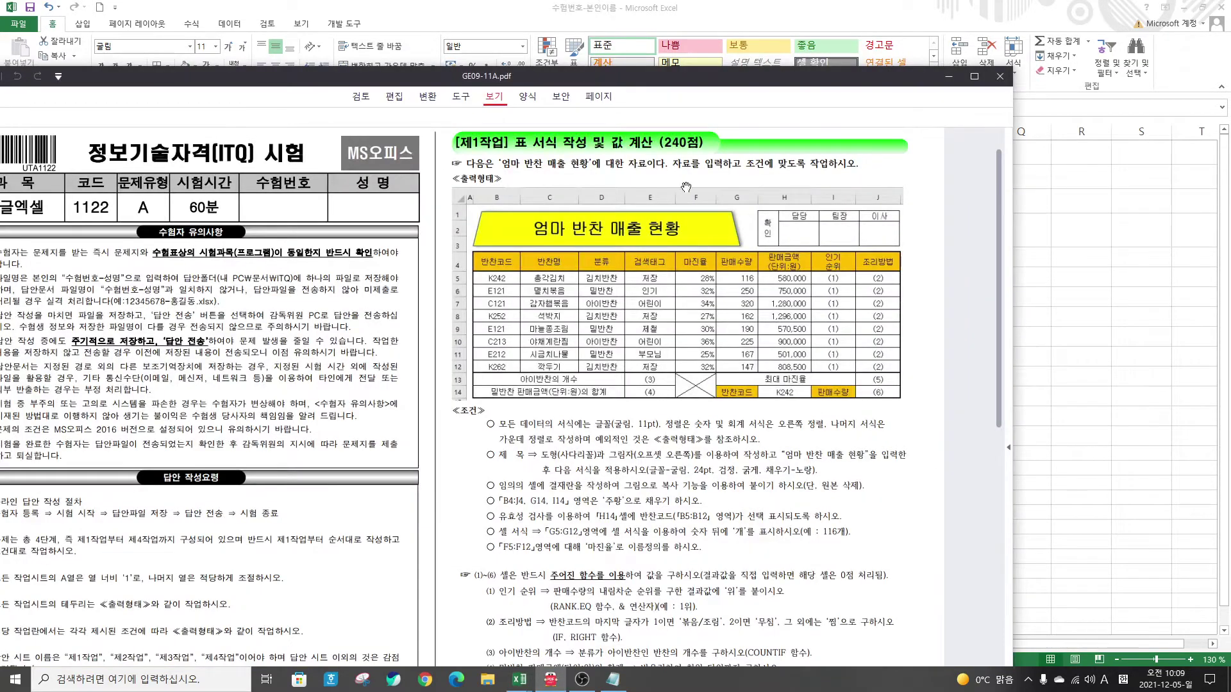
{"action": "left_click_drag", "start_coordinate": [637, 79], "coordinate": [660, 38]}
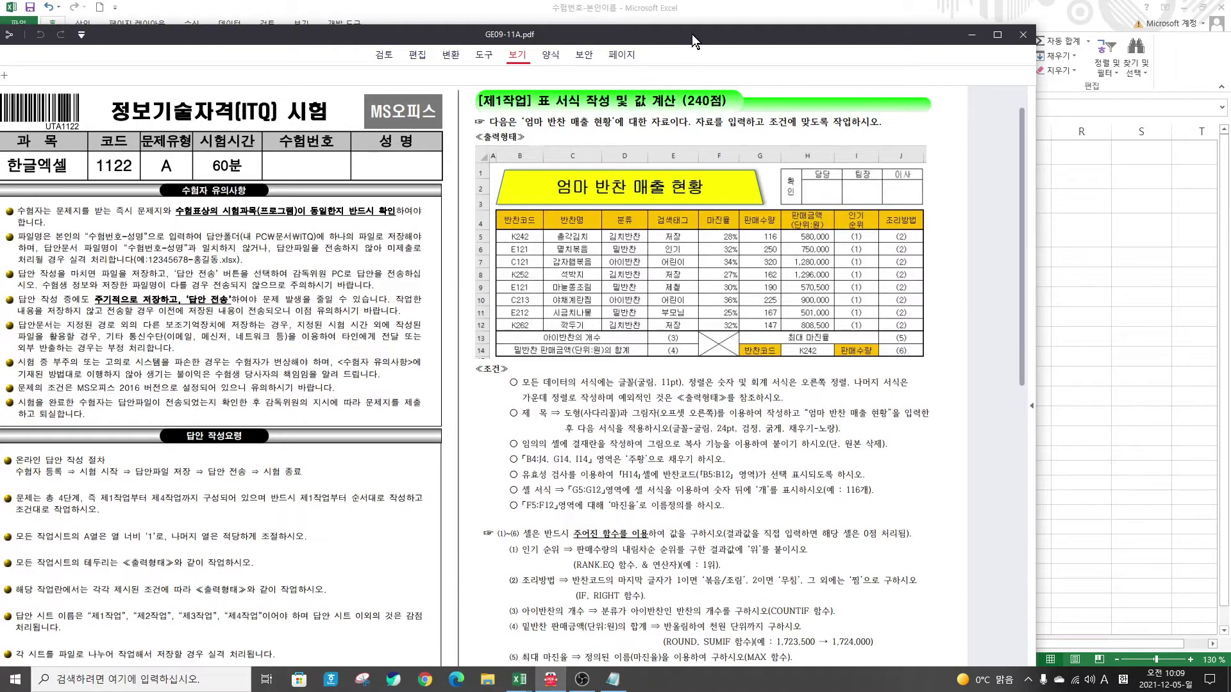
{"action": "left_click", "coordinate": [550, 680]}
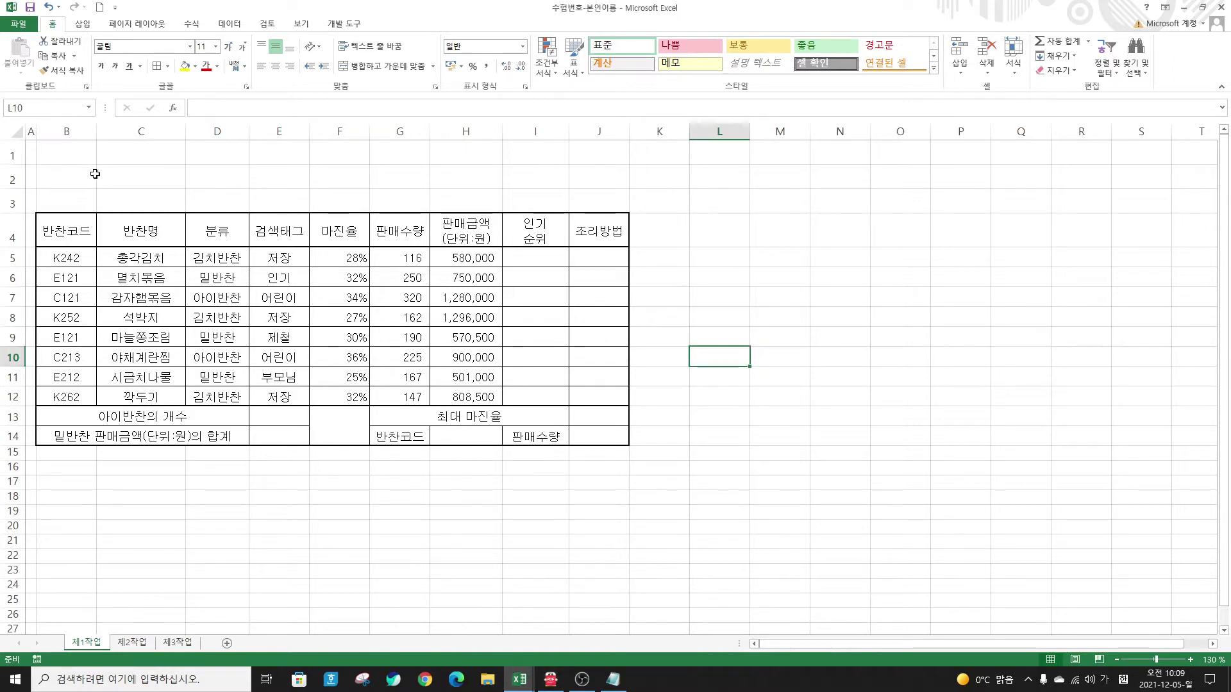
{"action": "left_click", "coordinate": [80, 24]}
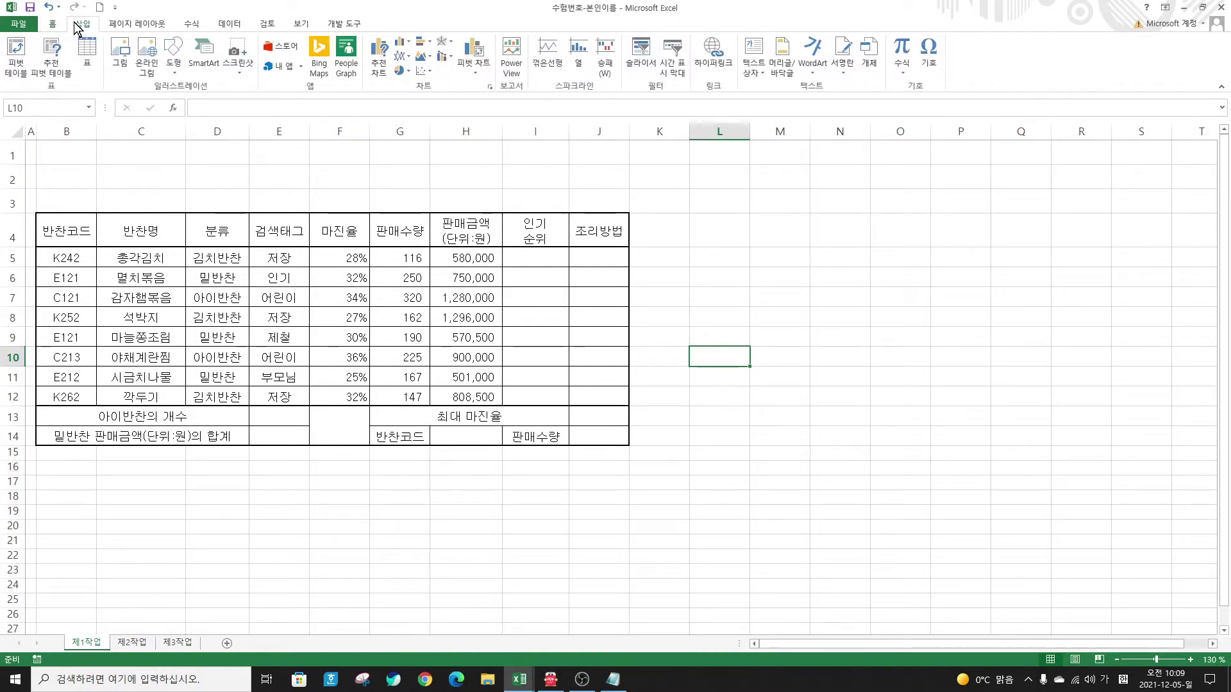
{"action": "left_click", "coordinate": [173, 75]}
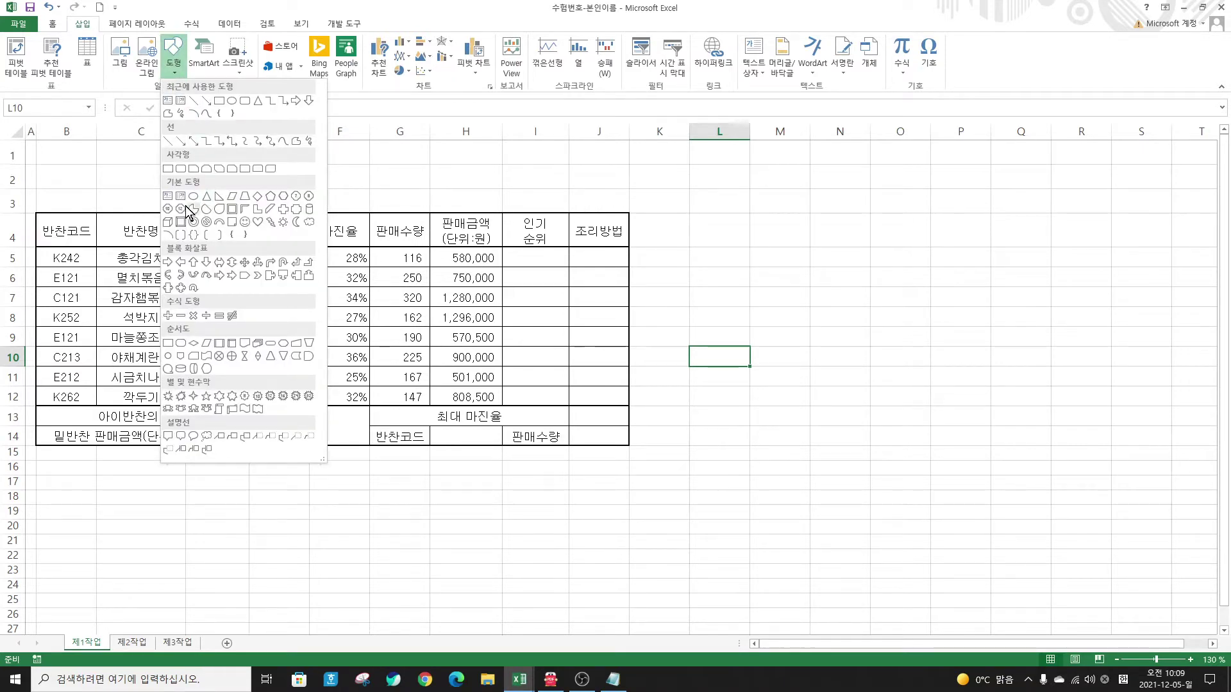
{"action": "left_click", "coordinate": [246, 198]}
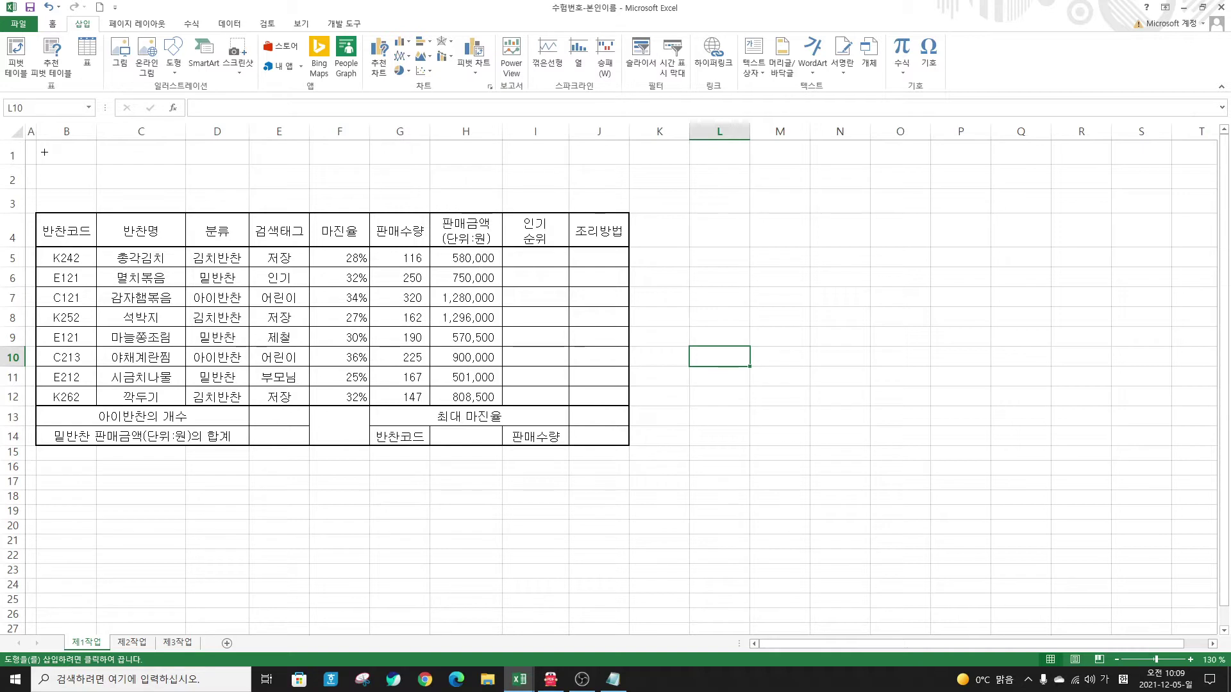
{"action": "mouse_move", "coordinate": [46, 149]}
{"action": "left_mouse_down"}
{"action": "mouse_move", "coordinate": [221, 195]}
{"action": "mouse_move", "coordinate": [408, 203]}
{"action": "mouse_move", "coordinate": [343, 188]}
{"action": "left_mouse_up"}
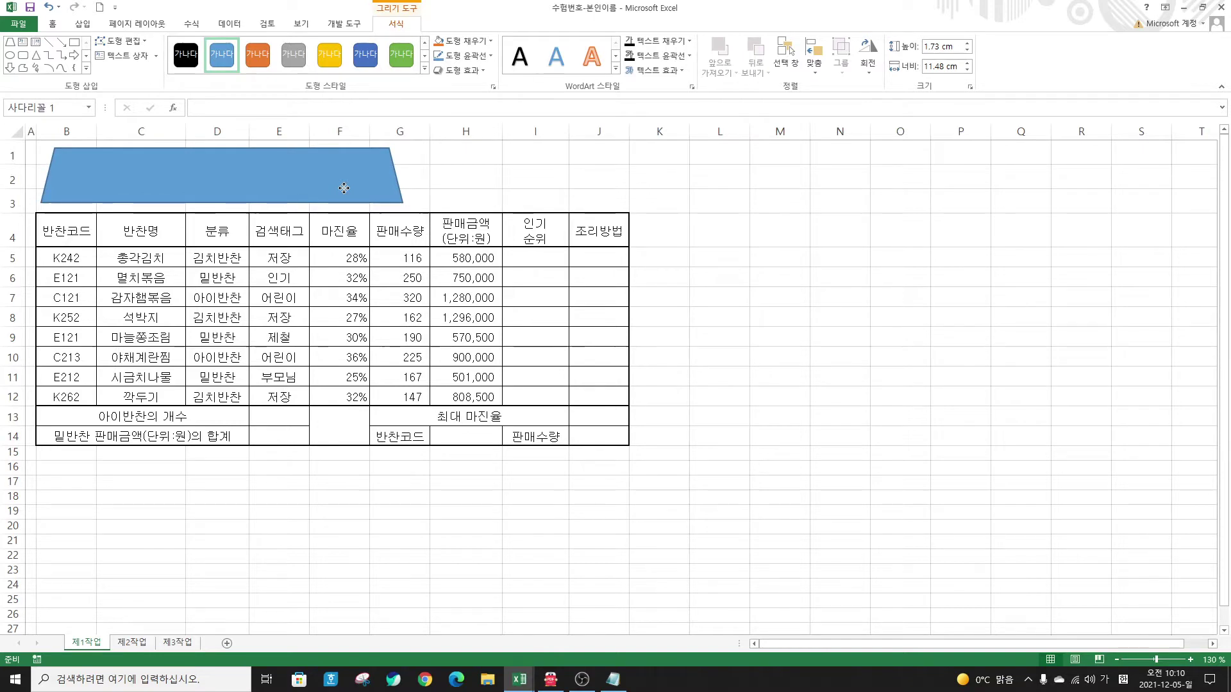
{"action": "left_click_drag", "start_coordinate": [344, 188], "coordinate": [344, 186]}
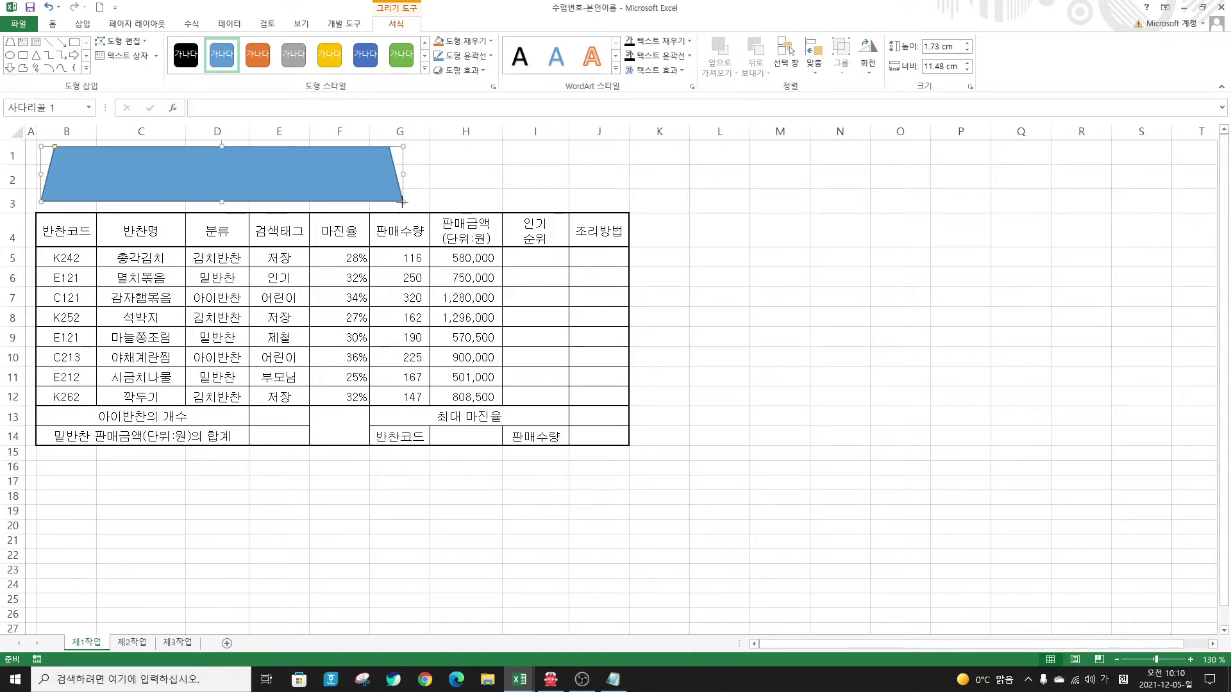
{"action": "left_click_drag", "start_coordinate": [404, 203], "coordinate": [412, 204]}
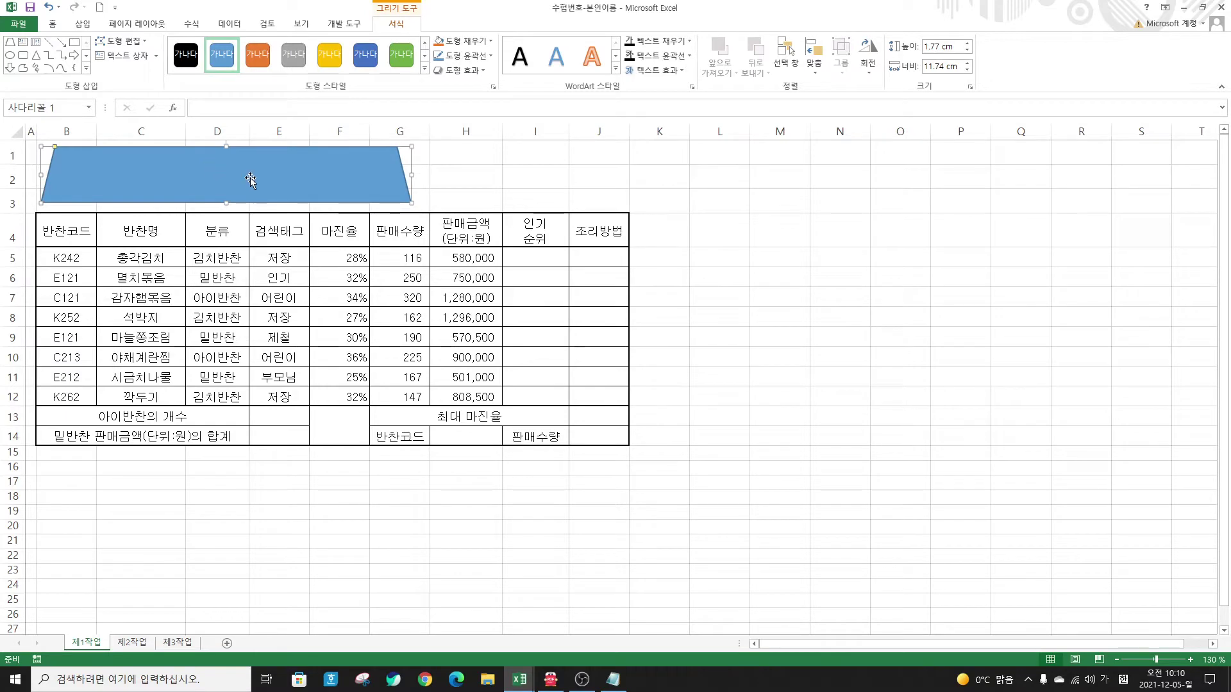
Step: Enter the title 엄마 반찬 매출 현황 inside the trapezoid
{"action": "type", "text": "ㅇ"}
{"action": "type", "text": "엄마 반ㅊ"}
{"action": "type", "text": "찬 매출 현황"}
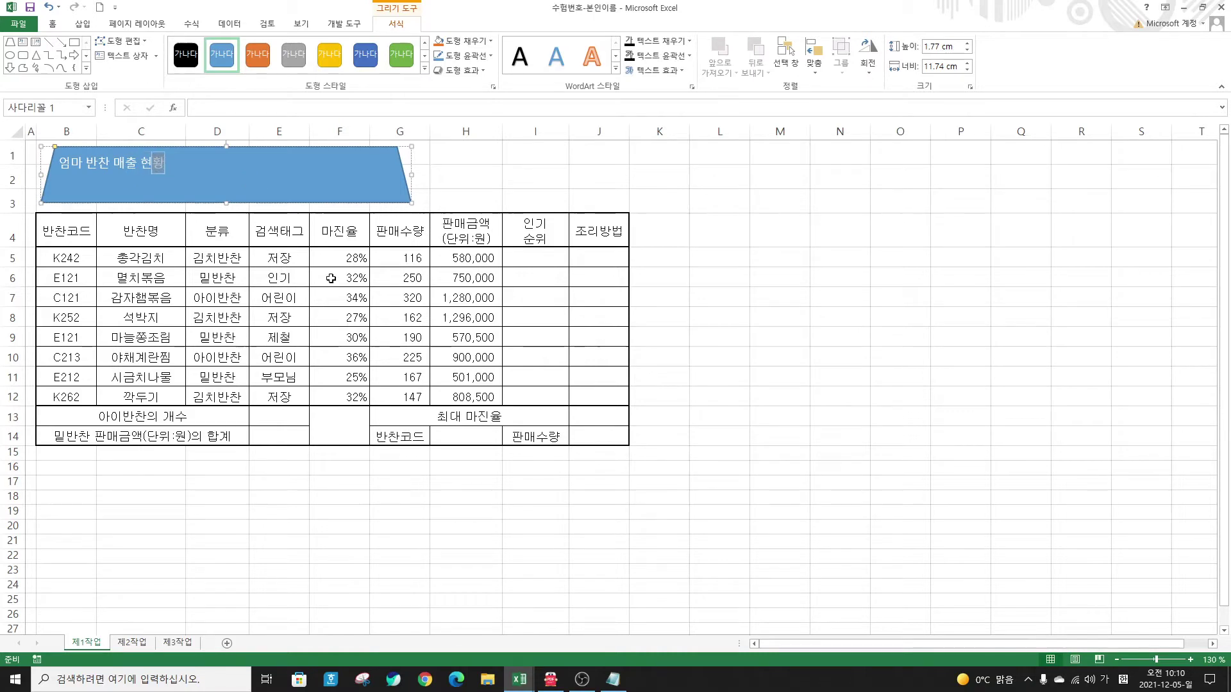
{"action": "left_click", "coordinate": [212, 201]}
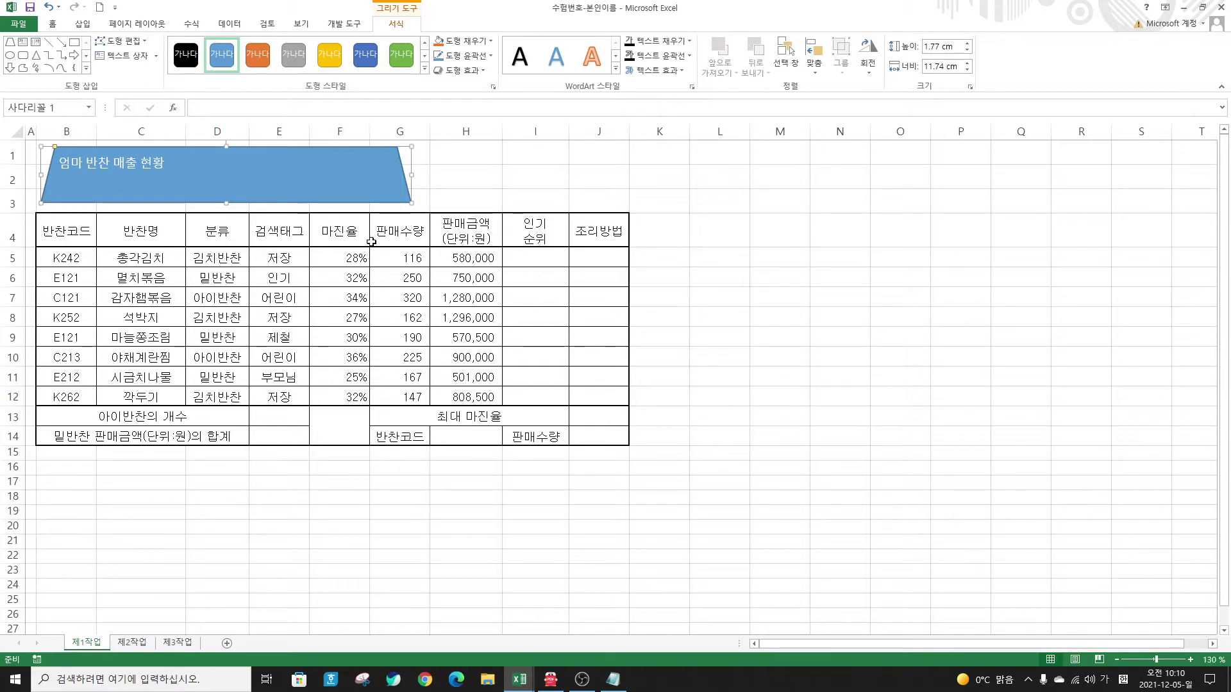
Step: Format the trapezoid's title text with the 굴림 font, size 24 and black color
{"action": "triple_click", "coordinate": [165, 161]}
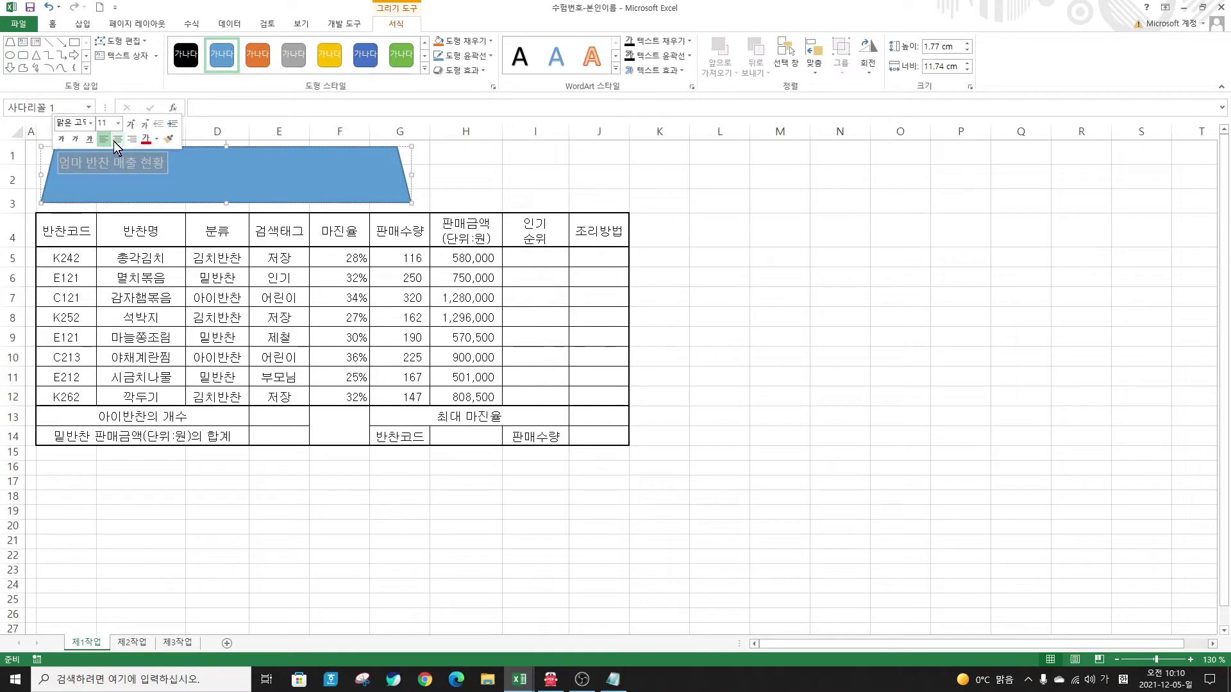
{"action": "left_click", "coordinate": [71, 122]}
{"action": "type", "text": "굴림"}
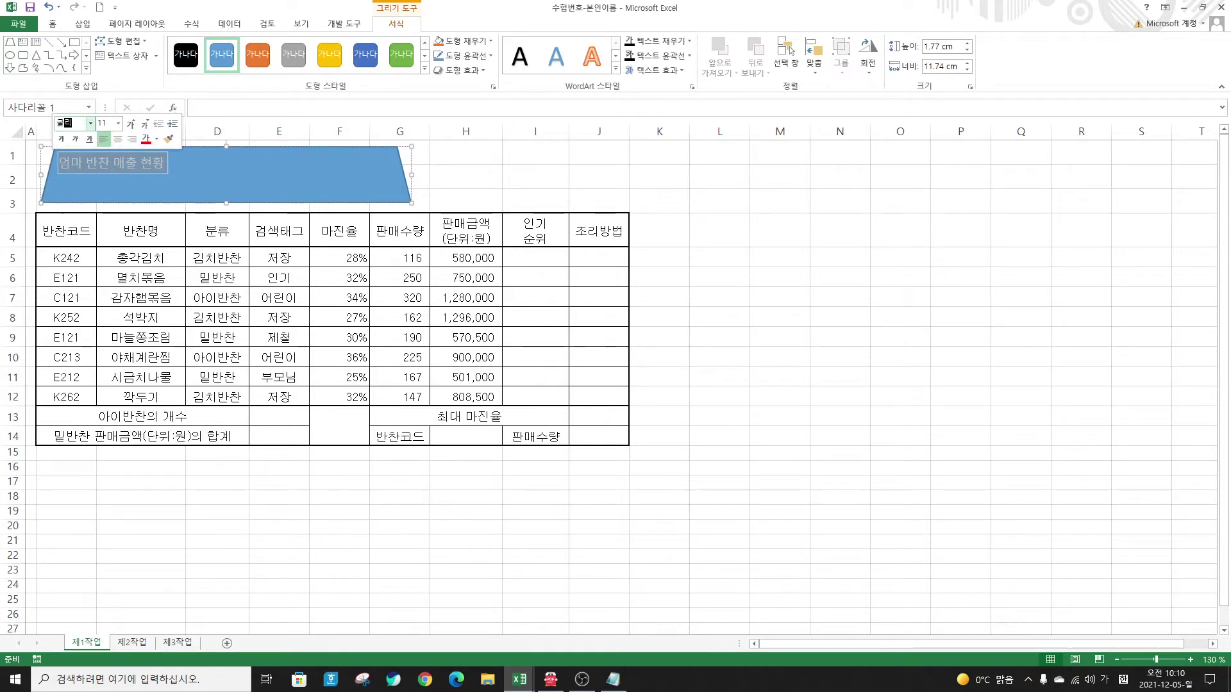
{"action": "key", "text": "Return"}
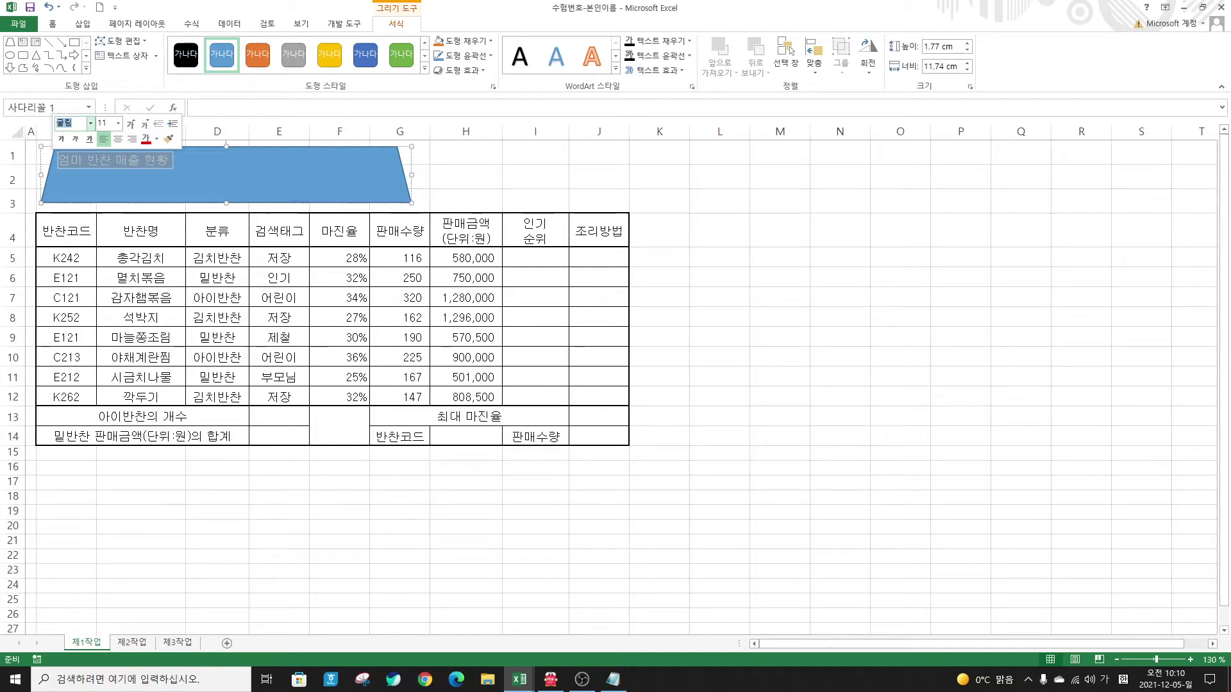
{"action": "key", "text": "Tab"}
{"action": "type", "text": "24"}
{"action": "key", "text": "Return"}
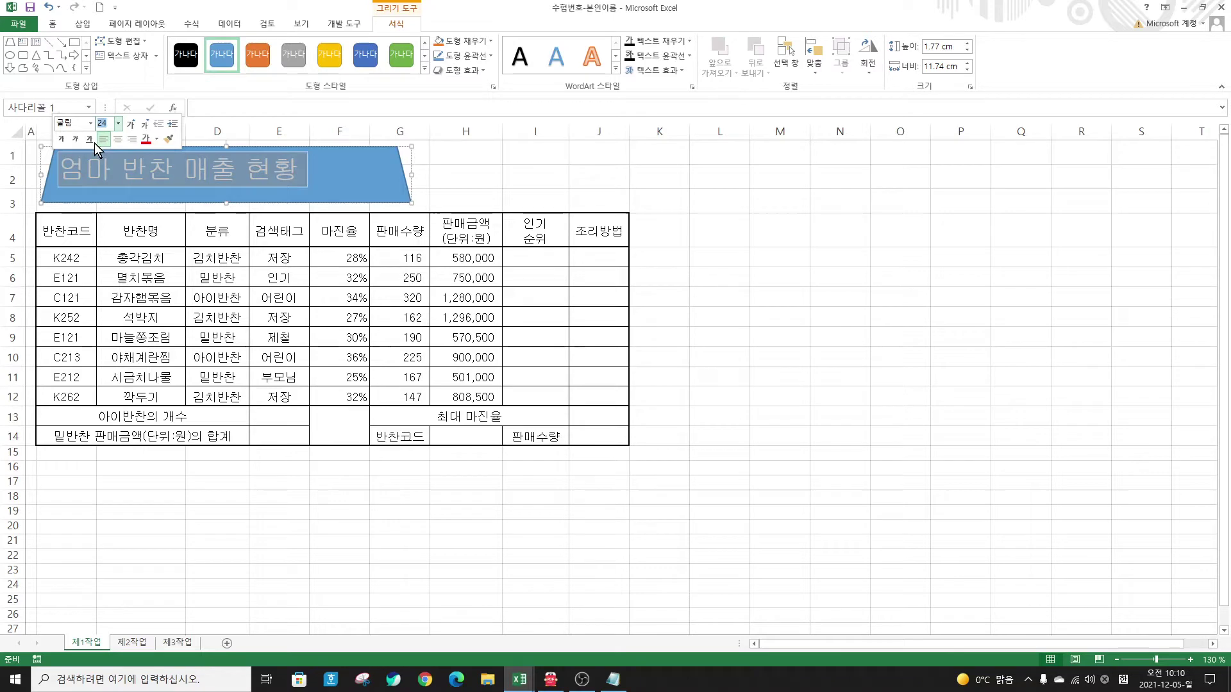
{"action": "left_click", "coordinate": [156, 140]}
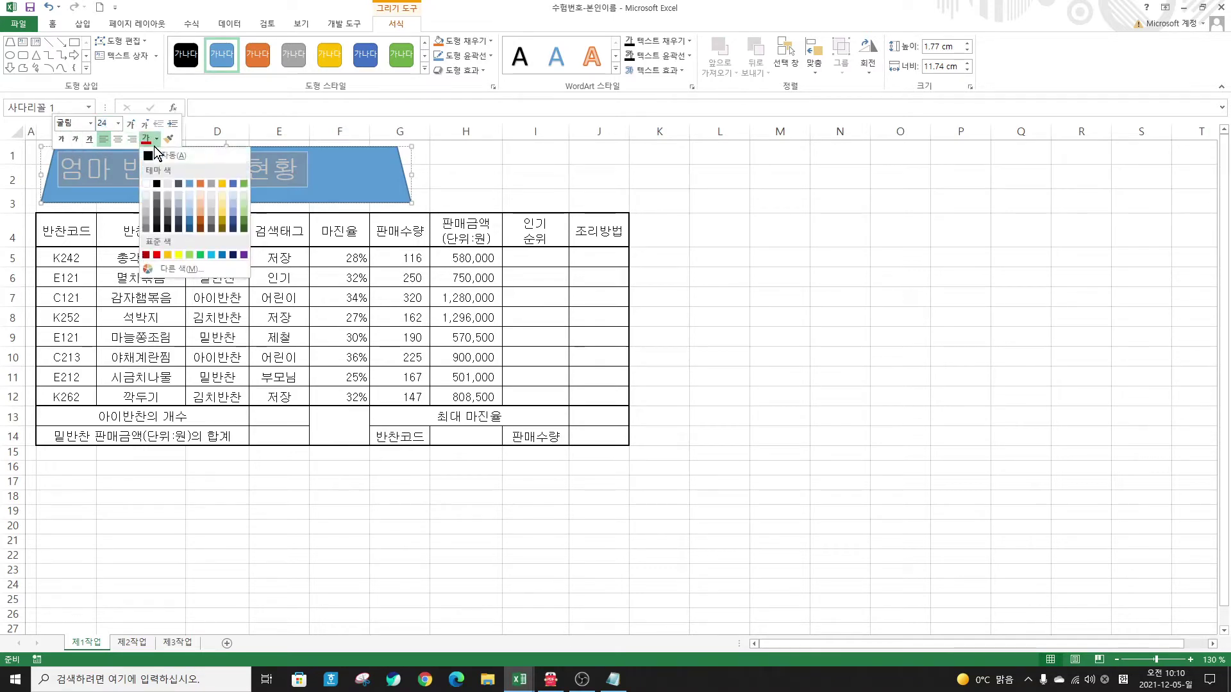
{"action": "left_click", "coordinate": [157, 184]}
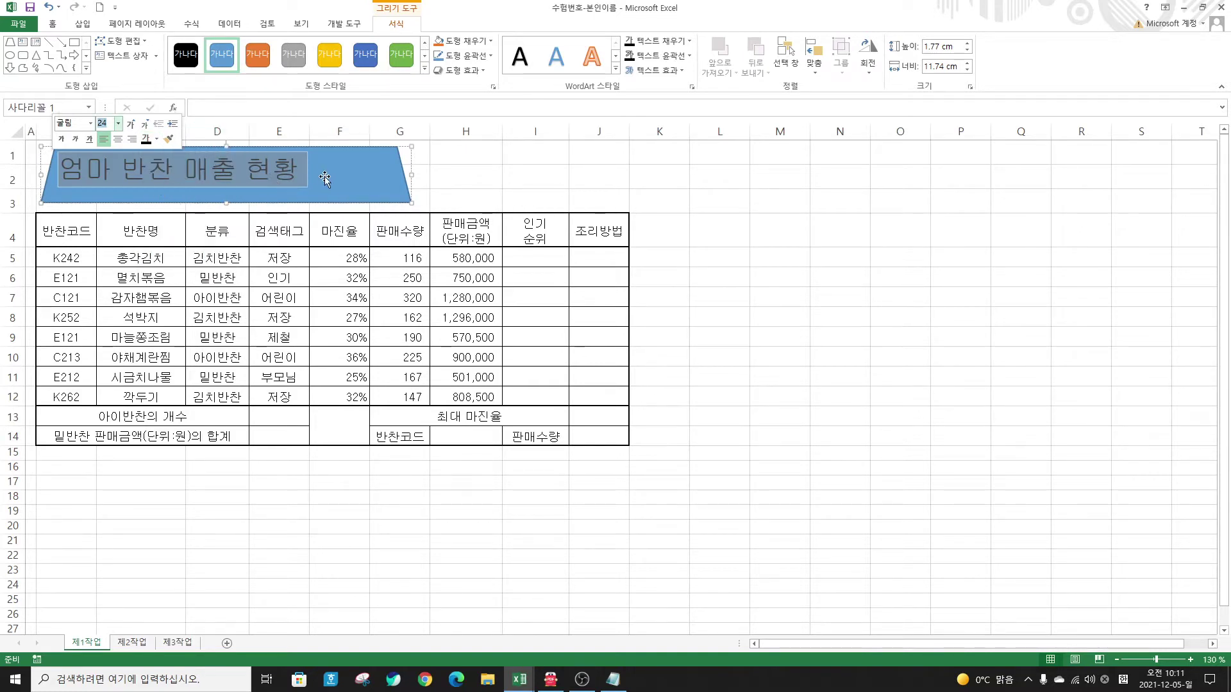
{"action": "key", "text": "Escape"}
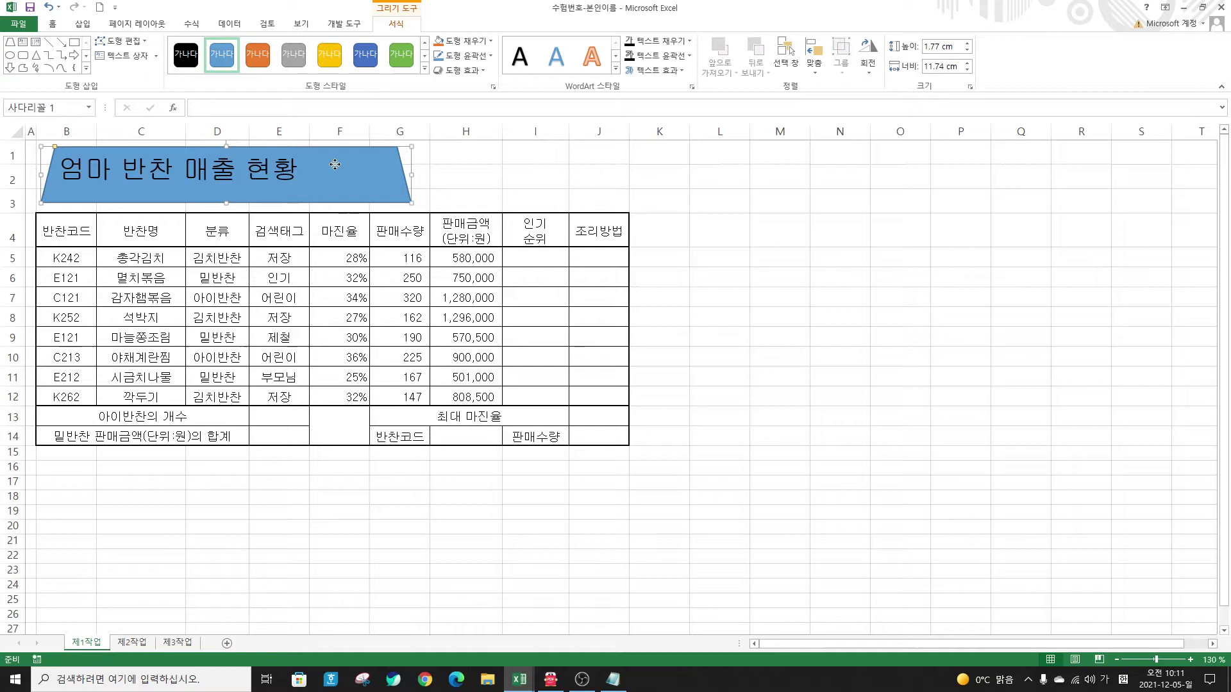
Step: Fill the title trapezoid with the standard yellow color
{"action": "right_click", "coordinate": [336, 166]}
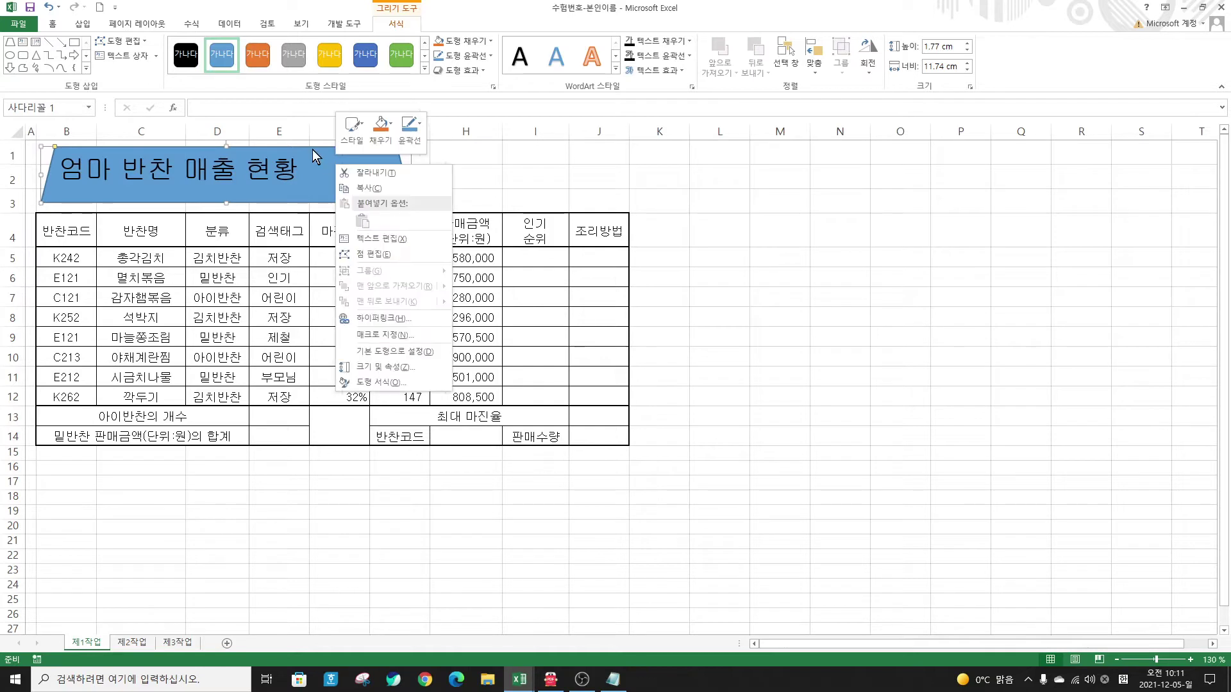
{"action": "left_click", "coordinate": [382, 383]}
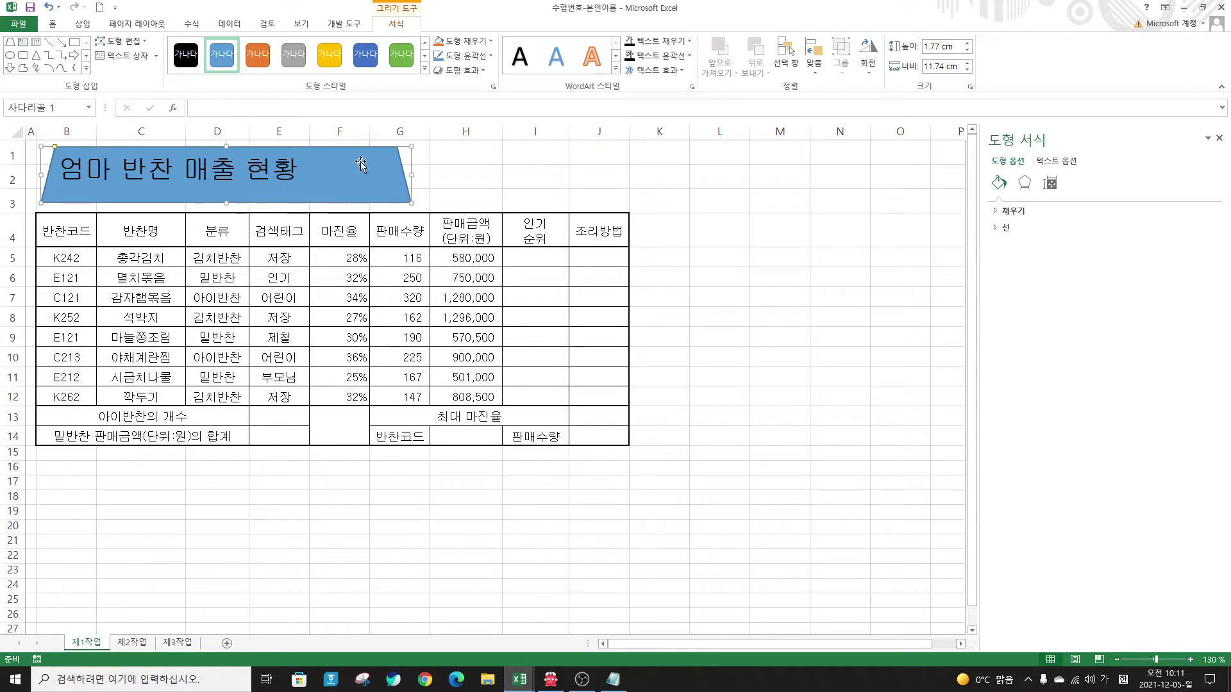
{"action": "right_click", "coordinate": [337, 166]}
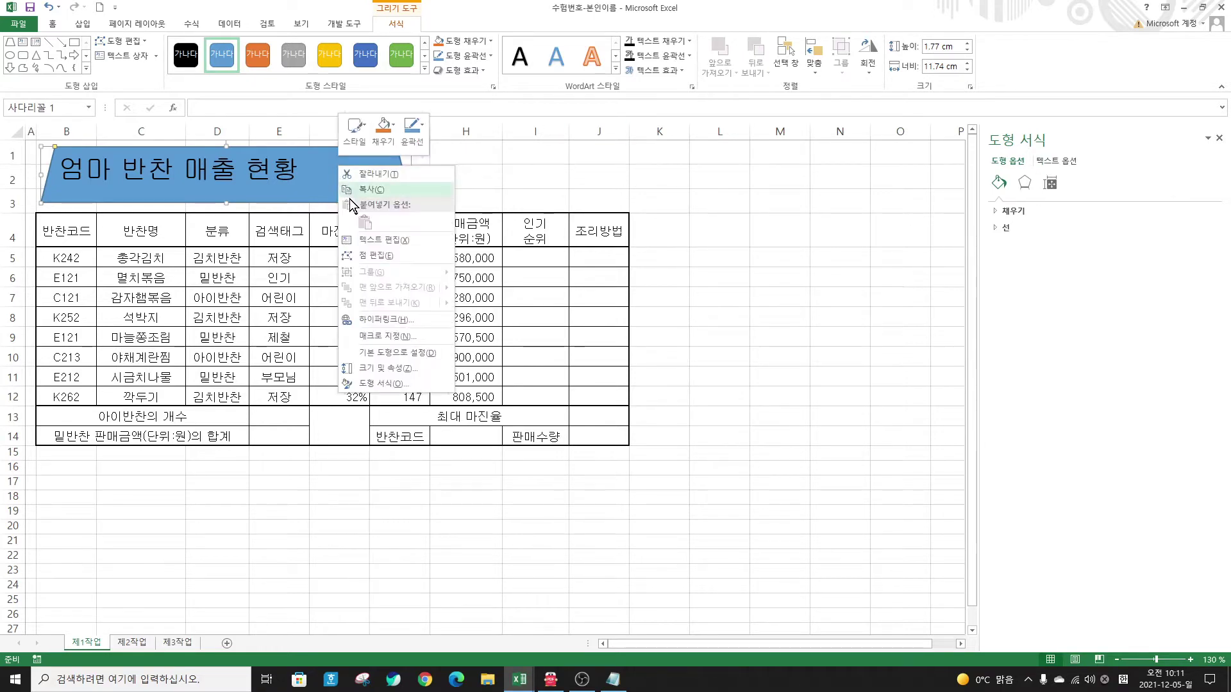
{"action": "left_click", "coordinate": [396, 128]}
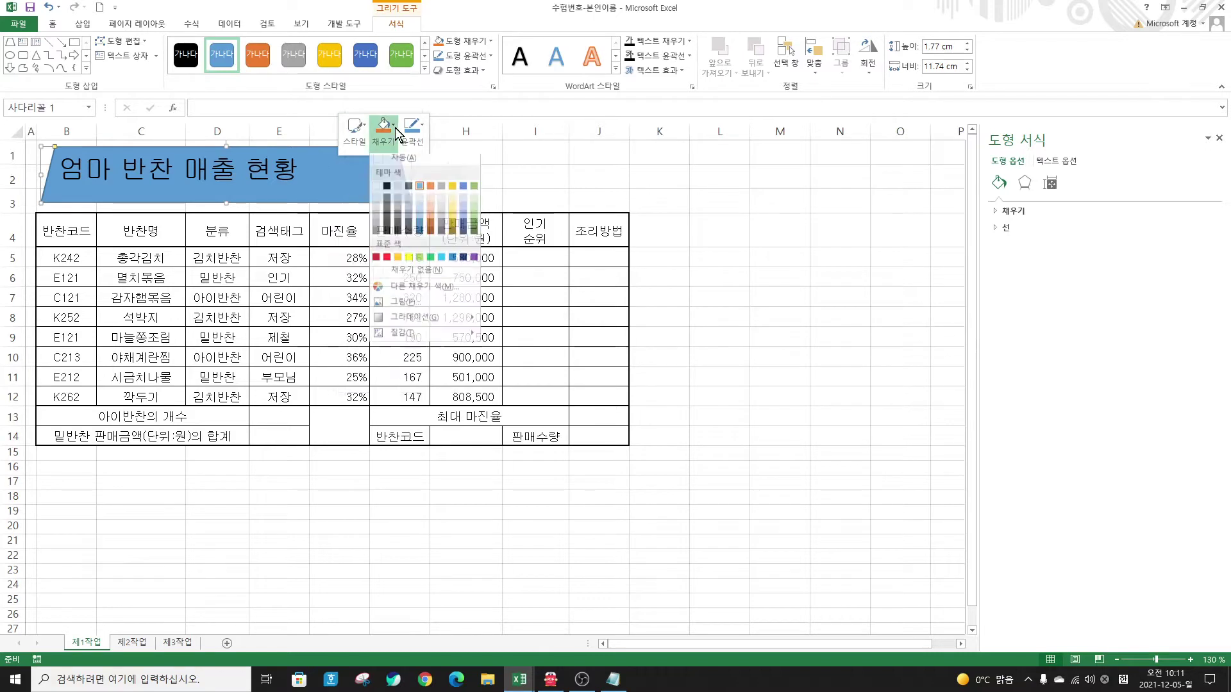
{"action": "left_click", "coordinate": [409, 261]}
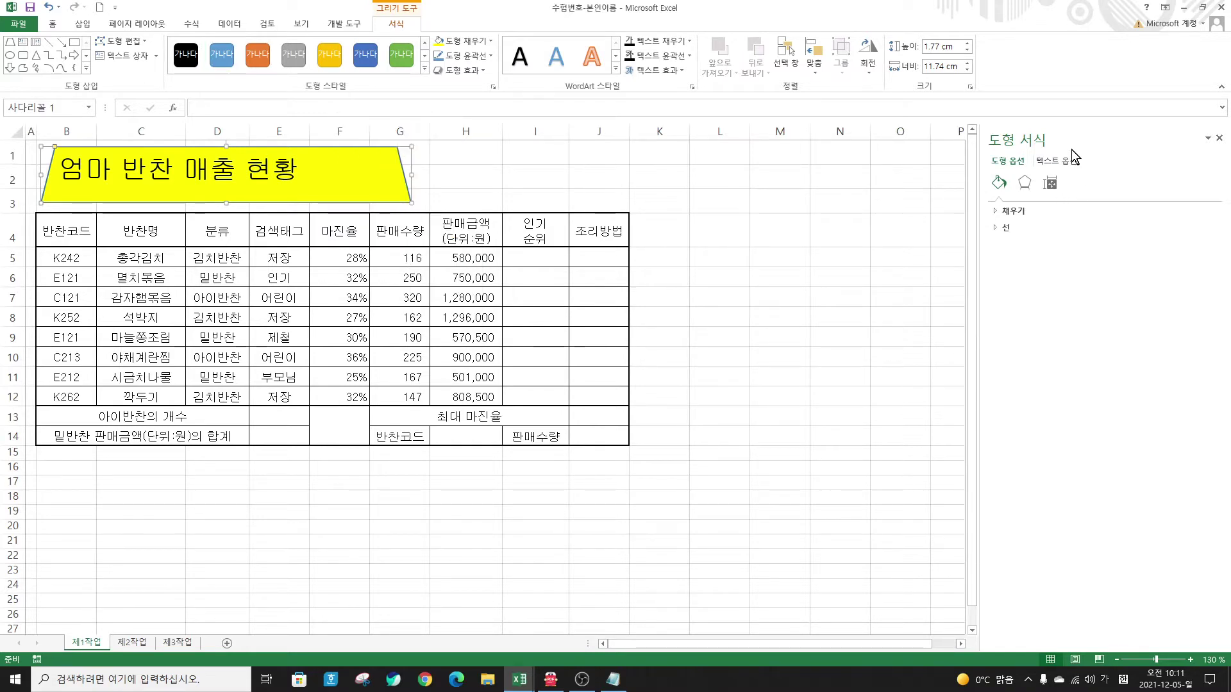
Step: Set the trapezoid text's vertical alignment to 정가운데 so the title is centered in the shape
{"action": "right_click", "coordinate": [364, 175]}
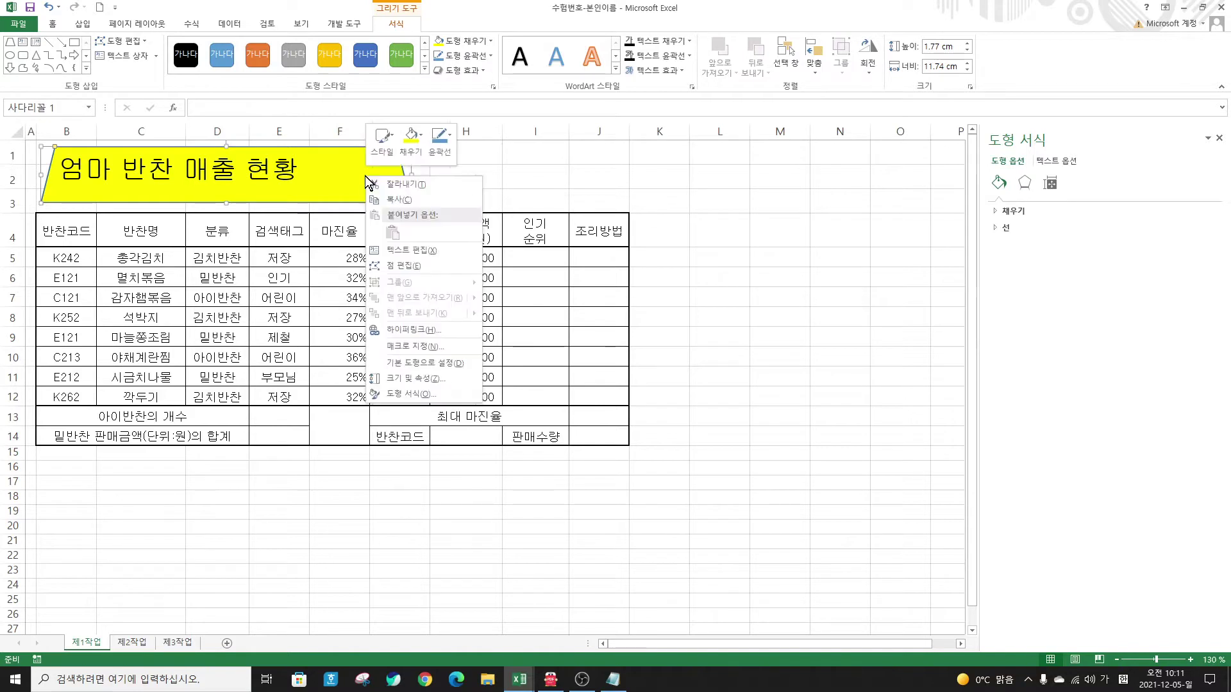
{"action": "left_click", "coordinate": [417, 393]}
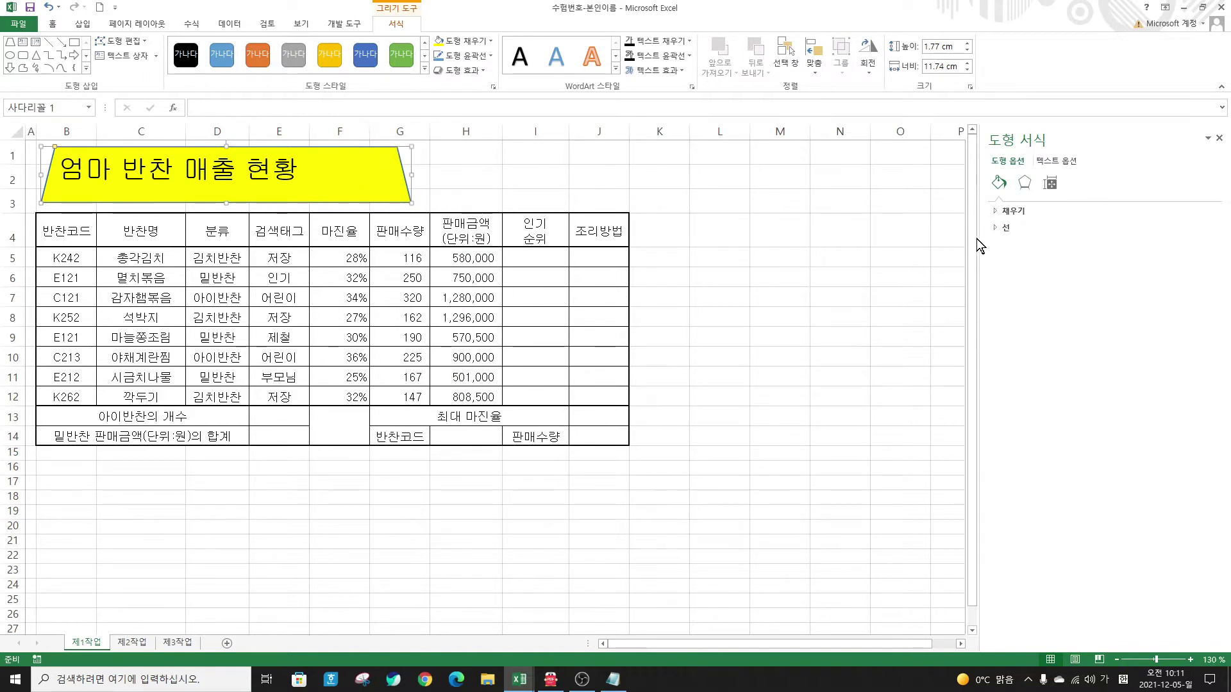
{"action": "left_click", "coordinate": [1008, 214]}
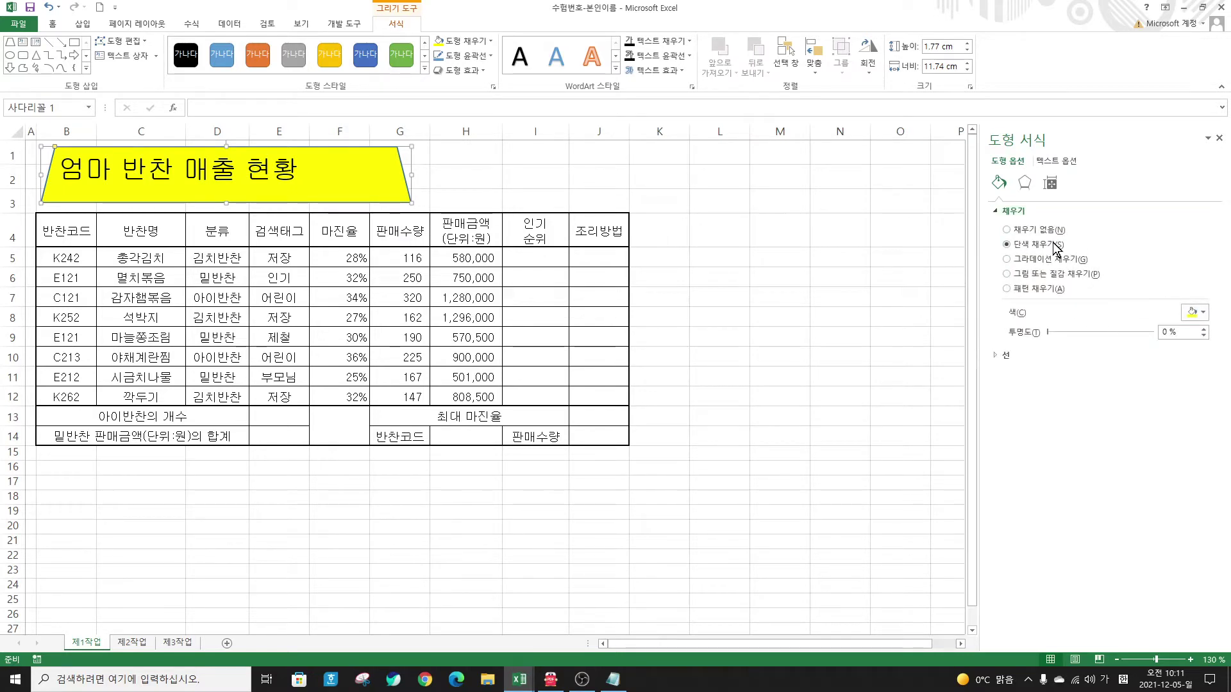
{"action": "left_click", "coordinate": [1195, 313]}
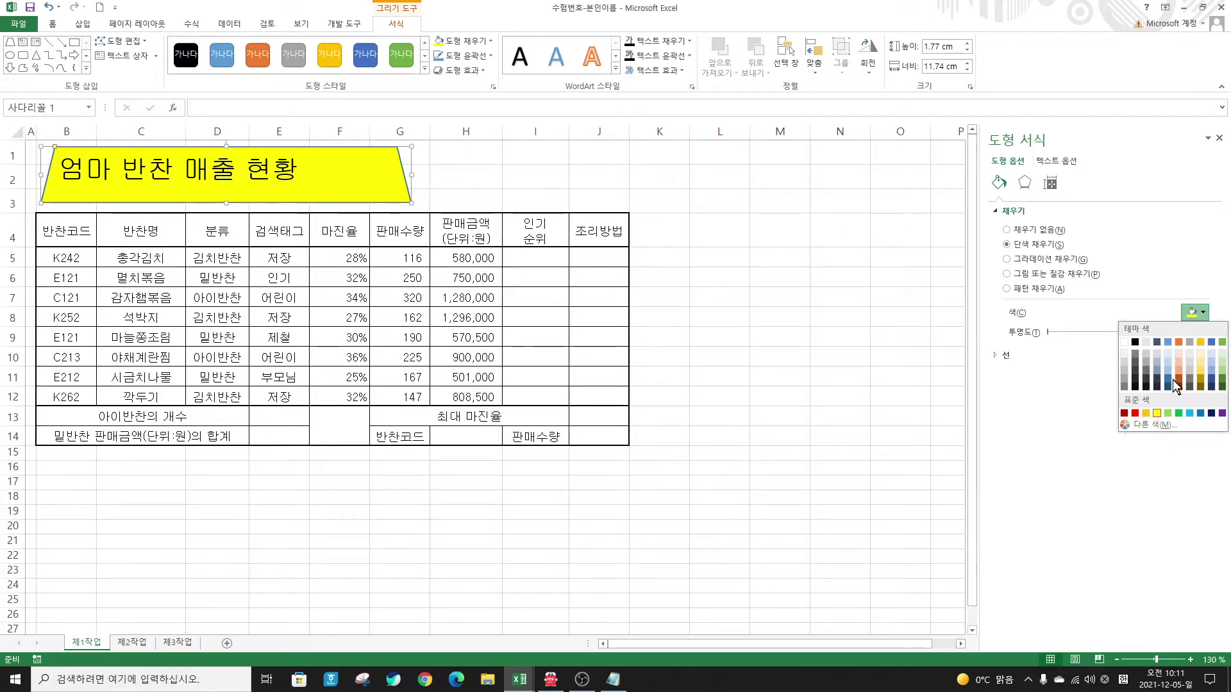
{"action": "left_click", "coordinate": [1055, 161]}
{"action": "left_click", "coordinate": [1055, 161]}
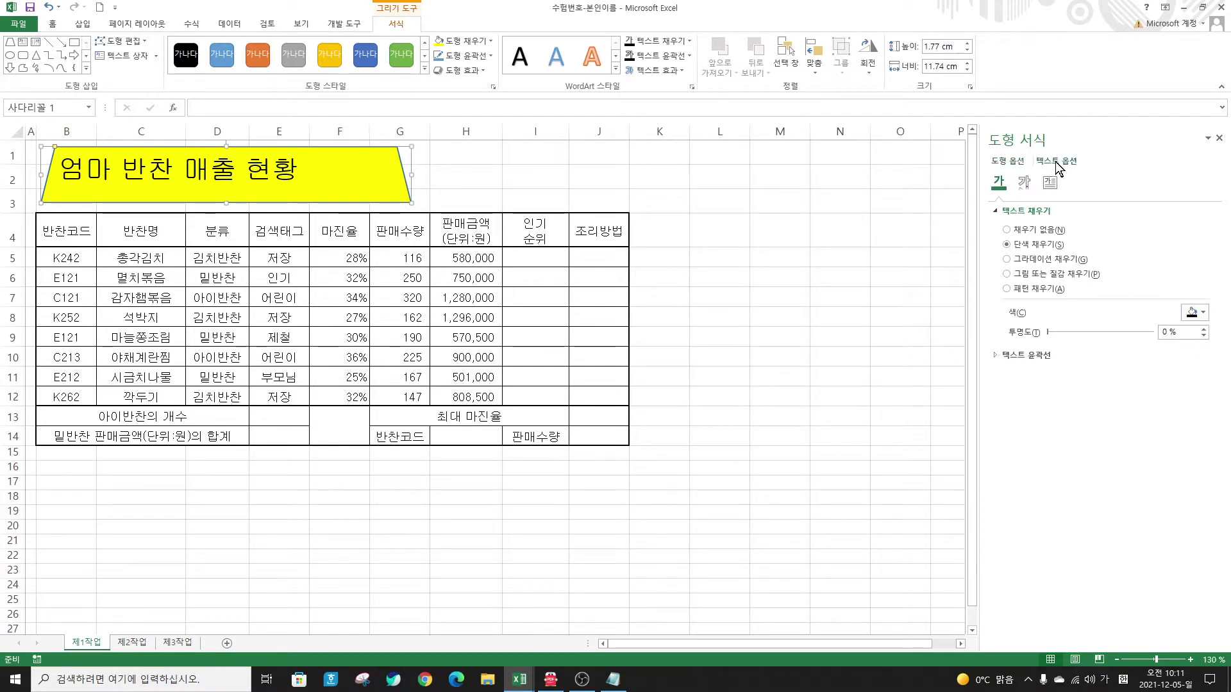
{"action": "left_click", "coordinate": [1052, 186]}
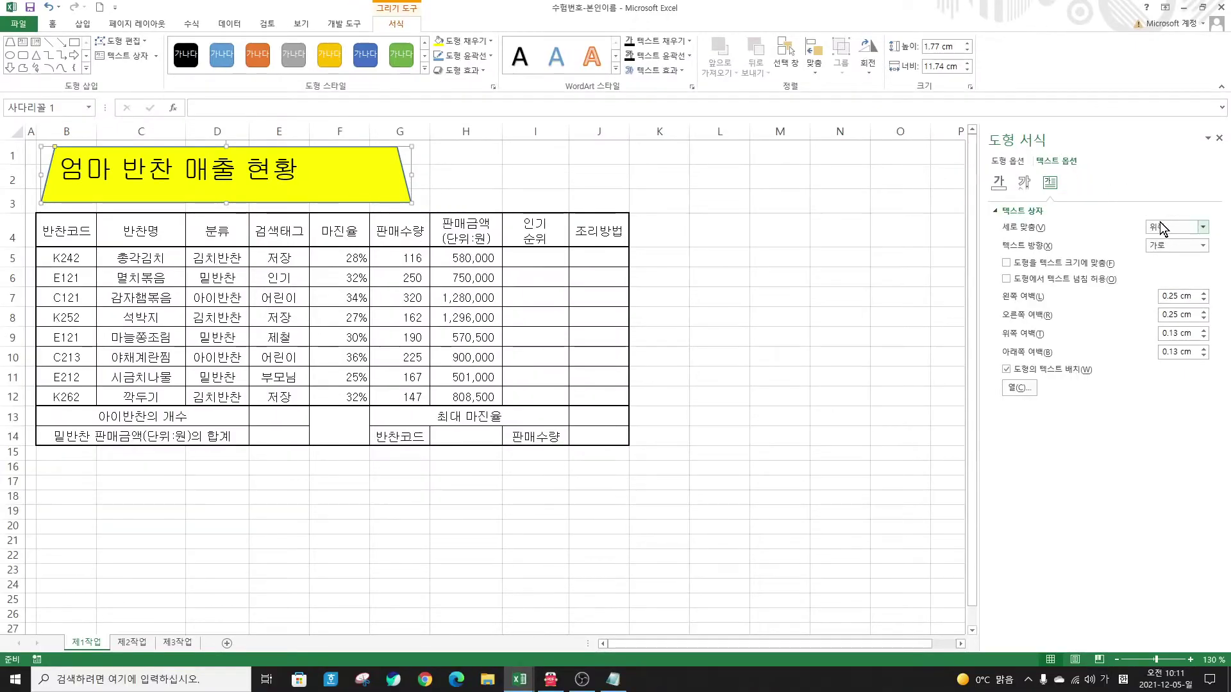
{"action": "left_click", "coordinate": [1175, 429]}
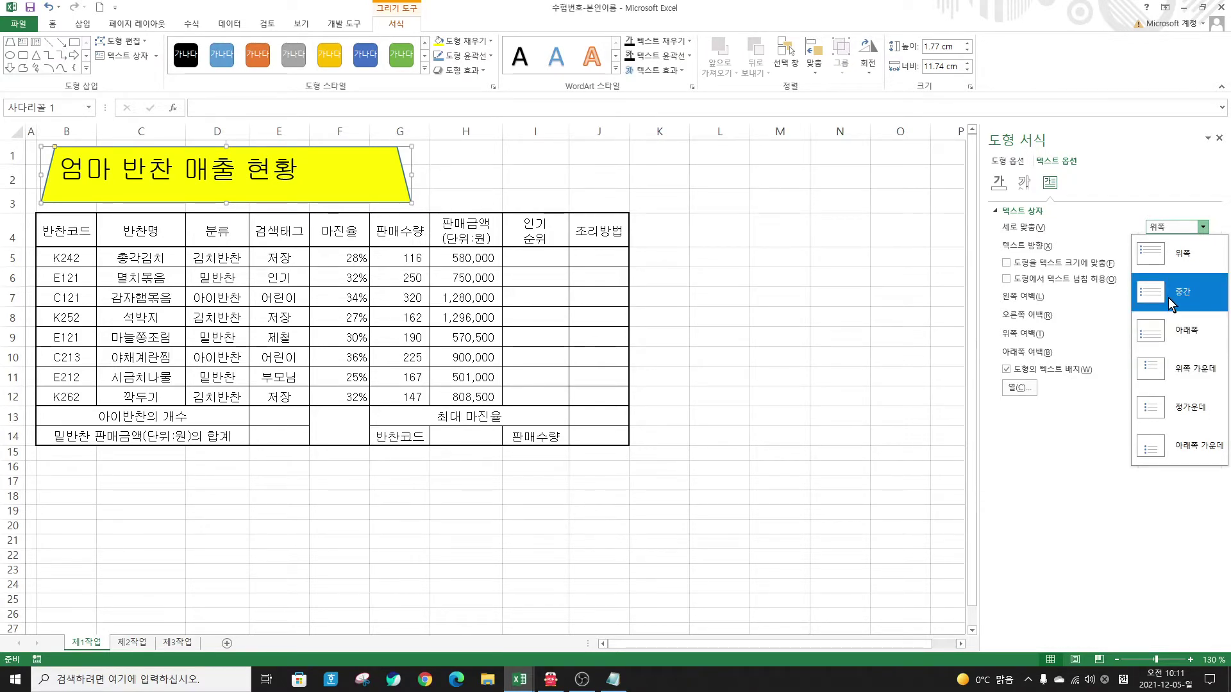
{"action": "left_click", "coordinate": [1172, 407]}
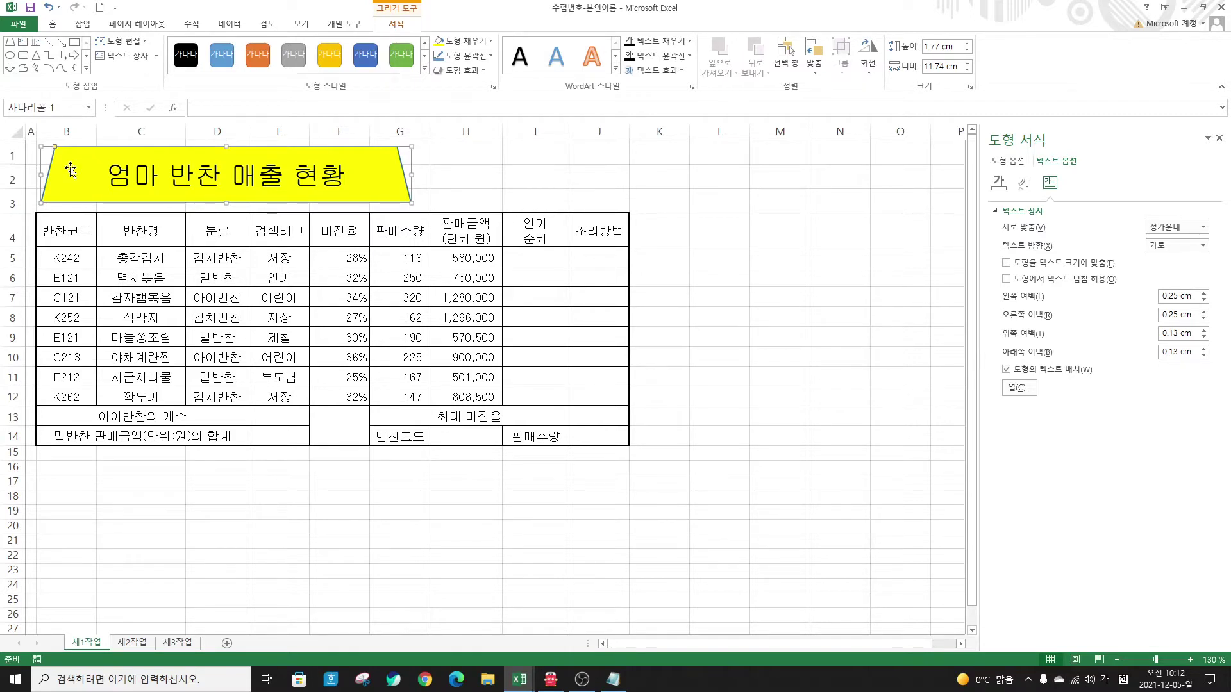
Step: Make the title text 엄마 반찬 매출 현황 in the trapezoid bold
{"action": "left_click_drag", "start_coordinate": [107, 175], "coordinate": [354, 175]}
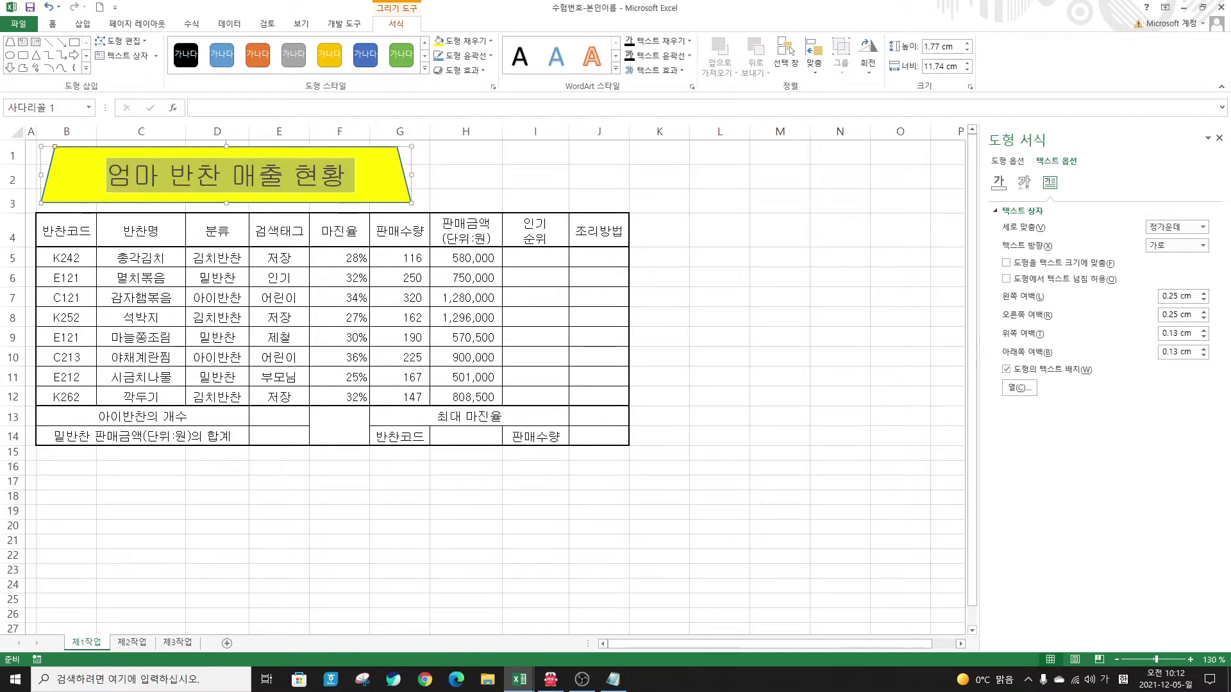
{"action": "right_click", "coordinate": [305, 173]}
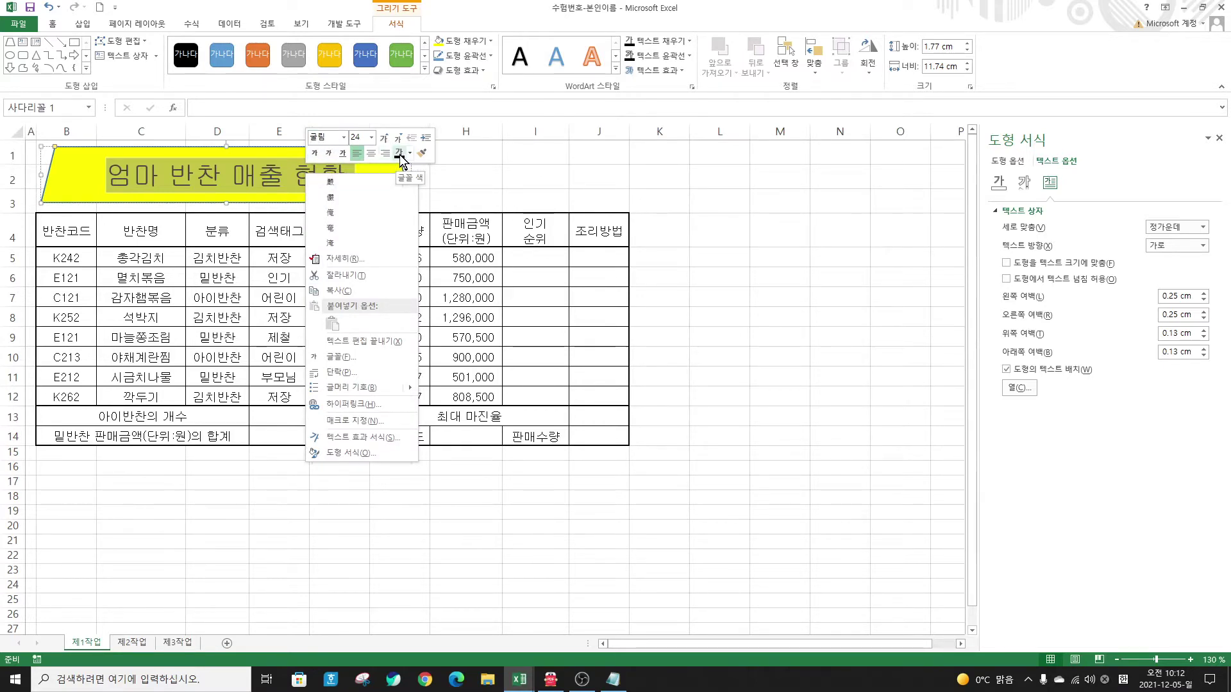
{"action": "left_click", "coordinate": [317, 155]}
{"action": "left_click", "coordinate": [317, 156]}
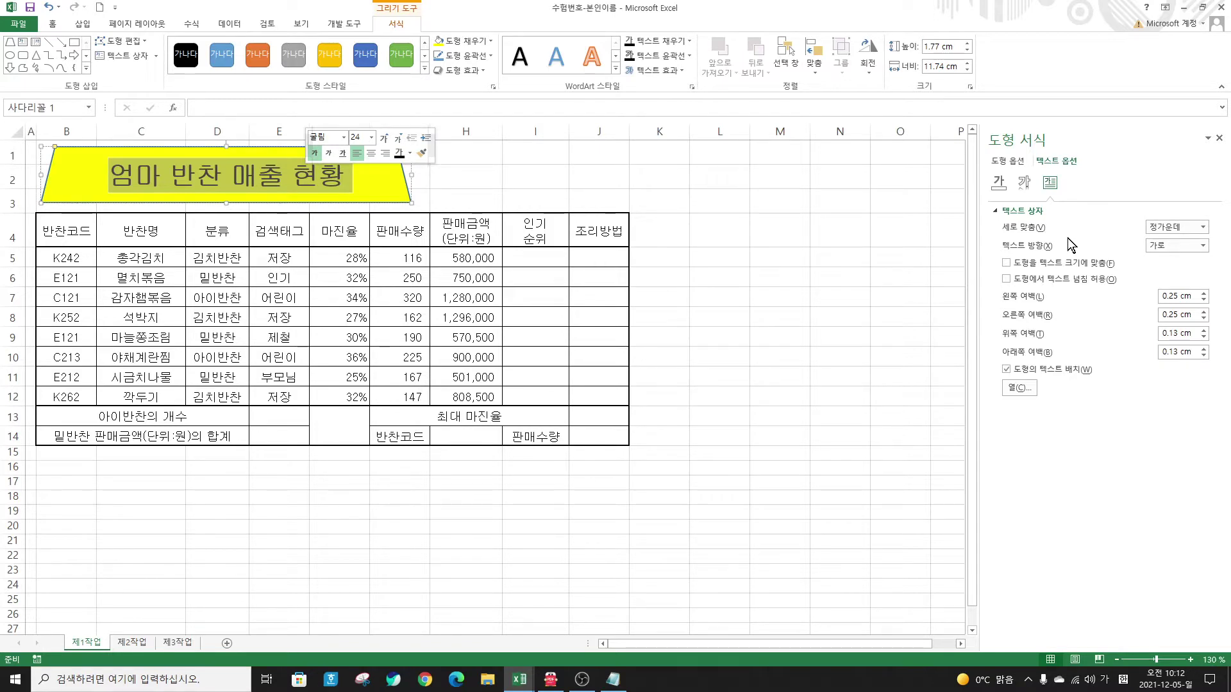
Step: Apply the outer offset-right shadow preset to the title trapezoid and deselect the shape
{"action": "left_click", "coordinate": [1008, 163]}
{"action": "left_click", "coordinate": [1025, 184]}
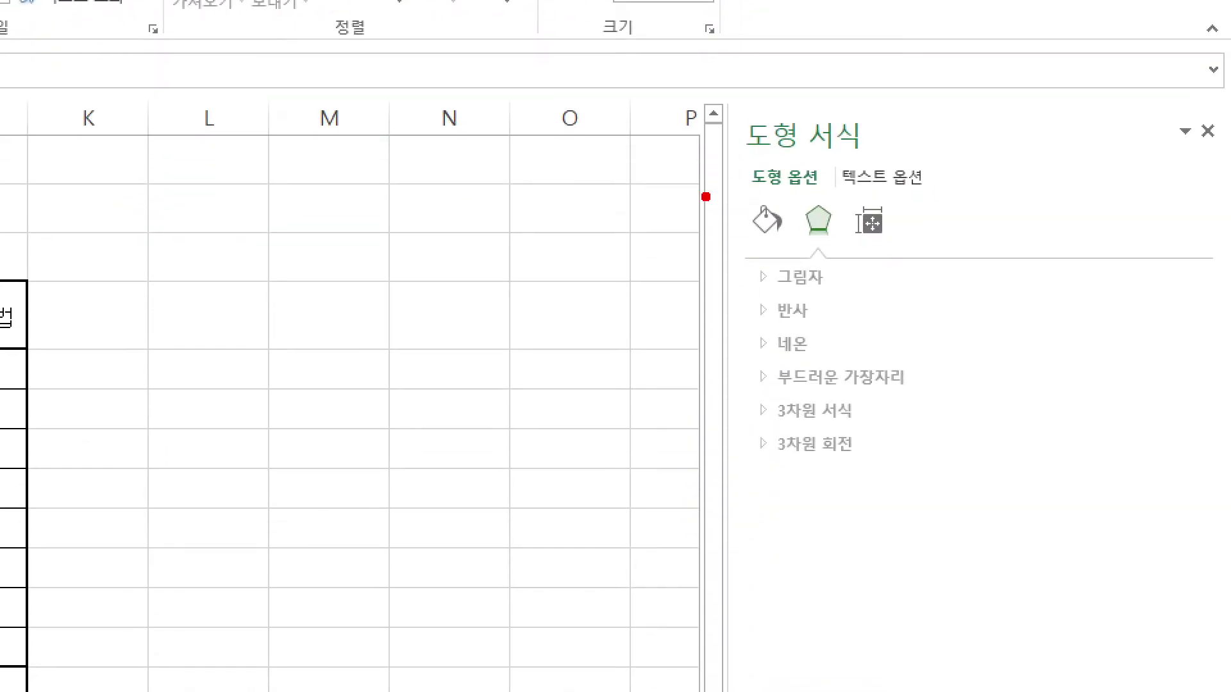
{"action": "mouse_move", "coordinate": [734, 152]}
{"action": "left_mouse_down"}
{"action": "mouse_move", "coordinate": [837, 200]}
{"action": "mouse_move", "coordinate": [841, 253]}
{"action": "left_mouse_up"}
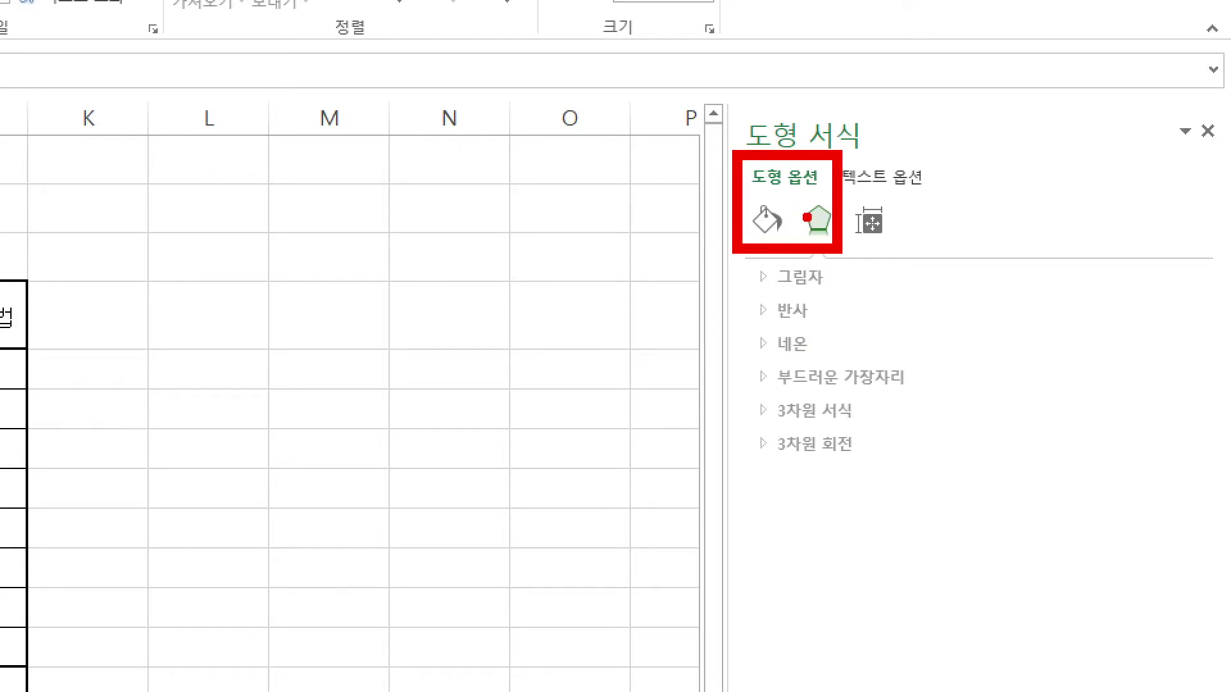
{"action": "key", "text": "Escape"}
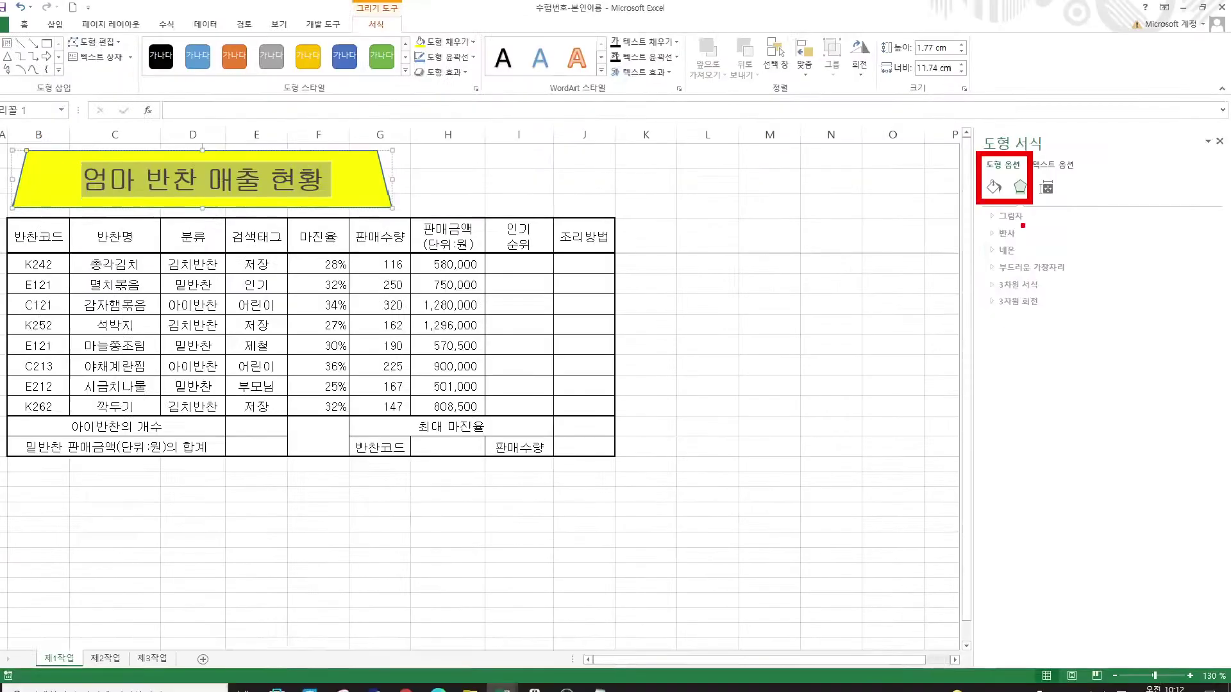
{"action": "left_click", "coordinate": [1013, 212]}
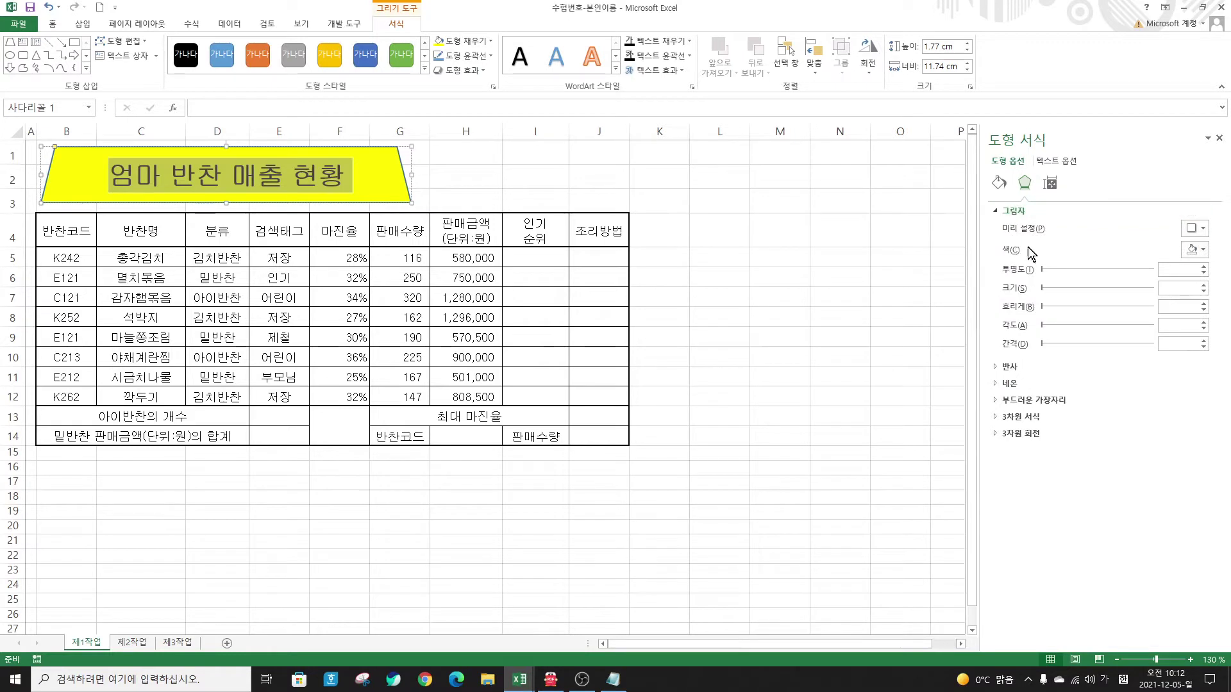
{"action": "left_click", "coordinate": [1194, 228]}
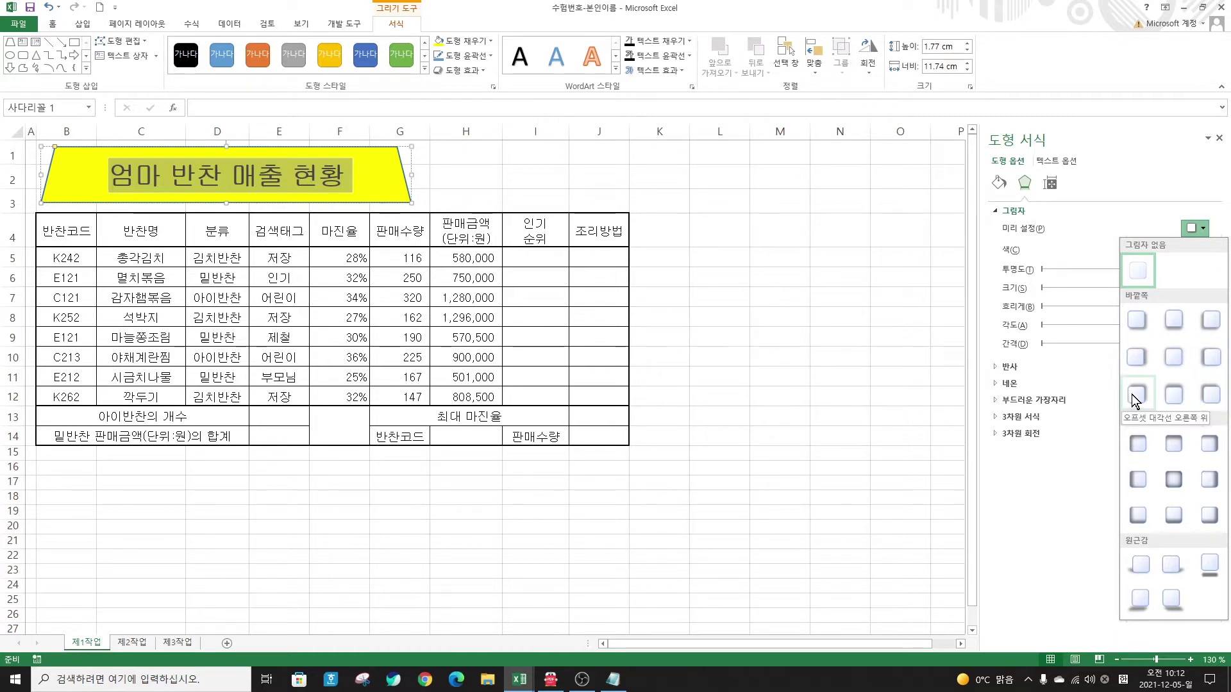
{"action": "left_click", "coordinate": [1138, 358]}
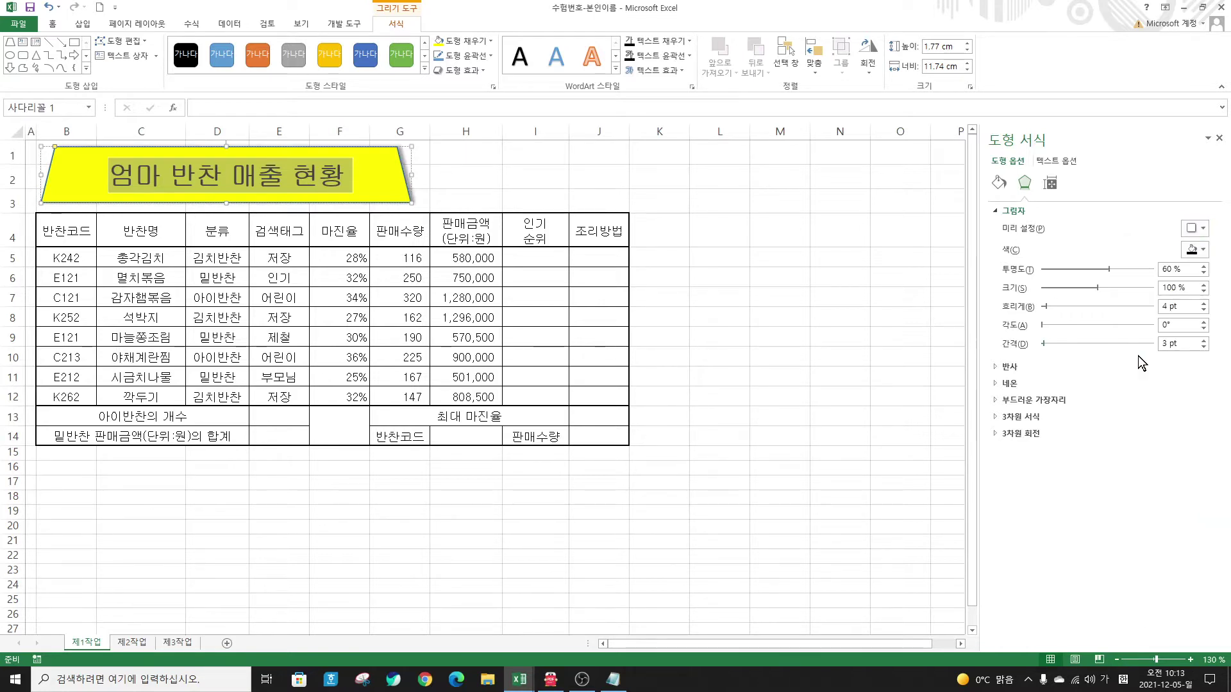
{"action": "left_click", "coordinate": [781, 305]}
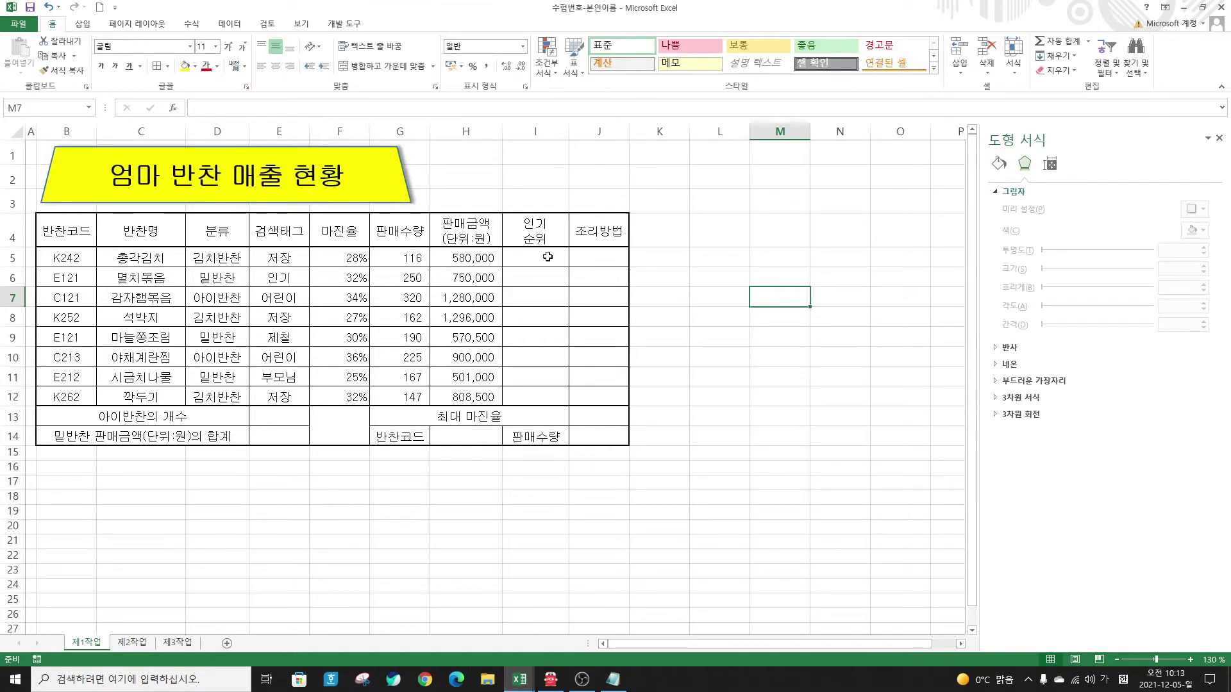
Step: Close the shape formatting pane and slightly widen columns J and H of the table
{"action": "left_click", "coordinate": [1219, 138]}
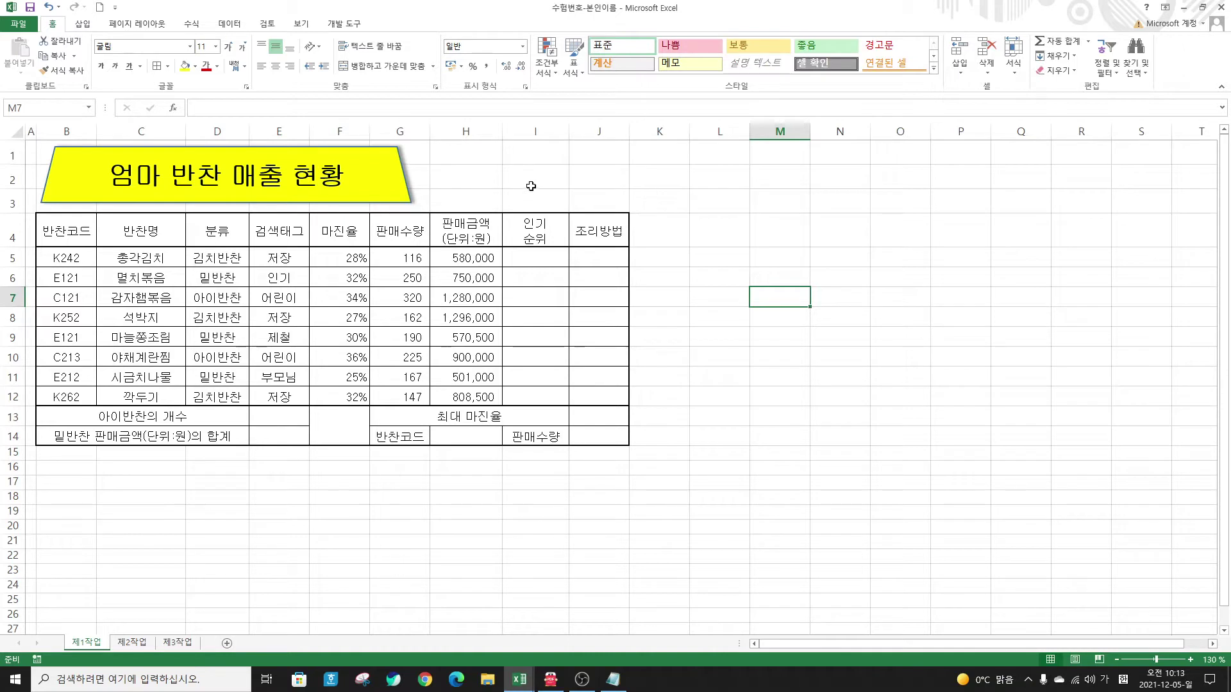
{"action": "left_click_drag", "start_coordinate": [627, 131], "coordinate": [642, 130]}
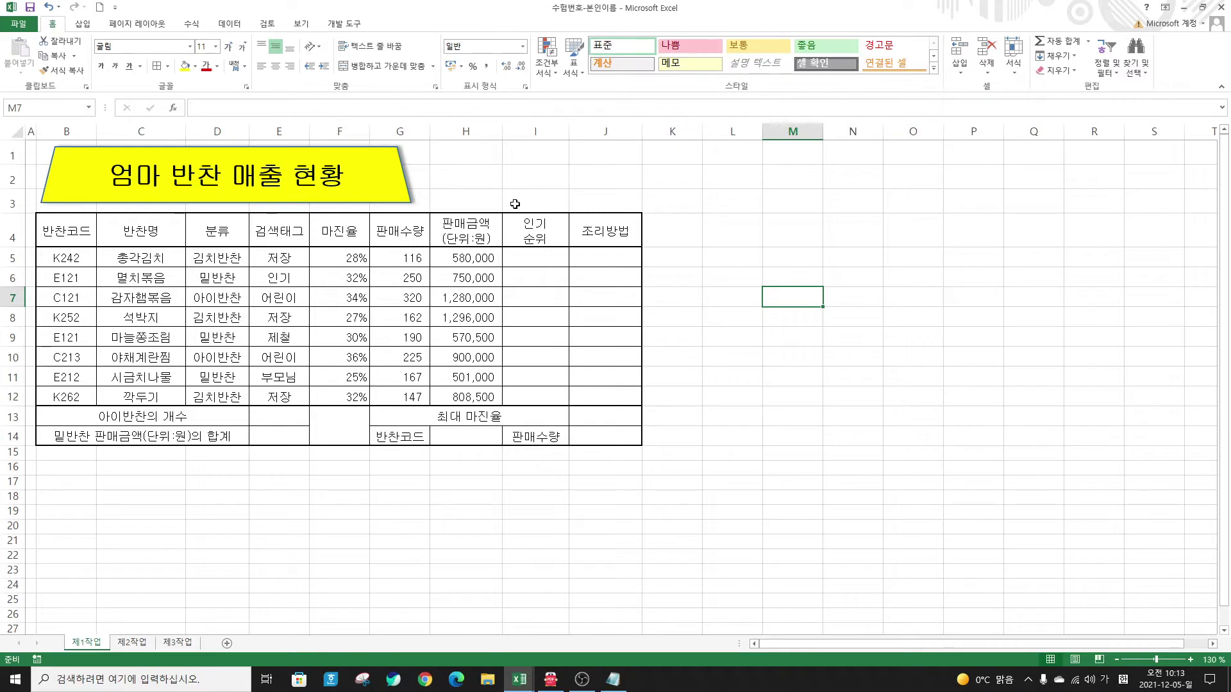
{"action": "left_click_drag", "start_coordinate": [502, 132], "coordinate": [513, 132]}
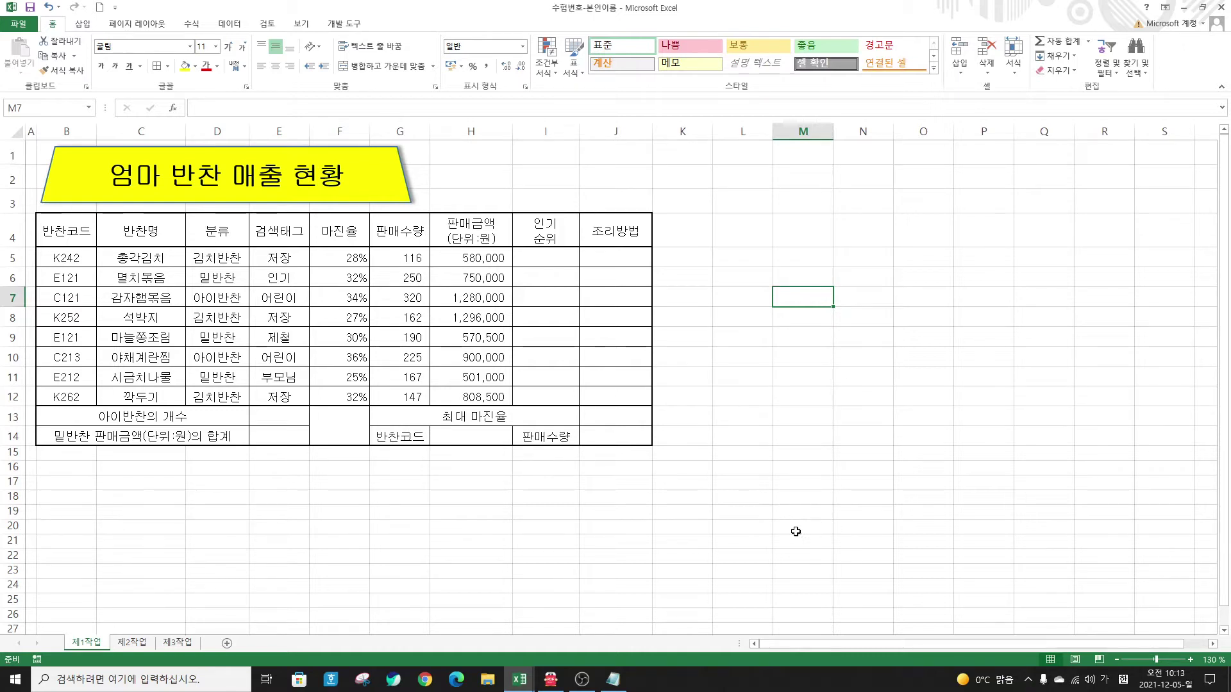
Step: Enter the approval box labels 확인, 담당, 팀장 and 이사 in cells L18 to O18
{"action": "left_click", "coordinate": [772, 496]}
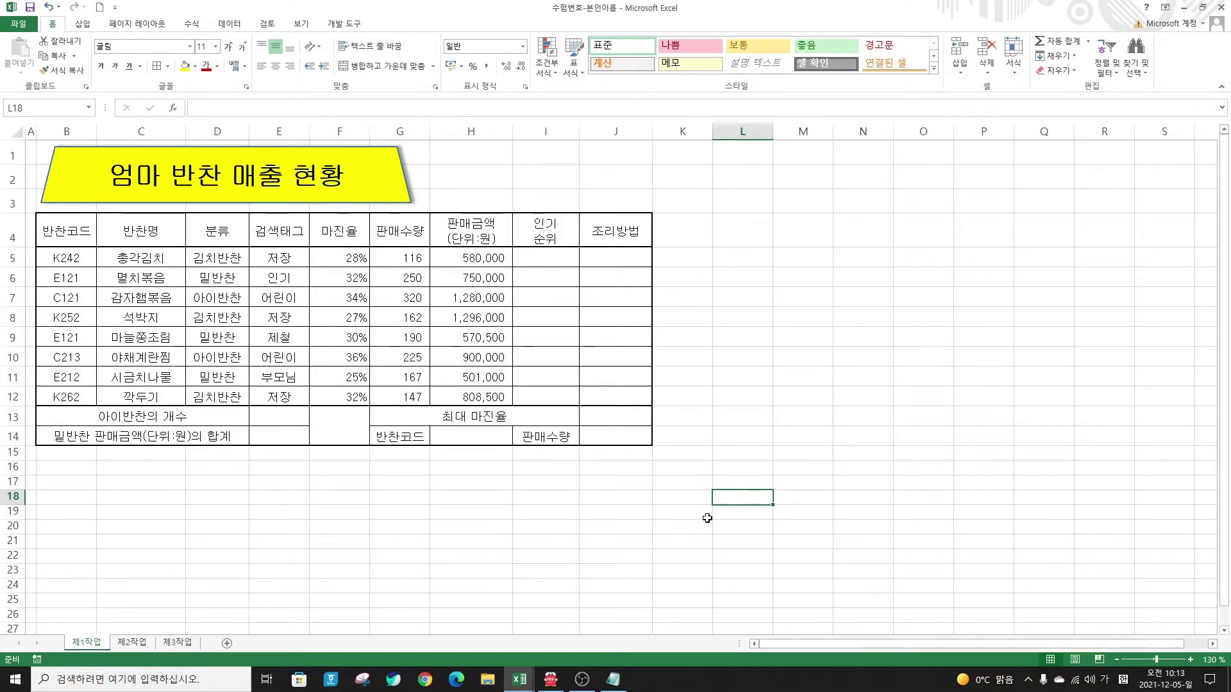
{"action": "type", "text": "확인"}
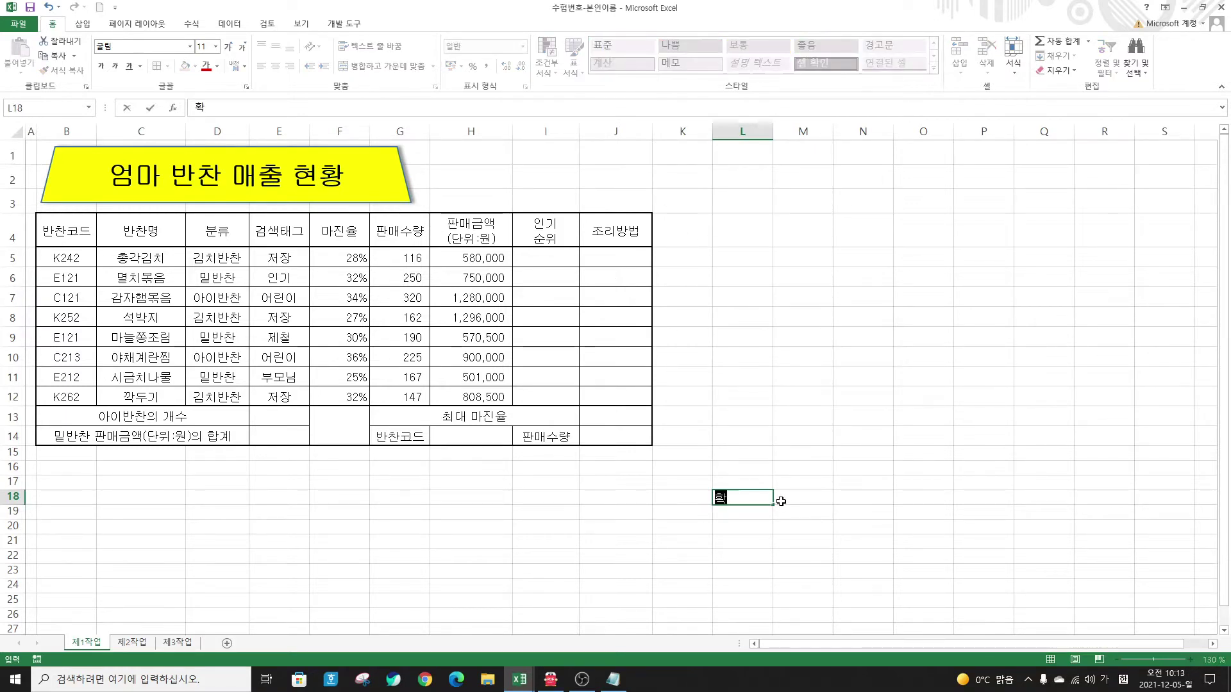
{"action": "key", "text": "Tab"}
{"action": "type", "text": "담당"}
{"action": "key", "text": "Tab"}
{"action": "type", "text": "팀장"}
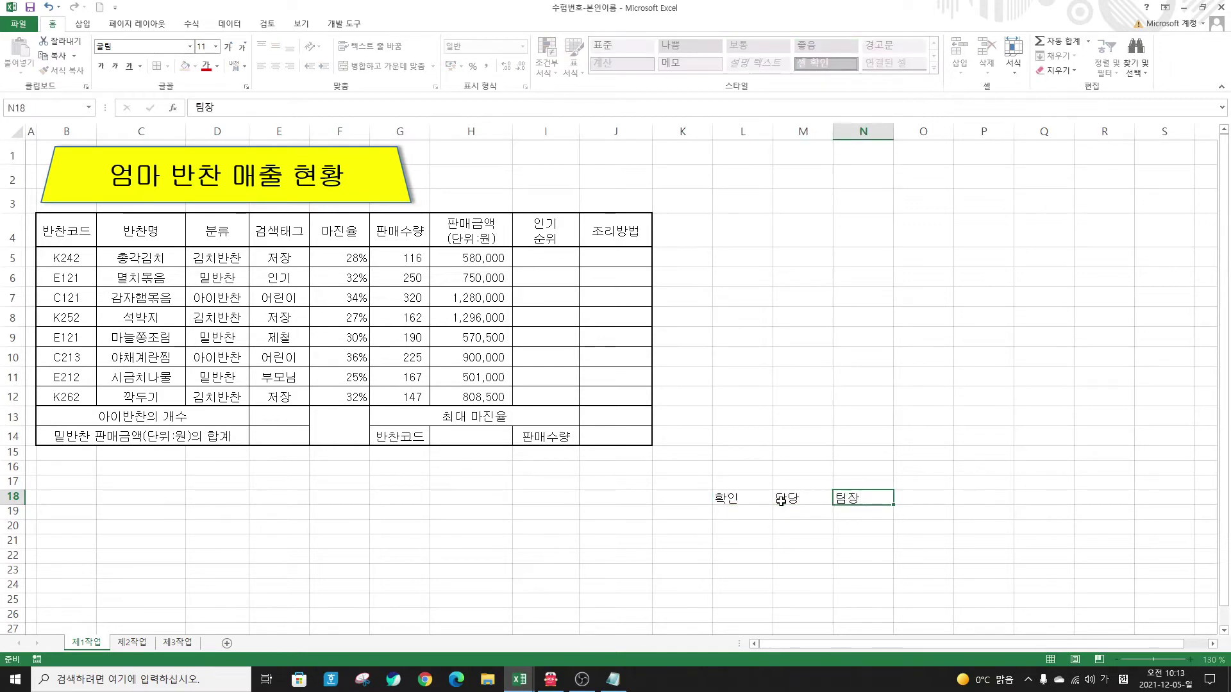
{"action": "key", "text": "Tab"}
{"action": "type", "text": "이사"}
{"action": "key", "text": "Return"}
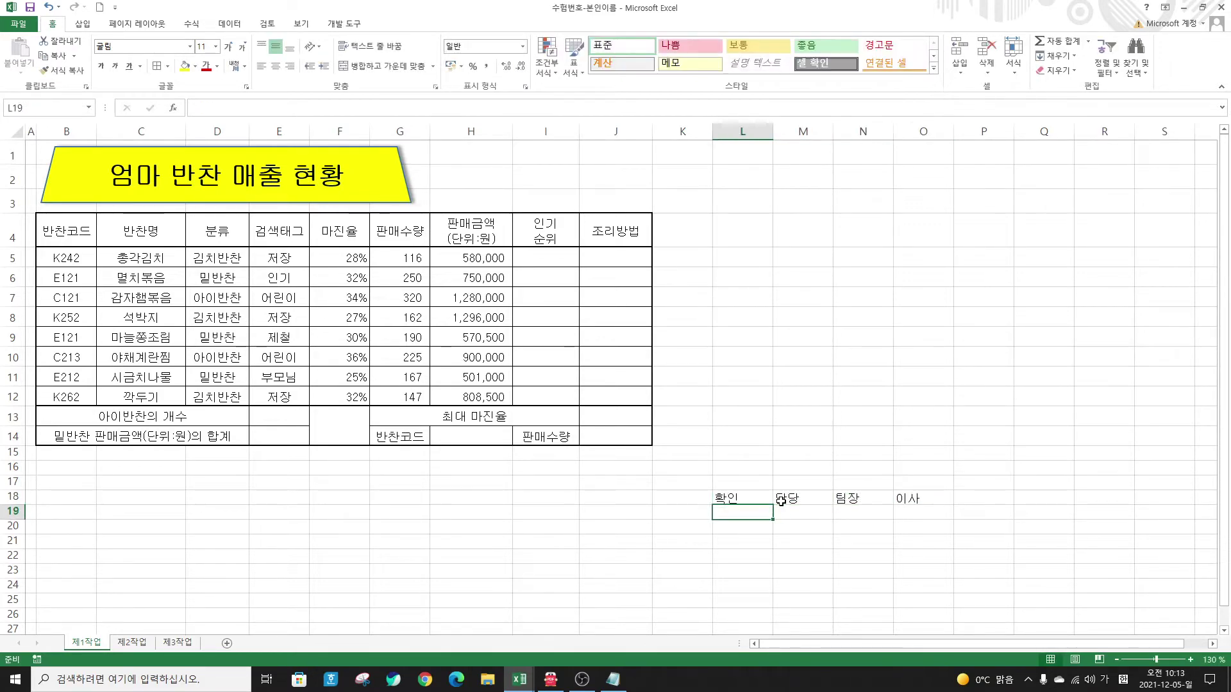
Step: Apply all borders to the approval box cells L18:O19 and center their contents horizontally
{"action": "left_click_drag", "start_coordinate": [762, 500], "coordinate": [903, 510]}
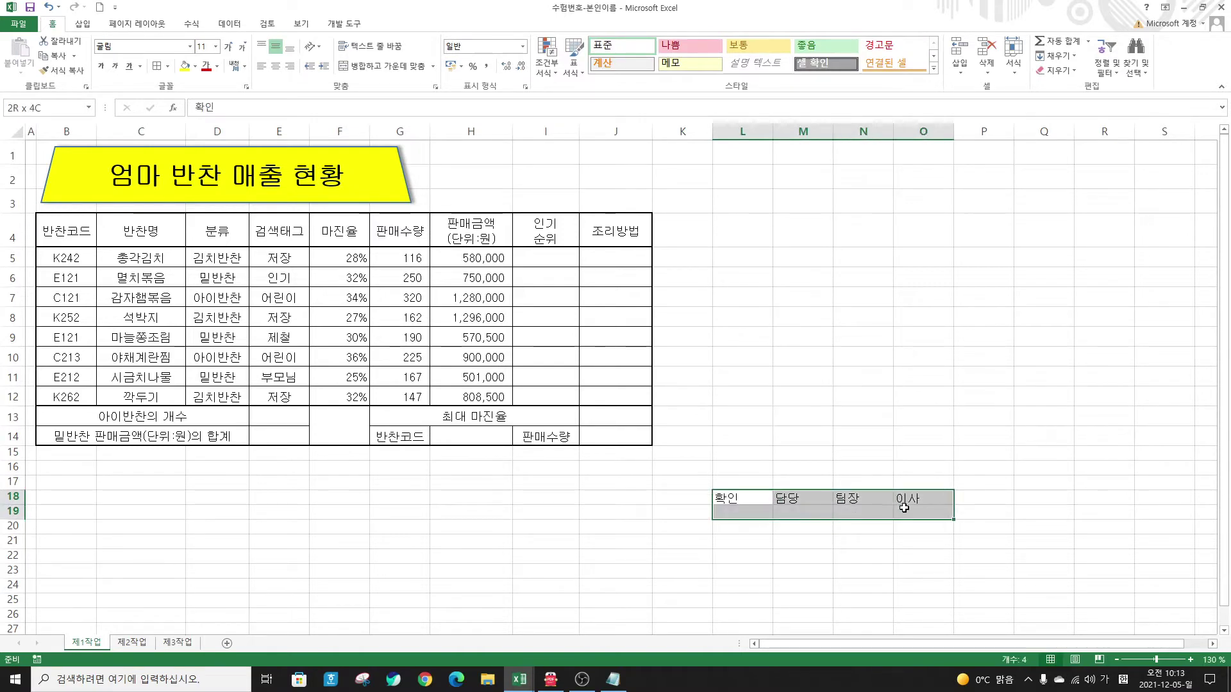
{"action": "left_click", "coordinate": [157, 66]}
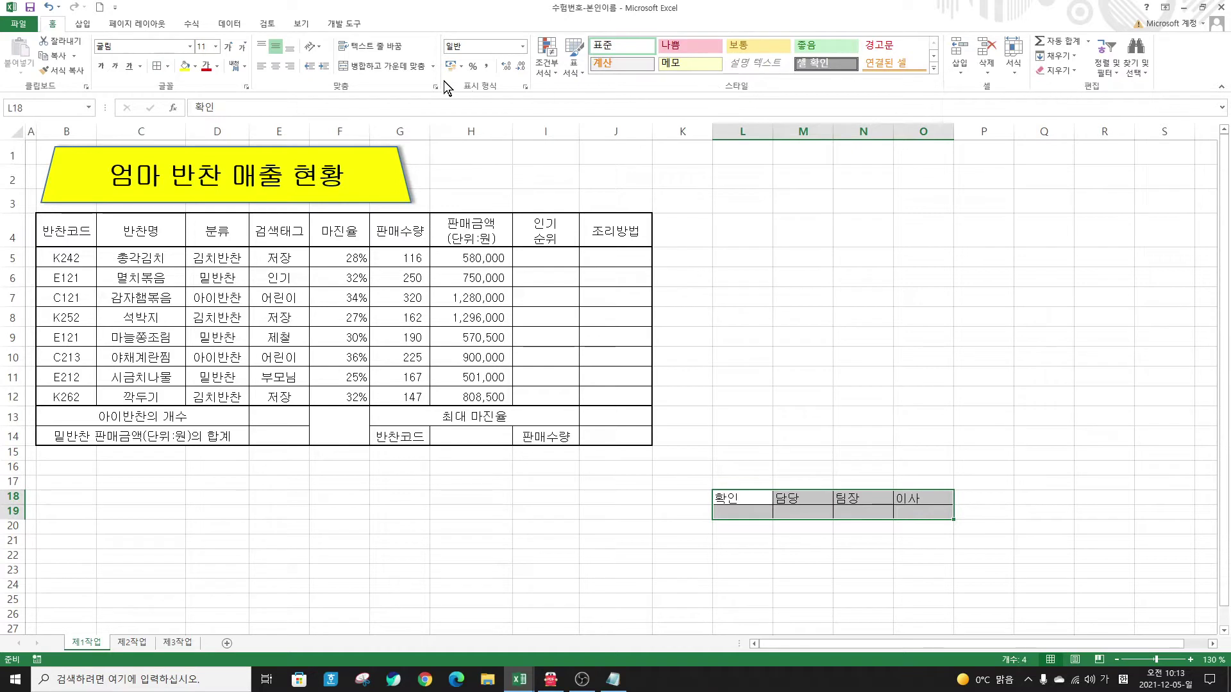
{"action": "left_click", "coordinate": [275, 67]}
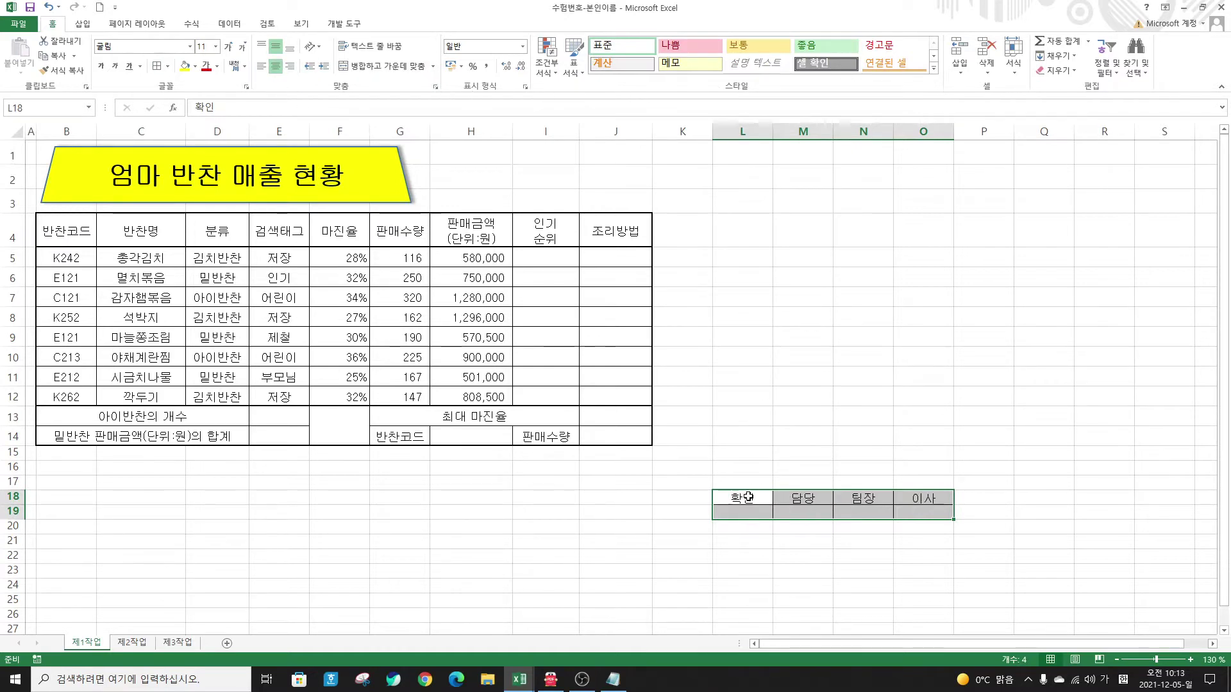
Step: Merge and center cells L18:L19 containing 확인, and narrow column L to about half its width
{"action": "left_click_drag", "start_coordinate": [749, 498], "coordinate": [749, 511]}
{"action": "left_click", "coordinate": [385, 73]}
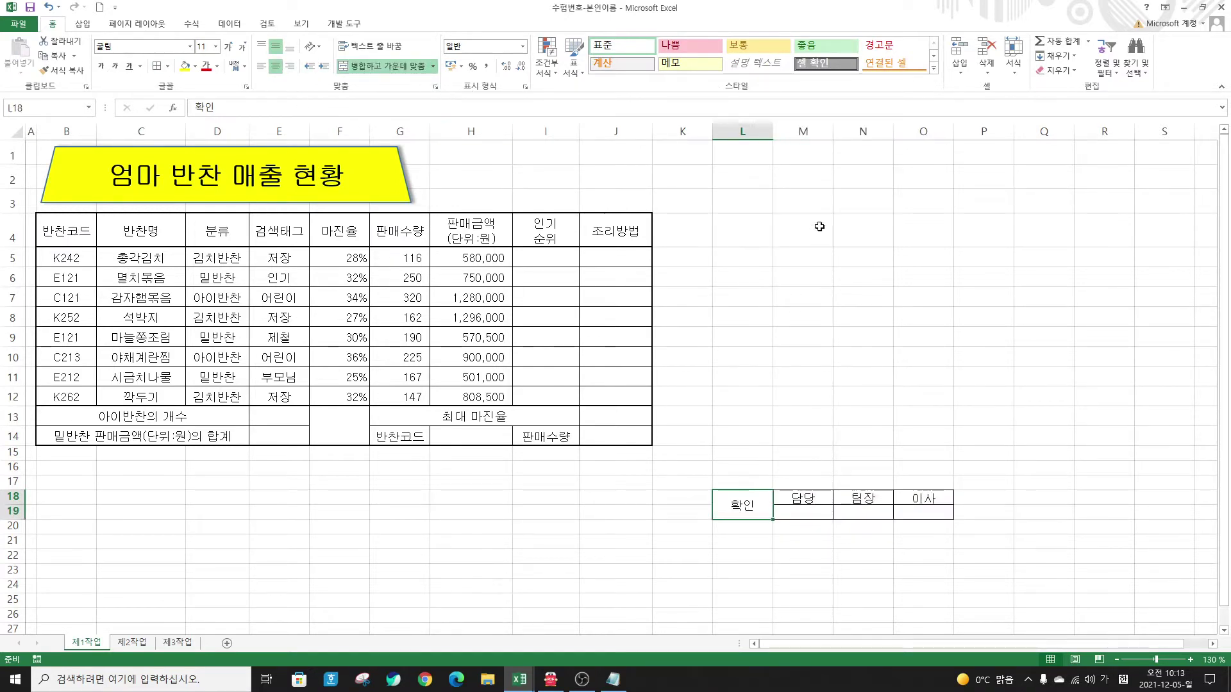
{"action": "left_click_drag", "start_coordinate": [773, 133], "coordinate": [744, 142]}
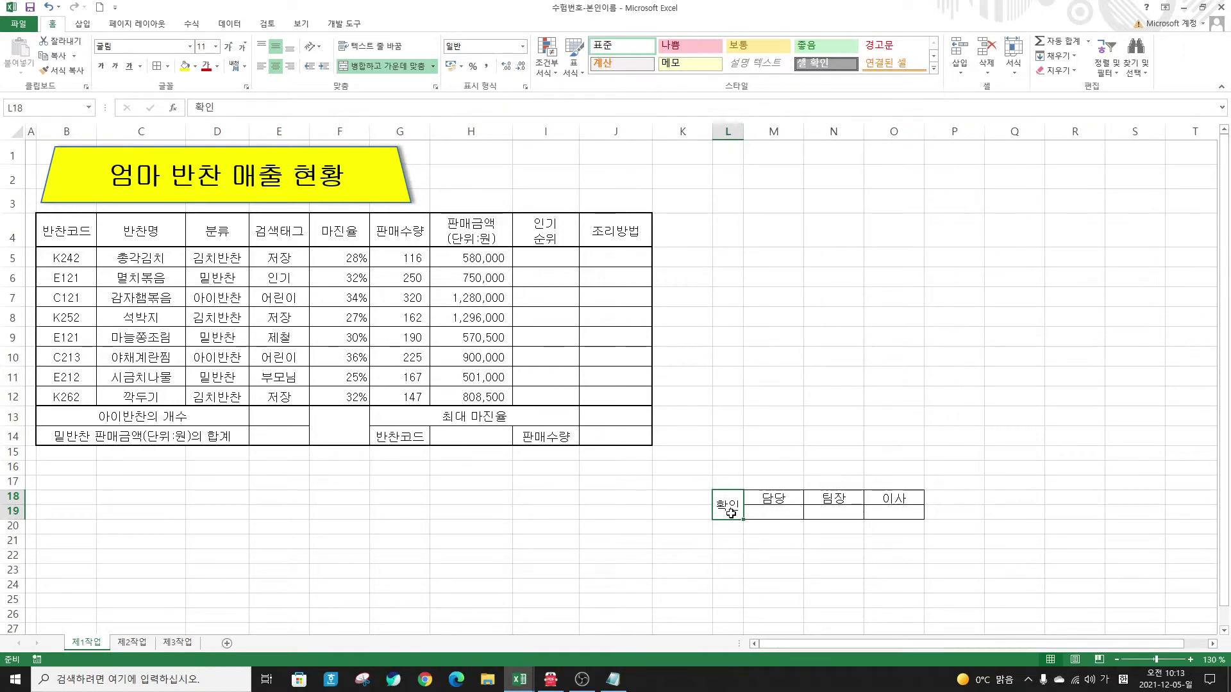
Step: Set the text orientation of the merged 확인 cell L18 to vertical writing
{"action": "left_click", "coordinate": [314, 50]}
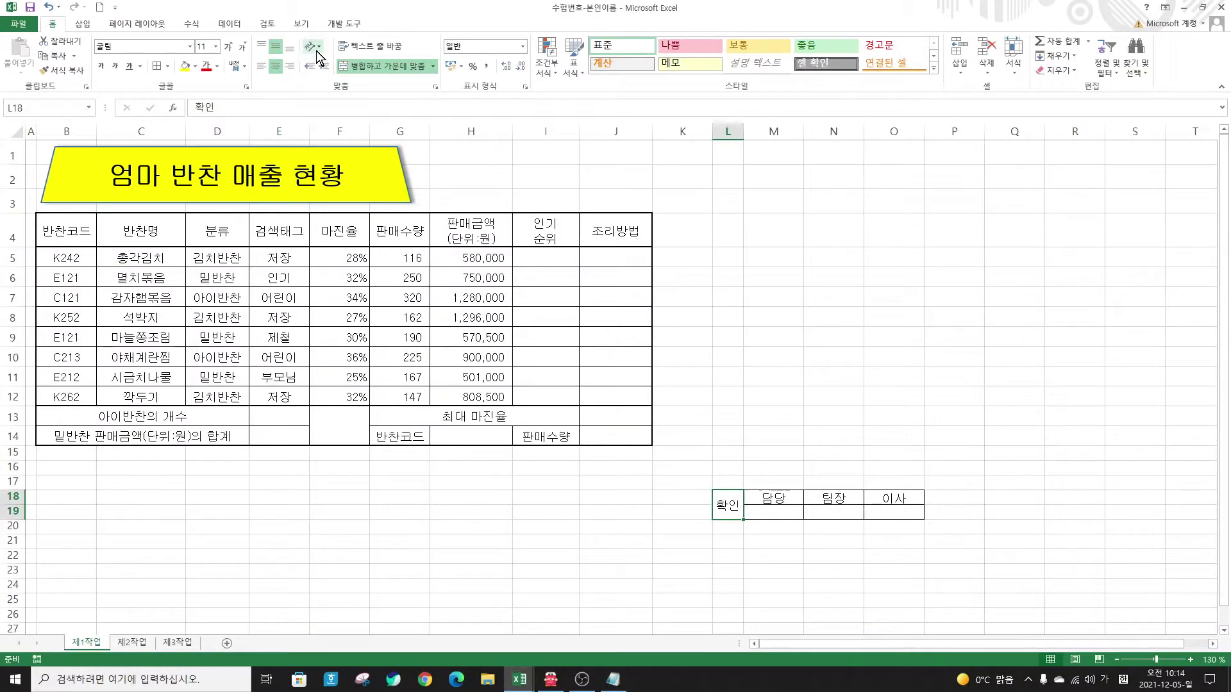
{"action": "left_click", "coordinate": [603, 93]}
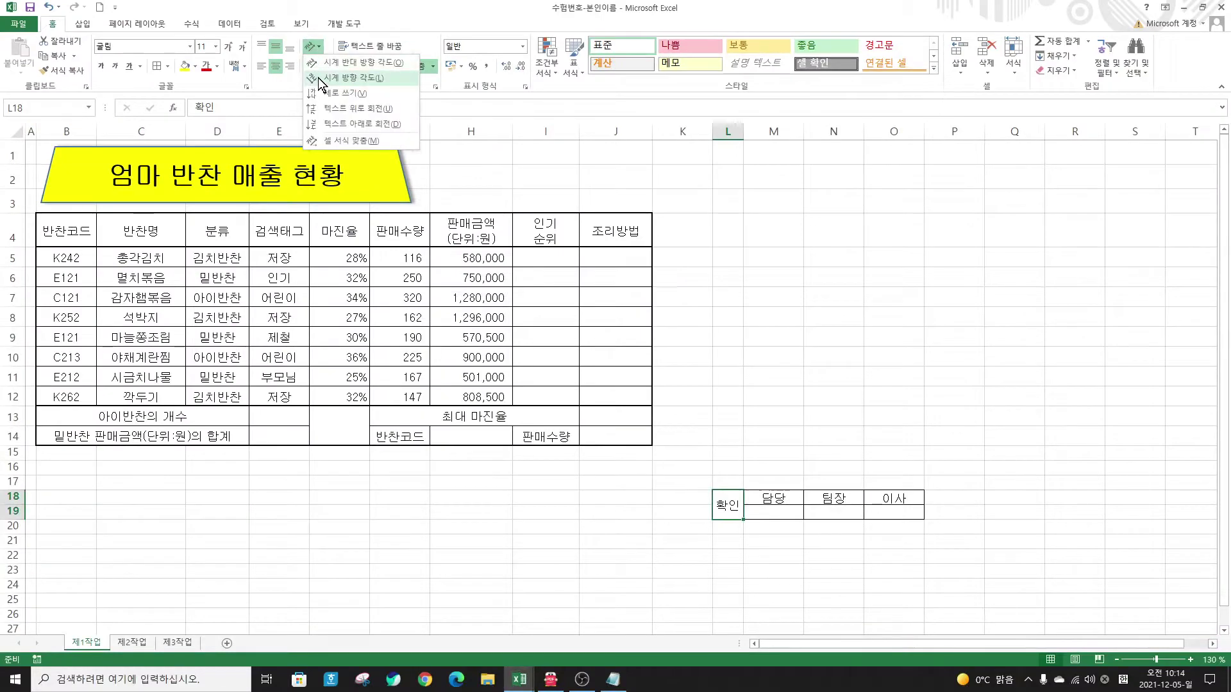
{"action": "left_click", "coordinate": [326, 94]}
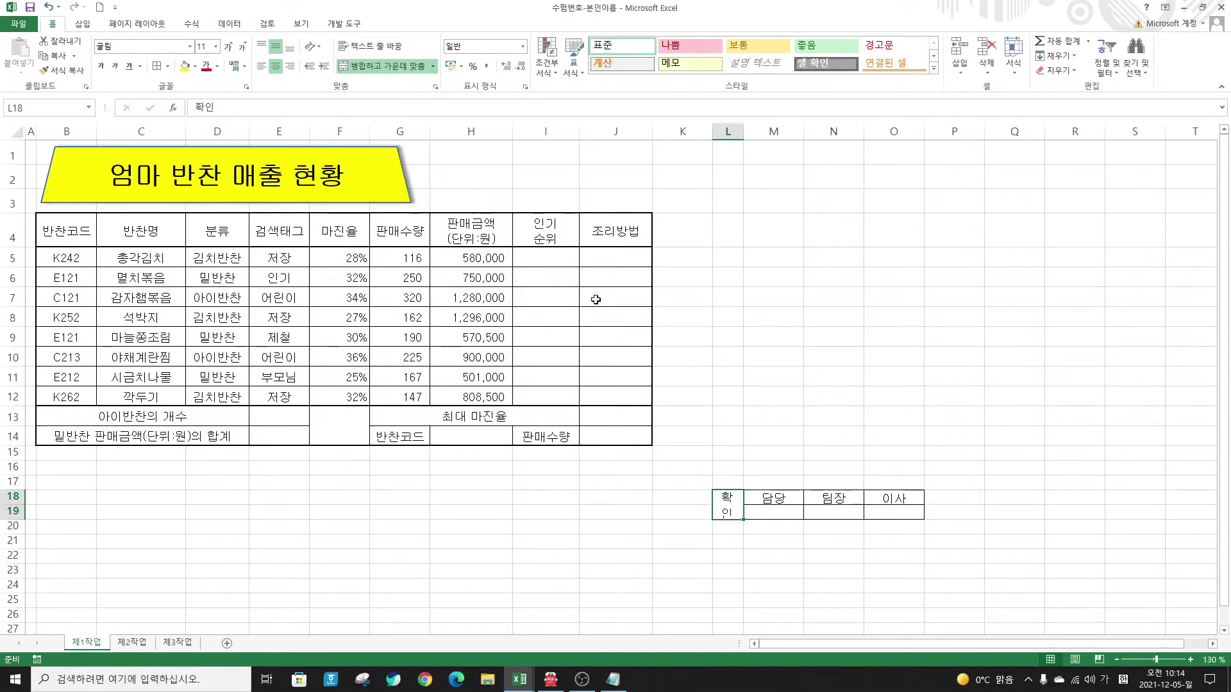
Step: Heighten row 19 to about two and a half times its height and slightly narrow columns L to O
{"action": "left_click", "coordinate": [778, 513]}
{"action": "left_click_drag", "start_coordinate": [17, 518], "coordinate": [18, 533]}
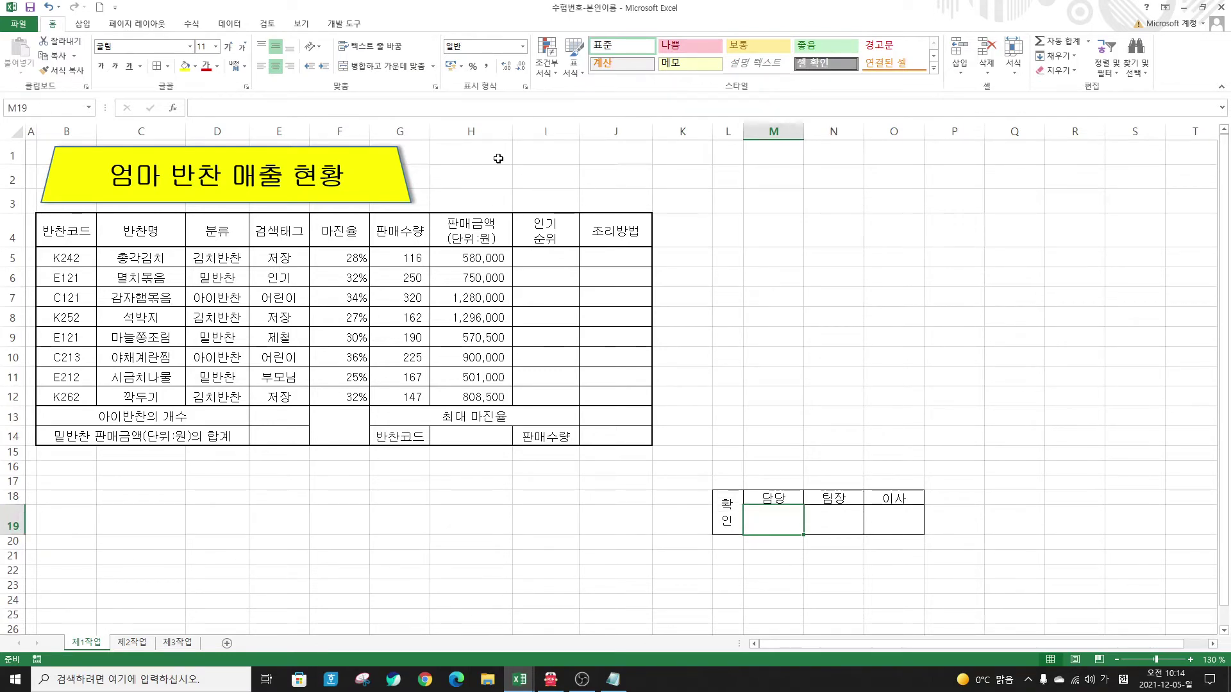
{"action": "left_click_drag", "start_coordinate": [14, 535], "coordinate": [14, 541]}
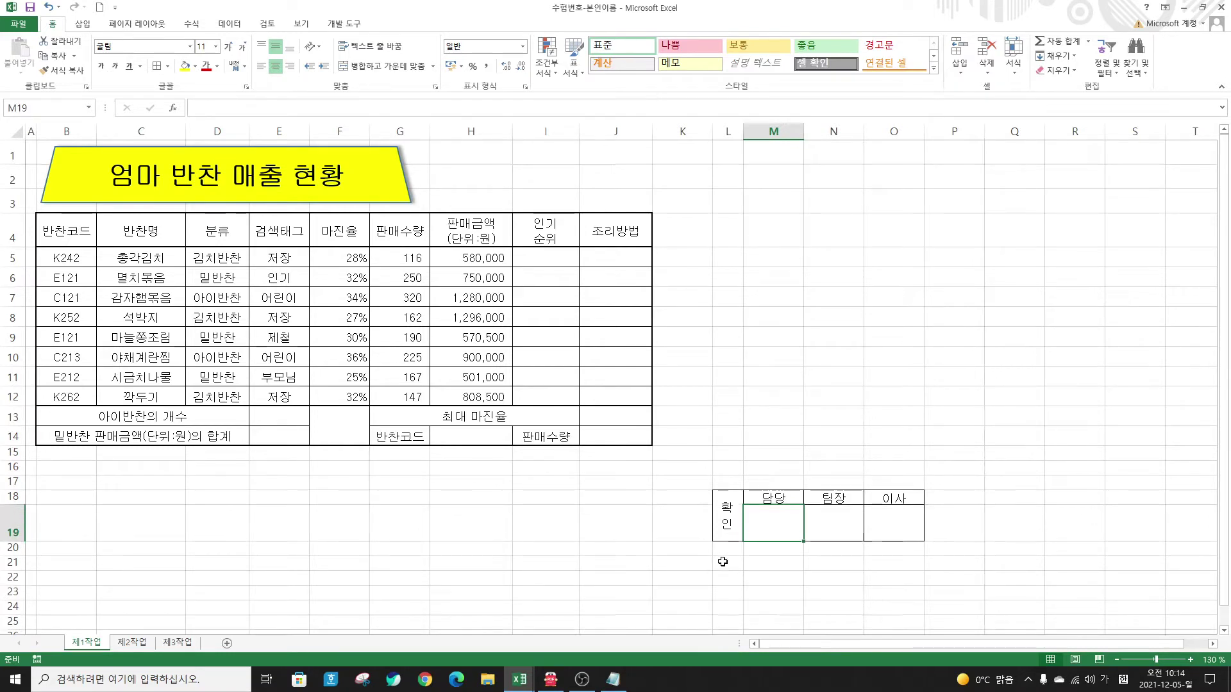
{"action": "left_click_drag", "start_coordinate": [743, 132], "coordinate": [852, 132]}
{"action": "left_click", "coordinate": [938, 436]}
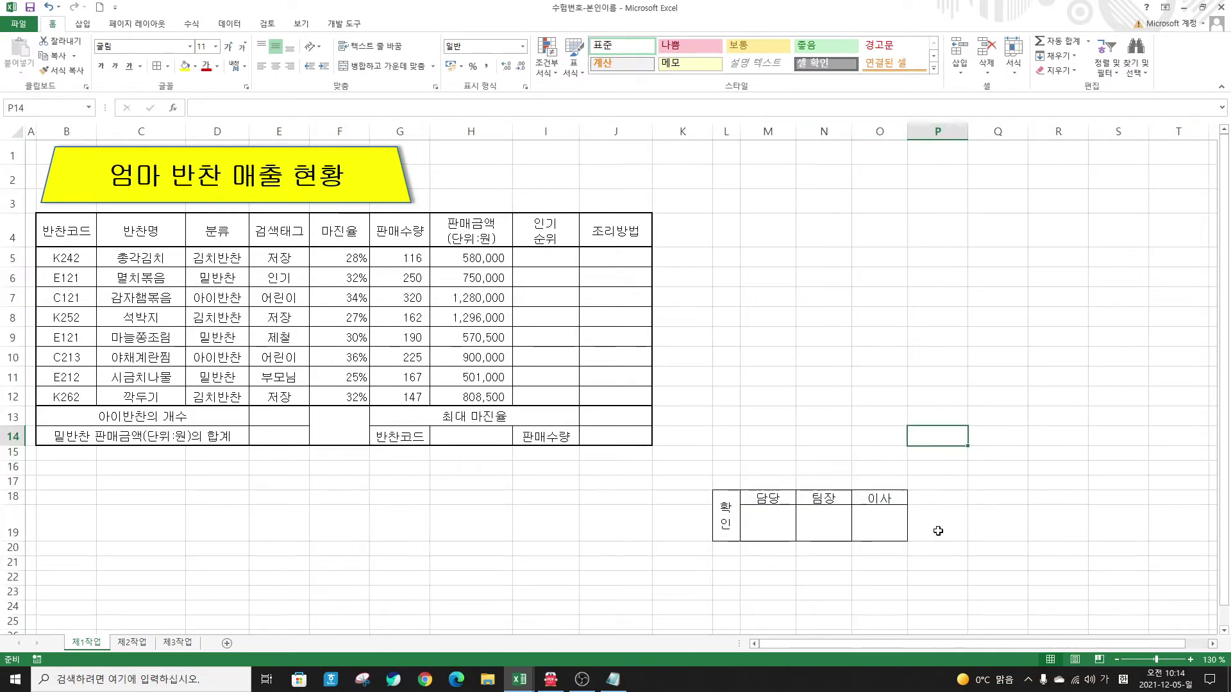
Step: Copy the approval box L18:O19 as a picture, keeping its on-screen appearance and picture format
{"action": "left_click_drag", "start_coordinate": [735, 505], "coordinate": [885, 516]}
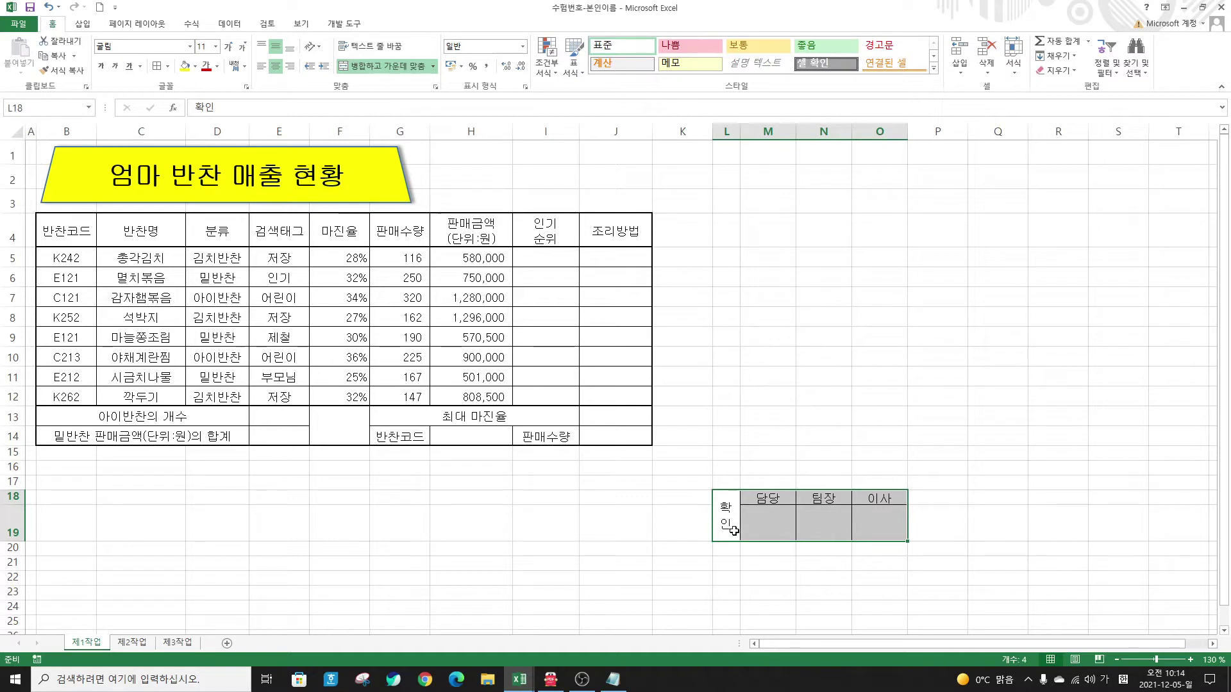
{"action": "left_click", "coordinate": [74, 58]}
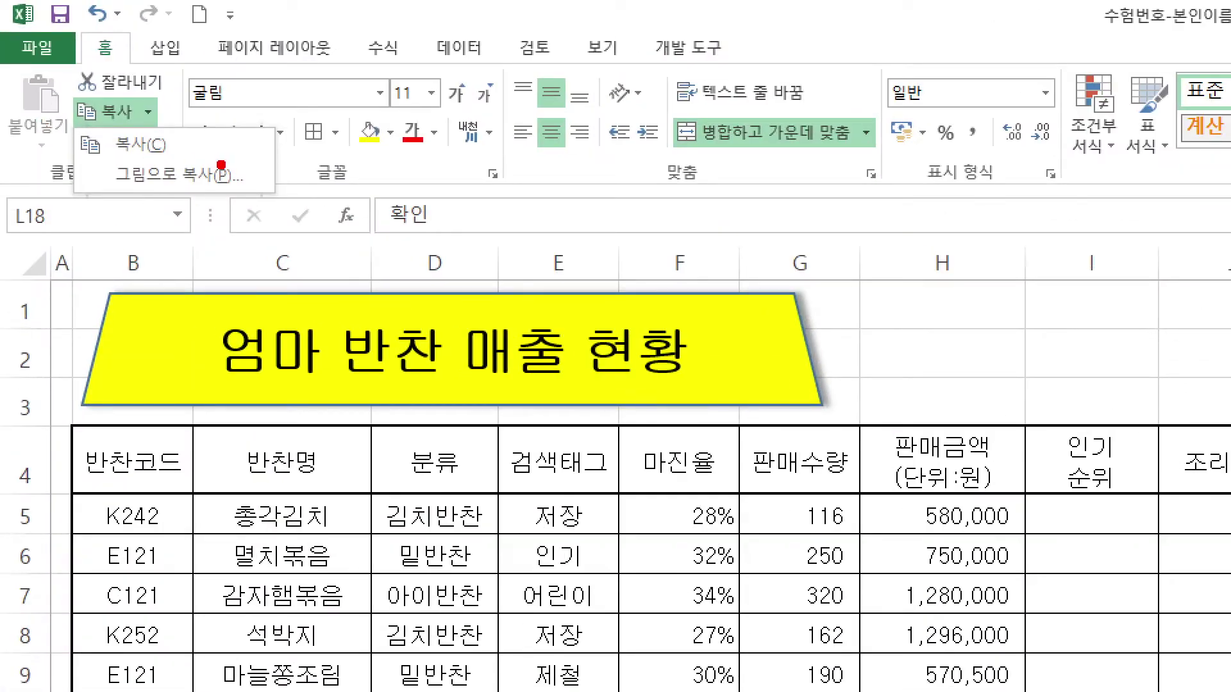
{"action": "key", "text": "Escape"}
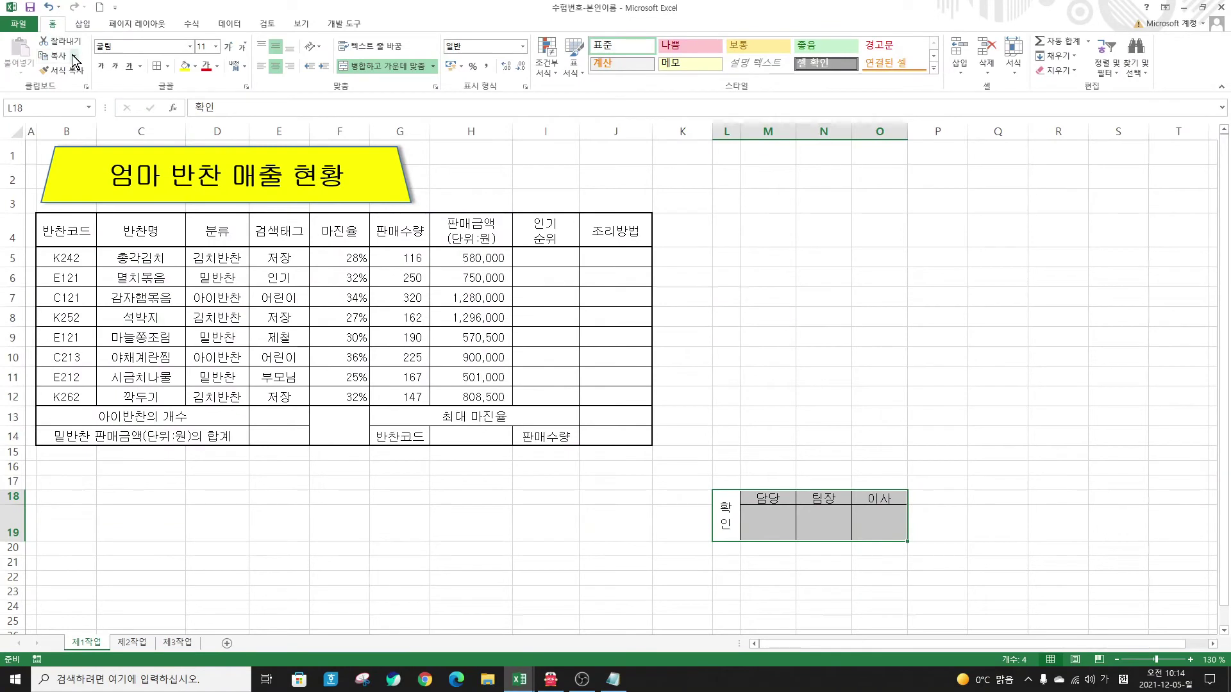
{"action": "left_click", "coordinate": [74, 56]}
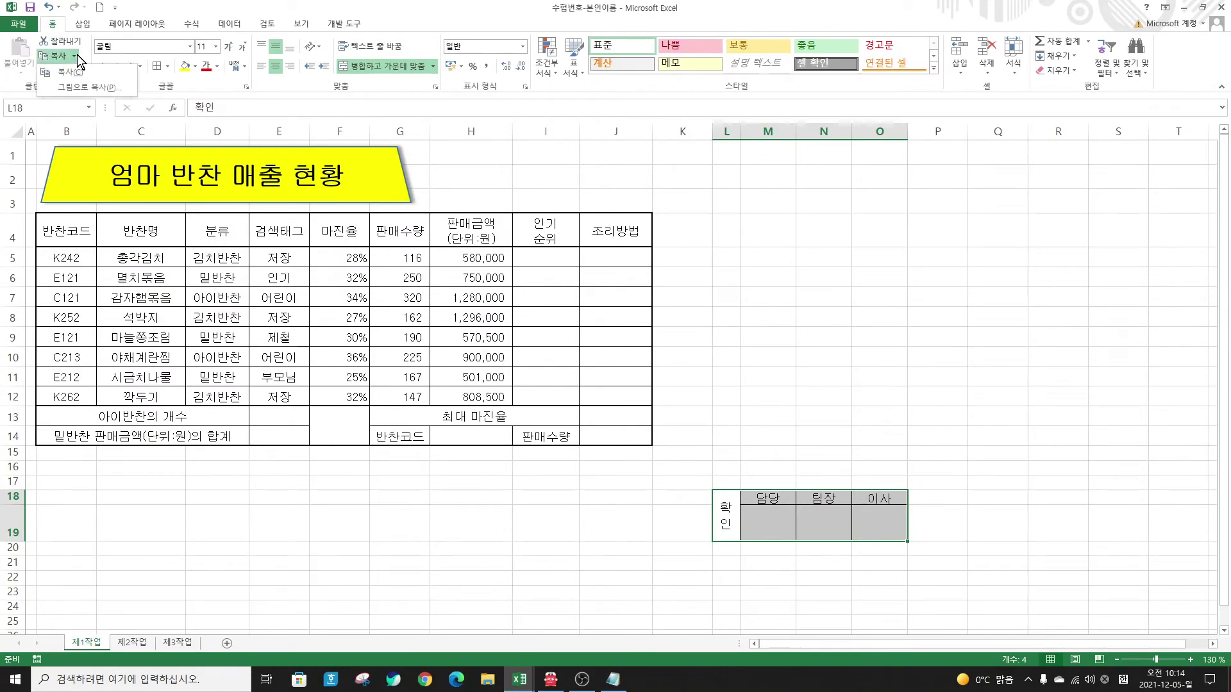
{"action": "left_click", "coordinate": [81, 90]}
{"action": "left_click_drag", "start_coordinate": [493, 171], "coordinate": [772, 183]}
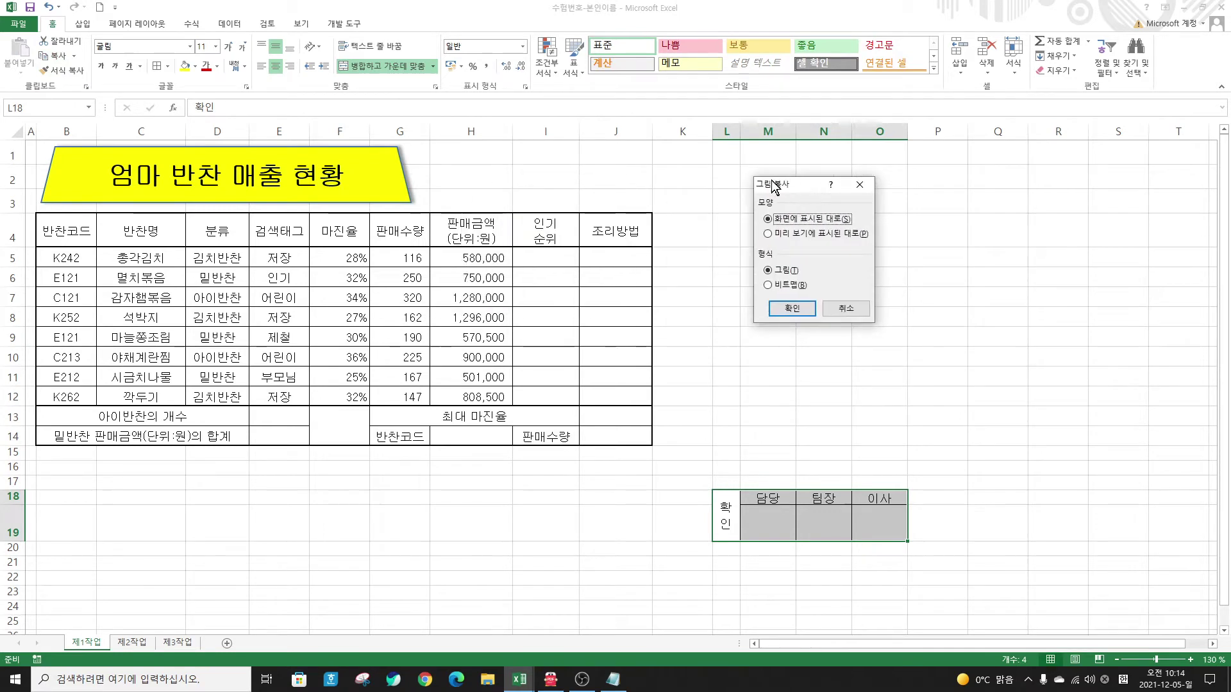
{"action": "left_click", "coordinate": [801, 311]}
{"action": "left_click", "coordinate": [789, 314]}
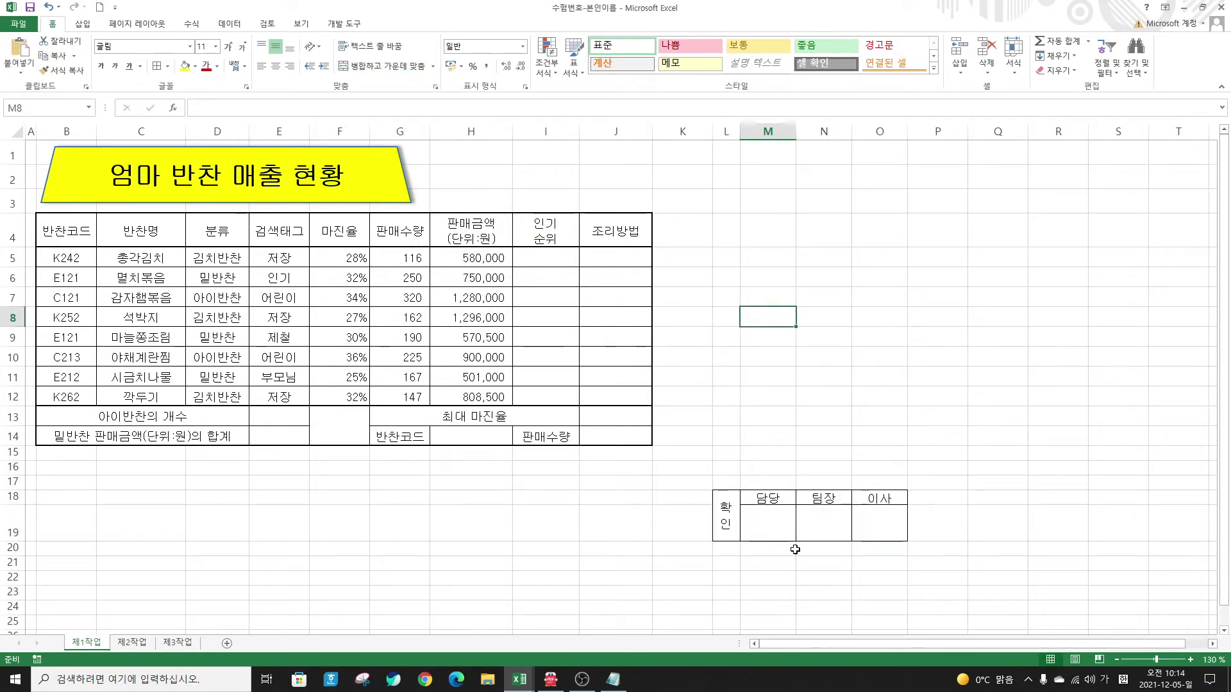
Step: Paste the approval box picture at H1, then move and enlarge it to span columns H to J above the table
{"action": "left_click", "coordinate": [445, 152]}
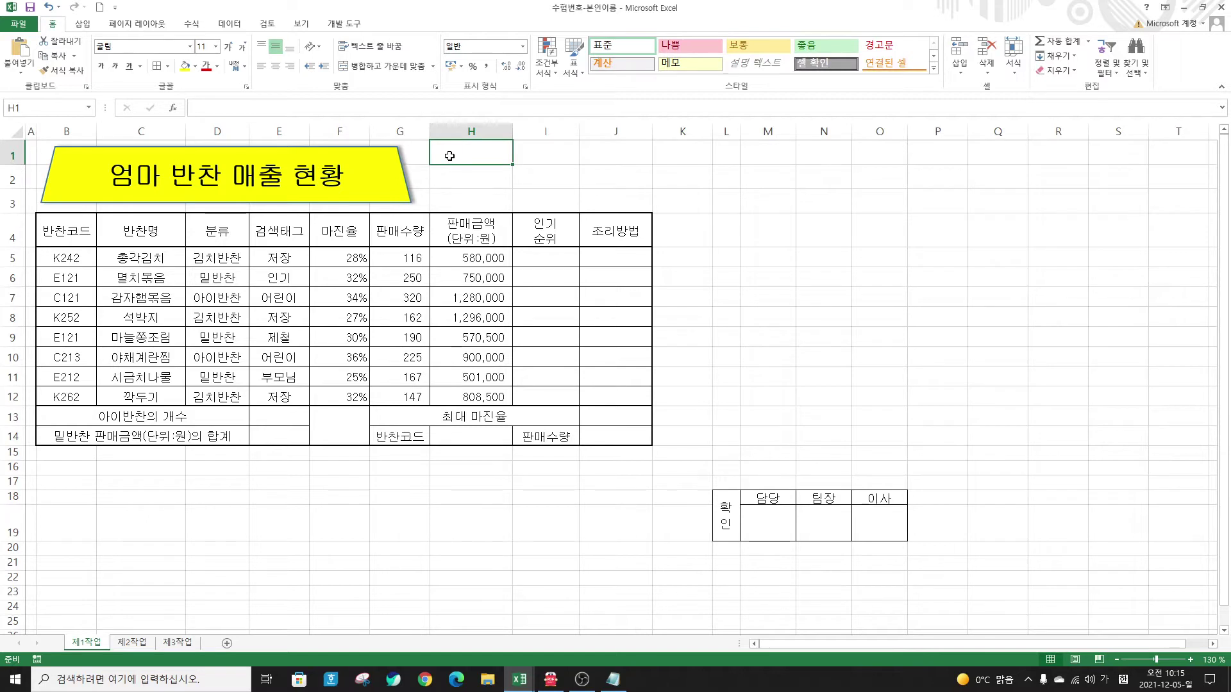
{"action": "left_click", "coordinate": [5, 64]}
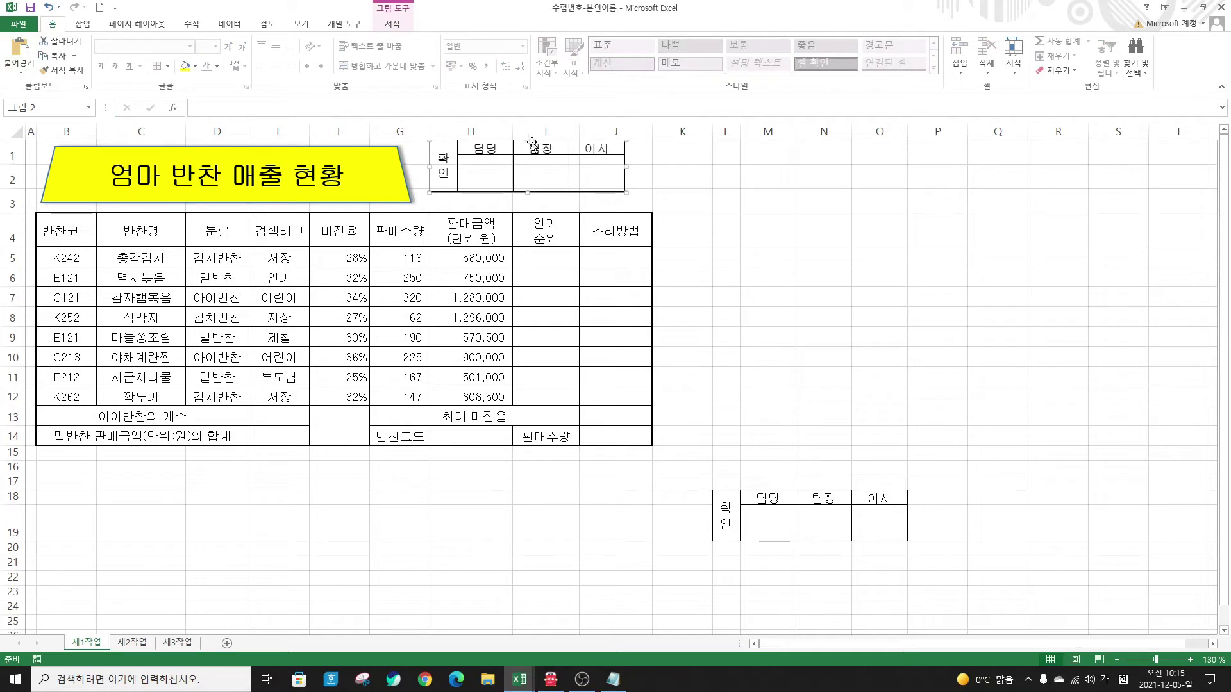
{"action": "left_click_drag", "start_coordinate": [554, 163], "coordinate": [580, 166]}
{"action": "left_click_drag", "start_coordinate": [456, 199], "coordinate": [441, 206]}
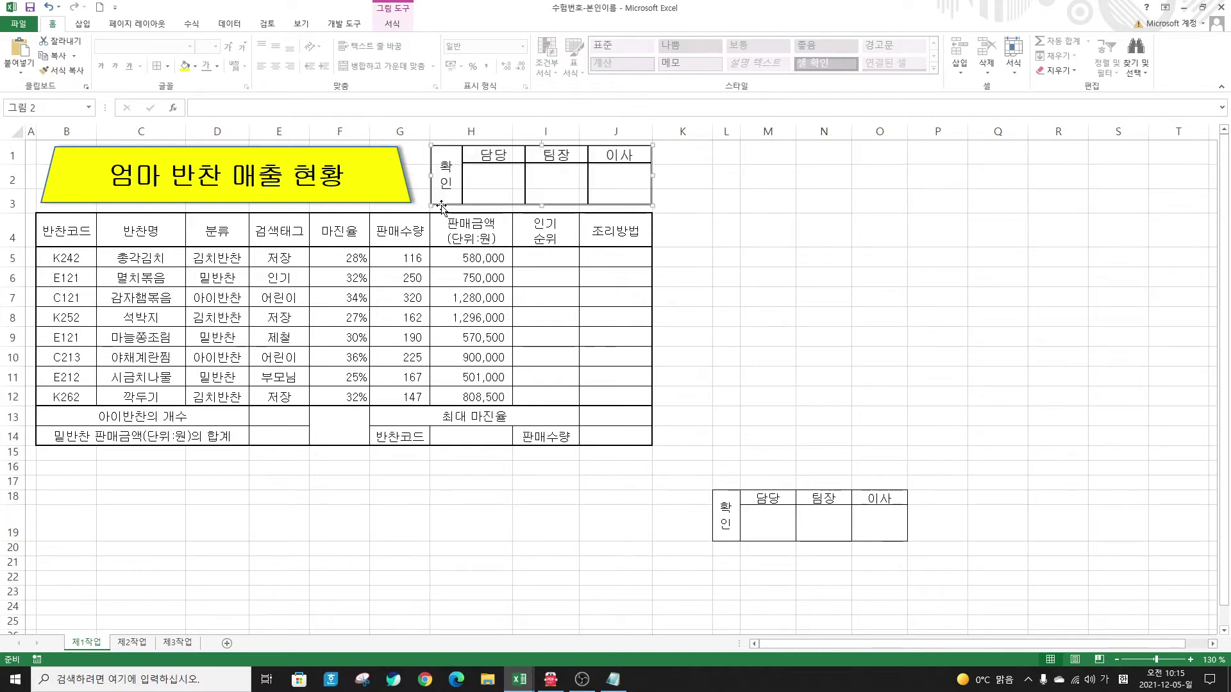
Step: Clear all contents and formatting from the original approval box in L18:O19
{"action": "left_click", "coordinate": [726, 256]}
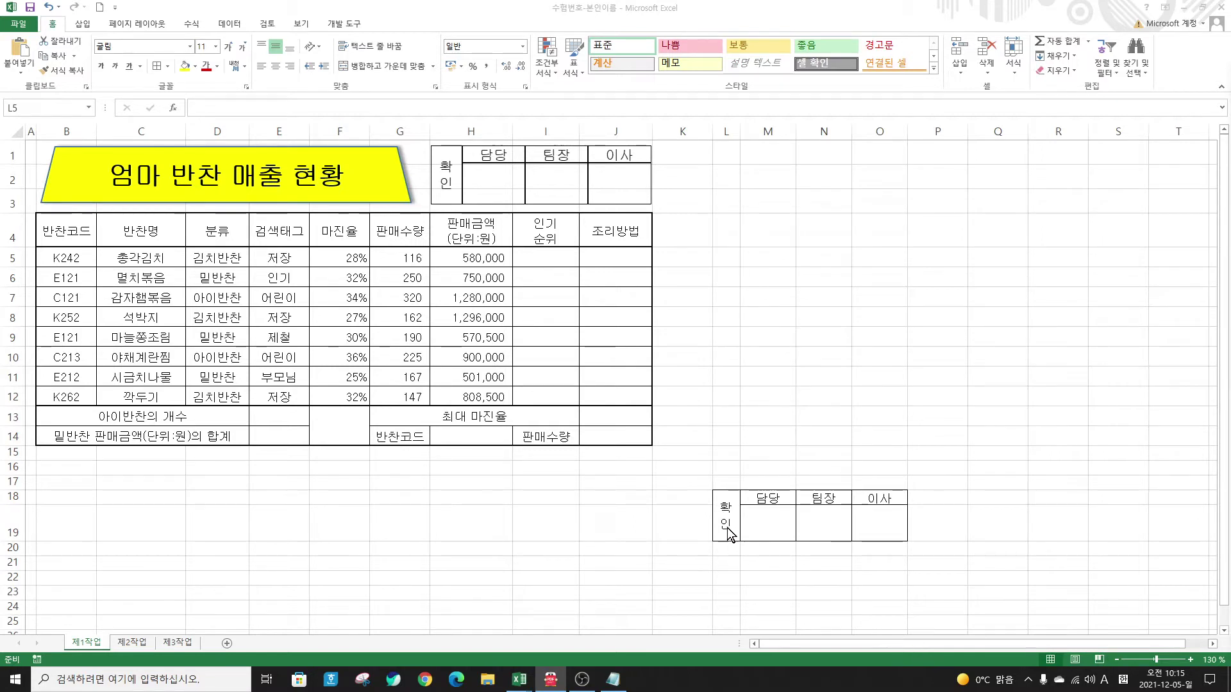
{"action": "left_click_drag", "start_coordinate": [727, 515], "coordinate": [868, 521]}
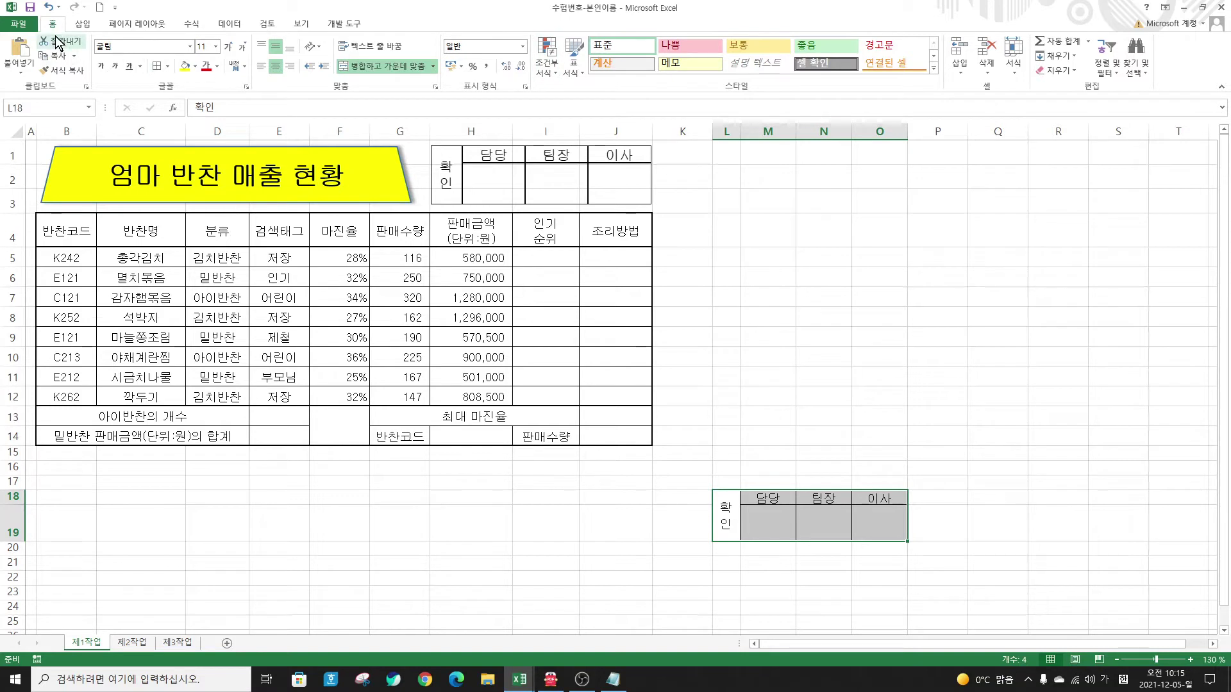
{"action": "left_click", "coordinate": [1075, 69]}
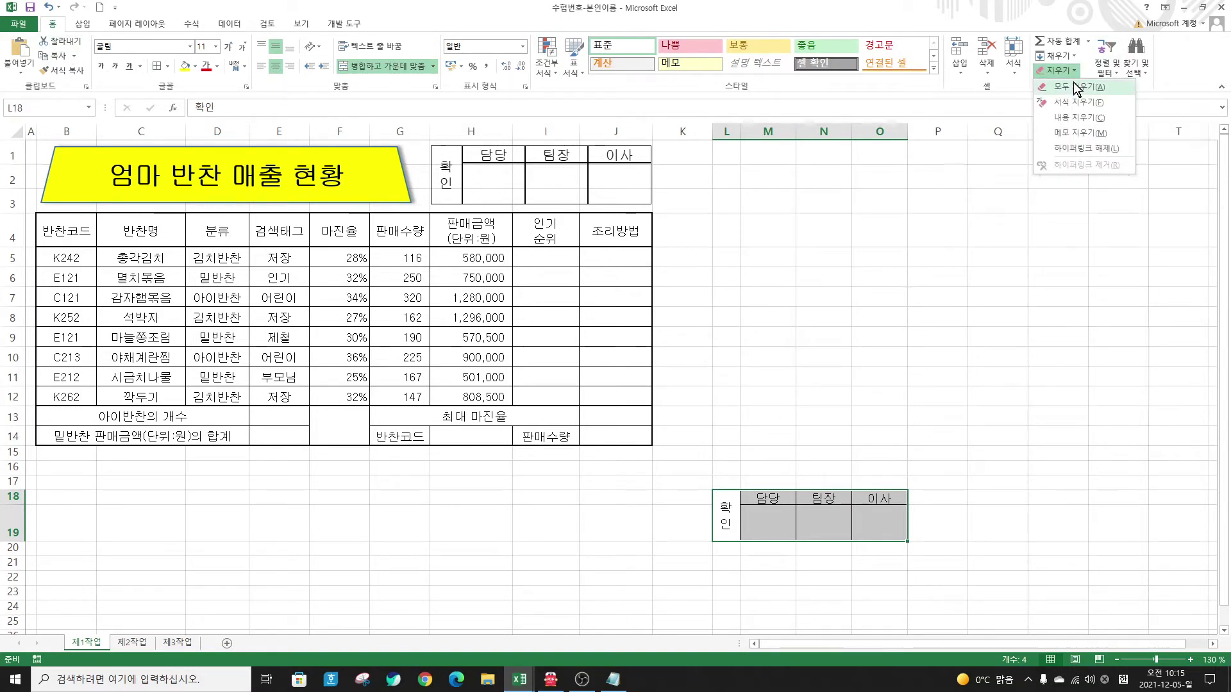
{"action": "left_click", "coordinate": [1077, 86]}
Step: Delete columns L to P, where the original approval box was built
{"action": "left_click", "coordinate": [725, 134]}
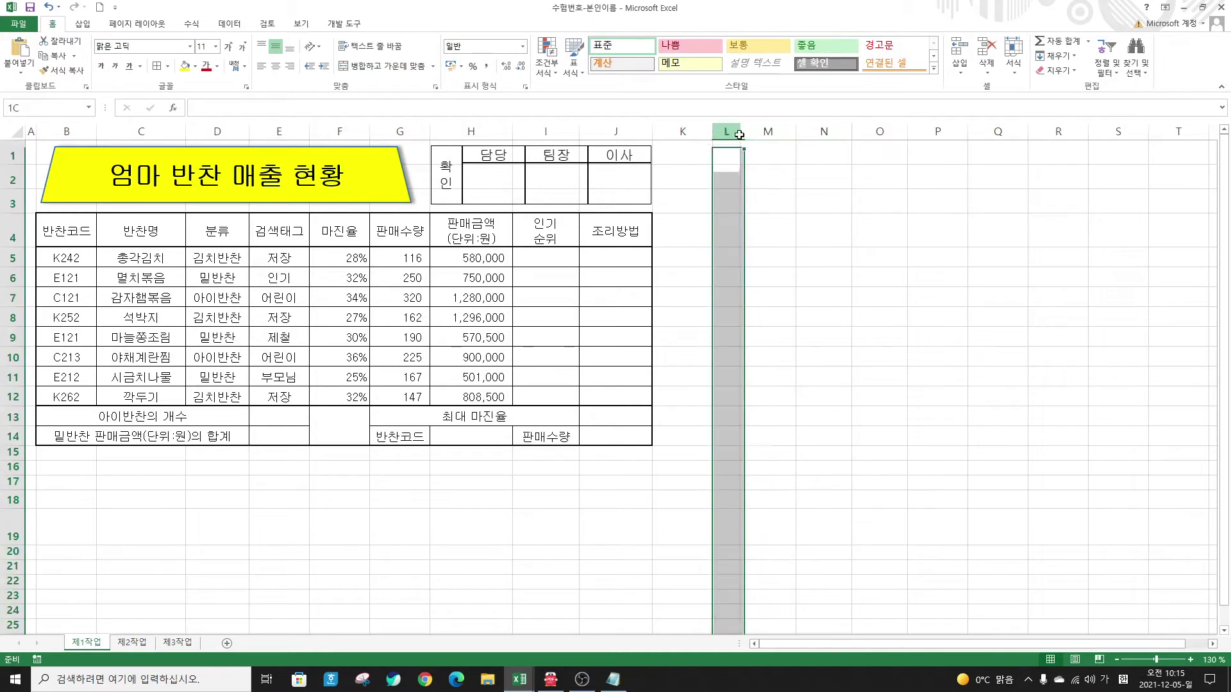
{"action": "left_click_drag", "start_coordinate": [725, 134], "coordinate": [938, 132]}
{"action": "right_click", "coordinate": [880, 132]}
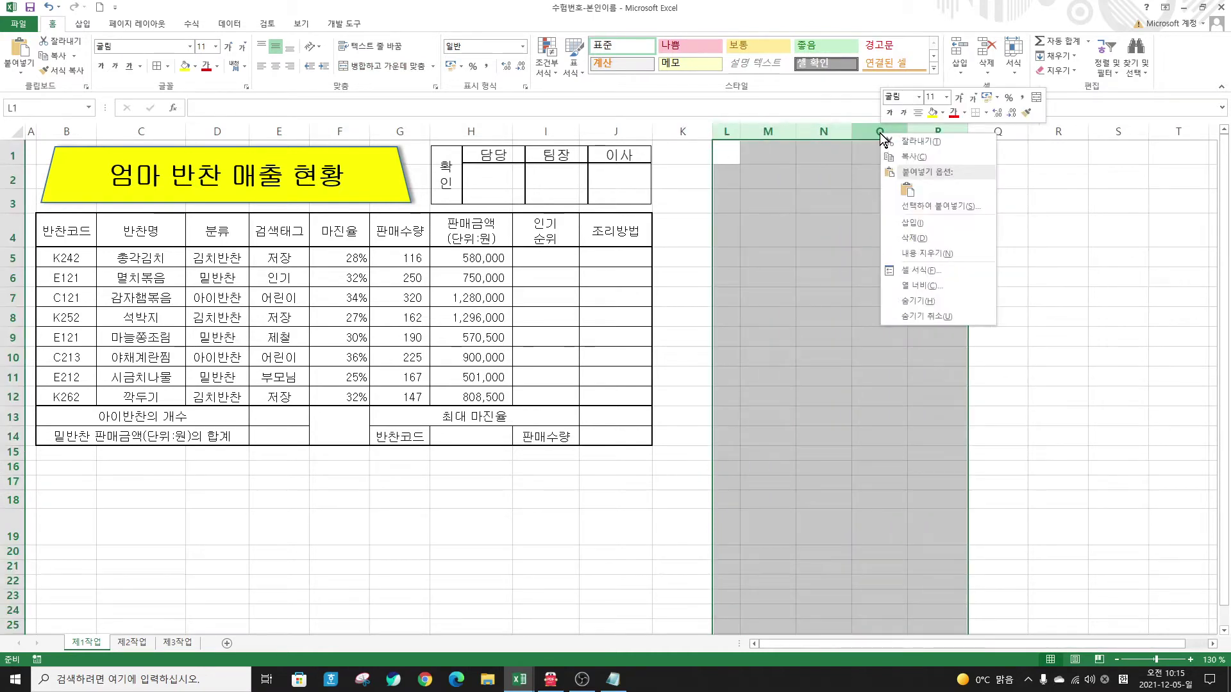
{"action": "left_click", "coordinate": [914, 238]}
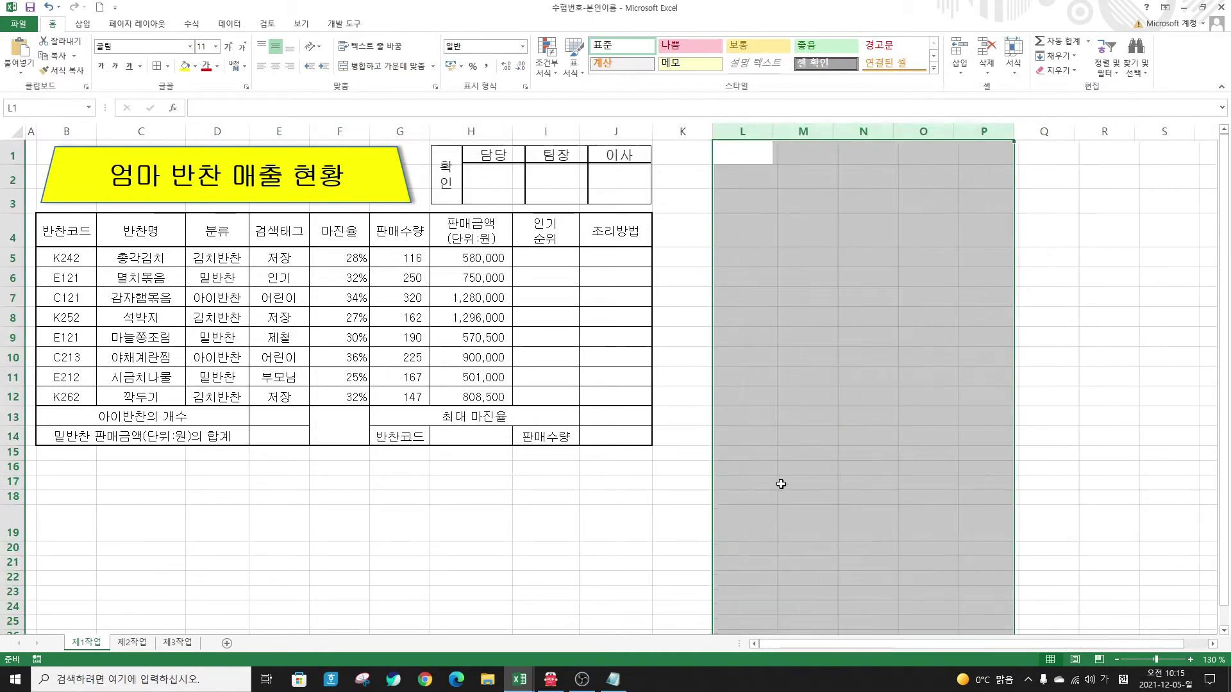
{"action": "left_click", "coordinate": [786, 484]}
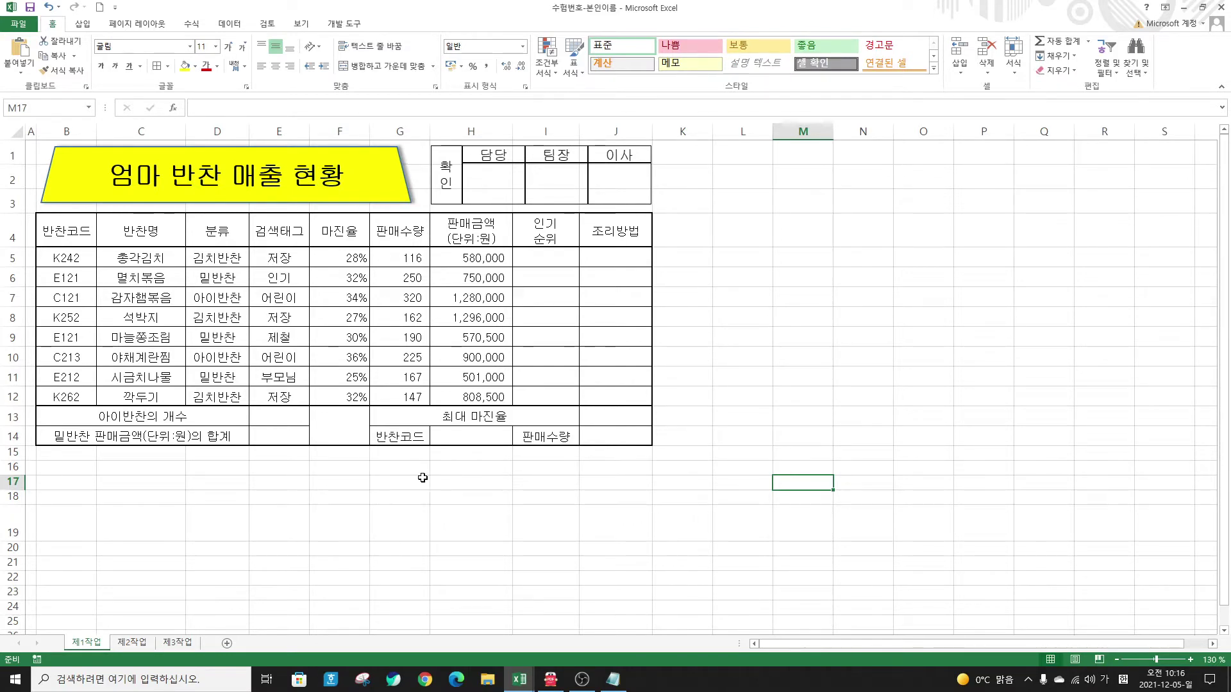
Step: Fill the header cells B4:J4 and the label cells G14 and I14 with the standard orange color
{"action": "left_click_drag", "start_coordinate": [61, 237], "coordinate": [595, 242]}
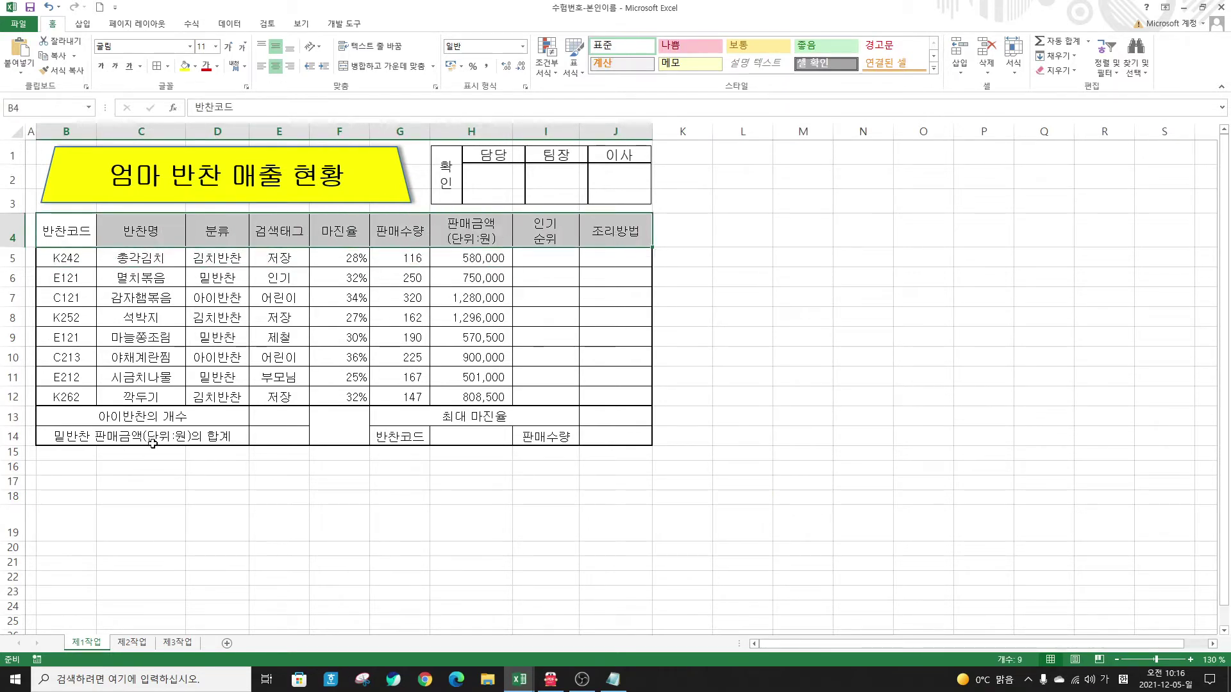
{"action": "left_click", "coordinate": [391, 441], "text": "ctrl"}
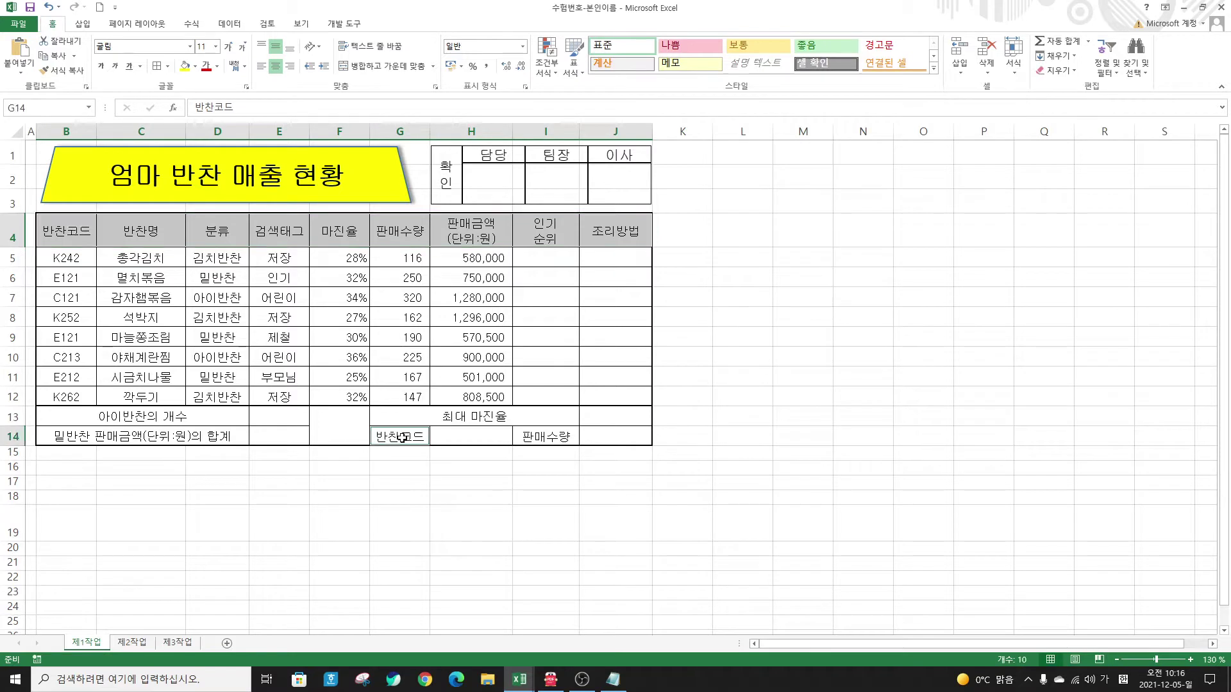
{"action": "left_click", "coordinate": [555, 436], "text": "ctrl"}
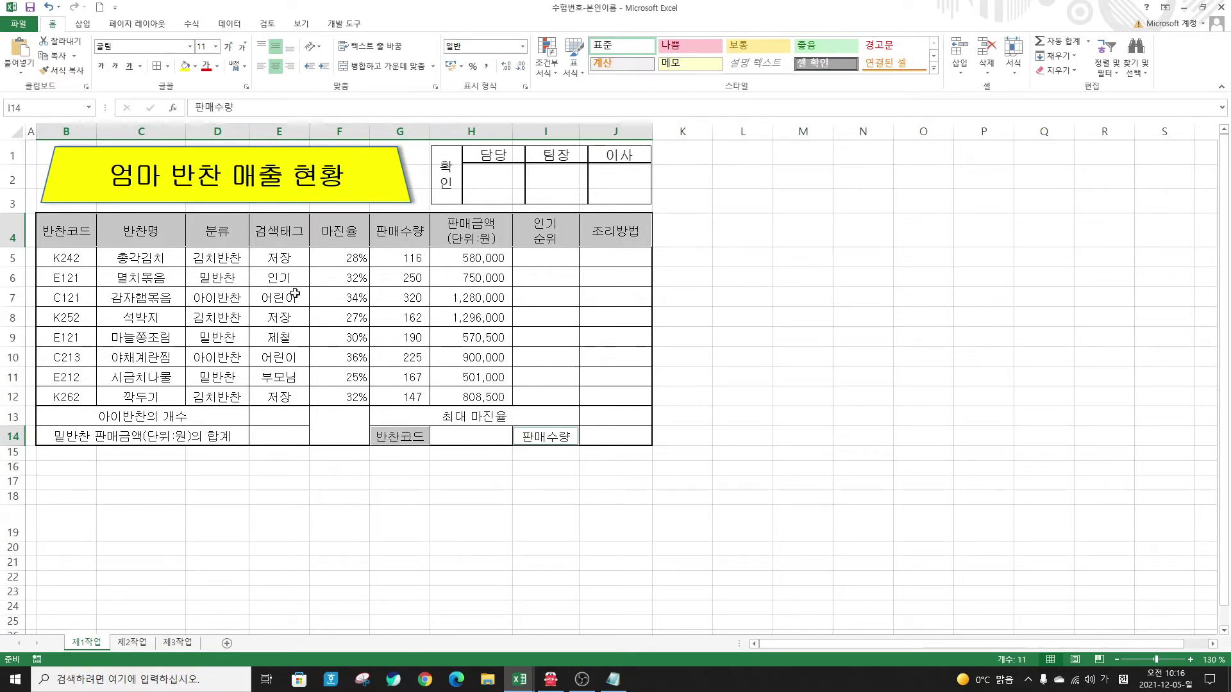
{"action": "left_click", "coordinate": [195, 66]}
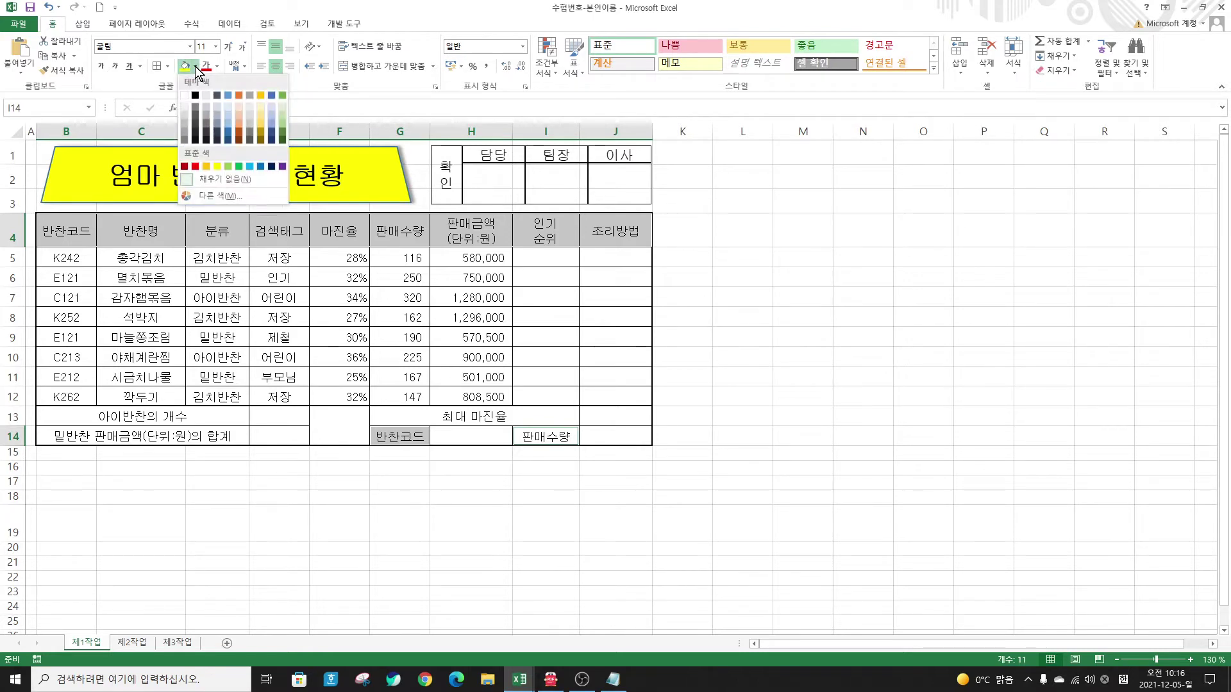
{"action": "left_click", "coordinate": [206, 164]}
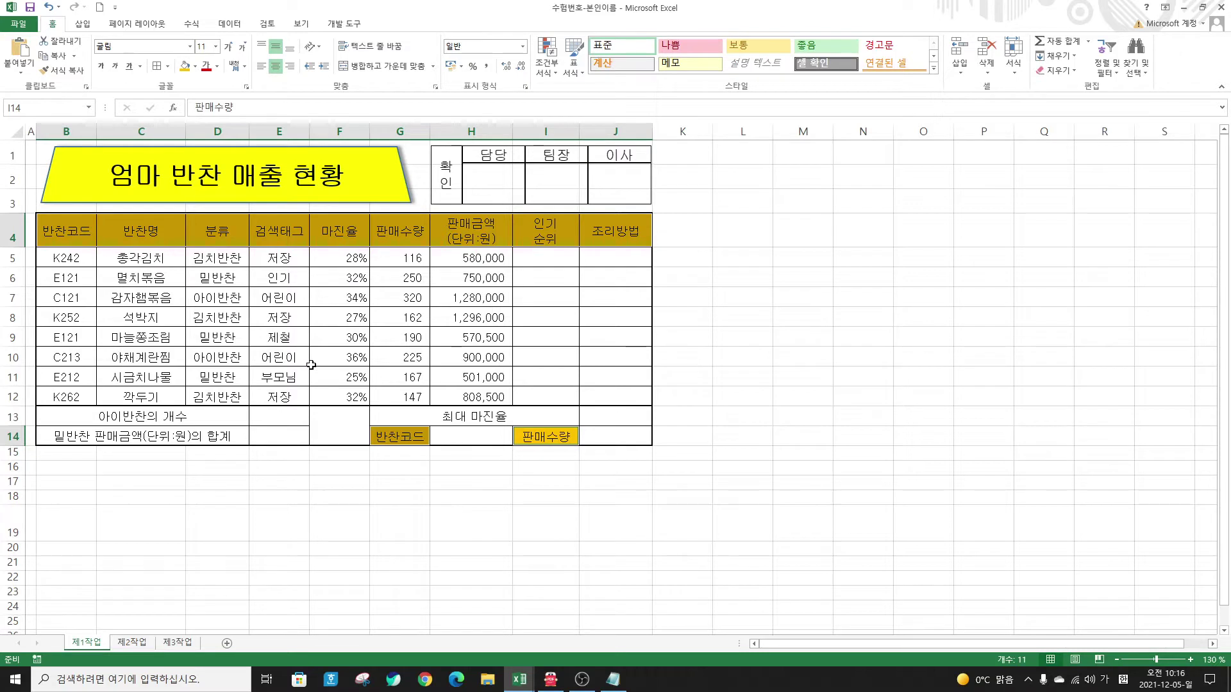
Step: Start a data validation rule for cell H14 that allows a list (목록), leaving its source empty
{"action": "left_click", "coordinate": [495, 431]}
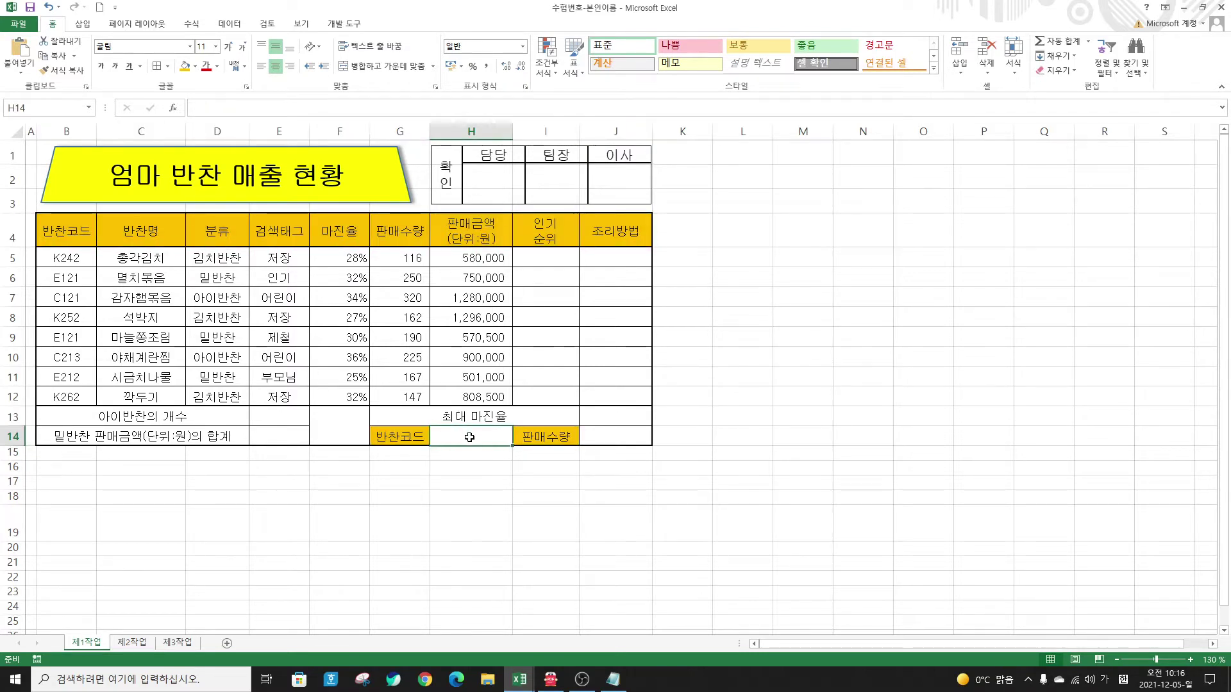
{"action": "left_click", "coordinate": [229, 24]}
{"action": "left_click", "coordinate": [503, 72]}
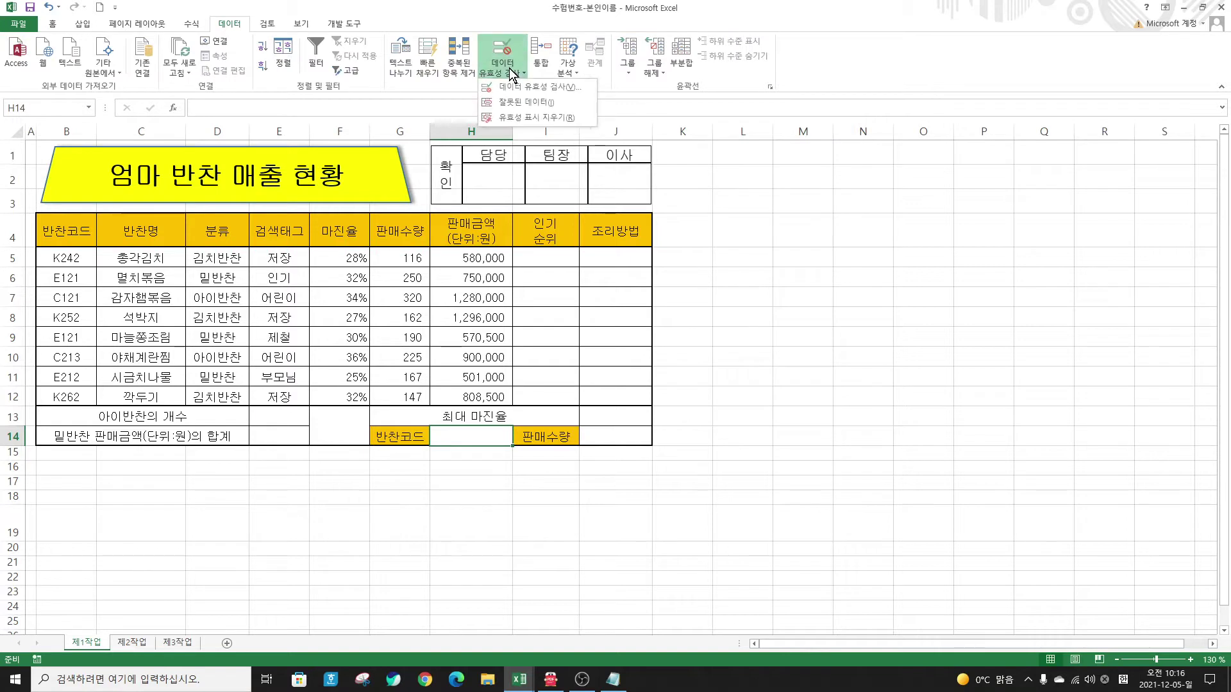
{"action": "left_click", "coordinate": [521, 87]}
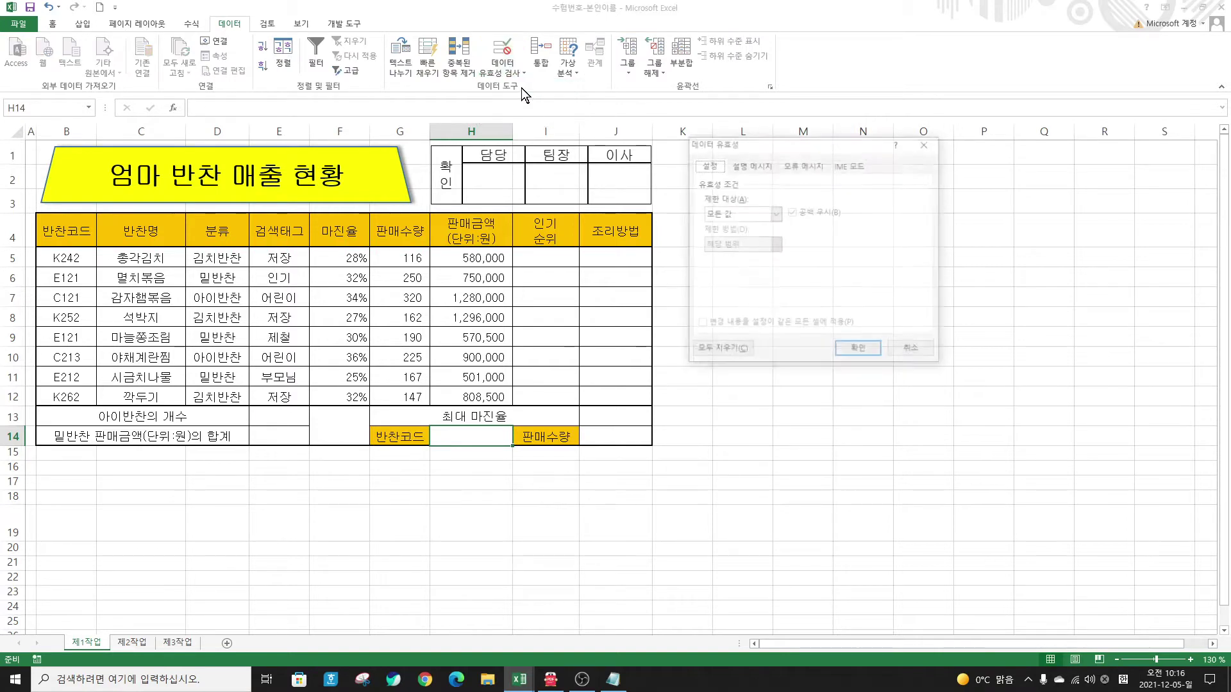
{"action": "left_click", "coordinate": [764, 213]}
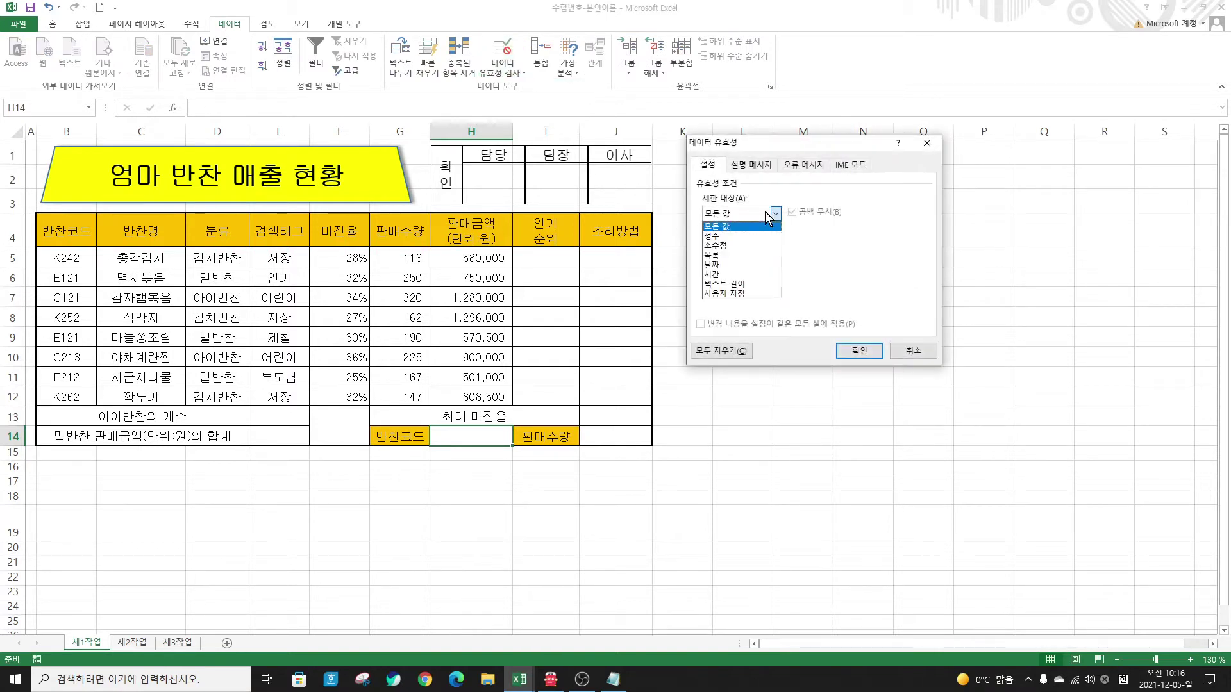
{"action": "left_click", "coordinate": [723, 255]}
{"action": "left_click", "coordinate": [720, 276]}
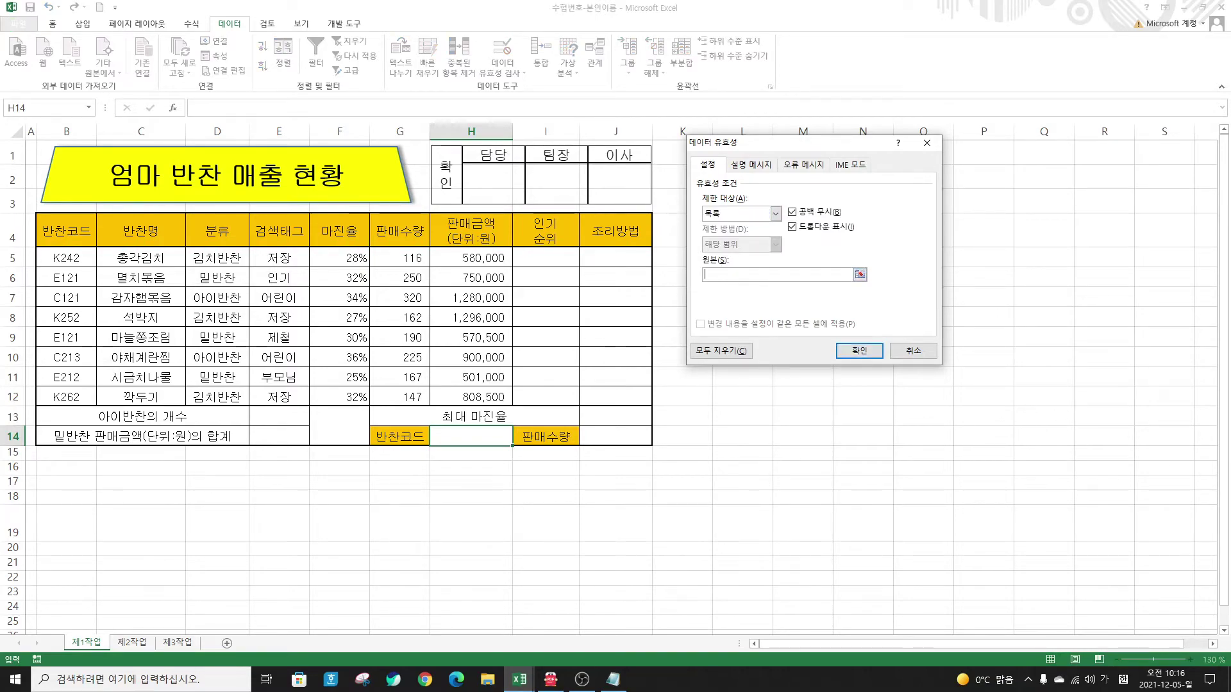
Step: Check the H14 validation requirement in the exam paper GE09-11A.pdf and return to the validation dialog in Excel
{"action": "left_click", "coordinate": [550, 679]}
{"action": "left_click_drag", "start_coordinate": [541, 123], "coordinate": [257, 37]}
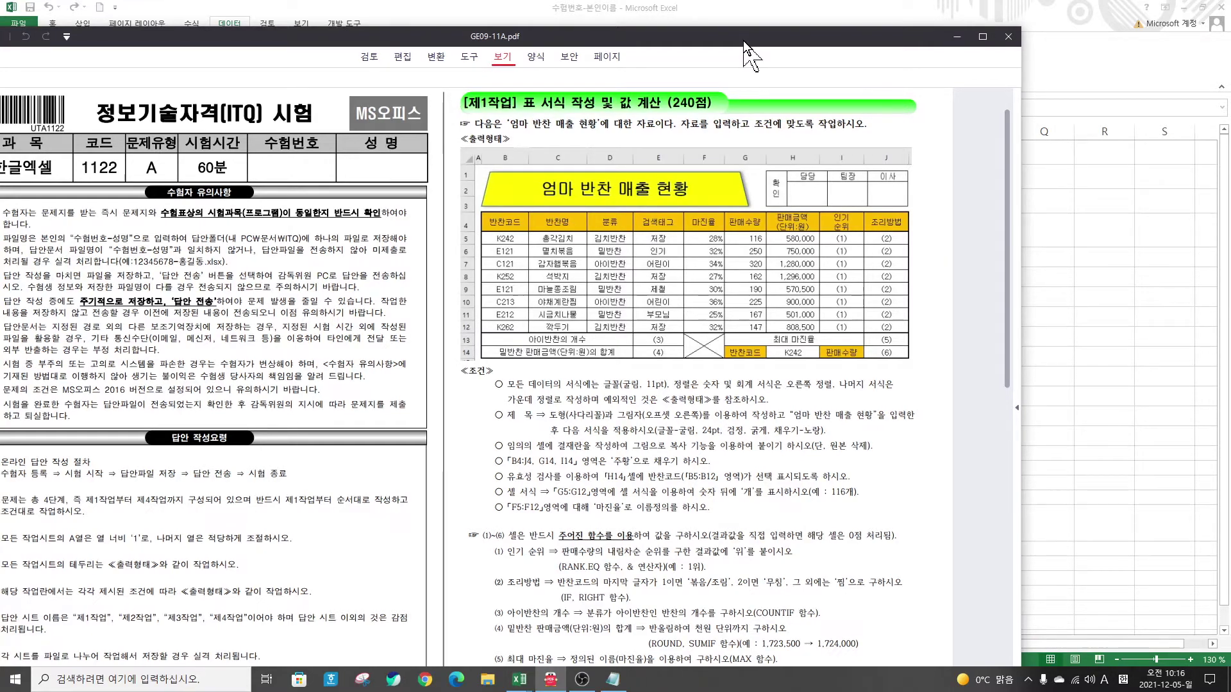
{"action": "left_click_drag", "start_coordinate": [744, 41], "coordinate": [1230, 45]}
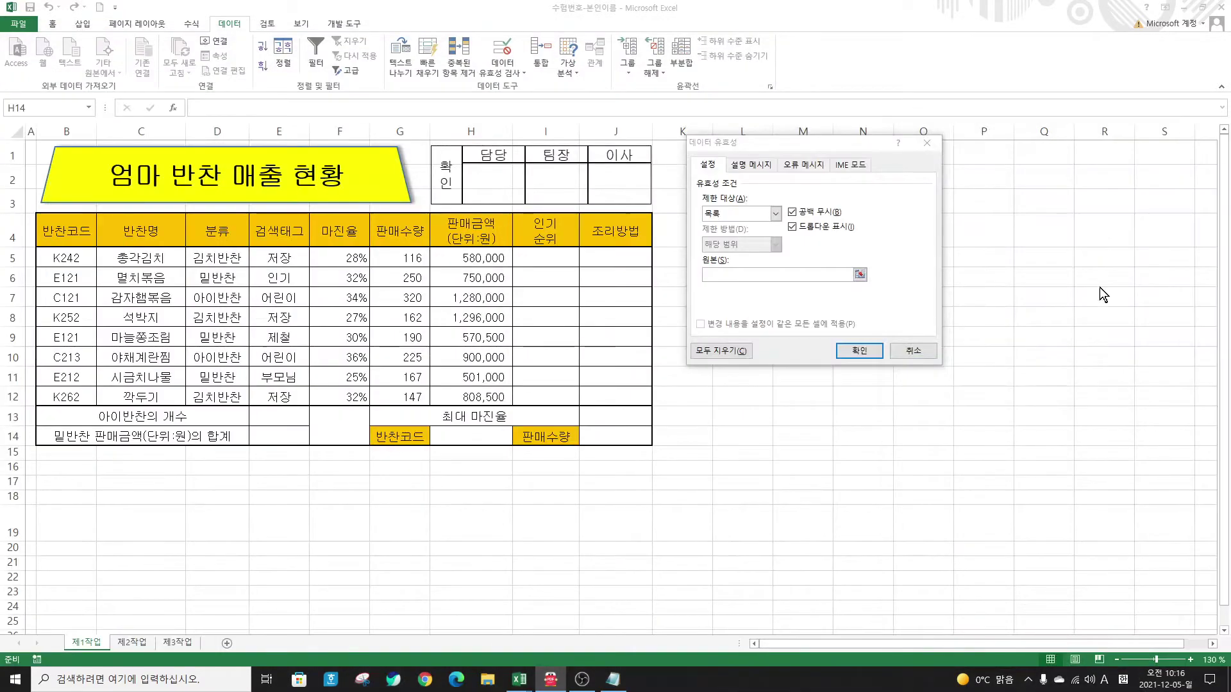
{"action": "left_click", "coordinate": [169, 262]}
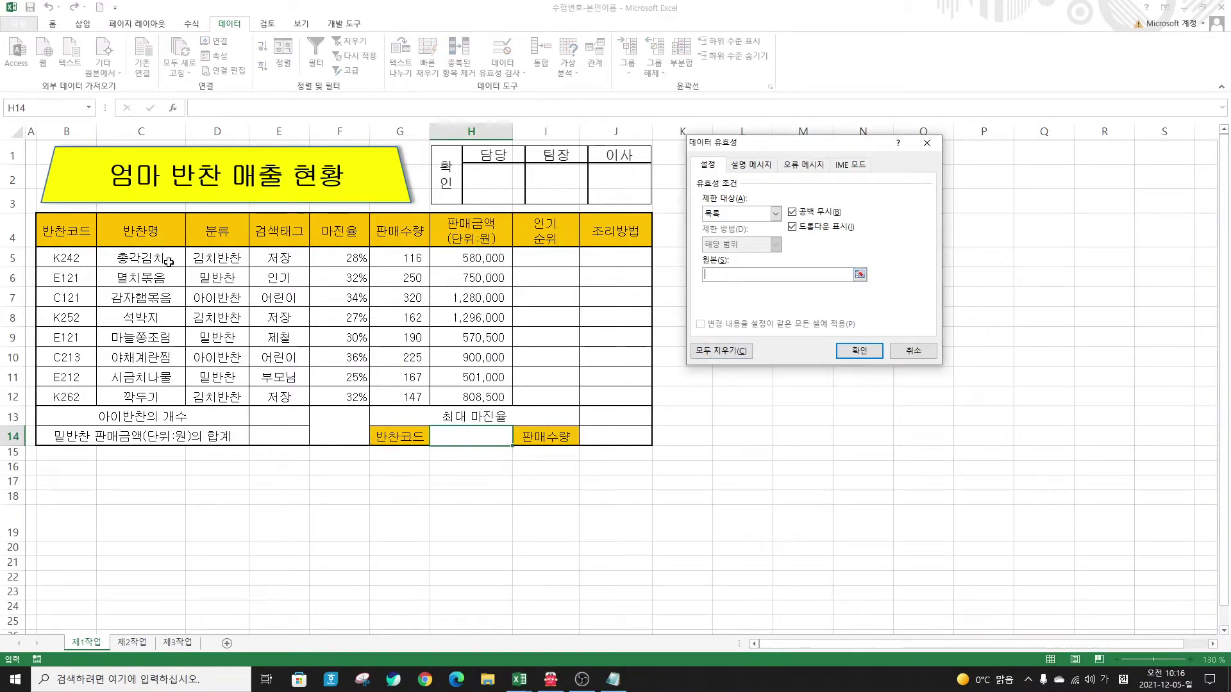
Step: Set the validation list source for H14 to =$B$5:$B$12, apply the rule, and choose K242 from the cell's list
{"action": "left_click_drag", "start_coordinate": [75, 261], "coordinate": [59, 396]}
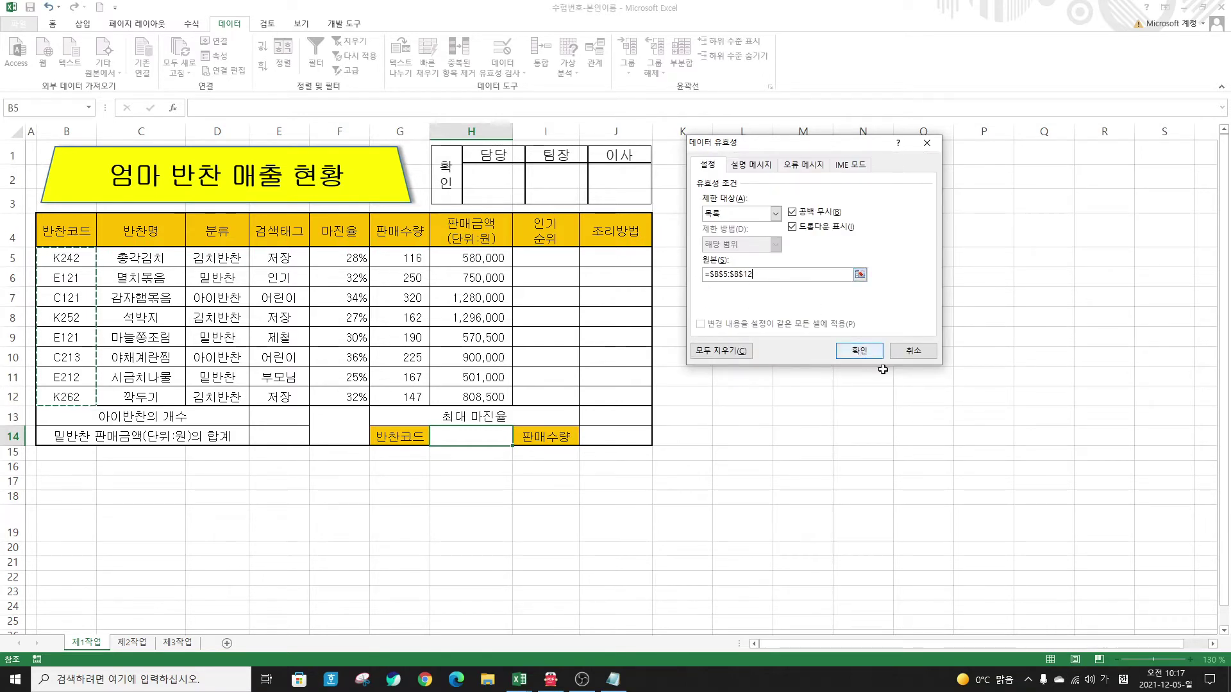
{"action": "left_click", "coordinate": [865, 350]}
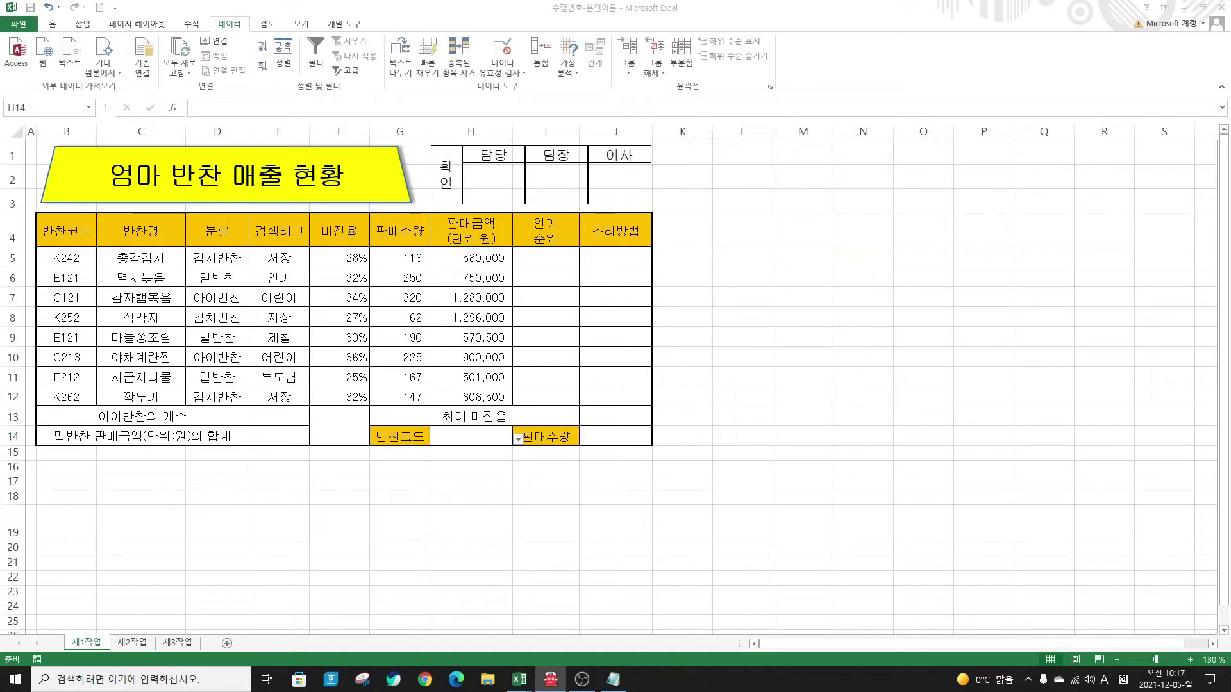
{"action": "left_click", "coordinate": [518, 439]}
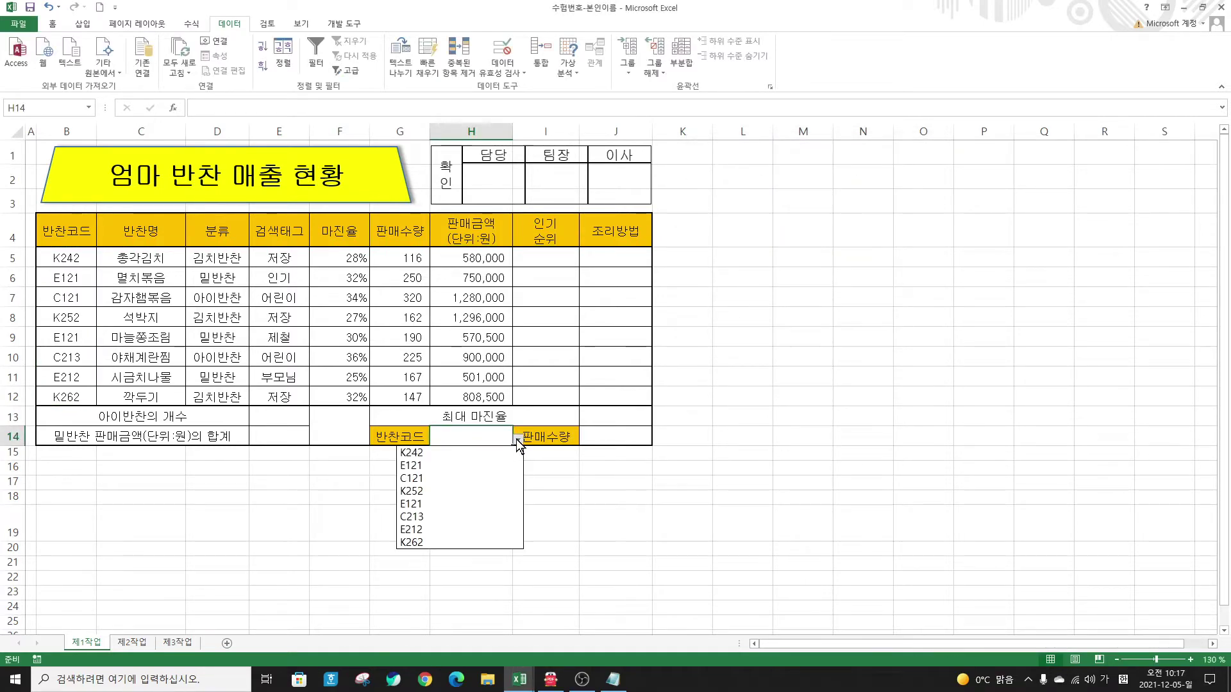
{"action": "left_click", "coordinate": [417, 454]}
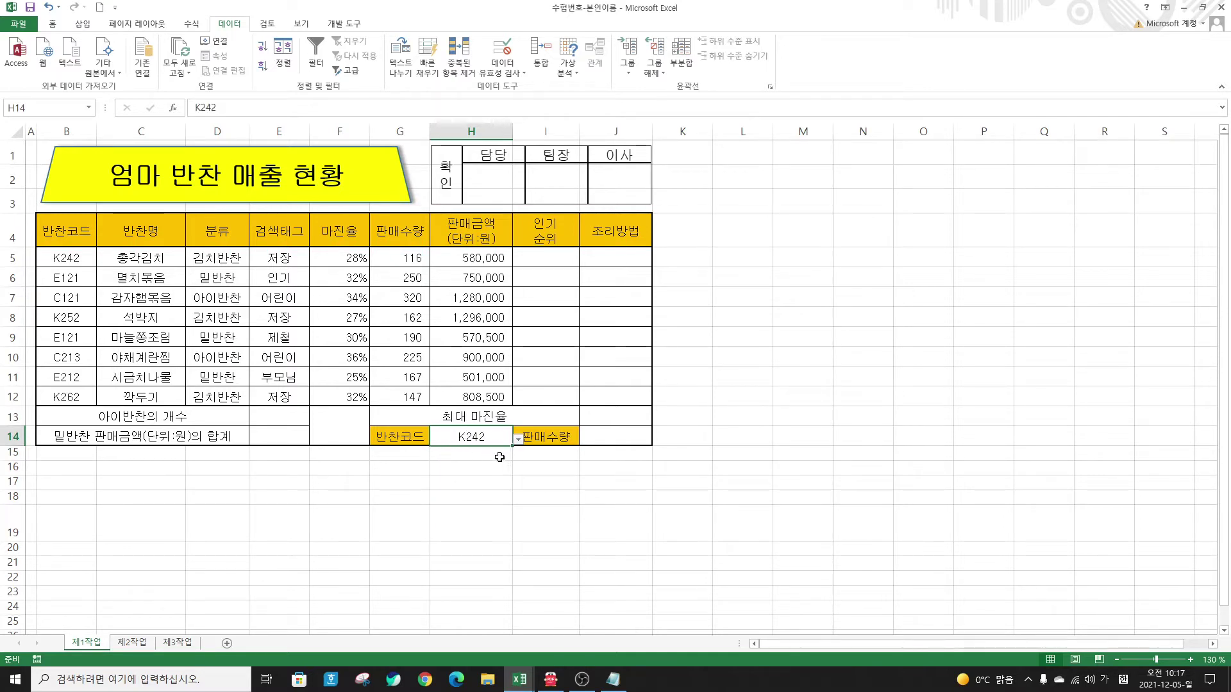
{"action": "left_click", "coordinate": [502, 467]}
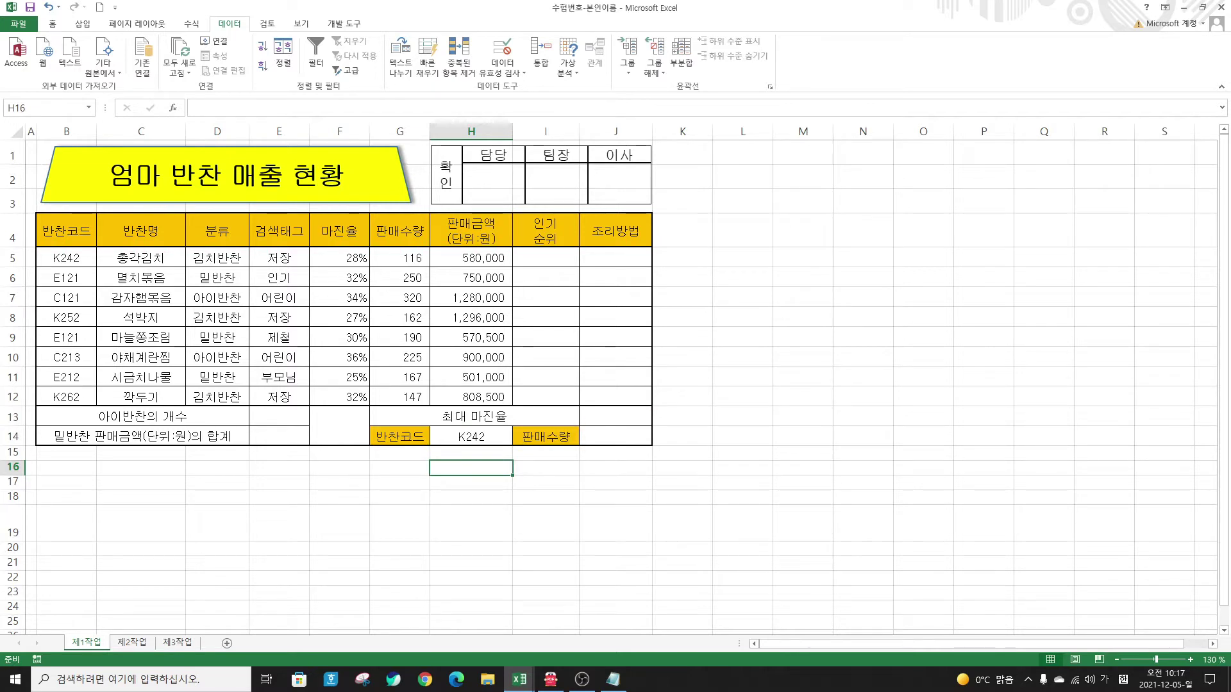
Step: Apply the custom number format #,##0"개" to the sales quantities in G5:G12 and align them right
{"action": "left_click_drag", "start_coordinate": [394, 263], "coordinate": [401, 400]}
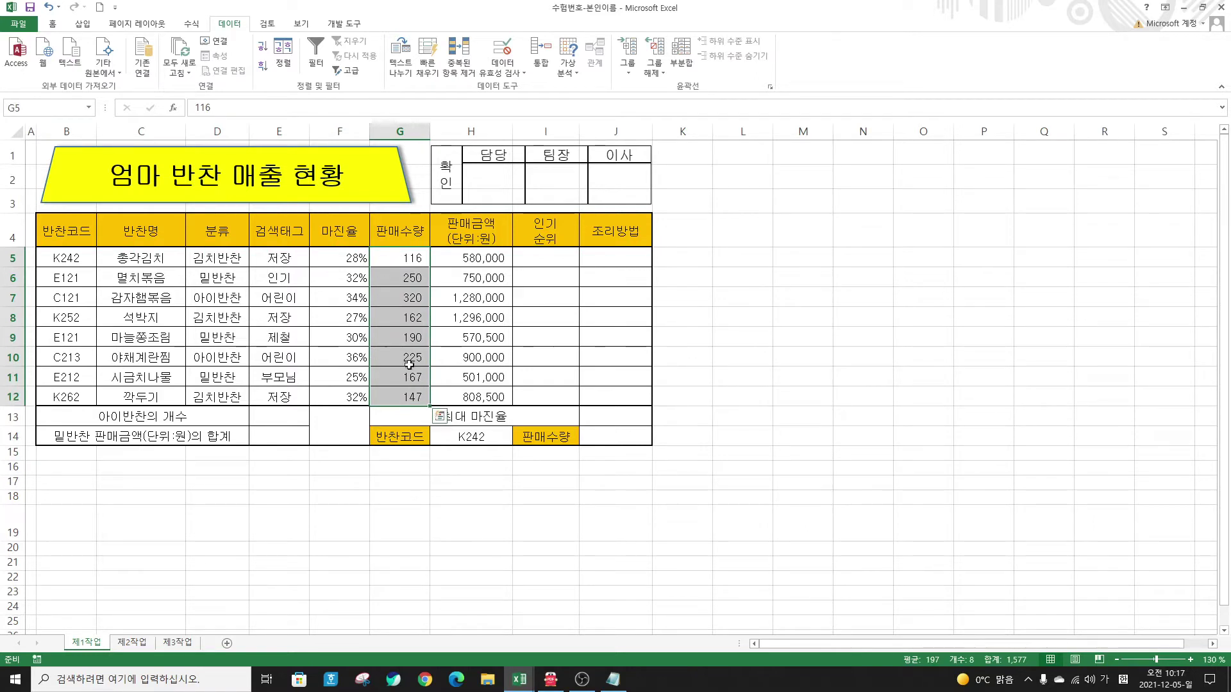
{"action": "right_click", "coordinate": [395, 261]}
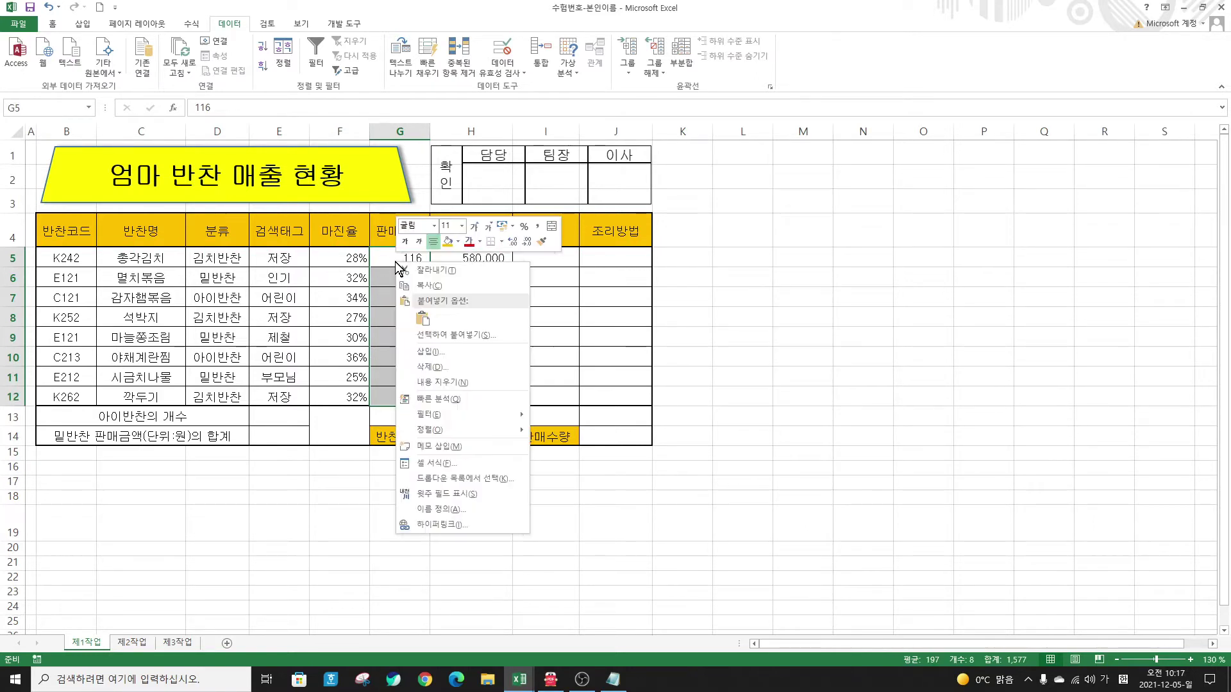
{"action": "left_click", "coordinate": [428, 464]}
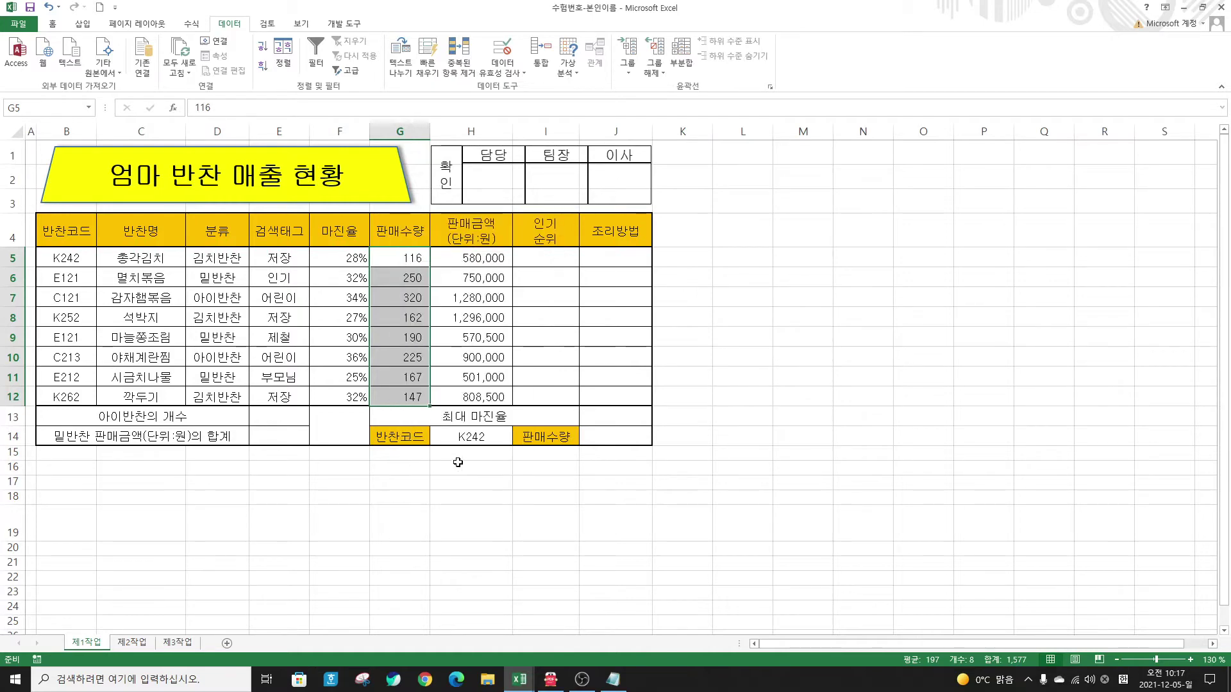
{"action": "left_click_drag", "start_coordinate": [434, 290], "coordinate": [666, 109]}
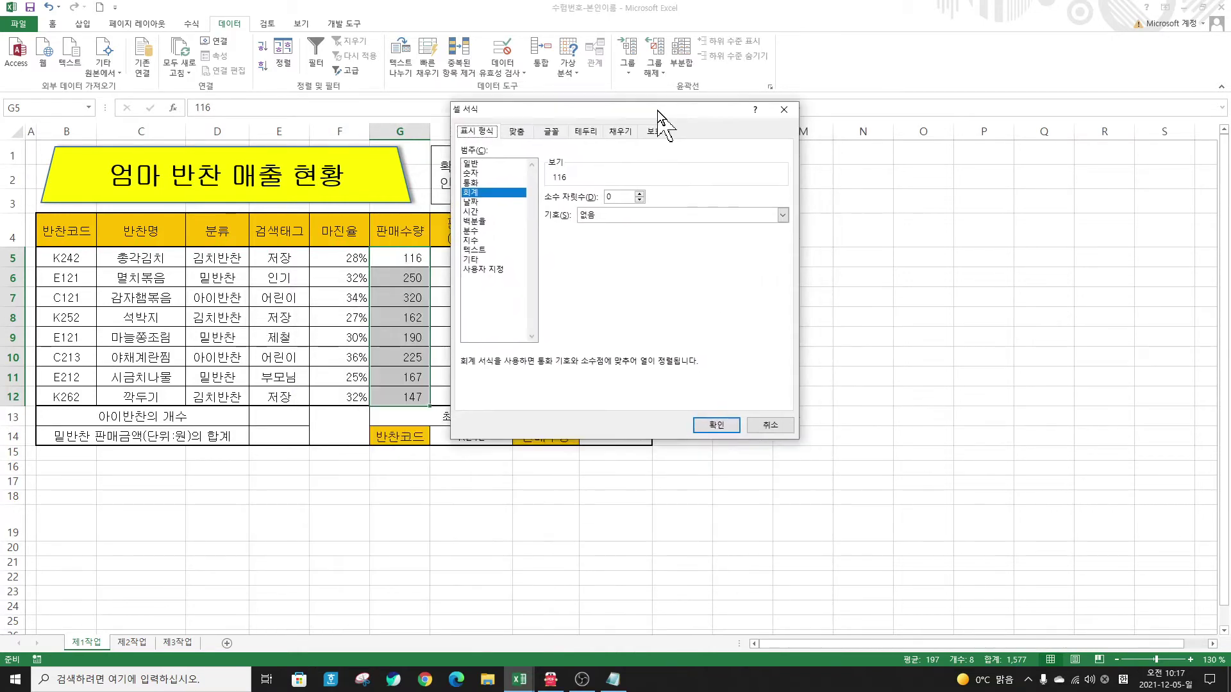
{"action": "left_click", "coordinate": [487, 269]}
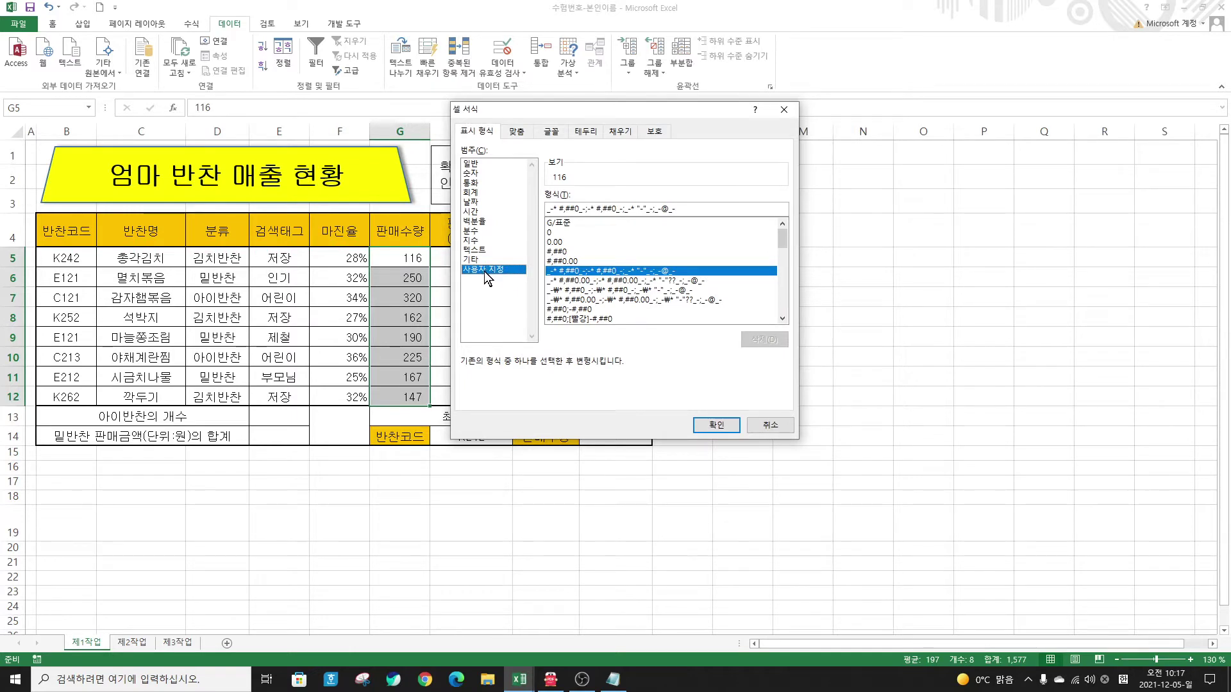
{"action": "left_click", "coordinate": [552, 251]}
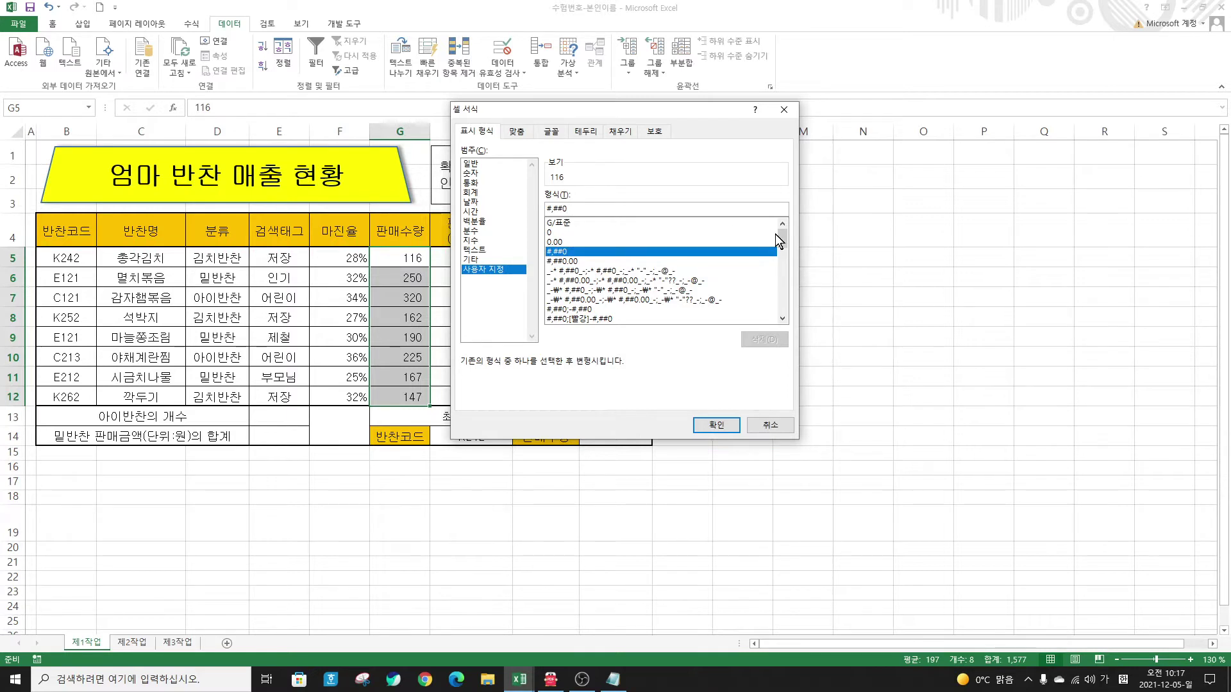
{"action": "type", "text": "\"개"}
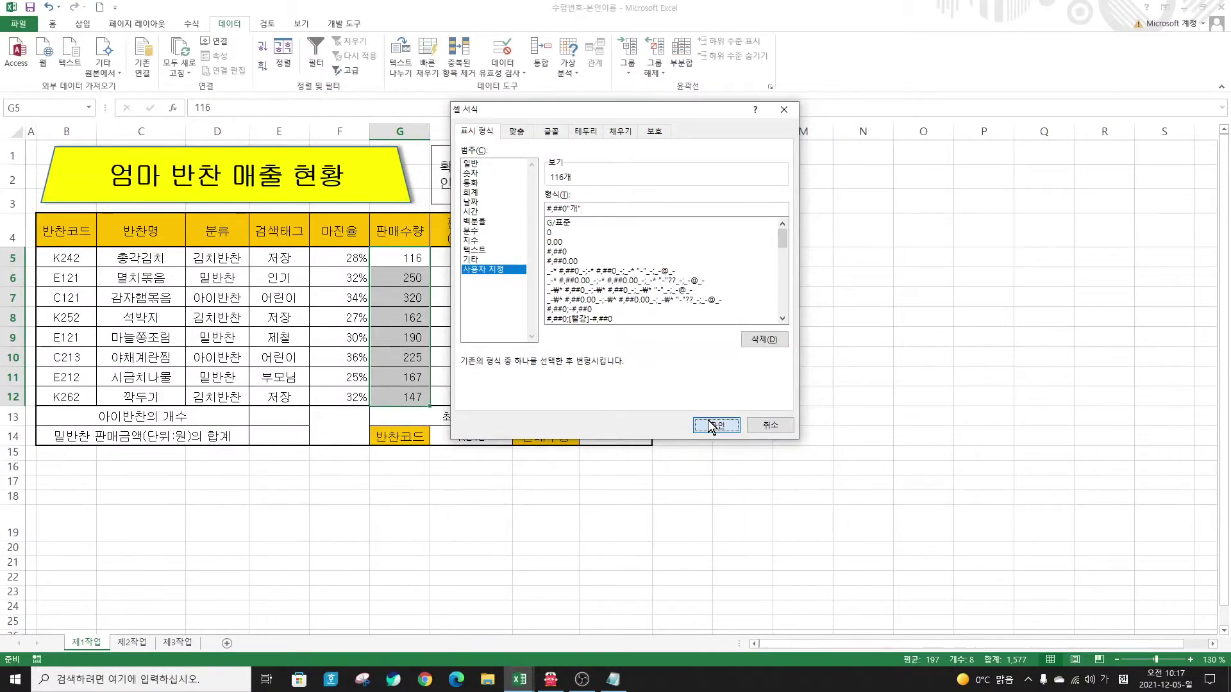
{"action": "left_click", "coordinate": [857, 680]}
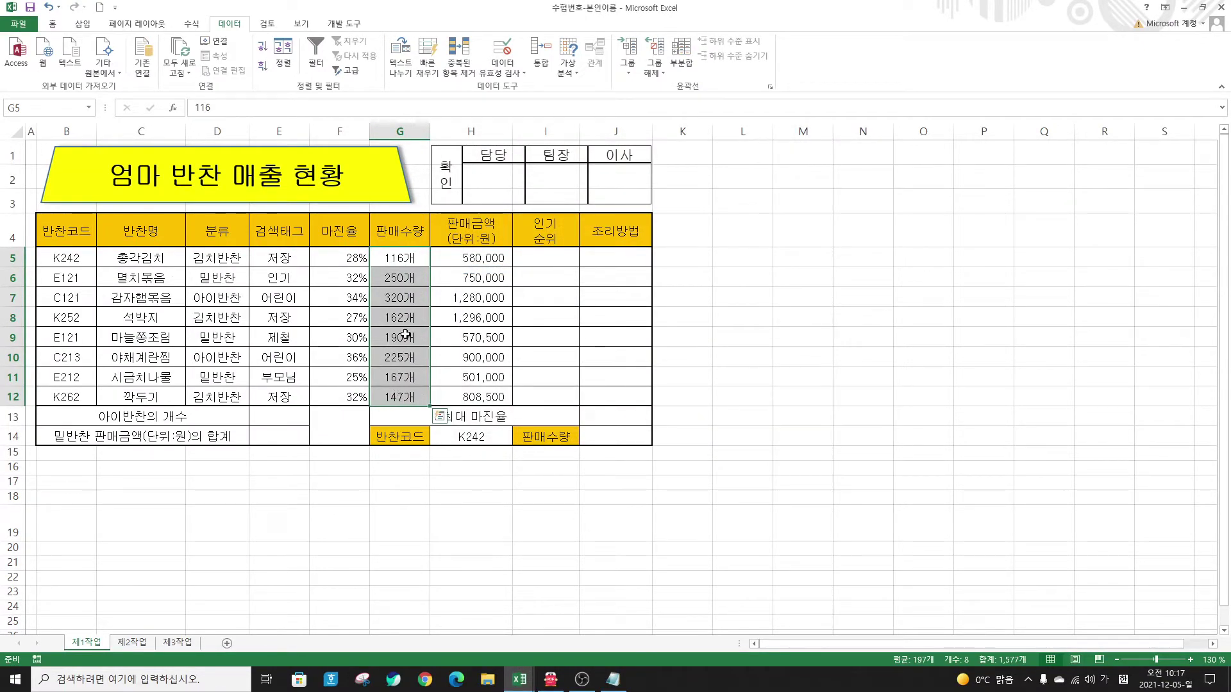
{"action": "left_click", "coordinate": [52, 24]}
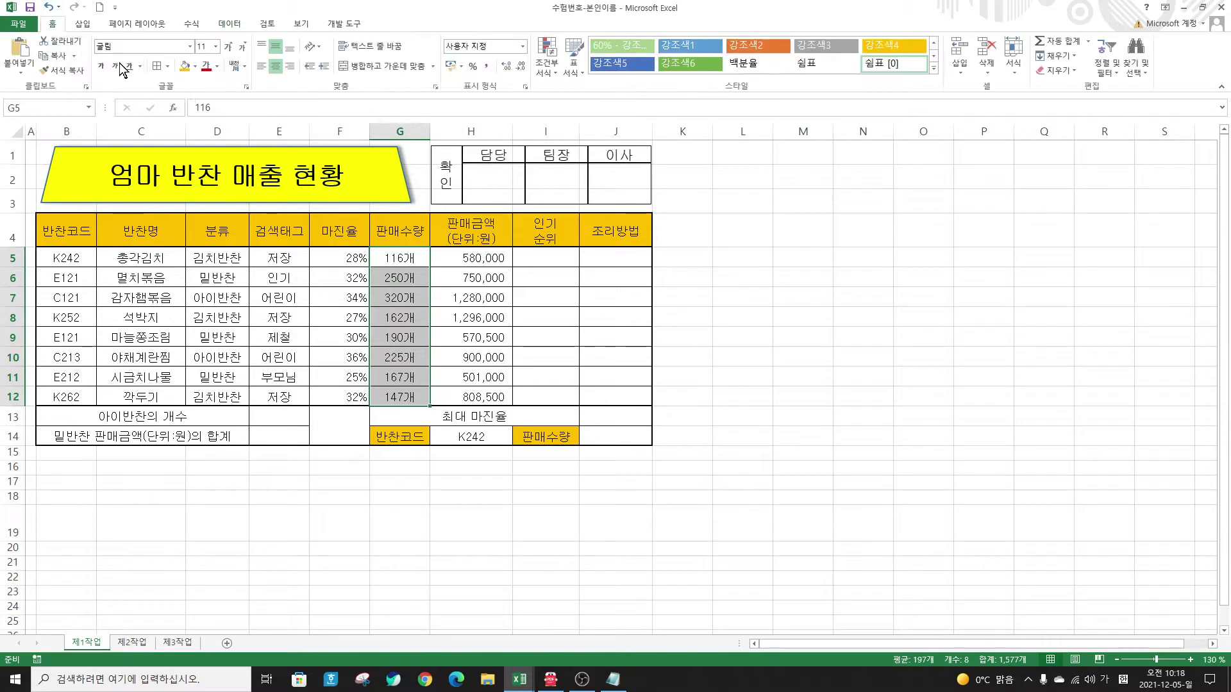
{"action": "left_click", "coordinate": [289, 71]}
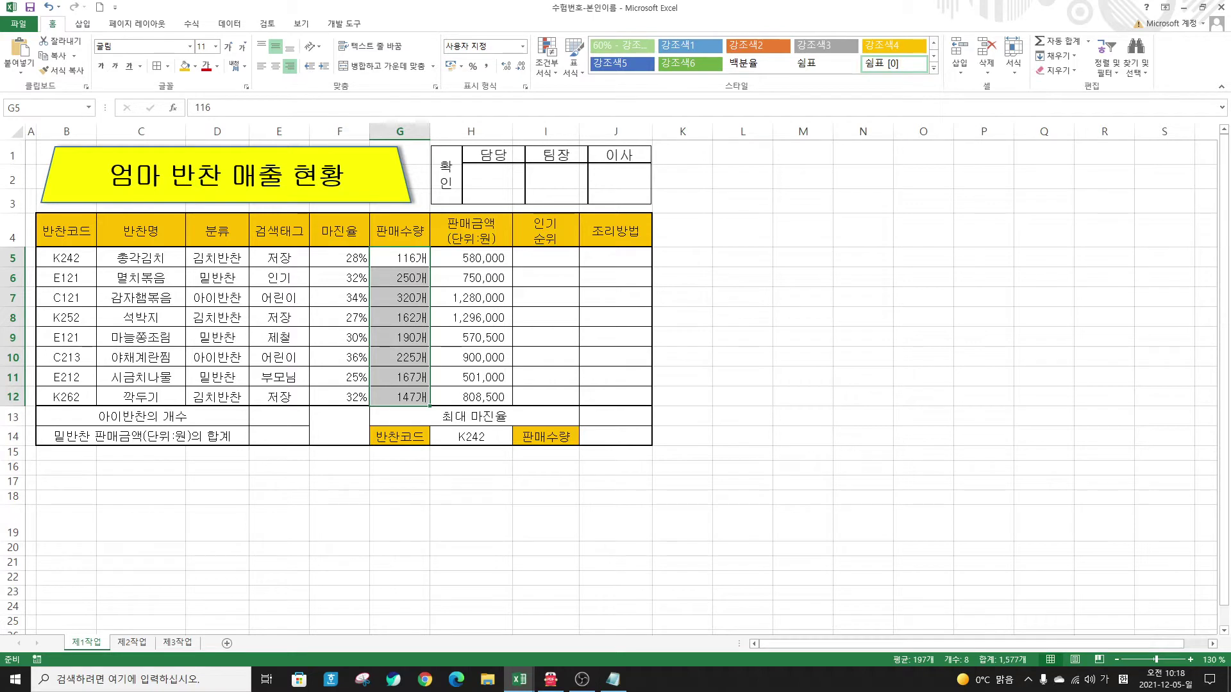
Step: Define the name 마진율 for the range F5:F12 and check it in the Name Manager
{"action": "left_click_drag", "start_coordinate": [331, 256], "coordinate": [334, 396]}
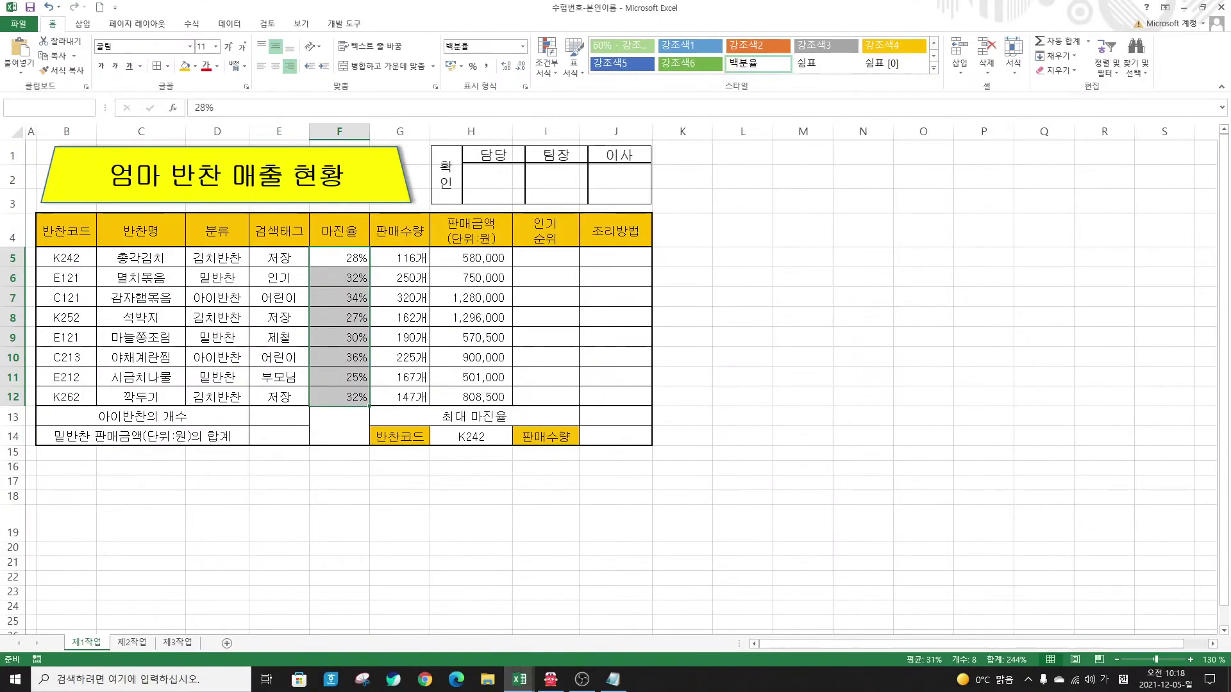
{"action": "type", "text": "마진율"}
{"action": "key", "text": "Return"}
{"action": "left_click", "coordinate": [192, 23]}
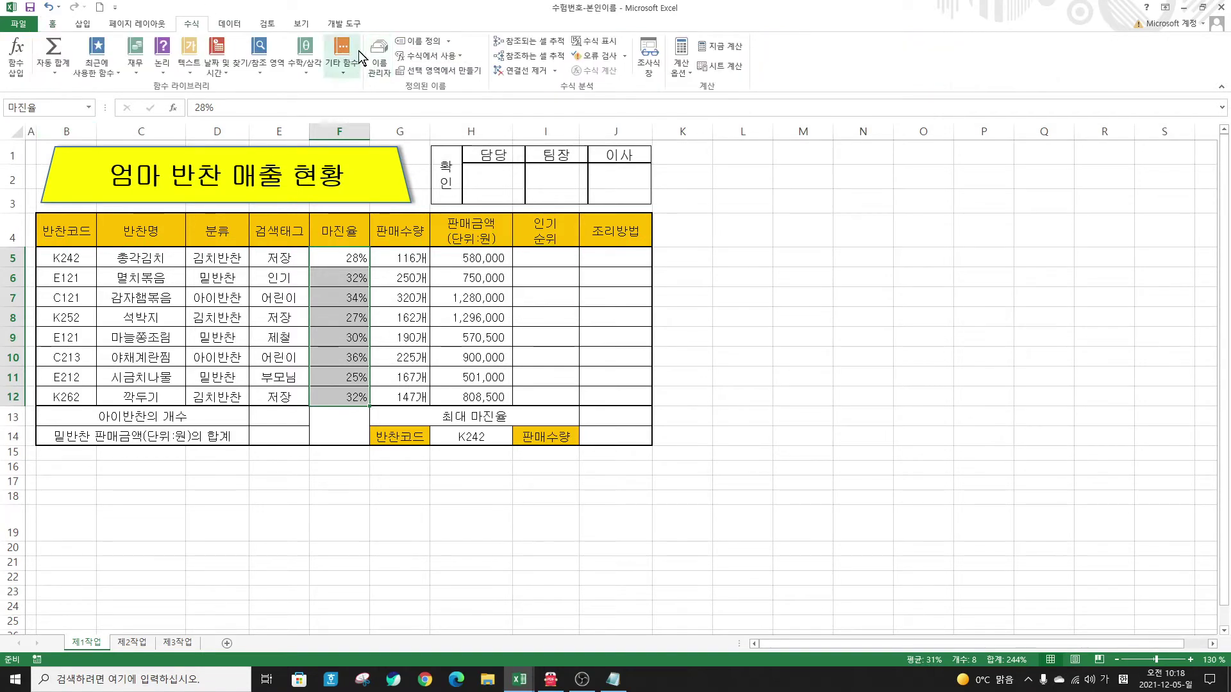
{"action": "left_click", "coordinate": [379, 57]}
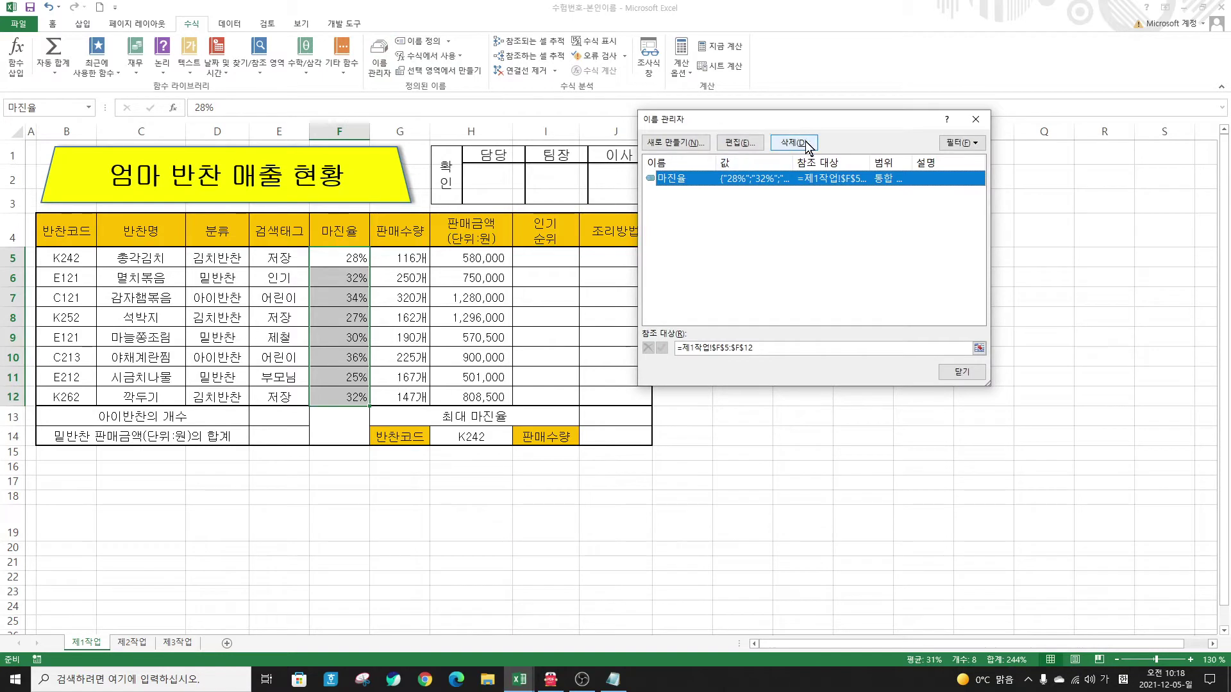
{"action": "left_click", "coordinate": [979, 121]}
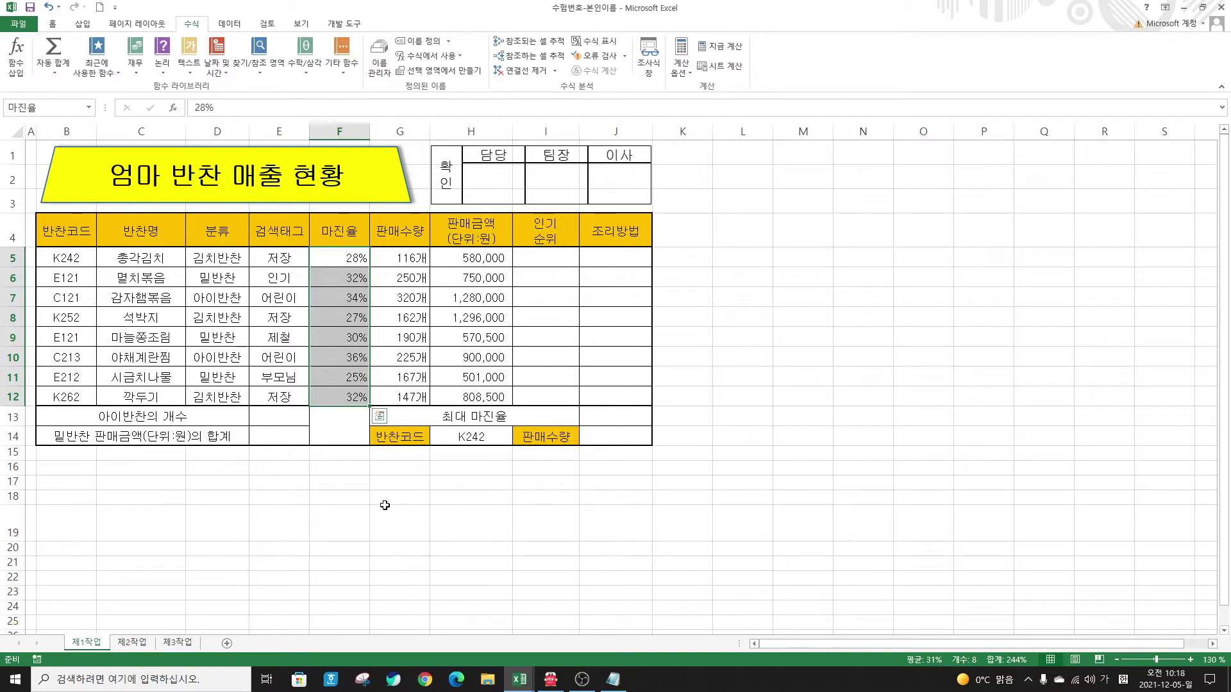
Step: Add both diagonal borders to the merged cell F13:F14 so that they form an X
{"action": "left_click", "coordinate": [329, 431]}
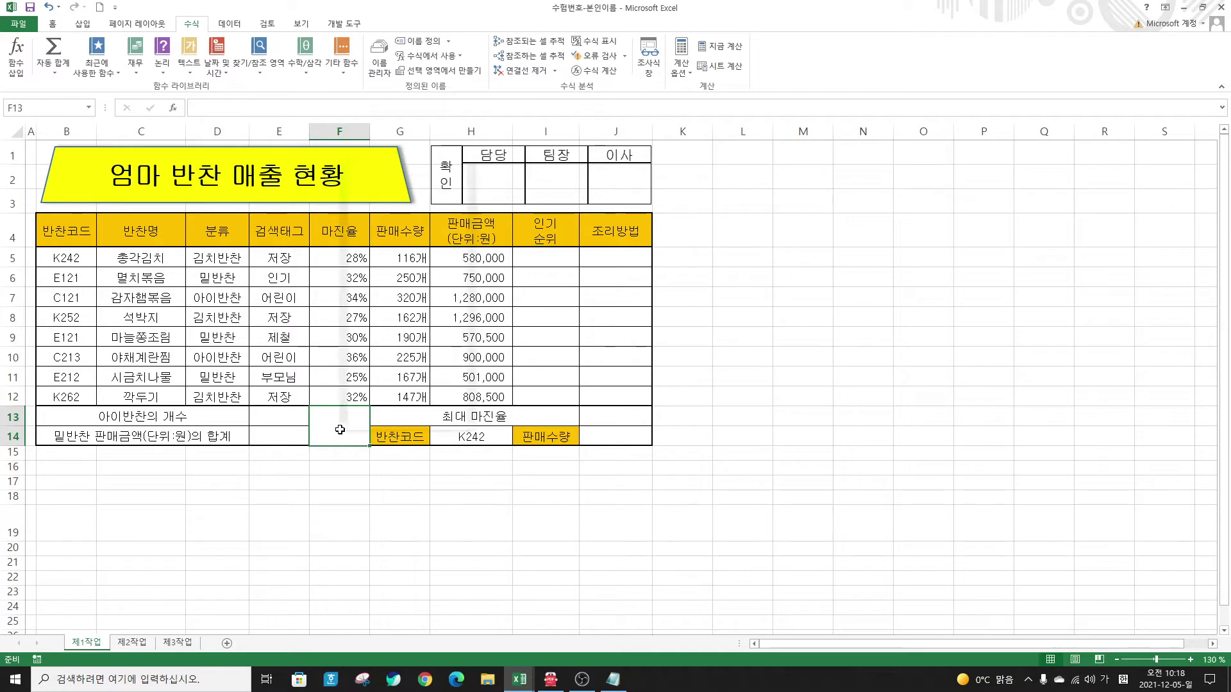
{"action": "right_click", "coordinate": [340, 429]}
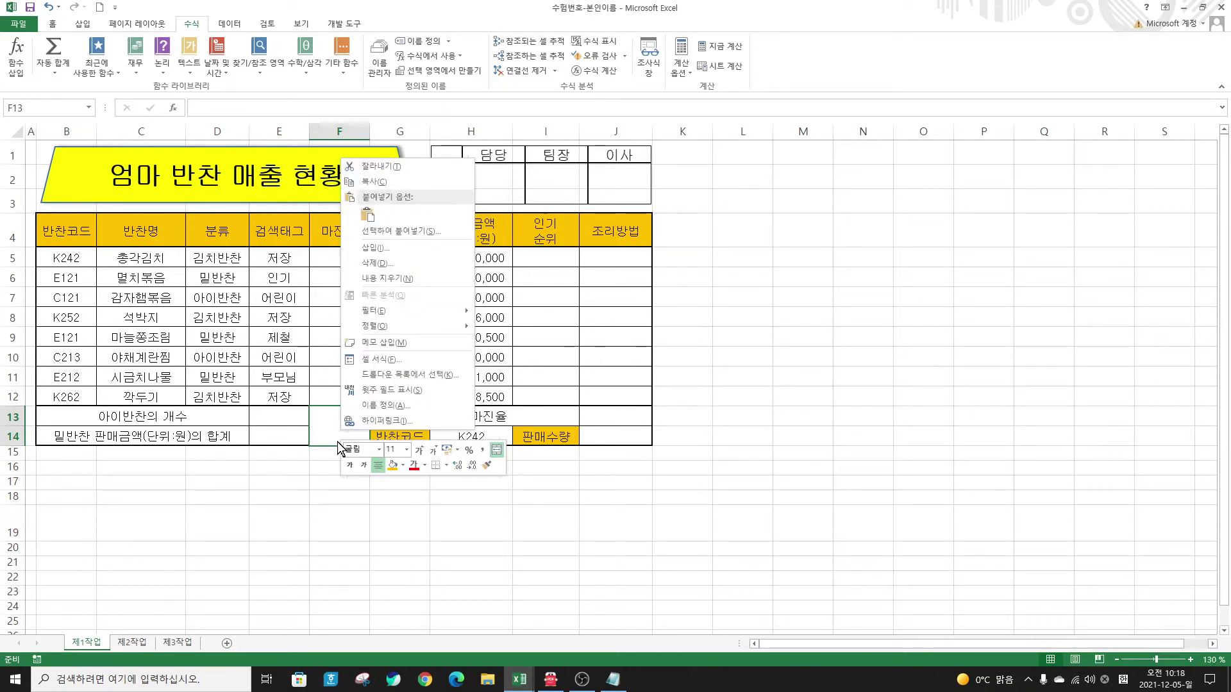
{"action": "left_click", "coordinate": [447, 465]}
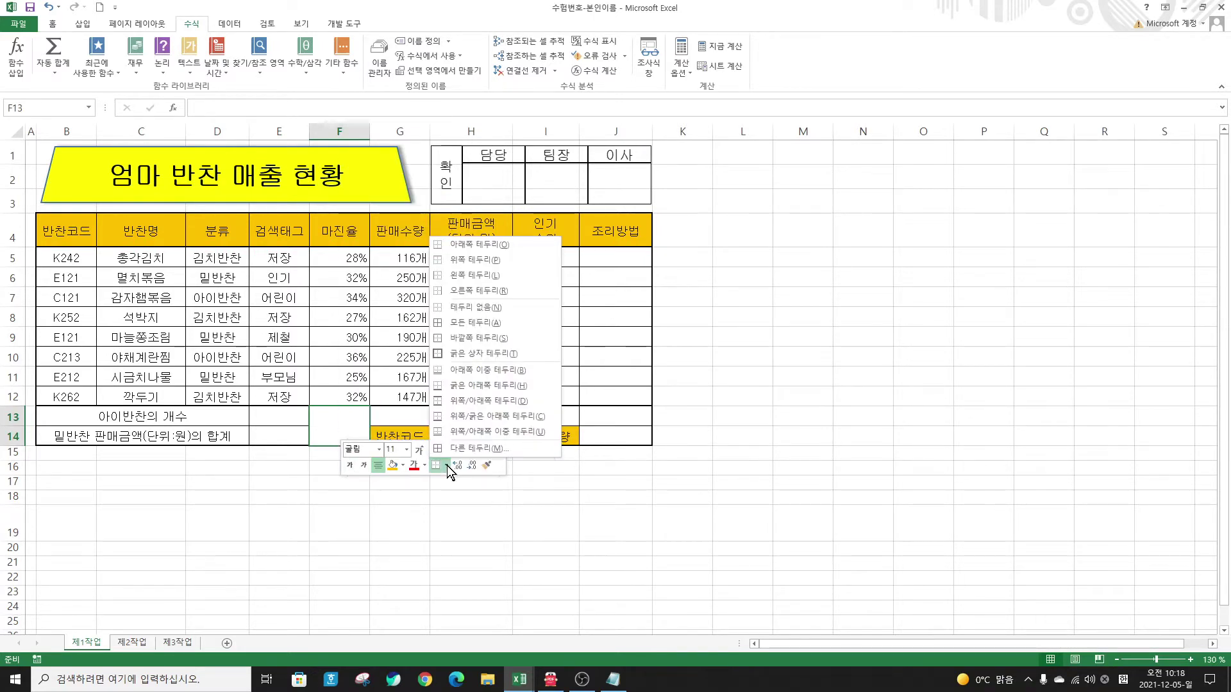
{"action": "left_click", "coordinate": [485, 449]}
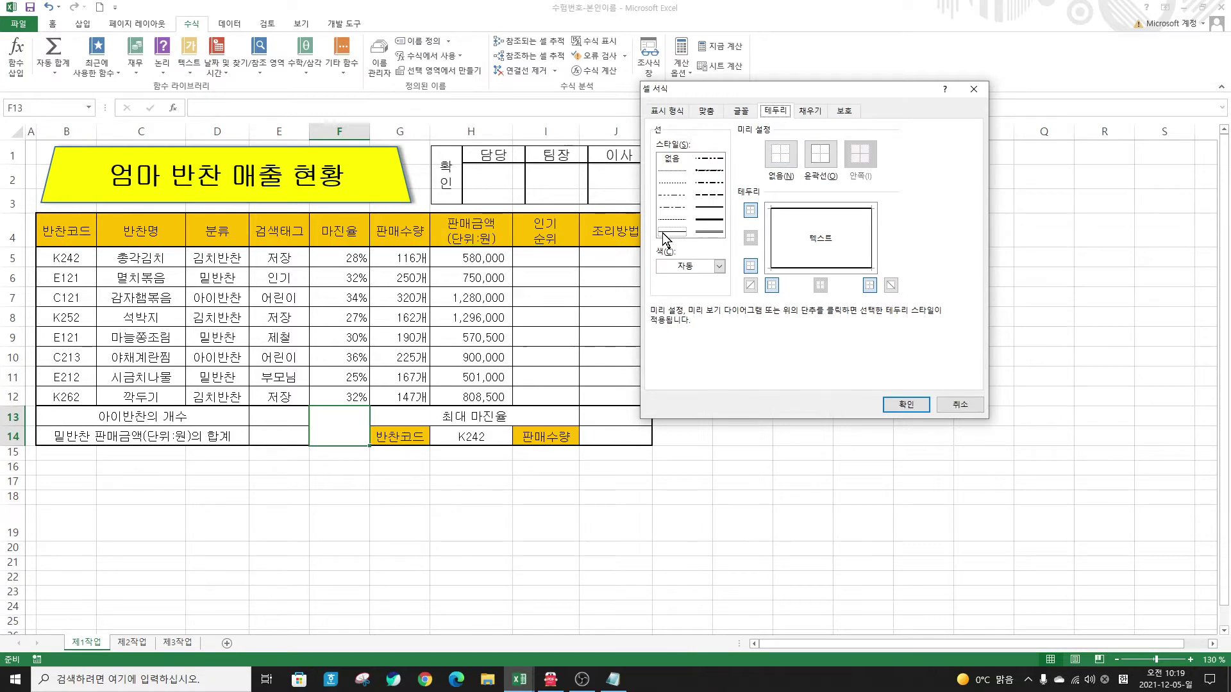
{"action": "left_click", "coordinate": [750, 285]}
{"action": "left_click", "coordinate": [891, 285]}
{"action": "left_click", "coordinate": [713, 232]}
{"action": "left_click", "coordinate": [906, 406]}
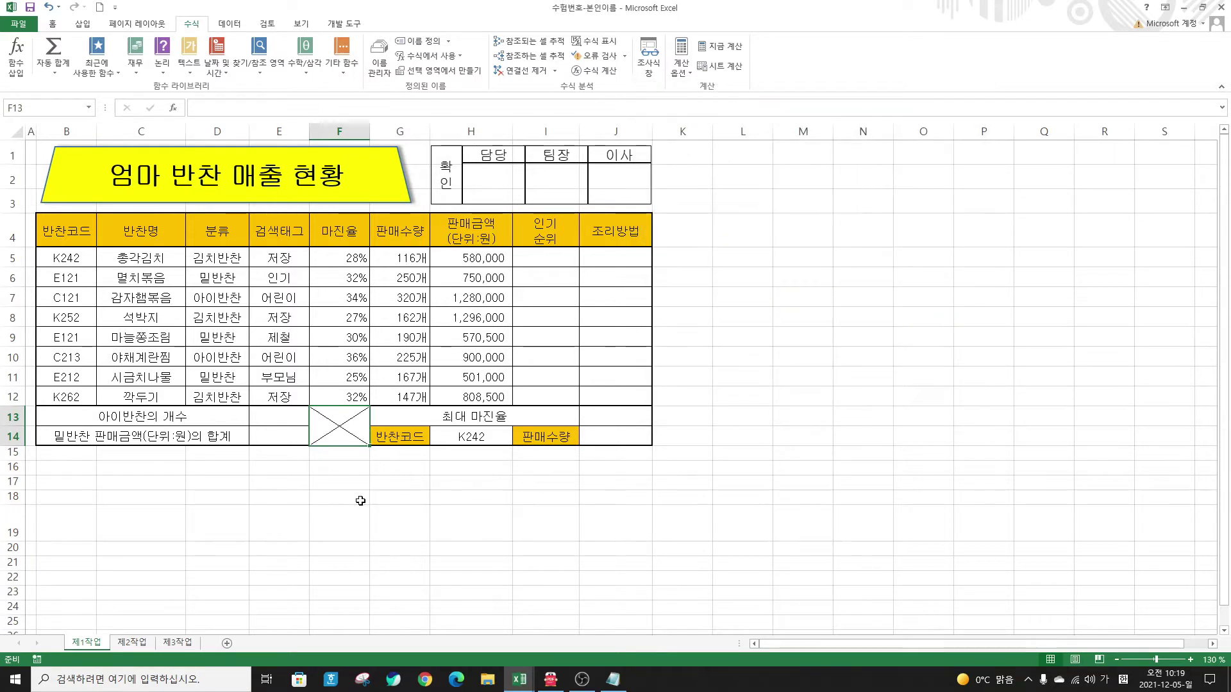
{"action": "left_click", "coordinate": [349, 467]}
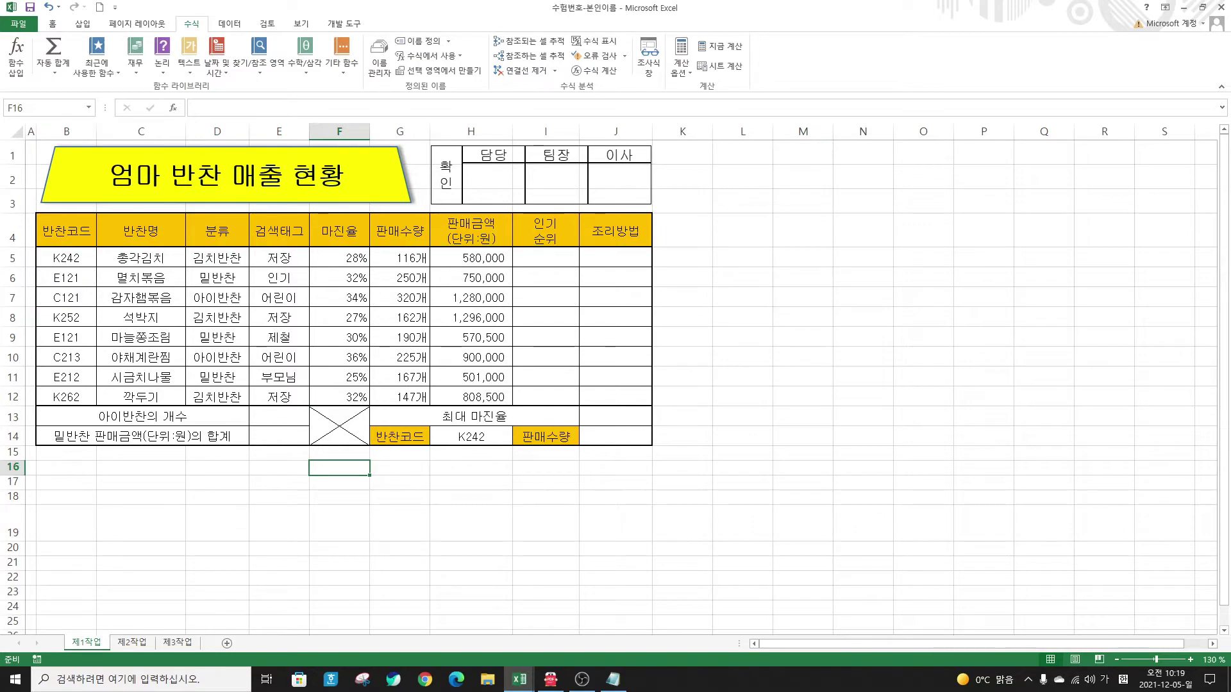
Step: Review the function requirements (1) to (7) in the exam paper GE09-11A.pdf, and move its window clear of the Excel sheet
{"action": "left_click", "coordinate": [550, 680]}
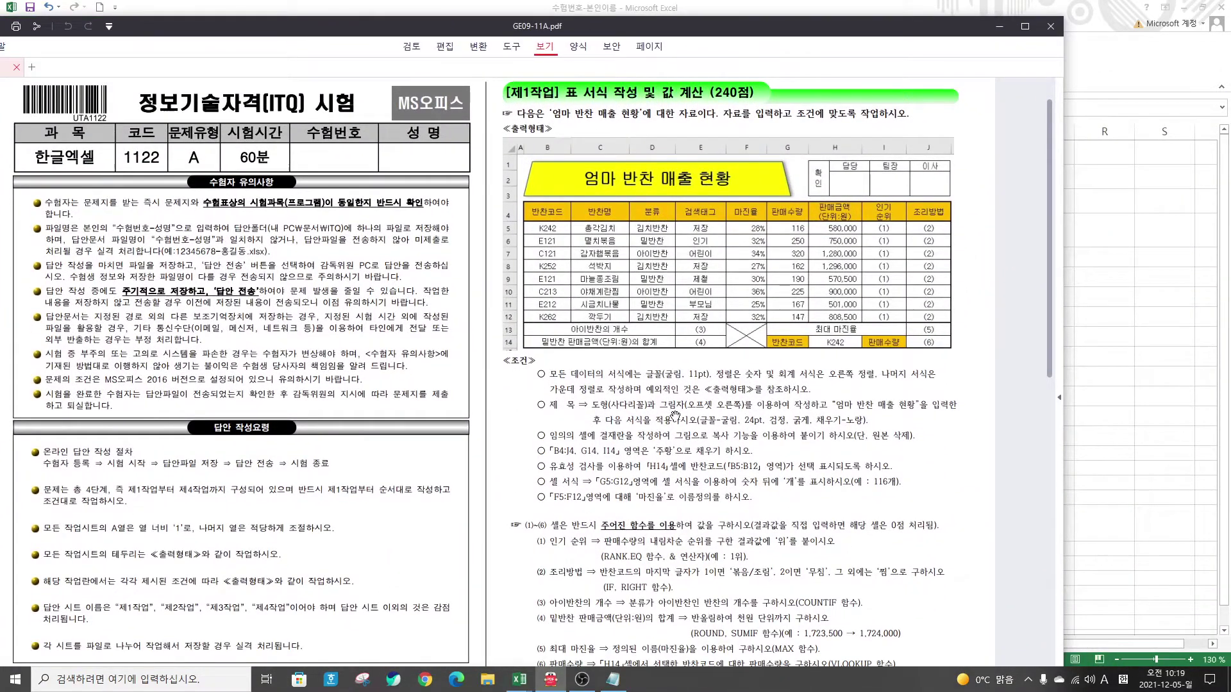
{"action": "left_click_drag", "start_coordinate": [712, 522], "coordinate": [719, 378]}
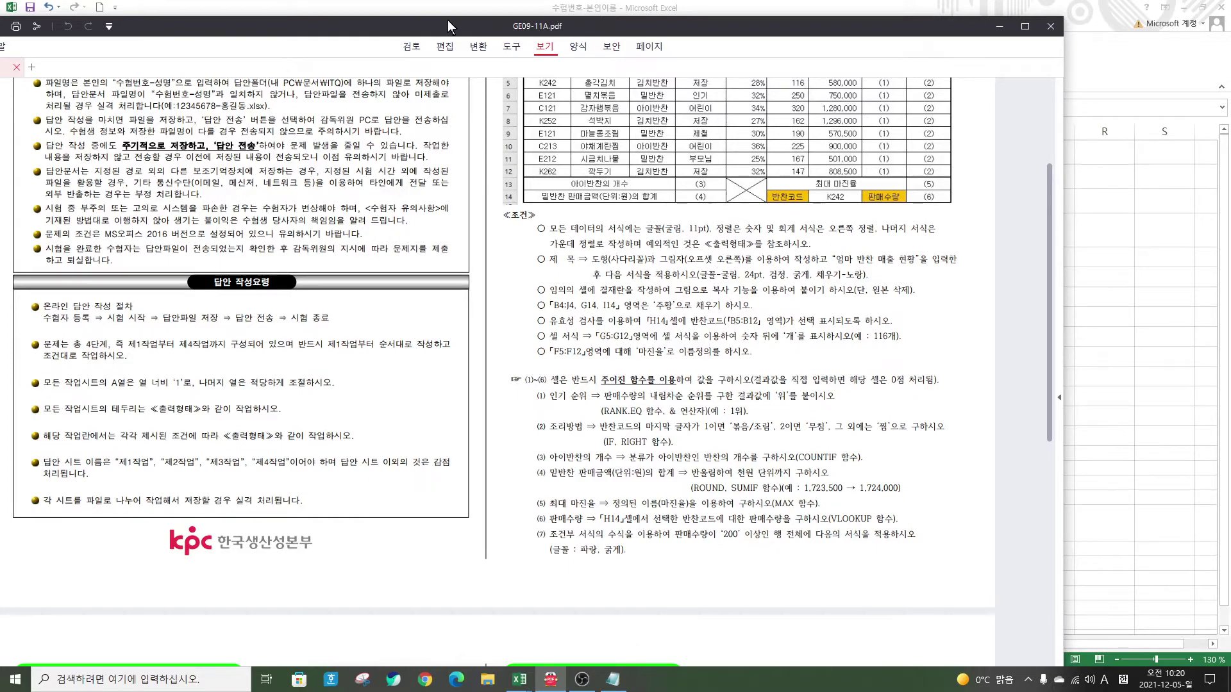
{"action": "left_click_drag", "start_coordinate": [415, 25], "coordinate": [1205, 108]}
{"action": "left_click_drag", "start_coordinate": [1034, 108], "coordinate": [1226, 108]}
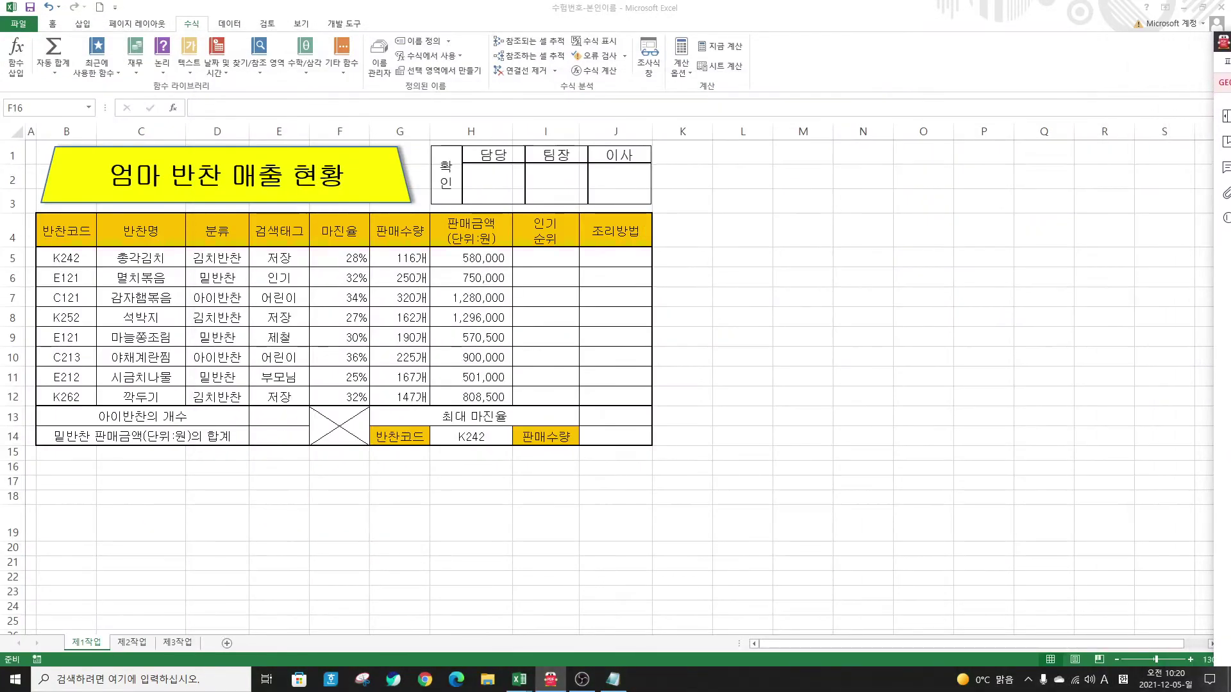
Step: Start a RANK.EQ function in I5 with its arguments dialog open and set G5 as the number to rank
{"action": "left_click", "coordinate": [543, 256]}
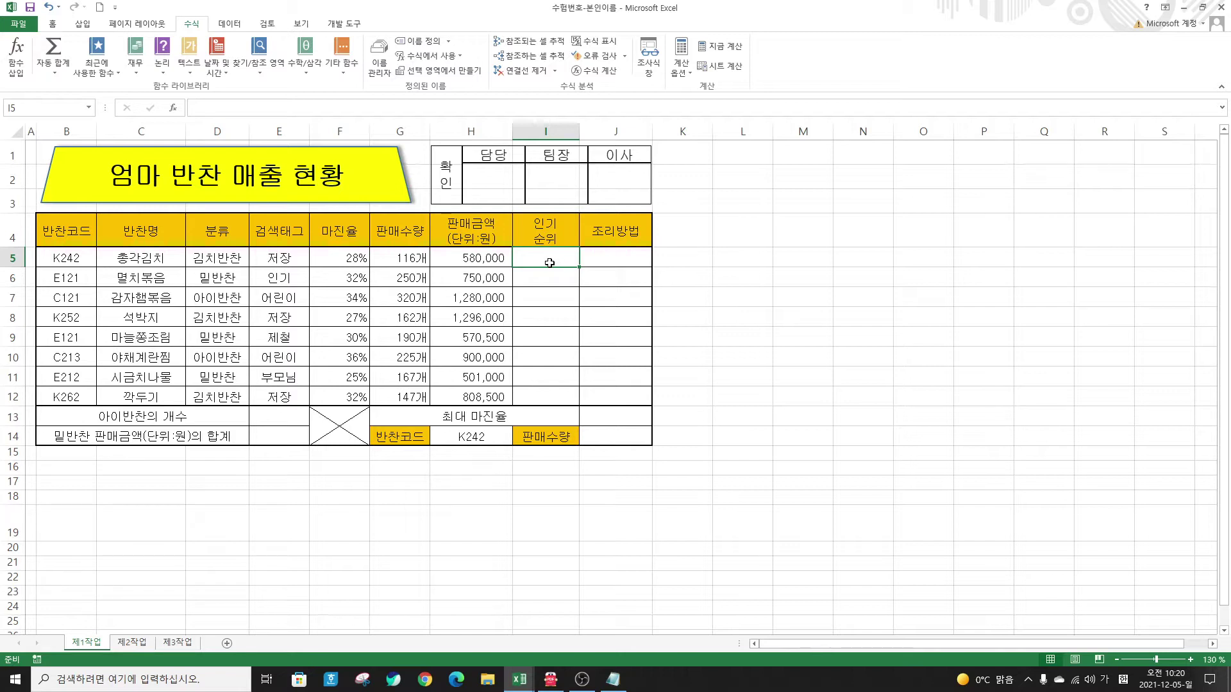
{"action": "type", "text": "="}
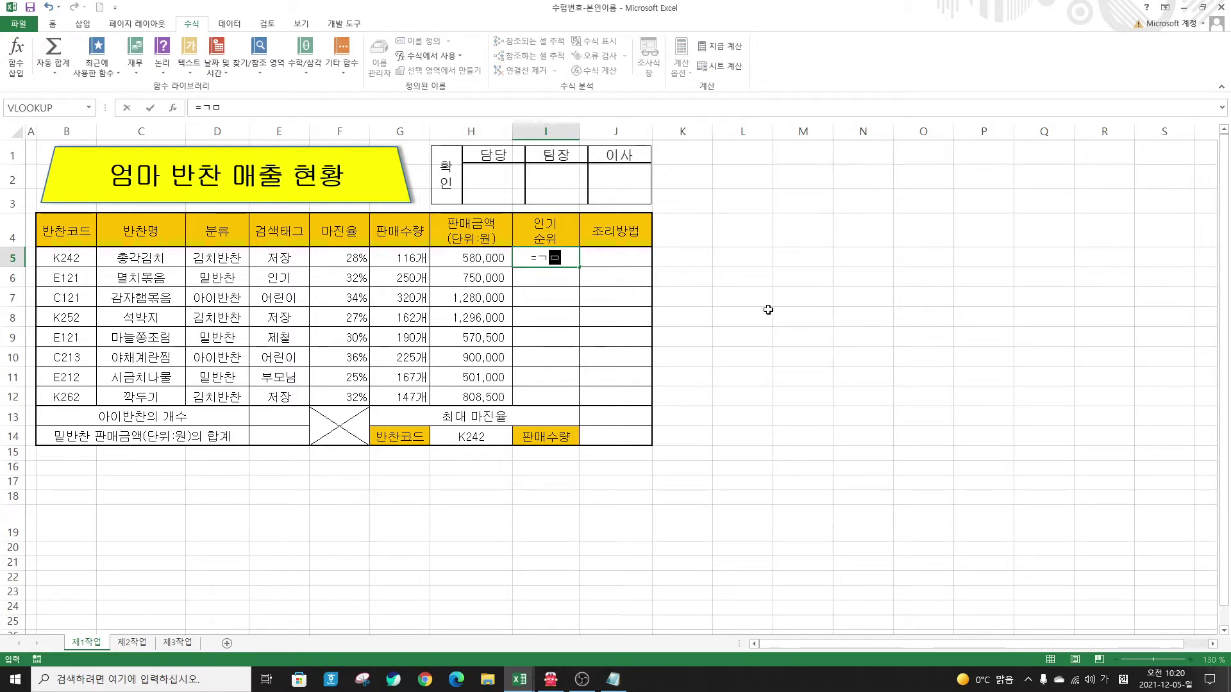
{"action": "type", "text": "ra"}
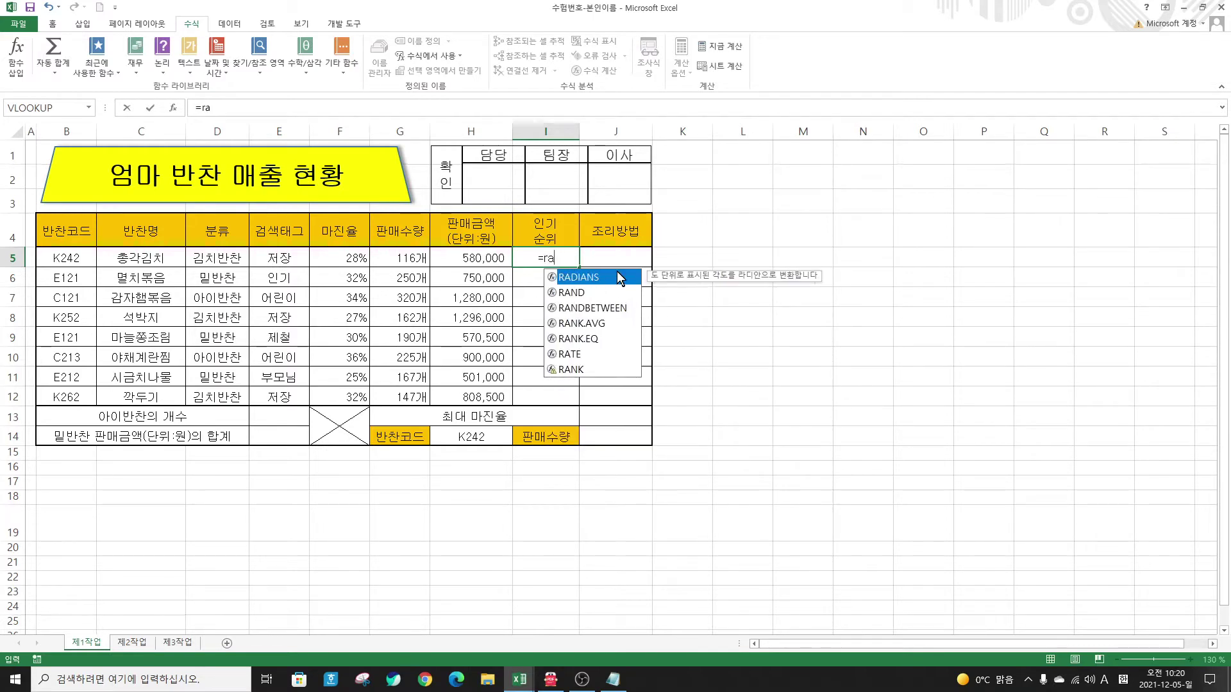
{"action": "double_click", "coordinate": [567, 338]}
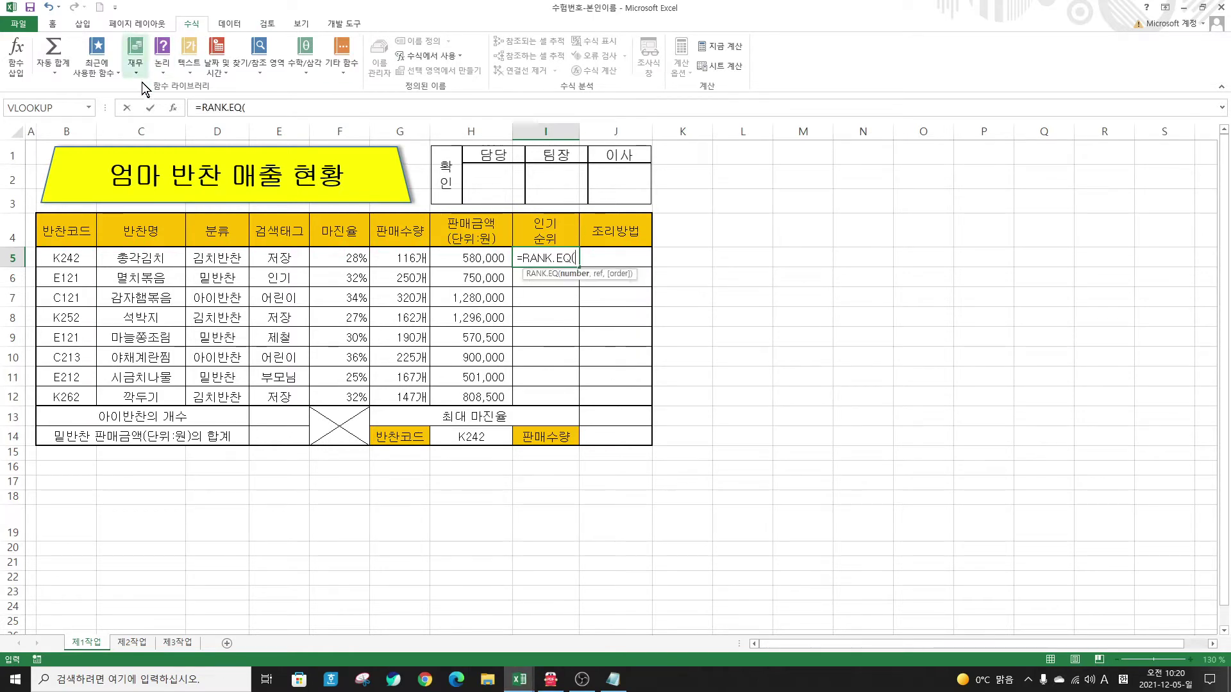
{"action": "left_click", "coordinate": [173, 108]}
{"action": "left_click_drag", "start_coordinate": [704, 160], "coordinate": [654, 195]}
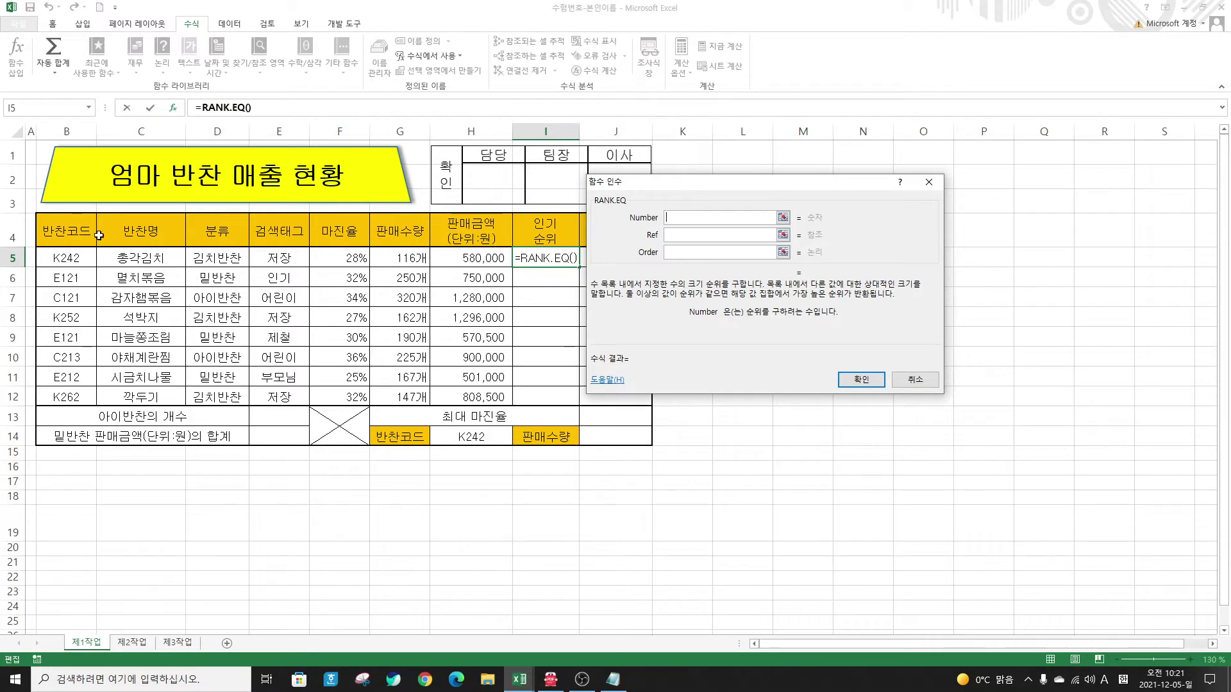
{"action": "left_click", "coordinate": [410, 258]}
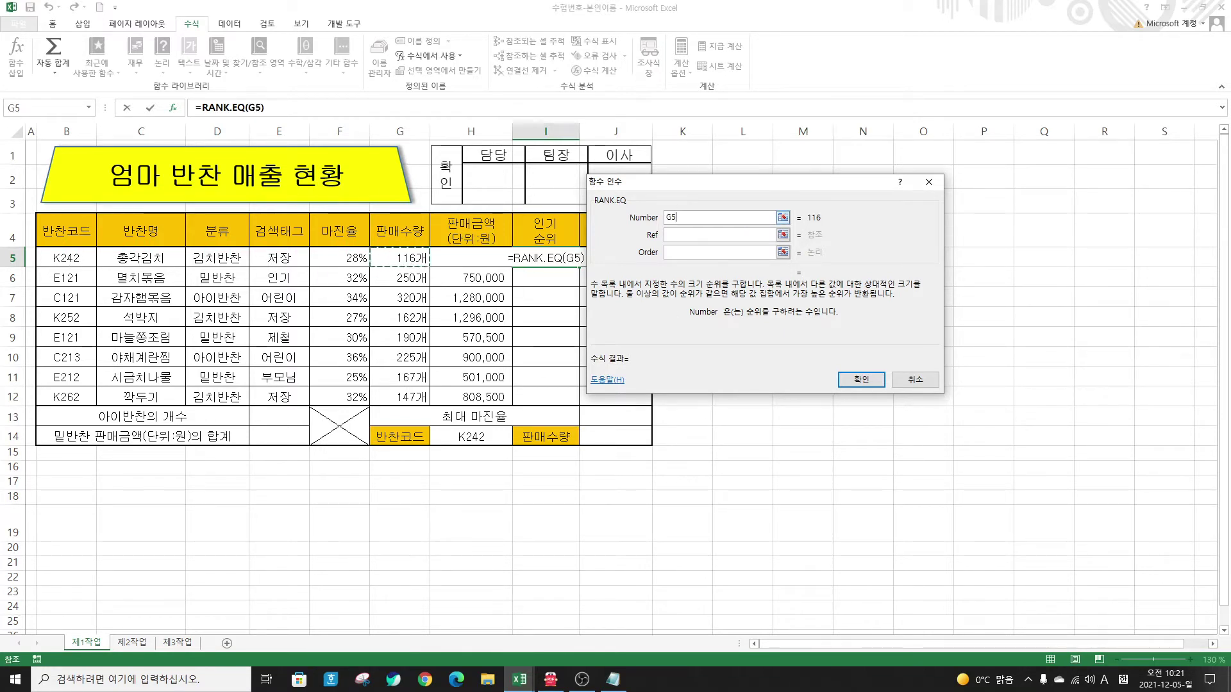
{"action": "key", "text": "Tab"}
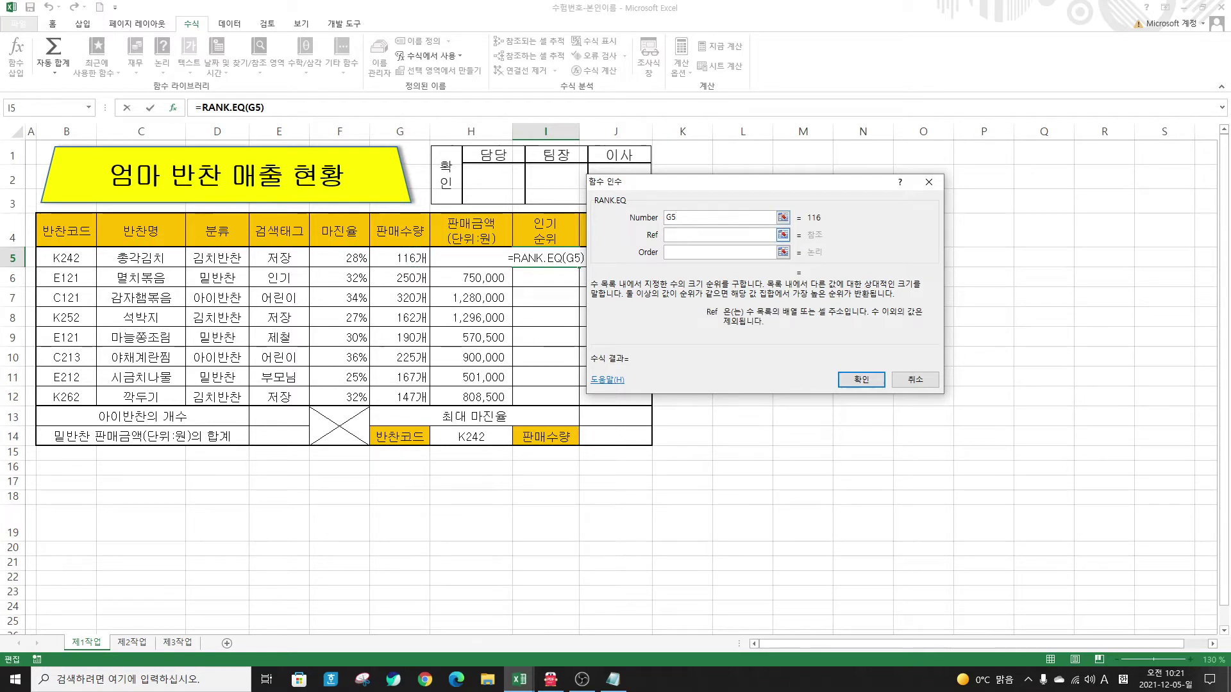
Step: Complete the RANK.EQ function in I5 with the absolute reference $G$5:$G$12 and order 0
{"action": "left_click_drag", "start_coordinate": [662, 188], "coordinate": [607, 226]}
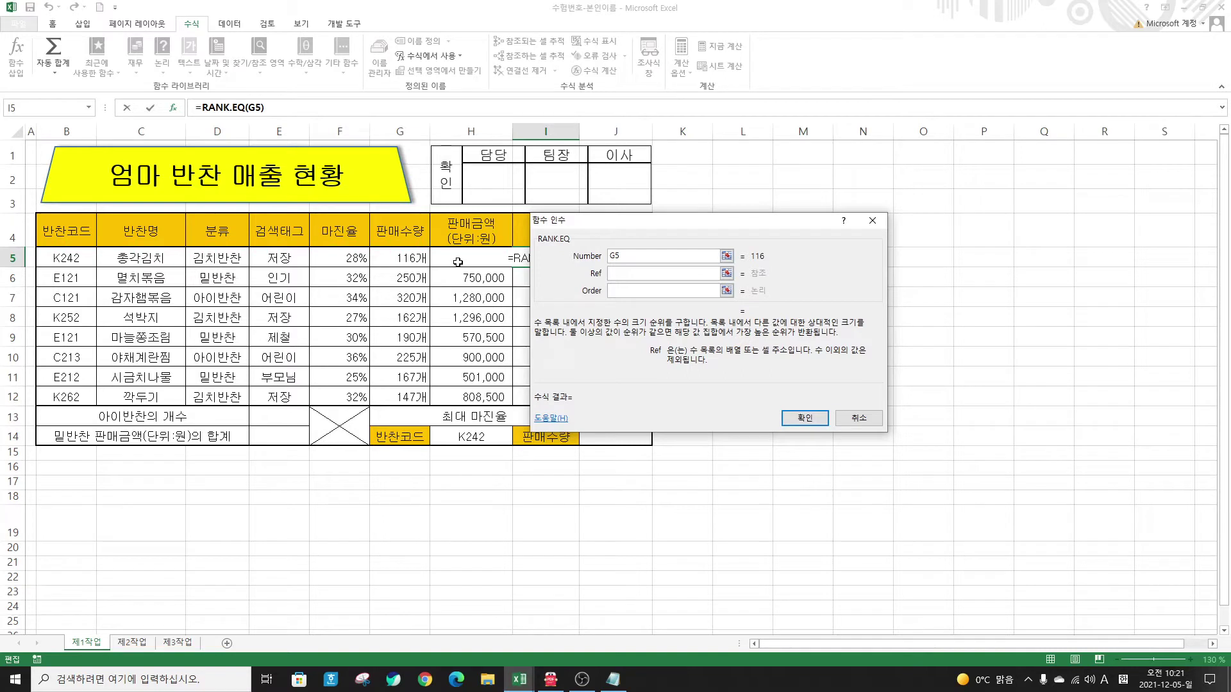
{"action": "left_click_drag", "start_coordinate": [416, 259], "coordinate": [418, 400]}
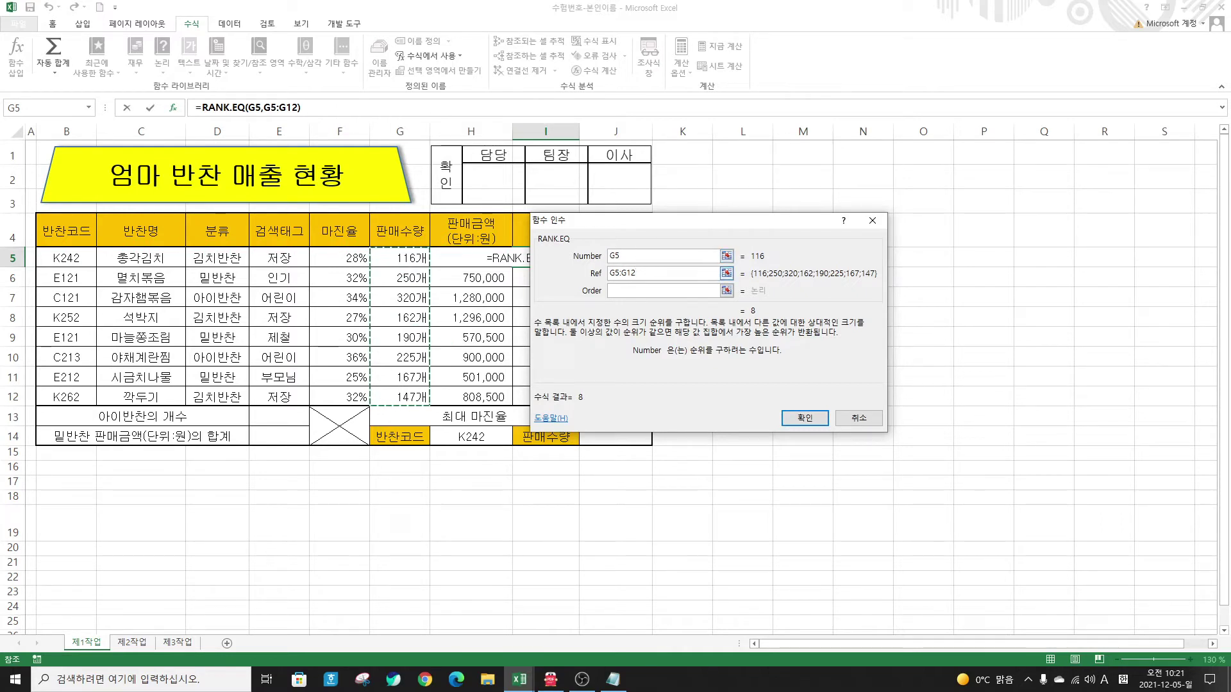
{"action": "double_click", "coordinate": [621, 273]}
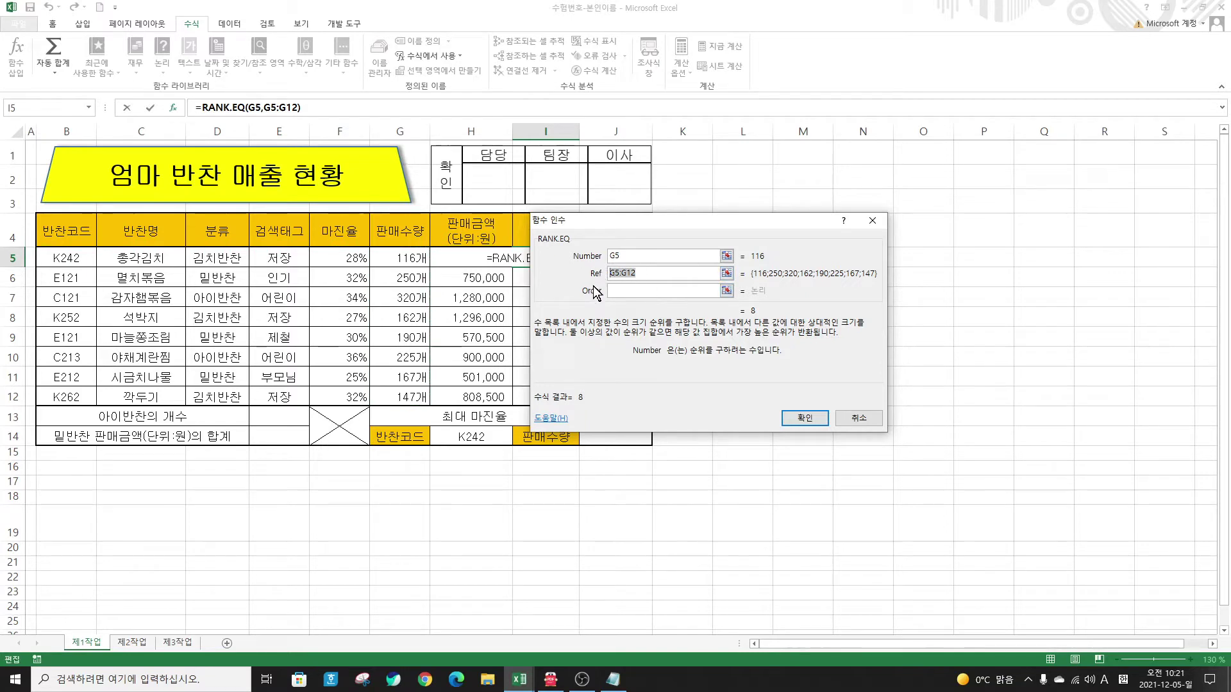
{"action": "key", "text": "F4"}
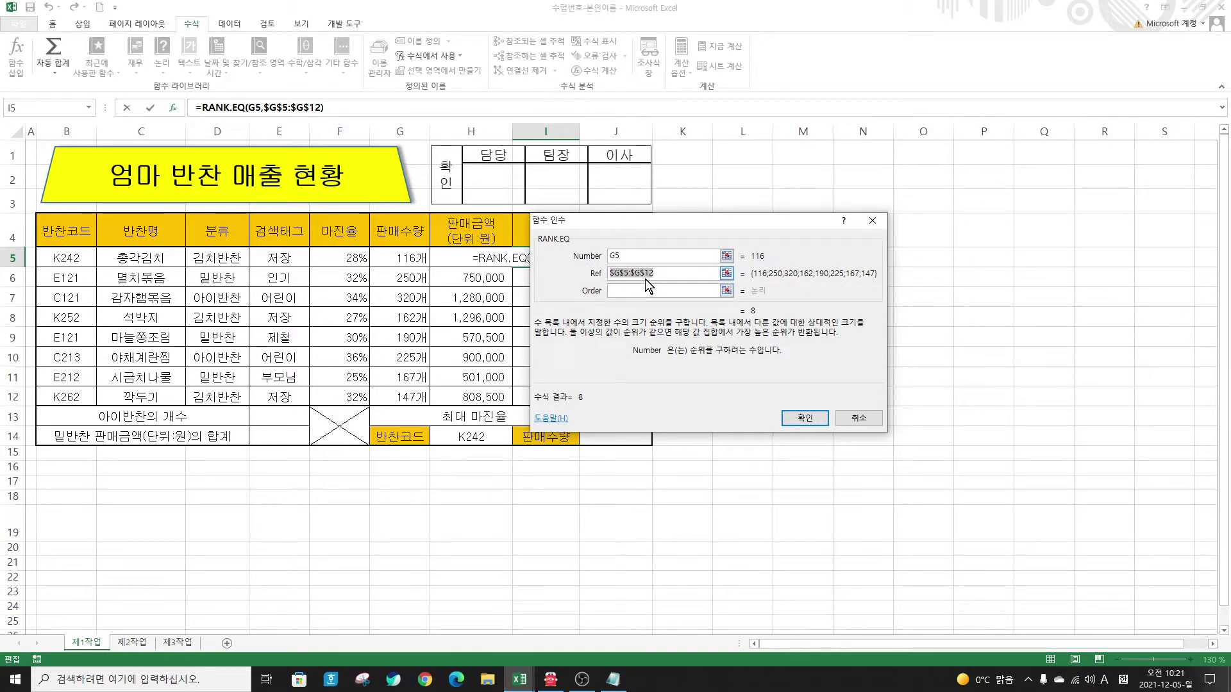
{"action": "left_click", "coordinate": [663, 290]}
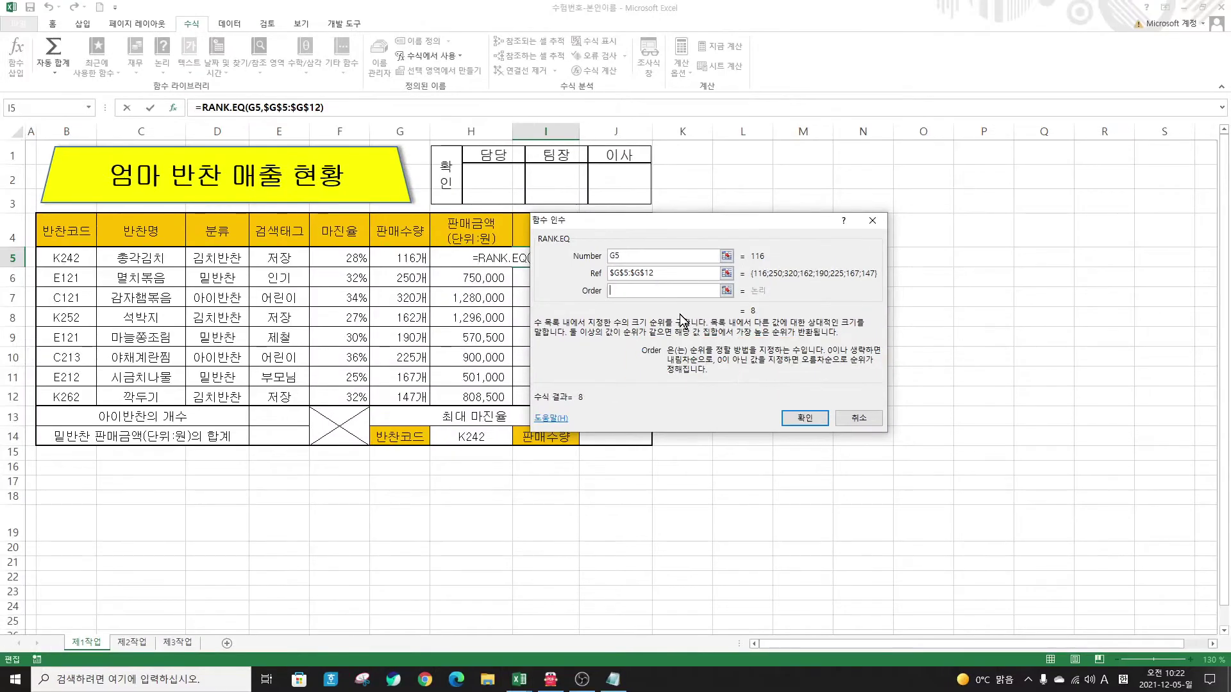
{"action": "type", "text": "0"}
{"action": "left_click", "coordinate": [805, 421]}
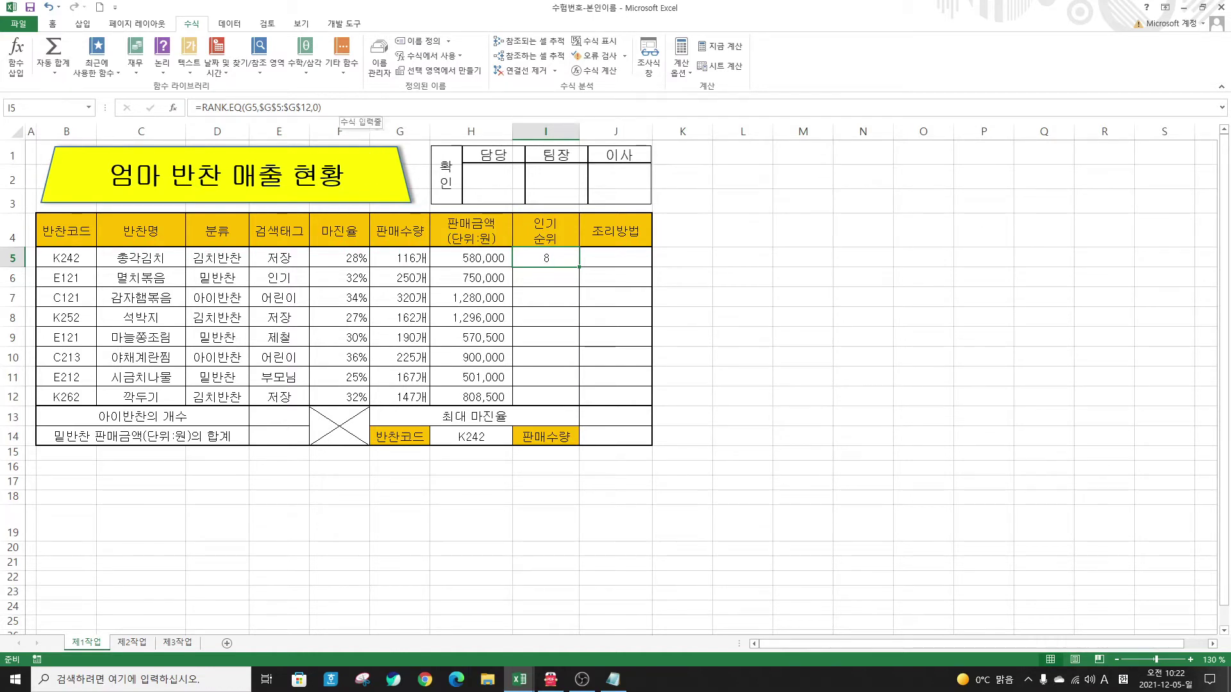
Step: Append &"위" to the end of the RANK.EQ formula in I5
{"action": "key", "text": "F2"}
{"action": "key", "text": "End"}
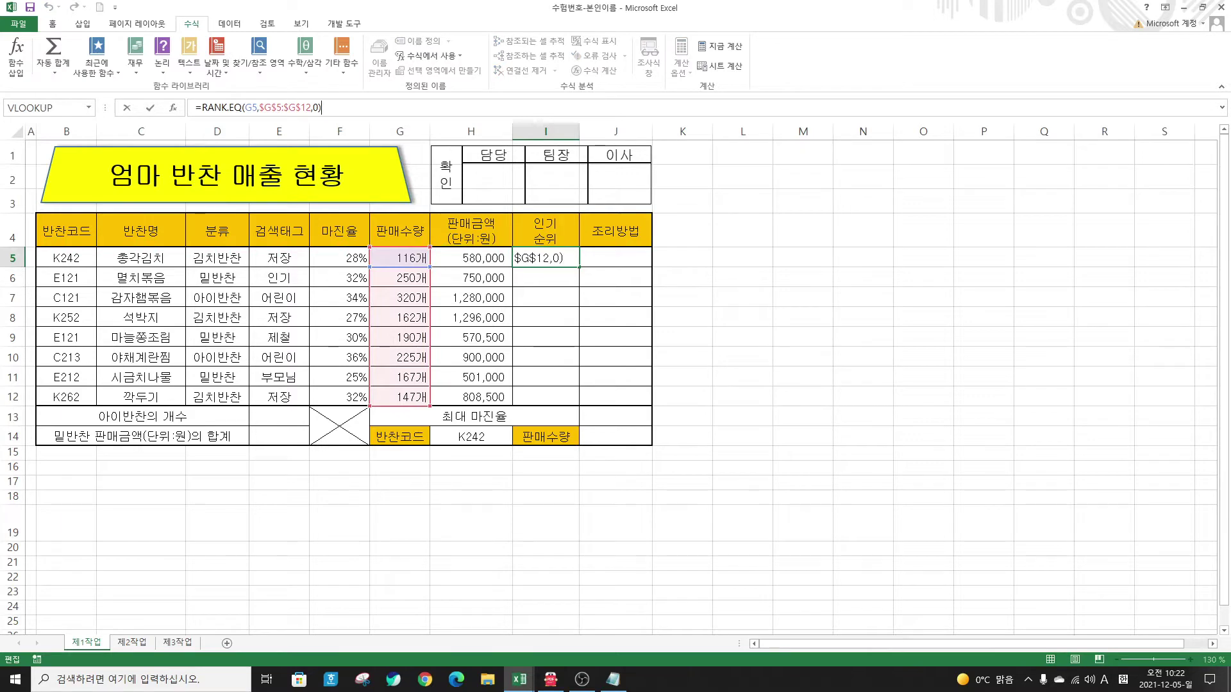
{"action": "type", "text": "&\""}
{"action": "key", "text": "Hangul"}
{"action": "type", "text": "위"}
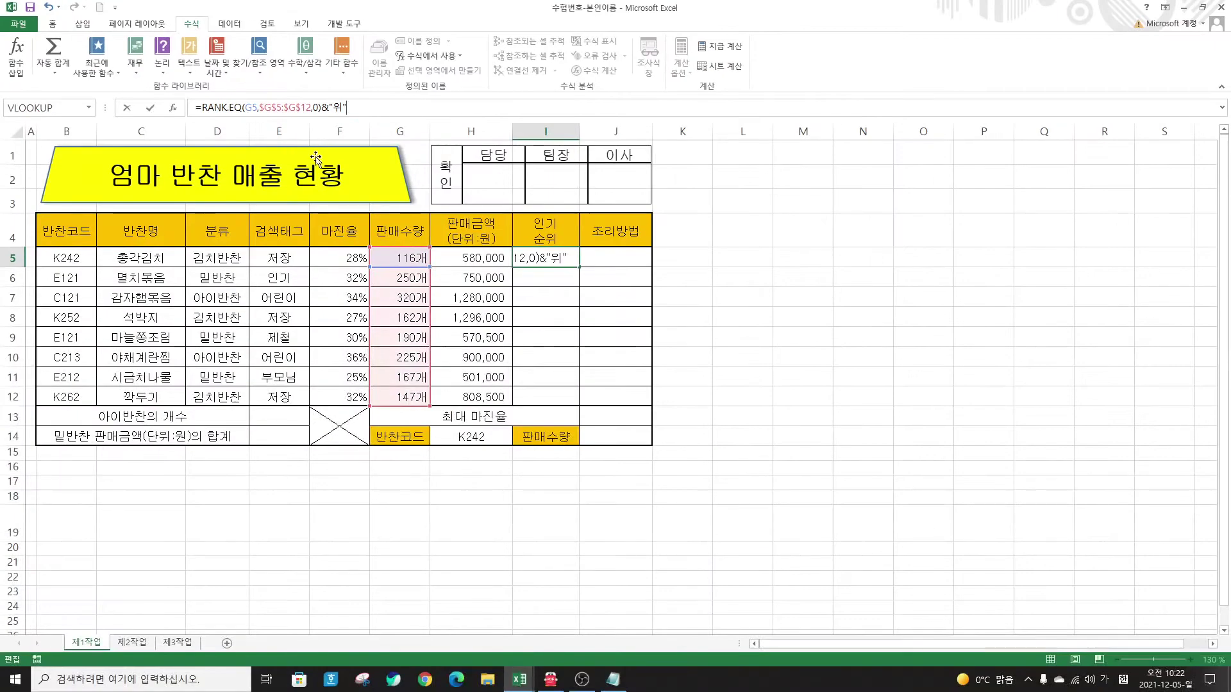
{"action": "left_click", "coordinate": [150, 107]}
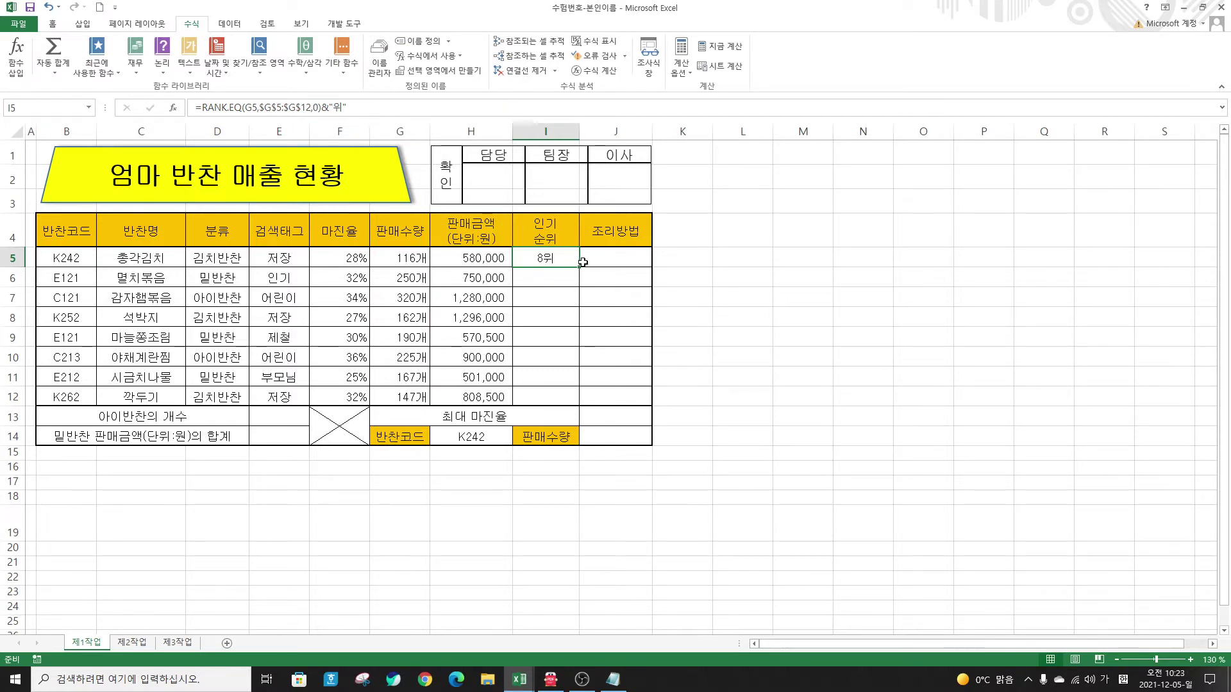
Step: Fill the ranking formula from I5 down to I12 without formatting
{"action": "left_click_drag", "start_coordinate": [579, 268], "coordinate": [581, 404]}
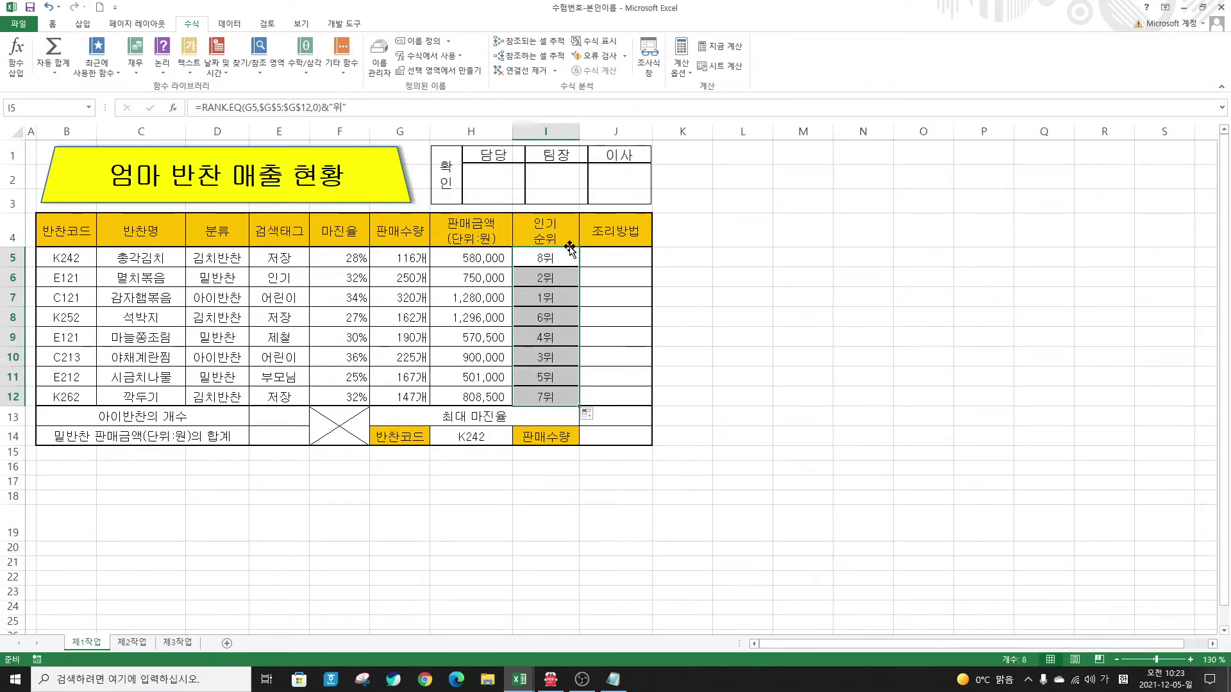
{"action": "left_click", "coordinate": [591, 418]}
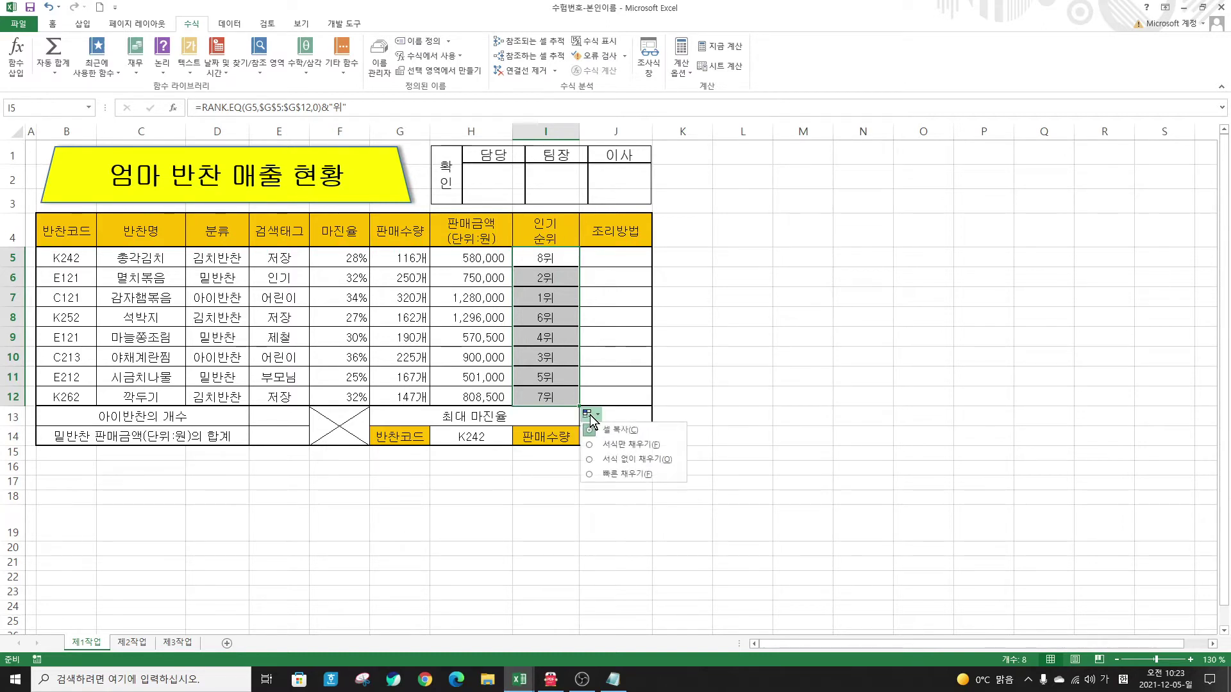
{"action": "left_click", "coordinate": [626, 460]}
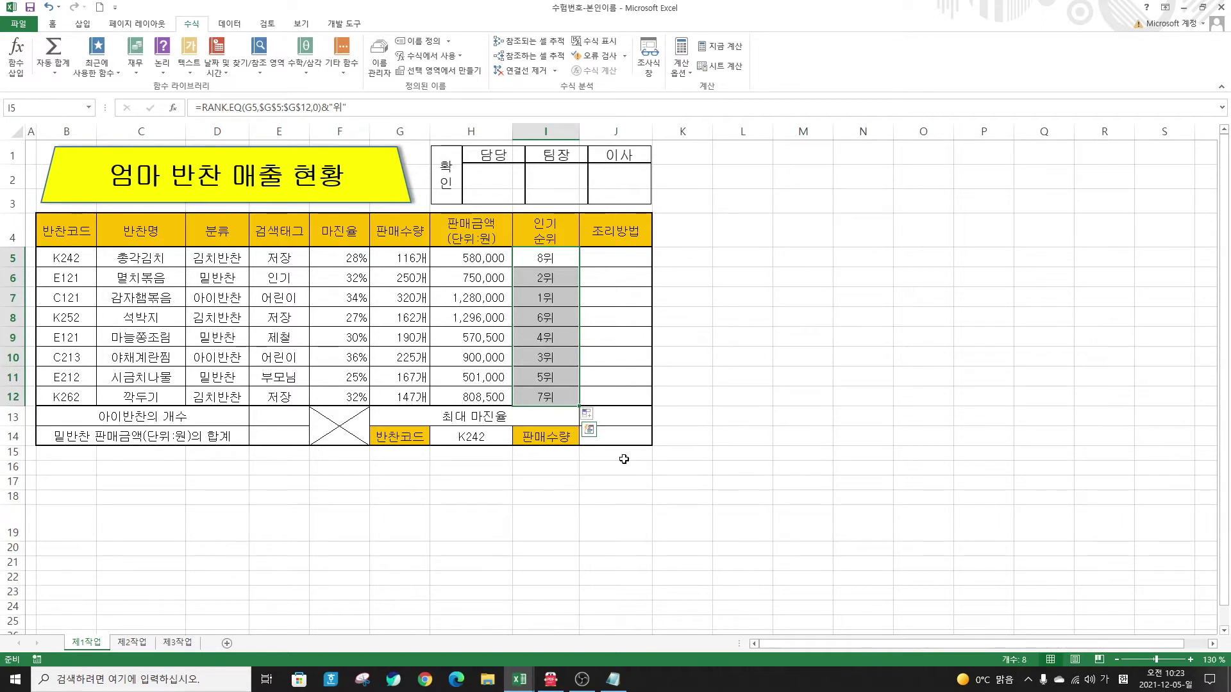
{"action": "left_click", "coordinate": [780, 457]}
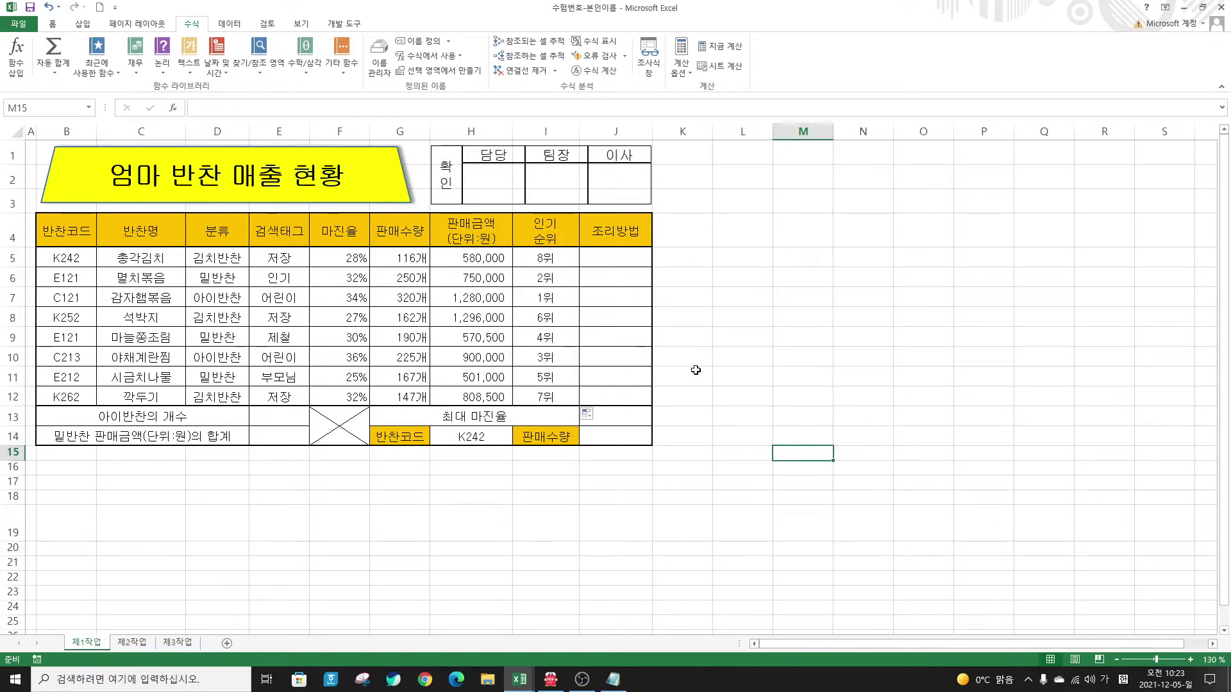
Step: Start an IF function in J5 under 조리방법 and place its arguments dialog clear of the table
{"action": "left_click", "coordinate": [628, 260]}
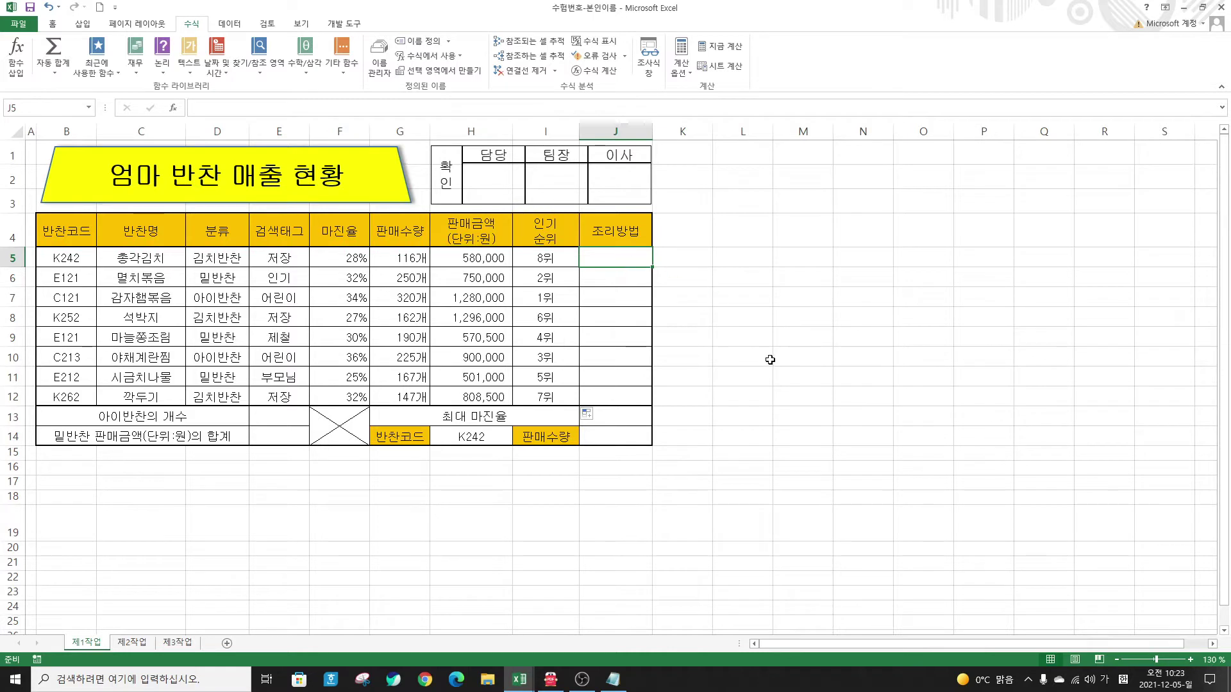
{"action": "type", "text": "="}
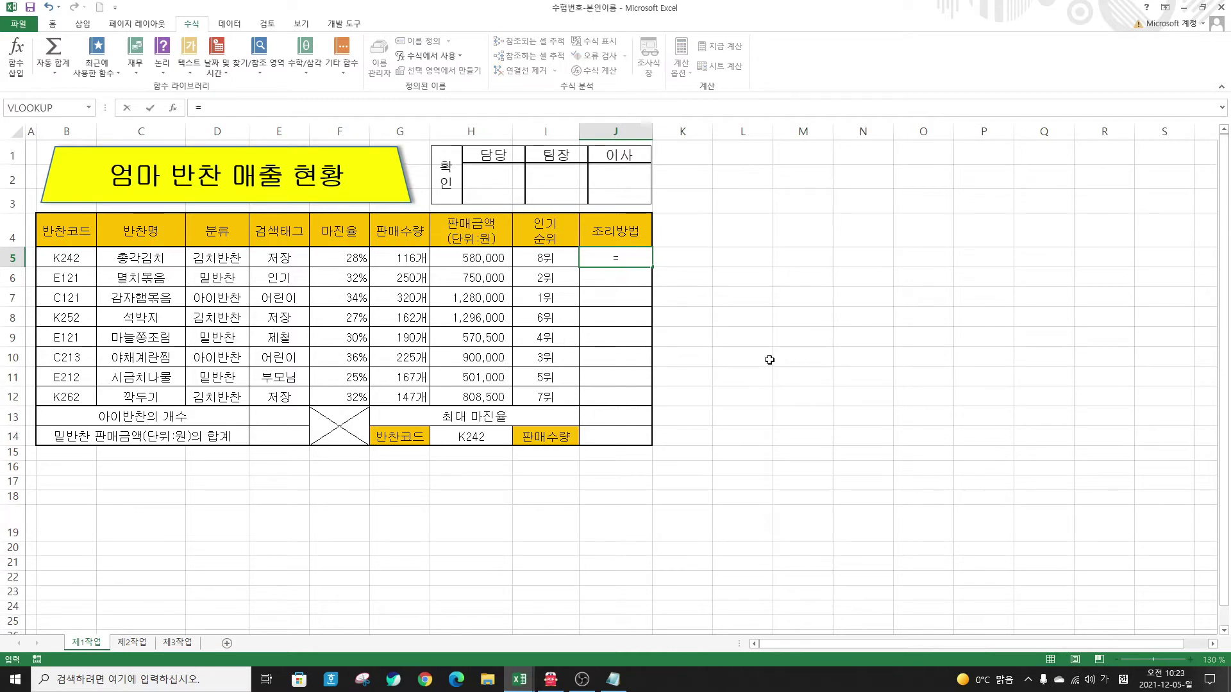
{"action": "type", "text": "ㅍ"}
{"action": "key", "text": "BackSpace"}
{"action": "key", "text": "Hangul"}
{"action": "type", "text": "if"}
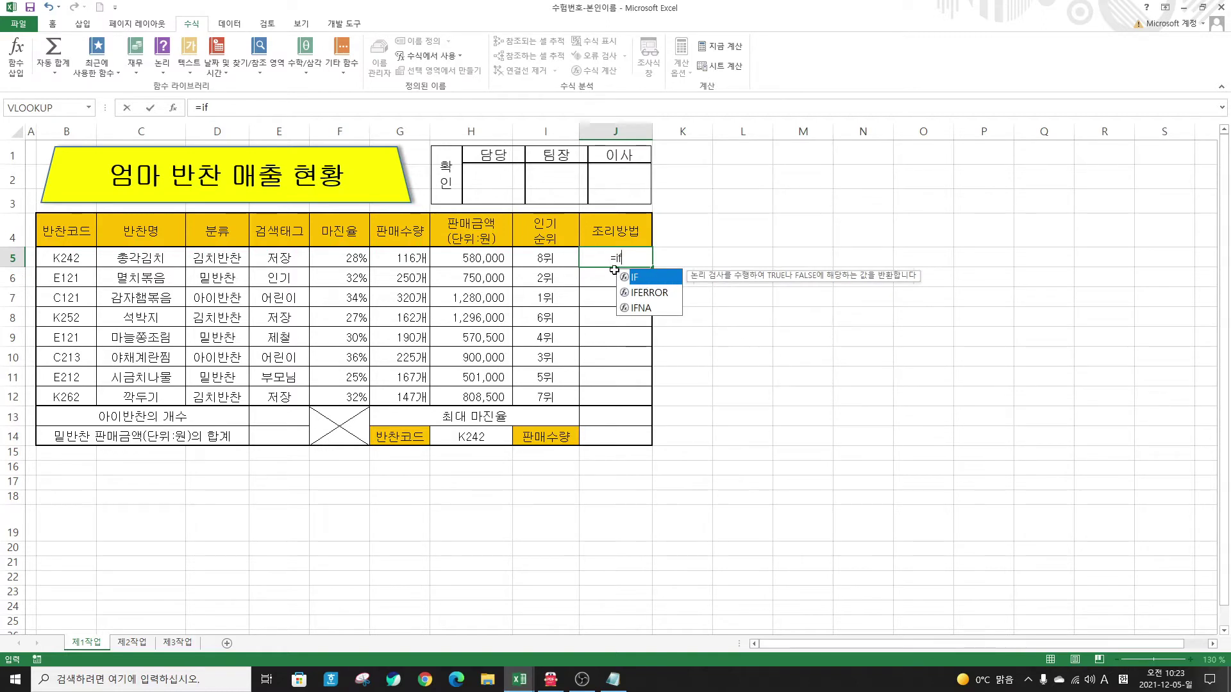
{"action": "double_click", "coordinate": [638, 282]}
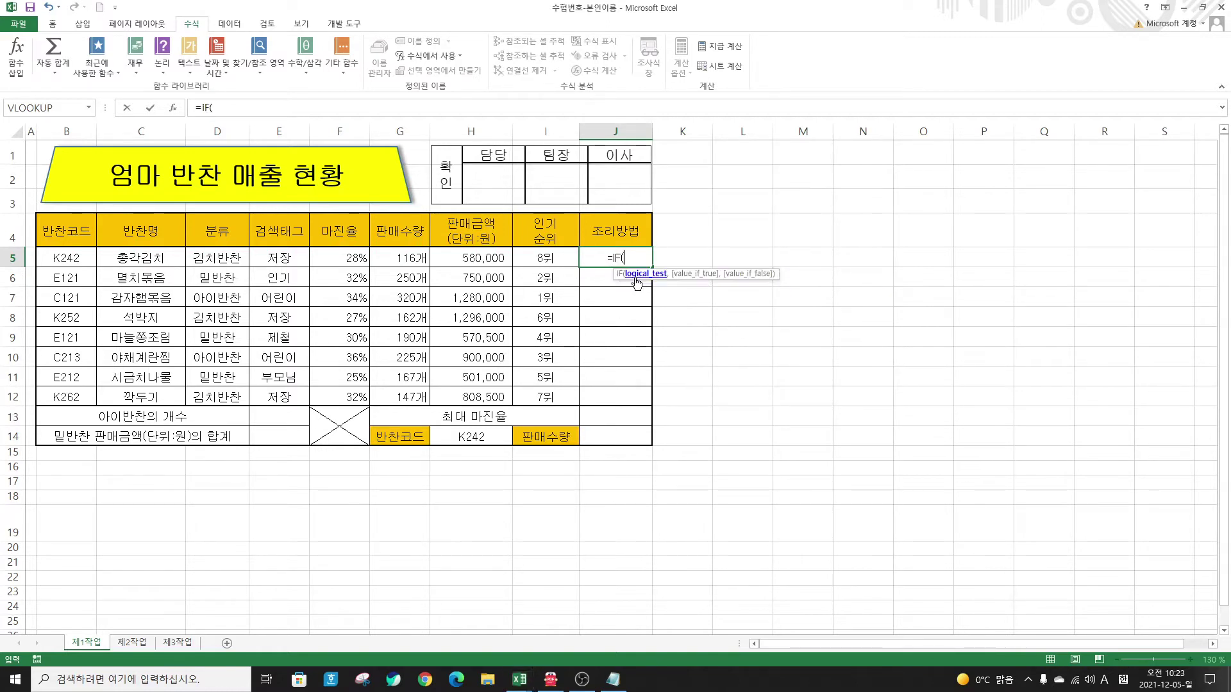
{"action": "left_click", "coordinate": [174, 108]}
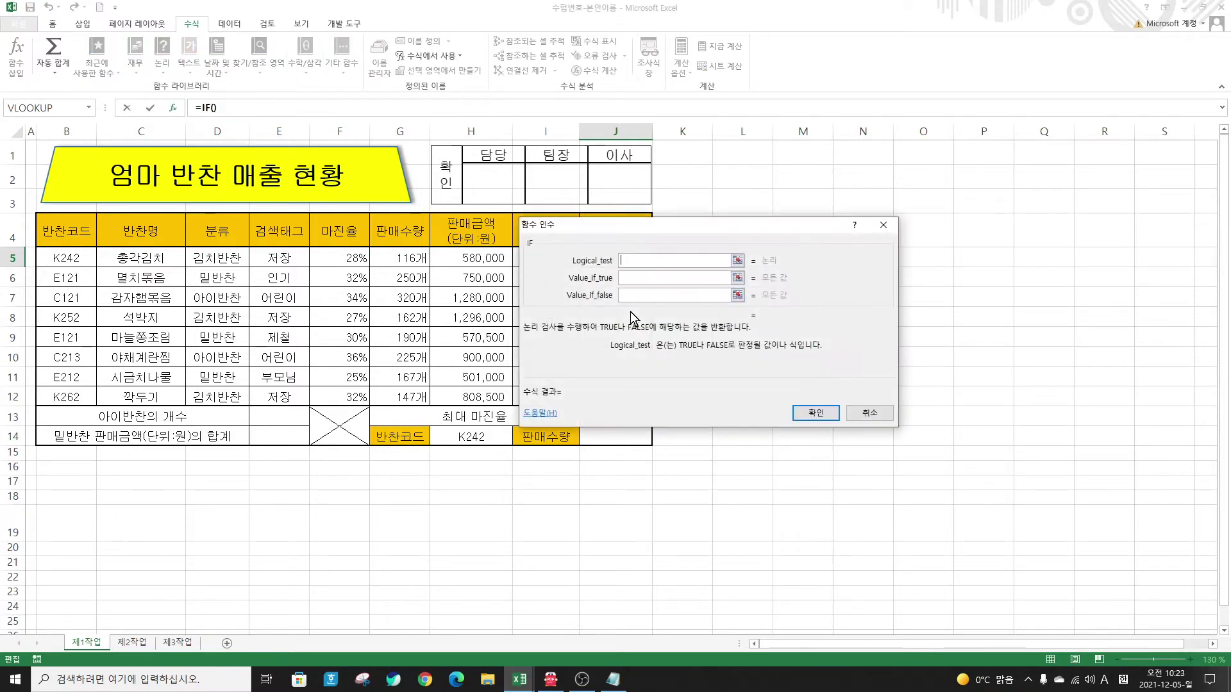
{"action": "left_click_drag", "start_coordinate": [634, 228], "coordinate": [771, 244]}
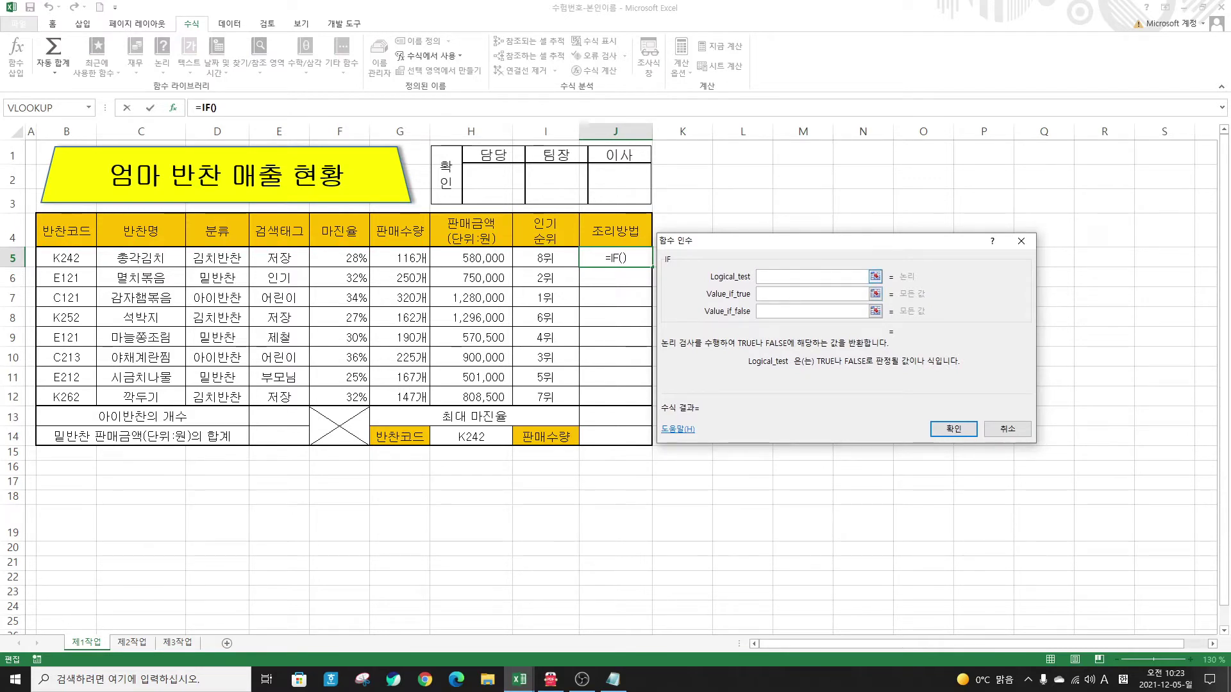
Step: Nest RIGHT(B5,1) in the logical test of the IF function in J5 and return to the IF arguments
{"action": "type", "text": "right("}
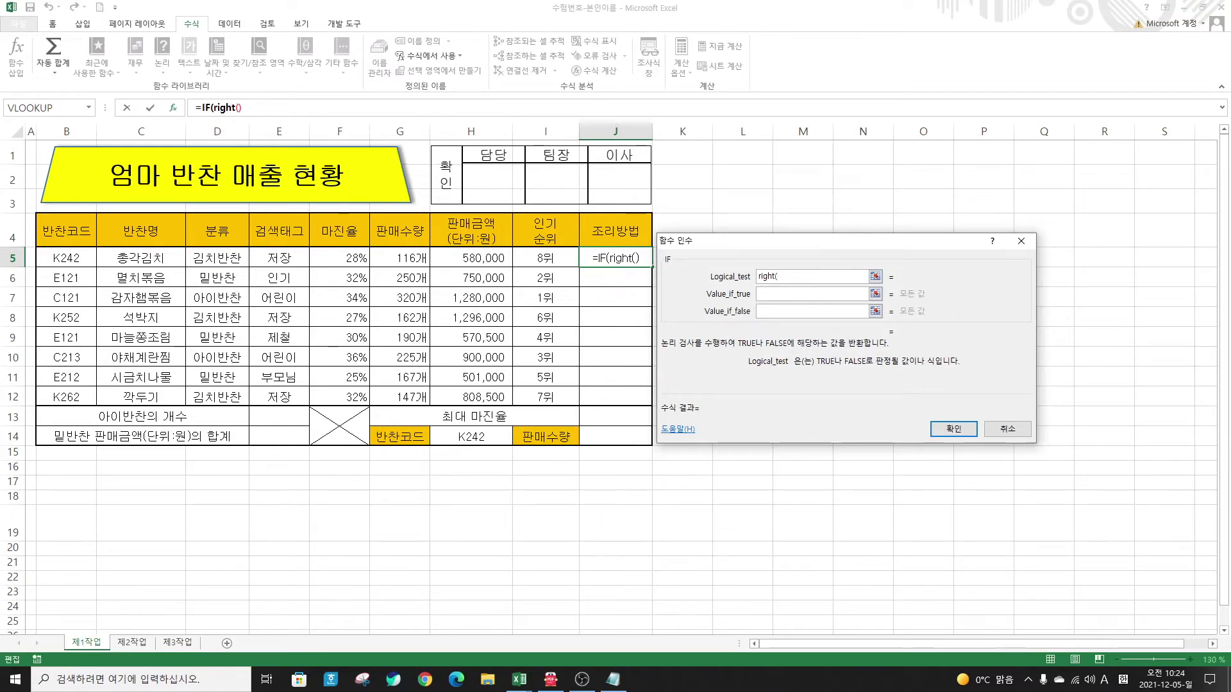
{"action": "left_click", "coordinate": [214, 107]}
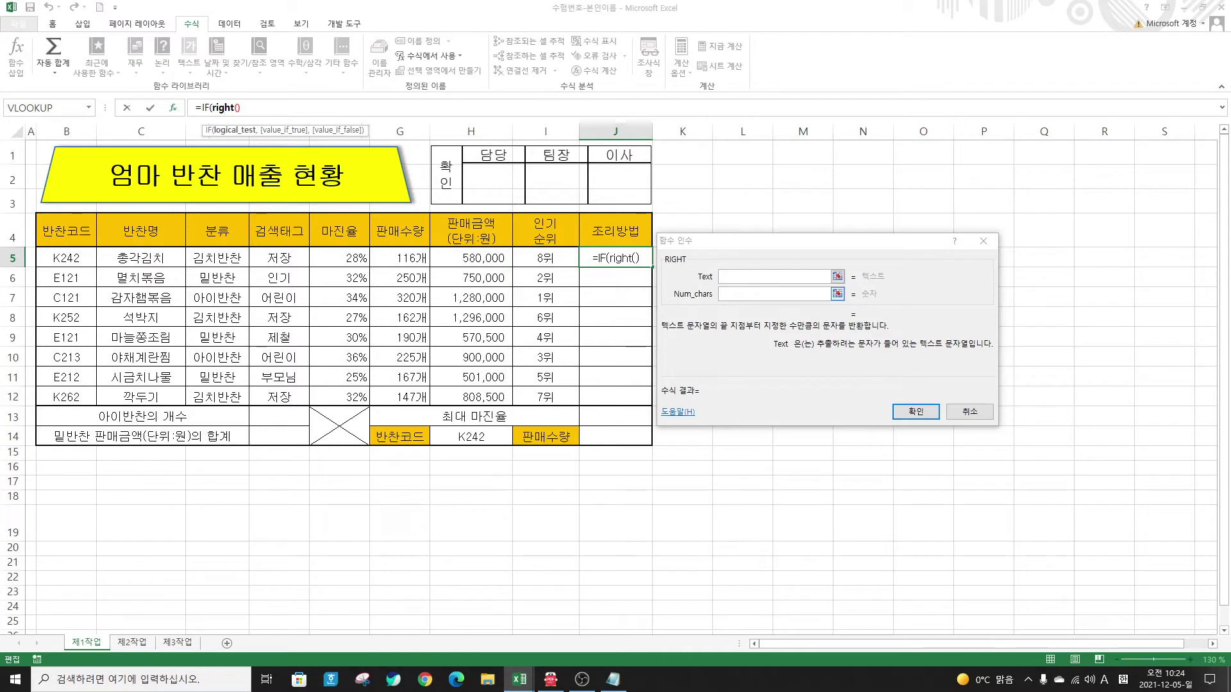
{"action": "left_click", "coordinate": [740, 282]}
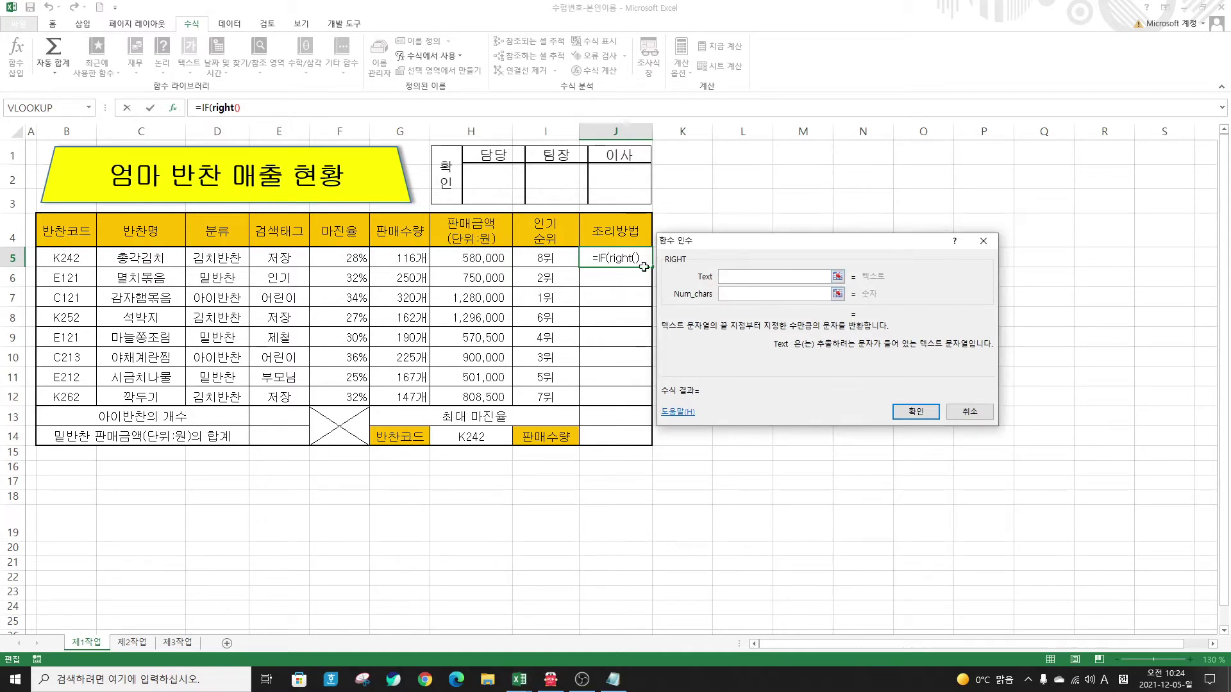
{"action": "left_click", "coordinate": [59, 261]}
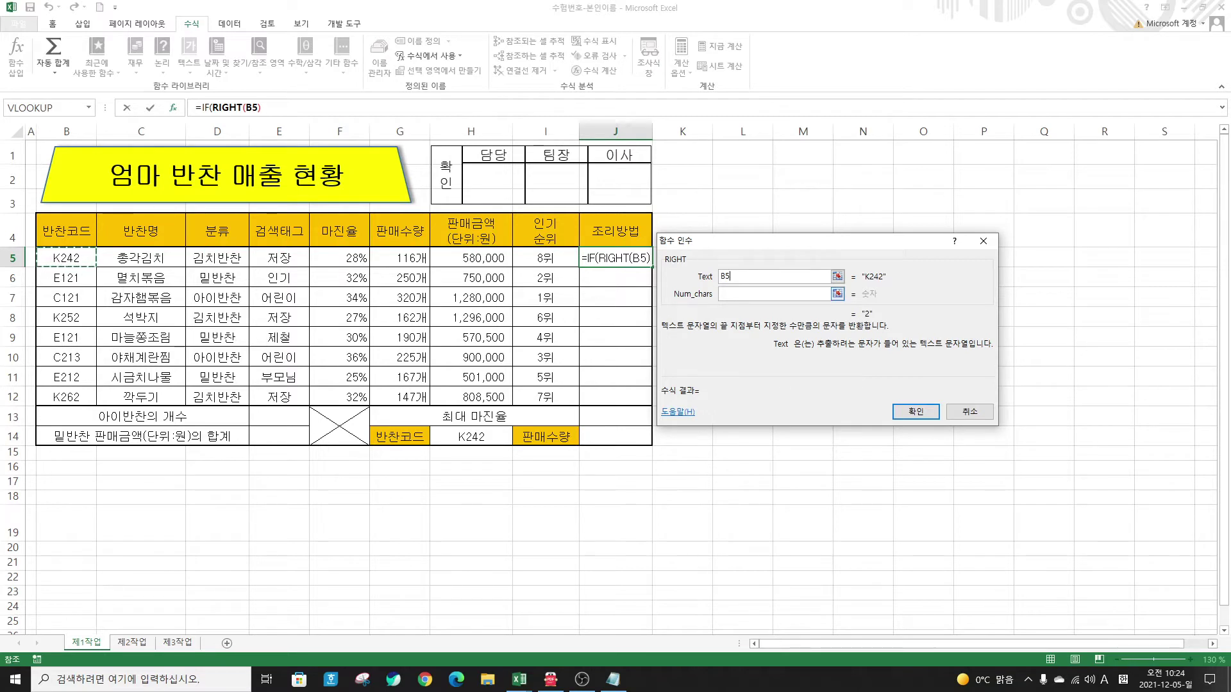
{"action": "left_click", "coordinate": [734, 298]}
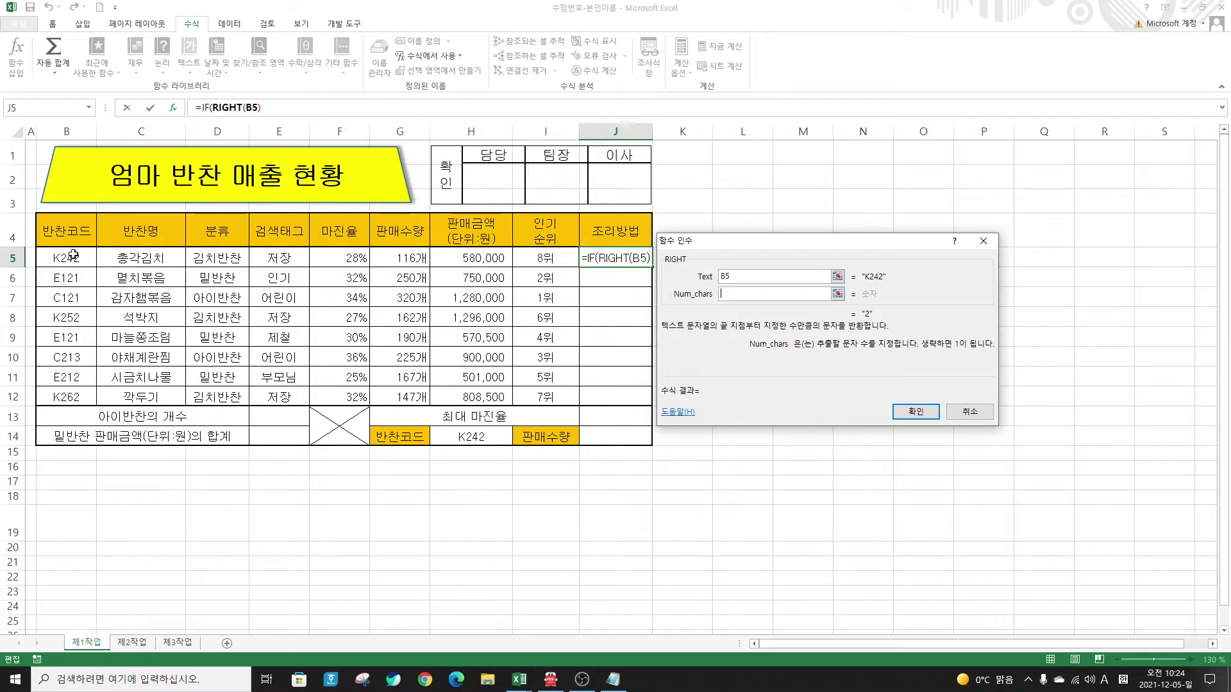
{"action": "type", "text": "1"}
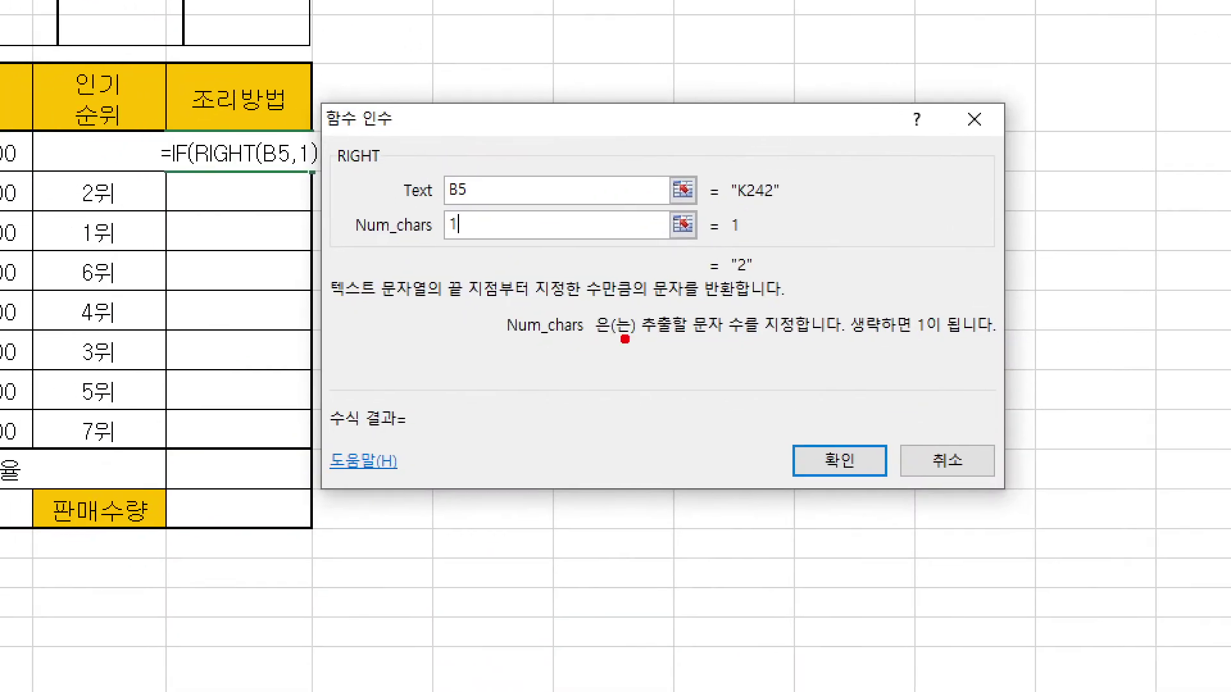
{"action": "left_click_drag", "start_coordinate": [712, 239], "coordinate": [780, 292]}
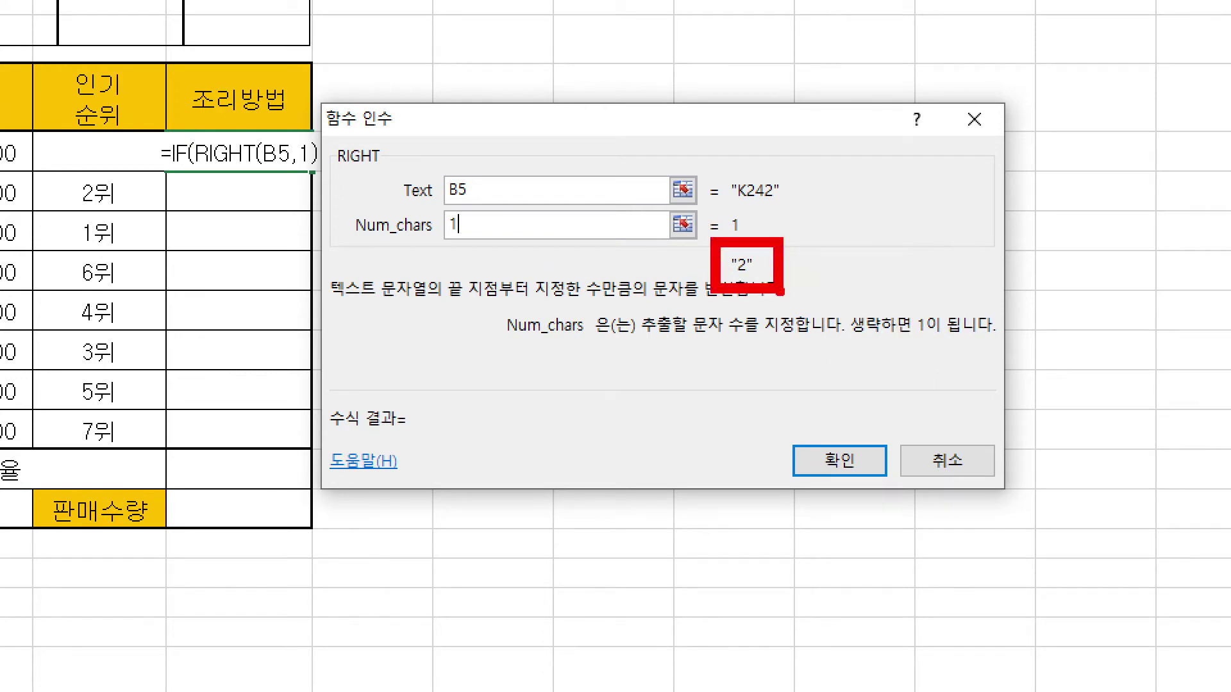
{"action": "key", "text": "Escape"}
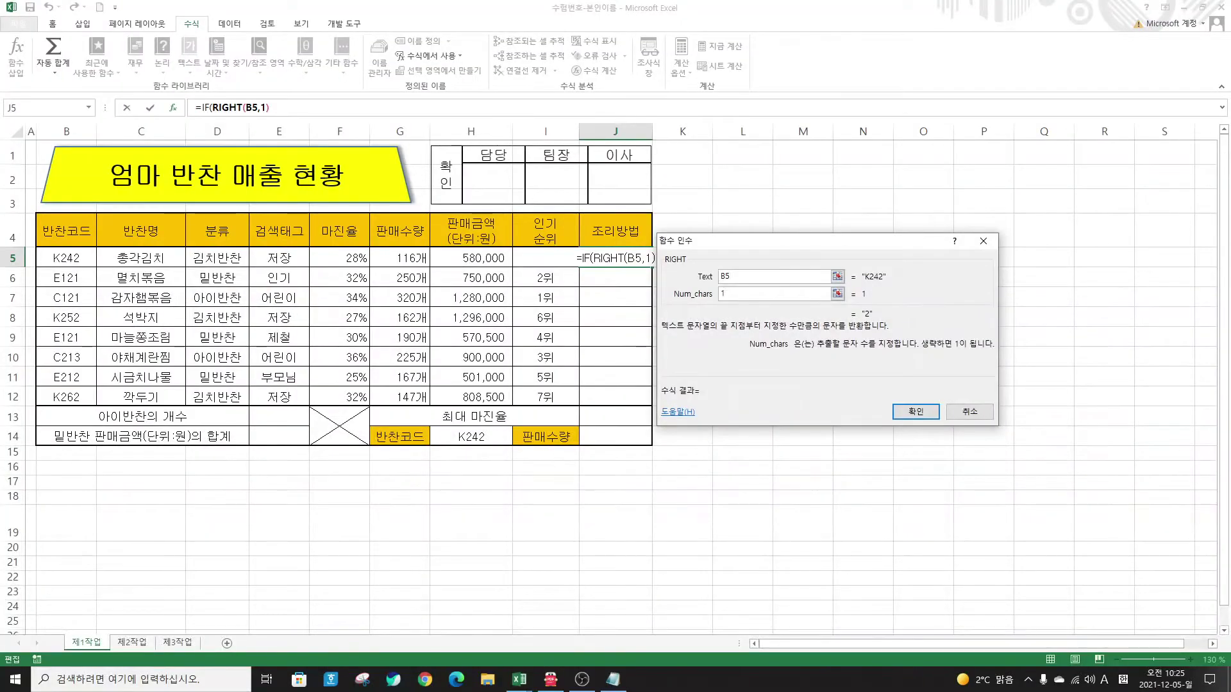
{"action": "left_click", "coordinate": [203, 107]}
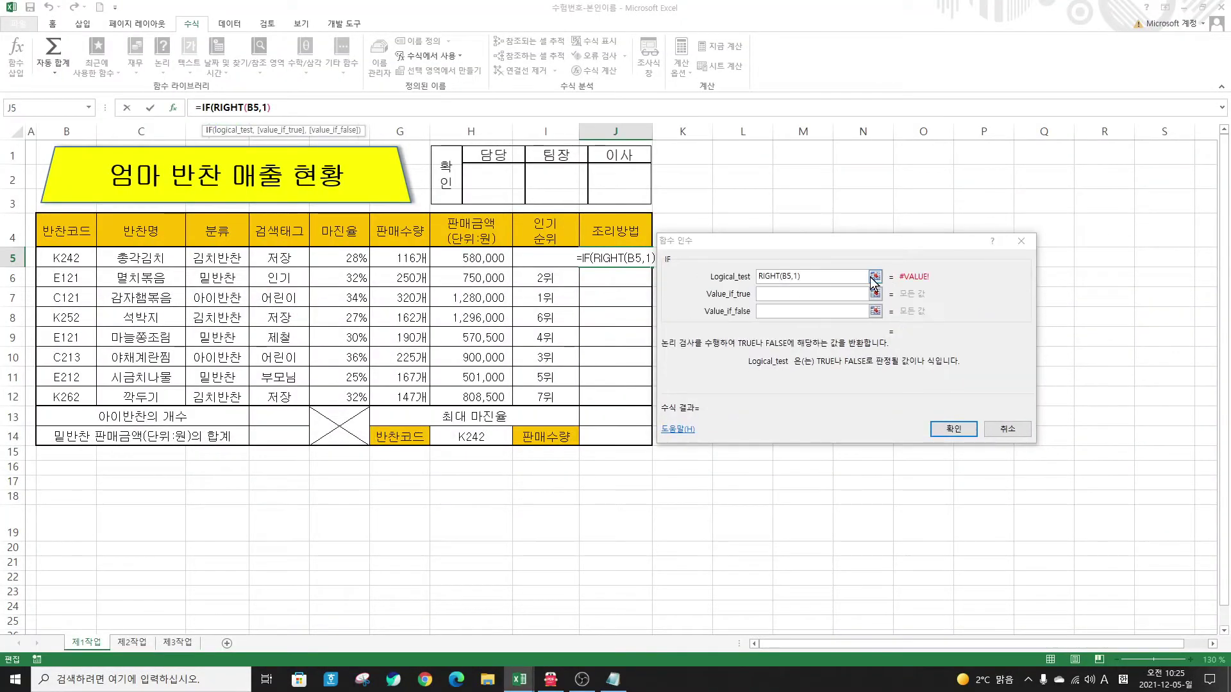
Step: Complete the IF logical test in J5 as RIGHT(B5,1)="1" and set its true value to "볶음/조림"
{"action": "left_click", "coordinate": [956, 311]}
{"action": "type", "text": "=\"1\""}
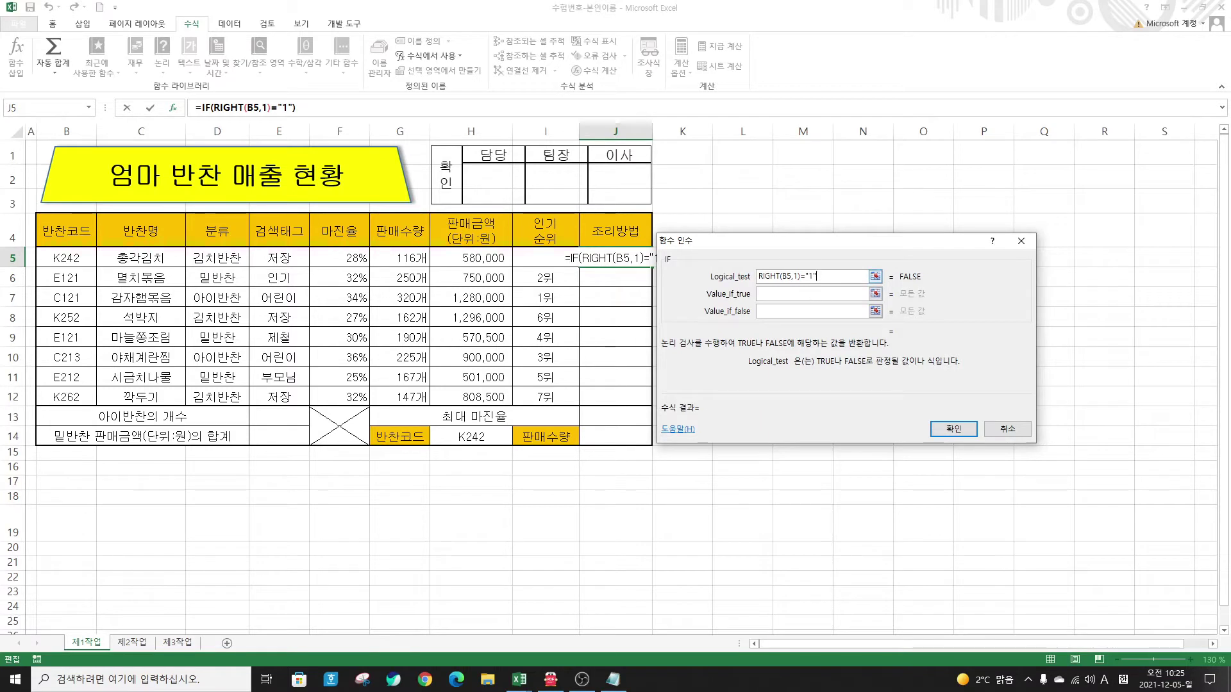
{"action": "left_click", "coordinate": [784, 297]}
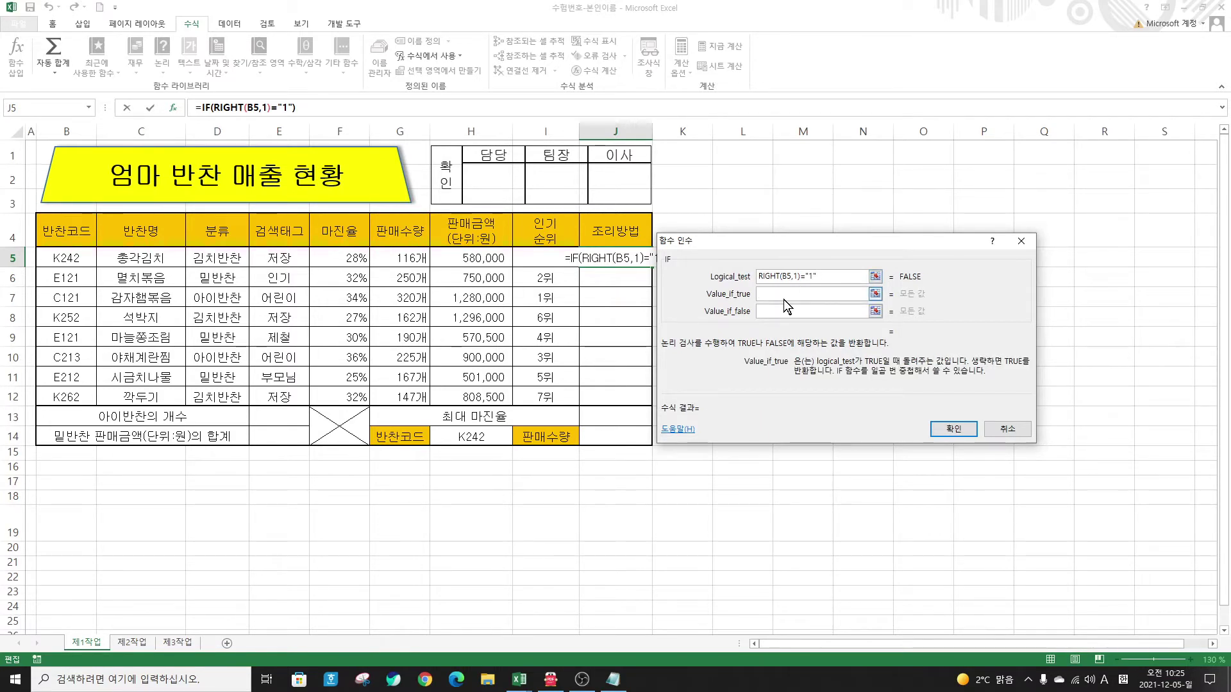
{"action": "type", "text": "q"}
{"action": "key", "text": "BackSpace"}
{"action": "key", "text": "Hangul"}
{"action": "type", "text": "\"볶음"}
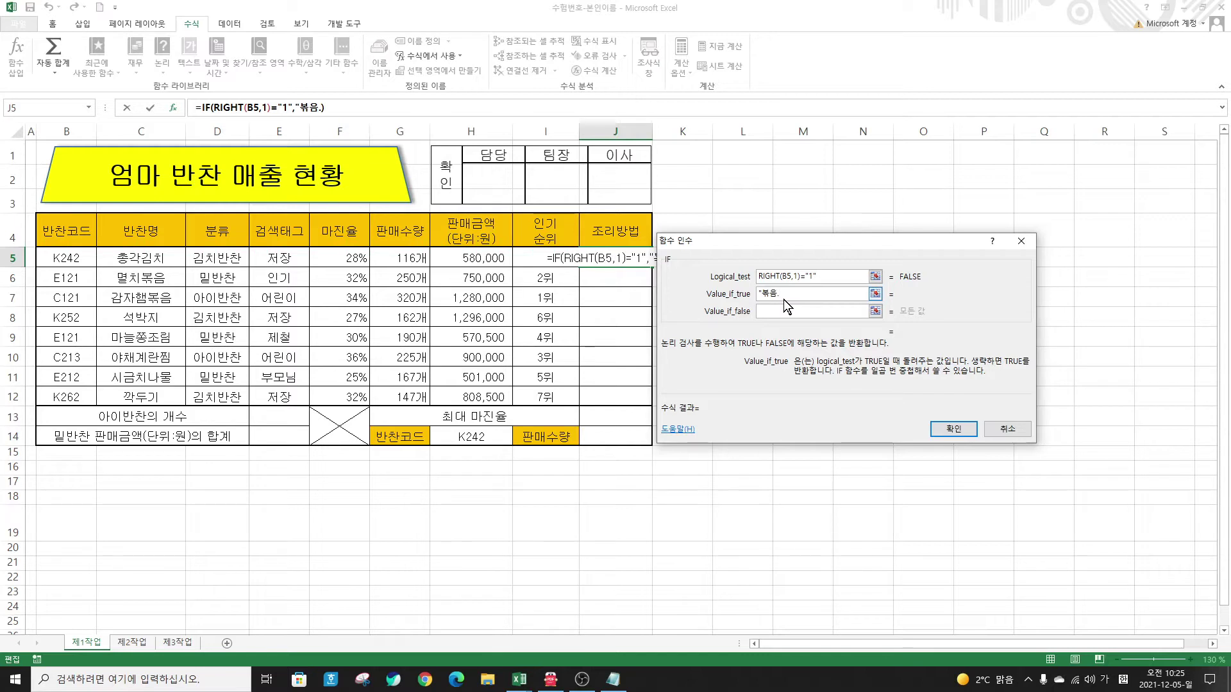
{"action": "type", "text": "/조"}
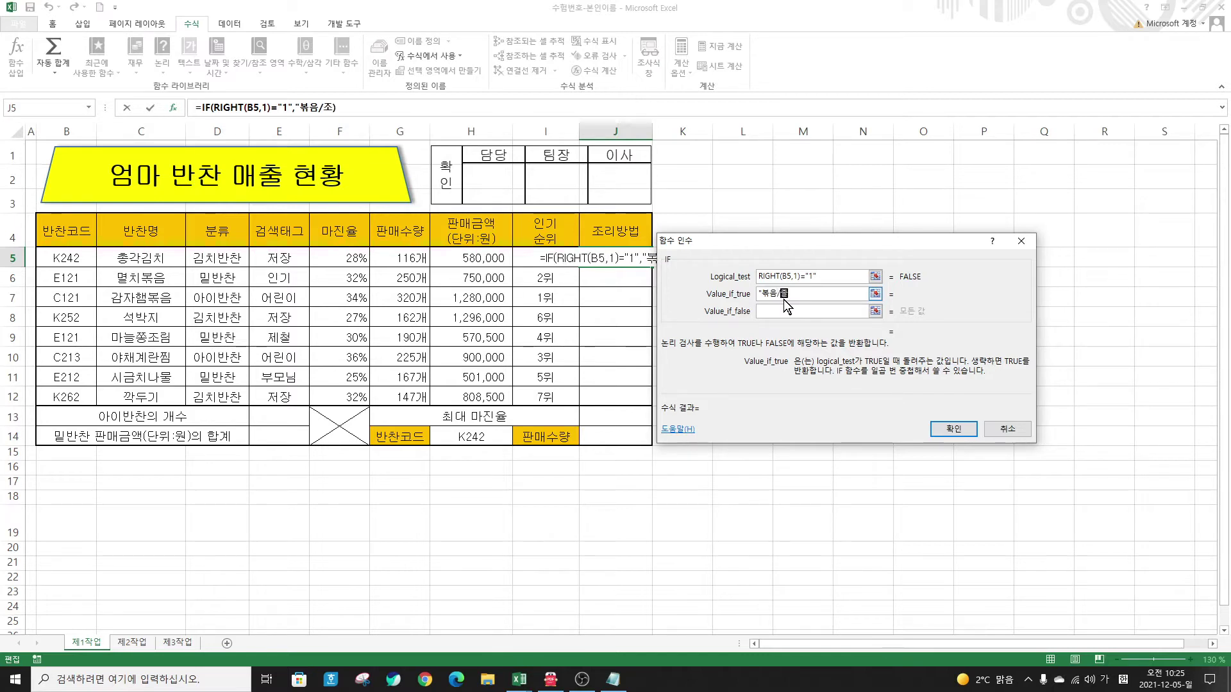
{"action": "type", "text": "림\""}
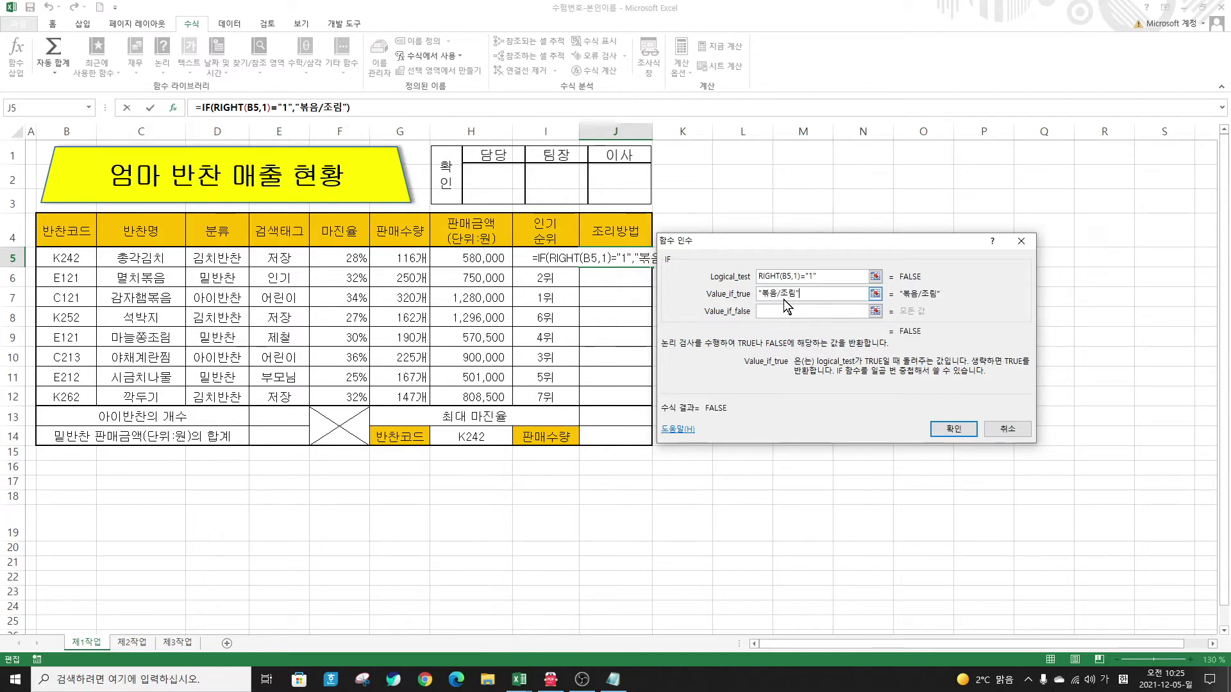
Step: Nest a second IF function in the false value of the J5 formula and open the nested function's arguments
{"action": "key", "text": "Tab"}
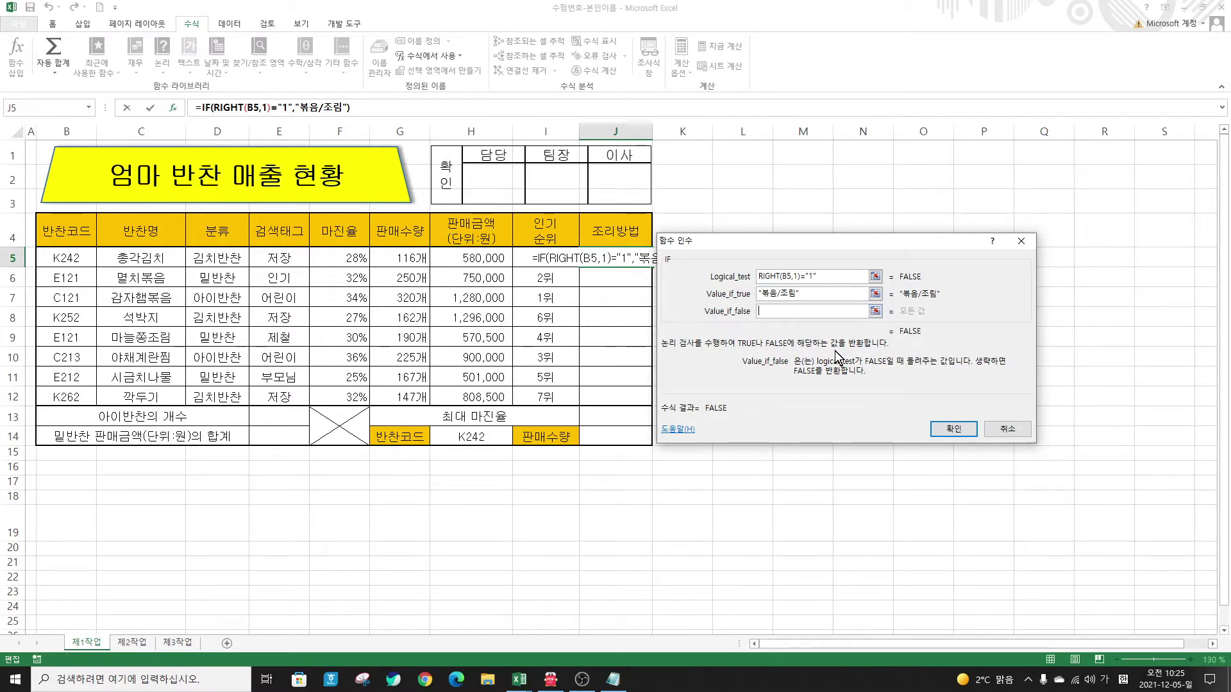
{"action": "key", "text": "Hangul"}
{"action": "type", "text": "if("}
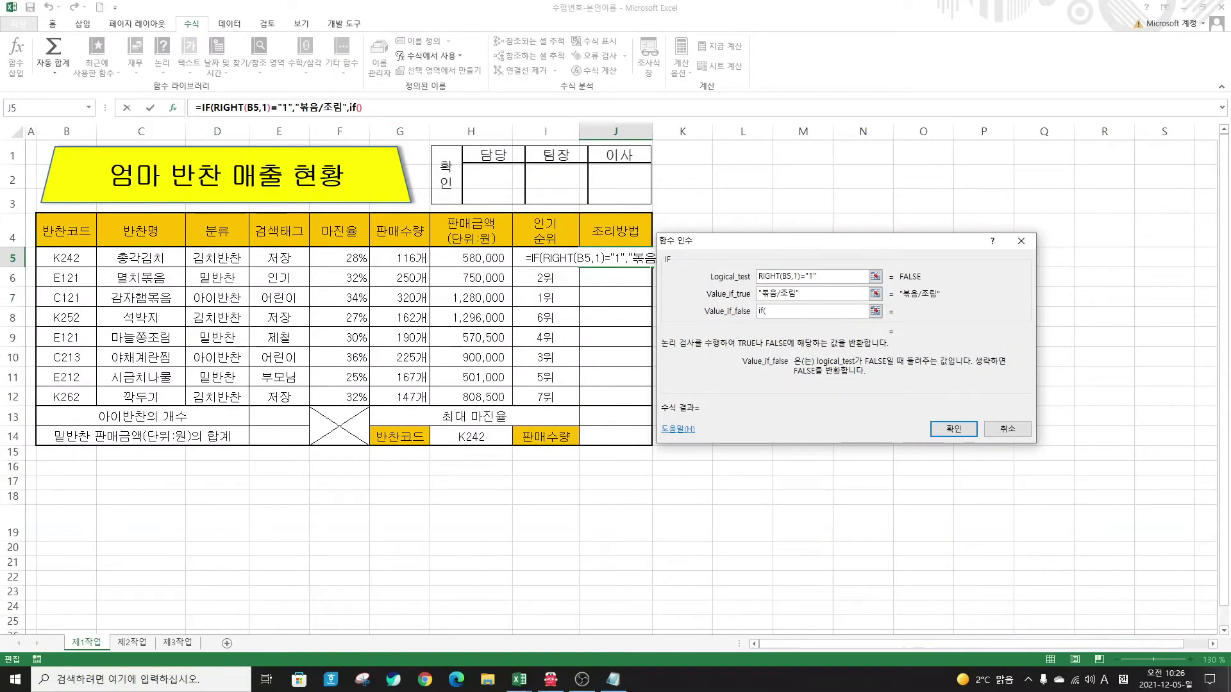
{"action": "left_click", "coordinate": [341, 107]}
{"action": "left_click", "coordinate": [779, 277]}
Step: Nest RIGHT(B5,1) in the logical test of the second IF and return to that IF's arguments
{"action": "type", "text": "right"}
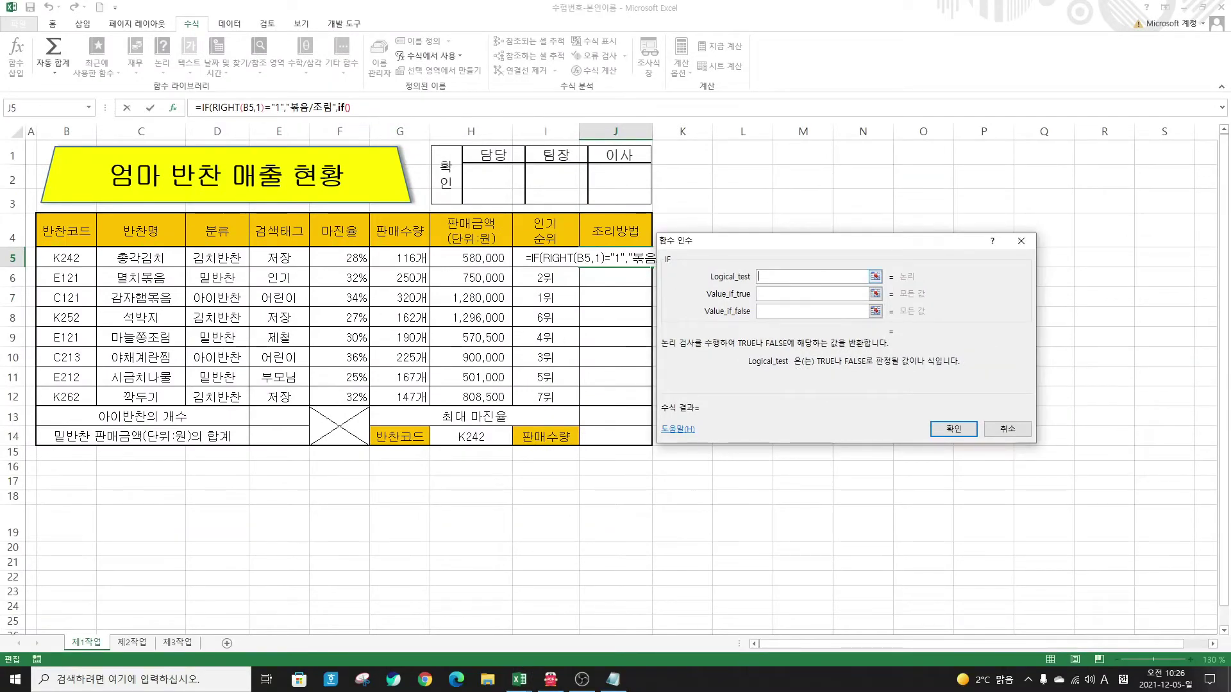
{"action": "type", "text": "(right"}
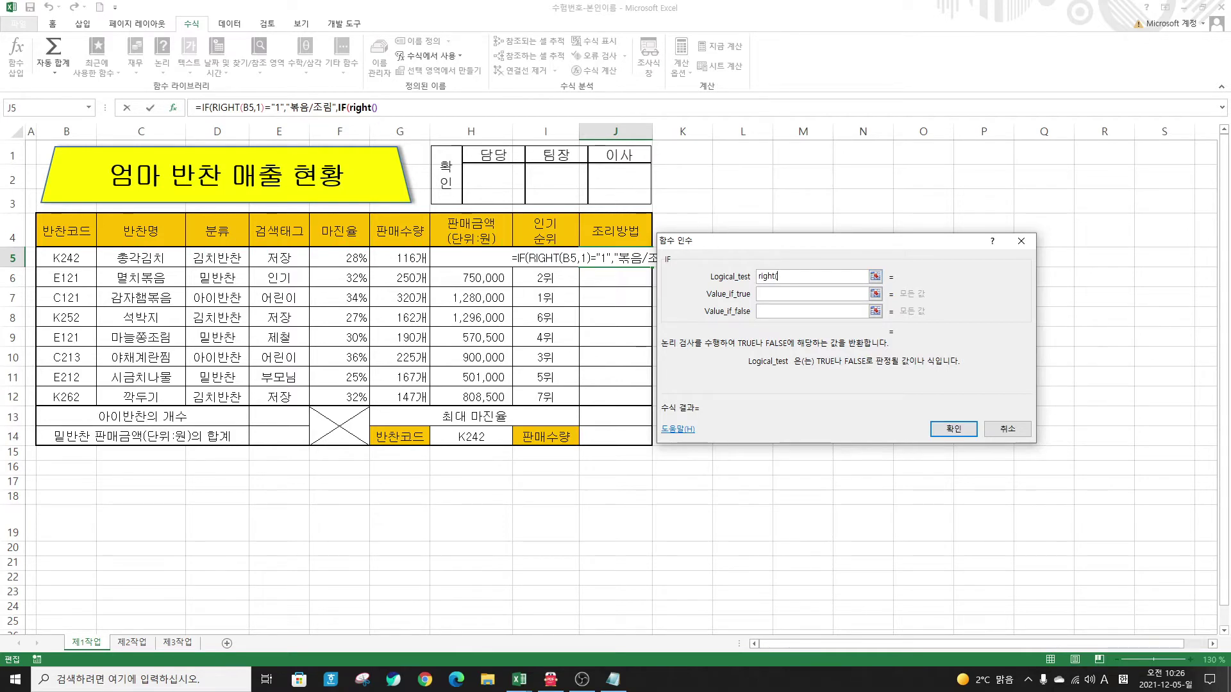
{"action": "key", "text": "ctrl+a"}
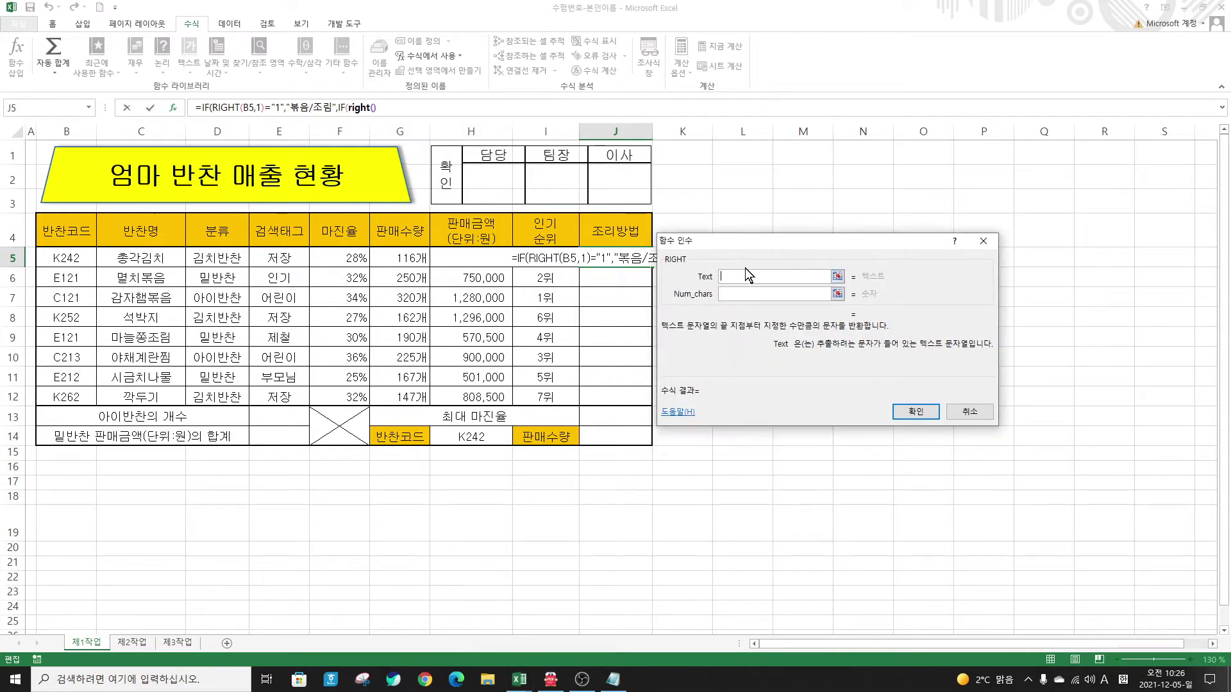
{"action": "left_click", "coordinate": [82, 259]}
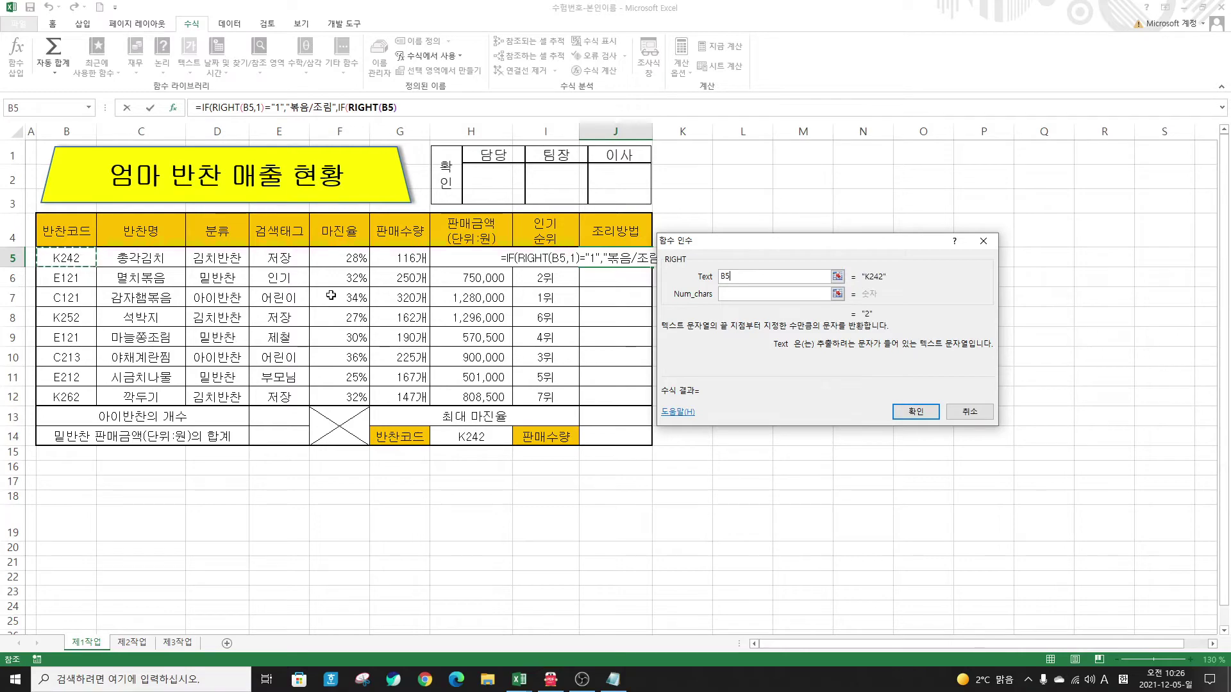
{"action": "left_click", "coordinate": [756, 296]}
{"action": "type", "text": "1"}
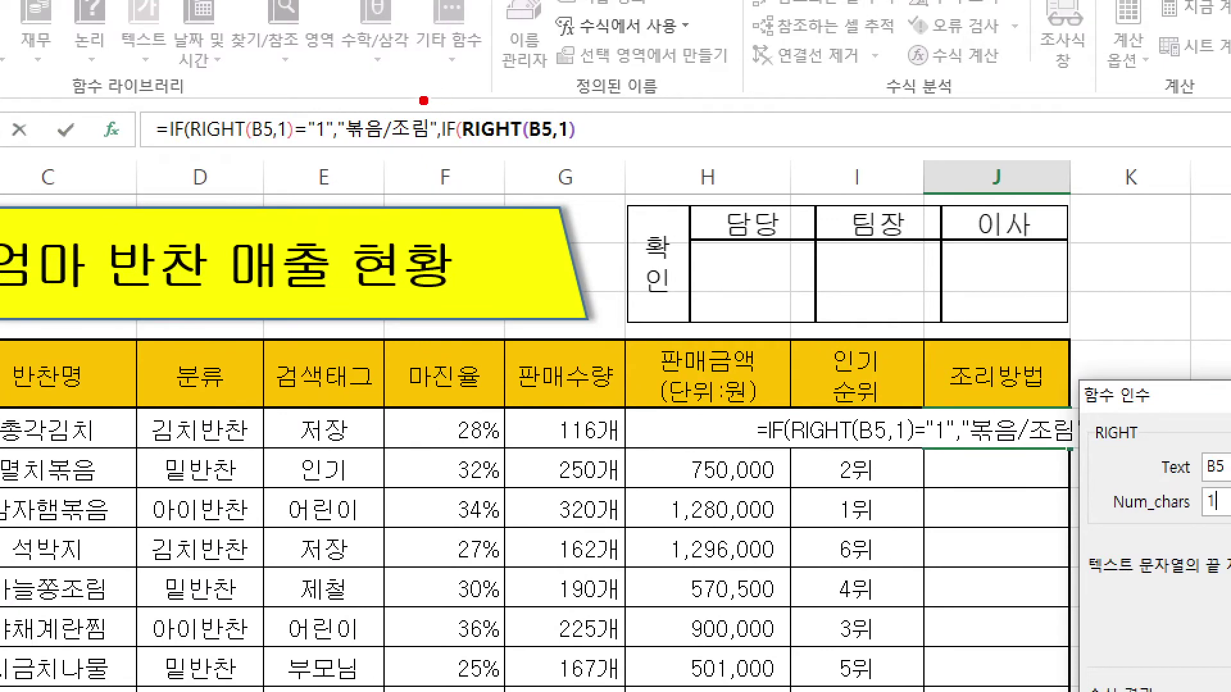
{"action": "left_click", "coordinate": [446, 125]}
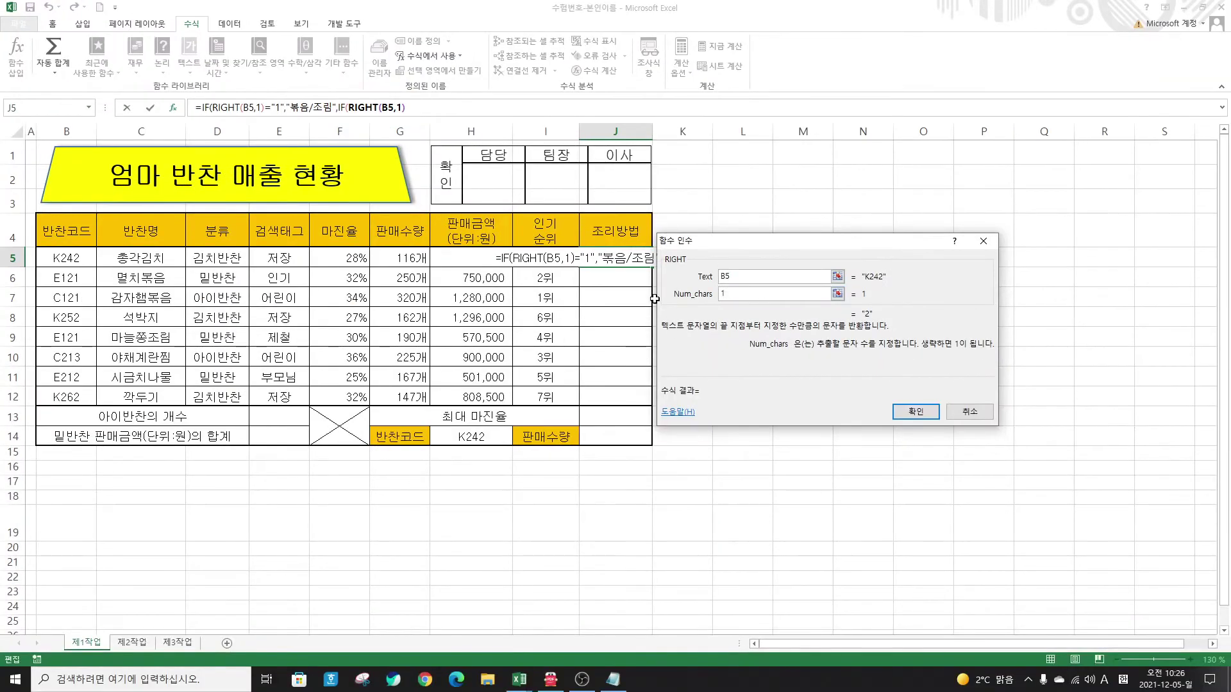
{"action": "left_click", "coordinate": [342, 107]}
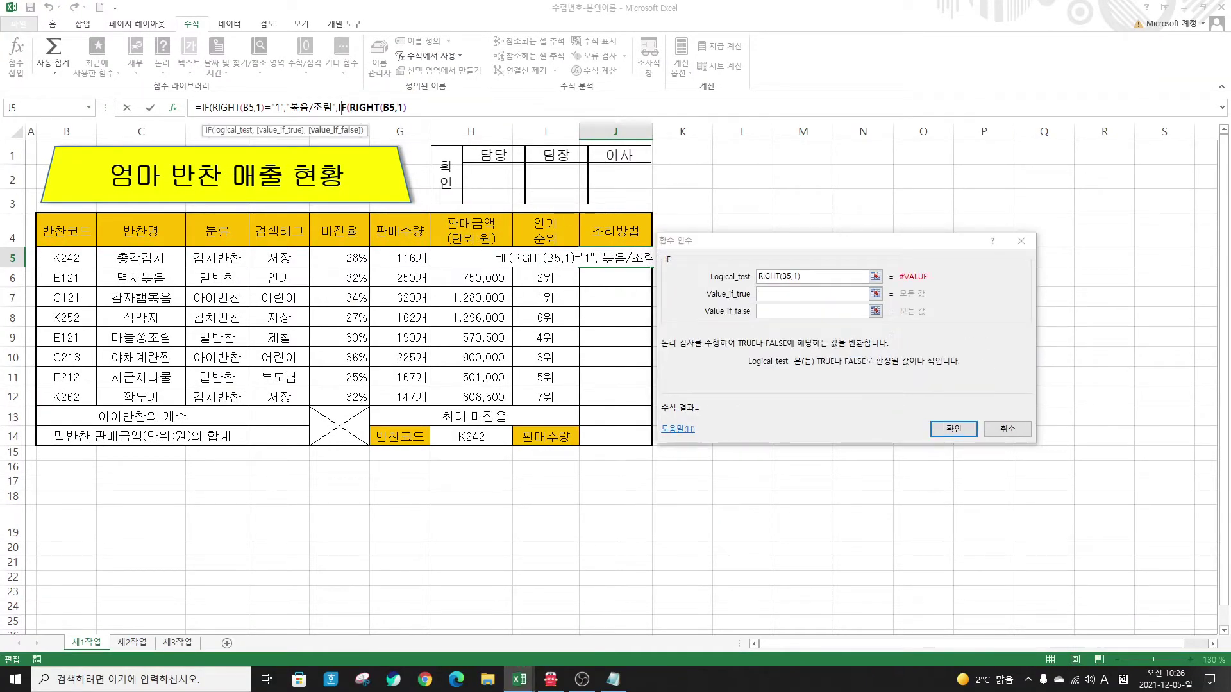
Step: Complete the second IF's logical test with ="2" and set its true value to "무침"
{"action": "left_click", "coordinate": [809, 276]}
{"action": "type", "text": "=\"2\""}
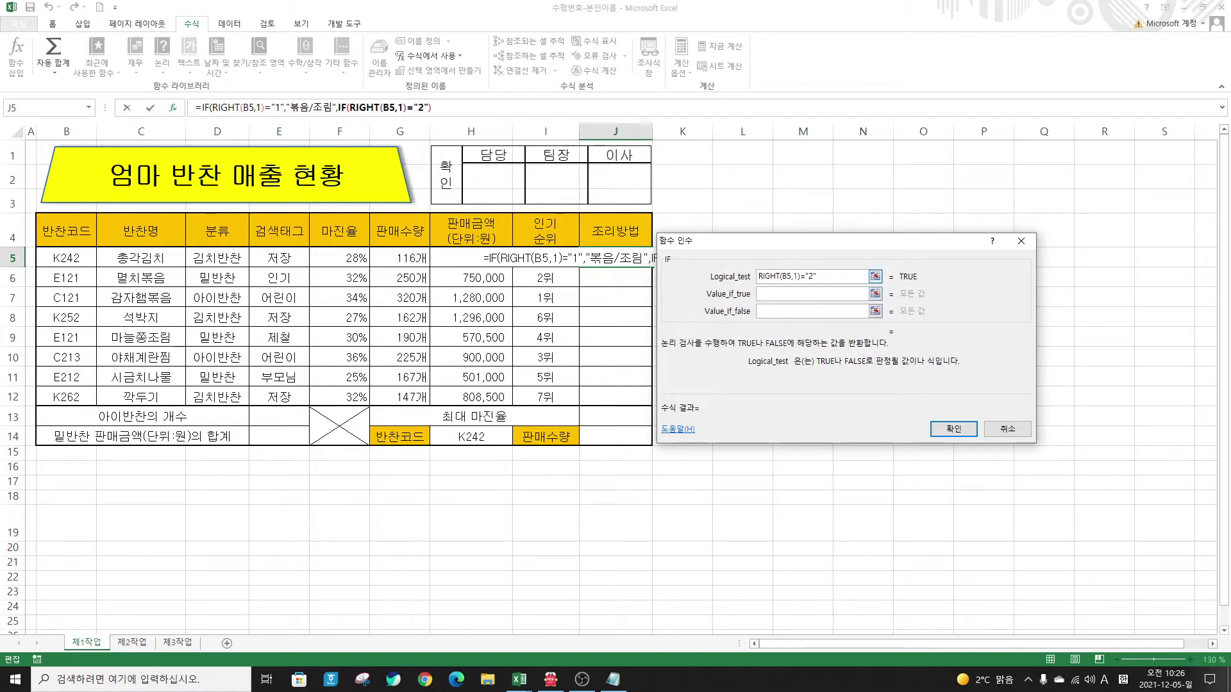
{"action": "left_click", "coordinate": [794, 295]}
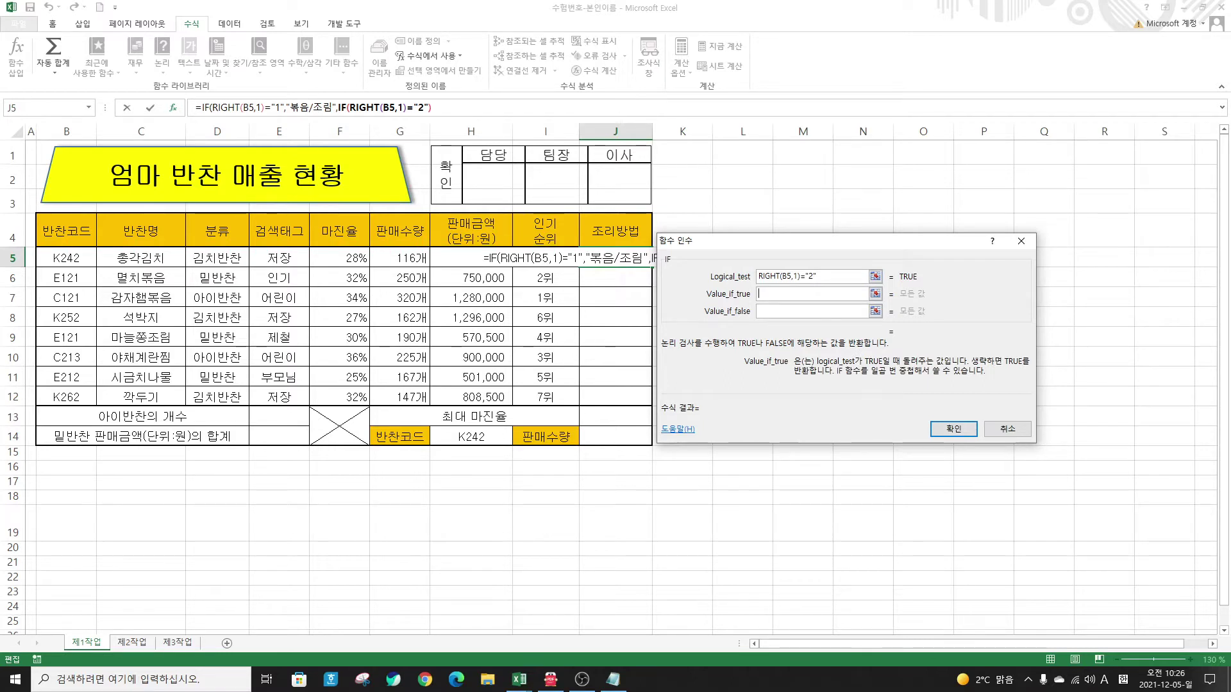
{"action": "type", "text": "\"무침\""}
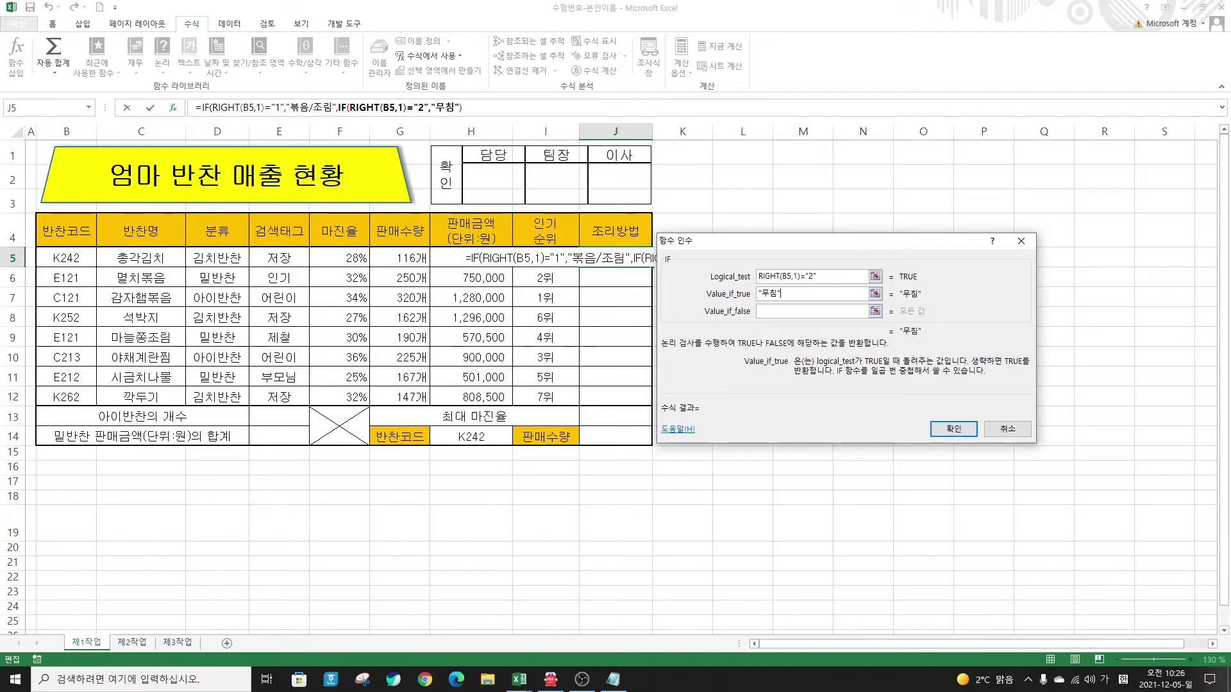
Step: Set the second IF's false value to "찜" and enter the J5 formula with the proposed closing-parenthesis correction
{"action": "left_click", "coordinate": [795, 311]}
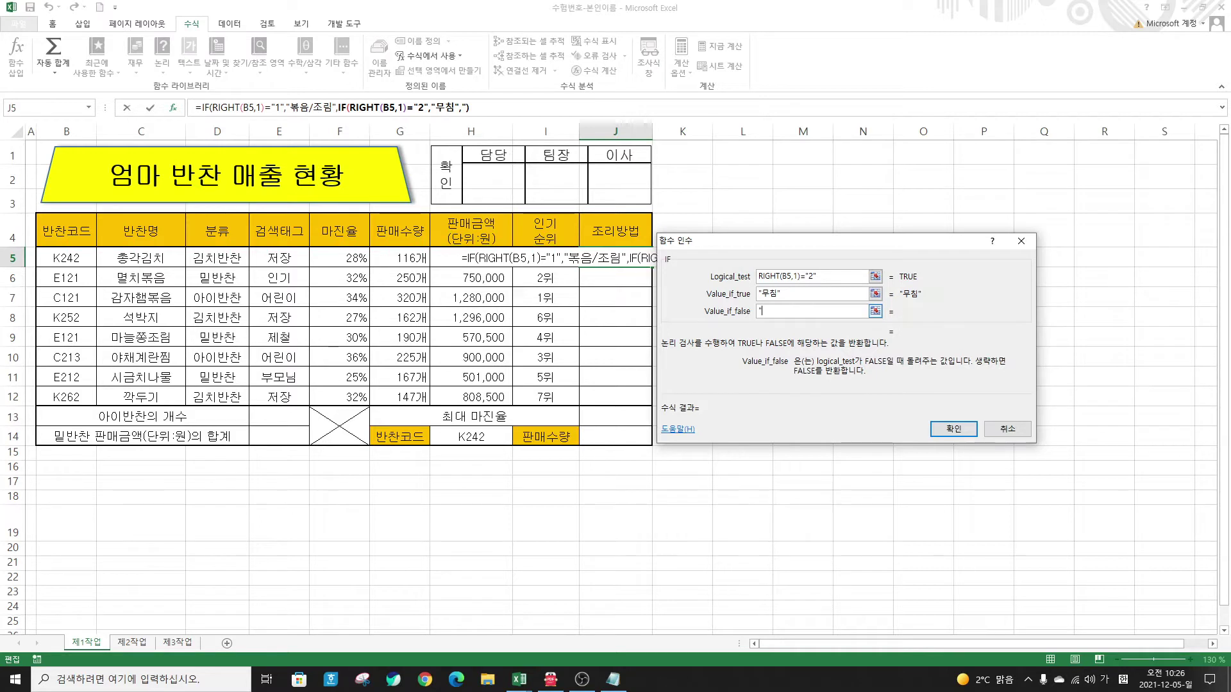
{"action": "type", "text": "\"찜\""}
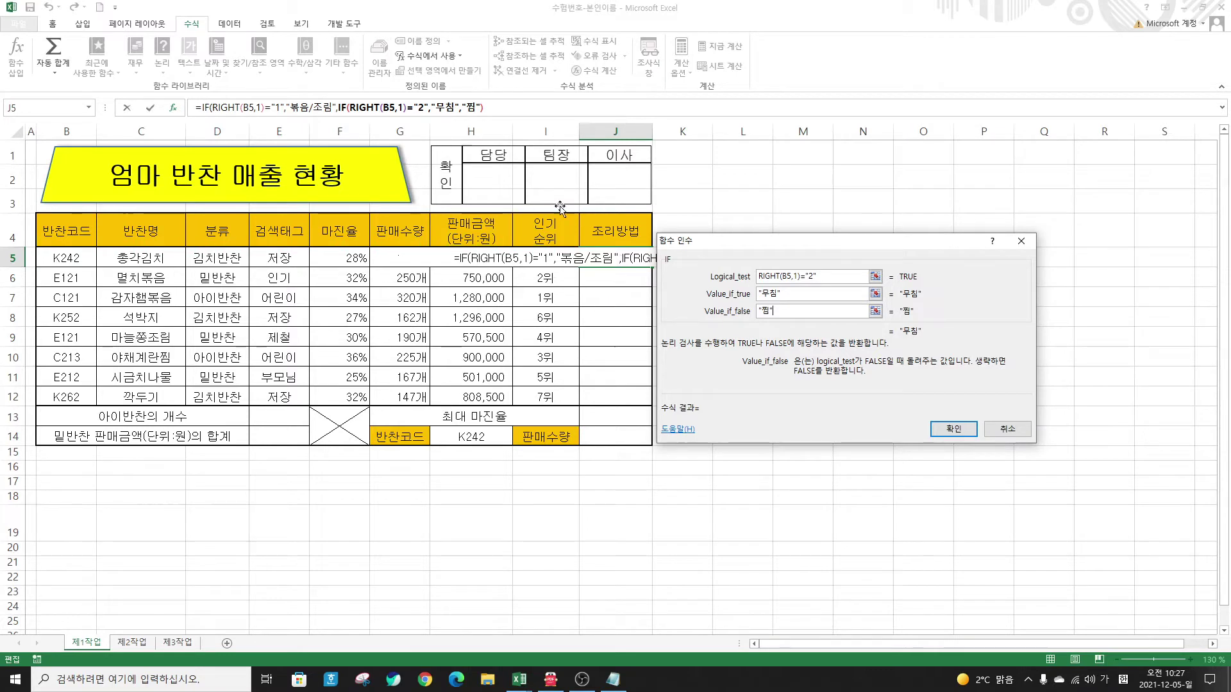
{"action": "left_click", "coordinate": [954, 428]}
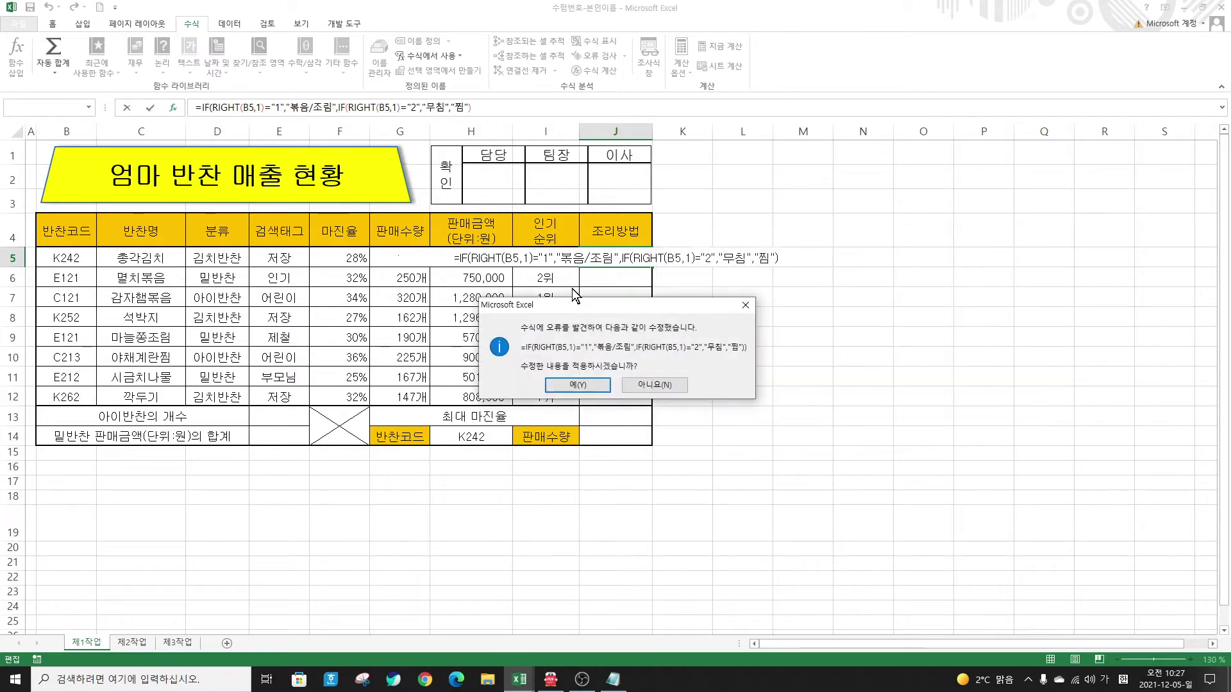
{"action": "left_click", "coordinate": [588, 384]}
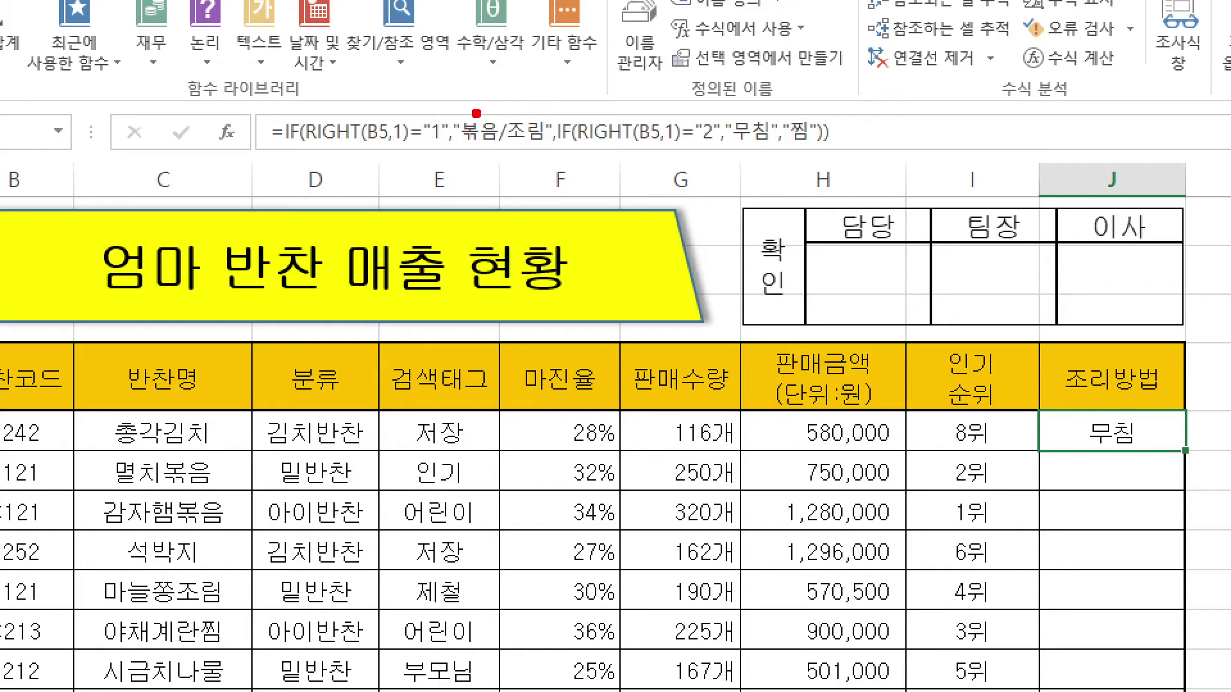
Step: Review the arguments of the outer IF, the nested IF and its RIGHT function in J5
{"action": "left_click_drag", "start_coordinate": [616, 182], "coordinate": [654, 248]}
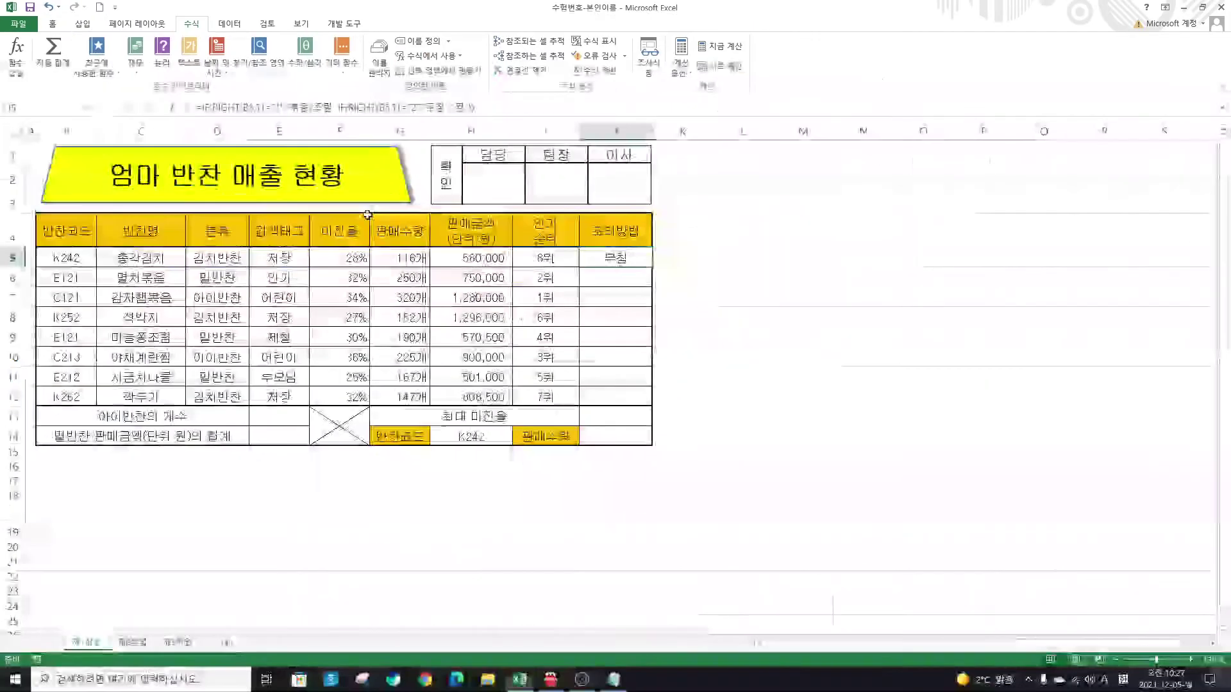
{"action": "left_click", "coordinate": [171, 110]}
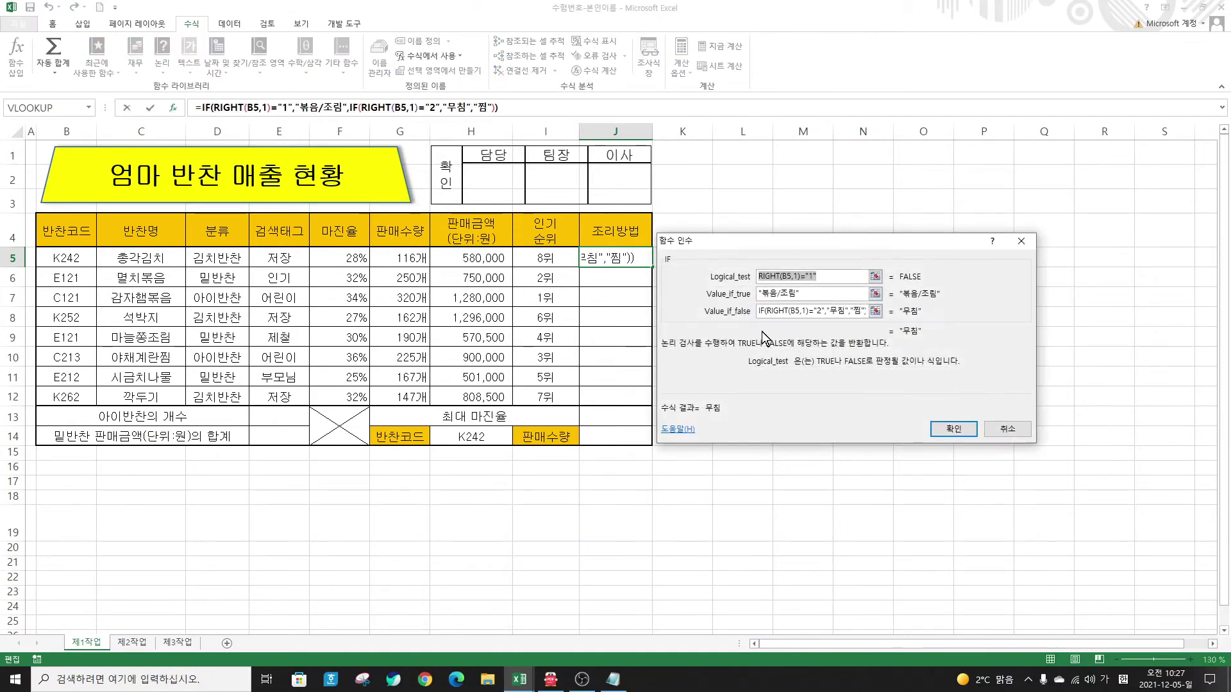
{"action": "left_click", "coordinate": [341, 108]}
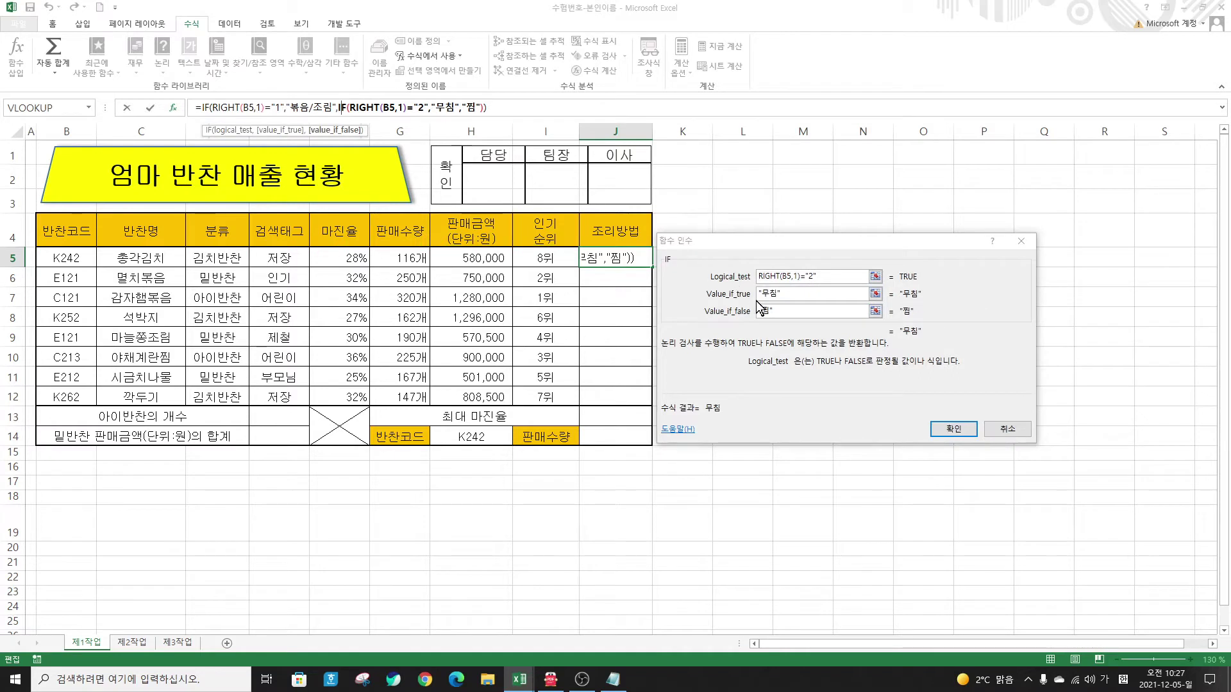
{"action": "left_click", "coordinate": [382, 108]}
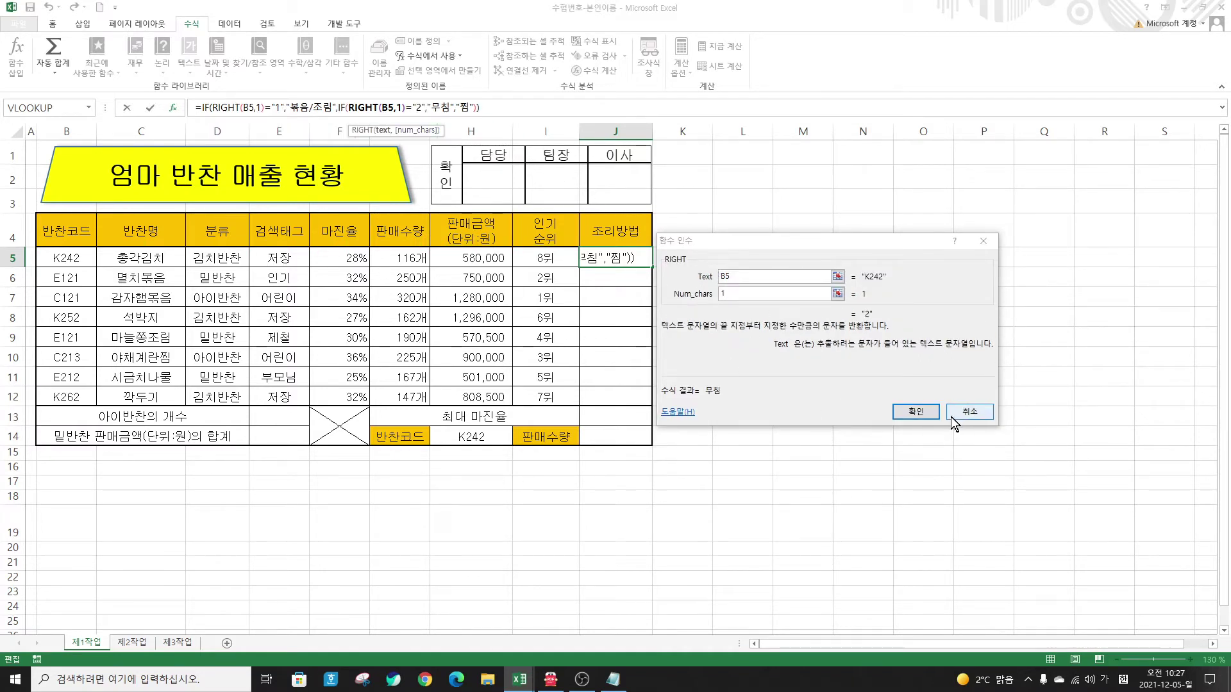
{"action": "left_click", "coordinate": [925, 411]}
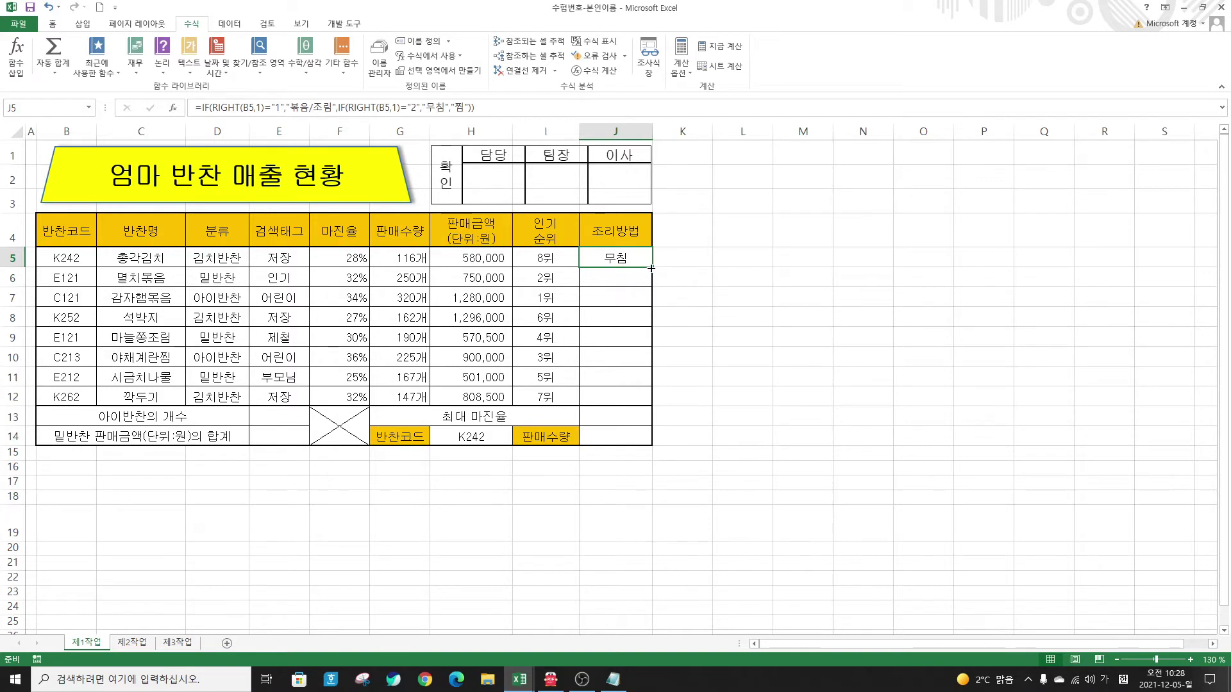
Step: Fill the 조리방법 formula from J5 down to J12 without formatting
{"action": "left_click_drag", "start_coordinate": [650, 268], "coordinate": [651, 404]}
{"action": "left_click", "coordinate": [661, 414]}
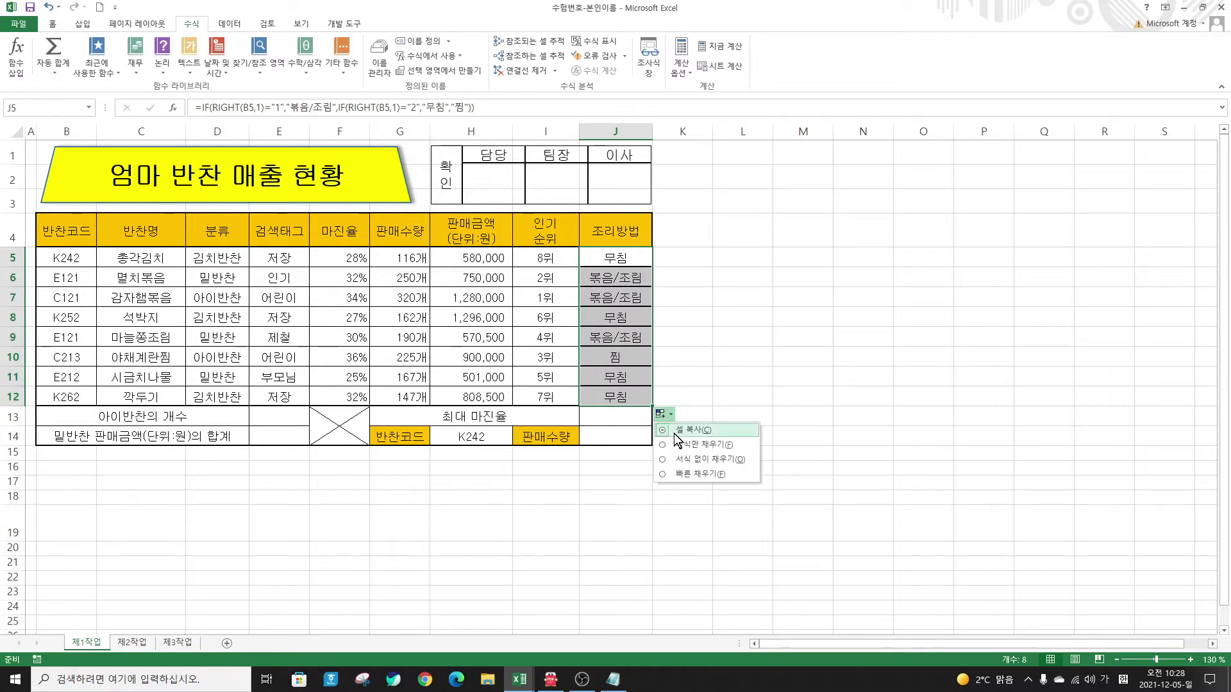
{"action": "left_click", "coordinate": [691, 462]}
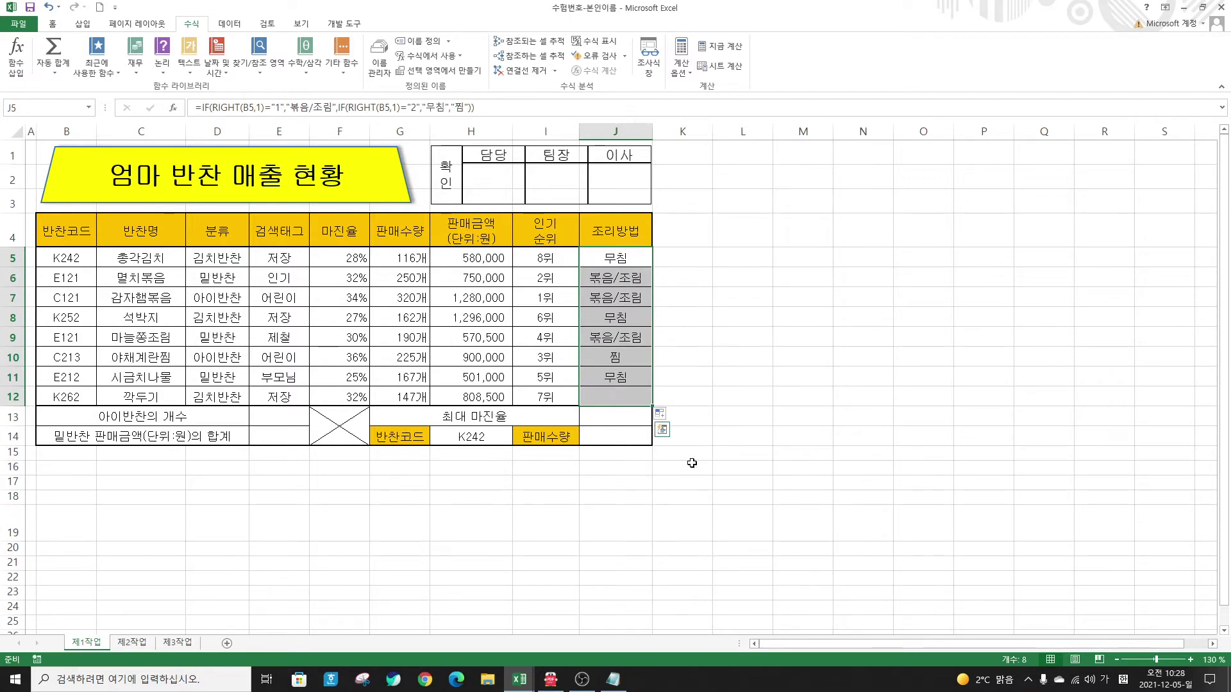
{"action": "left_click", "coordinate": [737, 513]}
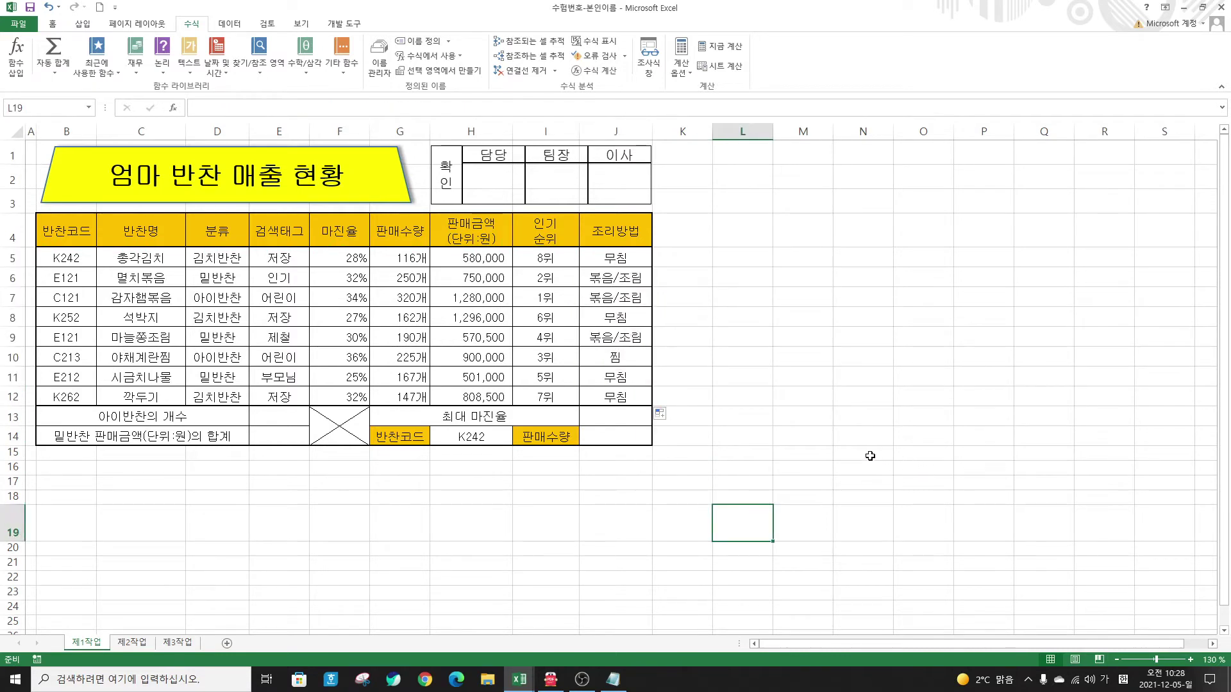
Step: Start a COUNTIF function in E13 for 아이반찬의 개수 and place its arguments dialog clear of the 분류 column
{"action": "left_click", "coordinate": [271, 420]}
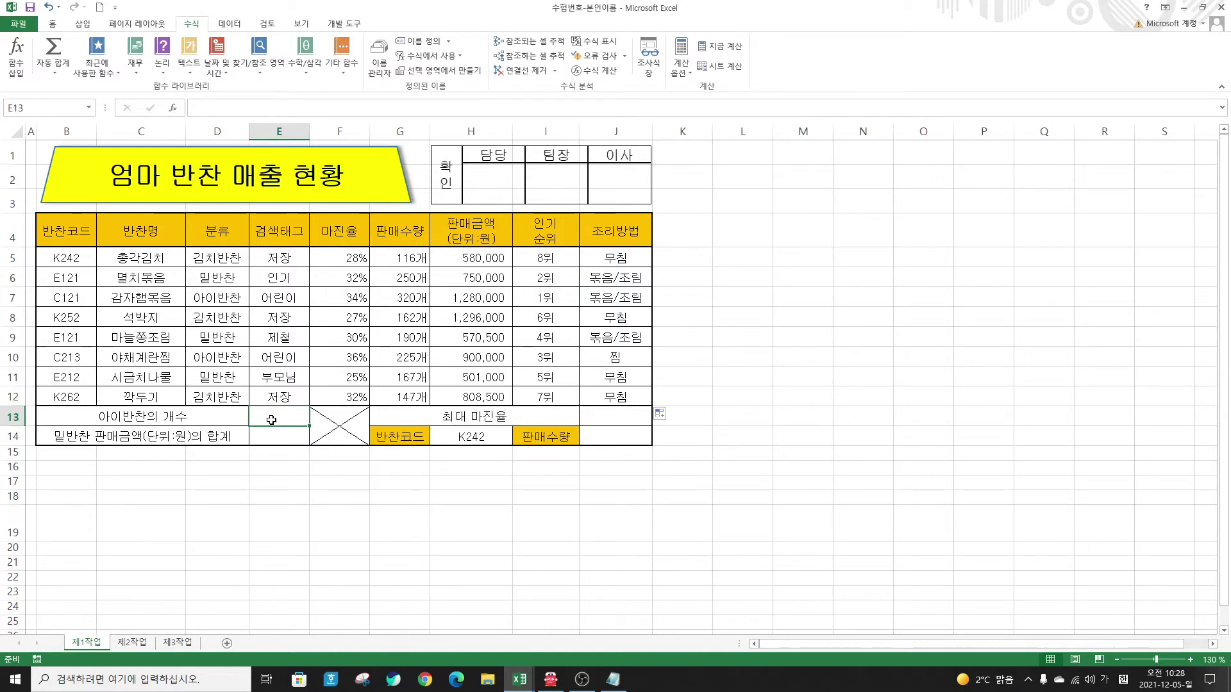
{"action": "type", "text": "="}
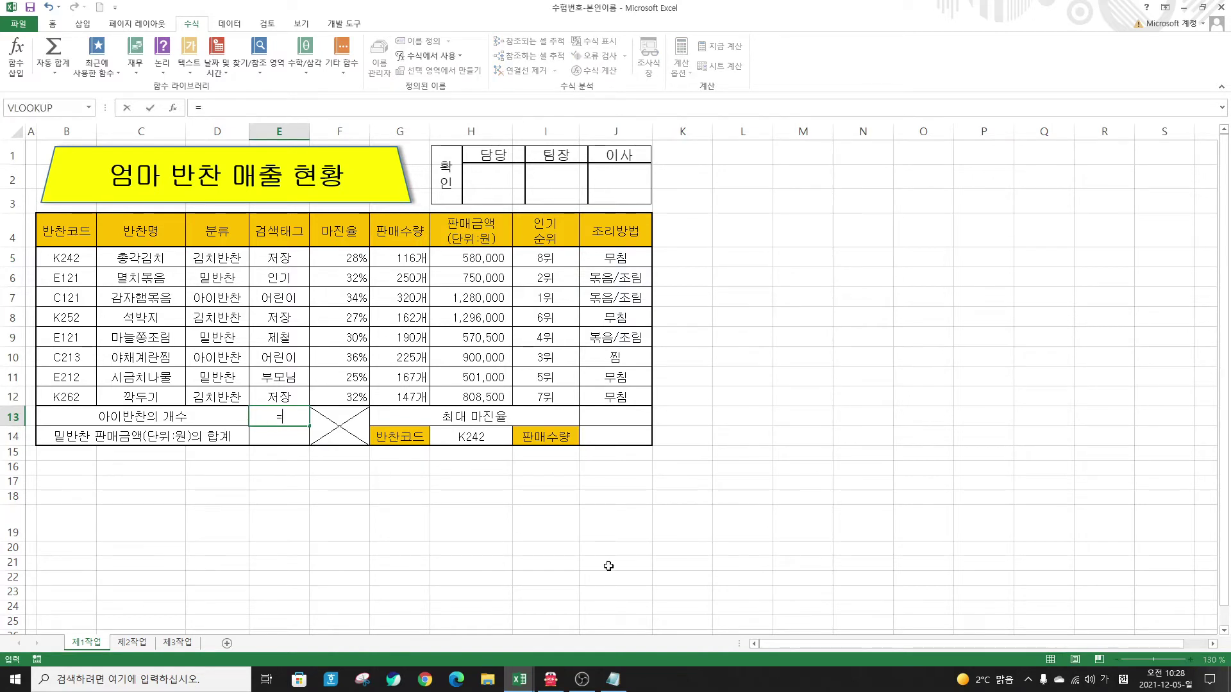
{"action": "type", "text": "coun"}
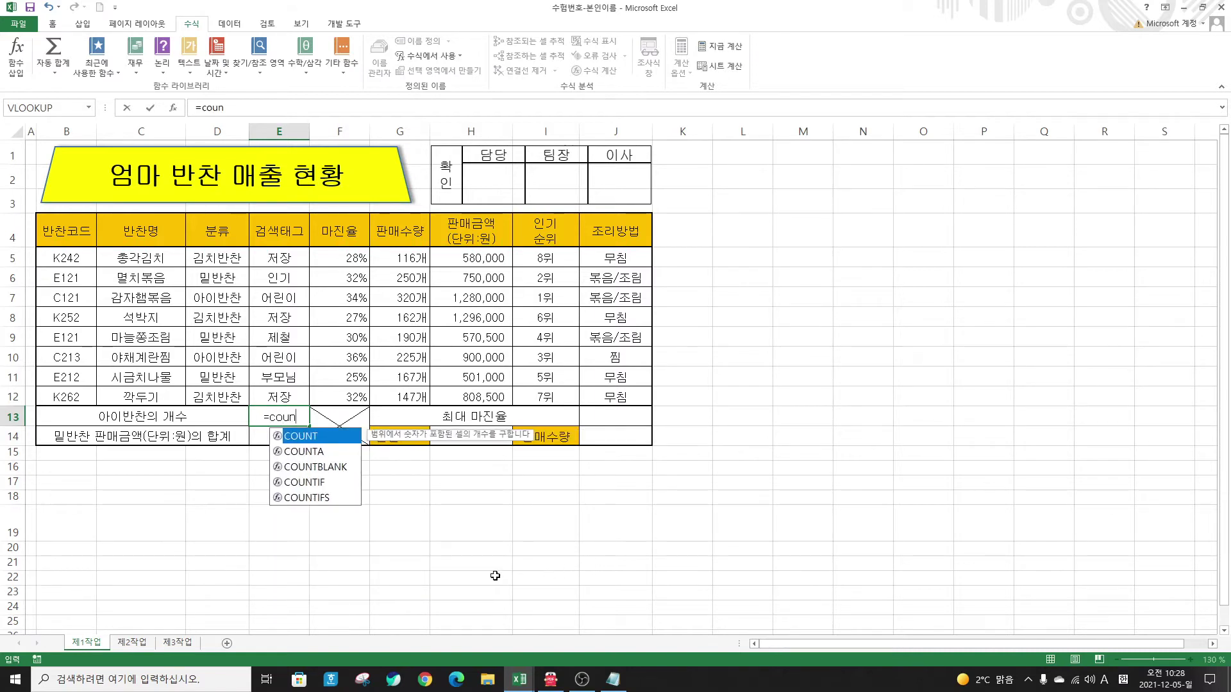
{"action": "double_click", "coordinate": [307, 483]}
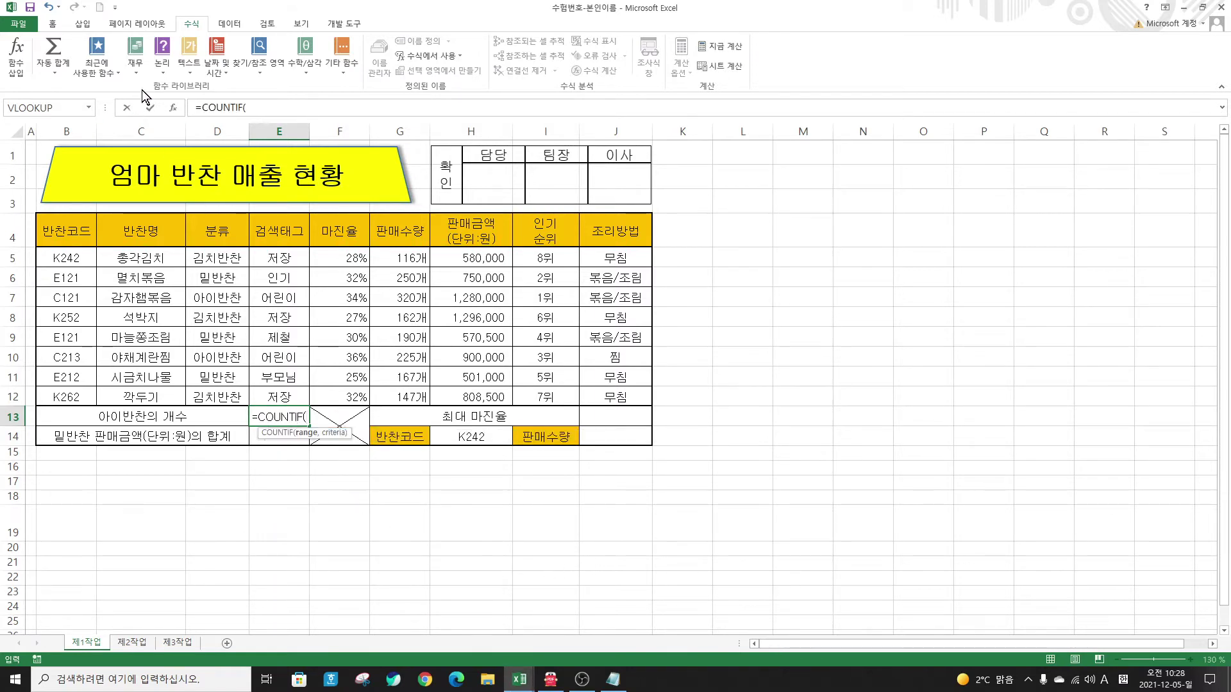
{"action": "left_click", "coordinate": [172, 108]}
{"action": "left_click_drag", "start_coordinate": [739, 249], "coordinate": [459, 338]}
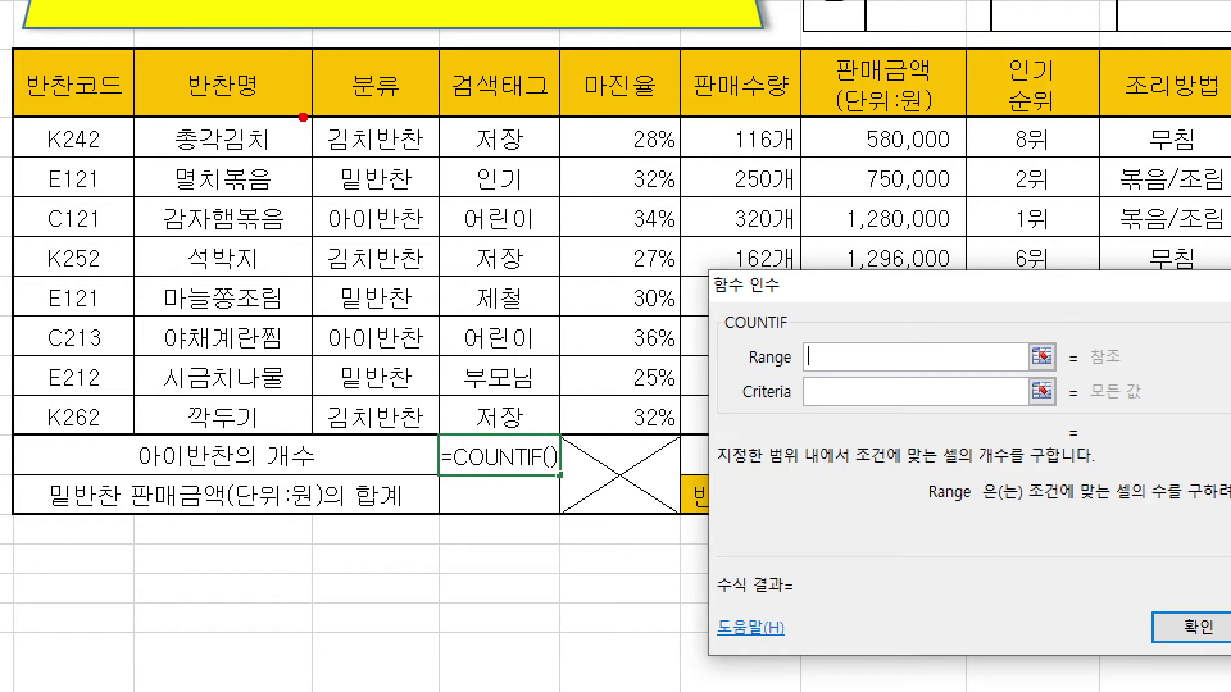
{"action": "mouse_move", "coordinate": [310, 116]}
{"action": "left_mouse_down"}
{"action": "mouse_move", "coordinate": [416, 204]}
{"action": "mouse_move", "coordinate": [452, 349]}
{"action": "mouse_move", "coordinate": [456, 433]}
{"action": "left_mouse_up"}
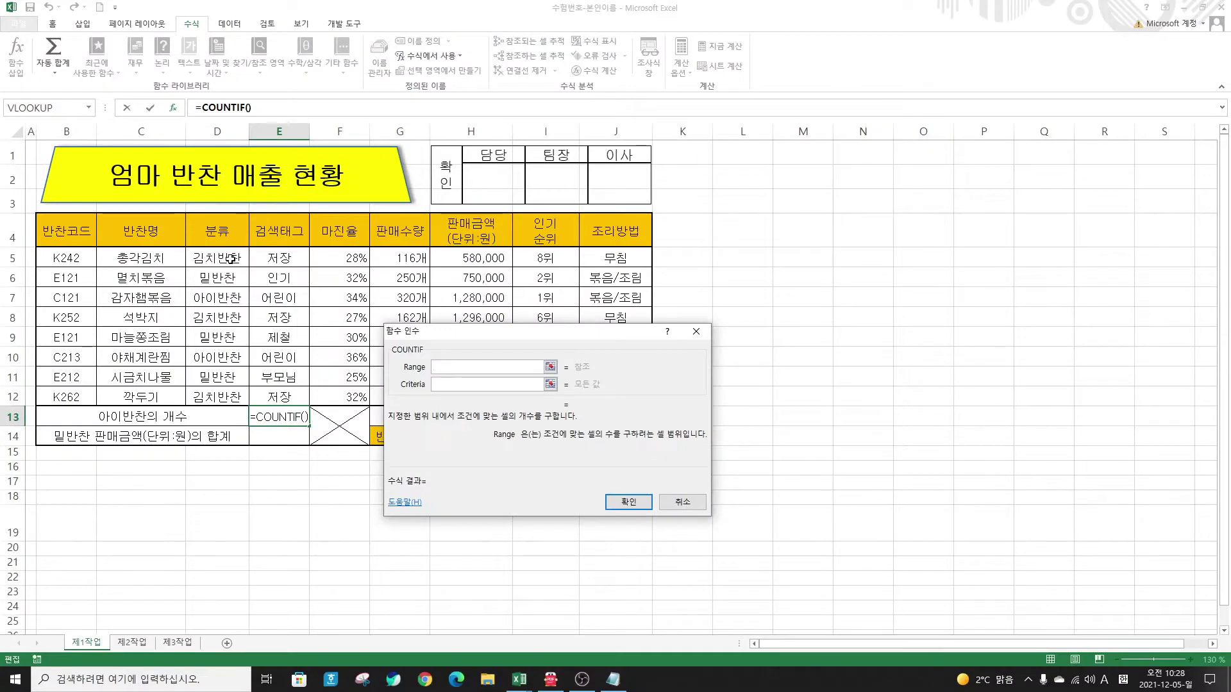
Step: Complete the COUNTIF in E13 with range D5:D12 and criteria "아이반찬", and right-align the cell
{"action": "left_click_drag", "start_coordinate": [398, 137], "coordinate": [412, 348]}
{"action": "left_click_drag", "start_coordinate": [236, 364], "coordinate": [235, 400]}
{"action": "key", "text": "Tab"}
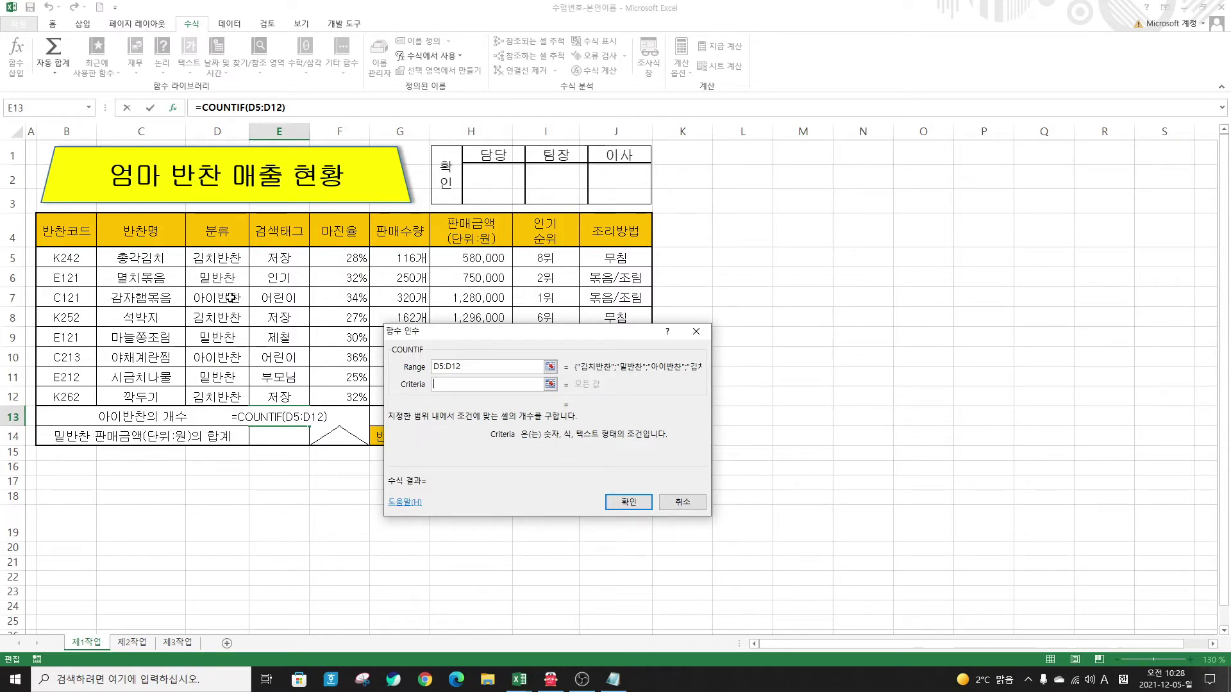
{"action": "type", "text": "\""}
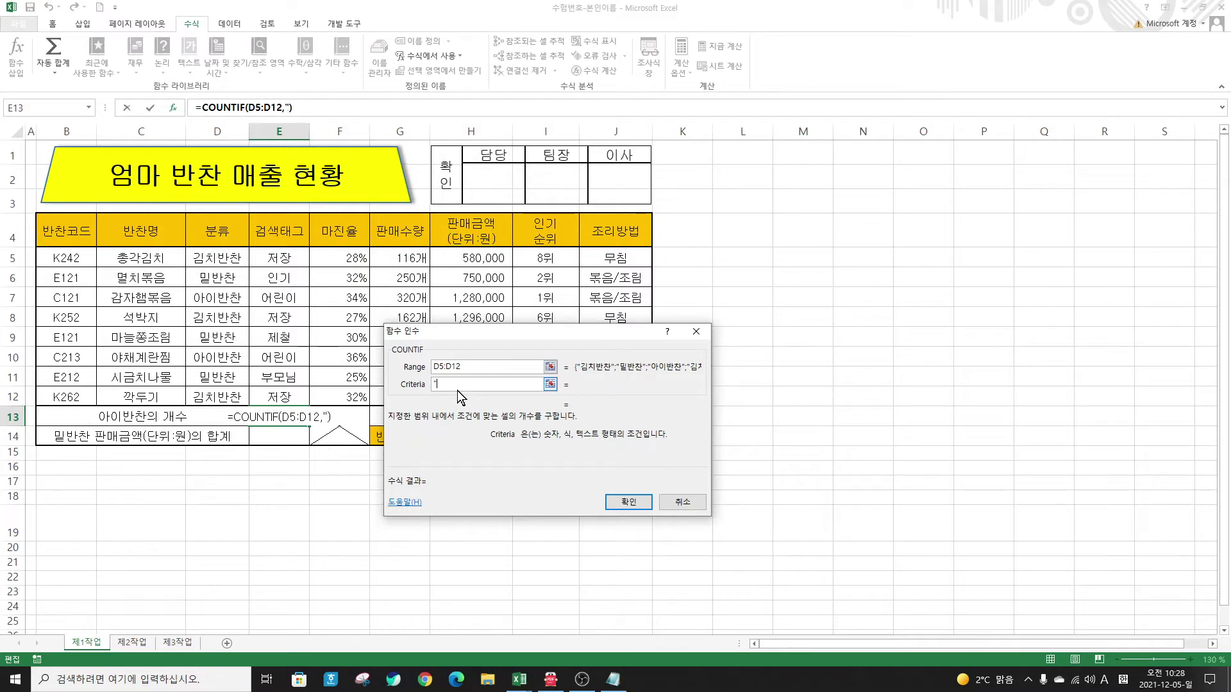
{"action": "type", "text": "앙이반찬\""}
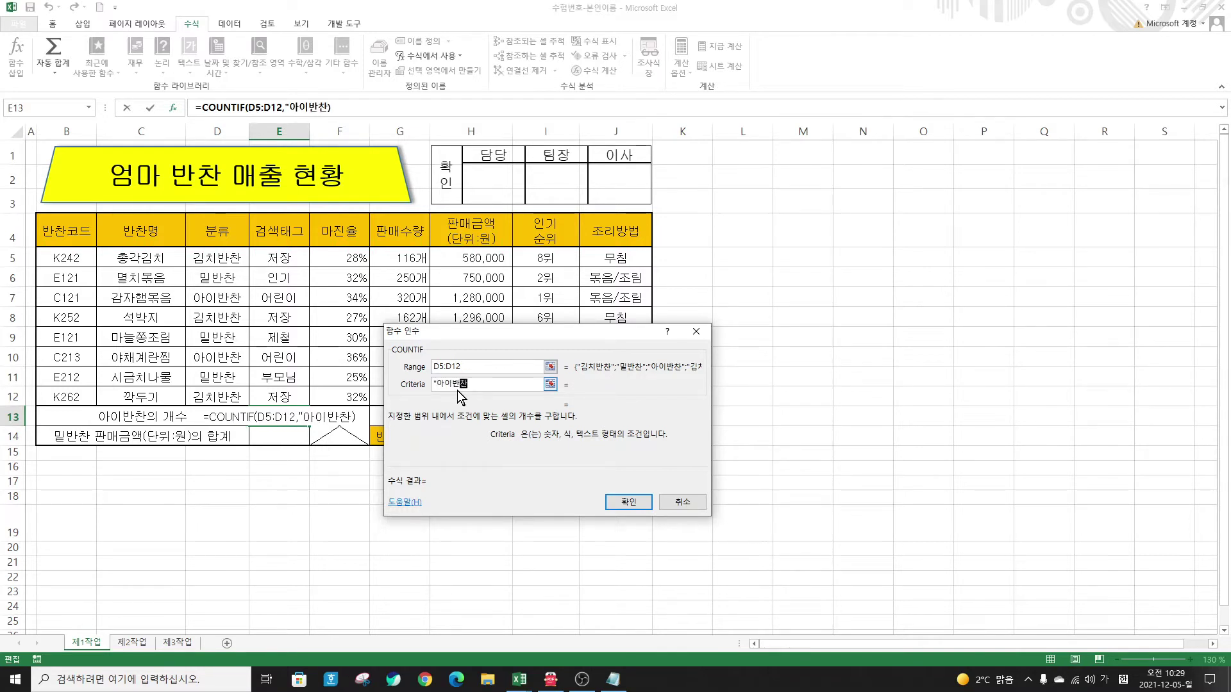
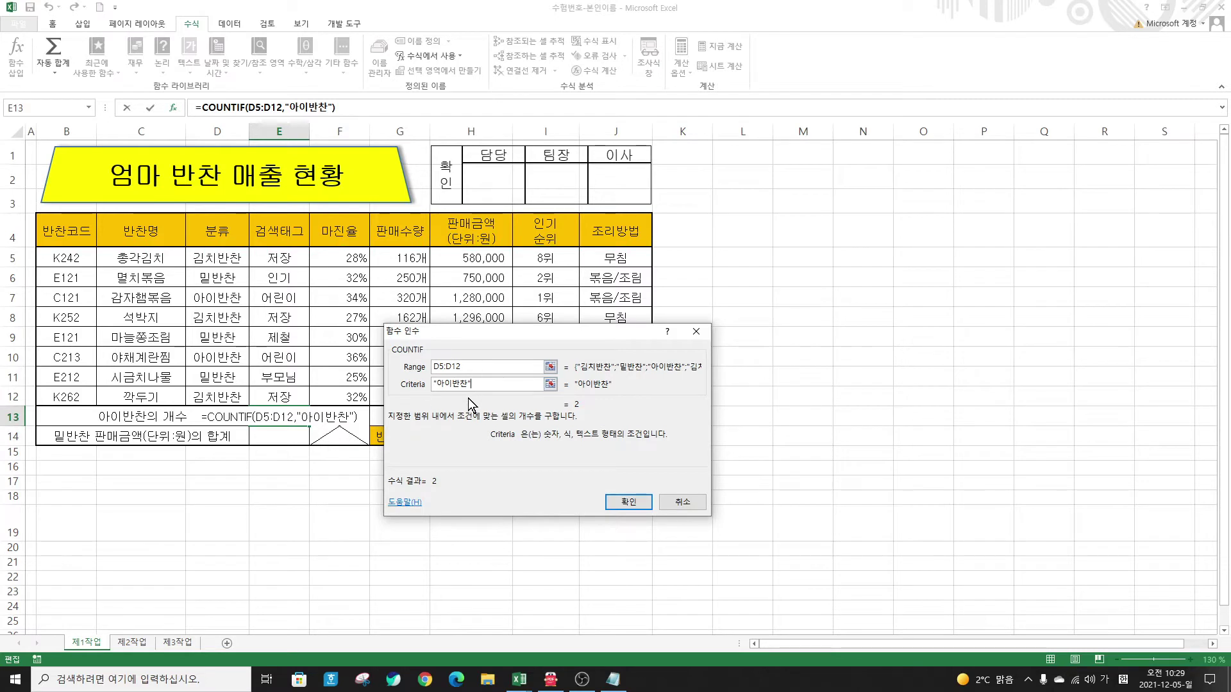
{"action": "left_click", "coordinate": [630, 502]}
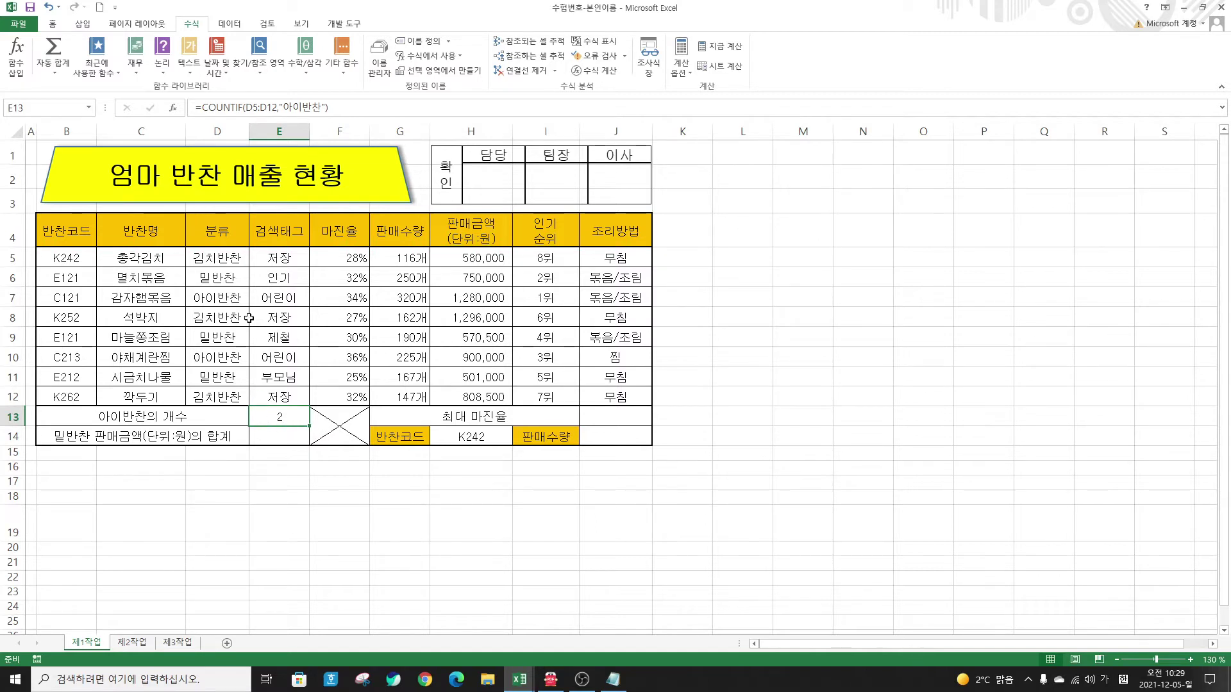
{"action": "left_click", "coordinate": [56, 24]}
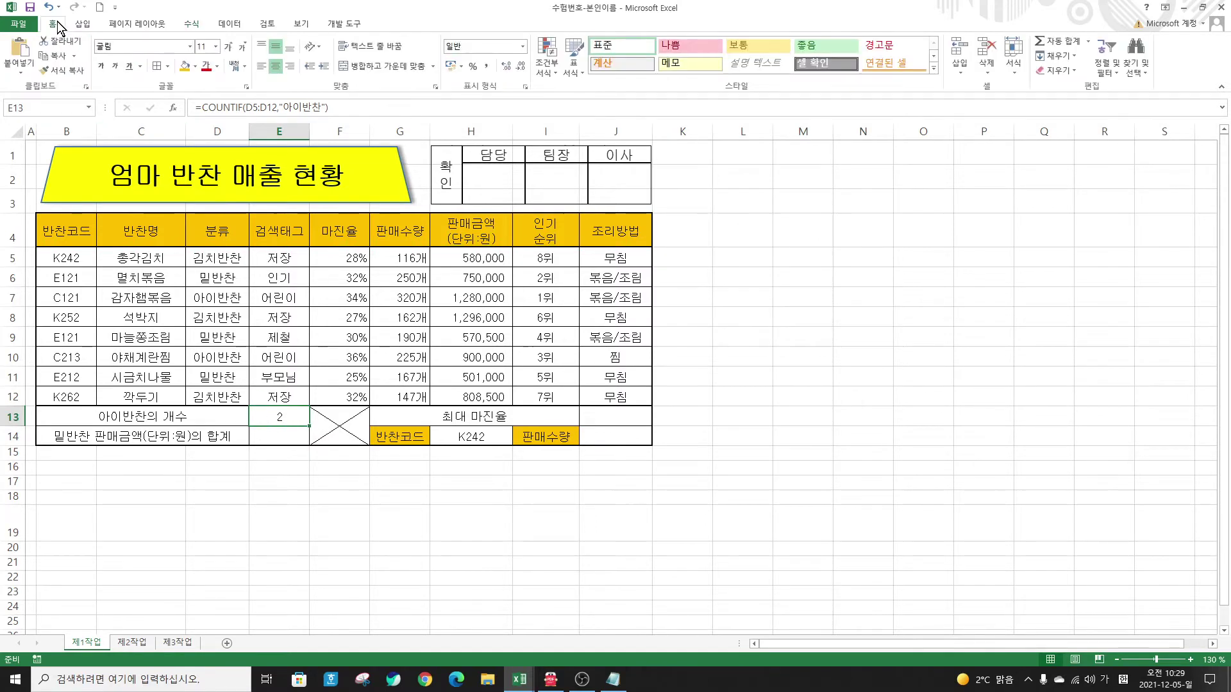
{"action": "left_click", "coordinate": [287, 67]}
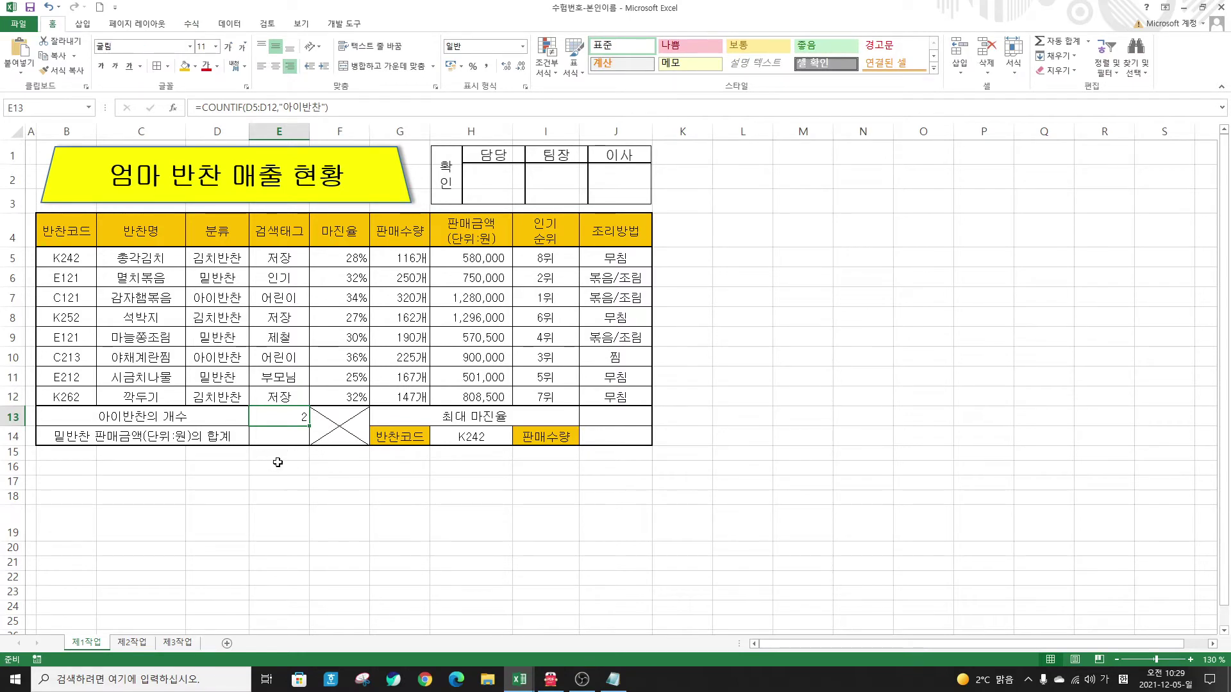
Step: Start a ROUND function in E14 with a nested SUMIF as its Number argument, and bring up the SUMIF arguments
{"action": "left_click", "coordinate": [288, 441]}
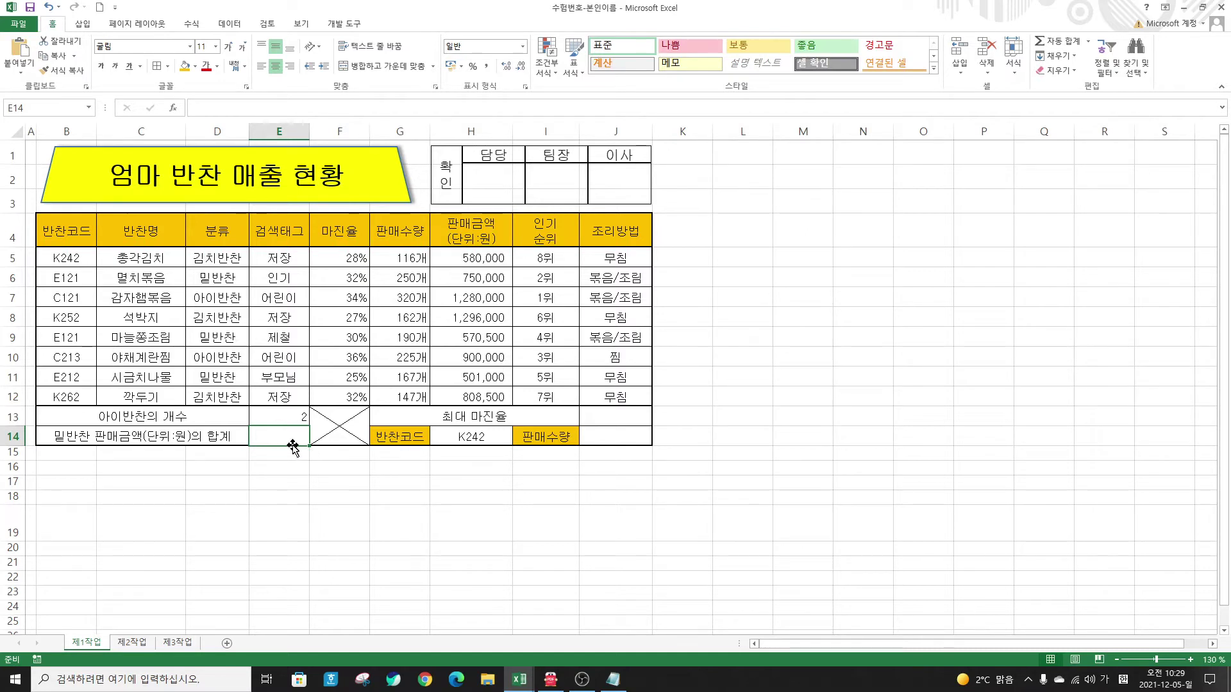
{"action": "type", "text": "=ㄱ"}
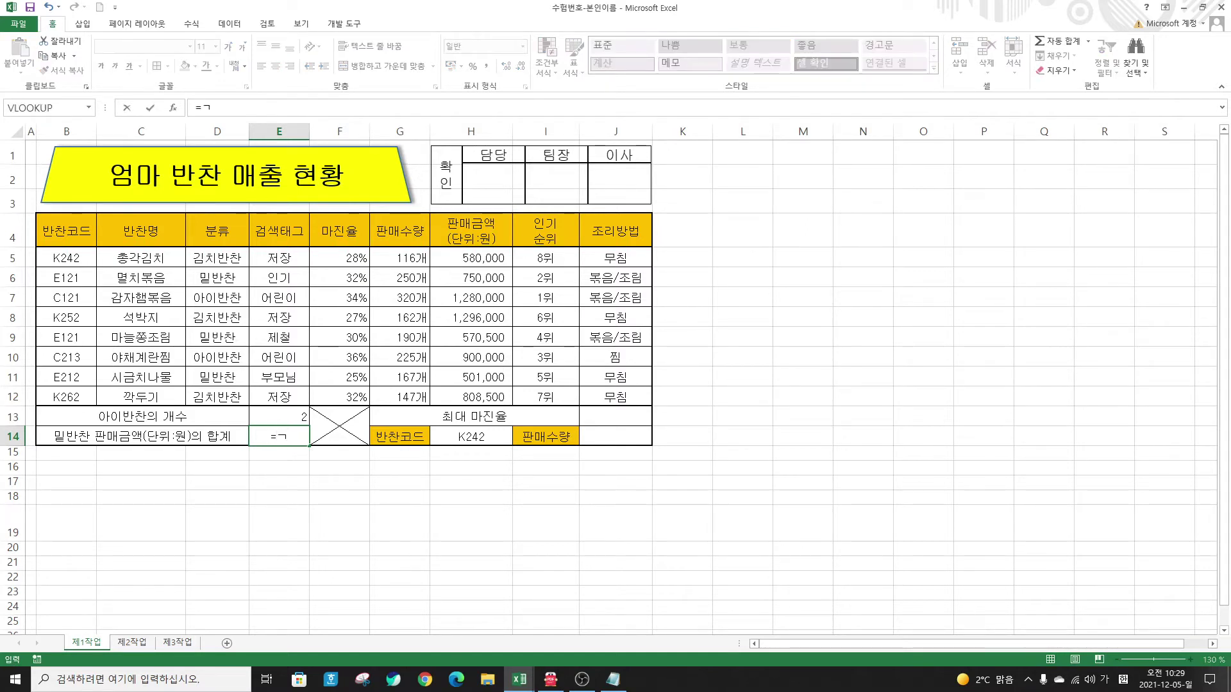
{"action": "key", "text": "Hangul"}
{"action": "type", "text": "ro"}
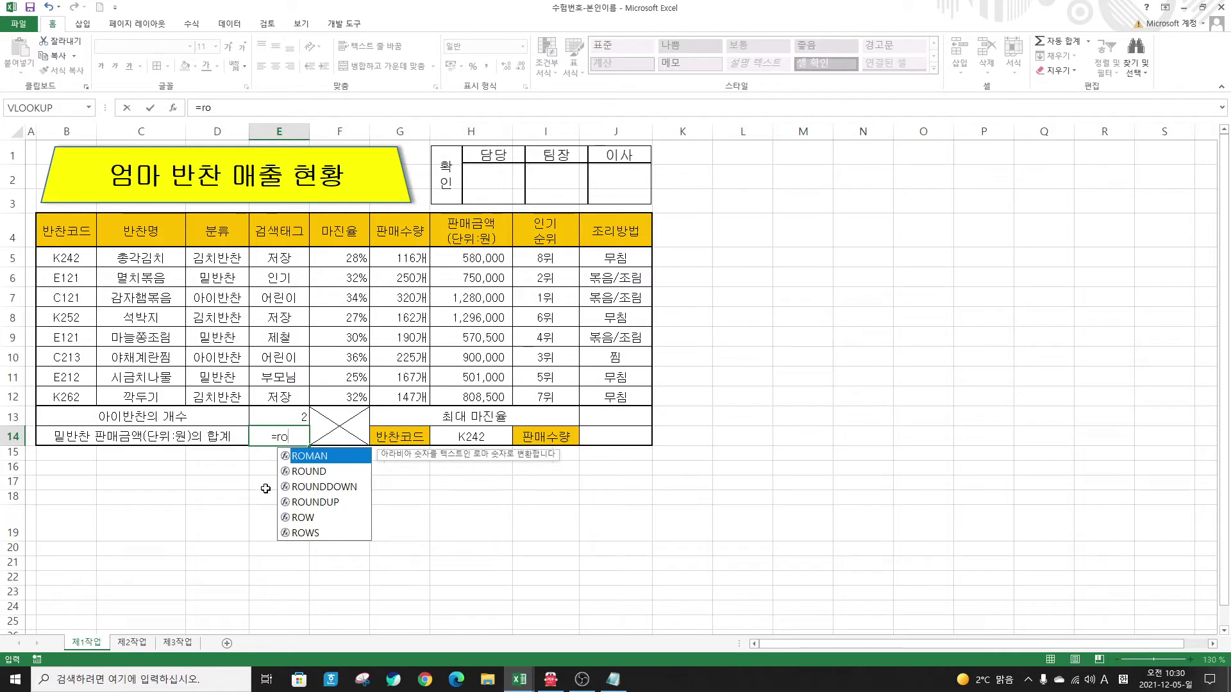
{"action": "double_click", "coordinate": [310, 475]}
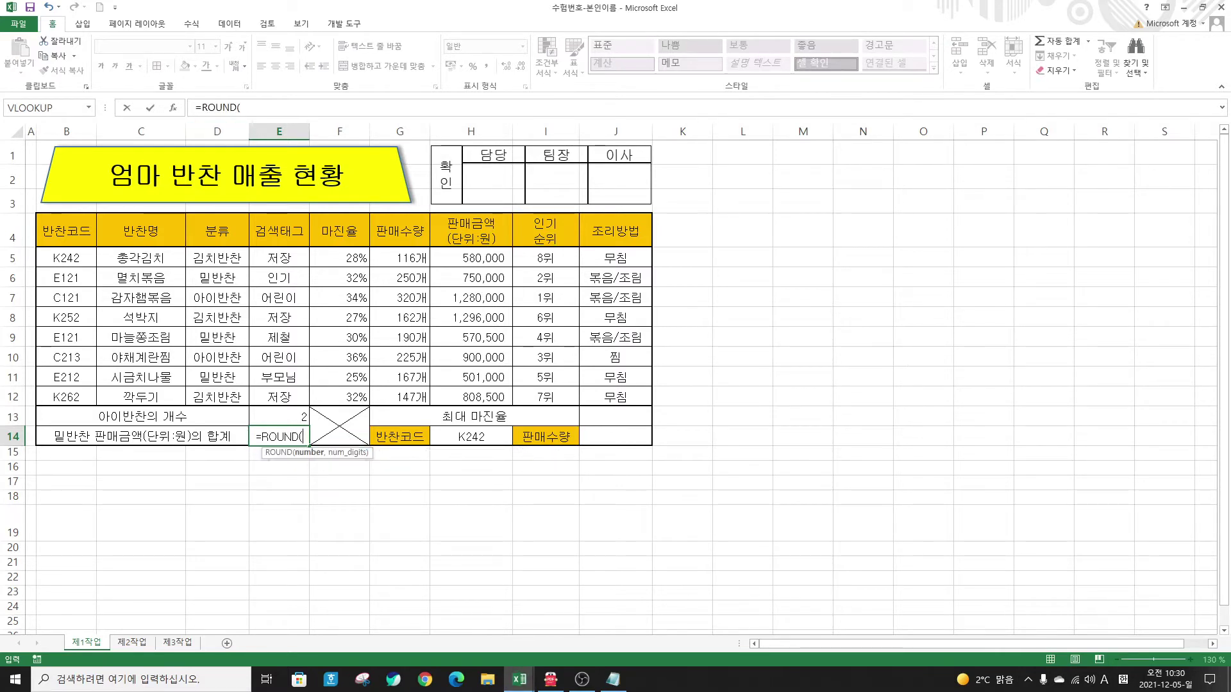
{"action": "left_click", "coordinate": [173, 108]}
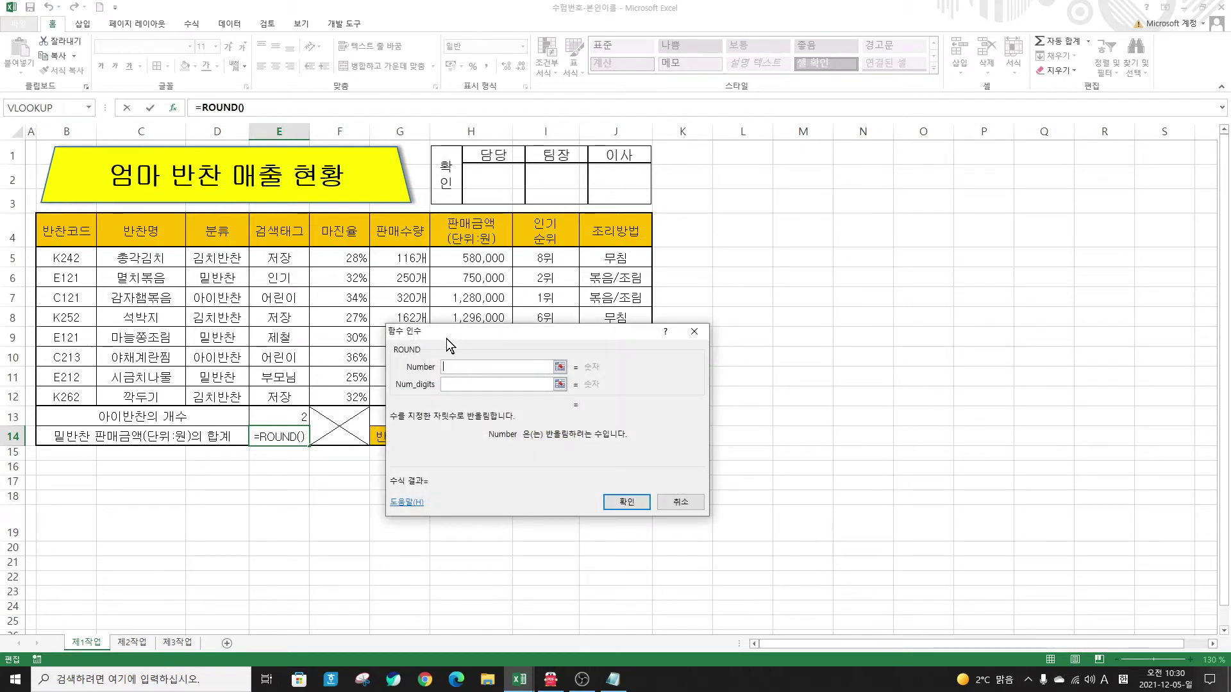
{"action": "left_click_drag", "start_coordinate": [448, 337], "coordinate": [409, 344]}
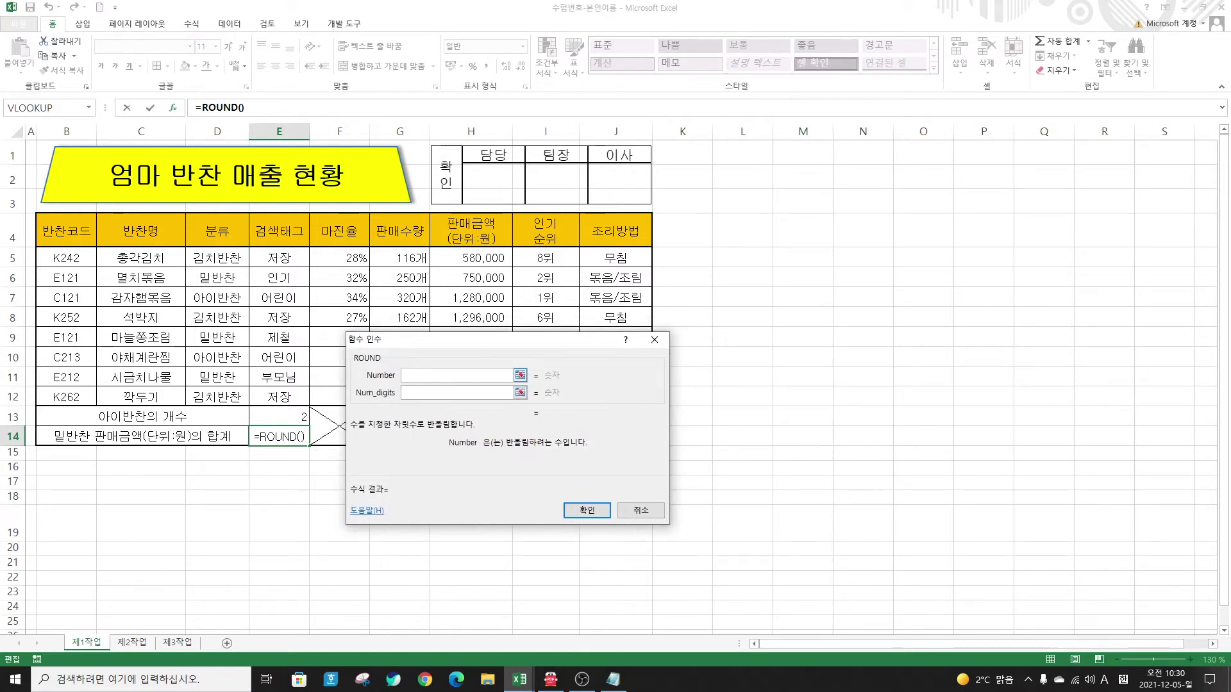
{"action": "type", "text": "sumif"}
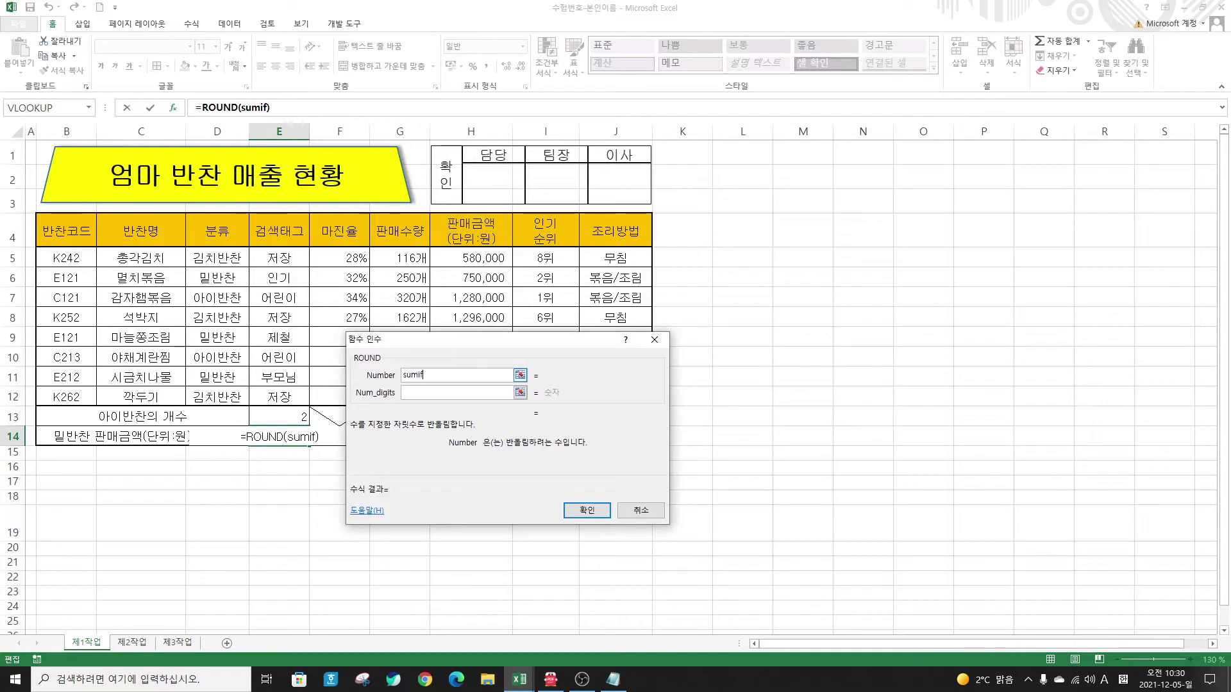
{"action": "type", "text": "("}
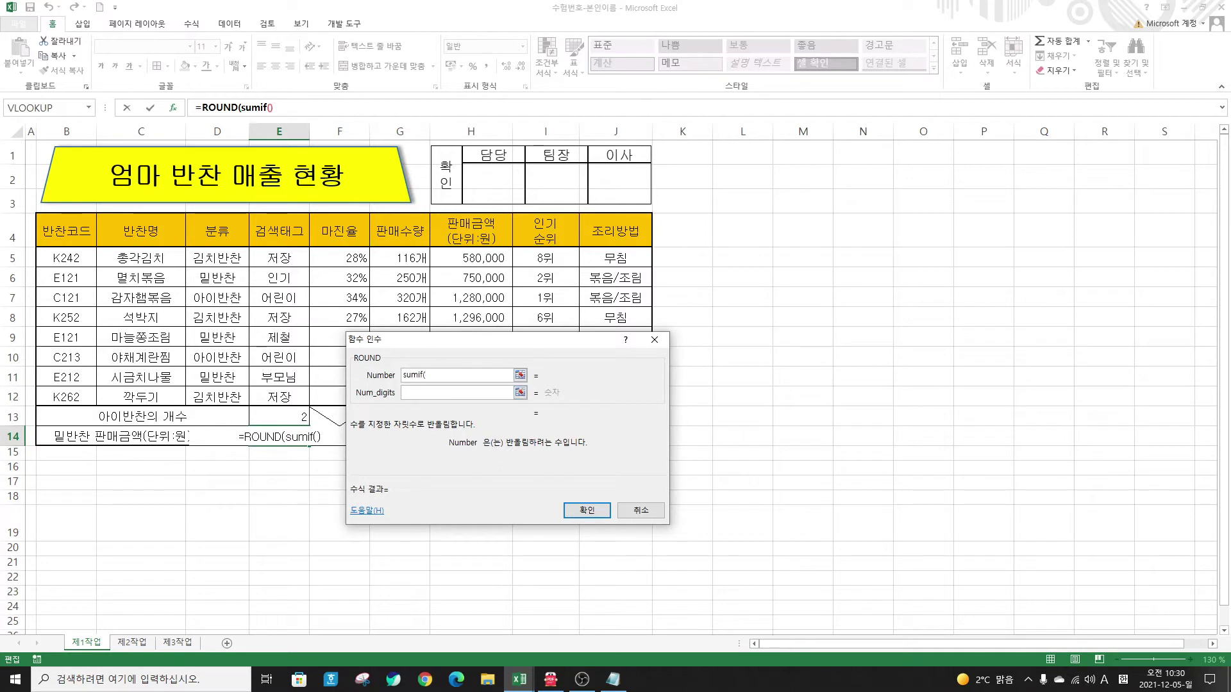
{"action": "left_click", "coordinate": [234, 107]}
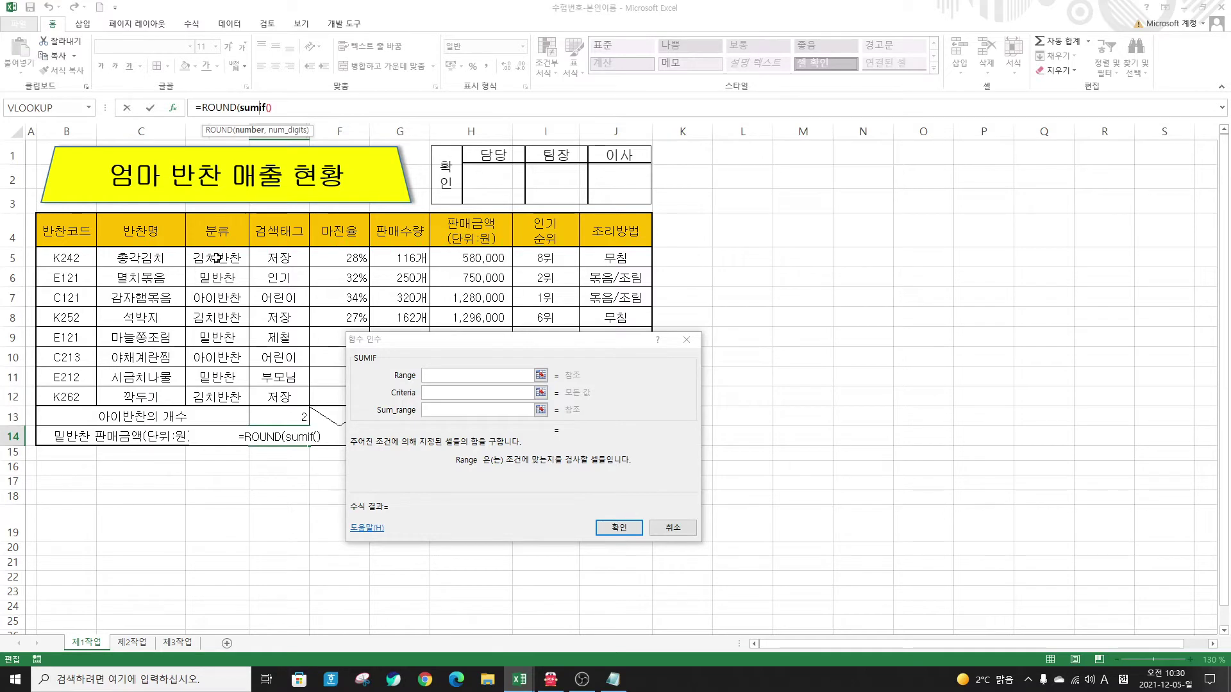
{"action": "left_click_drag", "start_coordinate": [215, 256], "coordinate": [196, 391]}
{"action": "left_click", "coordinate": [297, 107]}
{"action": "key", "text": "BackSpace"}
{"action": "key", "text": "BackSpace"}
{"action": "key", "text": "BackSpace"}
{"action": "key", "text": "BackSpace"}
{"action": "key", "text": "BackSpace"}
{"action": "key", "text": "BackSpace"}
{"action": "key", "text": "BackSpace"}
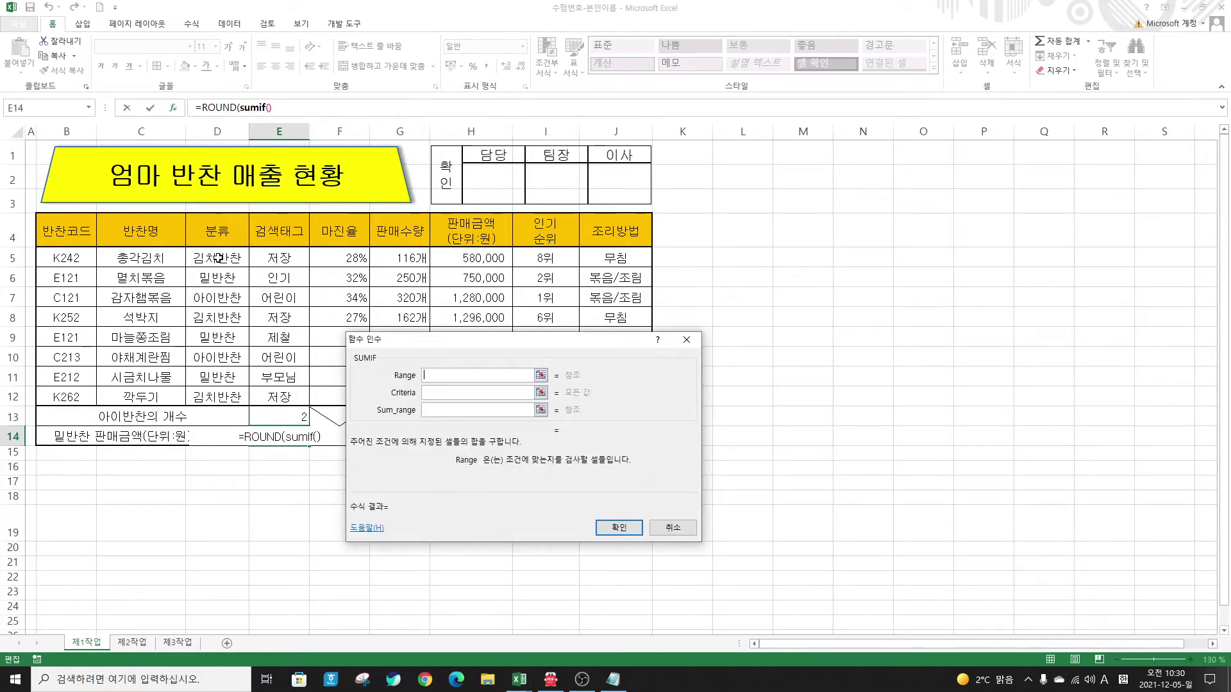
Step: Set the SUMIF arguments to range D5:D12, criteria "밑반찬" and sum range H5:H12
{"action": "left_click_drag", "start_coordinate": [218, 257], "coordinate": [221, 391]}
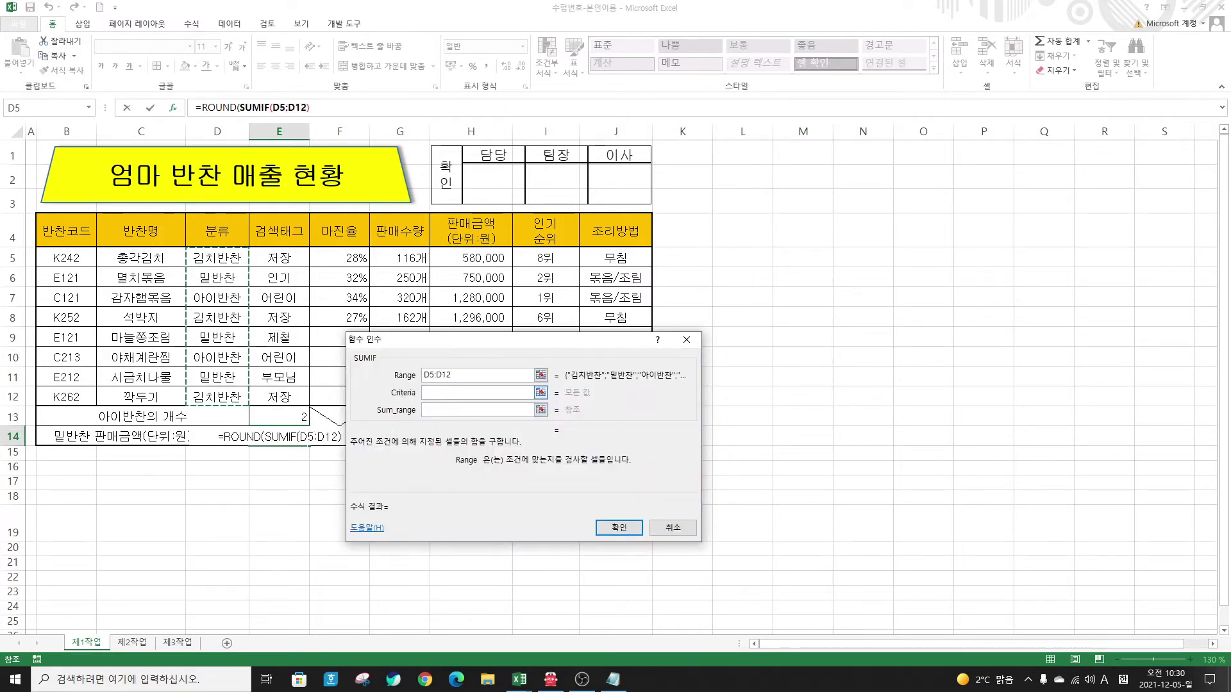
{"action": "key", "text": "Tab"}
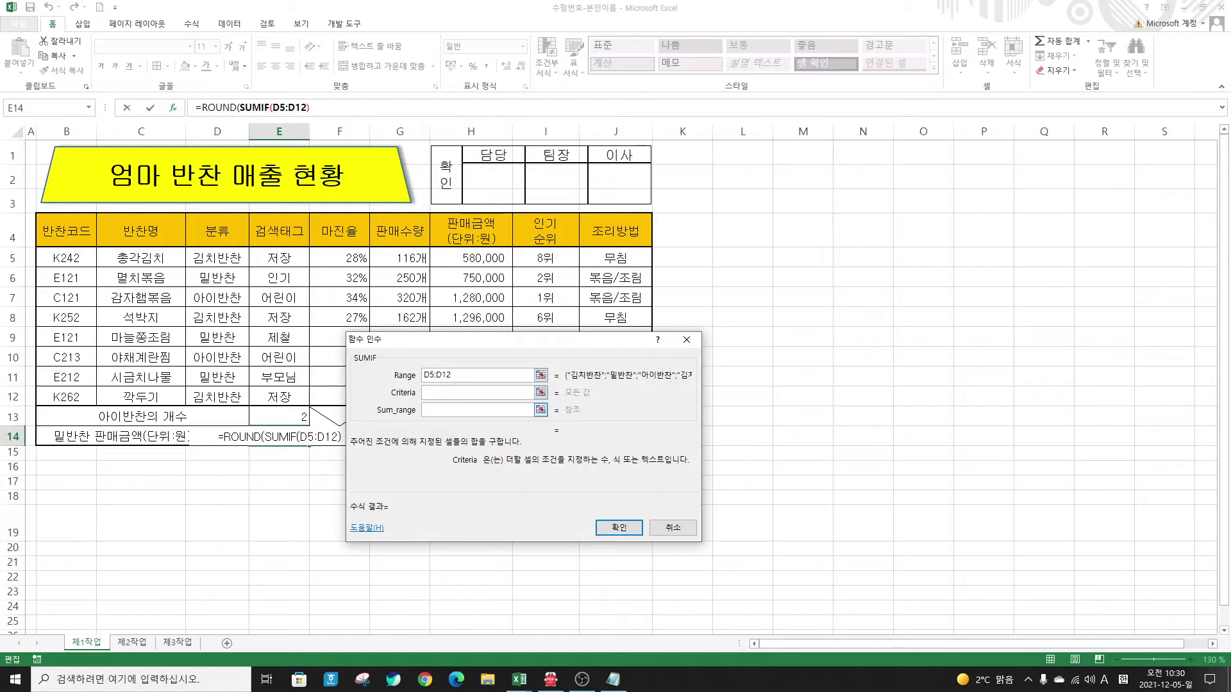
{"action": "type", "text": "\""}
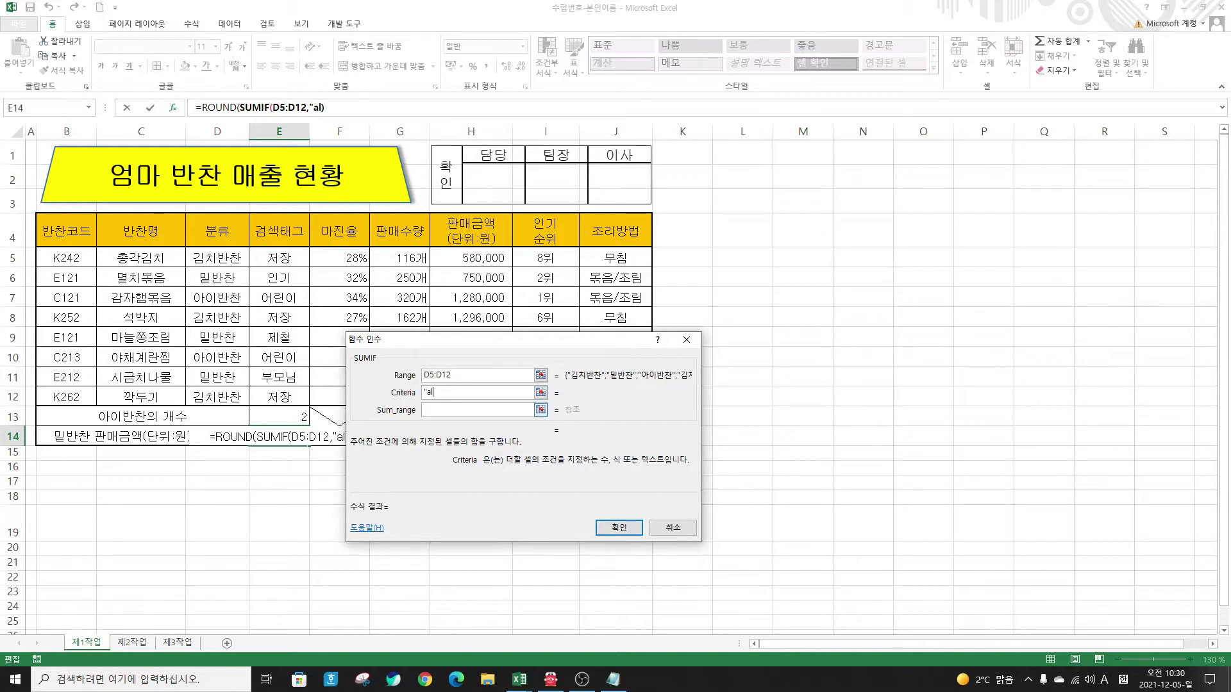
{"action": "type", "text": "밀반찬\""}
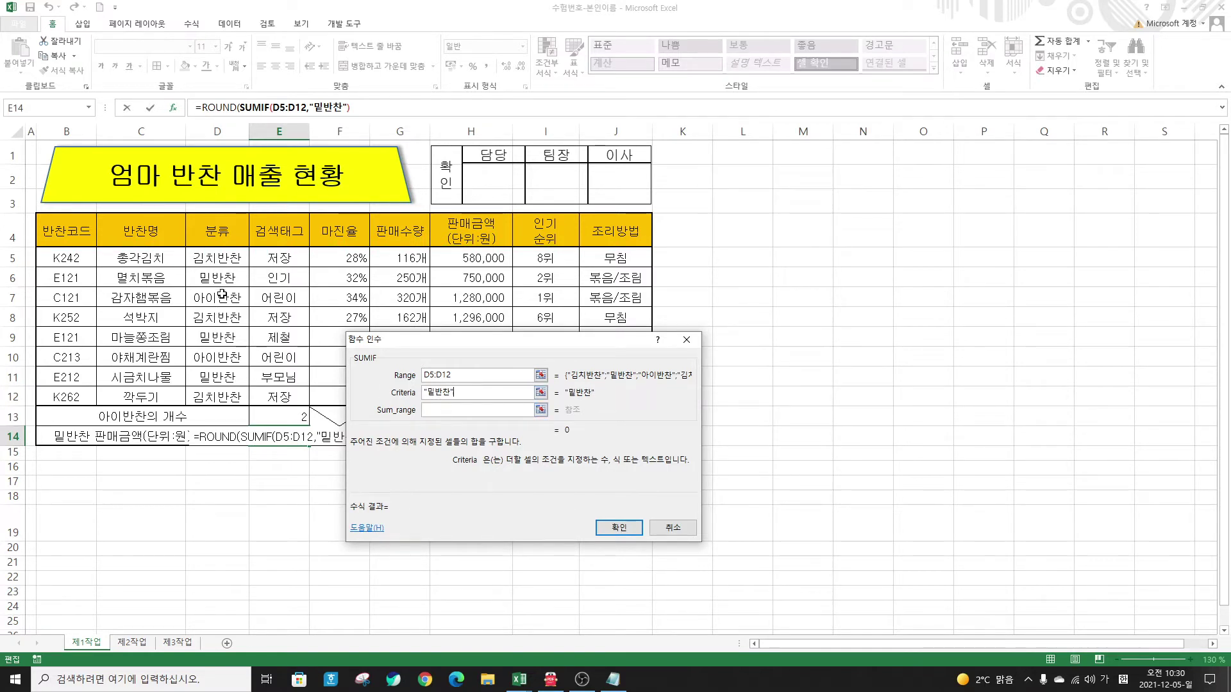
{"action": "left_click", "coordinate": [478, 410]}
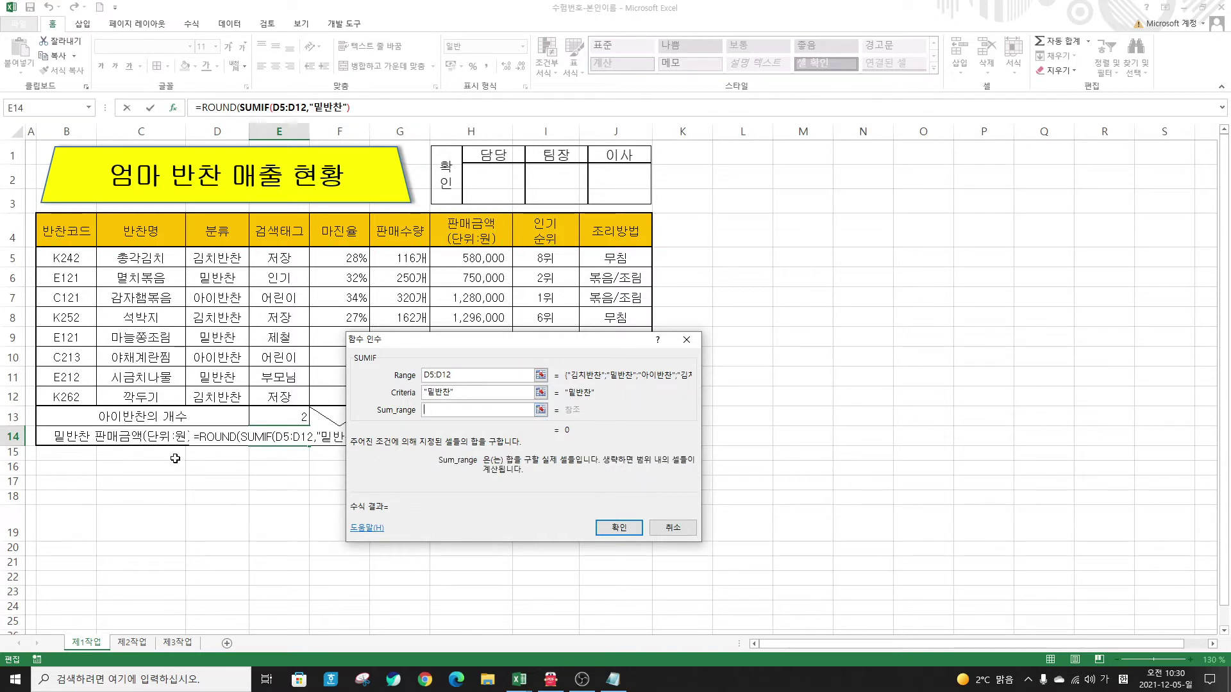
{"action": "left_click_drag", "start_coordinate": [441, 343], "coordinate": [537, 347]}
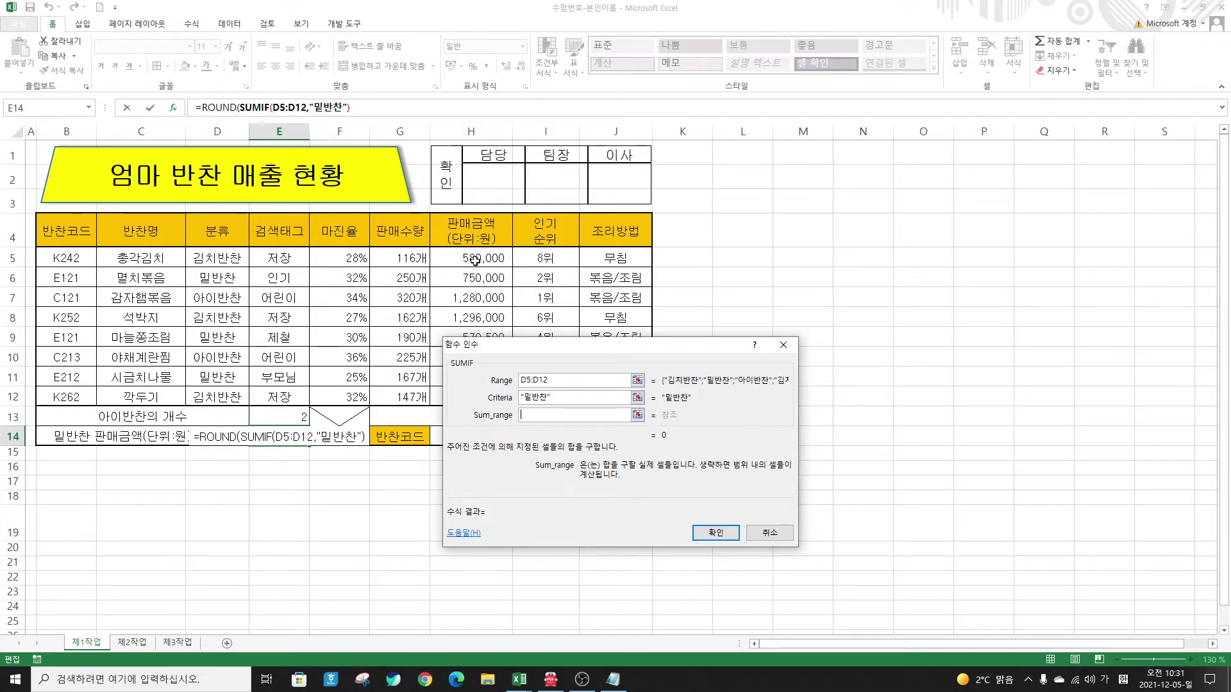
{"action": "left_click_drag", "start_coordinate": [474, 259], "coordinate": [463, 396]}
{"action": "left_click_drag", "start_coordinate": [541, 347], "coordinate": [621, 249]}
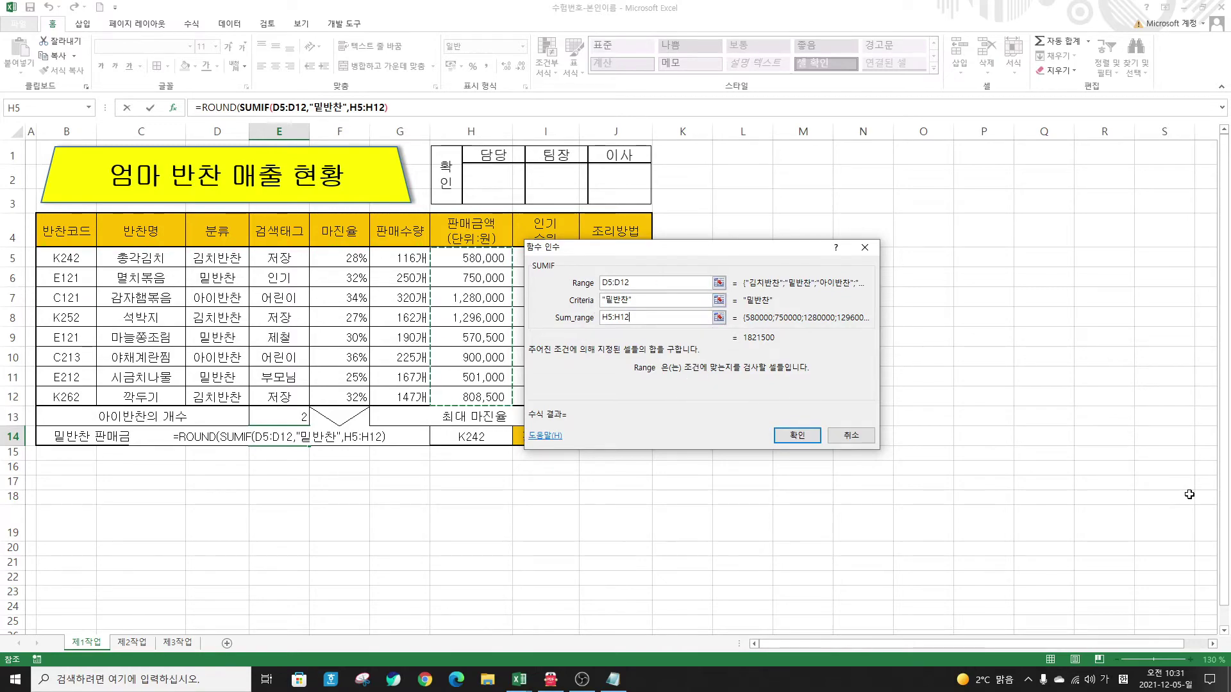
Step: Switch to the exam PDF and read condition (4) on rounding the 밑반찬 sales total, then return to Excel
{"action": "left_click", "coordinate": [550, 680]}
{"action": "left_click_drag", "start_coordinate": [598, 70], "coordinate": [556, 2]}
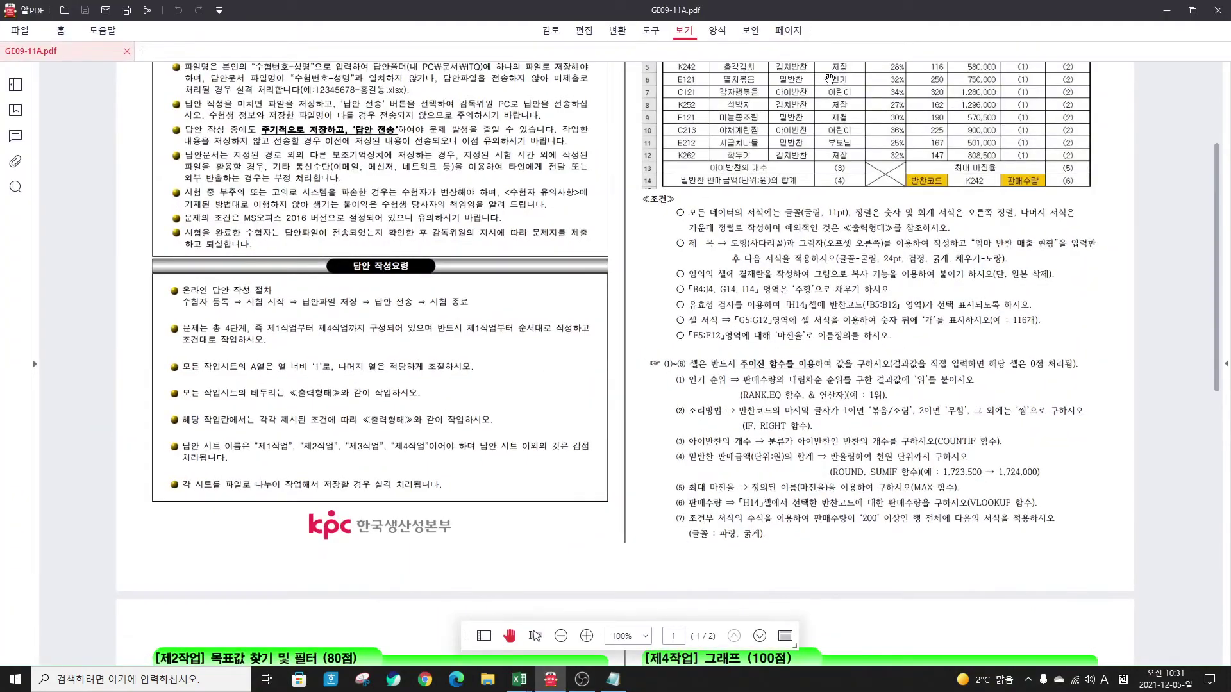
{"action": "scroll", "coordinate": [829, 134], "scroll_direction": "up", "scroll_amount": 5}
{"action": "scroll", "coordinate": [820, 406], "scroll_direction": "down", "scroll_amount": 5}
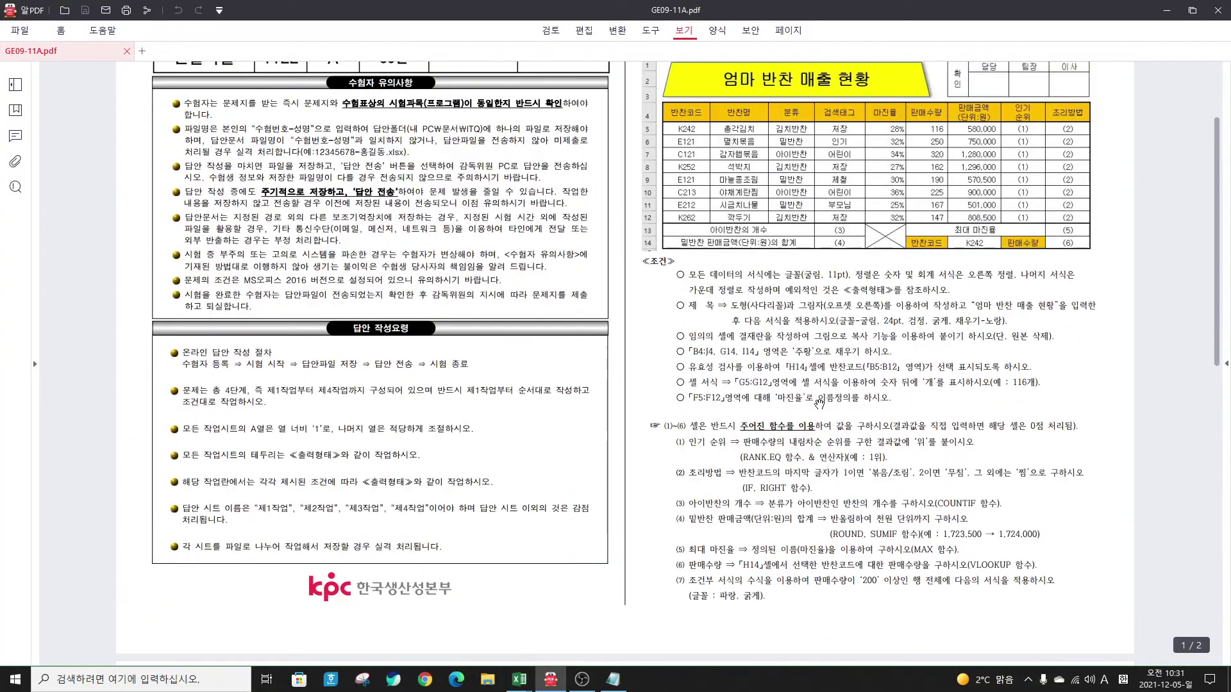
{"action": "scroll", "coordinate": [820, 405], "scroll_direction": "up", "scroll_amount": 3}
{"action": "scroll", "coordinate": [653, 350], "scroll_direction": "down", "scroll_amount": 2}
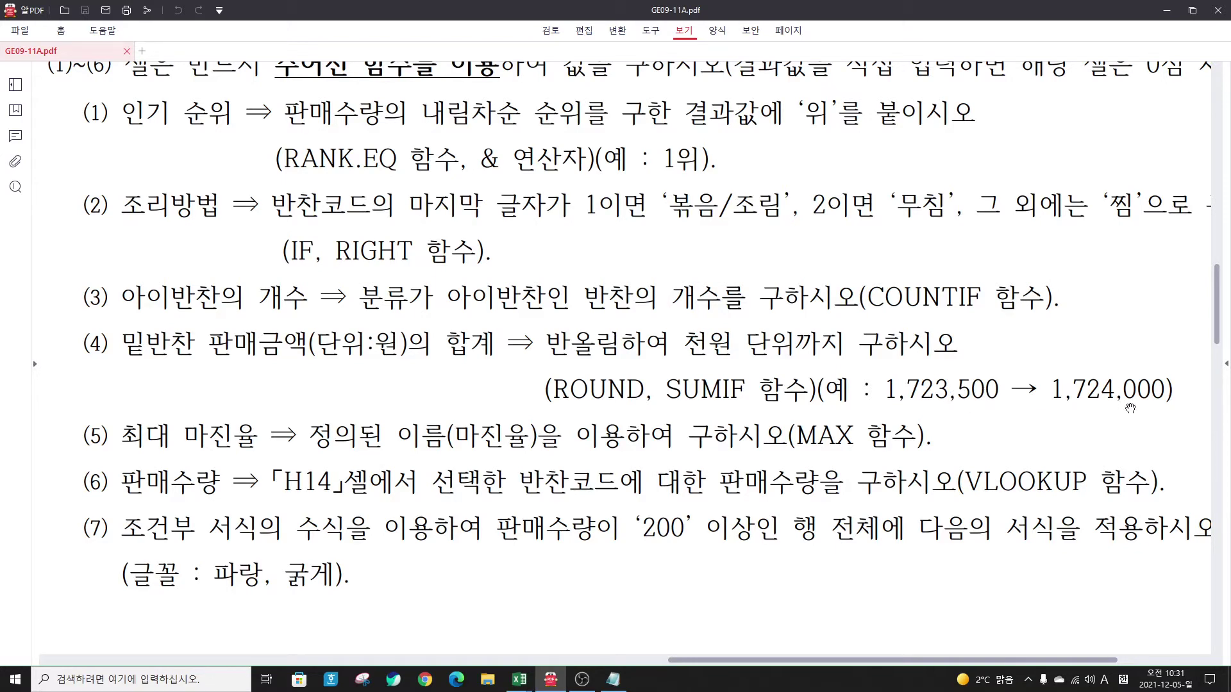
{"action": "left_click", "coordinate": [1167, 11]}
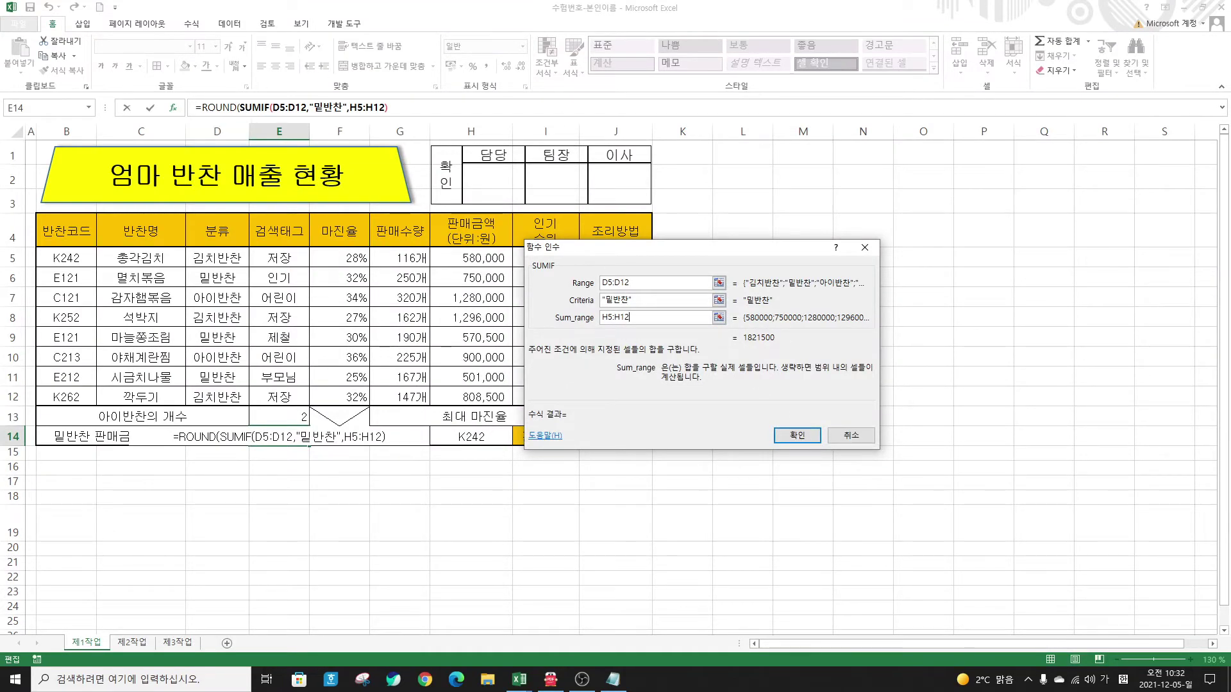
Step: Return to the outer ROUND arguments, set Num_digits to -3 and enter the E14 formula
{"action": "left_click", "coordinate": [202, 107]}
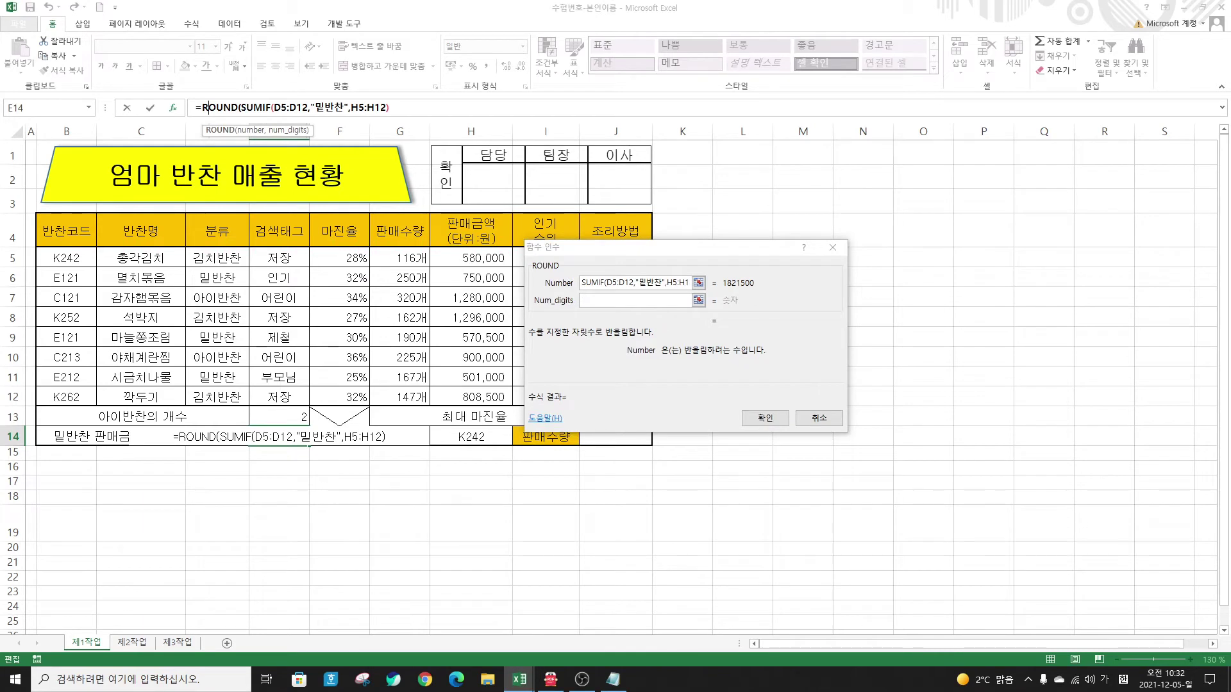
{"action": "left_click", "coordinate": [590, 300]}
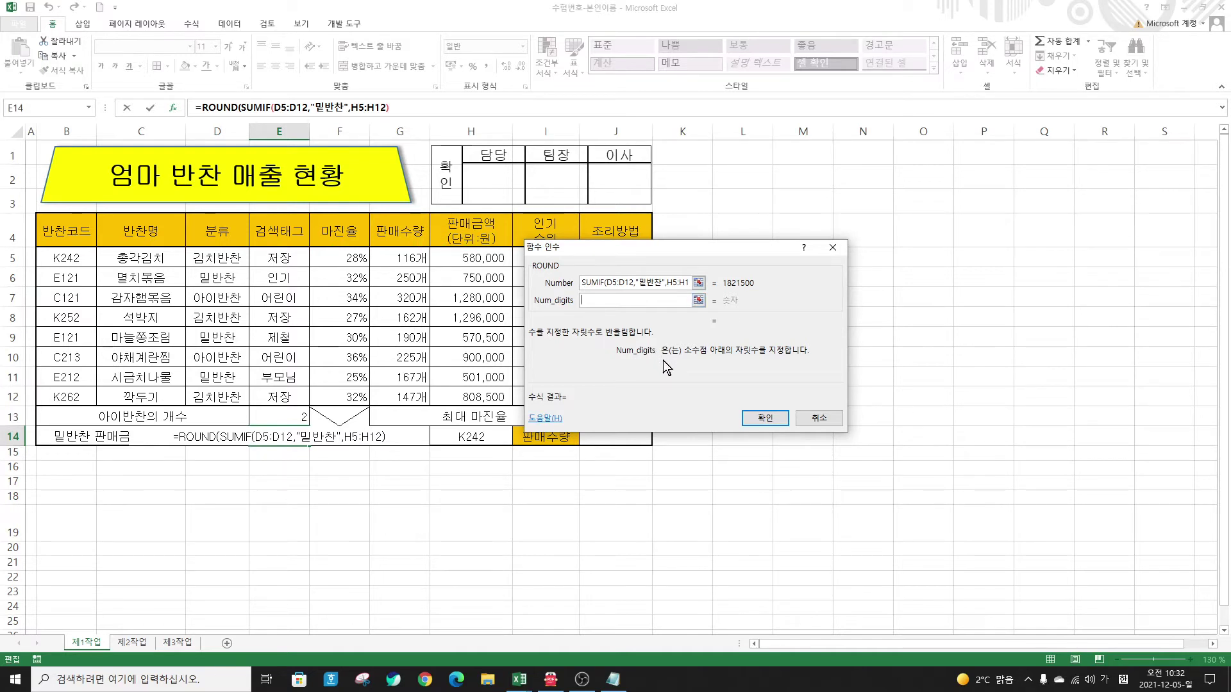
{"action": "type", "text": "-3"}
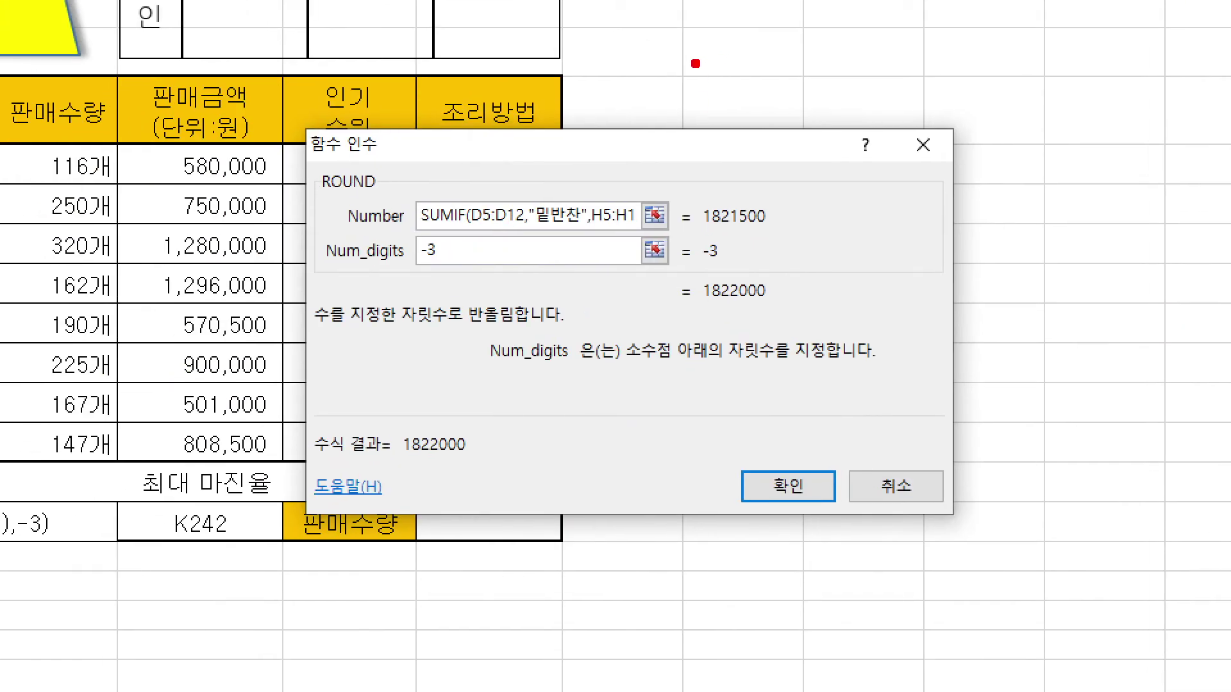
{"action": "mouse_move", "coordinate": [695, 63]}
{"action": "left_mouse_down"}
{"action": "mouse_move", "coordinate": [743, 64]}
{"action": "mouse_move", "coordinate": [760, 107]}
{"action": "left_mouse_up"}
{"action": "left_click_drag", "start_coordinate": [748, 196], "coordinate": [805, 194]}
{"action": "left_click_drag", "start_coordinate": [795, 178], "coordinate": [869, 207]}
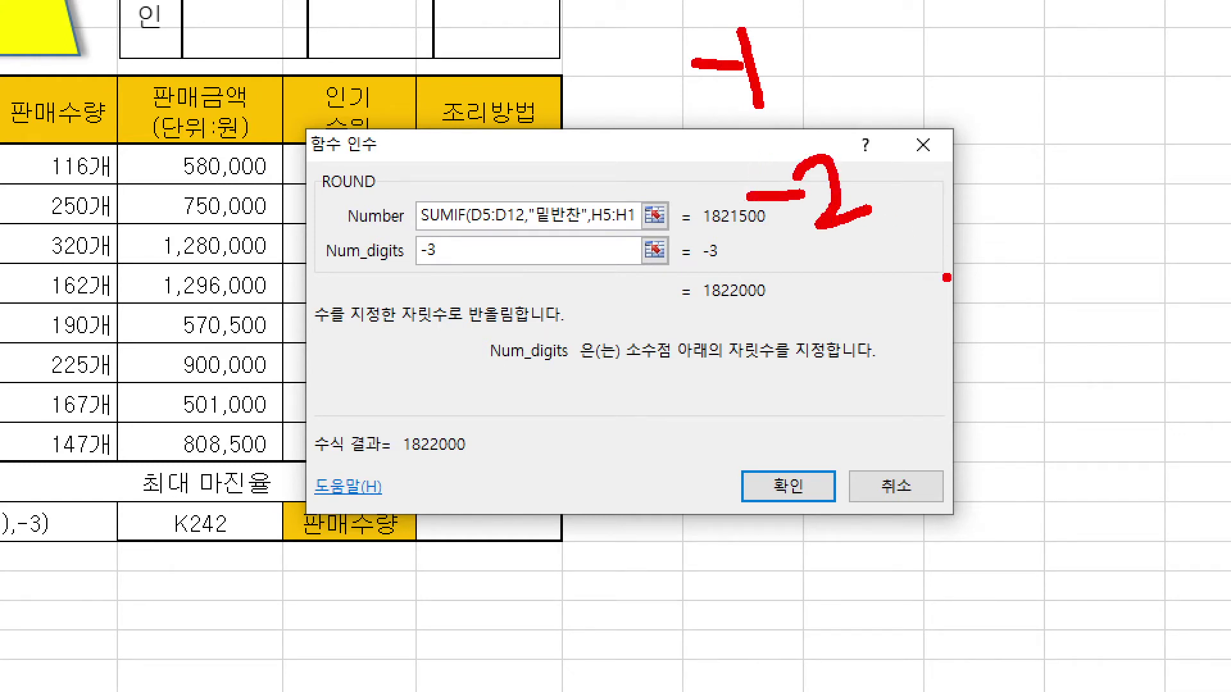
{"action": "mouse_move", "coordinate": [852, 319]}
{"action": "left_mouse_down"}
{"action": "mouse_move", "coordinate": [974, 325]}
{"action": "mouse_move", "coordinate": [920, 357]}
{"action": "left_mouse_up"}
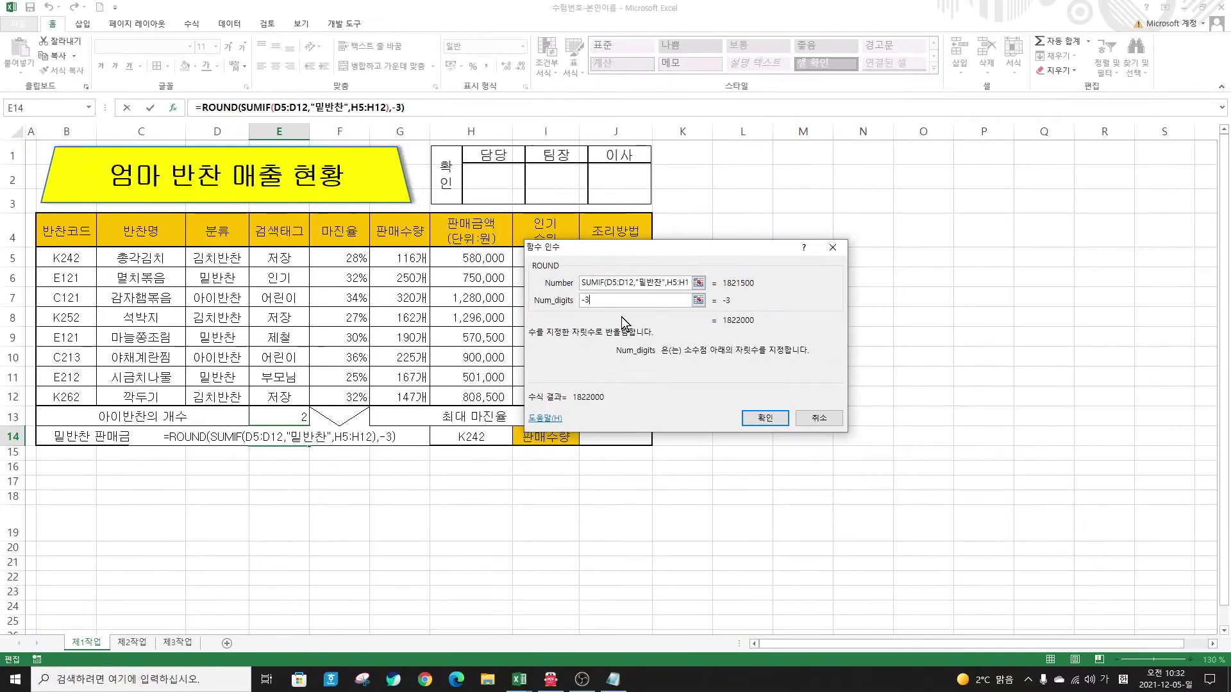
{"action": "left_click", "coordinate": [777, 485]}
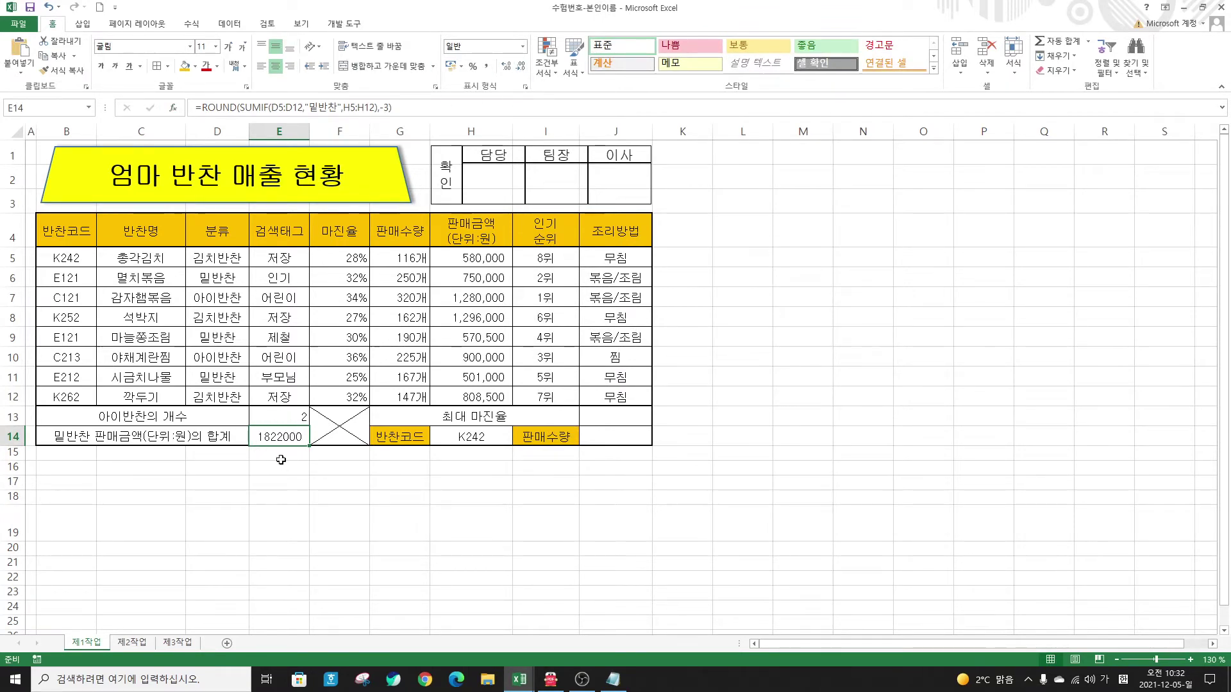
Step: Apply the comma style to the 아이반찬 count and 밑반찬 sales total in E13:E14
{"action": "left_click_drag", "start_coordinate": [286, 424], "coordinate": [286, 437]}
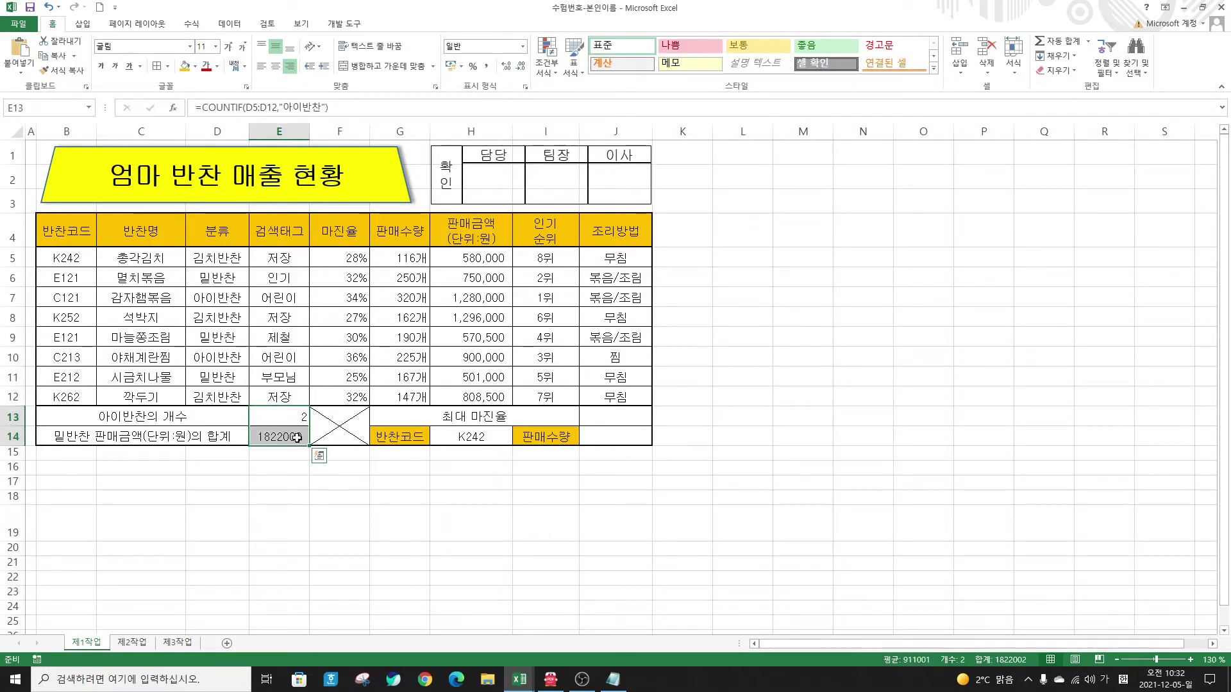
{"action": "left_click", "coordinate": [489, 66]}
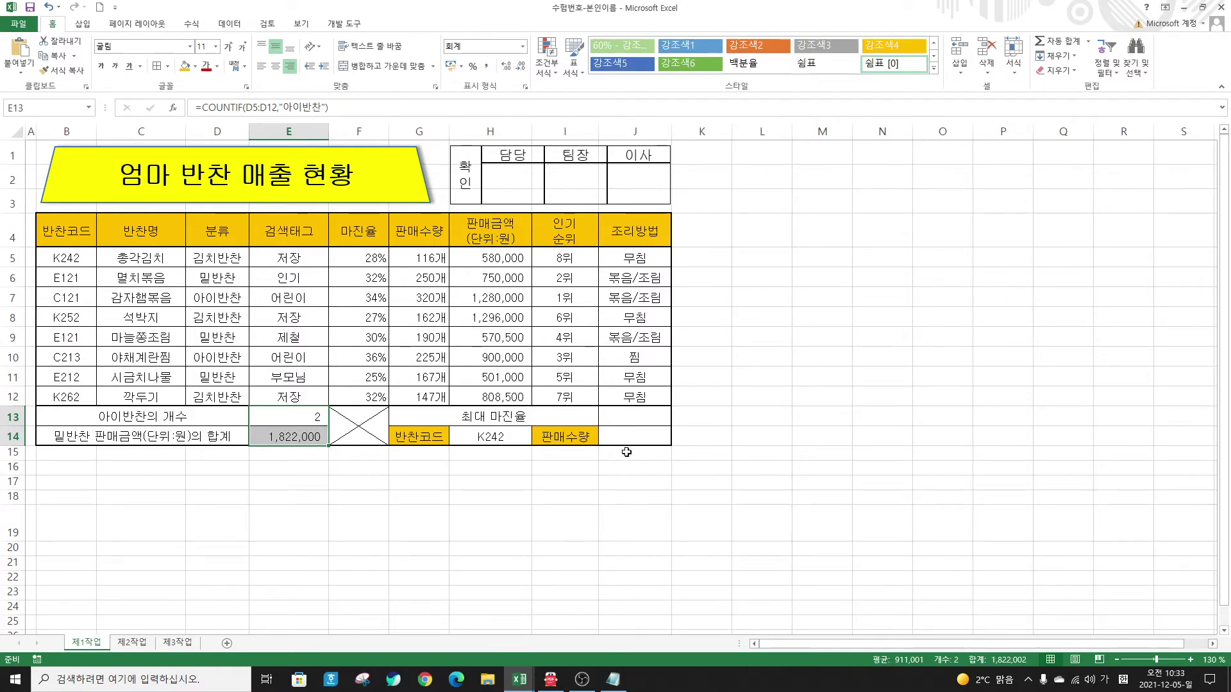
Step: Enter a MAX formula in J13 for the maximum margin rate, using the 마진율 range F5:F12
{"action": "left_click", "coordinate": [644, 418]}
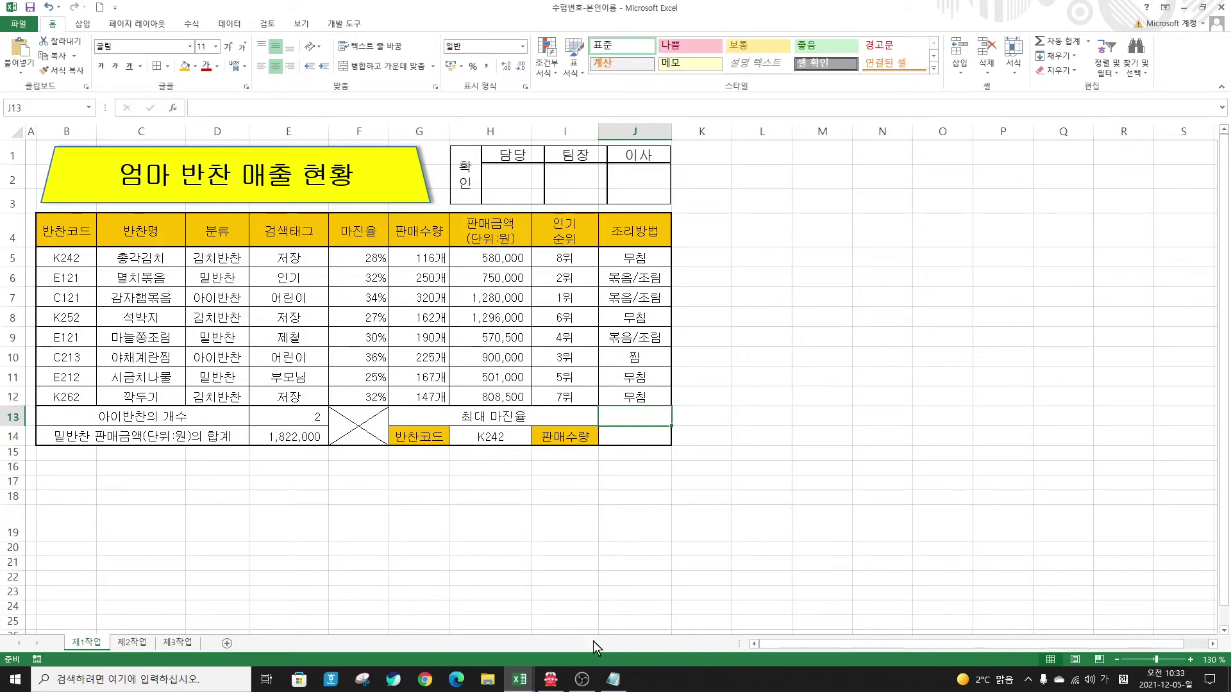
{"action": "left_click", "coordinate": [551, 679]}
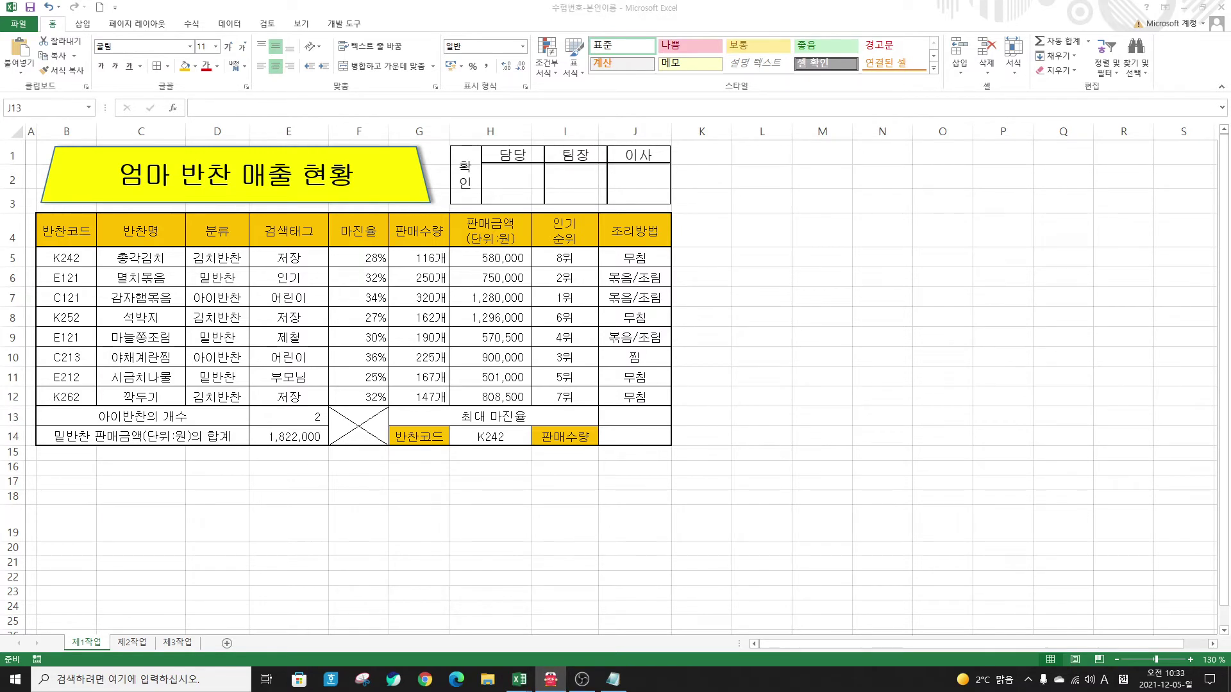
{"action": "left_click", "coordinate": [632, 416]}
{"action": "type", "text": "=ㅡㅁ"}
{"action": "key", "text": "BackSpace"}
{"action": "key", "text": "BackSpace"}
{"action": "key", "text": "Hangul"}
{"action": "type", "text": "max("}
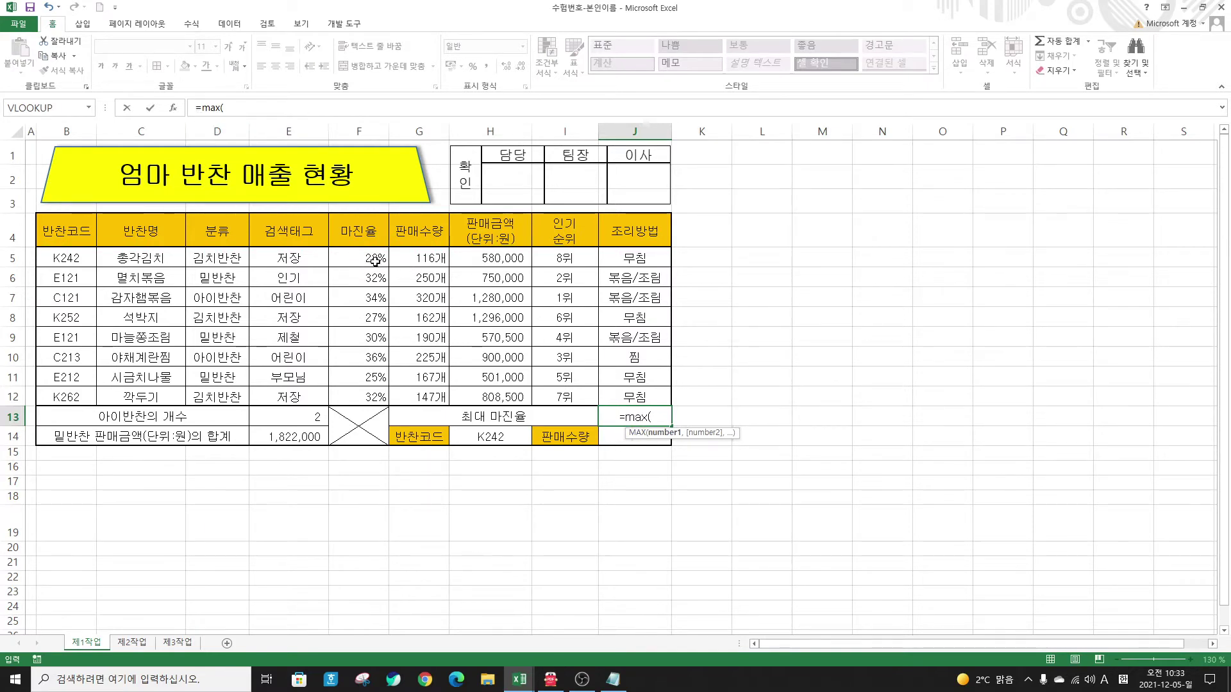
{"action": "left_click_drag", "start_coordinate": [365, 257], "coordinate": [364, 398]}
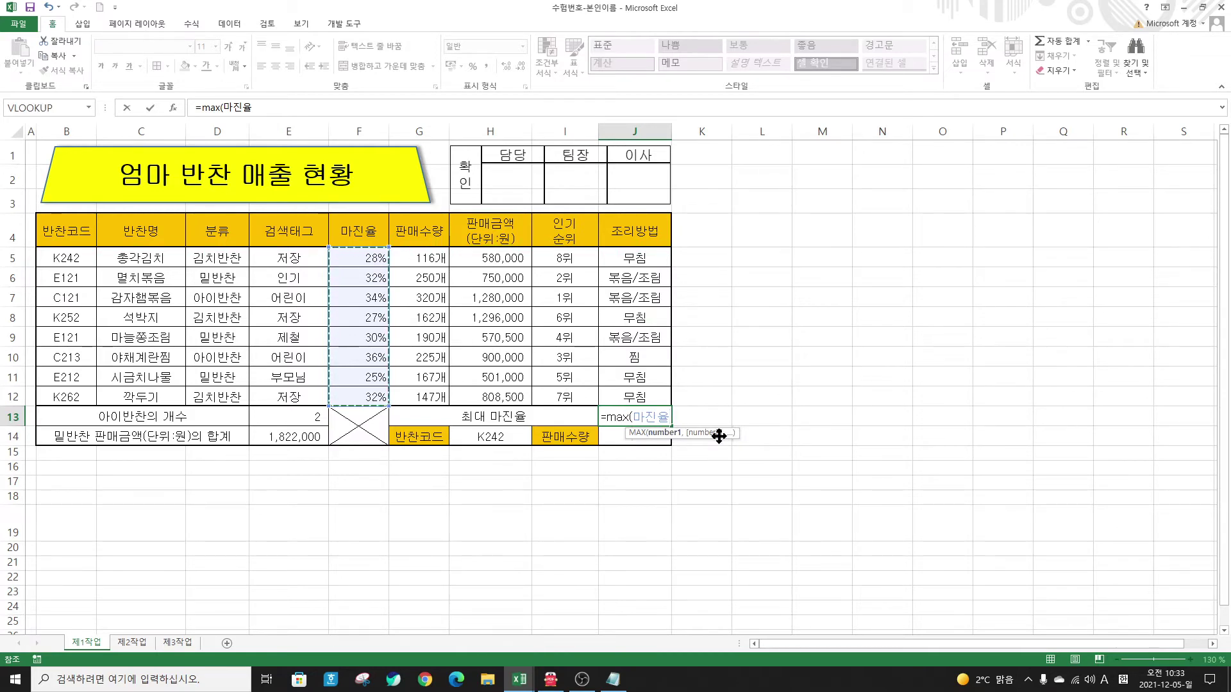
{"action": "key", "text": "Return"}
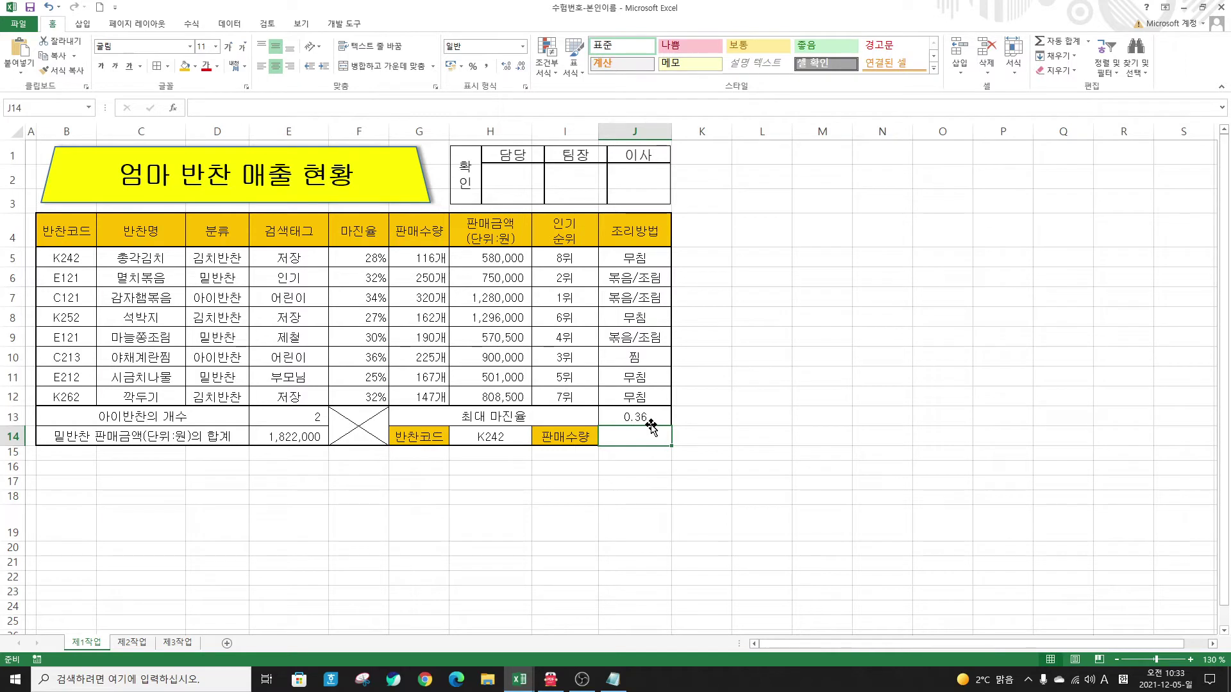
Step: Format the maximum margin rate in J13 as a percentage and align it right
{"action": "left_click", "coordinate": [475, 68]}
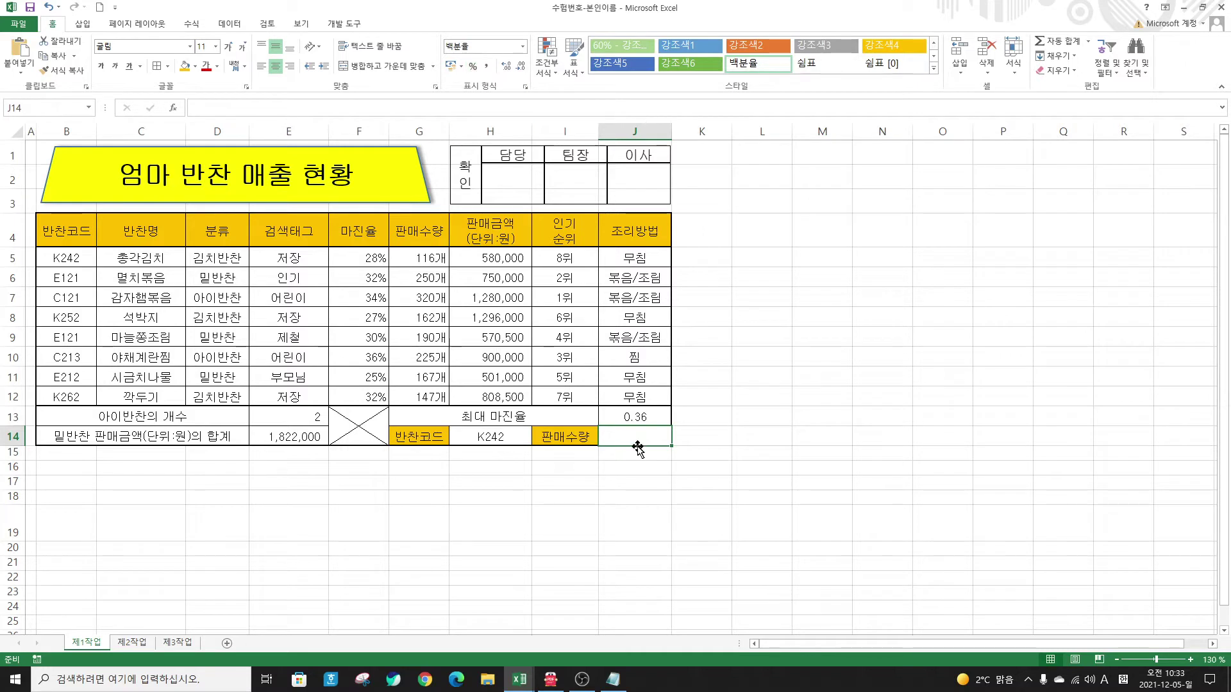
{"action": "left_click", "coordinate": [646, 418]}
{"action": "left_click", "coordinate": [476, 68]}
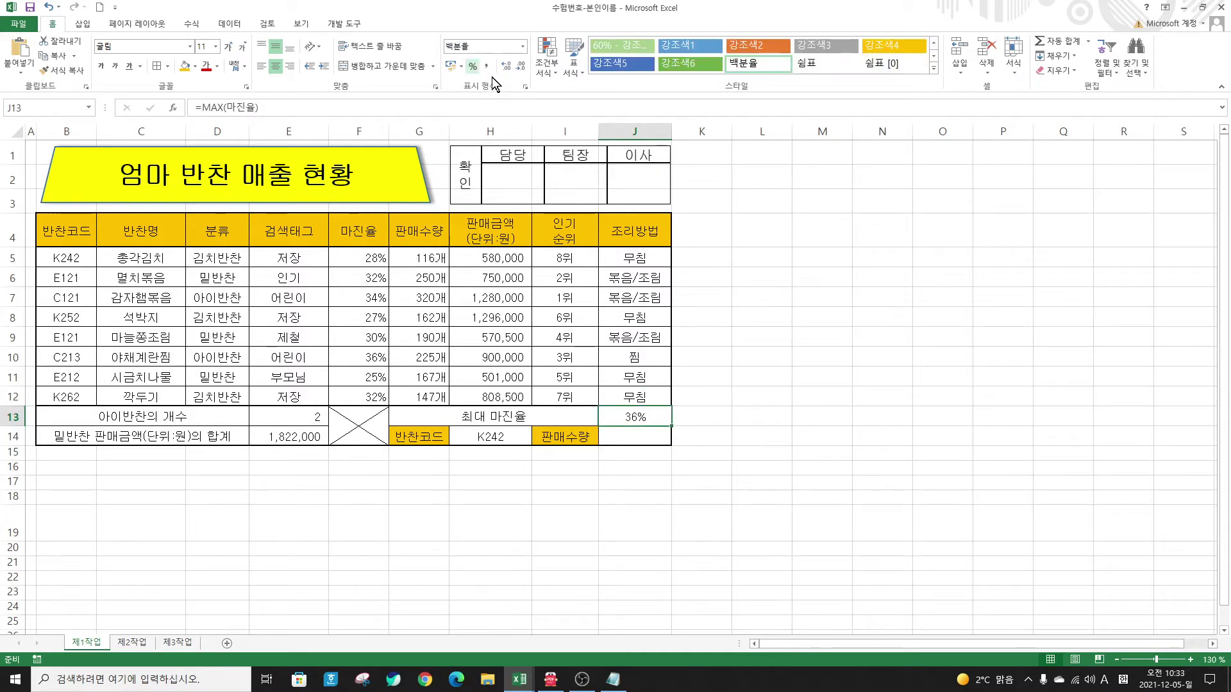
{"action": "left_click", "coordinate": [289, 67]}
Step: Set the number format of J14 to General (일반)
{"action": "left_click", "coordinate": [648, 436]}
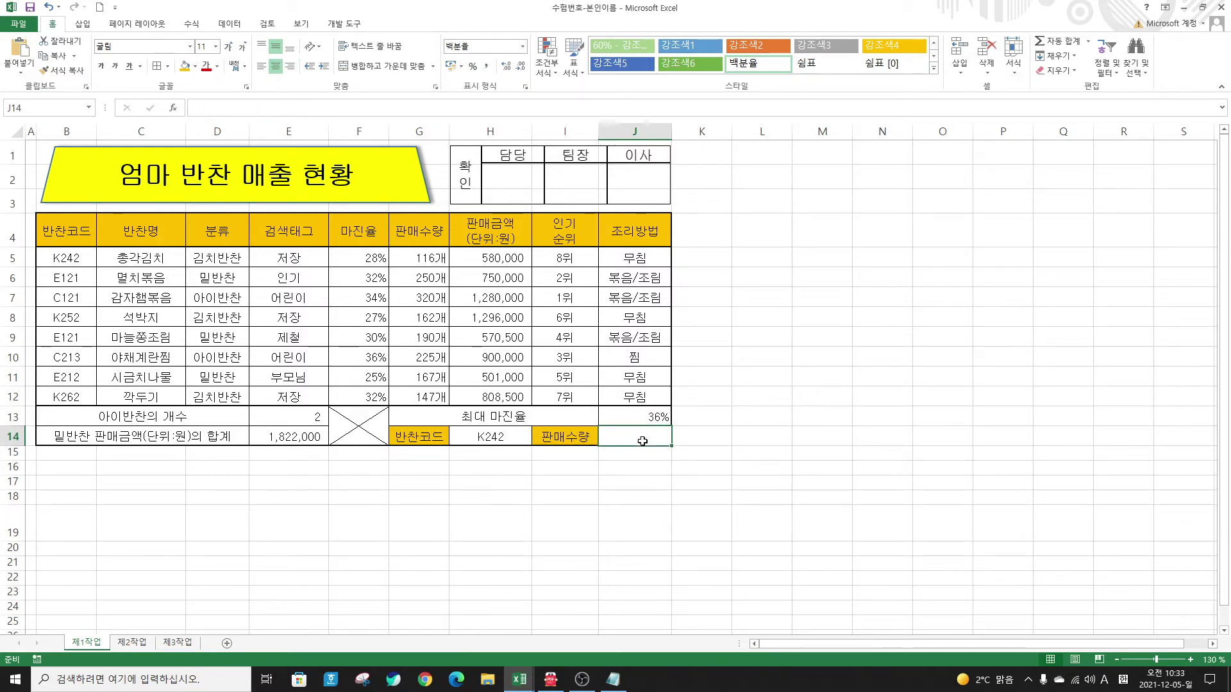
{"action": "left_click", "coordinate": [524, 47]}
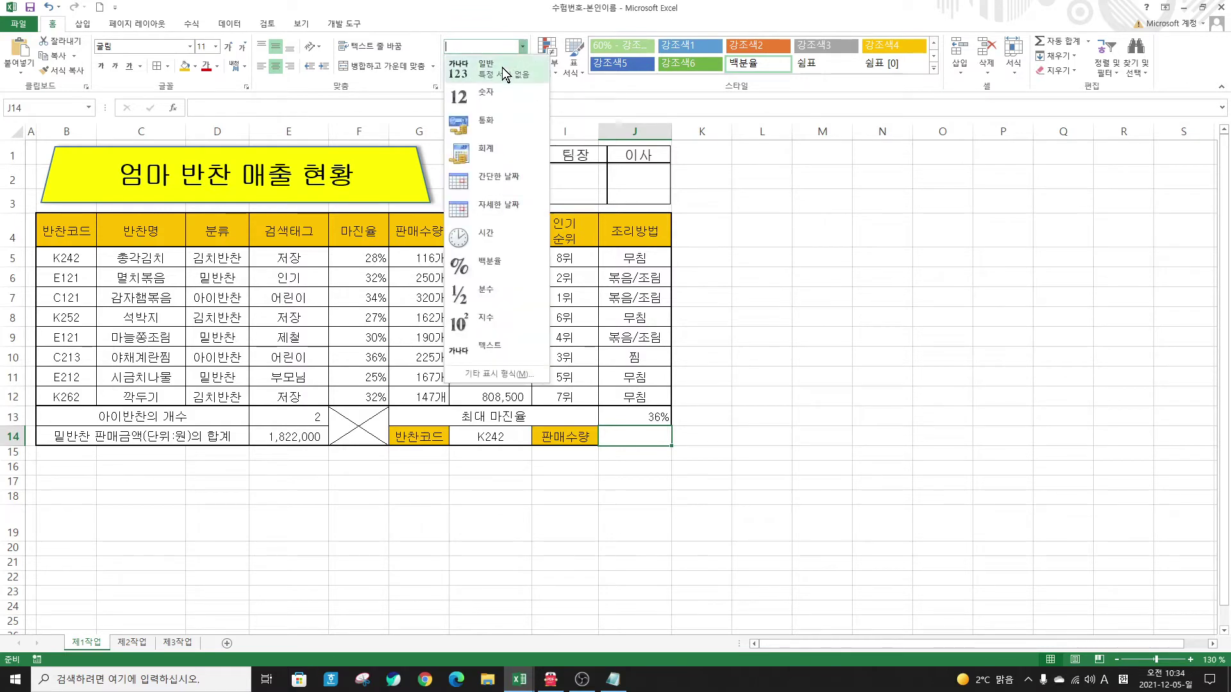
{"action": "left_click", "coordinate": [502, 68]}
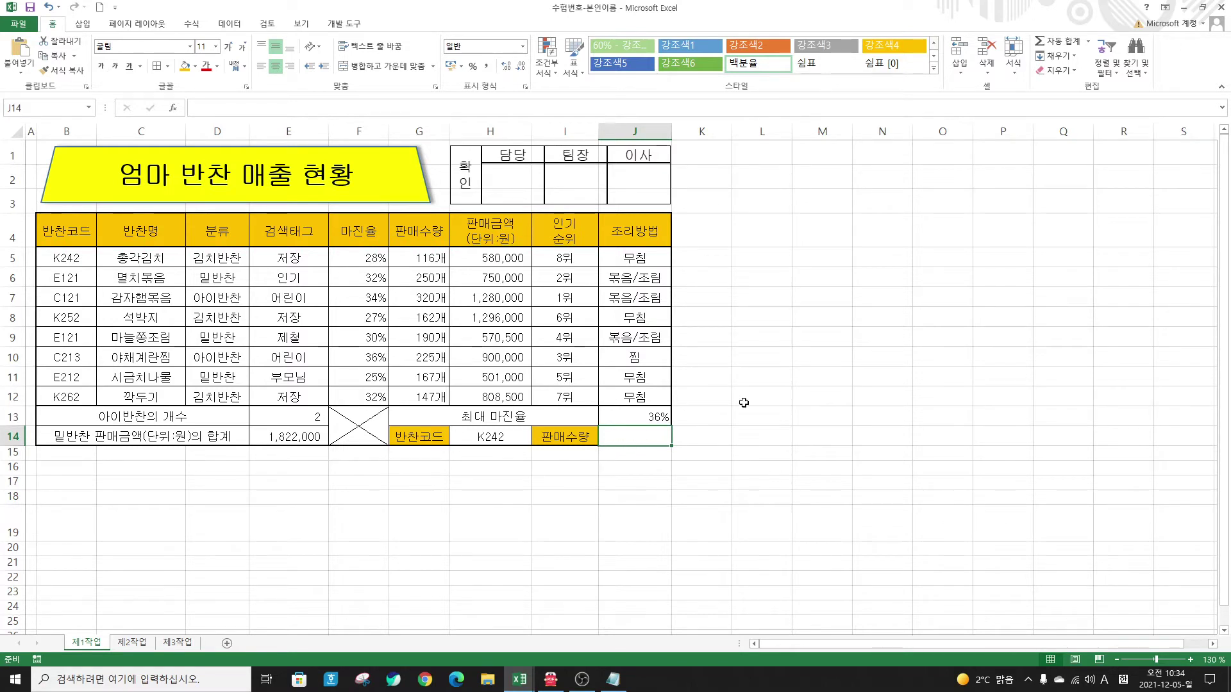
Step: Start a VLOOKUP function in J14, bring up its arguments and set Lookup_value to H14
{"action": "type", "text": "=v"}
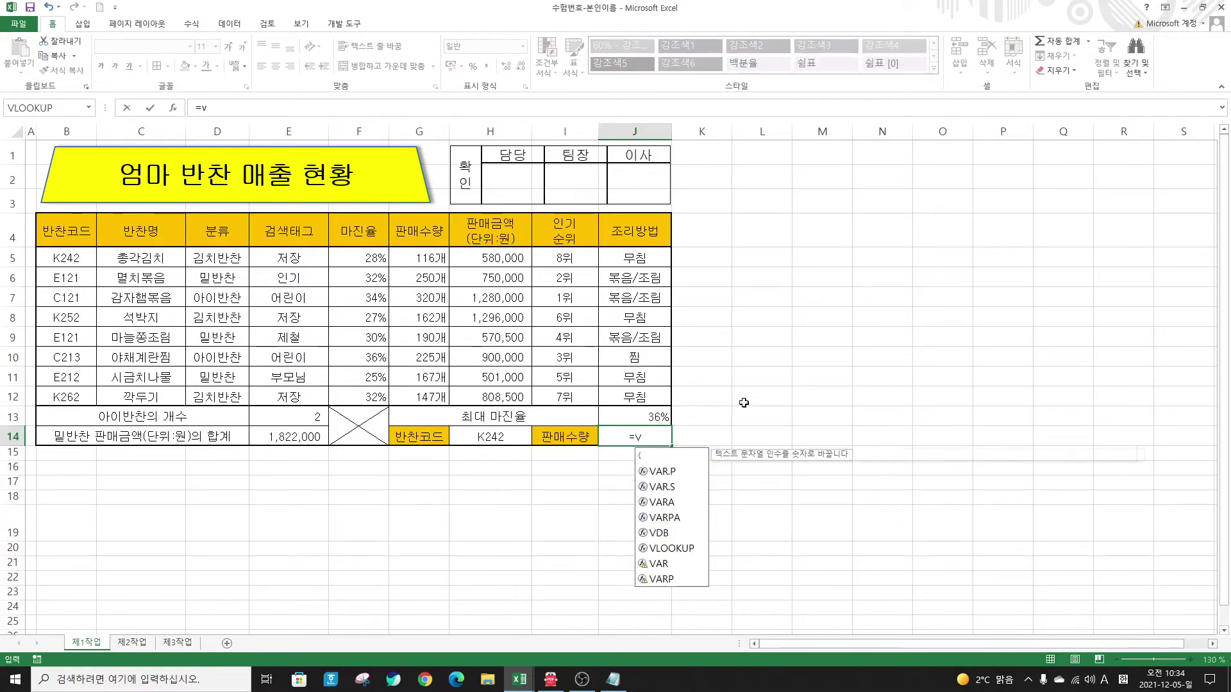
{"action": "type", "text": "looku"}
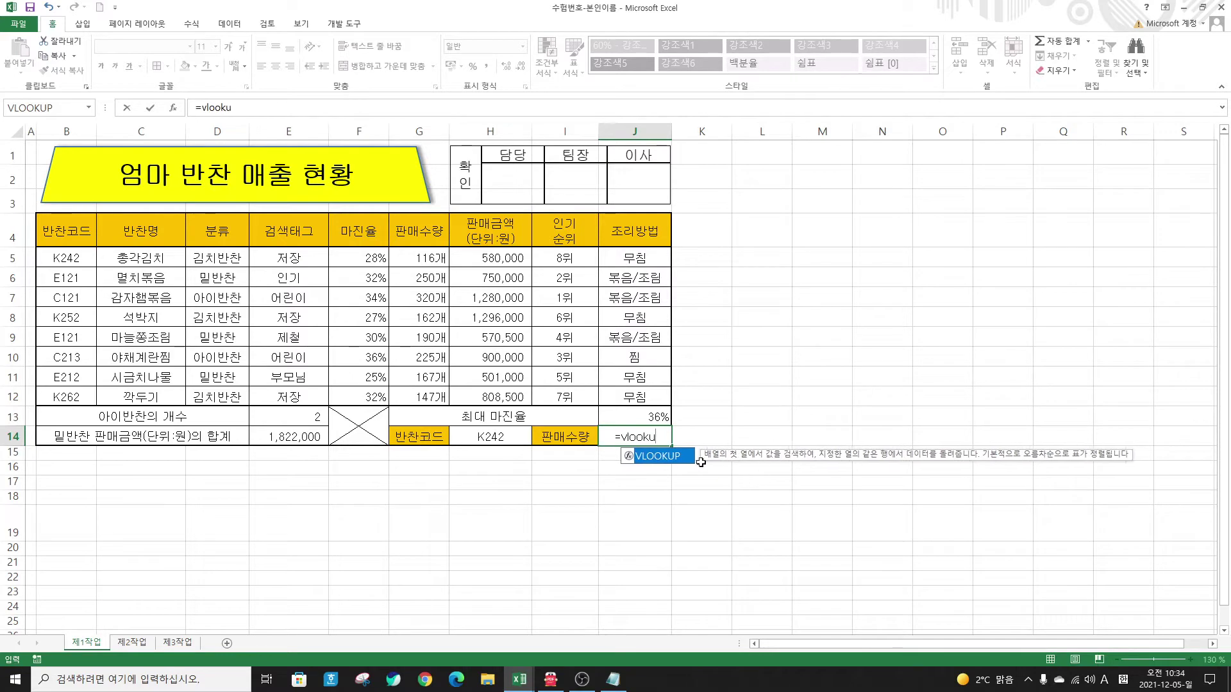
{"action": "double_click", "coordinate": [668, 456]}
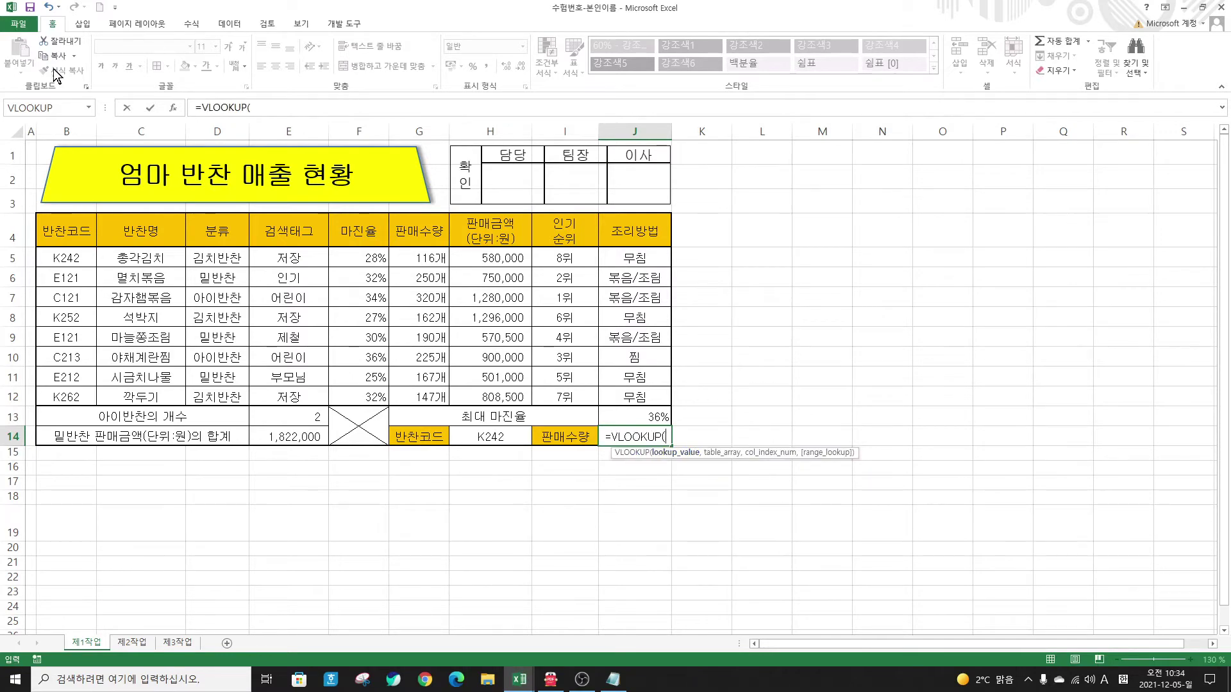
{"action": "left_click", "coordinate": [172, 107]}
{"action": "left_click_drag", "start_coordinate": [627, 230], "coordinate": [746, 180]}
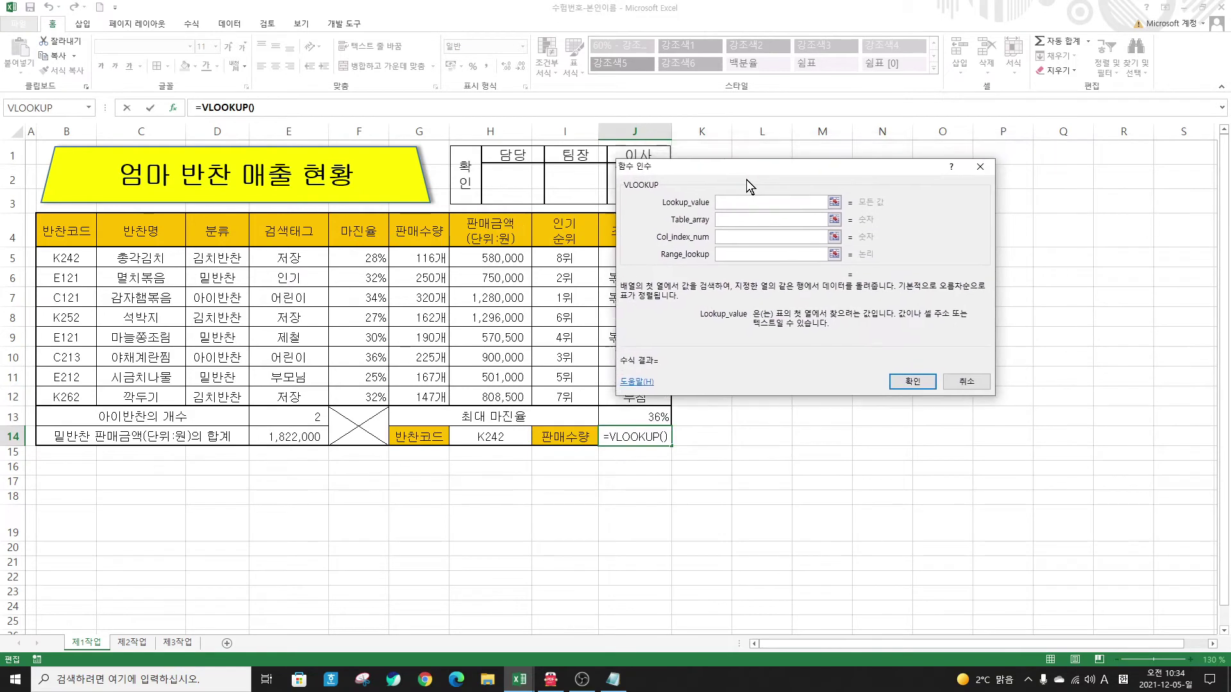
{"action": "left_click", "coordinate": [493, 437]}
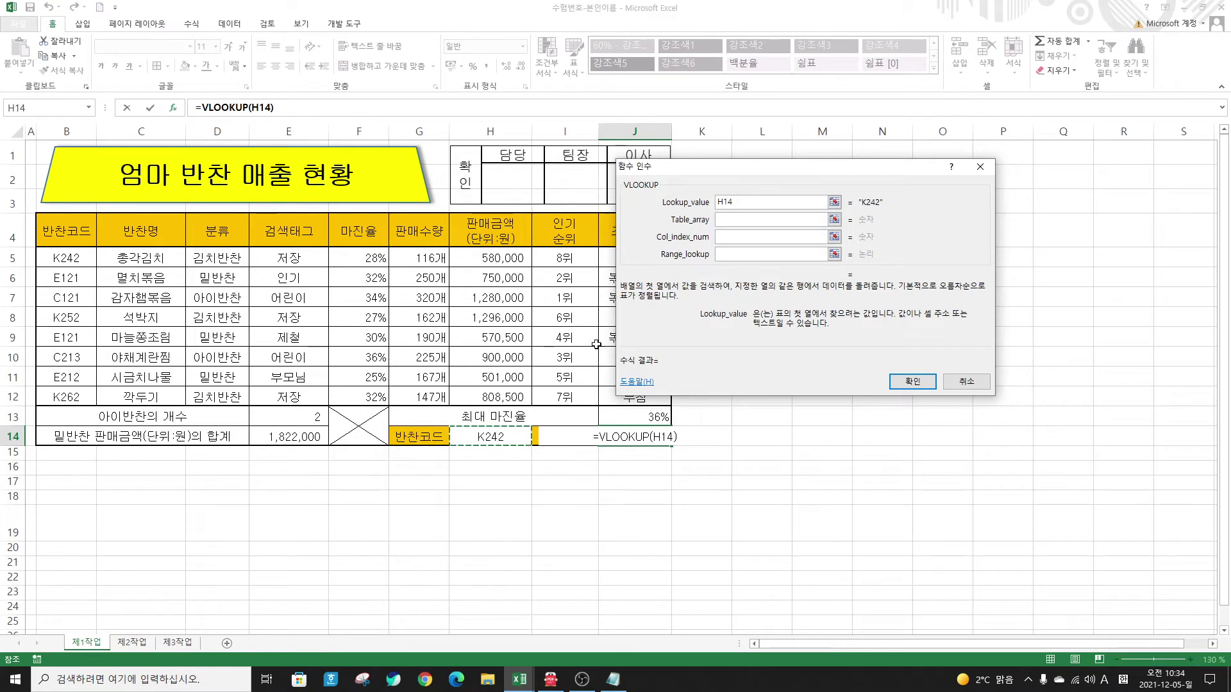
{"action": "left_click_drag", "start_coordinate": [714, 171], "coordinate": [707, 186]}
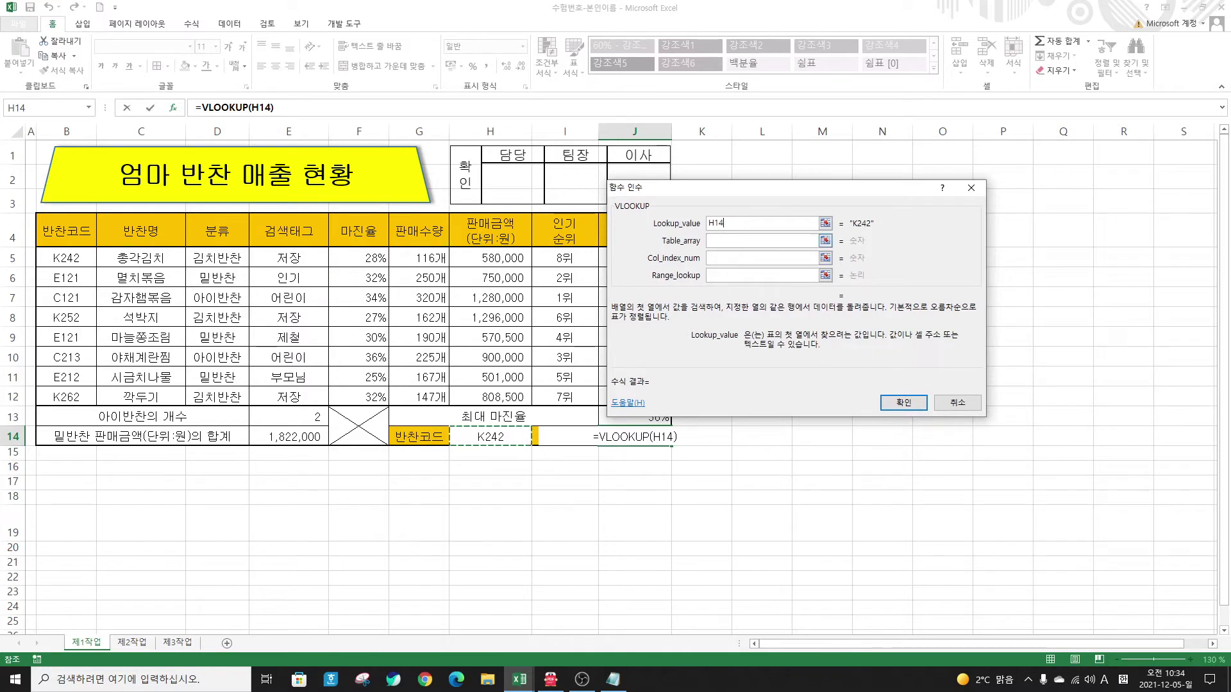
Step: Set the VLOOKUP Table_array to B4:J12, covering the headers and all the side dish records
{"action": "left_click", "coordinate": [729, 241]}
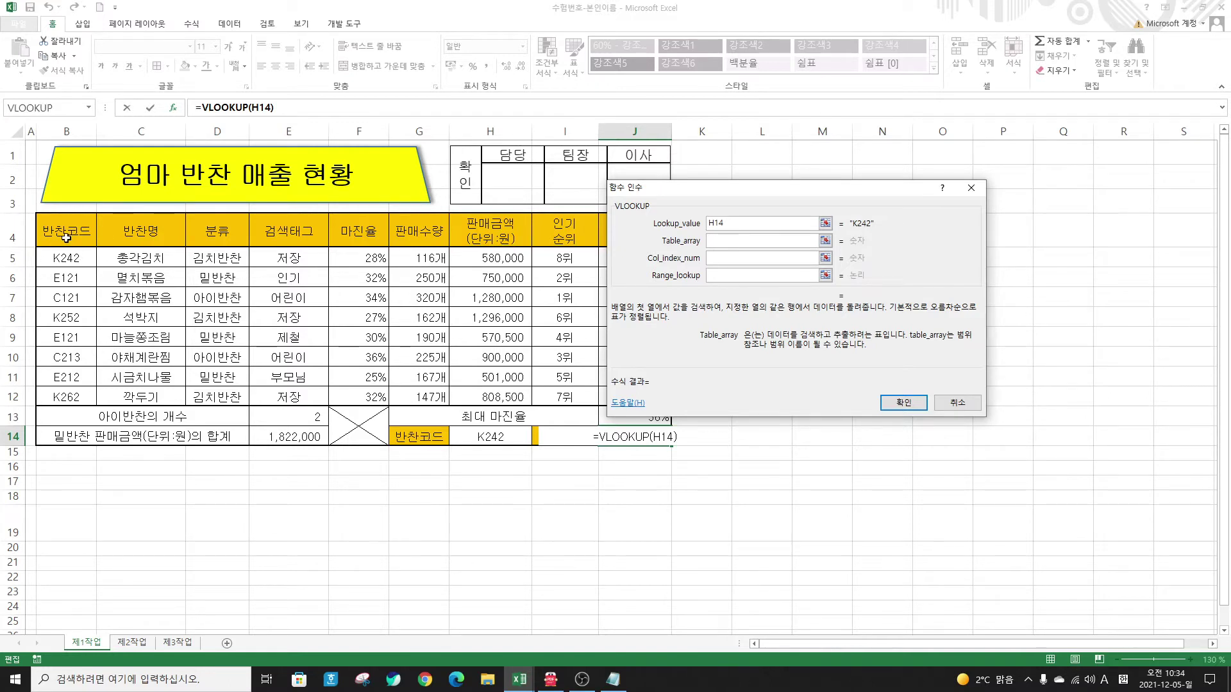
{"action": "left_click_drag", "start_coordinate": [65, 237], "coordinate": [628, 400]}
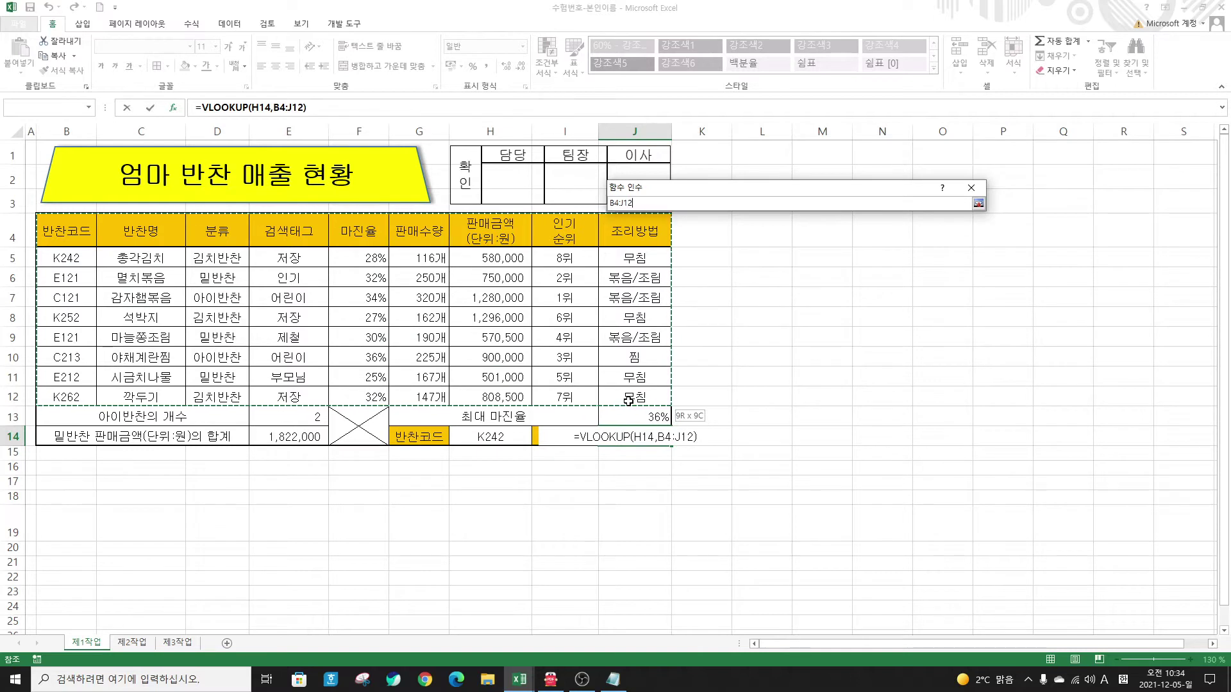
{"action": "left_click_drag", "start_coordinate": [629, 400], "coordinate": [628, 400]}
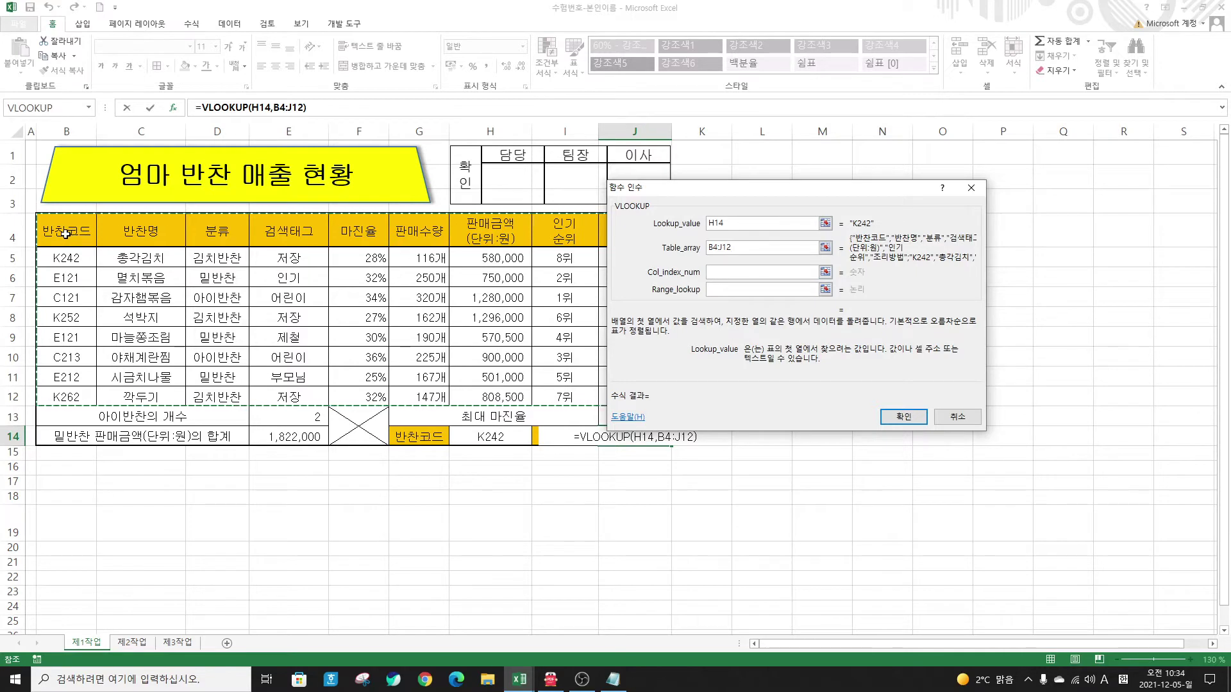
Step: Go to the VLOOKUP Col_index_num argument and place the function arguments dialog clear of the data table
{"action": "left_click", "coordinate": [708, 272]}
{"action": "left_click_drag", "start_coordinate": [710, 195], "coordinate": [816, 181]}
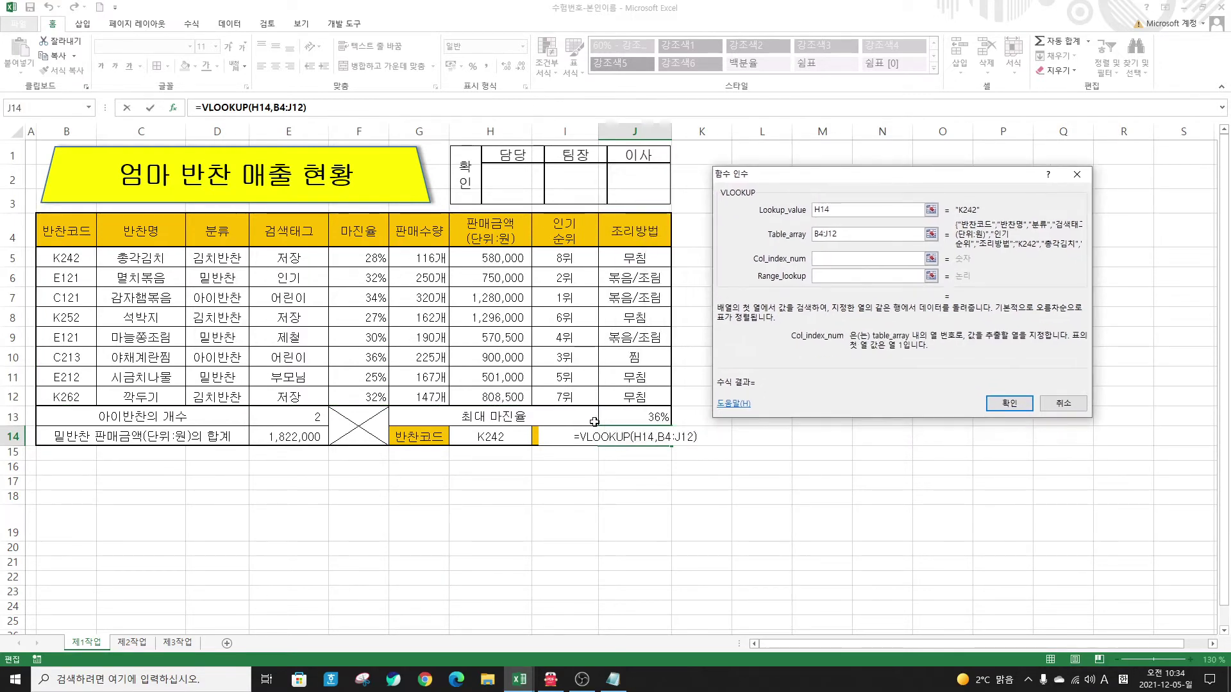
{"action": "key", "text": "alt+Tab"}
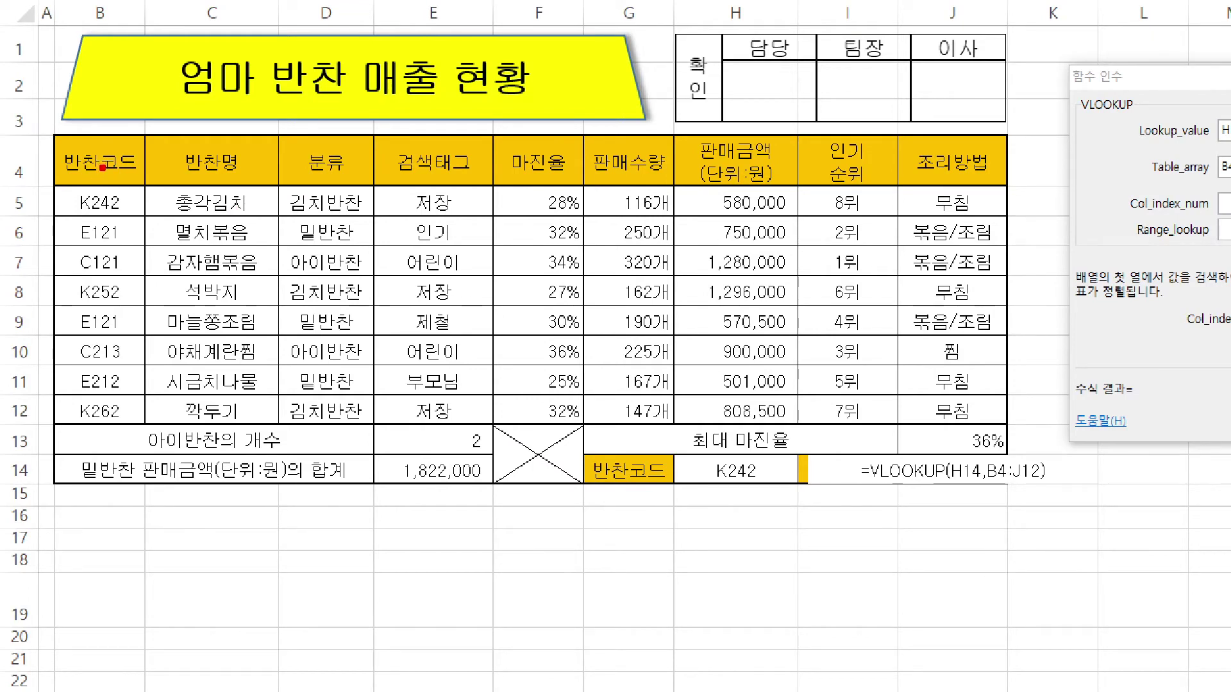
{"action": "left_click_drag", "start_coordinate": [111, 174], "coordinate": [84, 236]}
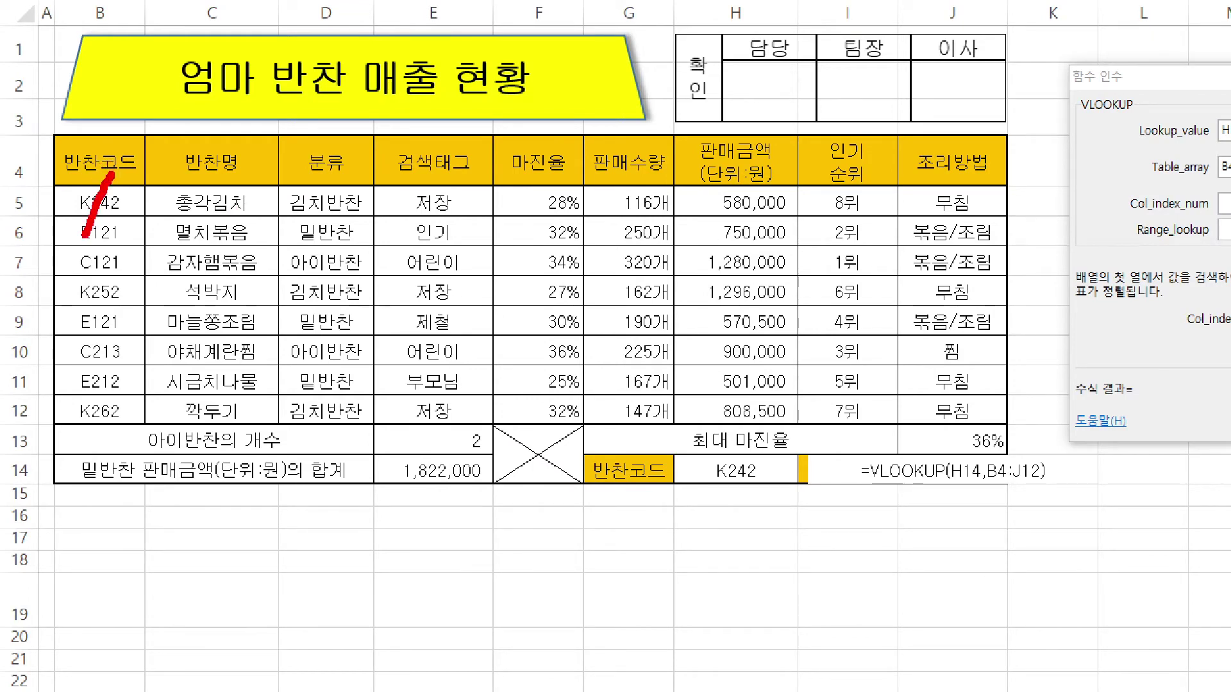
{"action": "left_click_drag", "start_coordinate": [213, 190], "coordinate": [265, 241]}
{"action": "mouse_move", "coordinate": [298, 216]}
{"action": "left_mouse_down"}
{"action": "mouse_move", "coordinate": [351, 222]}
{"action": "mouse_move", "coordinate": [314, 278]}
{"action": "left_mouse_up"}
{"action": "mouse_move", "coordinate": [428, 209]}
{"action": "left_mouse_down"}
{"action": "mouse_move", "coordinate": [441, 241]}
{"action": "mouse_move", "coordinate": [464, 239]}
{"action": "left_mouse_up"}
{"action": "left_click_drag", "start_coordinate": [450, 194], "coordinate": [433, 259]}
{"action": "mouse_move", "coordinate": [538, 192]}
{"action": "left_mouse_down"}
{"action": "mouse_move", "coordinate": [532, 259]}
{"action": "mouse_move", "coordinate": [516, 280]}
{"action": "mouse_move", "coordinate": [565, 228]}
{"action": "left_mouse_up"}
{"action": "mouse_move", "coordinate": [634, 182]}
{"action": "left_mouse_down"}
{"action": "mouse_move", "coordinate": [617, 235]}
{"action": "mouse_move", "coordinate": [604, 233]}
{"action": "left_mouse_up"}
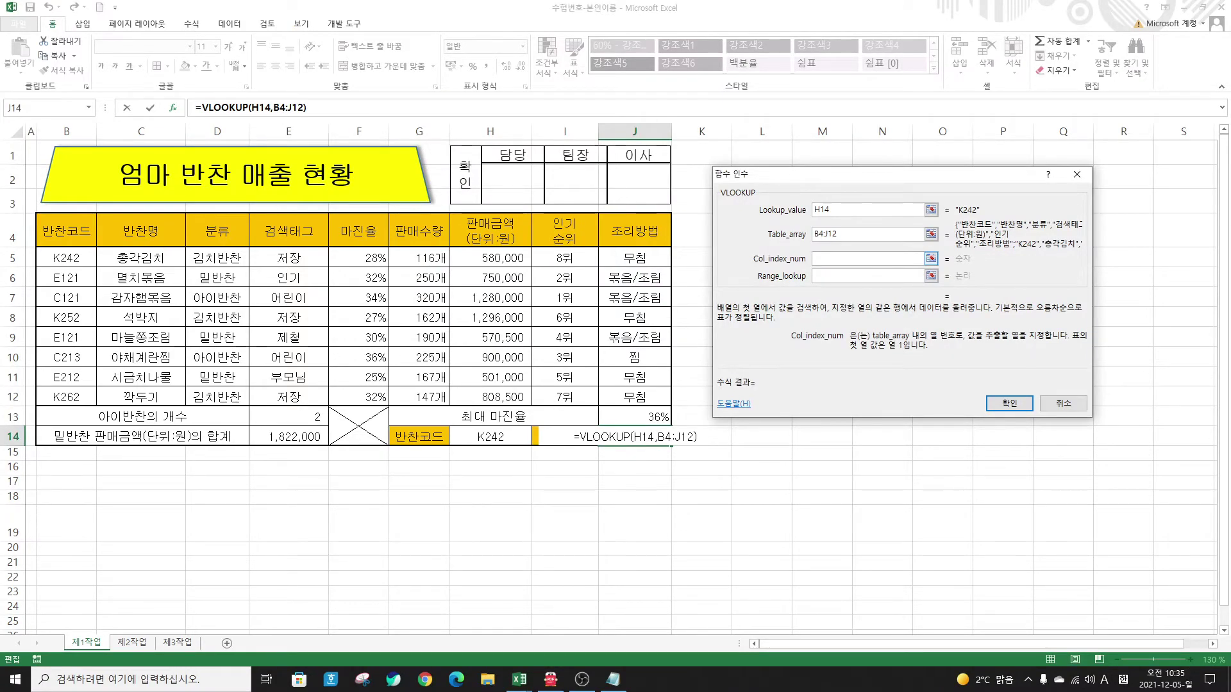
Step: Complete the VLOOKUP in J14 with column index 6 and range lookup 0 for an exact match
{"action": "type", "text": "6"}
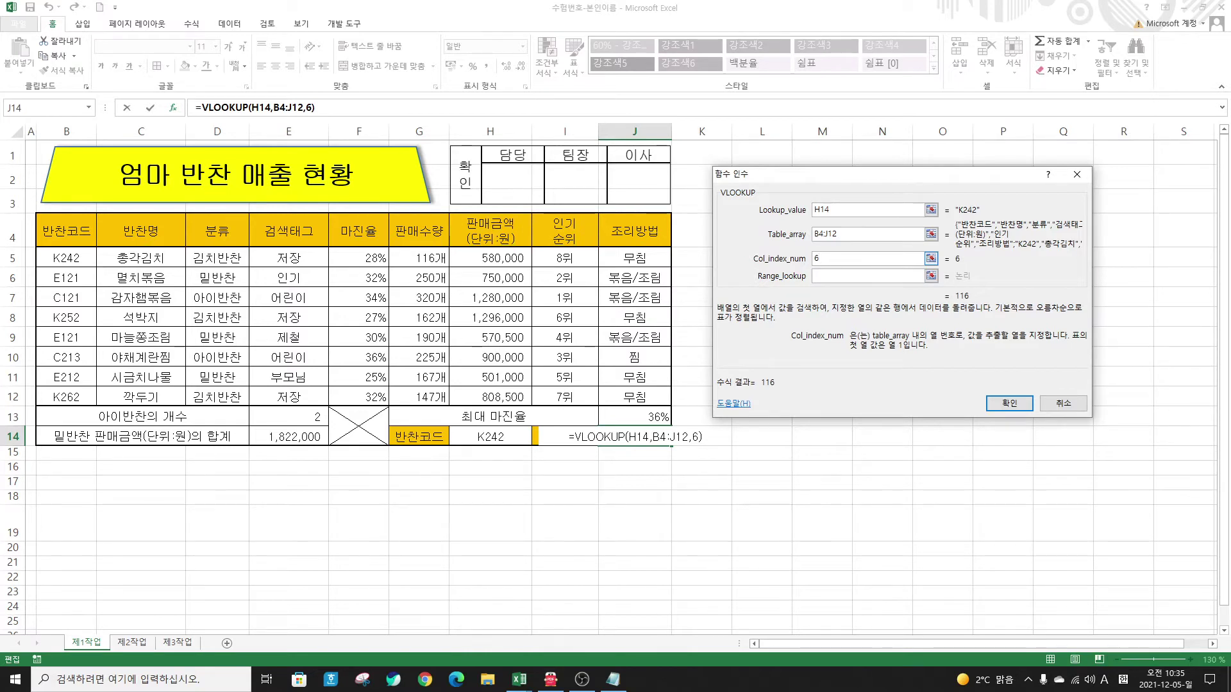
{"action": "left_click", "coordinate": [866, 276]}
{"action": "left_click_drag", "start_coordinate": [795, 186], "coordinate": [741, 175]}
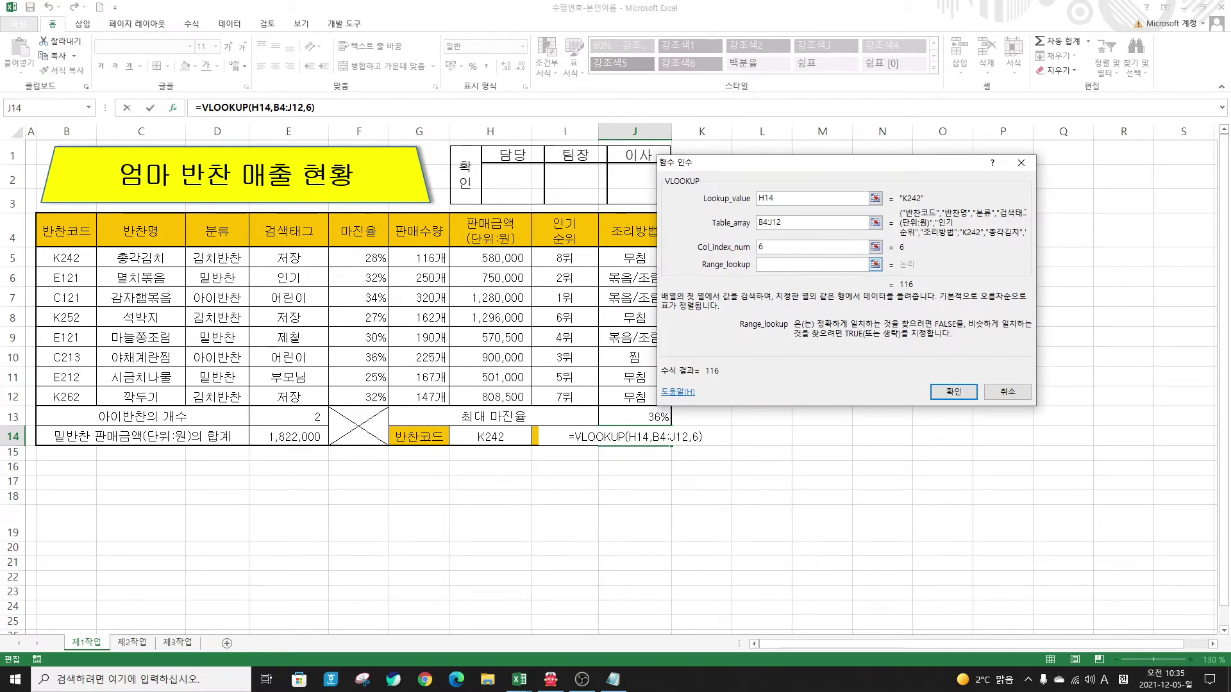
{"action": "type", "text": "0"}
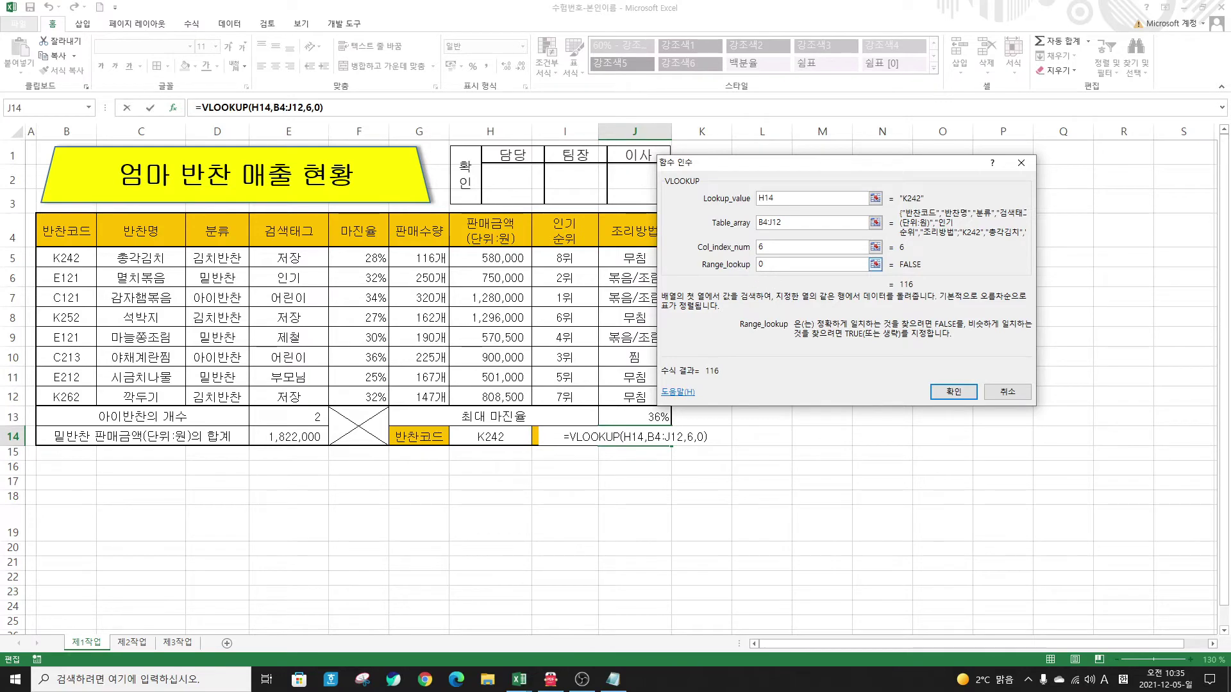
{"action": "left_click", "coordinate": [955, 392]}
Step: Test the 판매수량 lookup by switching the code in H14 to E121 and back to K242
{"action": "left_click", "coordinate": [482, 441]}
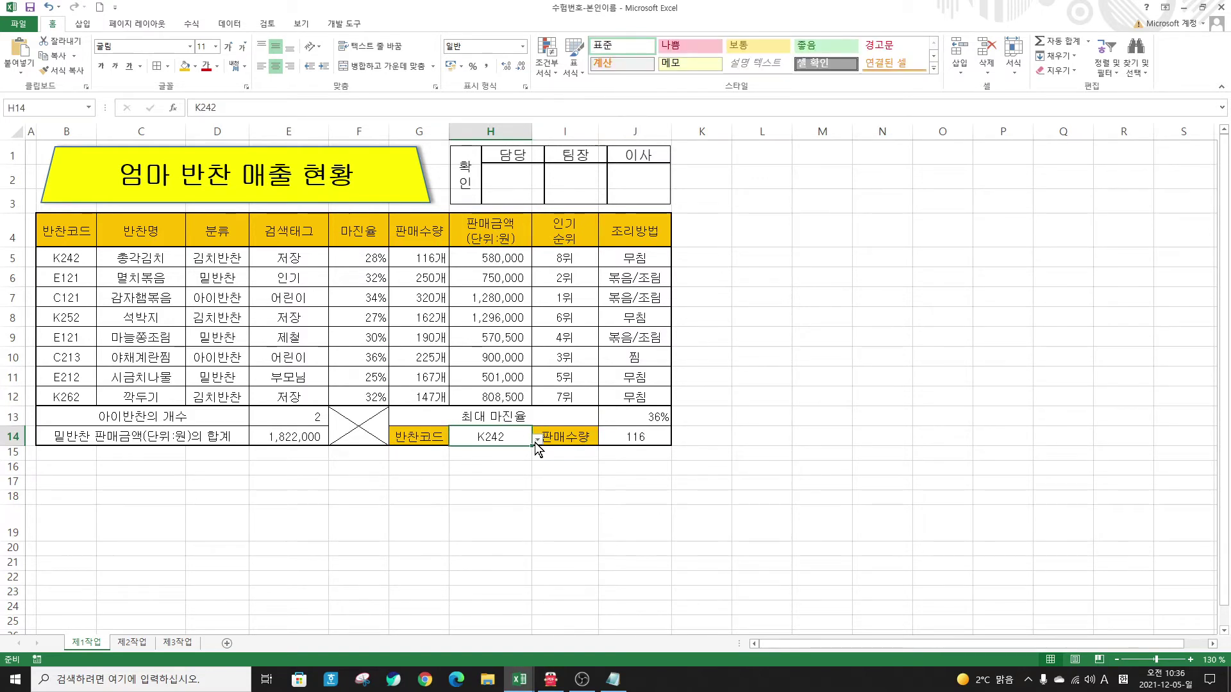
{"action": "left_click", "coordinate": [537, 440]}
{"action": "left_click", "coordinate": [483, 464]}
{"action": "left_click", "coordinate": [536, 441]}
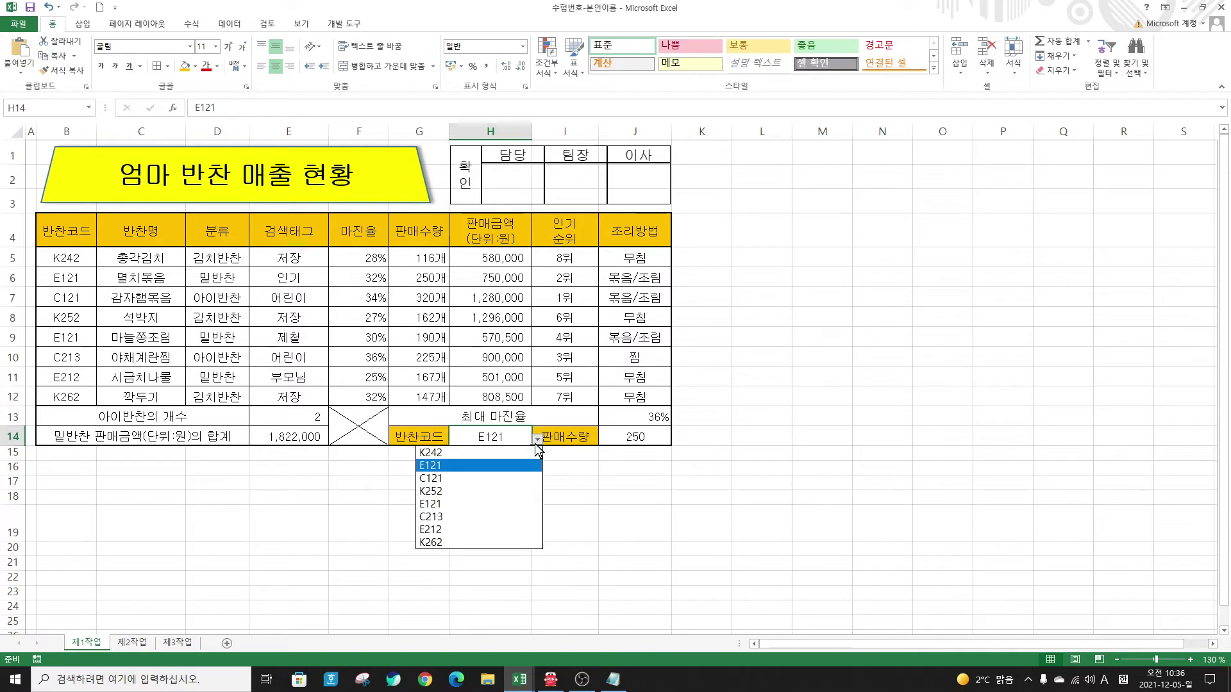
{"action": "left_click", "coordinate": [484, 454]}
{"action": "left_click", "coordinate": [628, 480]}
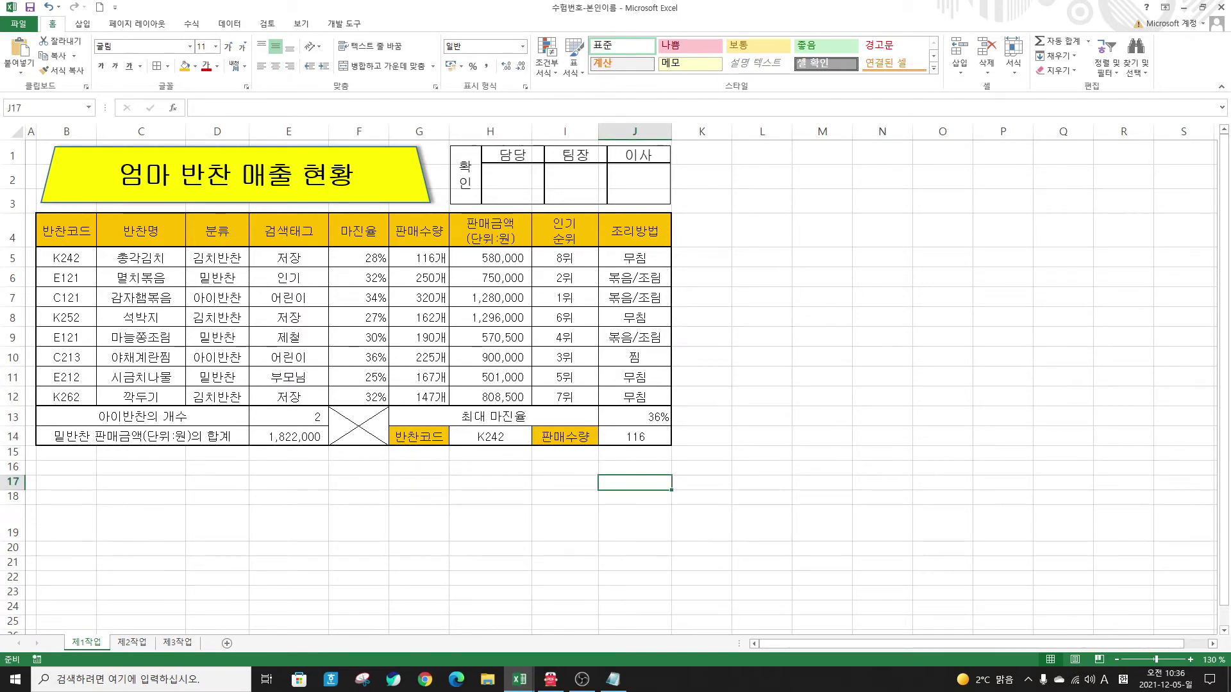
Step: Switch to GE09-11A.pdf, read condition (7) on conditional formatting, and return to the Excel workbook
{"action": "key", "text": "alt+Tab"}
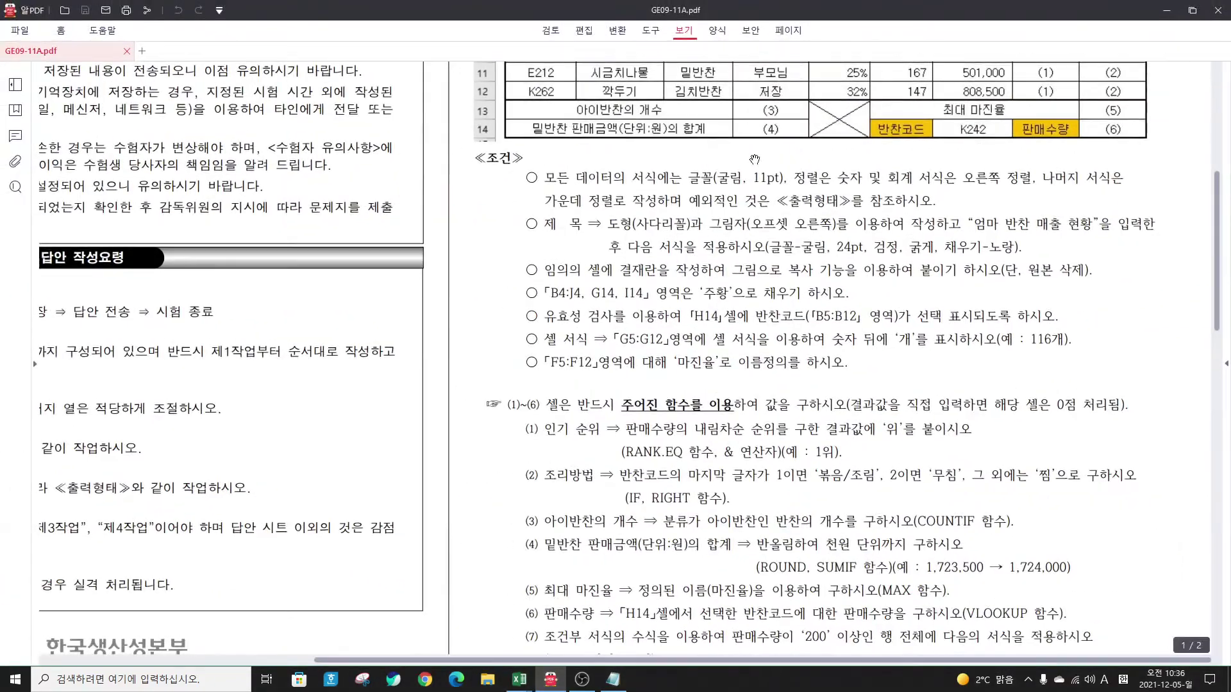
{"action": "scroll", "coordinate": [753, 247], "scroll_direction": "down", "scroll_amount": 3}
{"action": "scroll", "coordinate": [754, 250], "scroll_direction": "up", "scroll_amount": 2}
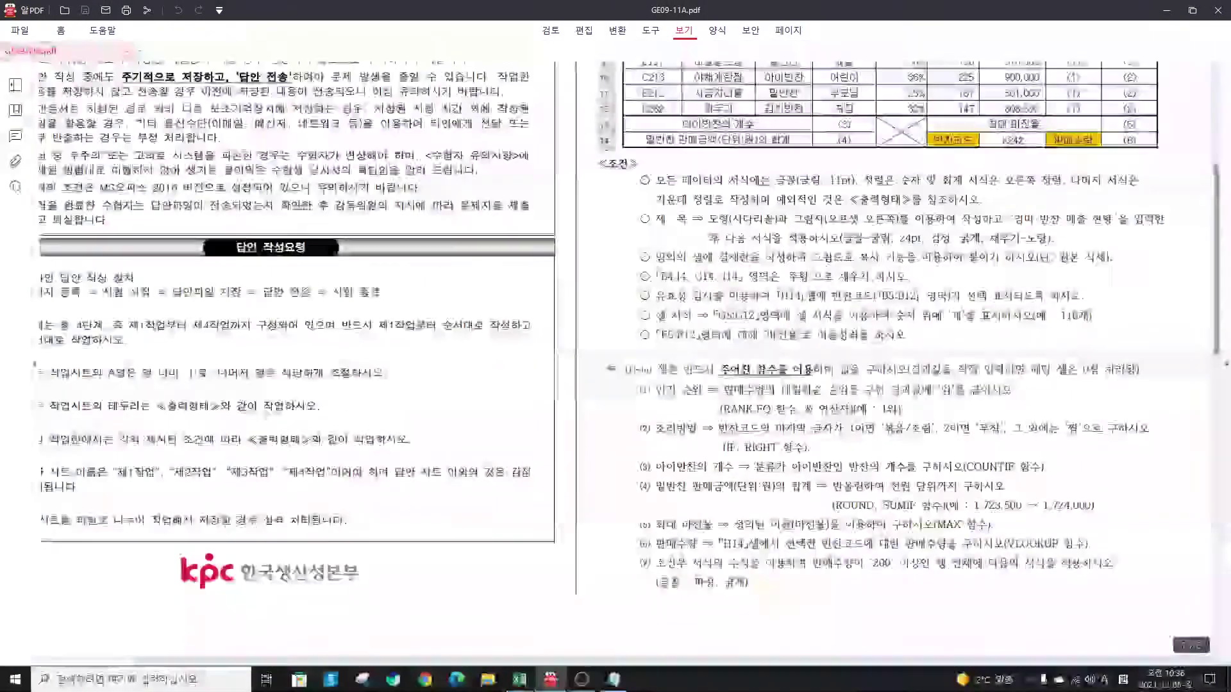
{"action": "scroll", "coordinate": [812, 239], "scroll_direction": "up", "scroll_amount": 1}
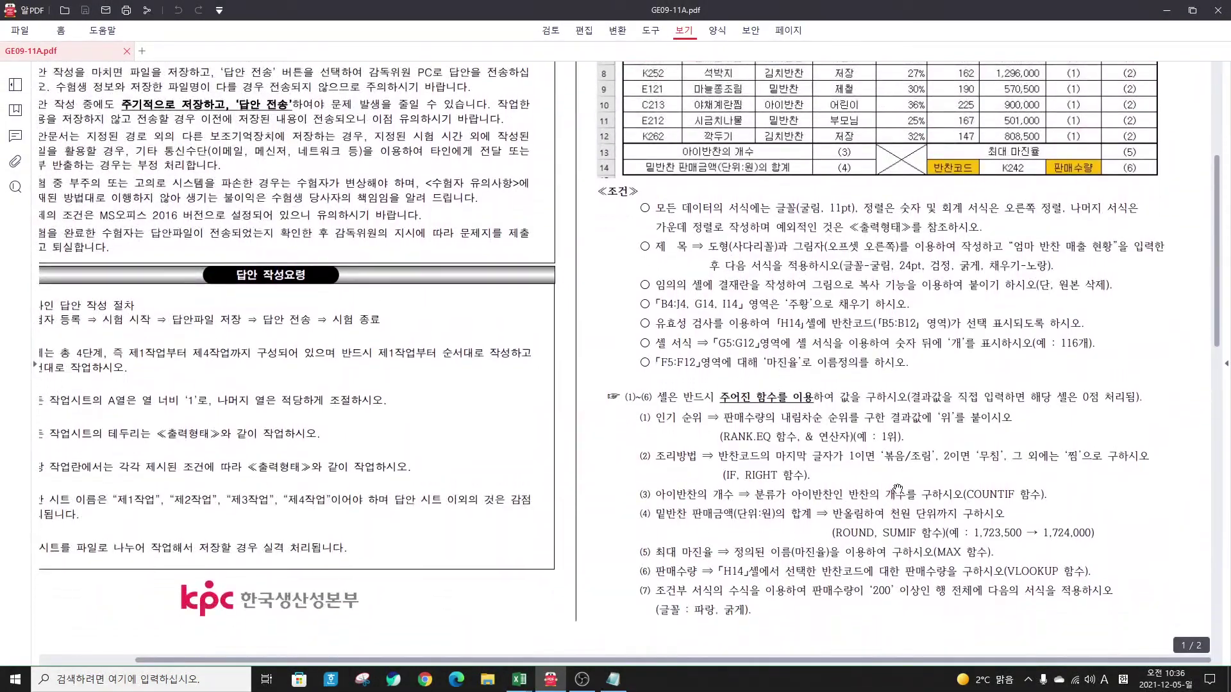
{"action": "left_click_drag", "start_coordinate": [814, 486], "coordinate": [811, 369]}
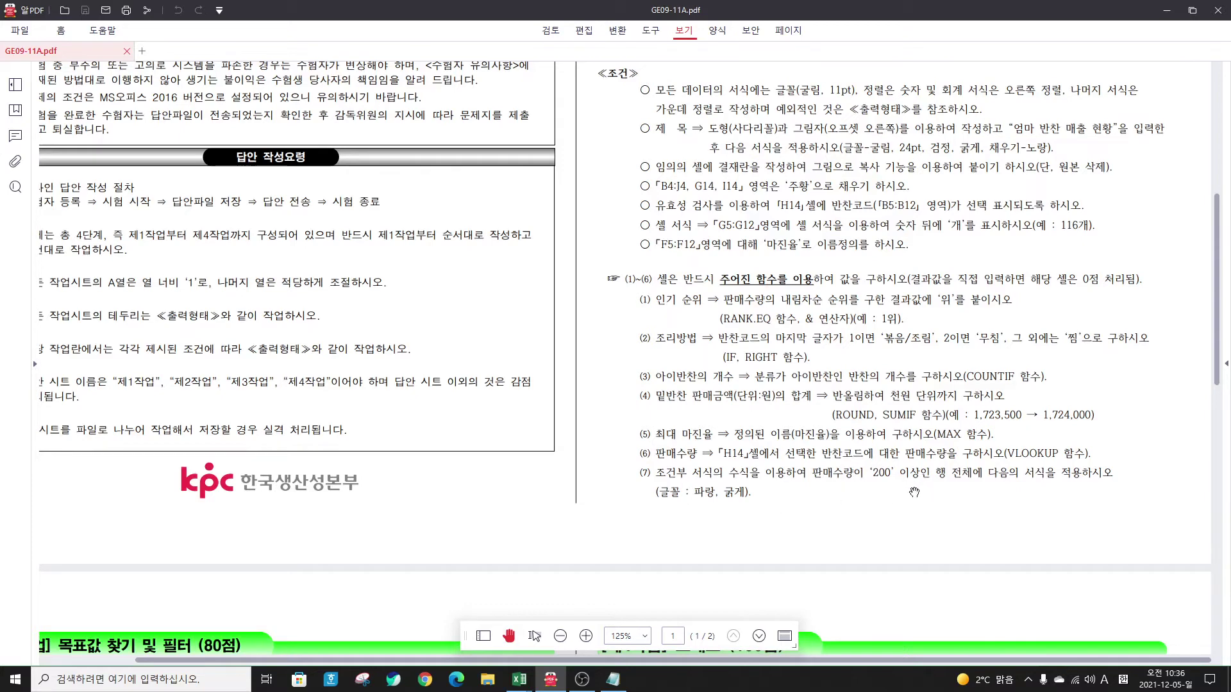
{"action": "left_click_drag", "start_coordinate": [926, 13], "coordinate": [1227, 38]}
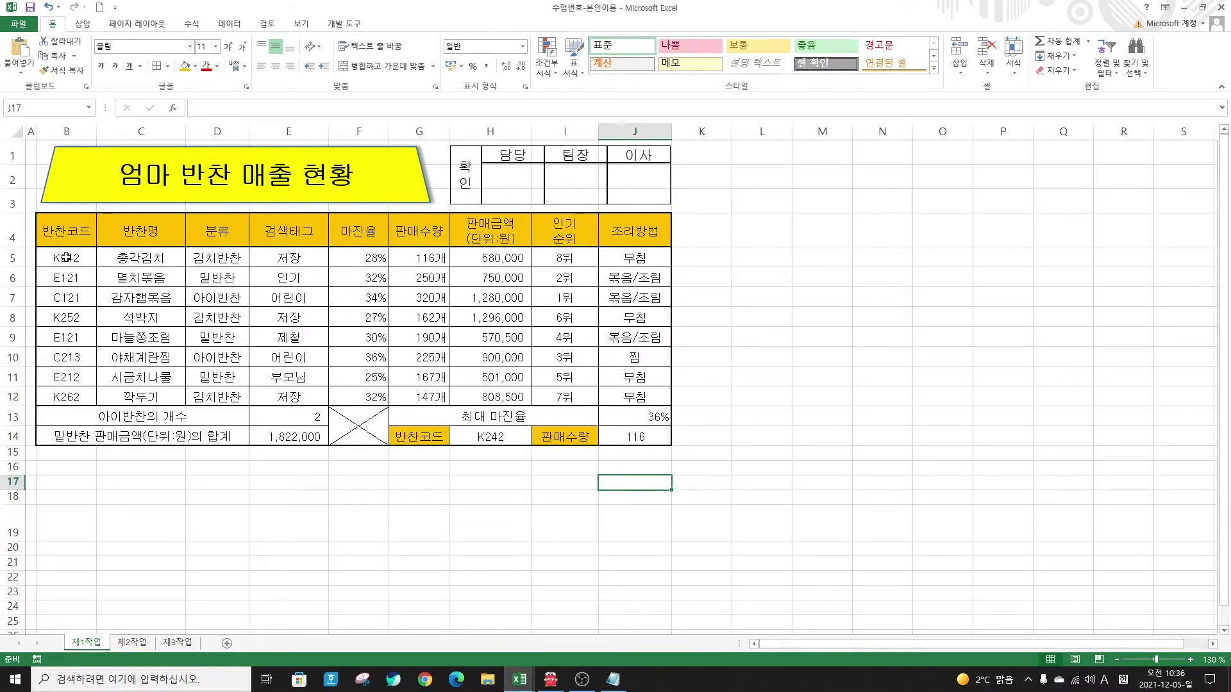
Step: Start a formula-based conditional formatting rule for B5:J12 with the condition =$G5>=200
{"action": "left_click_drag", "start_coordinate": [66, 258], "coordinate": [623, 398]}
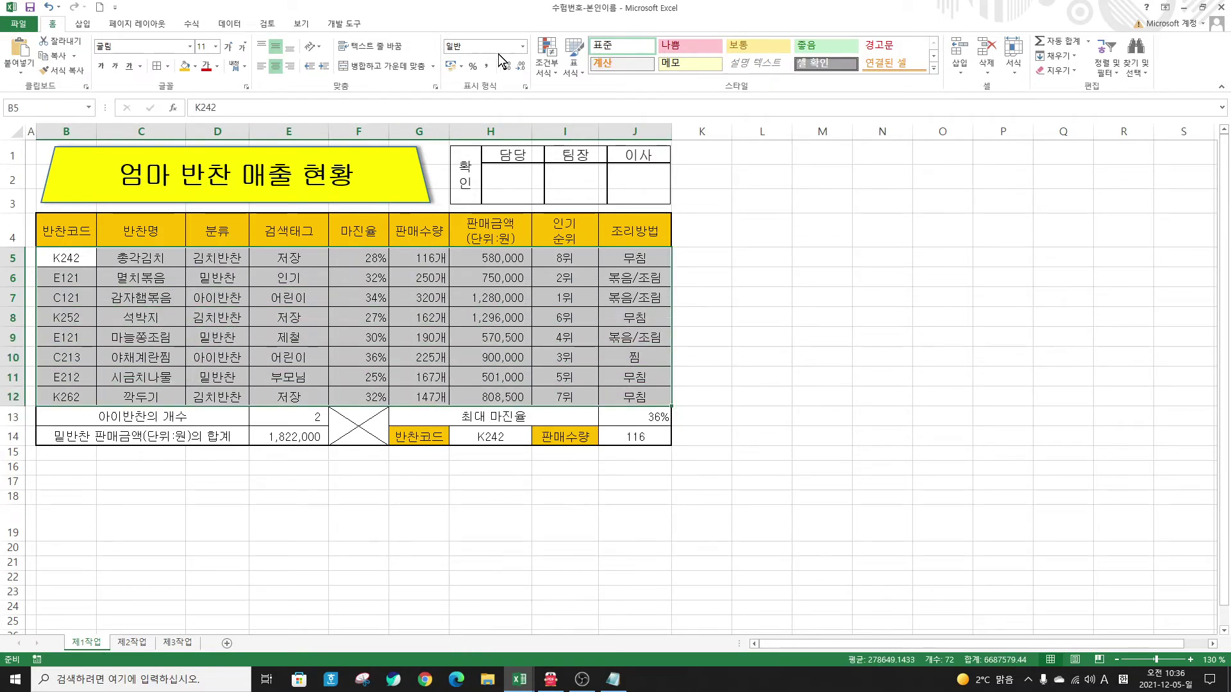
{"action": "left_click", "coordinate": [548, 69]}
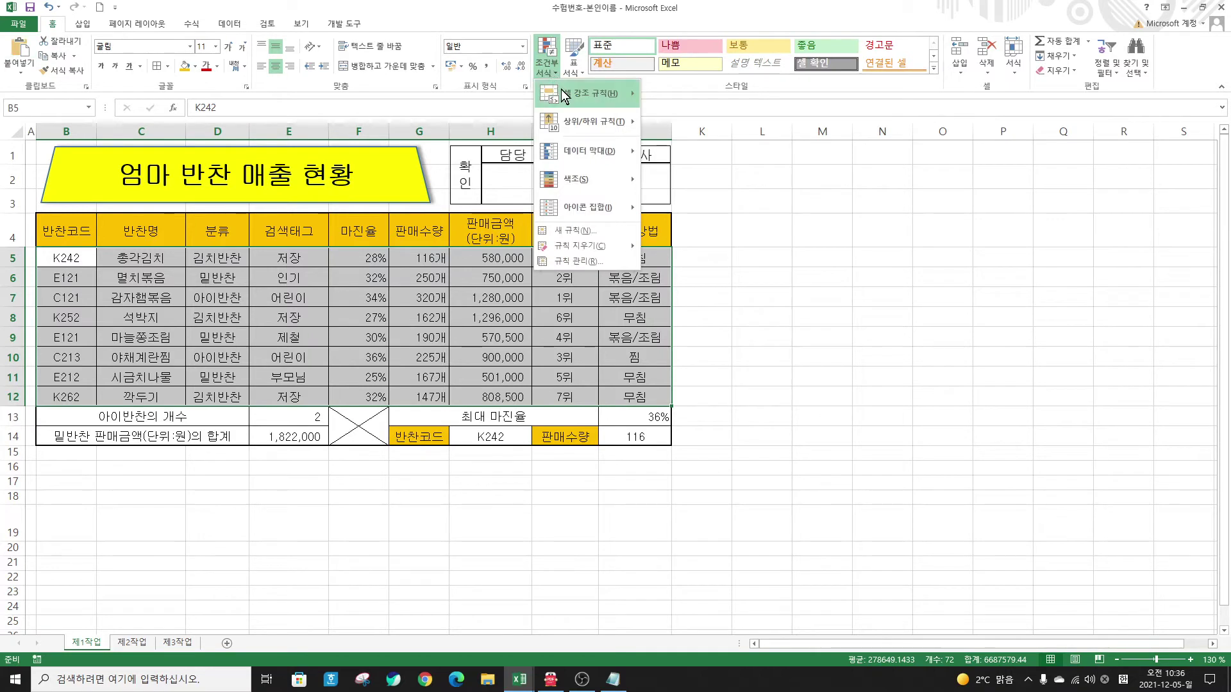
{"action": "mouse_move", "coordinate": [564, 95]}
{"action": "left_click", "coordinate": [571, 230]}
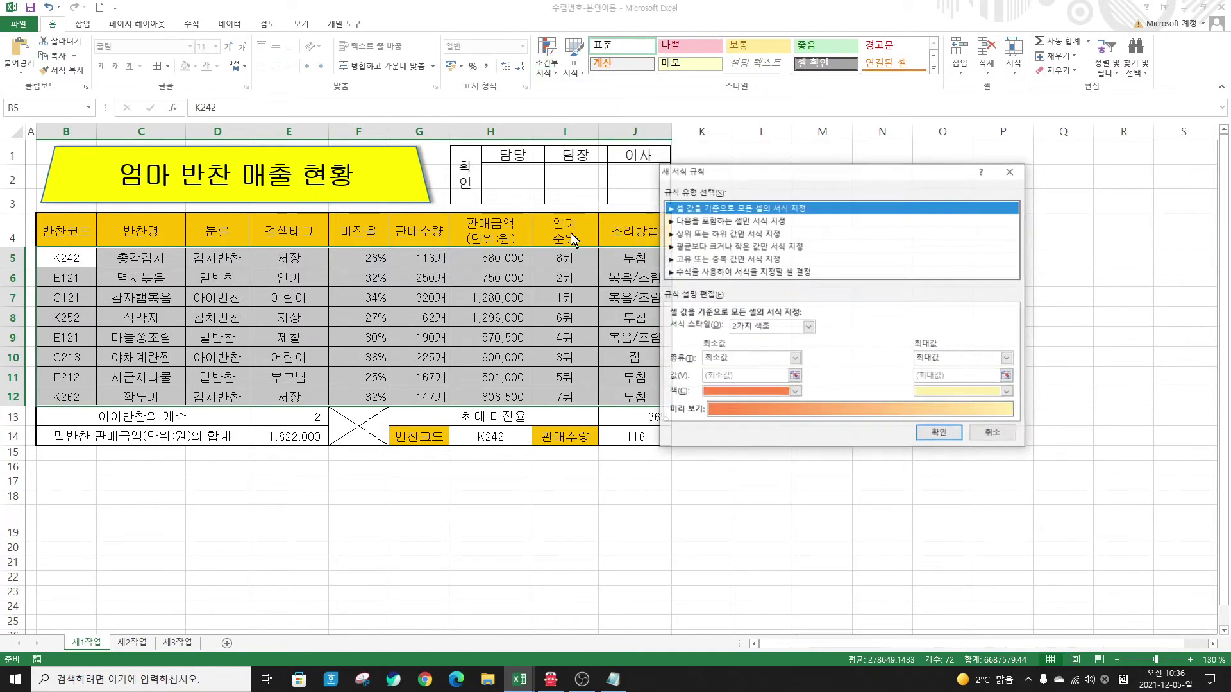
{"action": "left_click", "coordinate": [710, 272]}
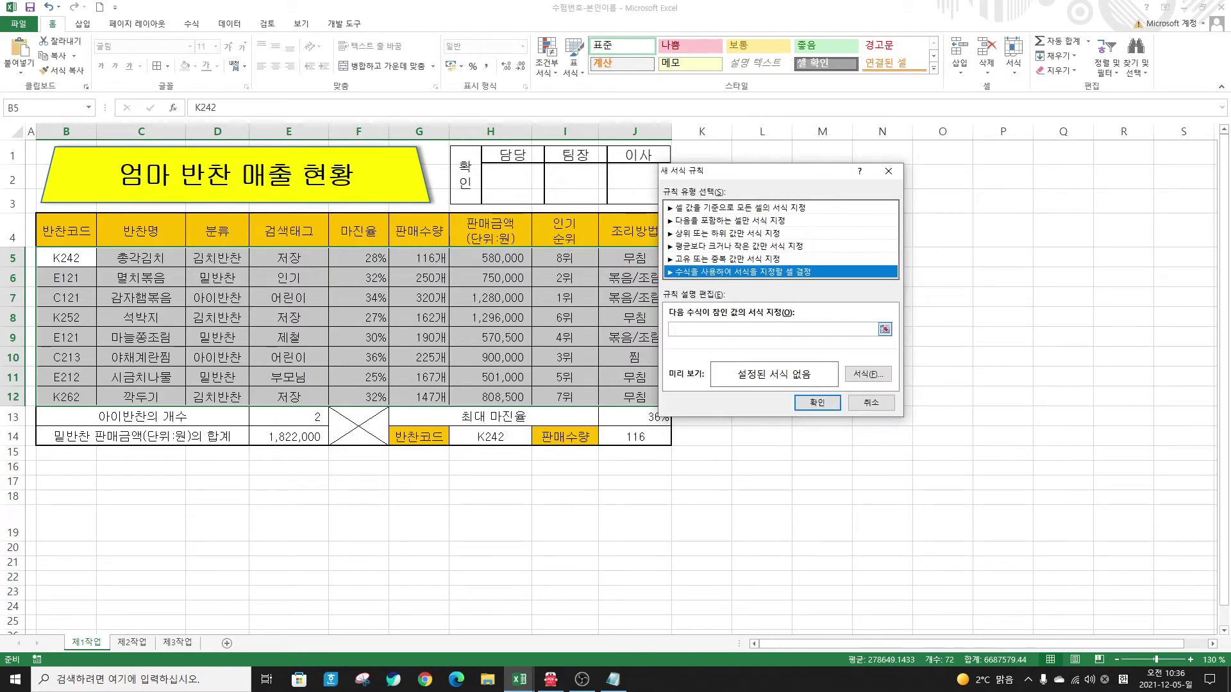
{"action": "left_click", "coordinate": [709, 330]}
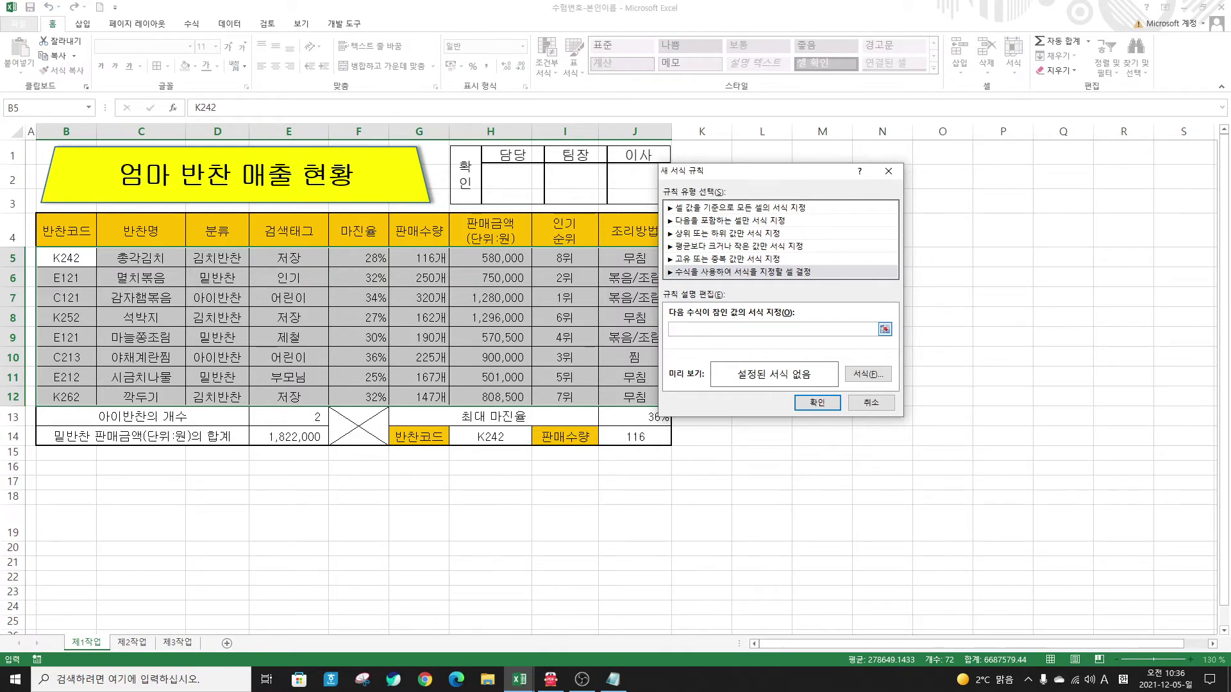
{"action": "left_click", "coordinate": [429, 257]}
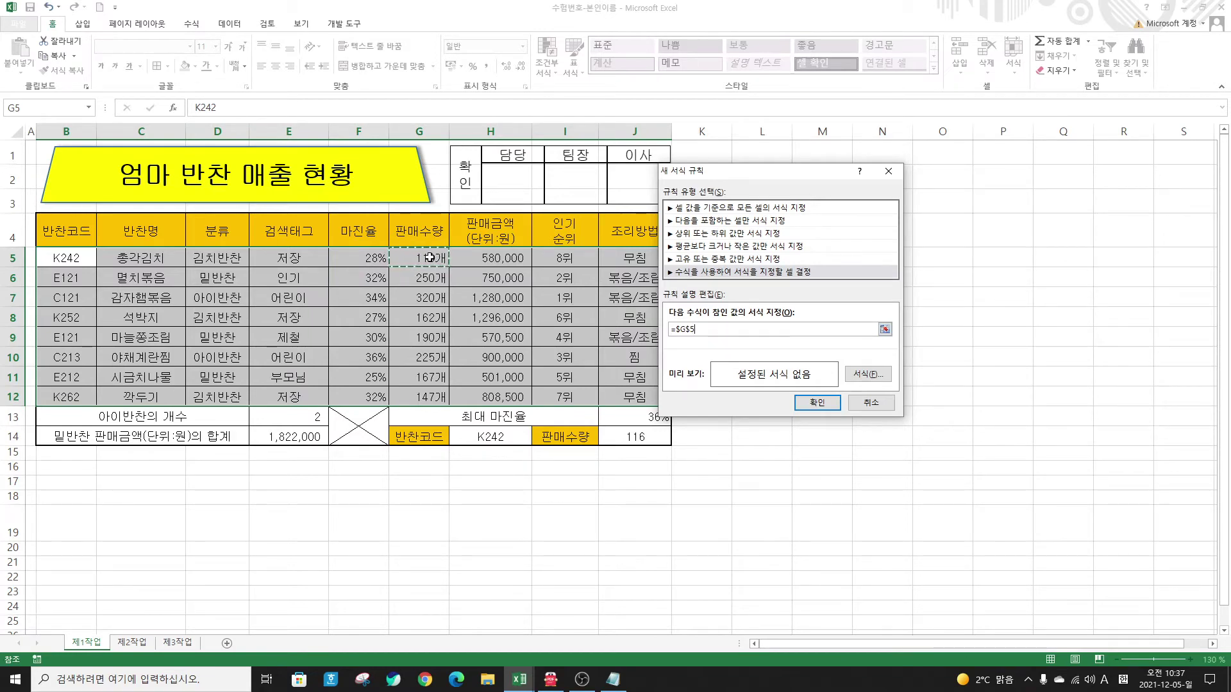
{"action": "key", "text": "F4"}
{"action": "key", "text": "F4"}
{"action": "left_click_drag", "start_coordinate": [729, 170], "coordinate": [534, 148]}
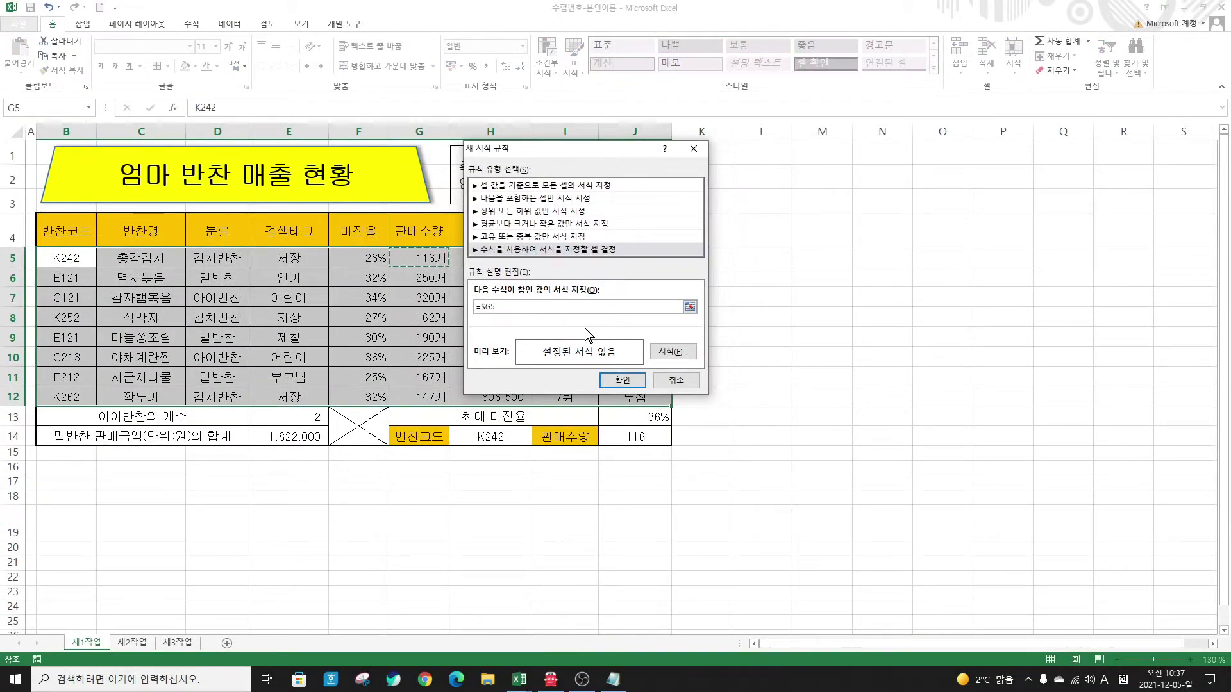
{"action": "type", "text": ">=200"}
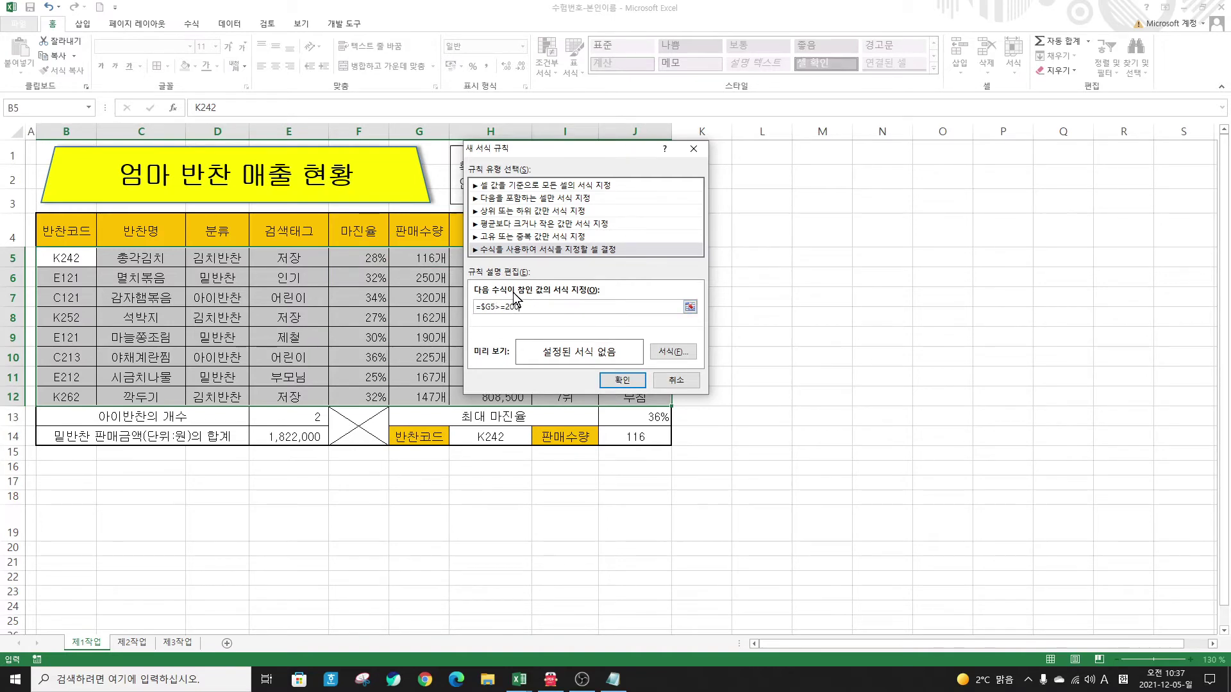
Step: Set the rule's font to bold and standard blue, apply it, and check the formatted rows against their 판매수량 values
{"action": "left_click", "coordinate": [673, 357]}
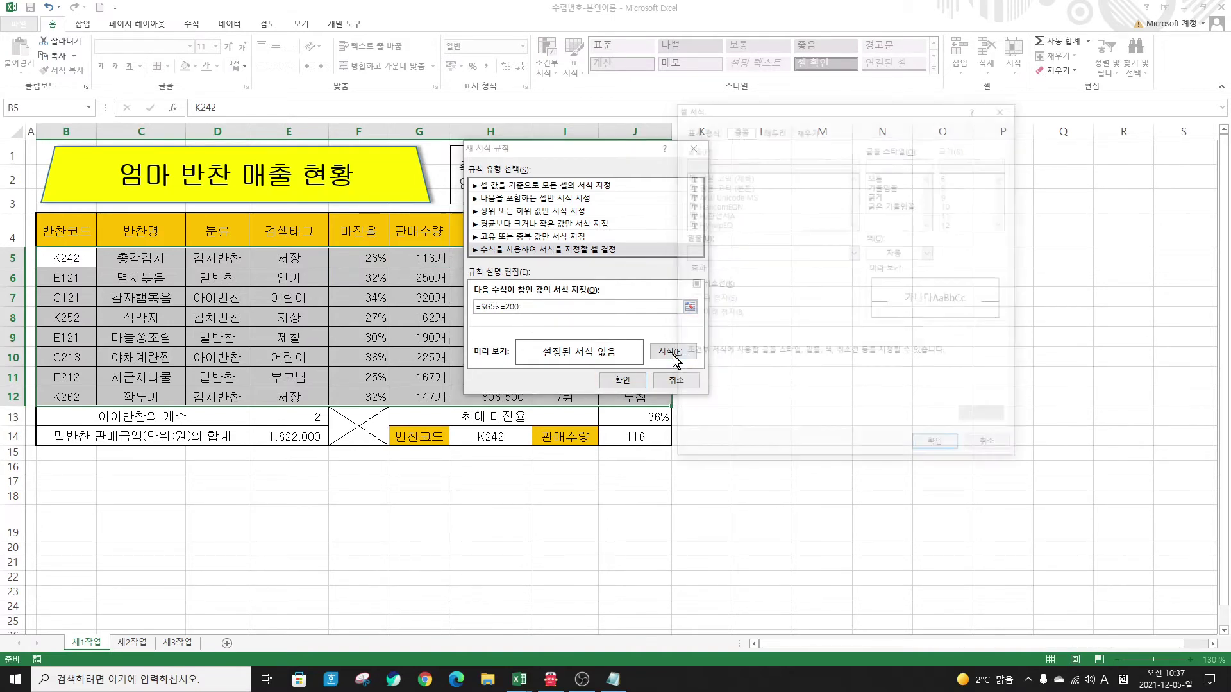
{"action": "left_click", "coordinate": [900, 195]}
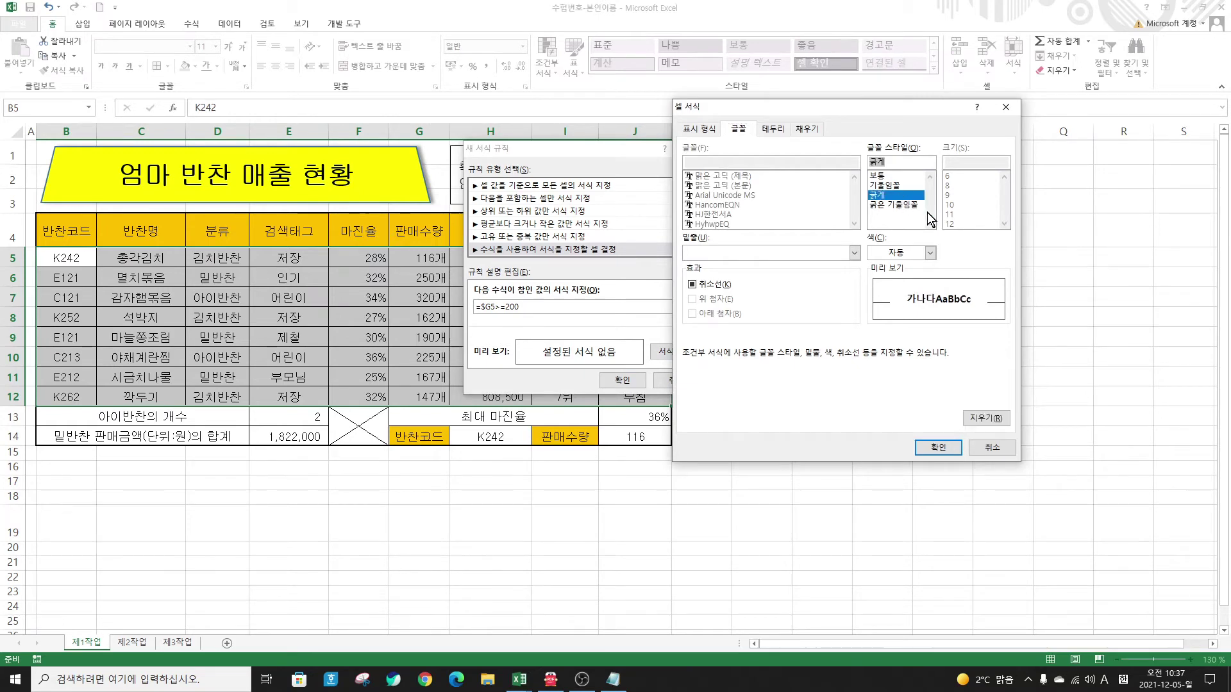
{"action": "left_click", "coordinate": [928, 253]}
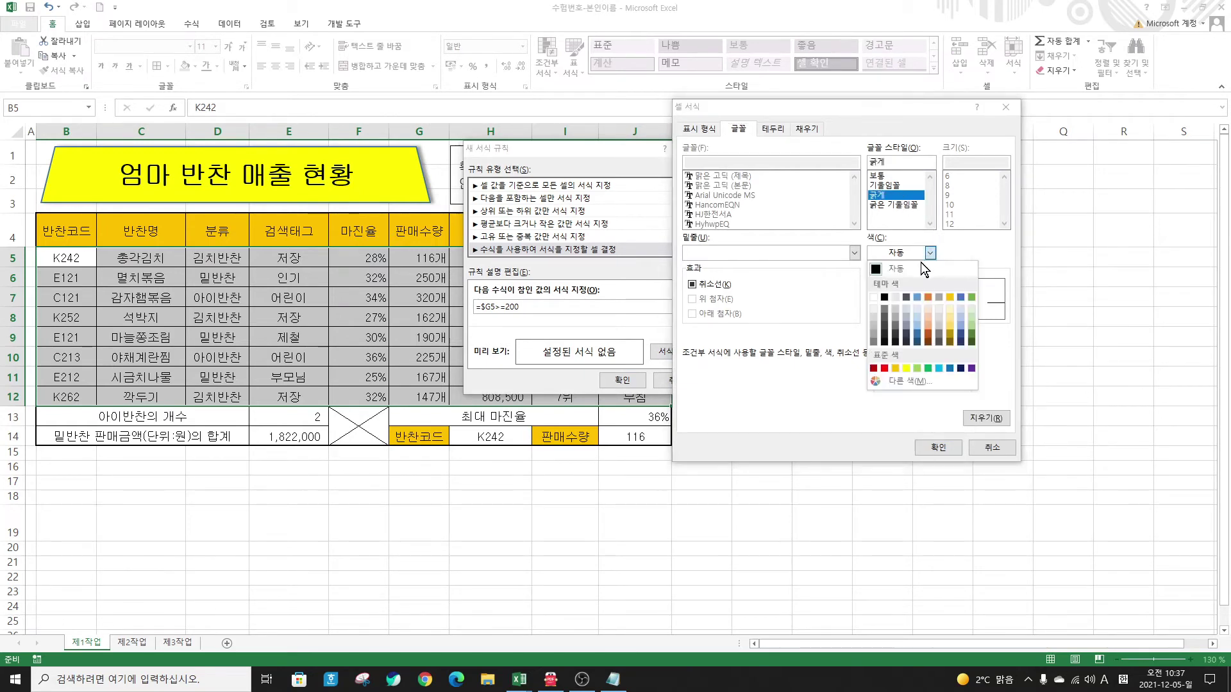
{"action": "left_click", "coordinate": [950, 368]}
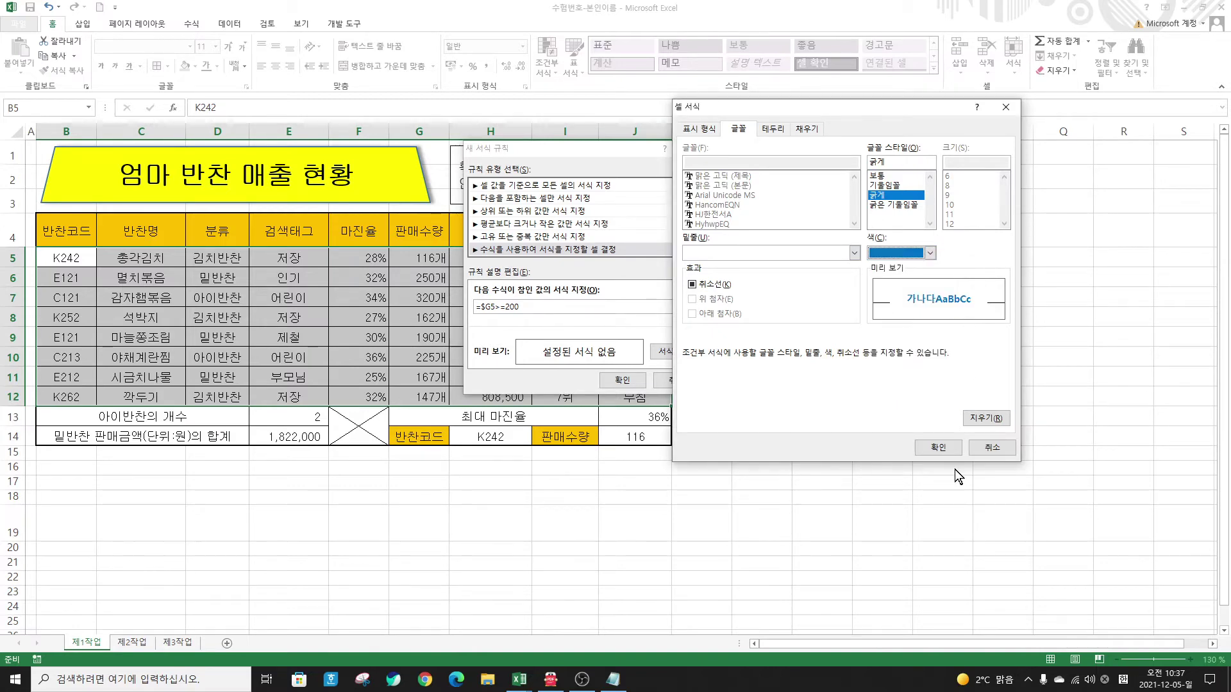
{"action": "left_click", "coordinate": [940, 448]}
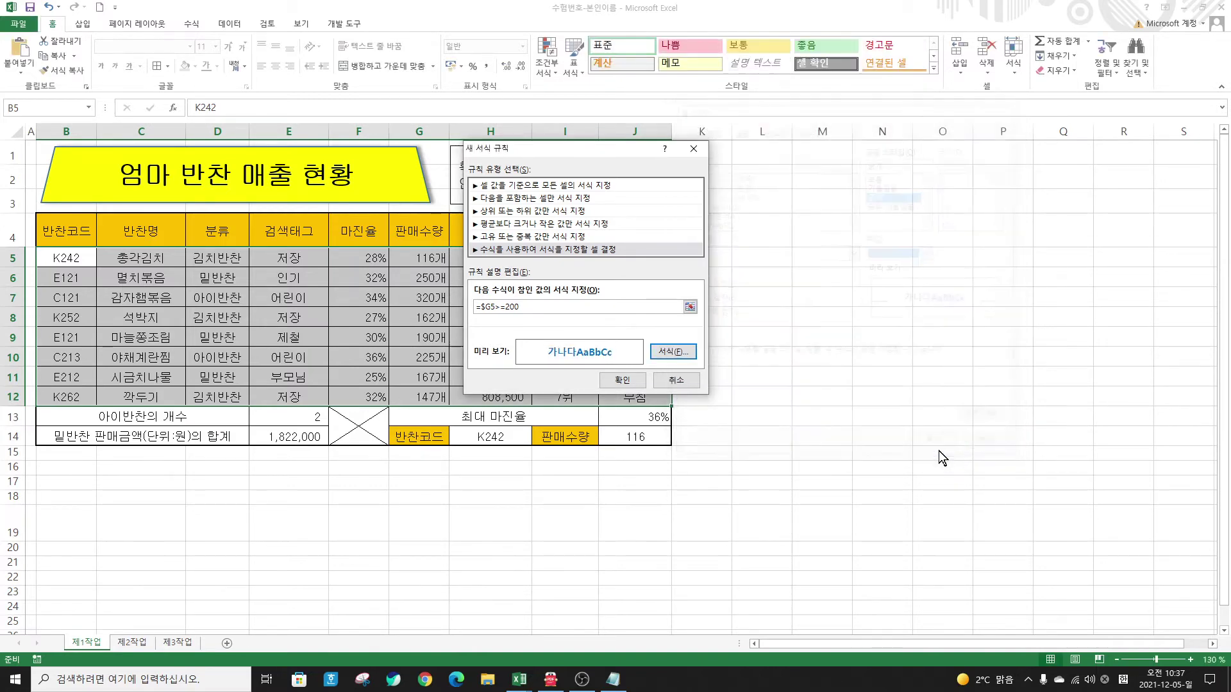
{"action": "left_click", "coordinate": [635, 382]}
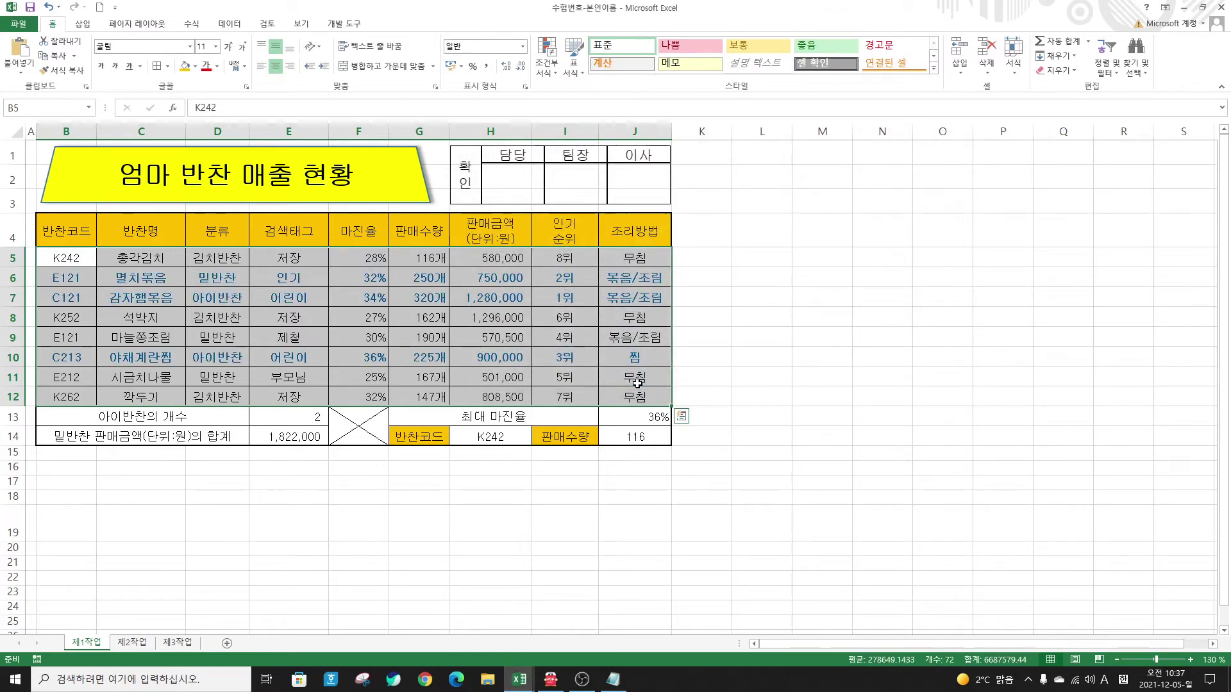
{"action": "left_click", "coordinate": [638, 516]}
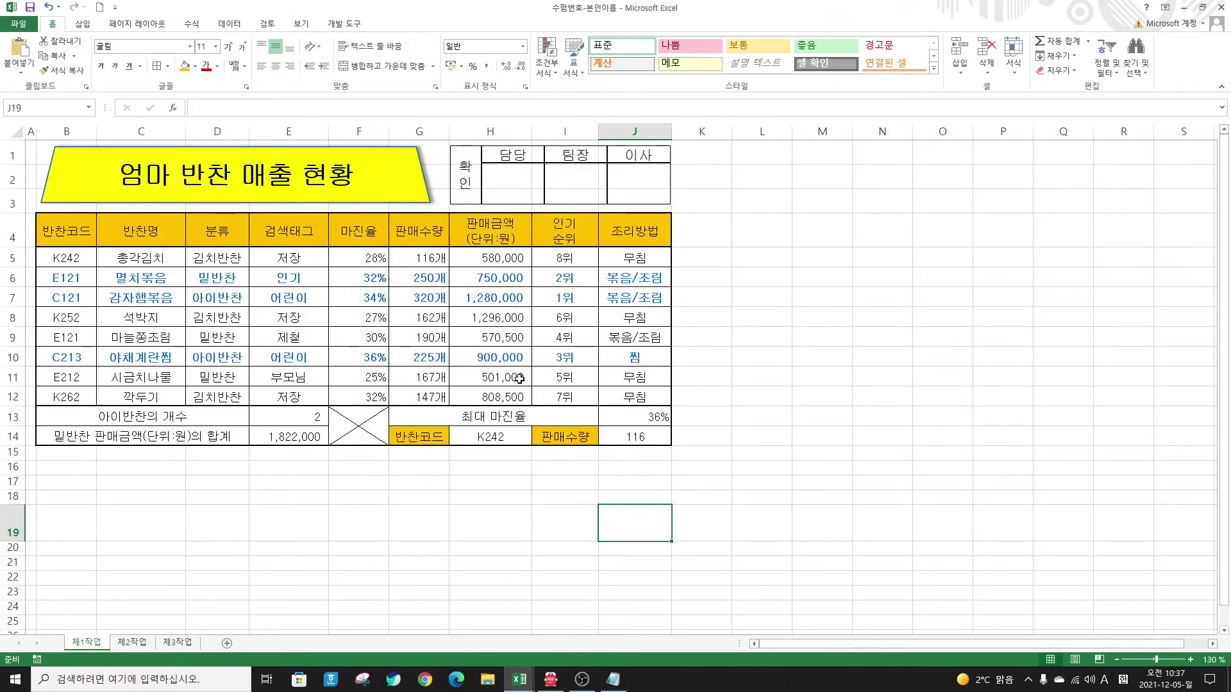
{"action": "left_click", "coordinate": [428, 282]}
{"action": "left_click", "coordinate": [425, 299]}
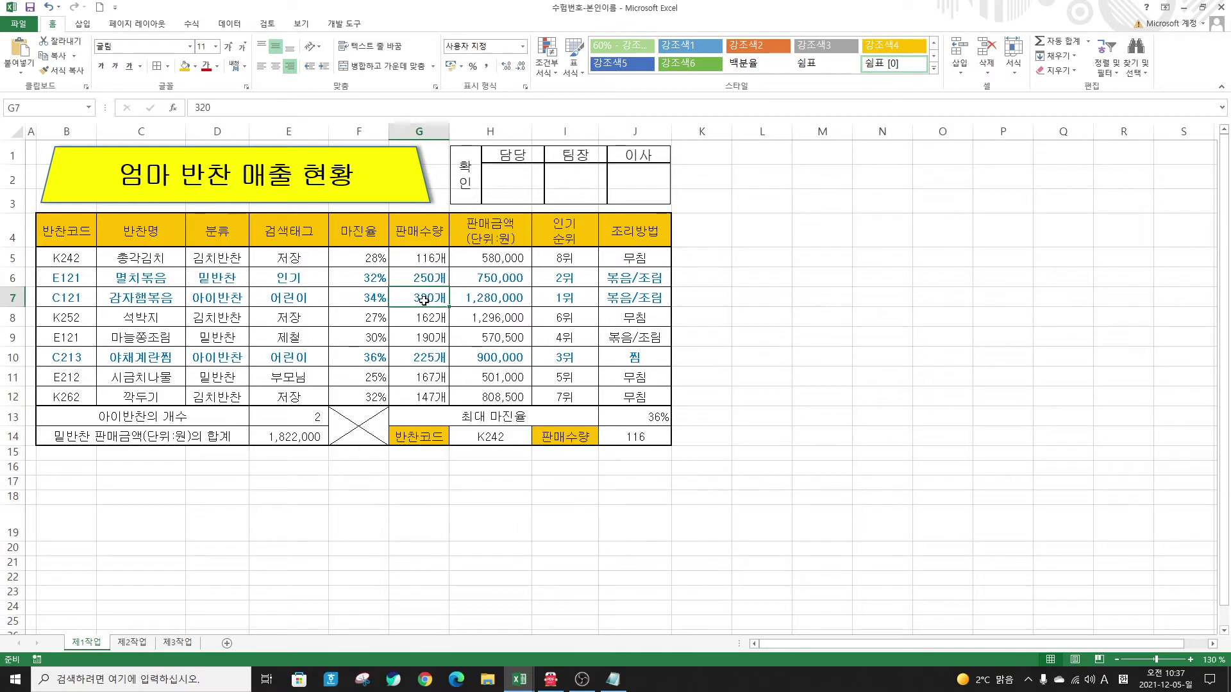
{"action": "left_click_drag", "start_coordinate": [77, 277], "coordinate": [634, 299]}
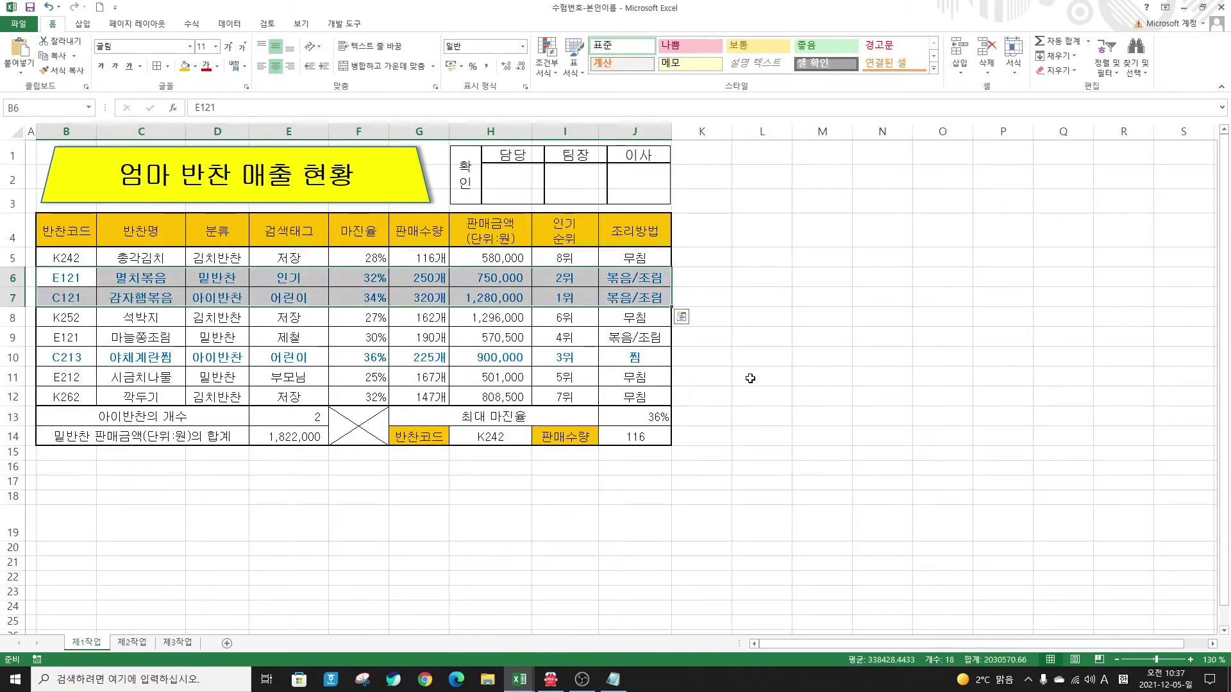
{"action": "left_click", "coordinate": [730, 424]}
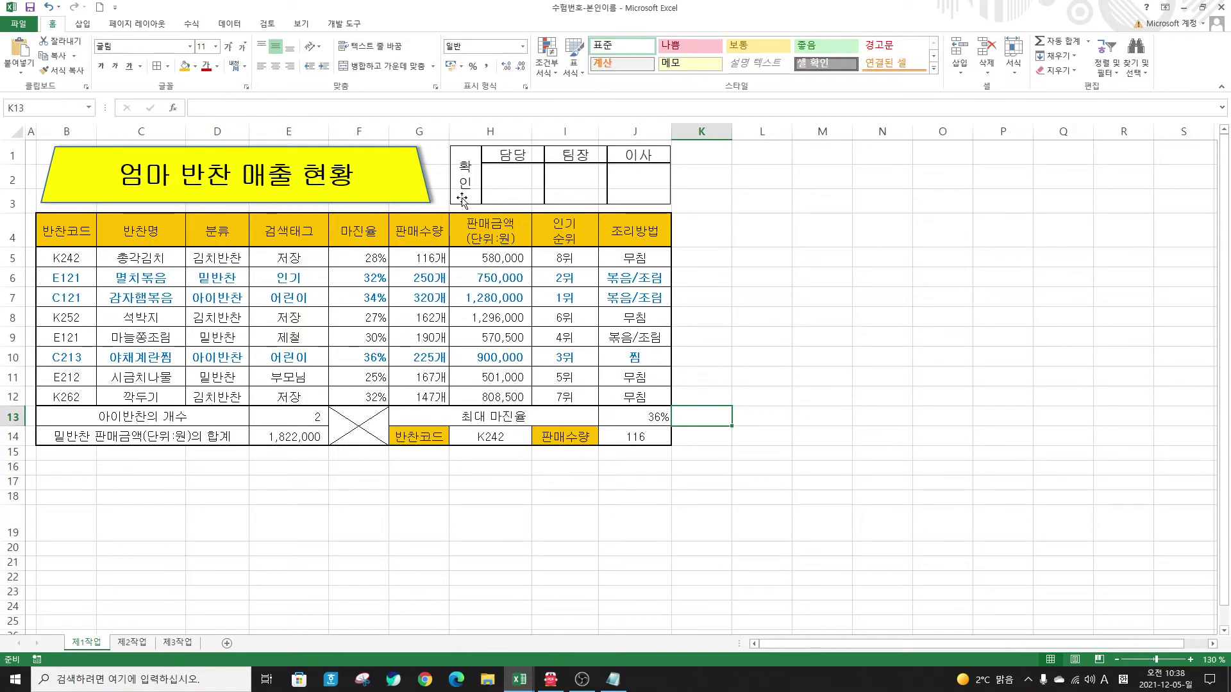
Step: Widen column H (판매금액) slightly so its amounts fit at 100% zoom
{"action": "left_click", "coordinate": [1118, 659]}
{"action": "left_click", "coordinate": [1118, 660]}
{"action": "left_click", "coordinate": [1118, 659]}
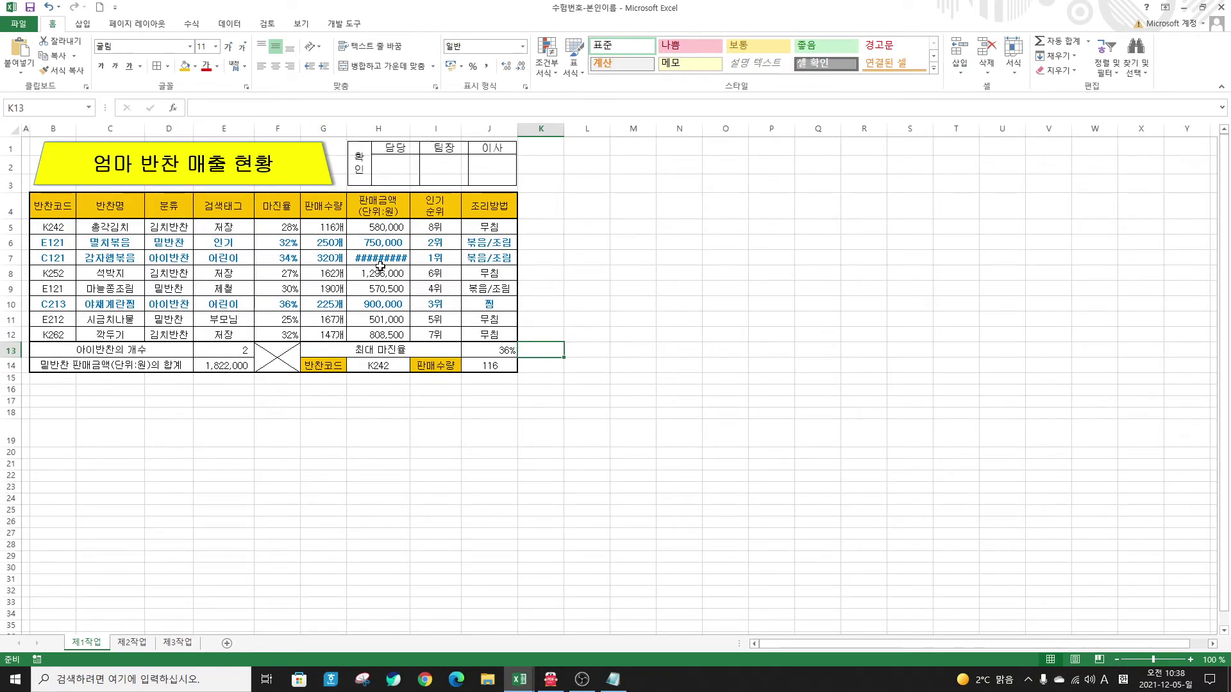
{"action": "left_click_drag", "start_coordinate": [410, 130], "coordinate": [417, 130]}
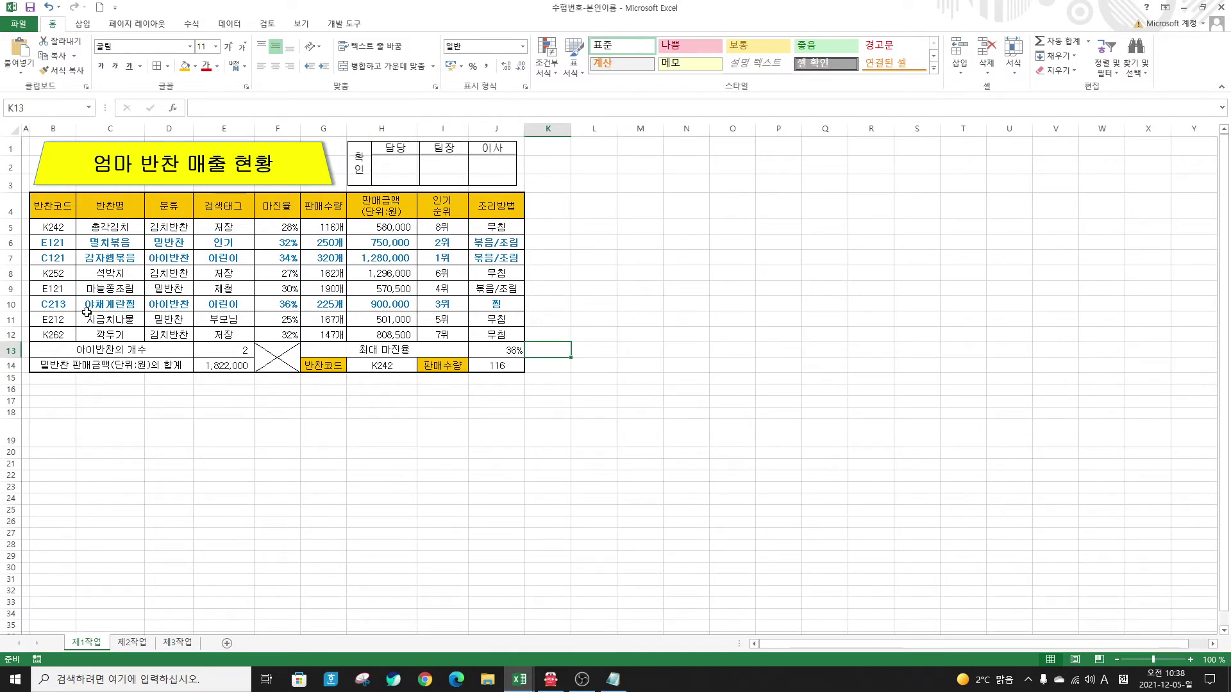
Step: Hide the gridlines on 제1작업 and shift the 확인 approval picture slightly right to line up with the table's right edge
{"action": "left_click", "coordinate": [660, 476]}
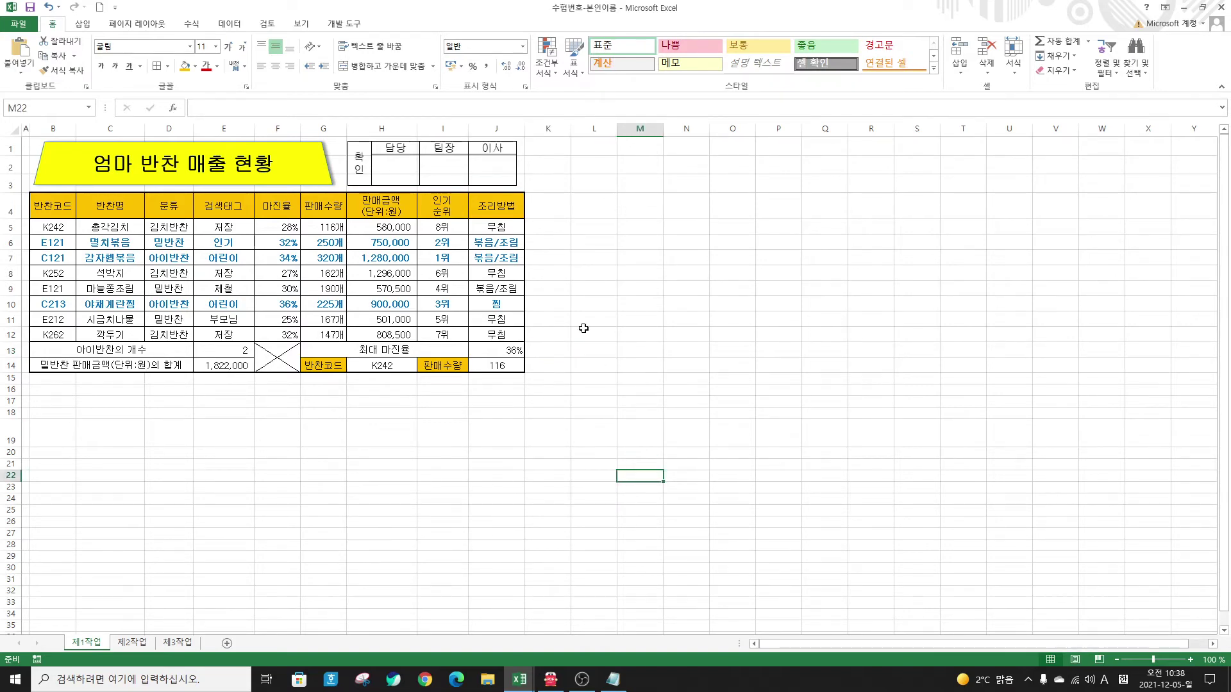
{"action": "left_click", "coordinate": [309, 26]}
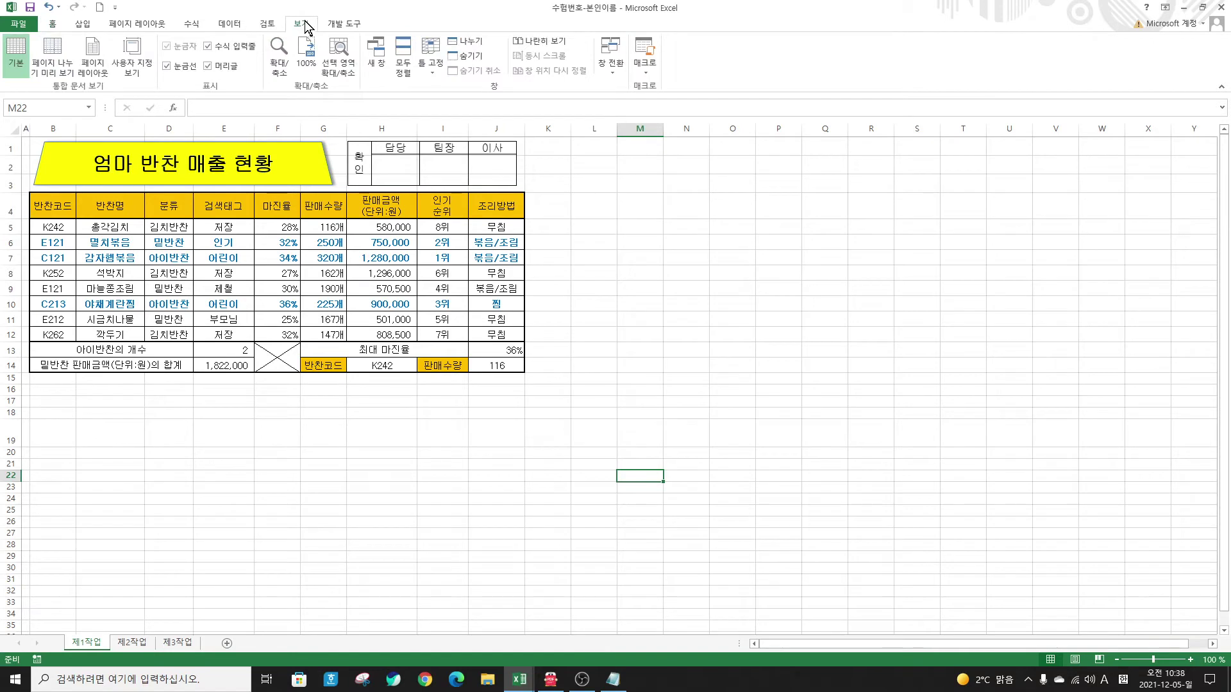
{"action": "left_click", "coordinate": [167, 66]}
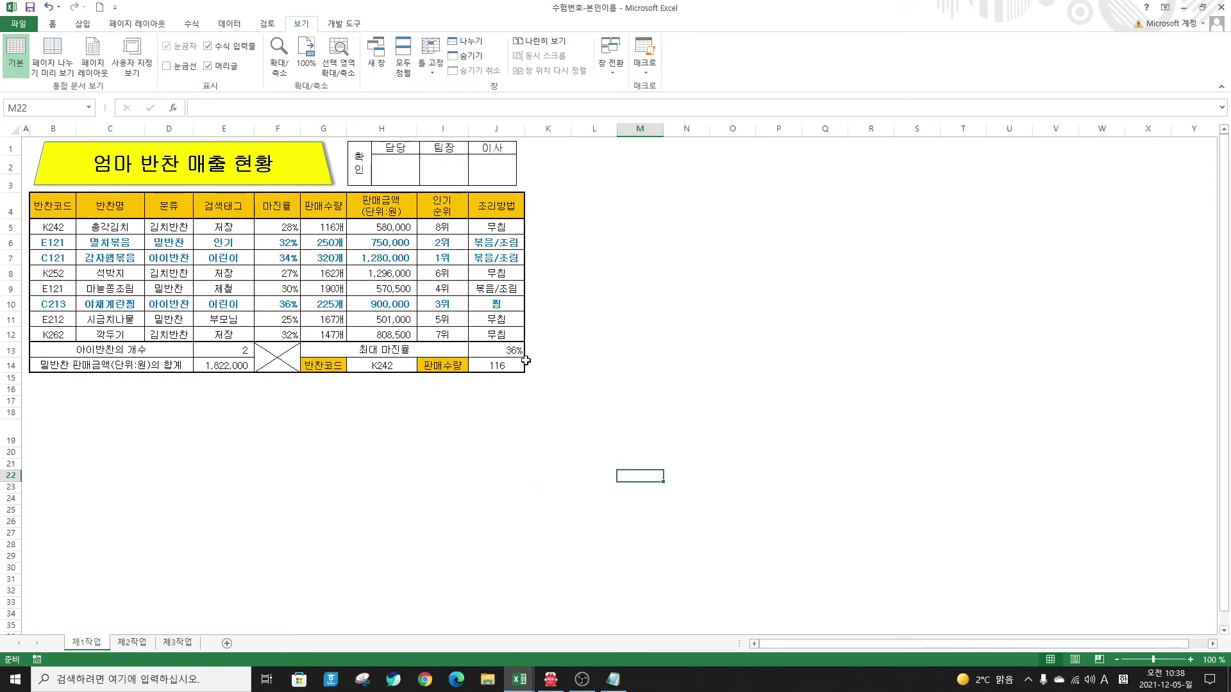
{"action": "left_click_drag", "start_coordinate": [498, 163], "coordinate": [505, 162]}
{"action": "left_click", "coordinate": [601, 262]}
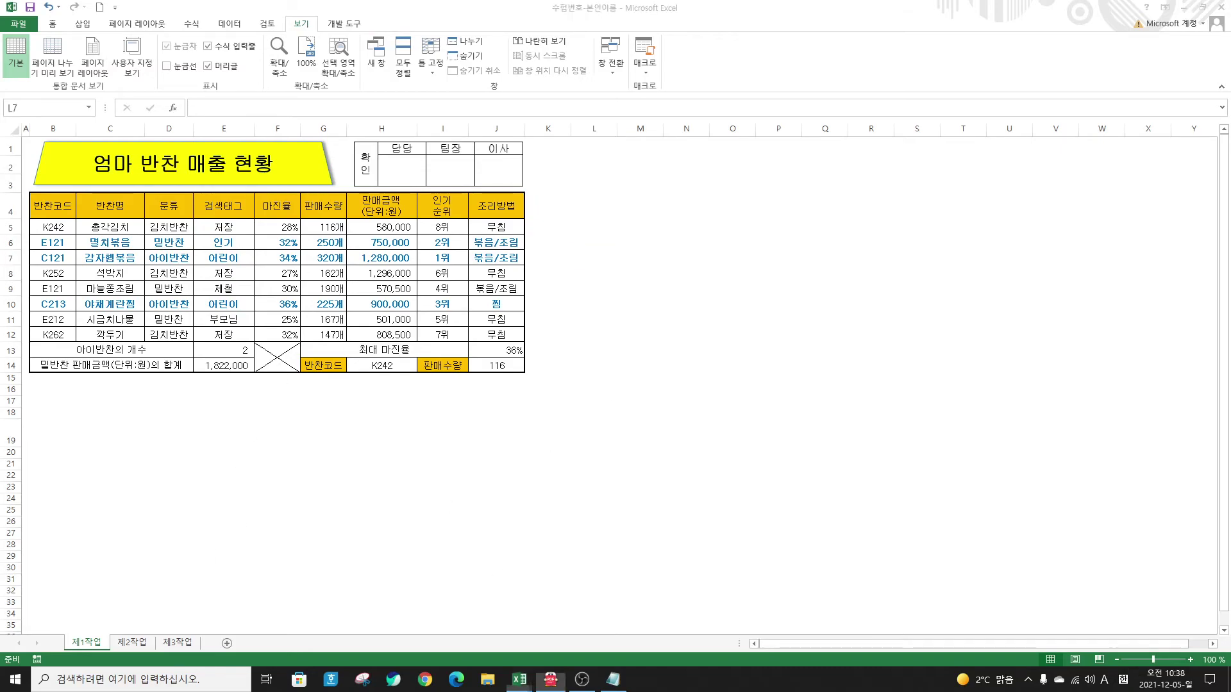
Step: Switch to GE09-11A.pdf, read the 제2작업 instructions on goal seek and filtering, and return to the Excel workbook
{"action": "left_click", "coordinate": [550, 679]}
{"action": "left_click_drag", "start_coordinate": [563, 82], "coordinate": [518, 71]}
{"action": "scroll", "coordinate": [518, 70], "scroll_direction": "up", "scroll_amount": 1}
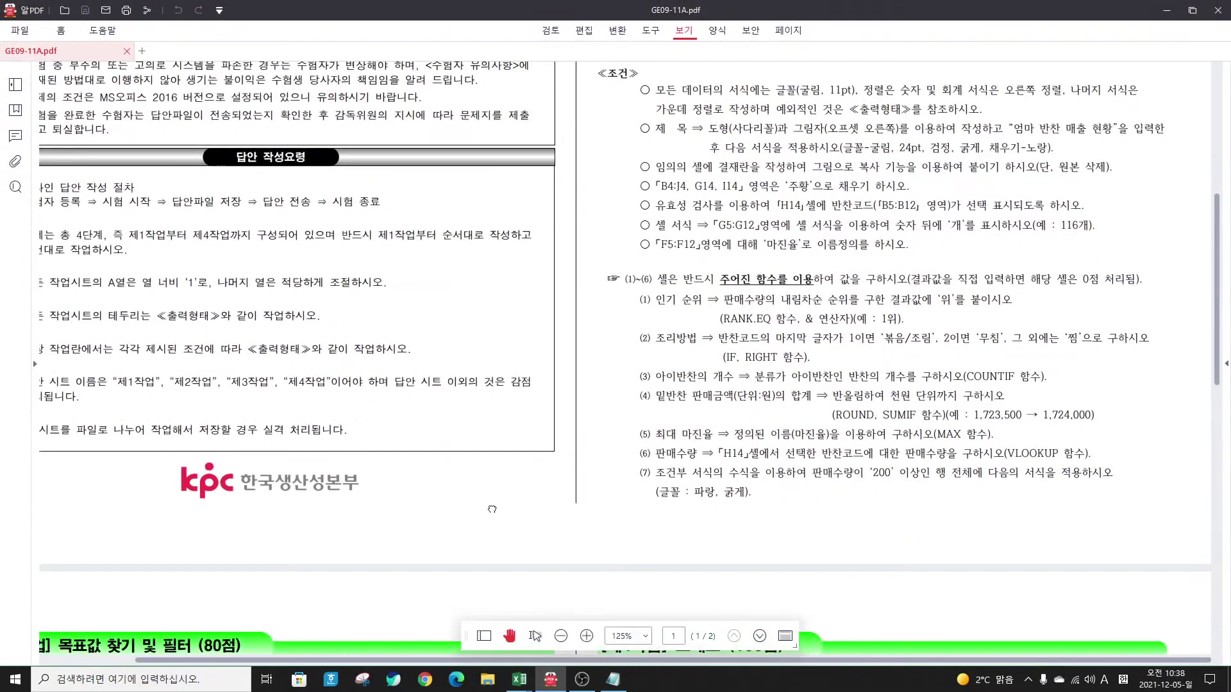
{"action": "scroll", "coordinate": [649, 309], "scroll_direction": "down", "scroll_amount": 8}
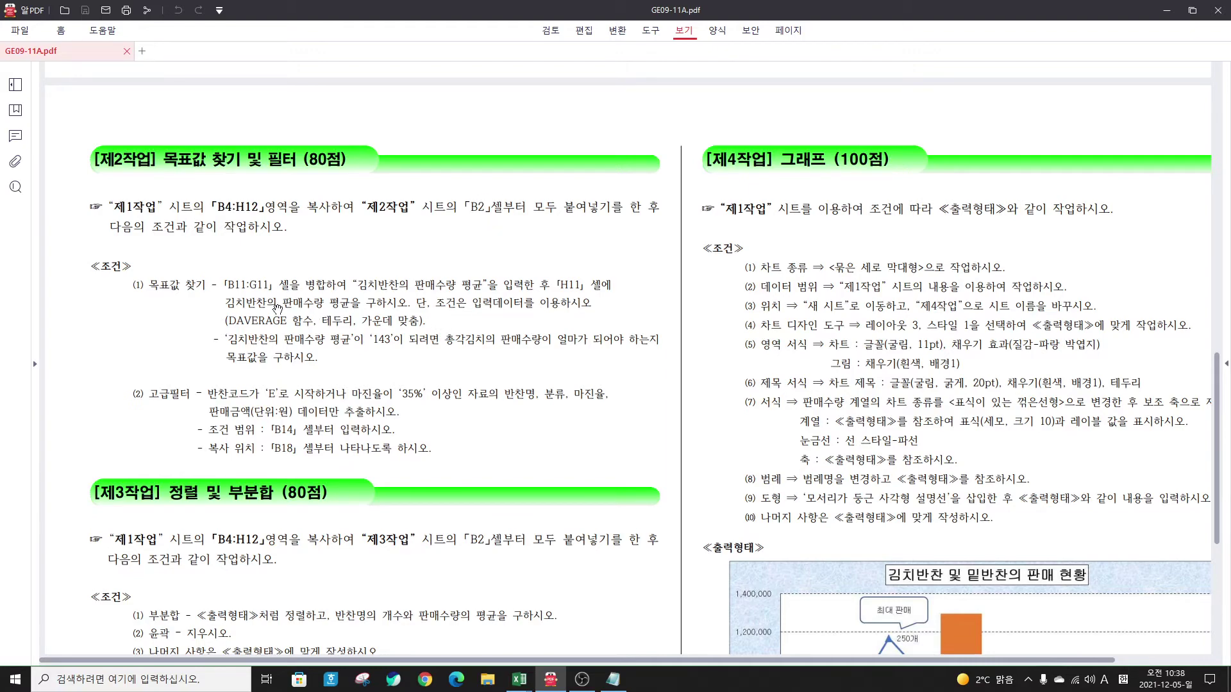
{"action": "left_click_drag", "start_coordinate": [405, 11], "coordinate": [1230, 10]}
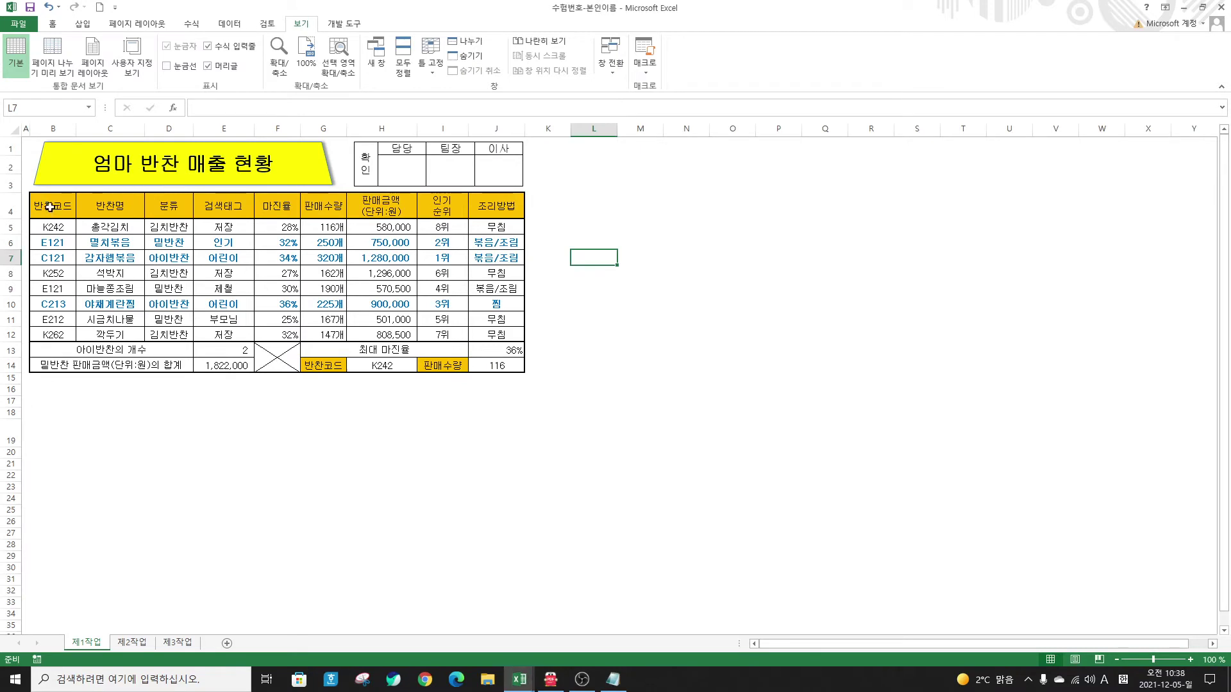
Step: Copy B4:H12 from 제1작업 and paste it at B2 of 제2작업, keeping the source column widths
{"action": "left_click_drag", "start_coordinate": [50, 206], "coordinate": [403, 332]}
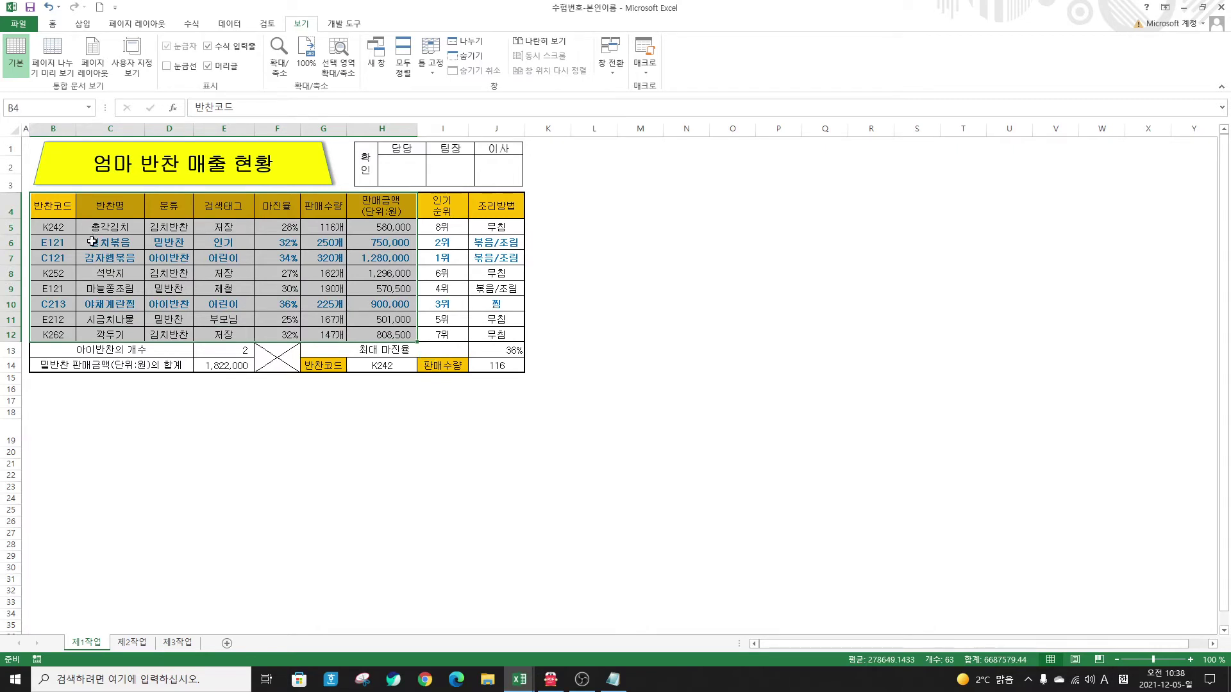
{"action": "key", "text": "ctrl+c"}
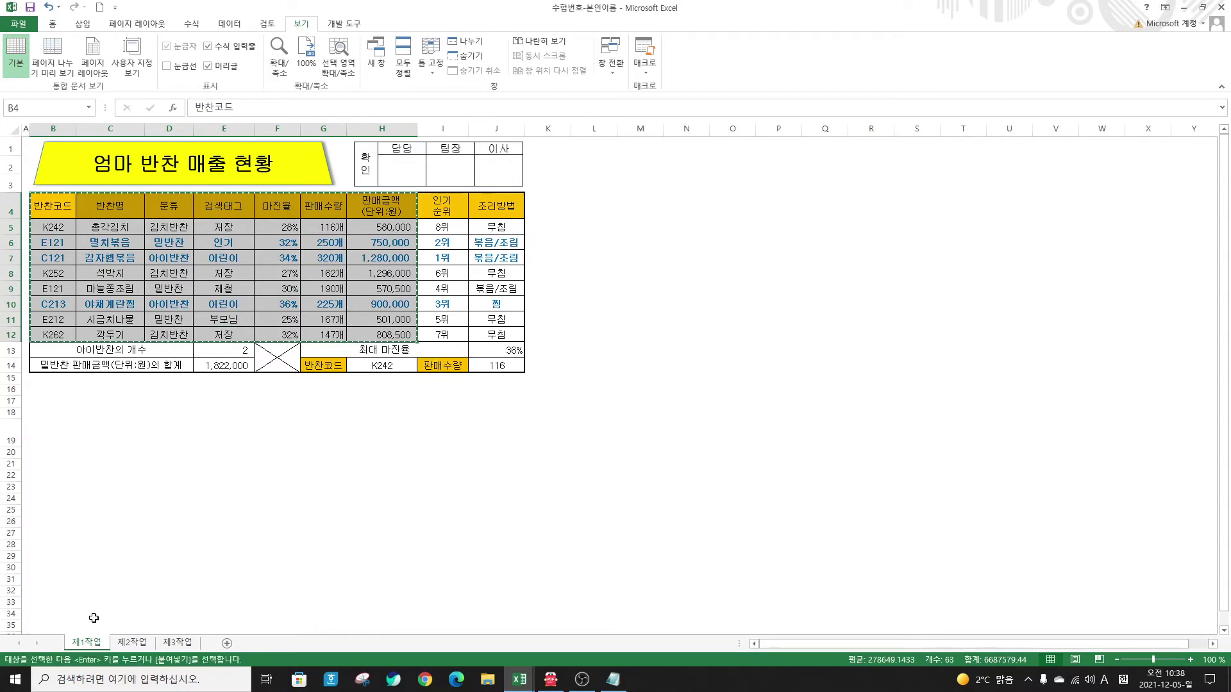
{"action": "left_click", "coordinate": [131, 643]}
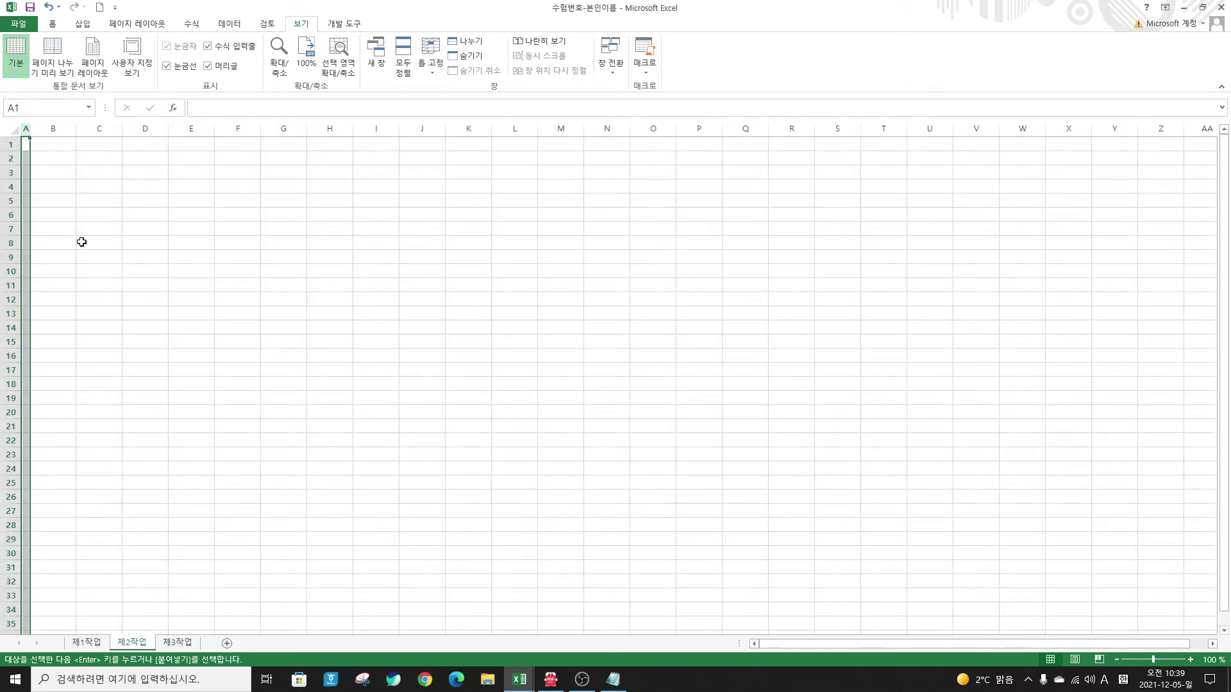
{"action": "left_click", "coordinate": [52, 161]}
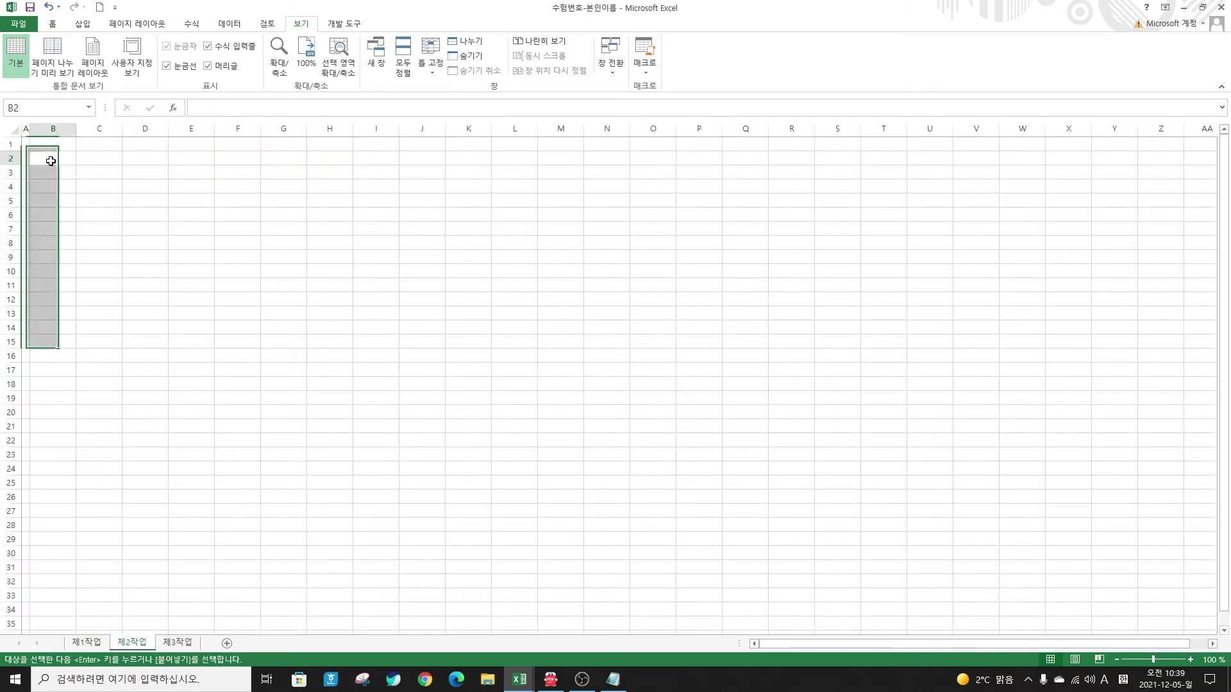
{"action": "left_click", "coordinate": [54, 24]}
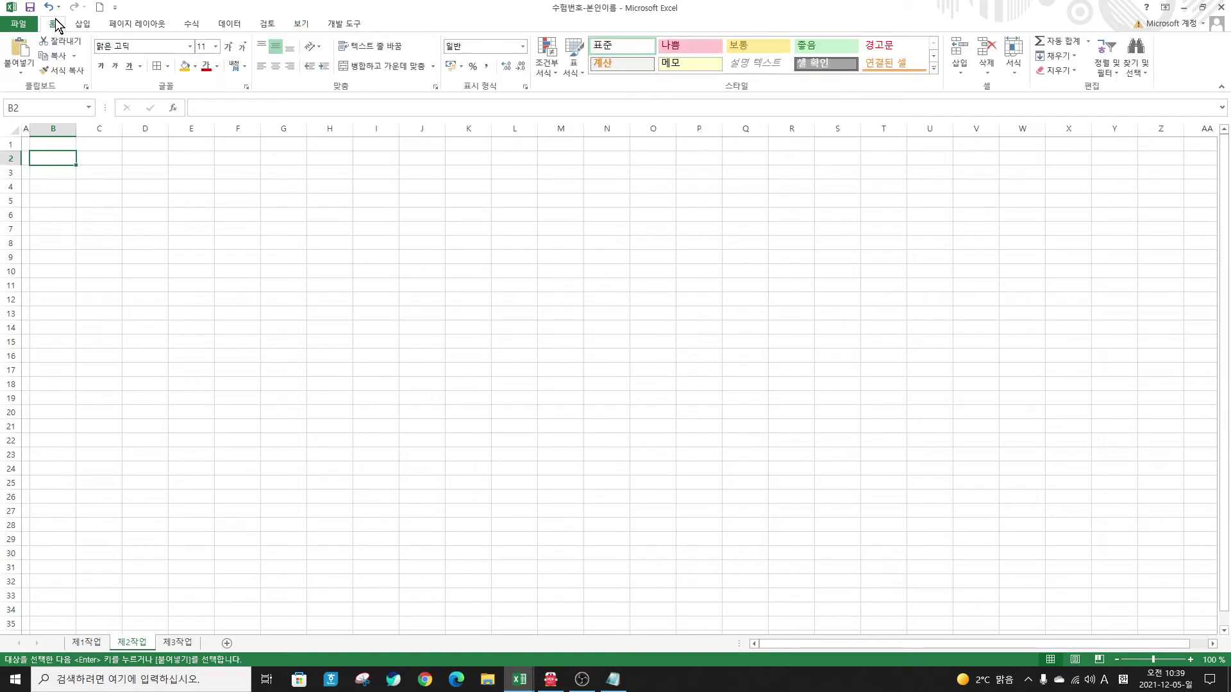
{"action": "left_click", "coordinate": [20, 74]}
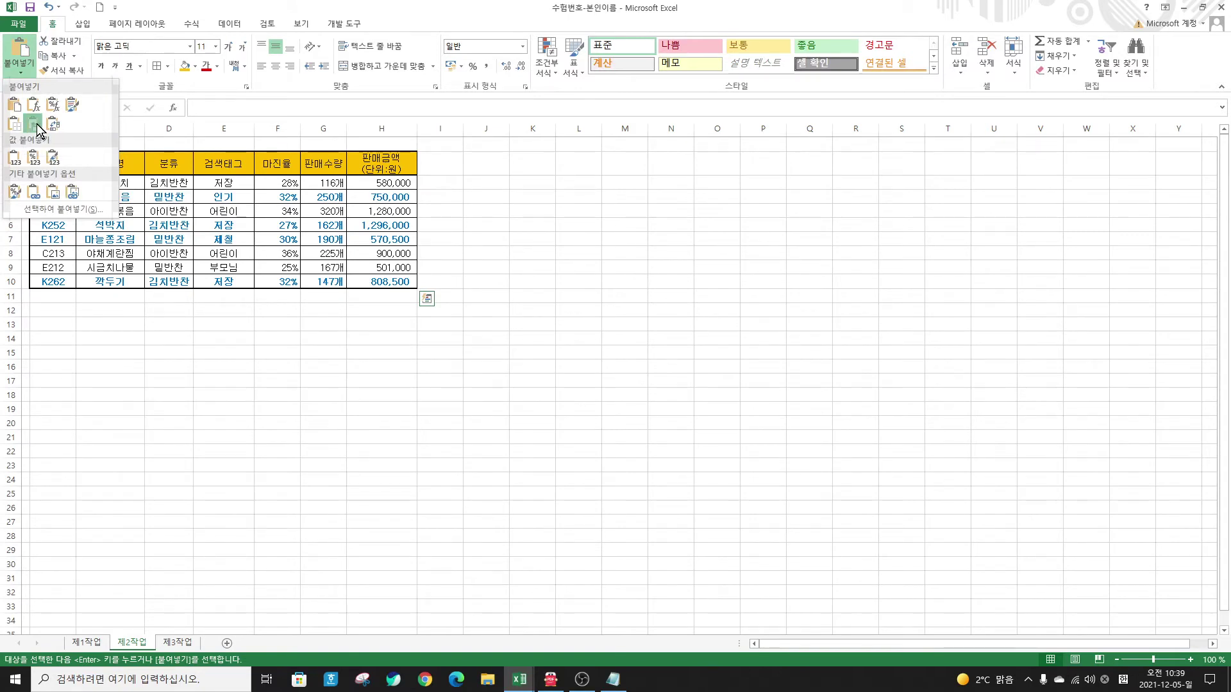
{"action": "left_click", "coordinate": [36, 126]}
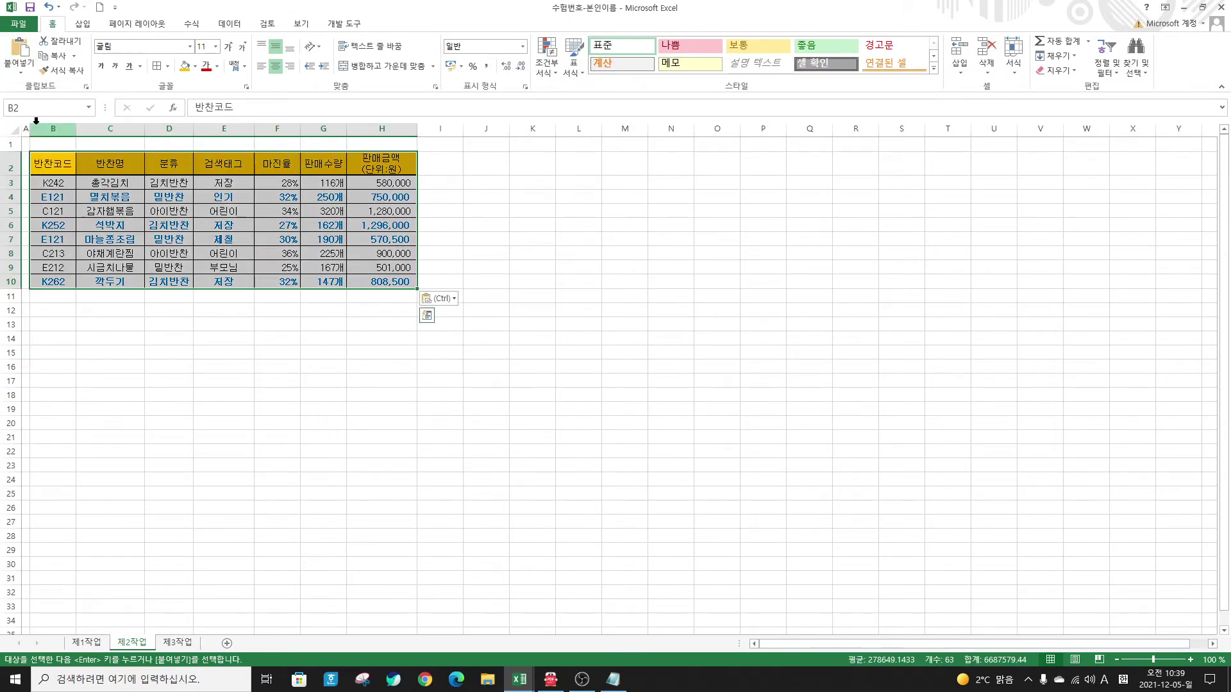
{"action": "left_click", "coordinate": [236, 394]}
Step: Merge and center B11:G11 under the table, and add thin borders around the merged cell and H11
{"action": "left_click_drag", "start_coordinate": [48, 296], "coordinate": [314, 299]}
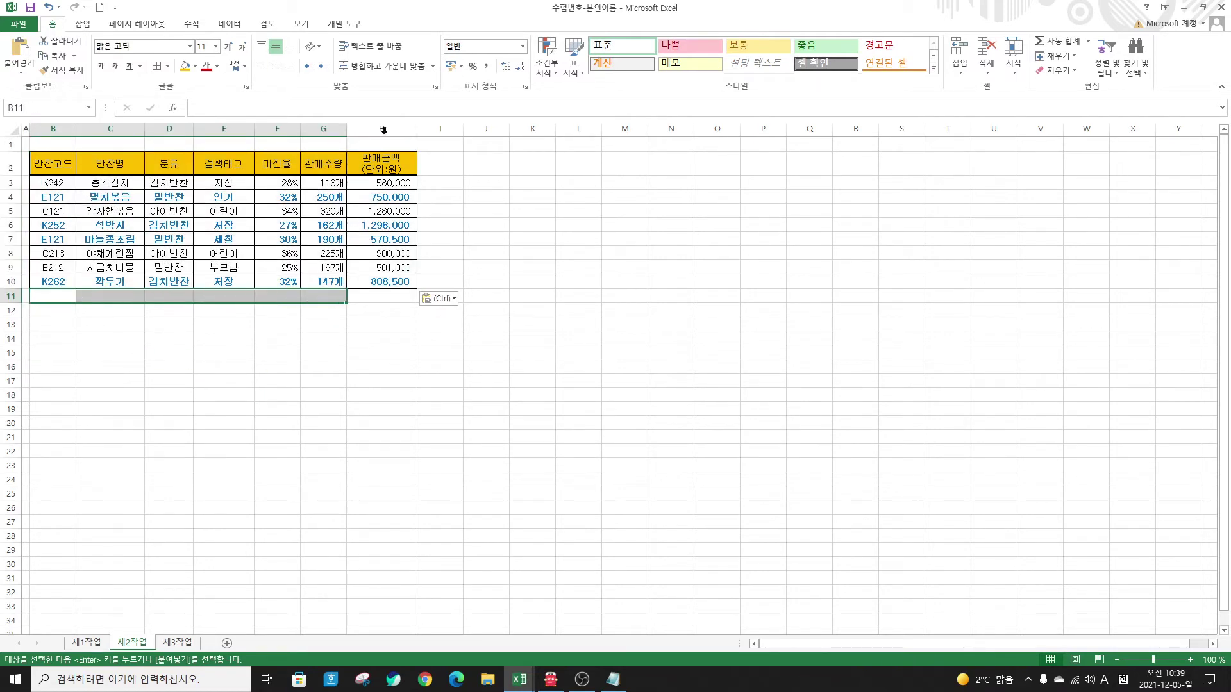
{"action": "left_click", "coordinate": [393, 67]}
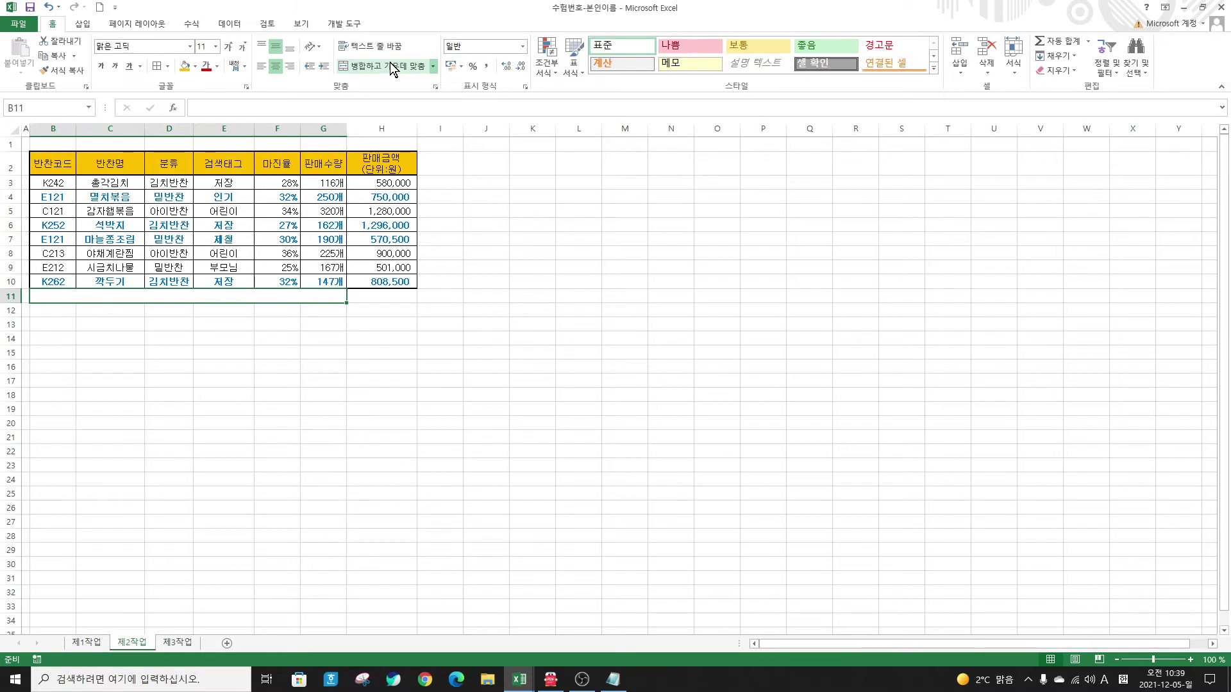
{"action": "left_click_drag", "start_coordinate": [325, 297], "coordinate": [391, 302]}
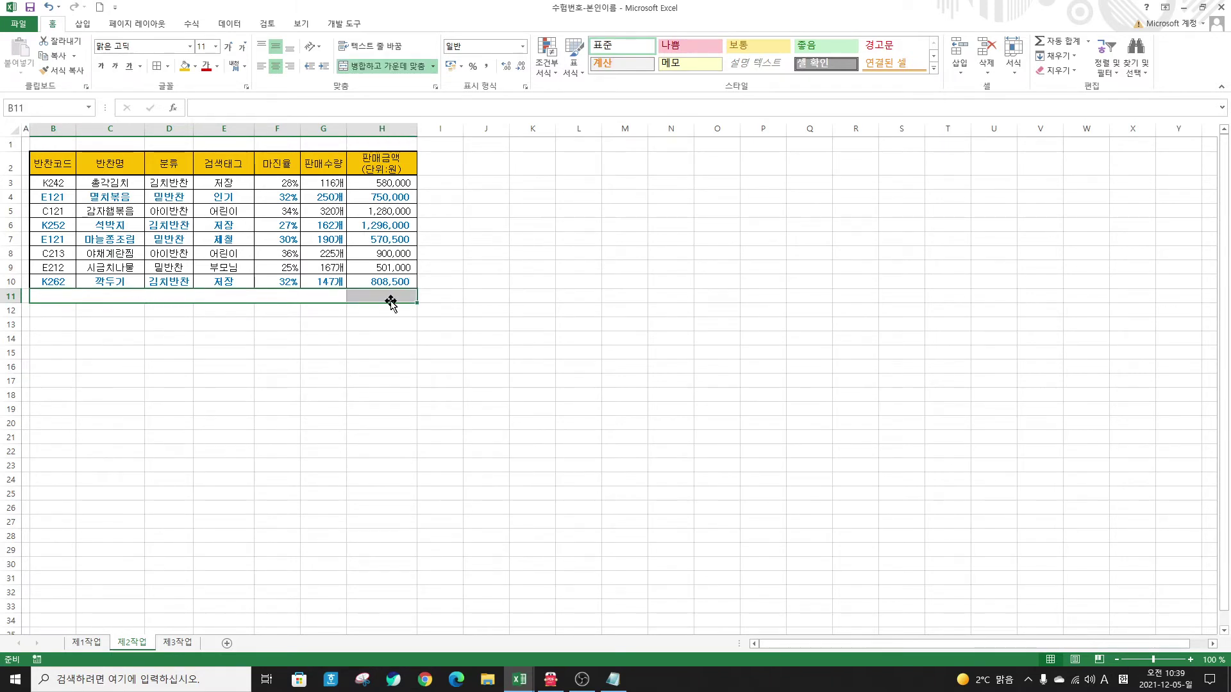
{"action": "left_click", "coordinate": [167, 66]}
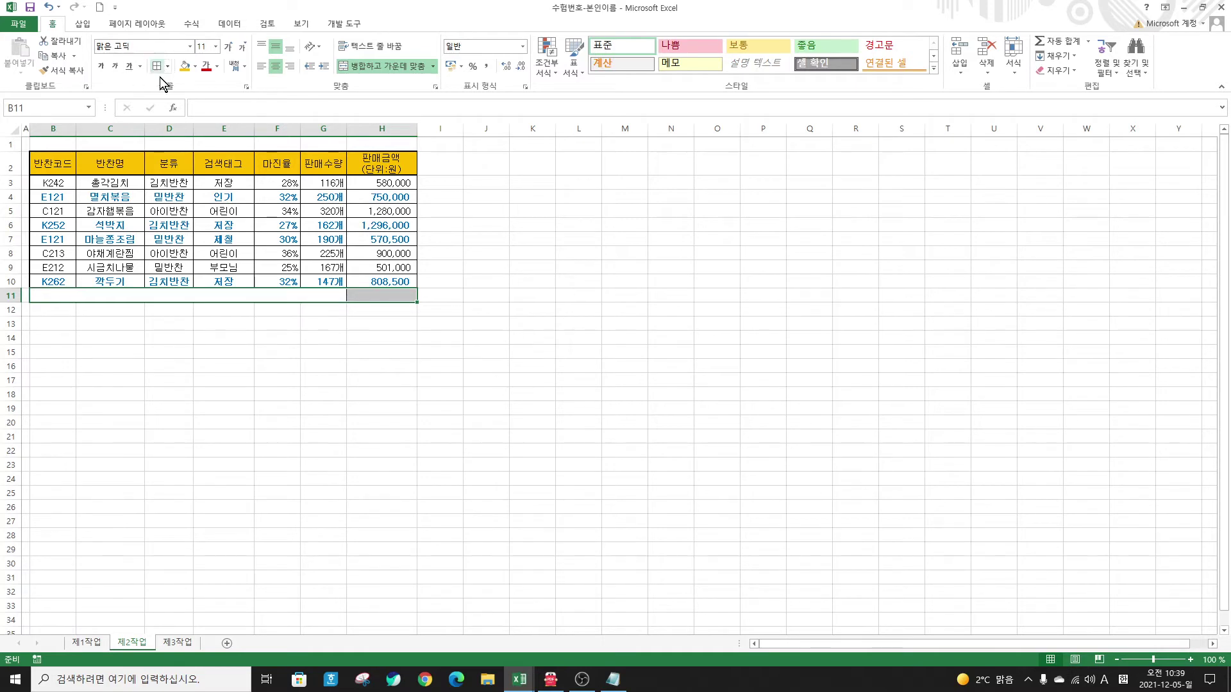
{"action": "left_click", "coordinate": [333, 369]}
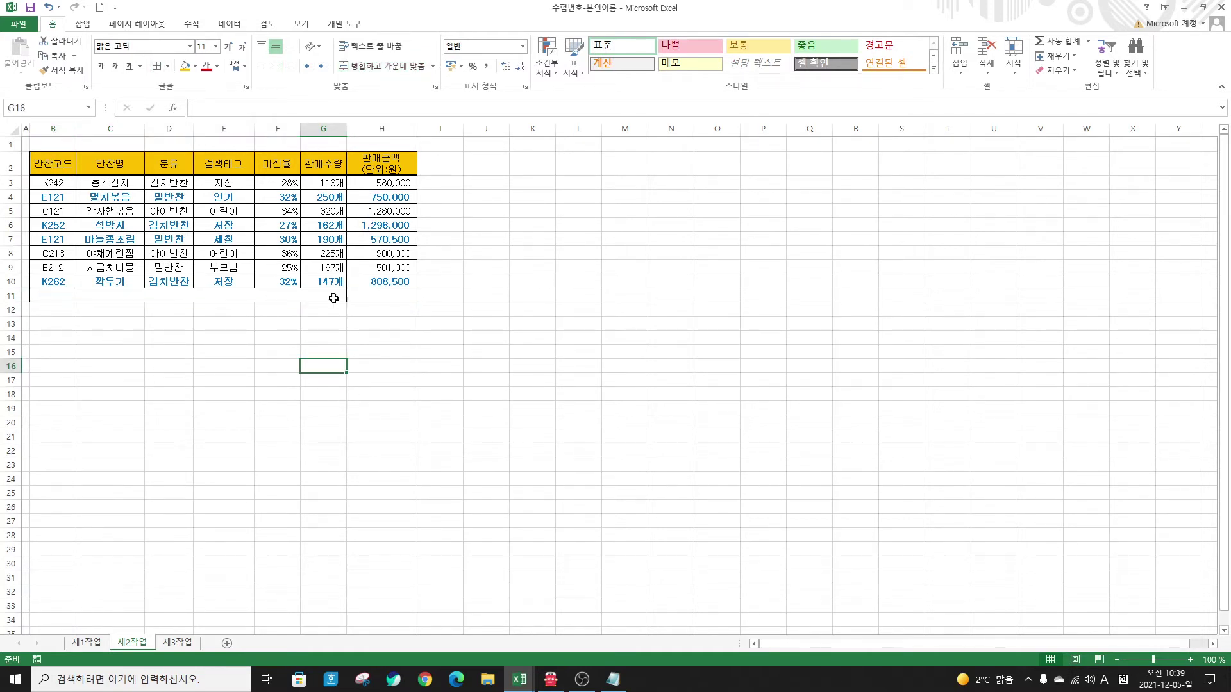
Step: Enter the label 김치반찬의 판매수량 평균 in the merged cell B11:G11
{"action": "left_click", "coordinate": [296, 296]}
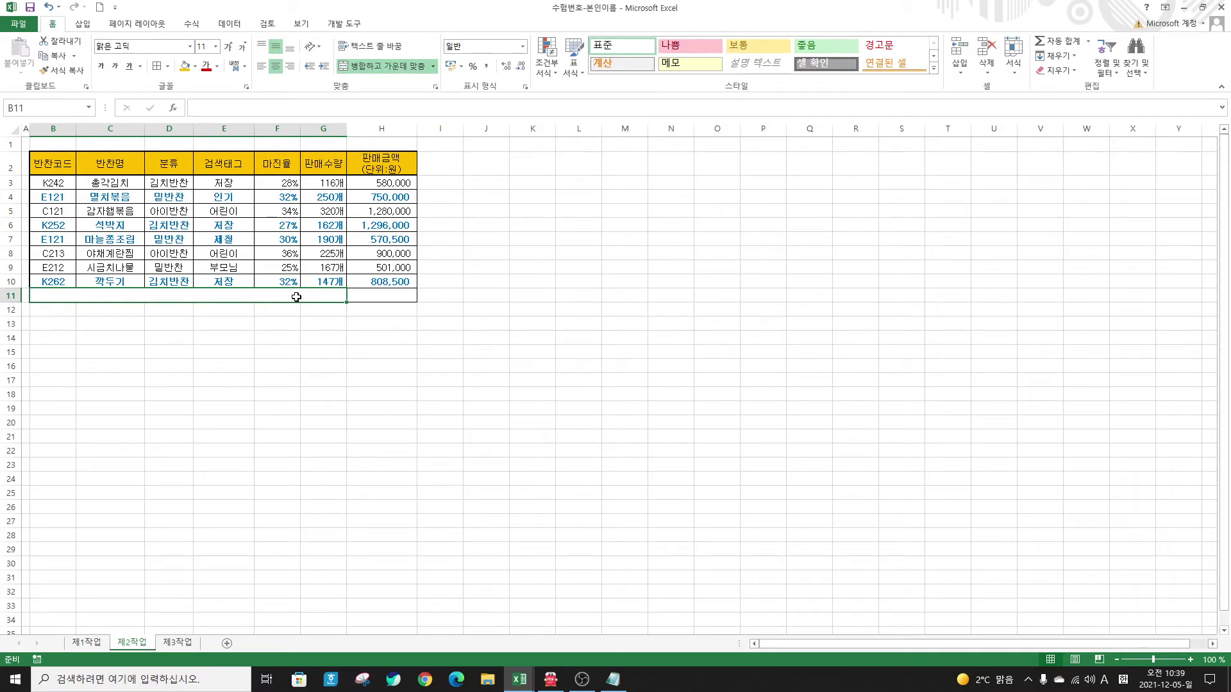
{"action": "type", "text": "rlaclqkscksdml vksaotnfid vudrbs"}
{"action": "key", "text": "Return"}
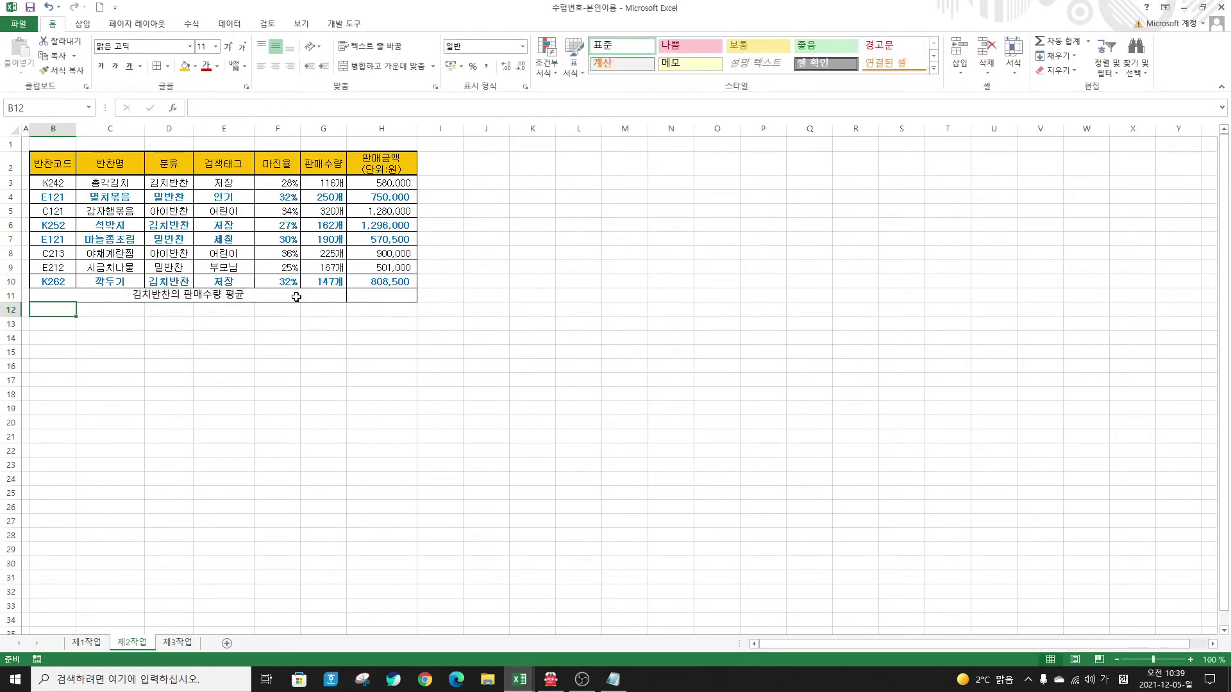
Step: Start a DAVERAGE formula in H11 and open its function arguments beside the table
{"action": "left_click", "coordinate": [375, 300]}
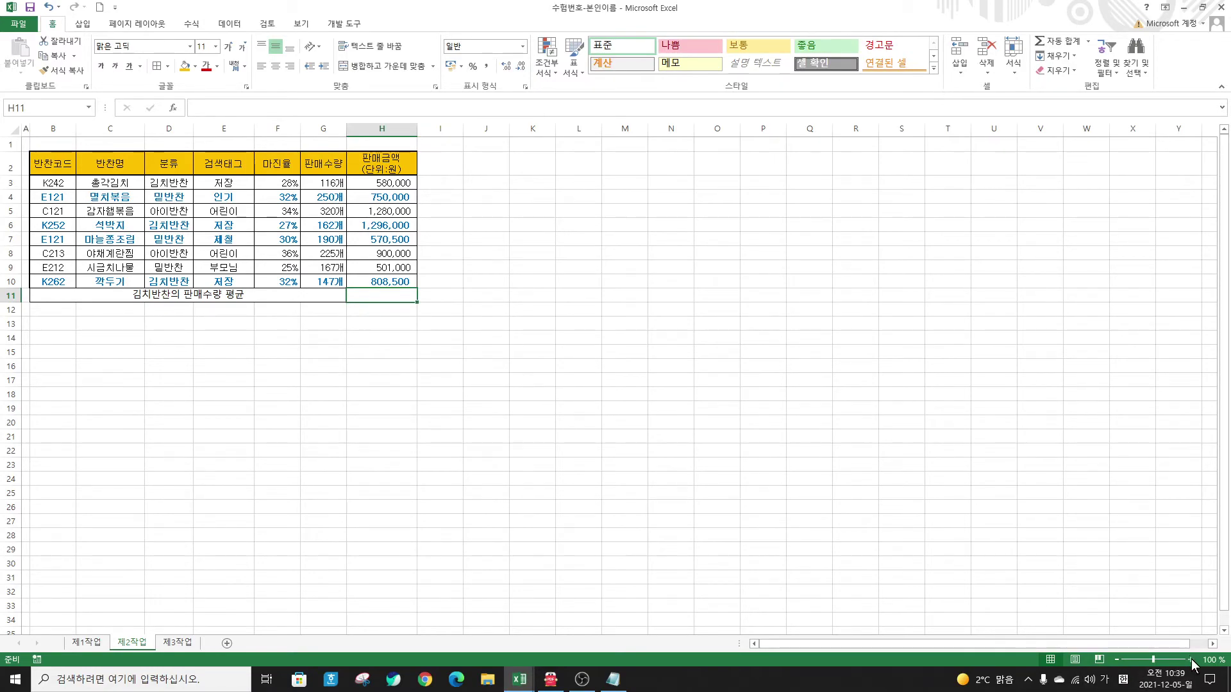
{"action": "scroll", "coordinate": [858, 455], "scroll_direction": "up", "scroll_amount": 3}
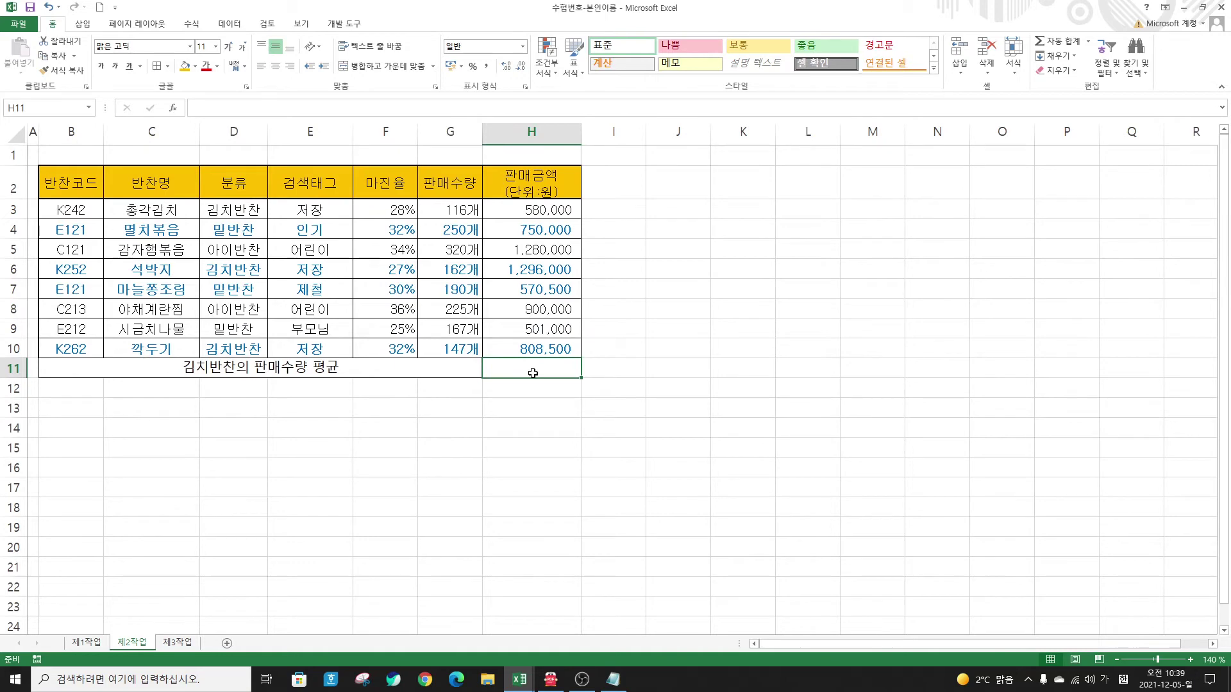
{"action": "type", "text": "="}
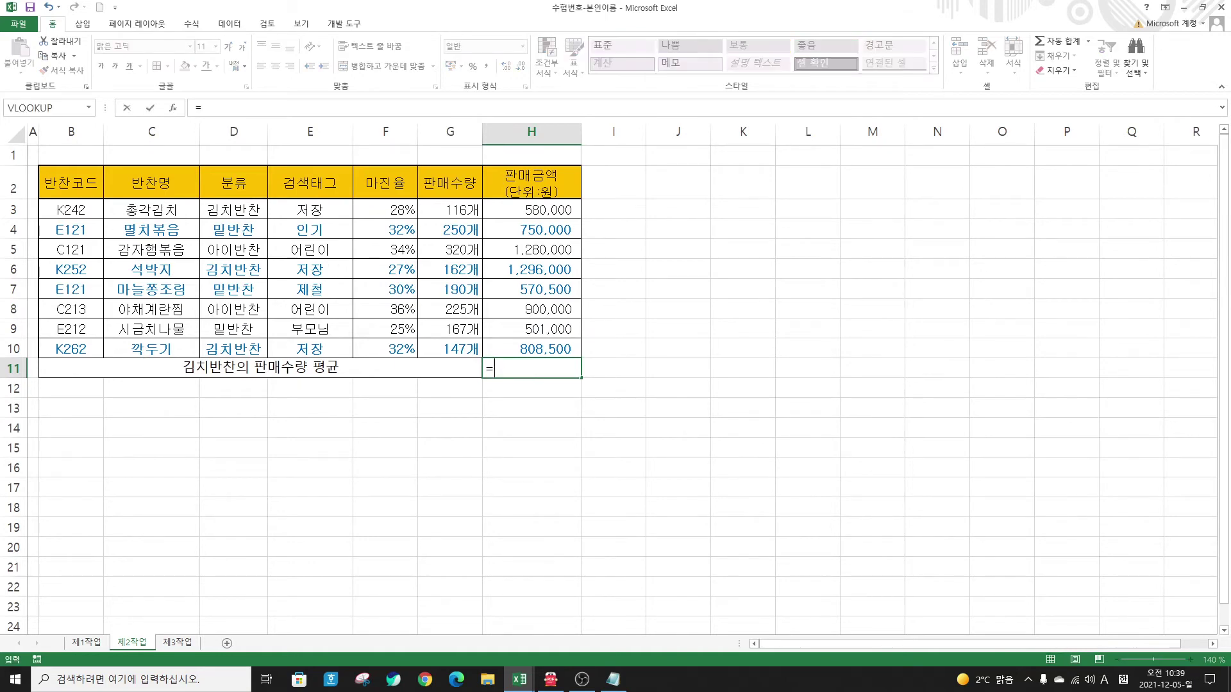
{"action": "type", "text": "da"}
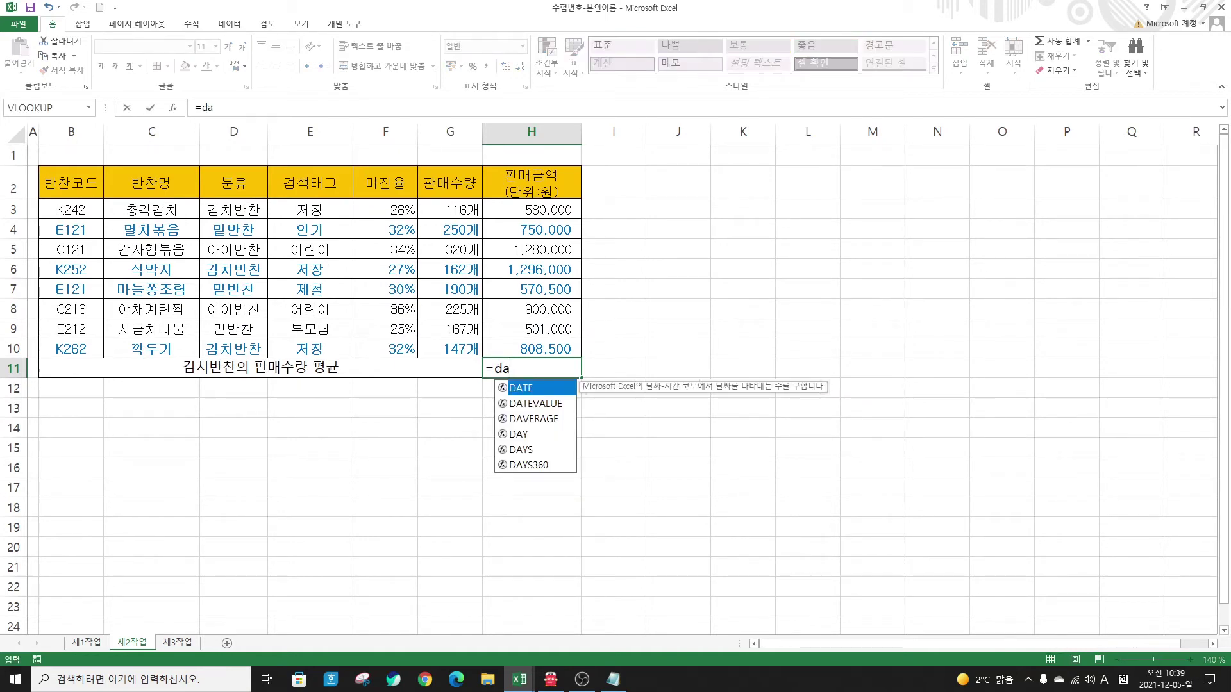
{"action": "double_click", "coordinate": [539, 421]}
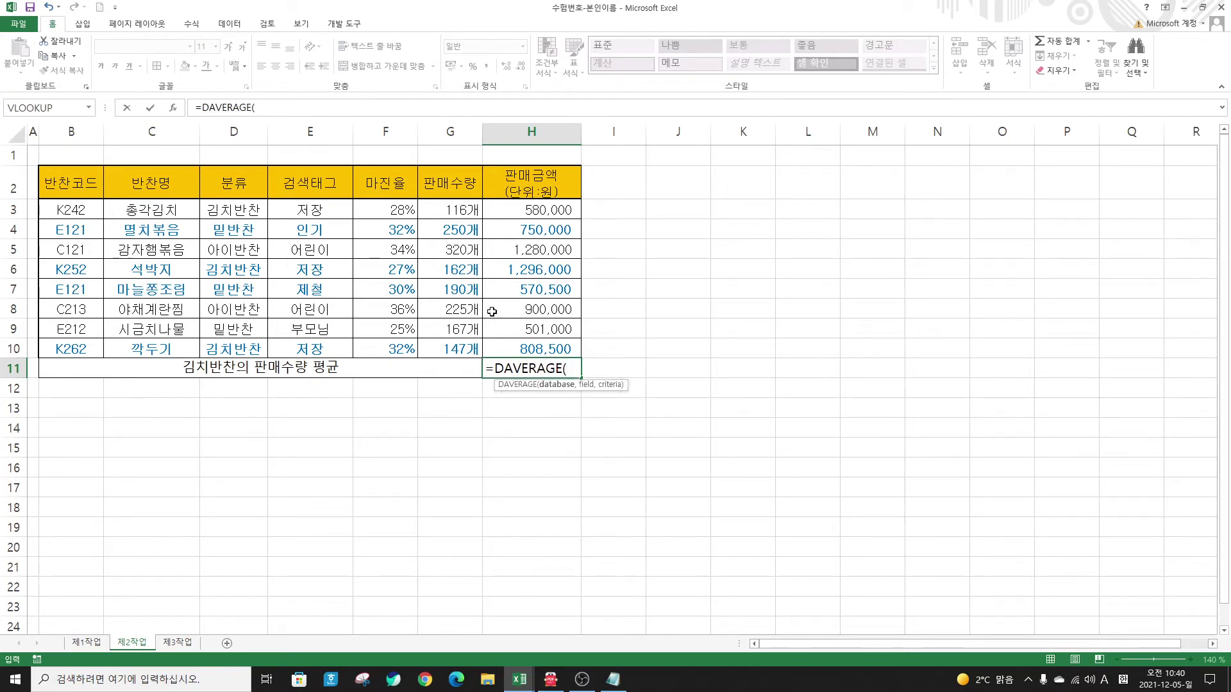
{"action": "left_click", "coordinate": [171, 105]}
{"action": "left_click_drag", "start_coordinate": [517, 152], "coordinate": [705, 222]}
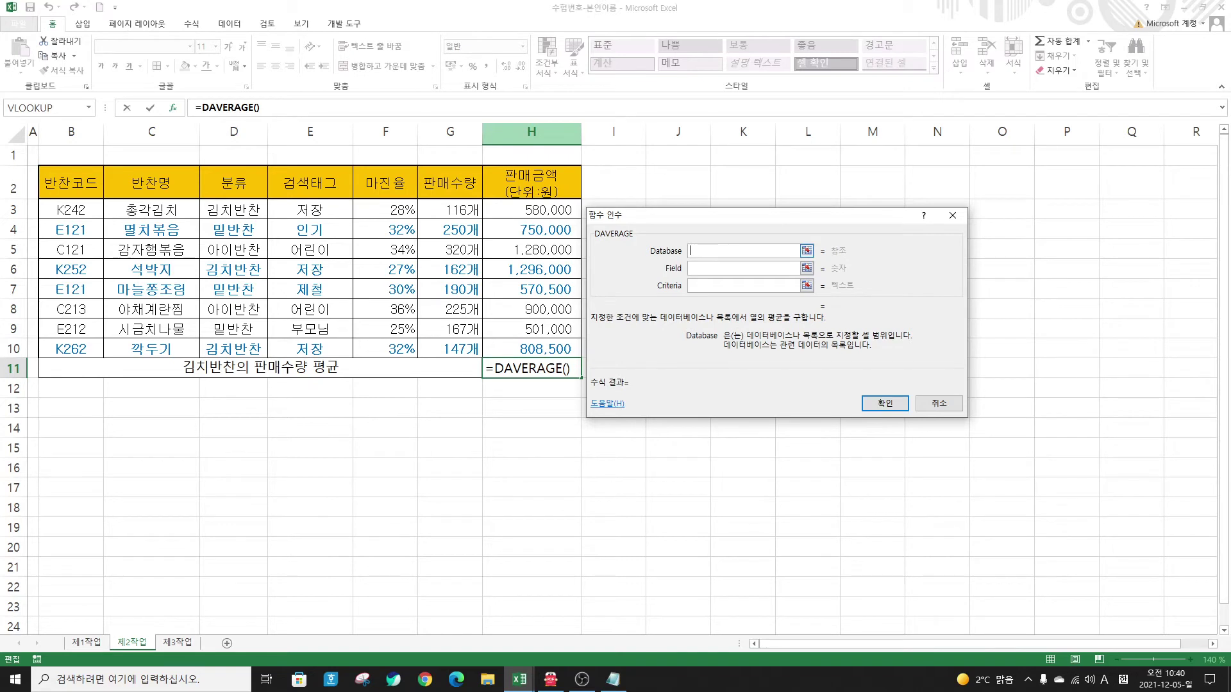
Step: Complete the DAVERAGE formula with database B2:H10, field 6 and criteria D2:D3, and apply comma style to H11
{"action": "left_click_drag", "start_coordinate": [72, 184], "coordinate": [546, 347]}
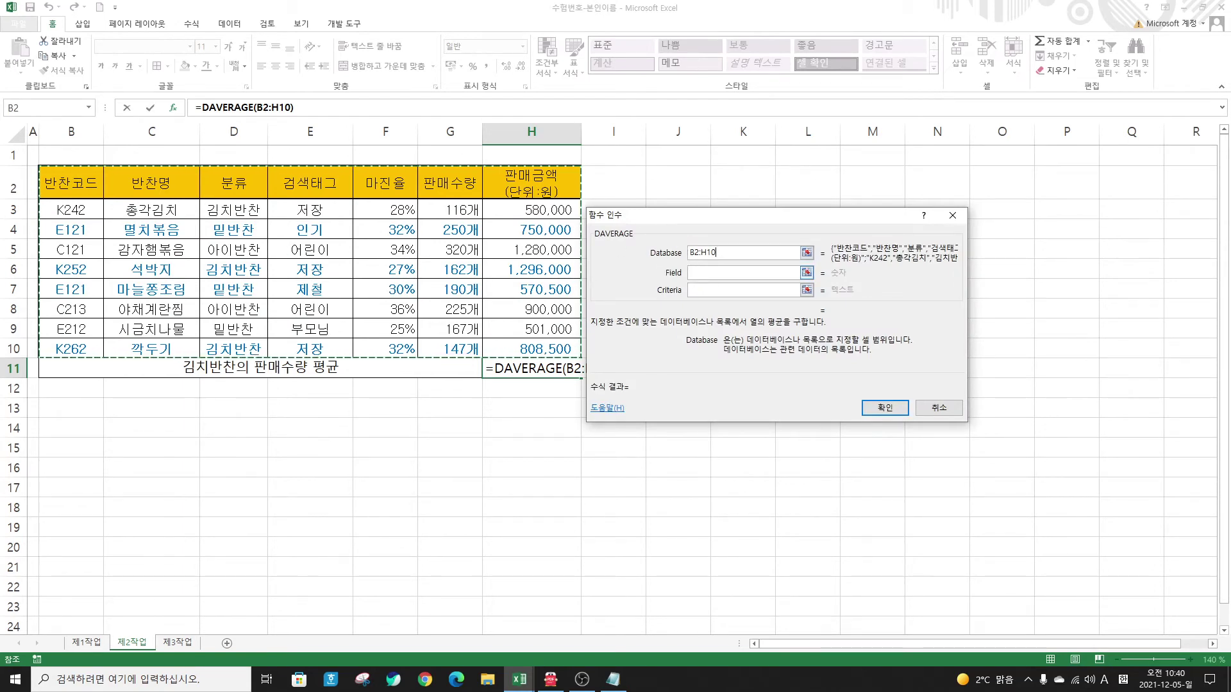
{"action": "key", "text": "Tab"}
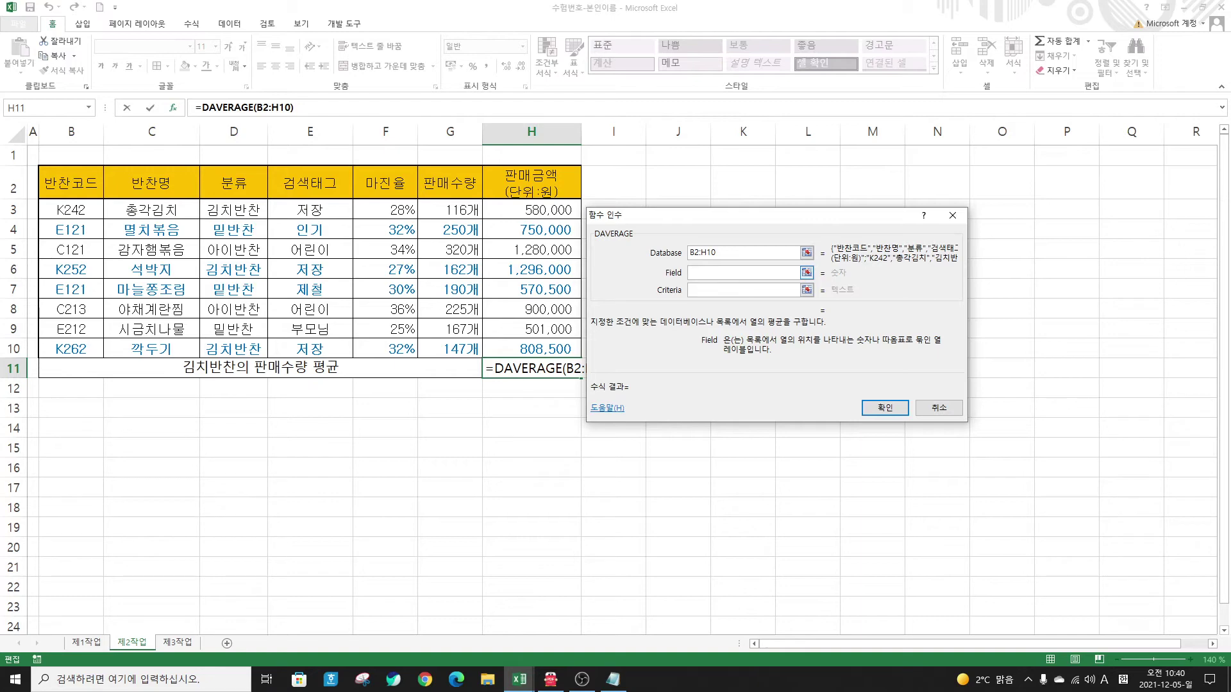
{"action": "type", "text": "6"}
{"action": "key", "text": "Tab"}
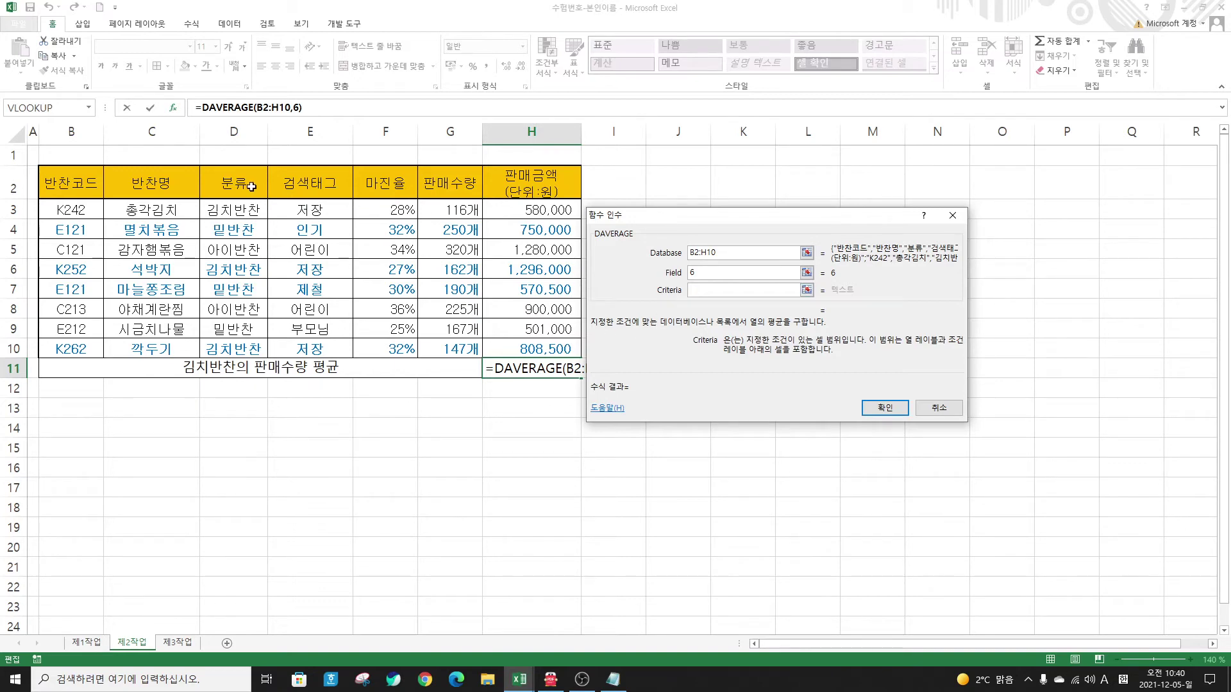
{"action": "left_click_drag", "start_coordinate": [248, 181], "coordinate": [245, 208]}
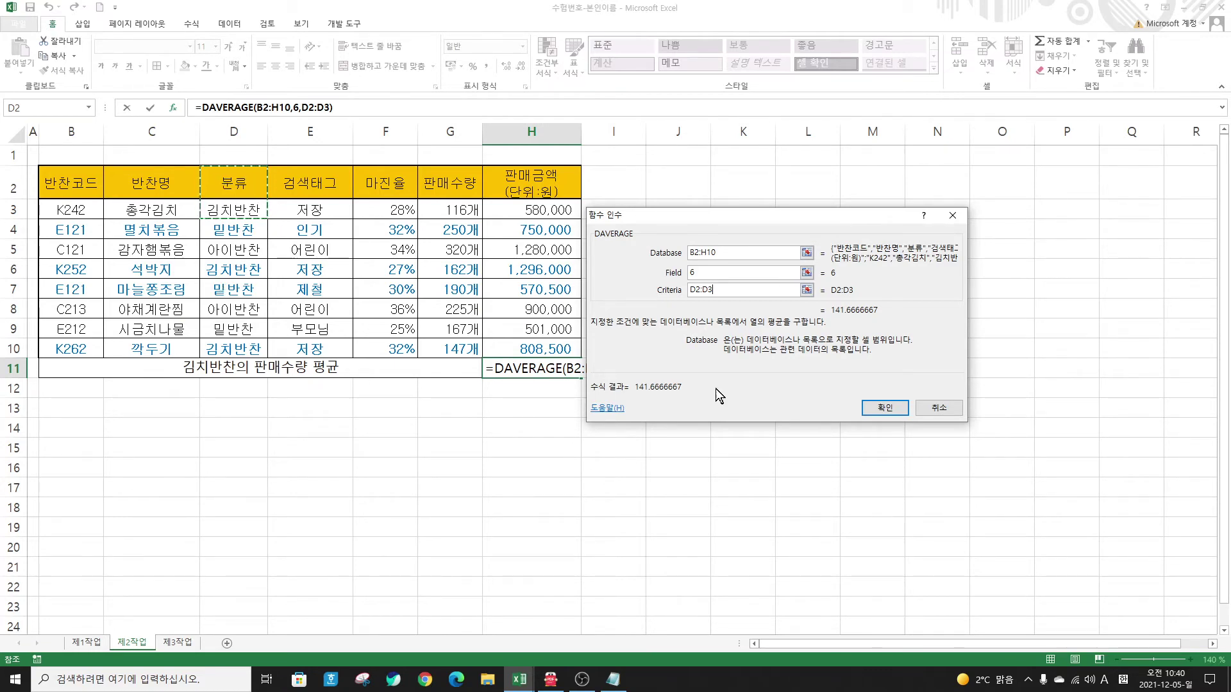
{"action": "left_click", "coordinate": [895, 409]}
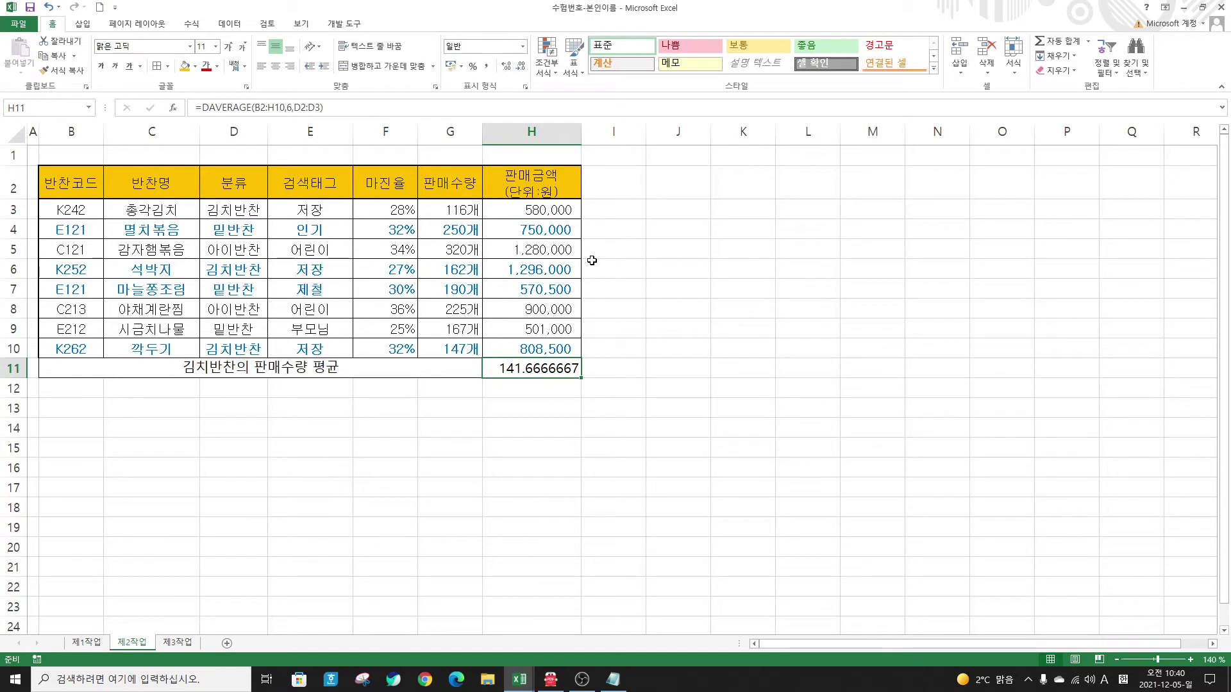
{"action": "left_click", "coordinate": [485, 67]}
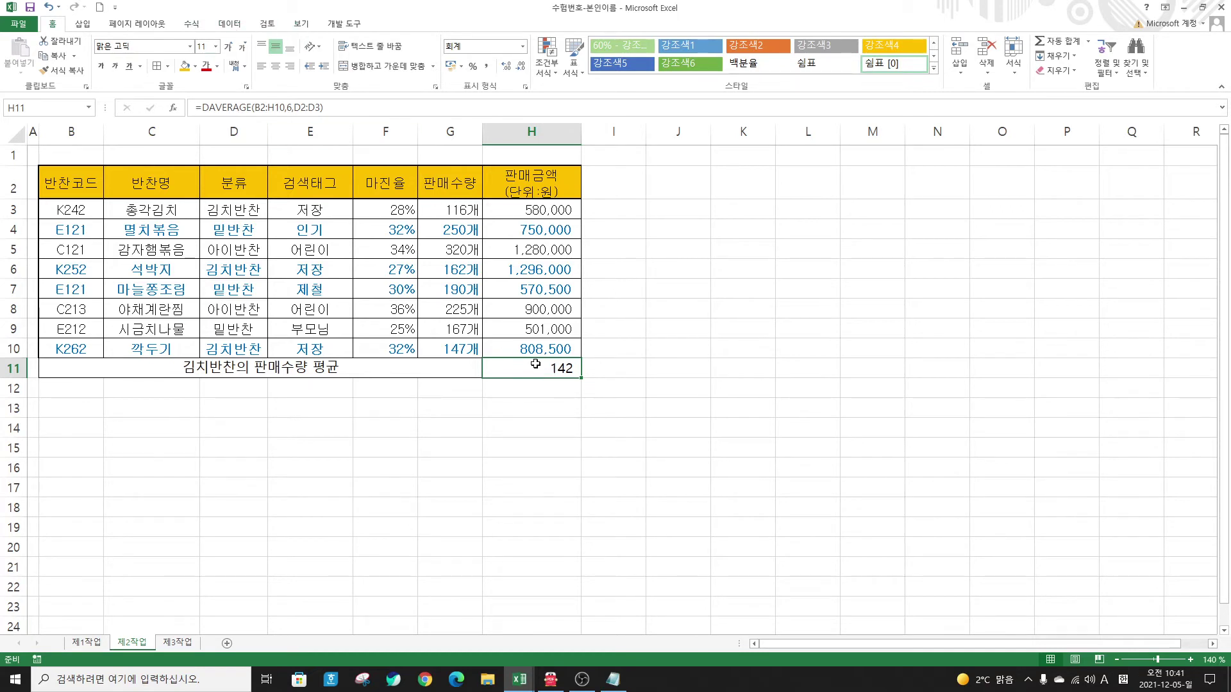
Step: Run Goal Seek so that H11 reaches 143 by changing the 총각김치 sales quantity in G3
{"action": "left_click", "coordinate": [238, 29]}
{"action": "left_click", "coordinate": [576, 73]}
{"action": "left_click", "coordinate": [592, 103]}
{"action": "left_click_drag", "start_coordinate": [756, 269], "coordinate": [644, 182]}
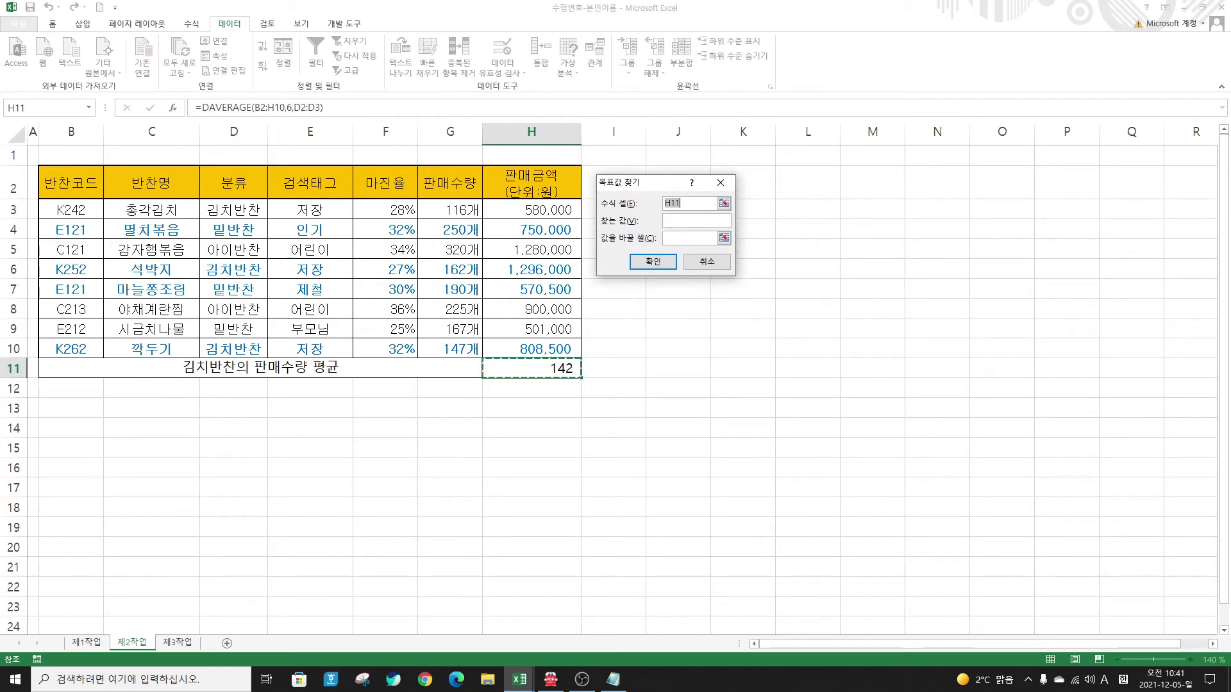
{"action": "left_click", "coordinate": [678, 221]}
{"action": "type", "text": "143"}
{"action": "key", "text": "Tab"}
{"action": "left_click", "coordinate": [456, 214]}
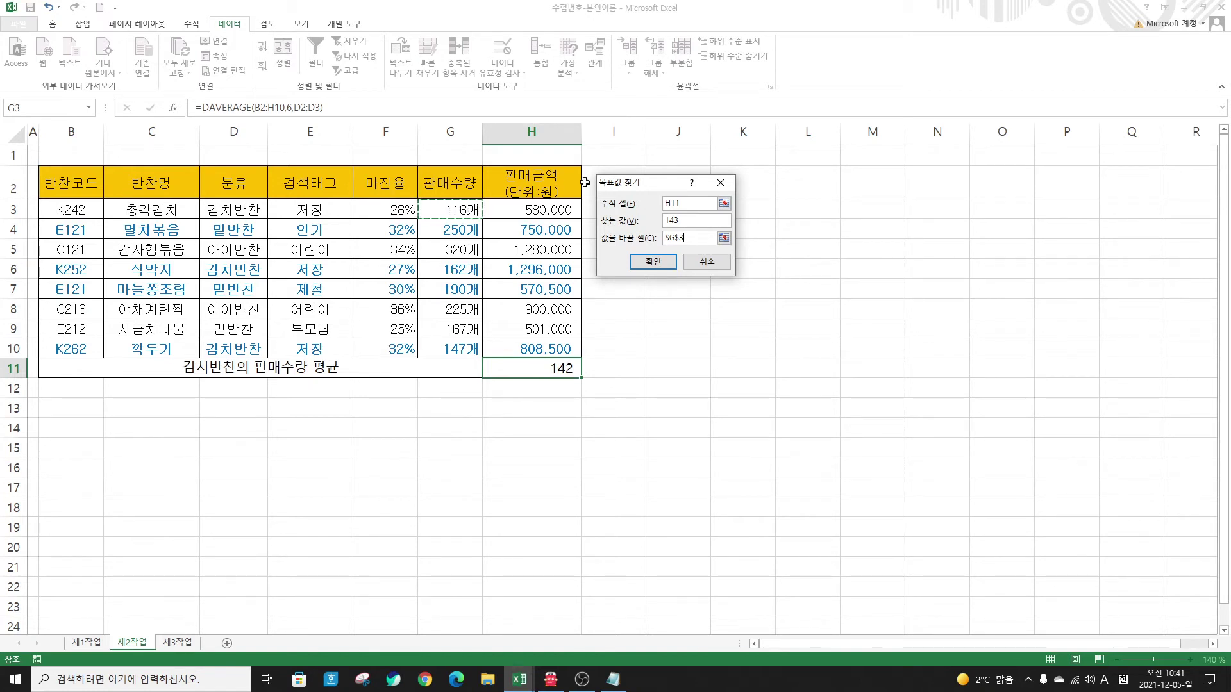
{"action": "left_click", "coordinate": [650, 263]}
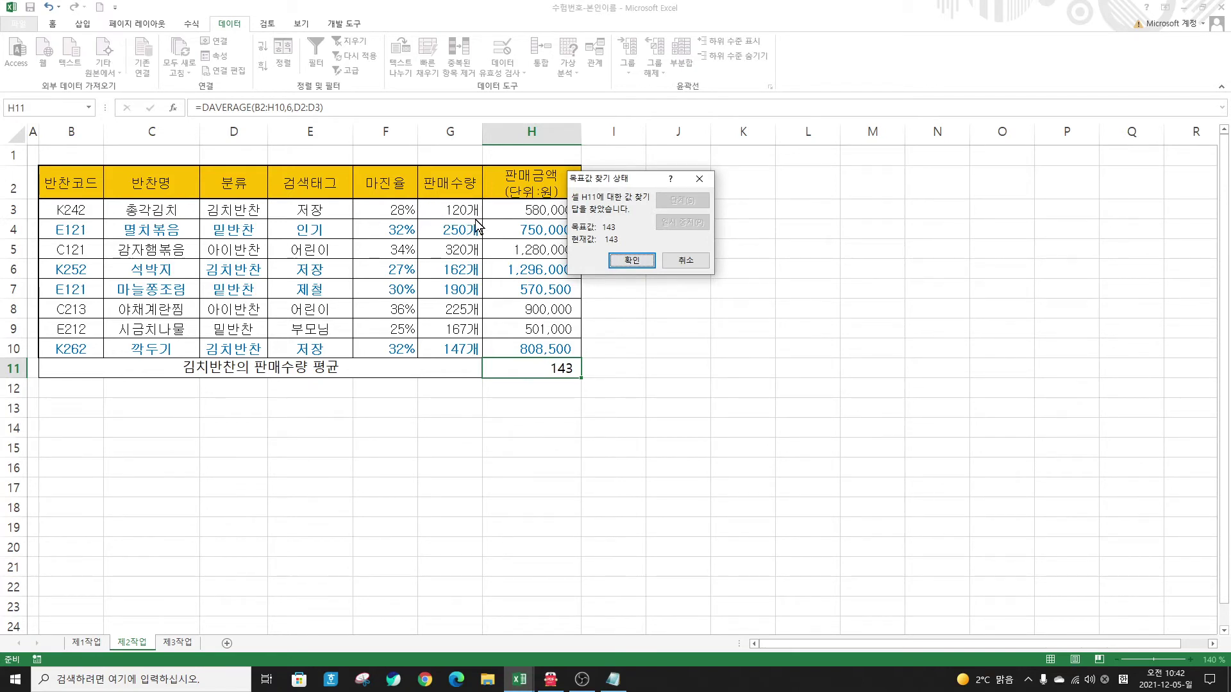
{"action": "left_click", "coordinate": [632, 261]}
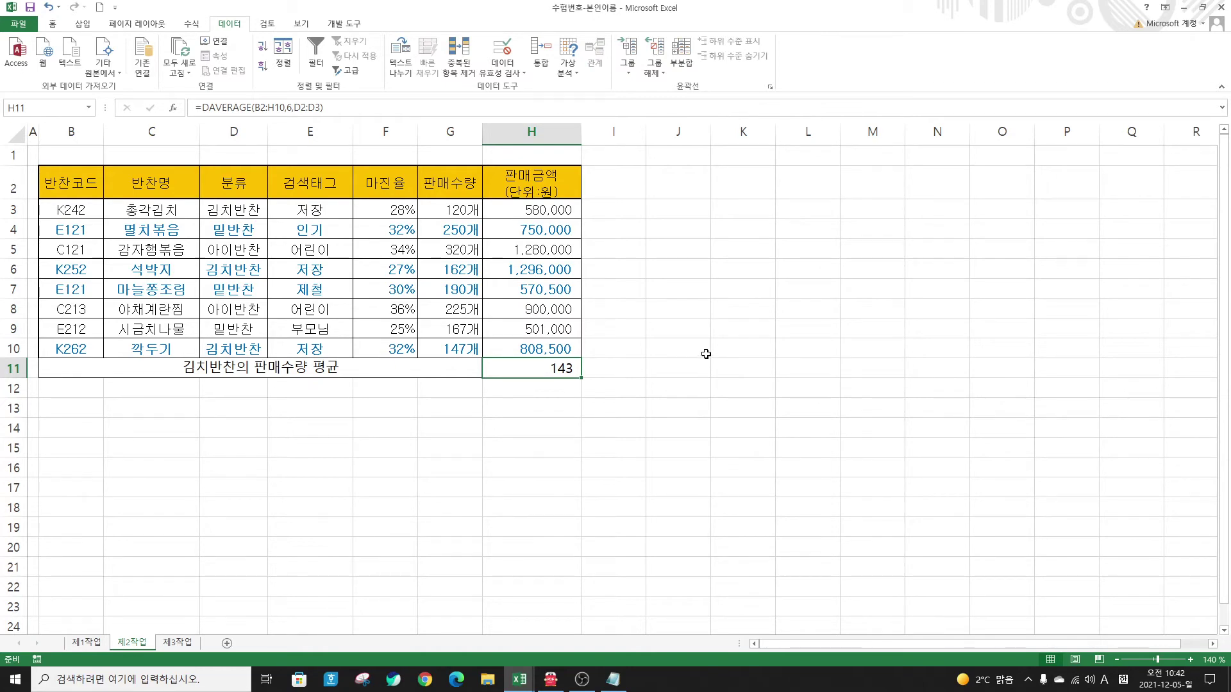
Step: Check the advanced filter conditions in the exam PDF and copy the 반찬코드 and 마진율 headers to B14:C14
{"action": "key", "text": "alt+Tab"}
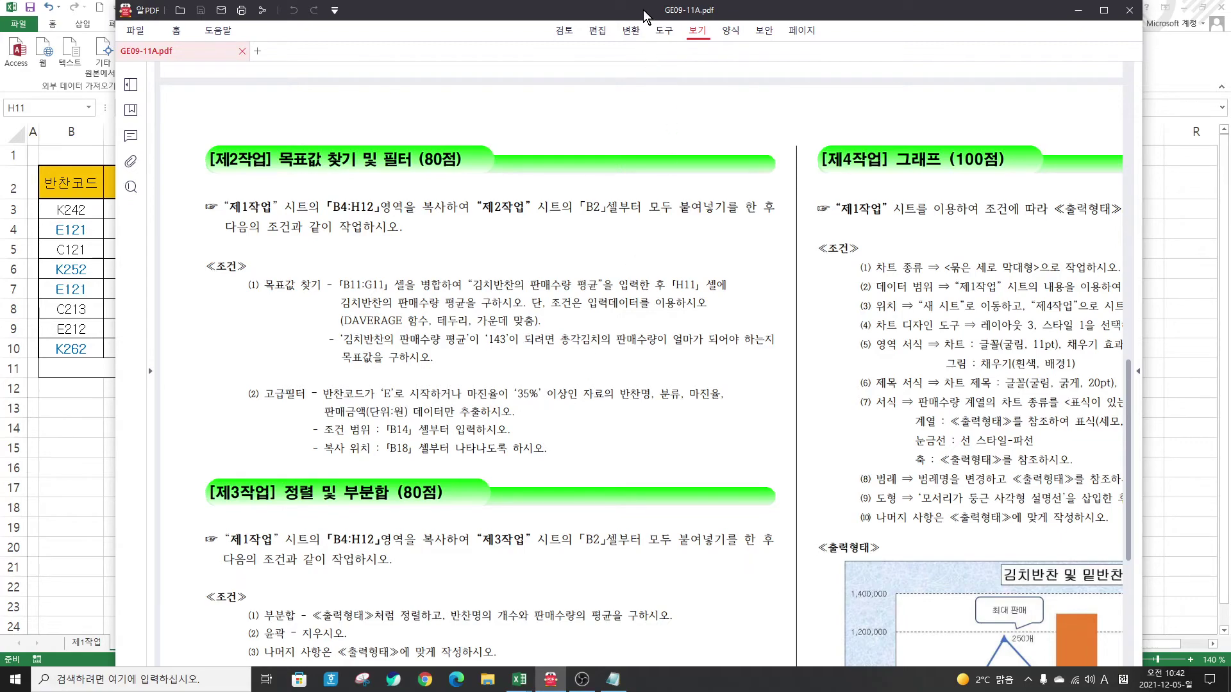
{"action": "left_click_drag", "start_coordinate": [644, 10], "coordinate": [651, 13]}
{"action": "key", "text": "alt+Tab"}
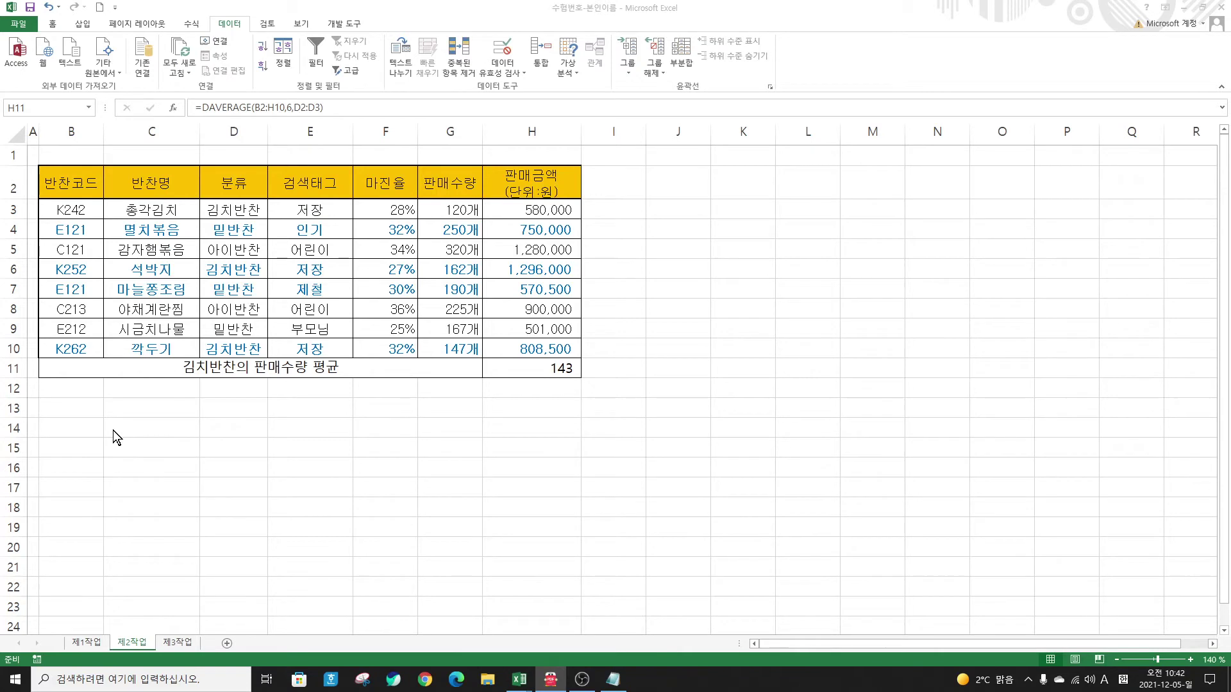
{"action": "key", "text": "alt+Tab"}
{"action": "left_click", "coordinate": [70, 182]}
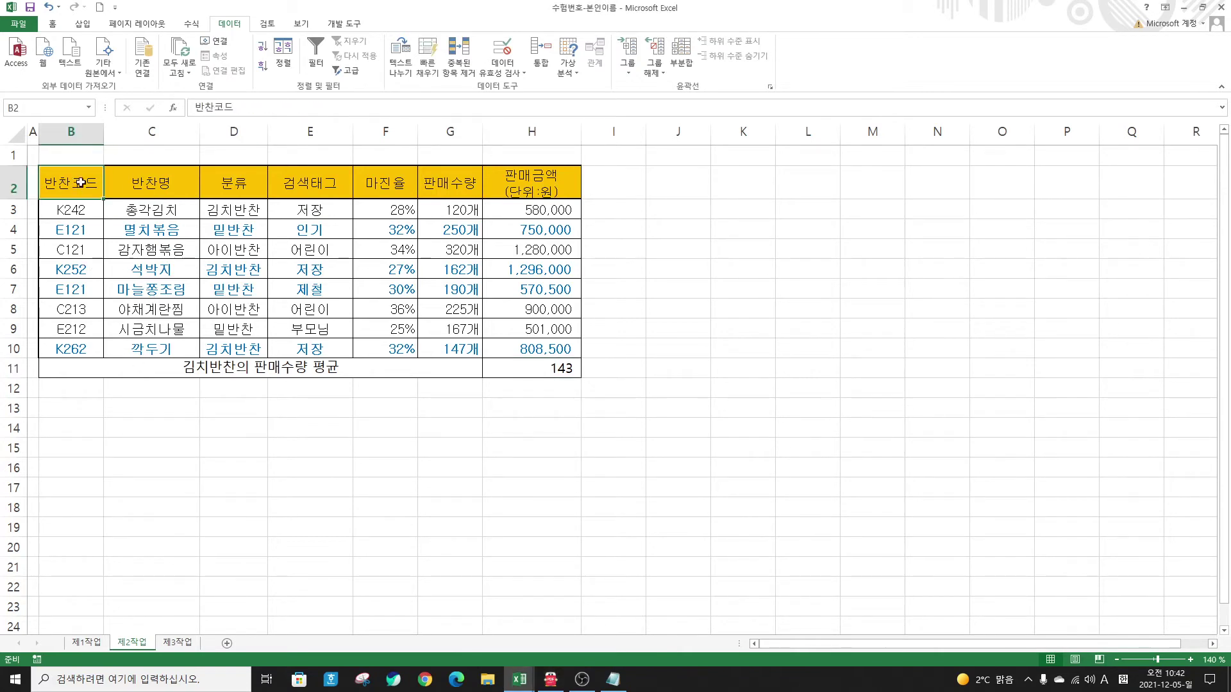
{"action": "left_click", "coordinate": [386, 185], "text": "ctrl"}
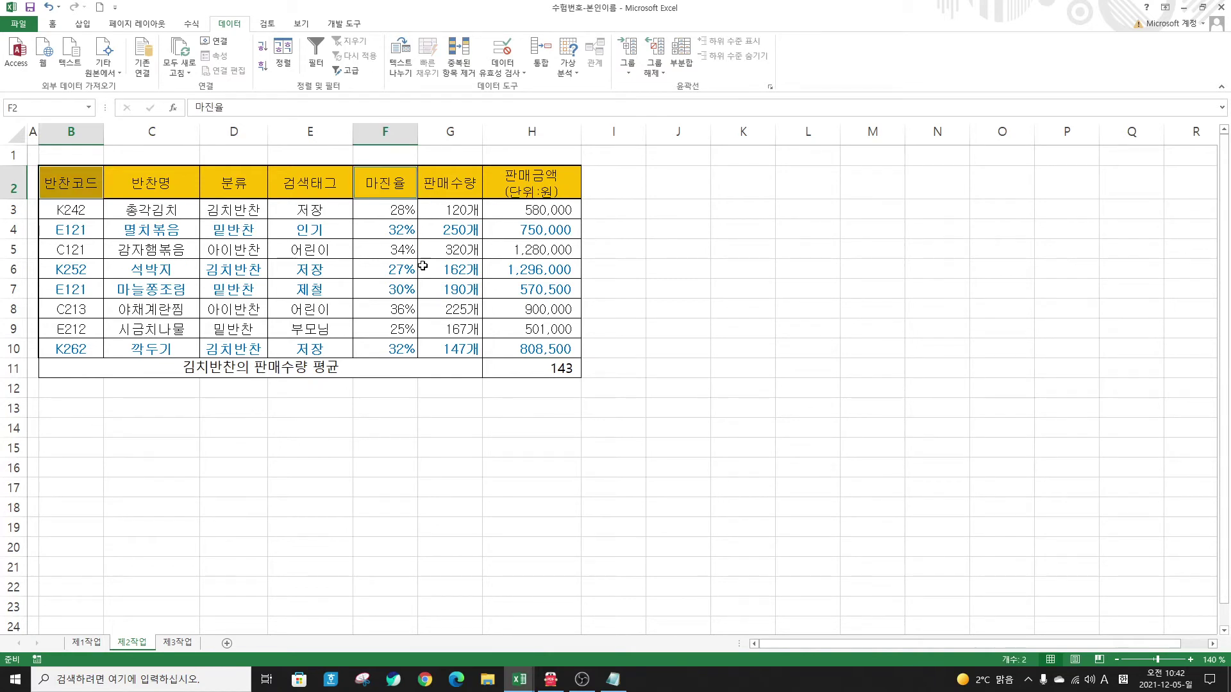
{"action": "key", "text": "ctrl+c"}
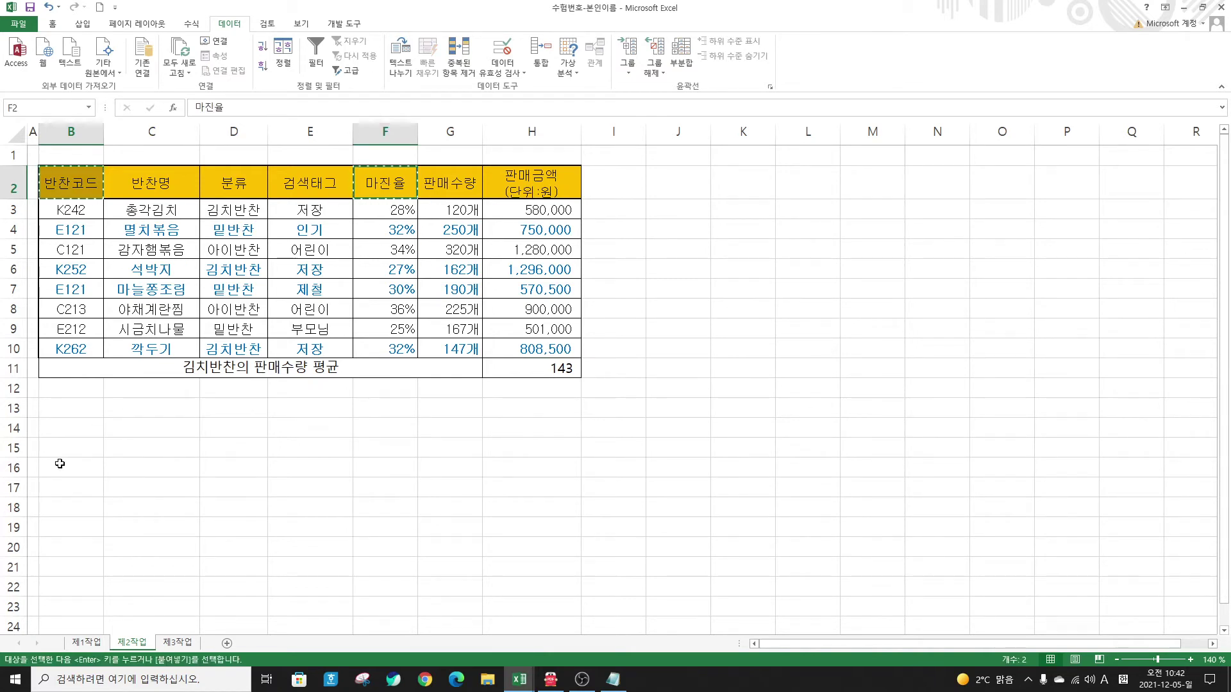
{"action": "left_click", "coordinate": [72, 426]}
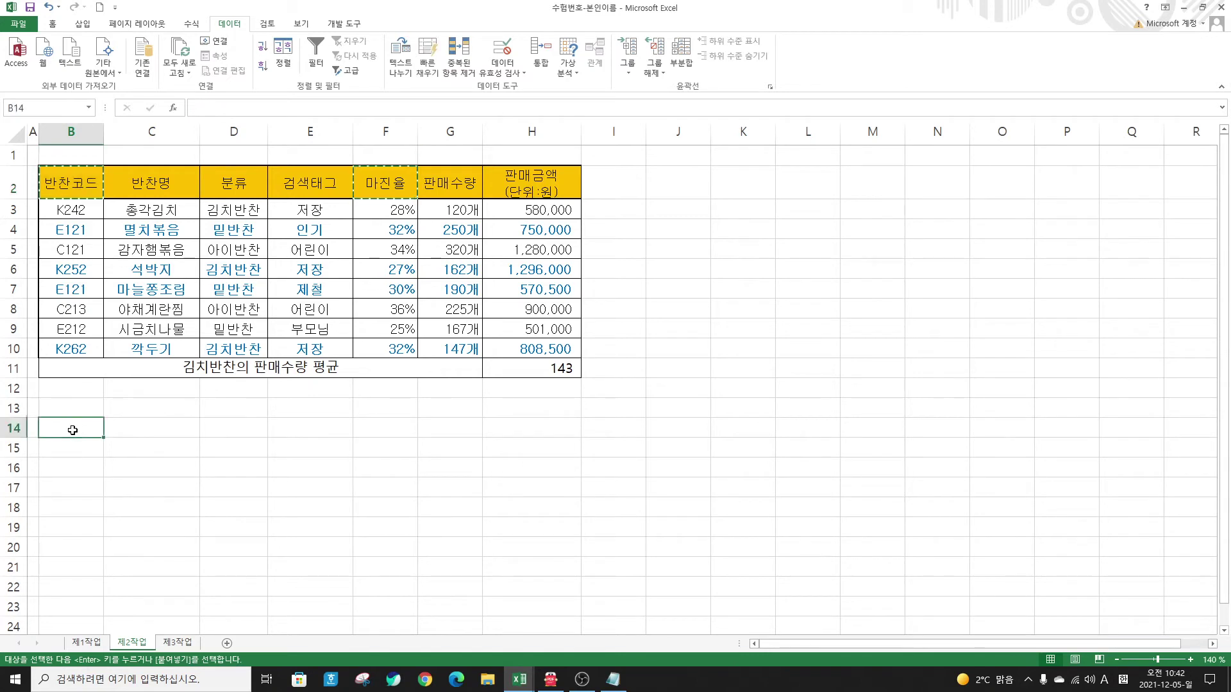
{"action": "key", "text": "ctrl+v"}
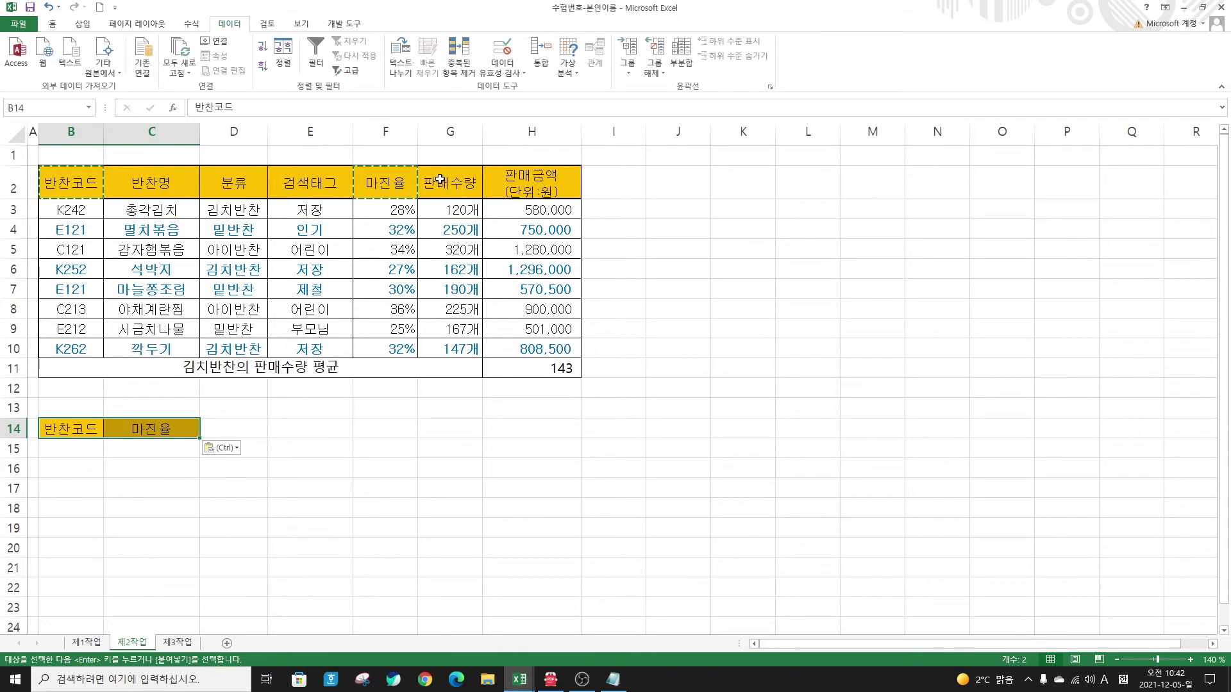
Step: Enter the OR filter criteria E* in B15 under 반찬코드 and >=35% in C16 under 마진율
{"action": "left_click", "coordinate": [65, 452]}
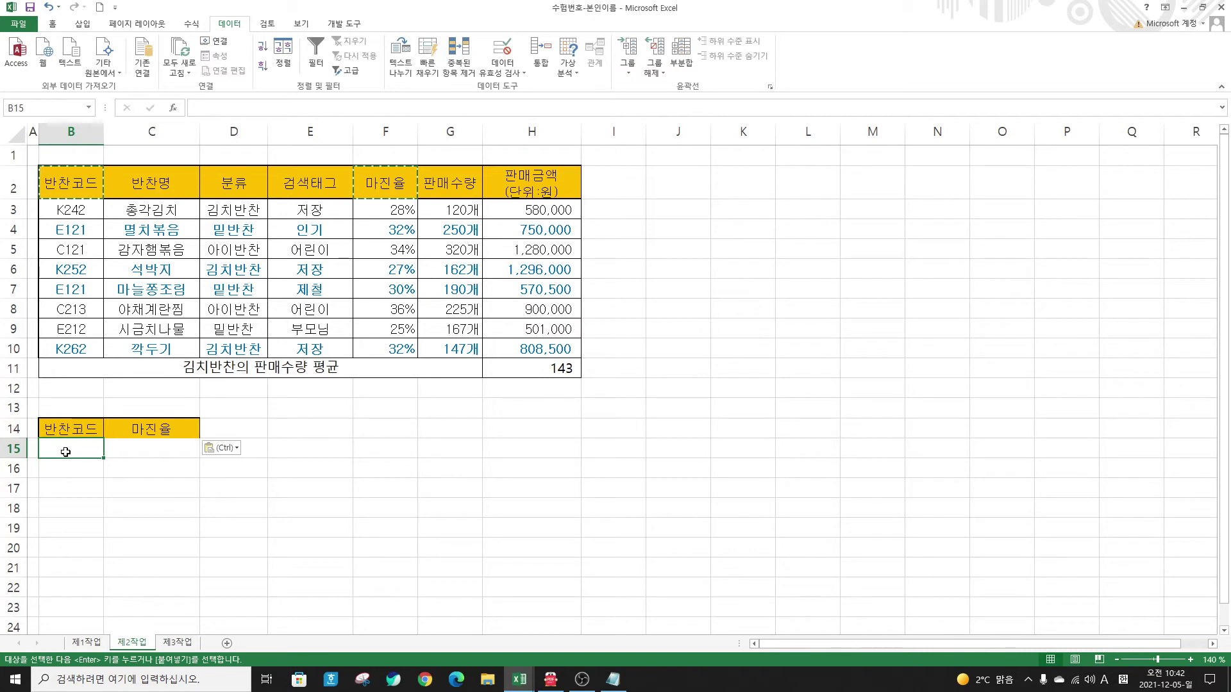
{"action": "type", "text": "E*"}
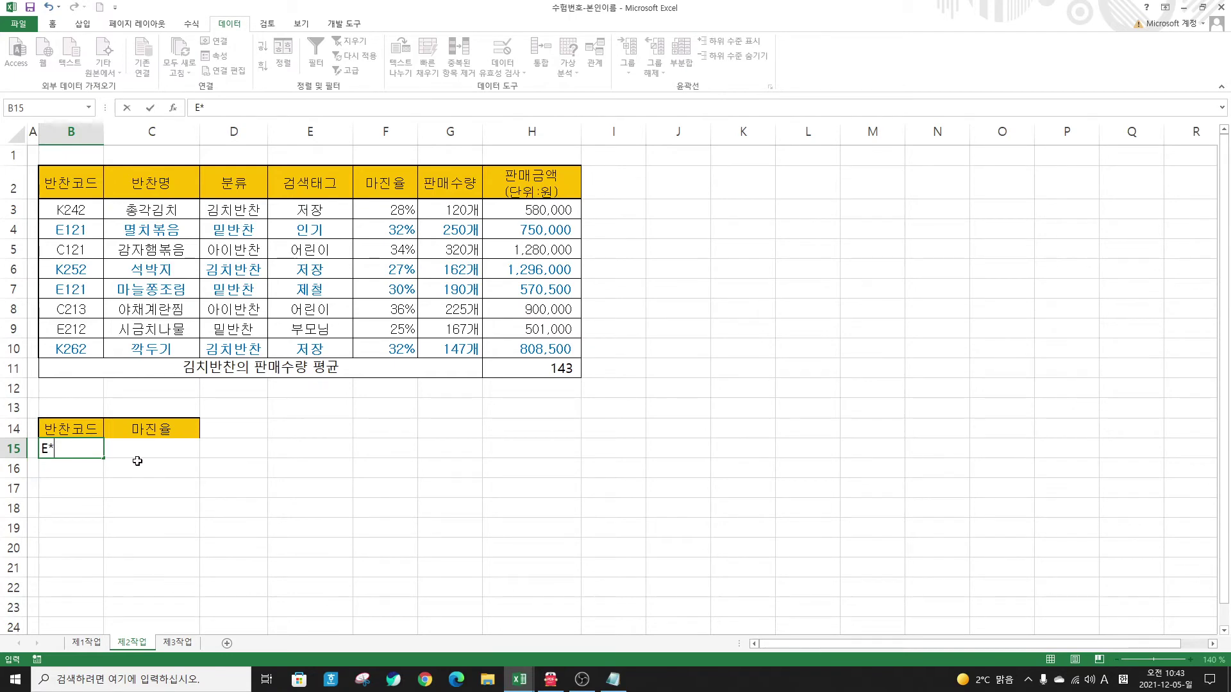
{"action": "left_click", "coordinate": [78, 468]}
{"action": "left_click", "coordinate": [166, 474]}
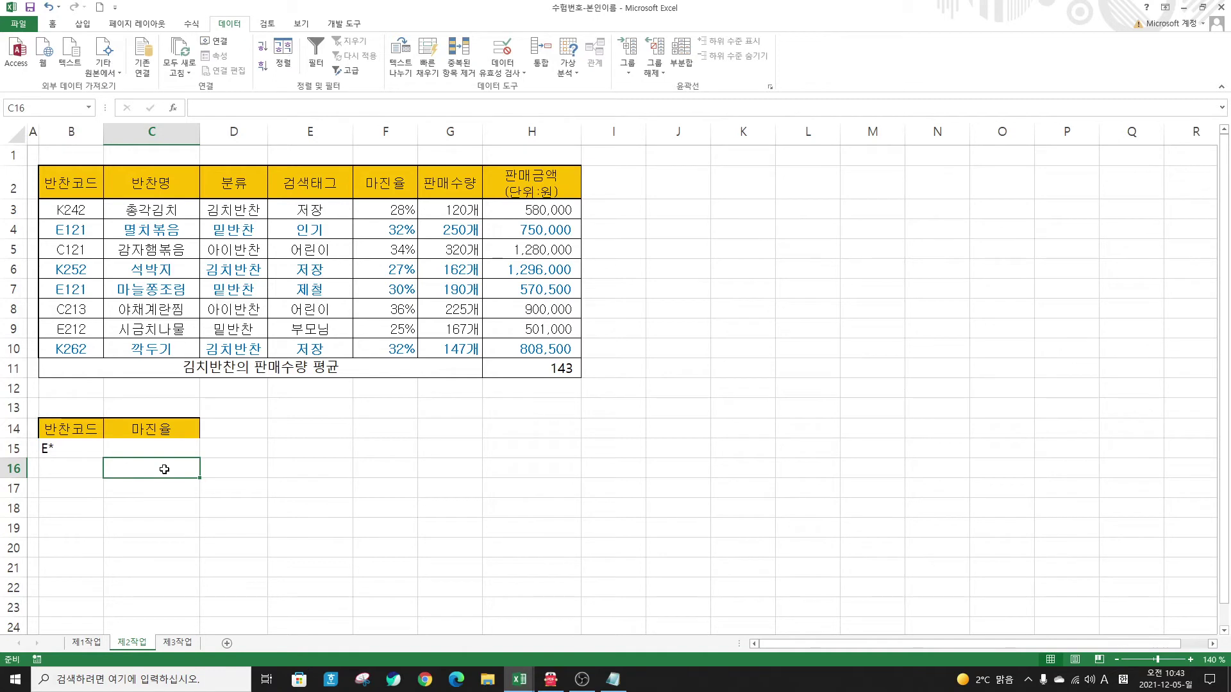
{"action": "type", "text": ">=35%"}
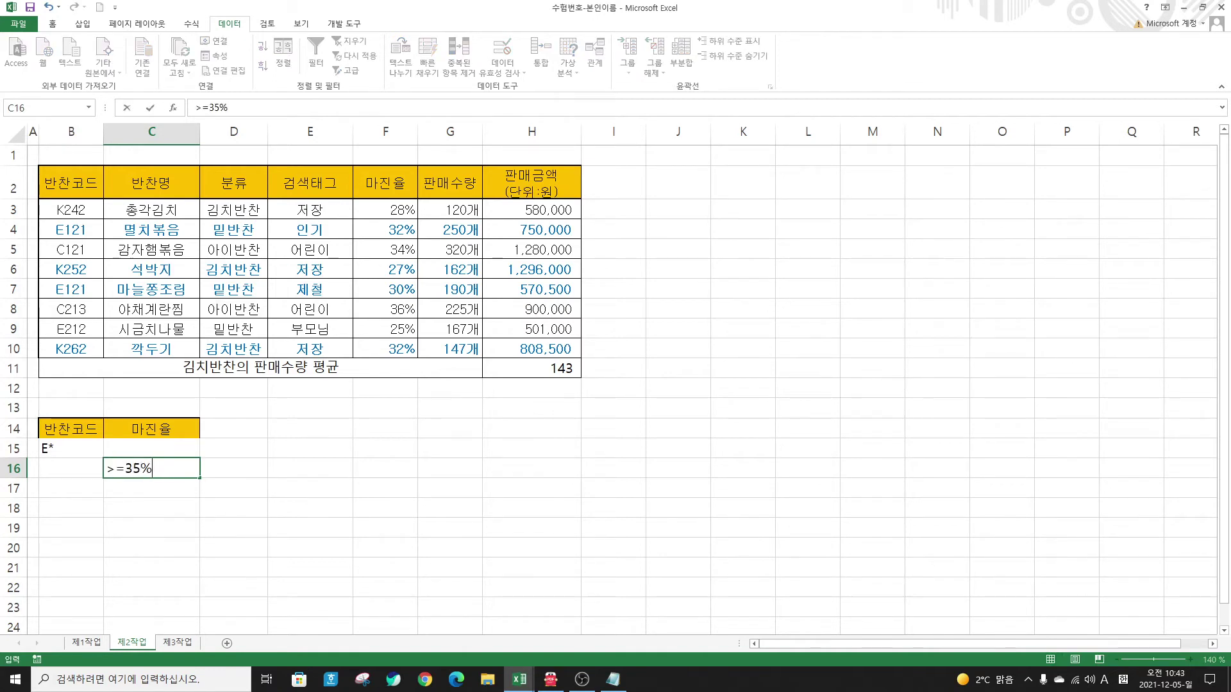
{"action": "left_click", "coordinate": [164, 517]}
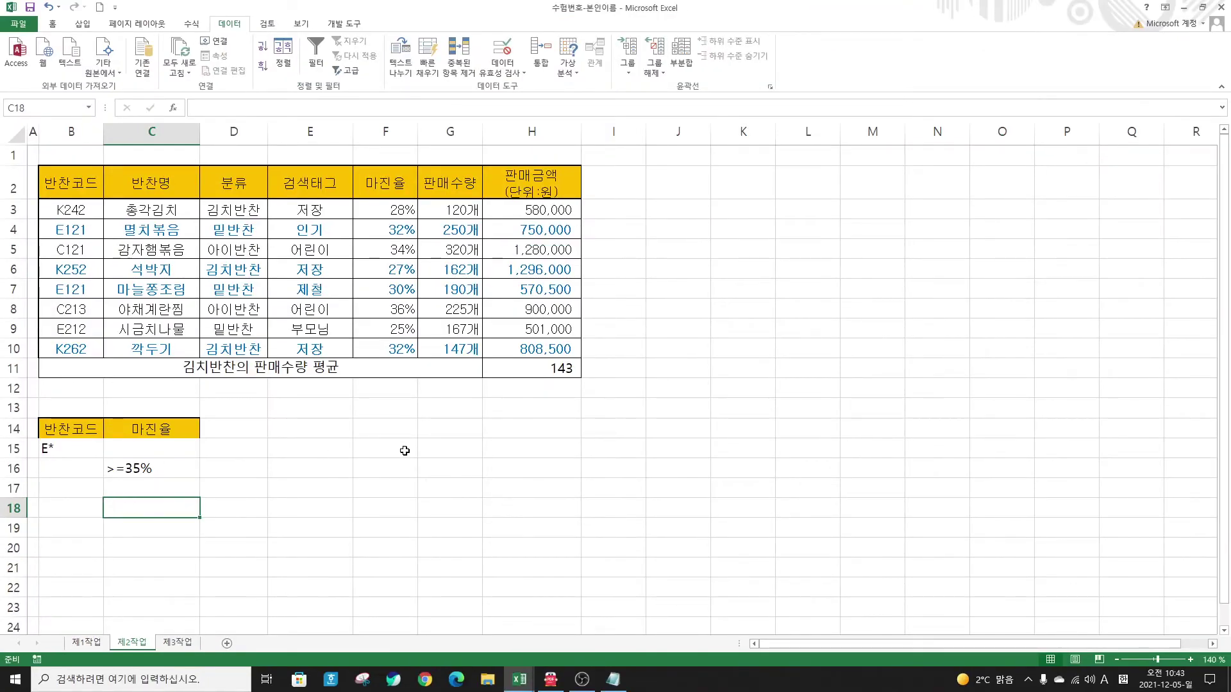
Step: Enter the example wildcard criteria *E and <>E* in F15:F16, and clear both cells again
{"action": "left_click", "coordinate": [405, 451]}
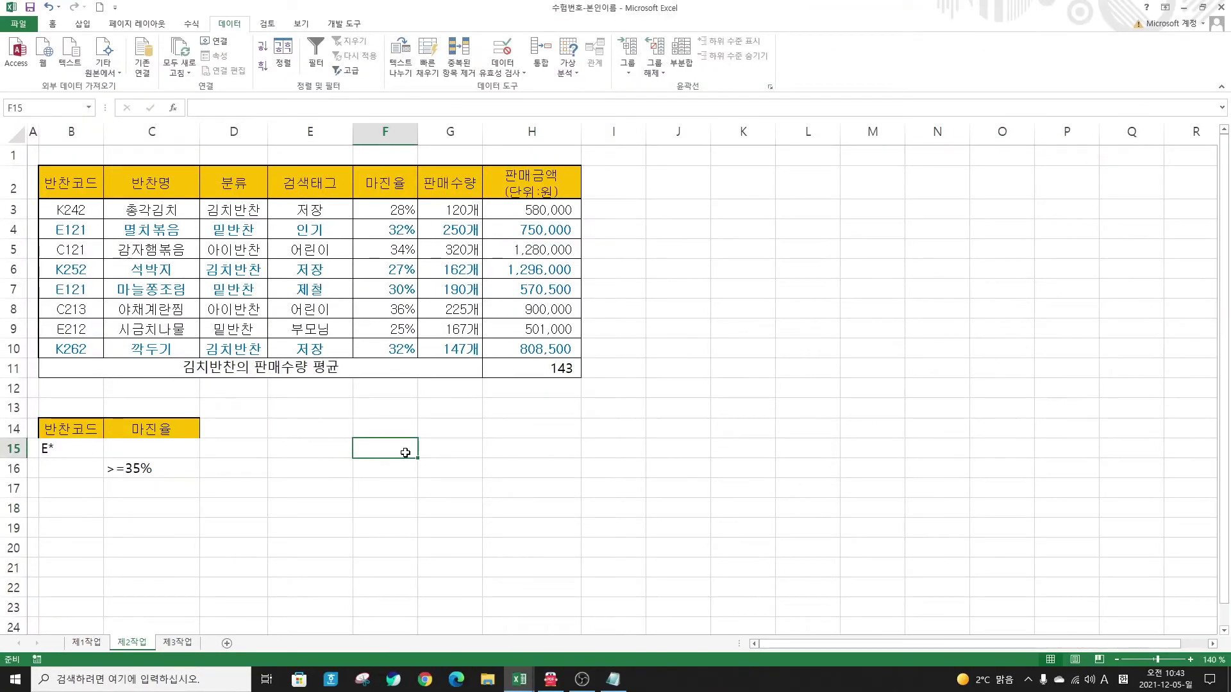
{"action": "type", "text": "*"}
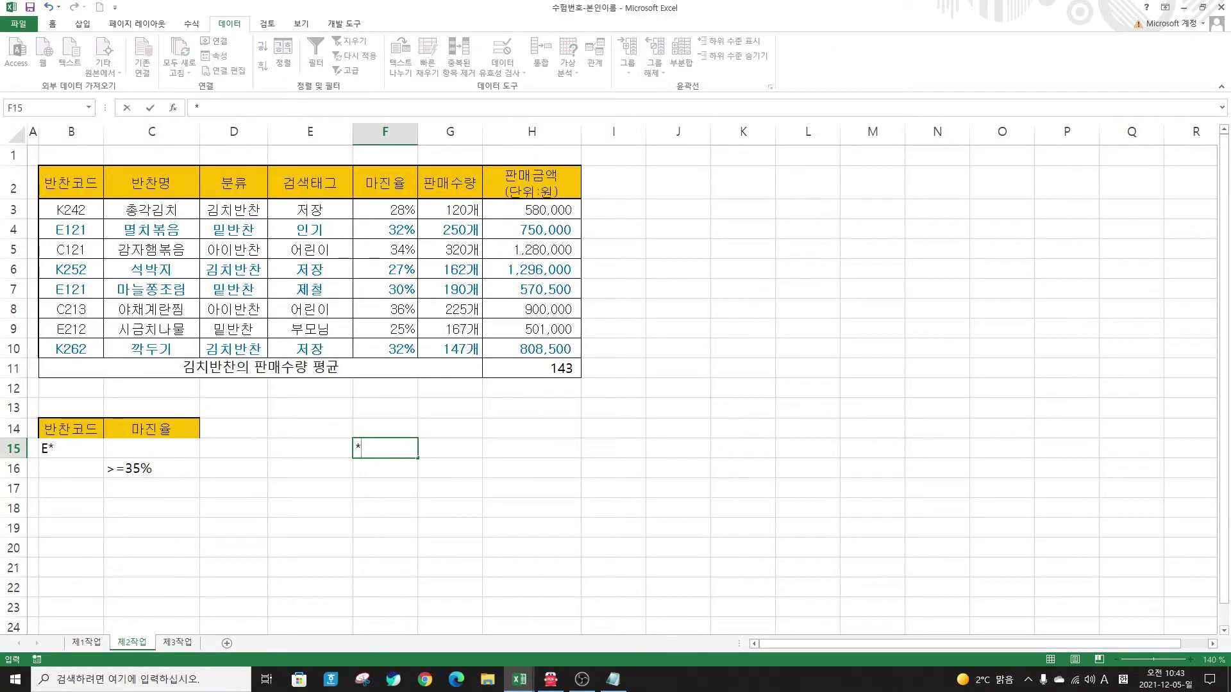
{"action": "key", "text": "Return"}
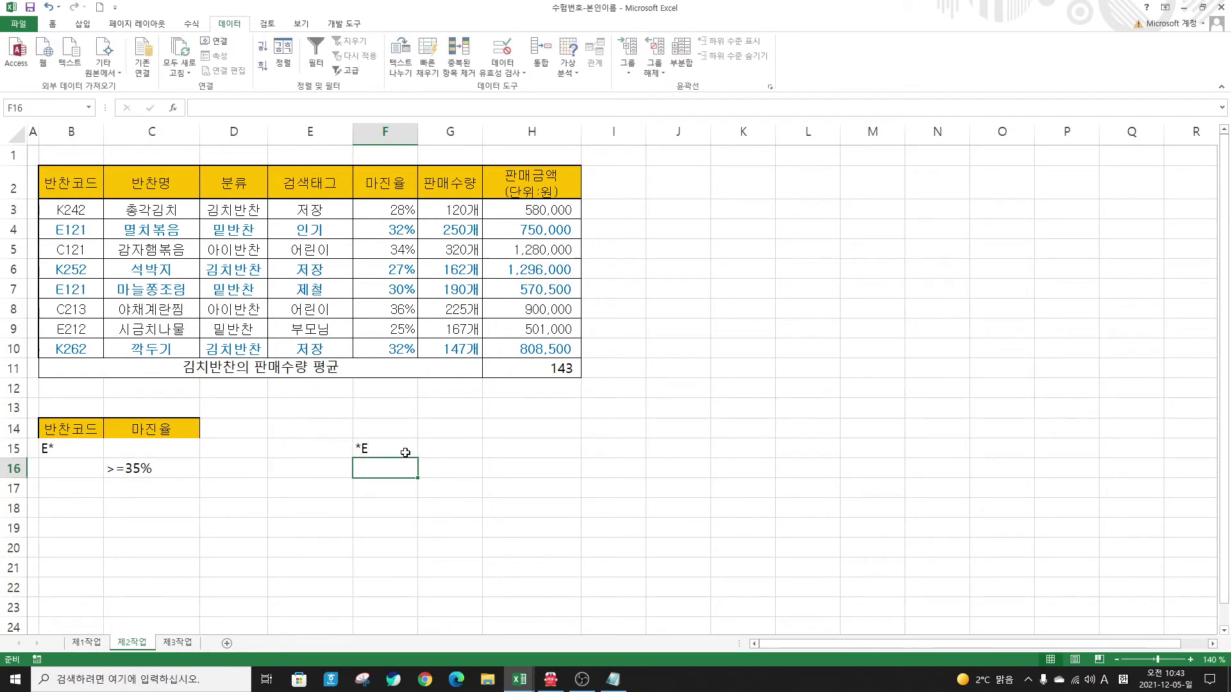
{"action": "type", "text": "<>E*"}
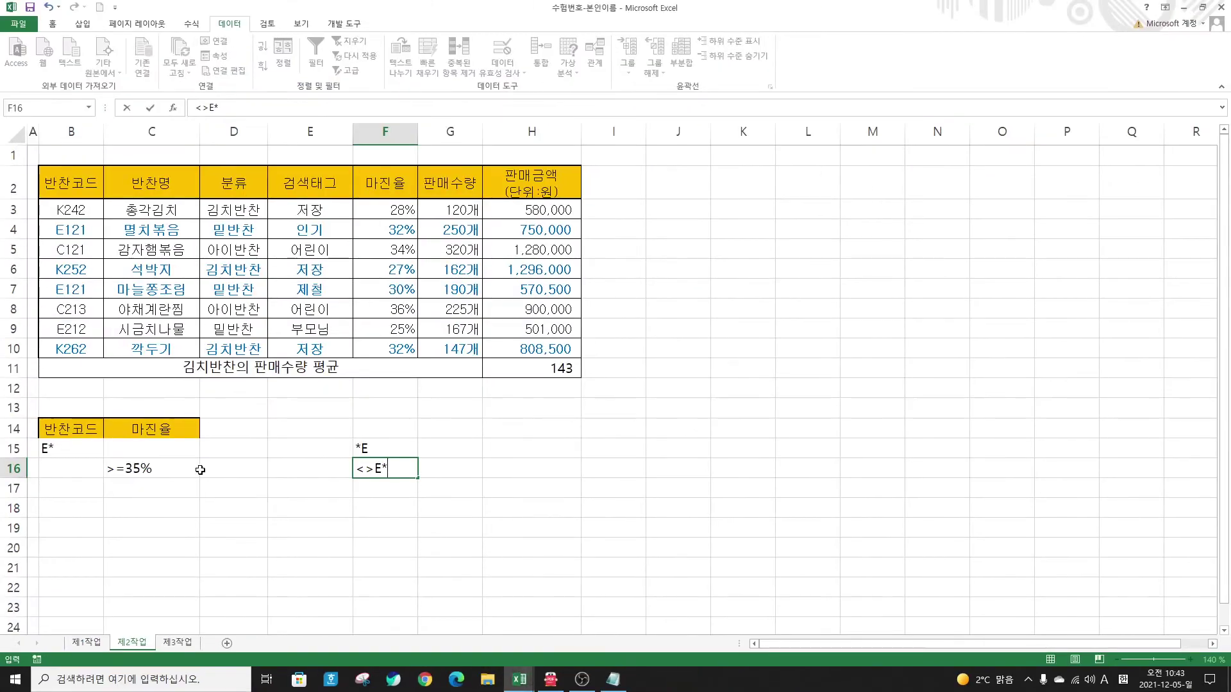
{"action": "left_click_drag", "start_coordinate": [385, 449], "coordinate": [403, 472]}
{"action": "key", "text": "Delete"}
{"action": "left_click", "coordinate": [198, 507]}
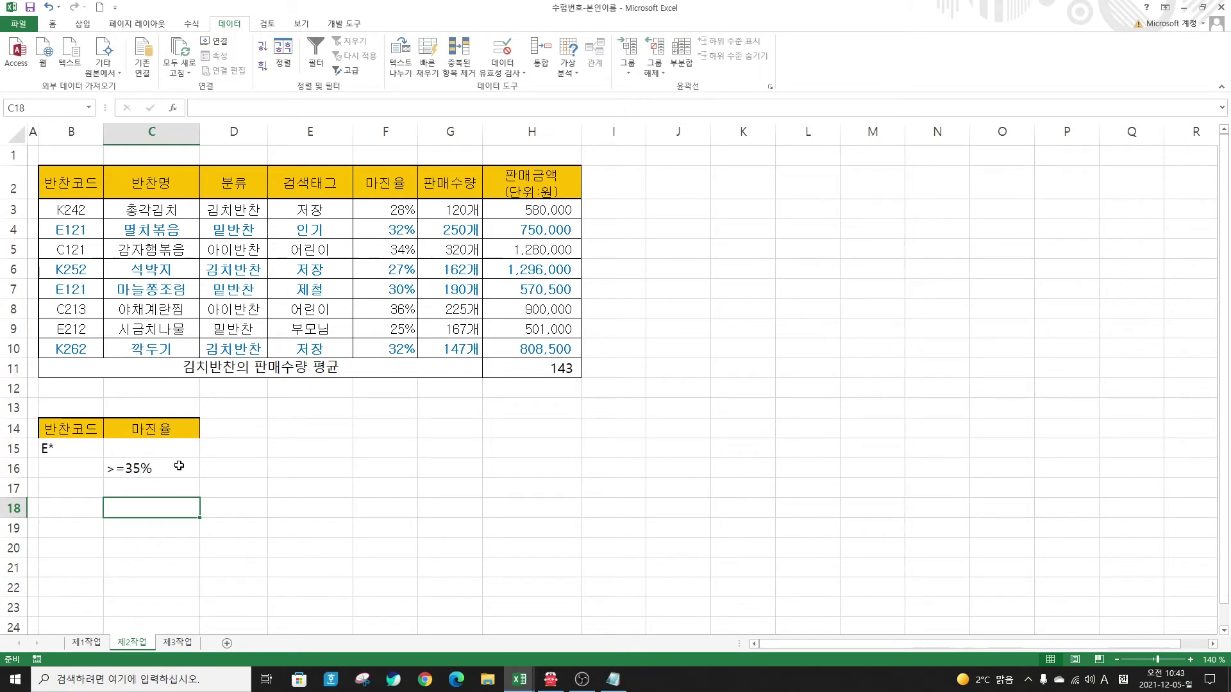
Step: Check the required output fields in the exam PDF and copy the headers 반찬명, 분류, 마진율 and 판매금액(단위:원) to B18:E18
{"action": "left_click", "coordinate": [550, 680]}
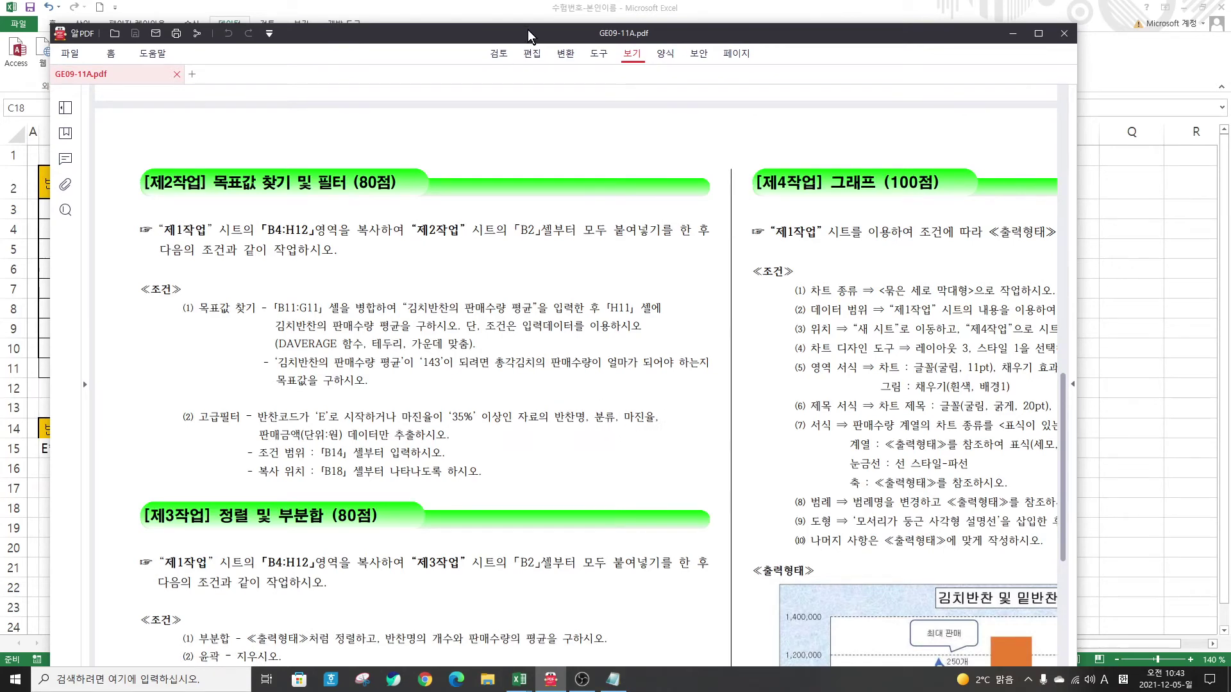
{"action": "key", "text": "alt+Tab"}
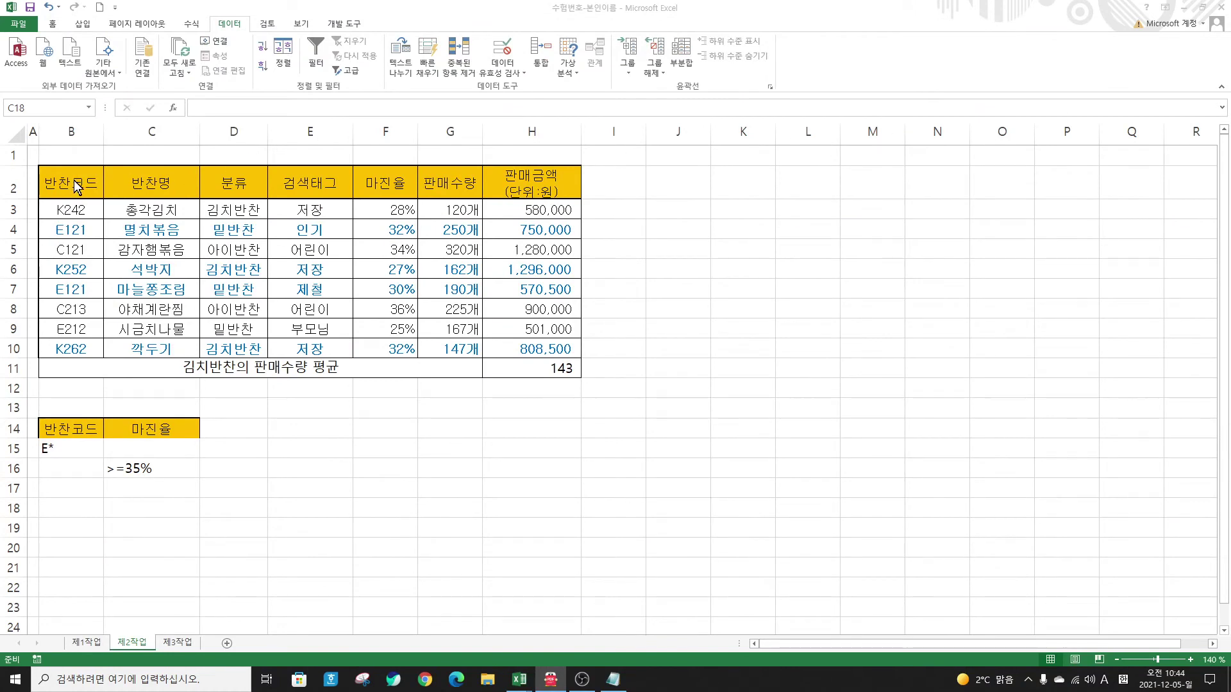
{"action": "left_click", "coordinate": [152, 185]}
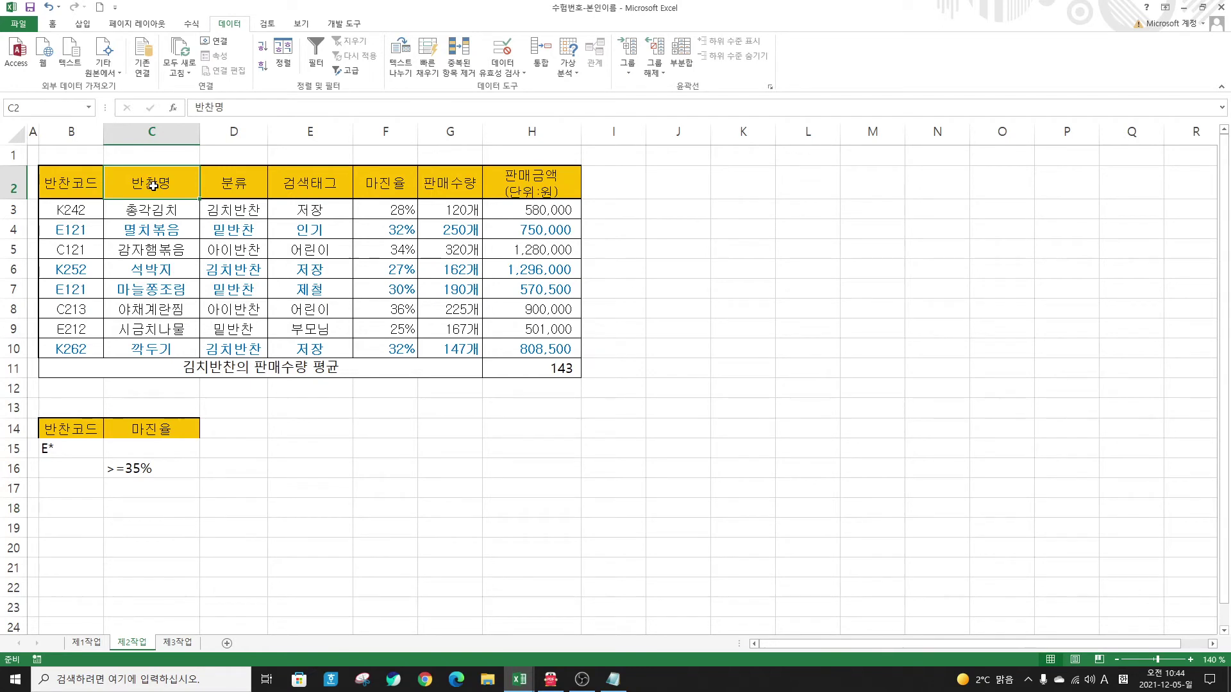
{"action": "left_click", "coordinate": [152, 183]}
{"action": "left_click_drag", "start_coordinate": [198, 183], "coordinate": [234, 183]}
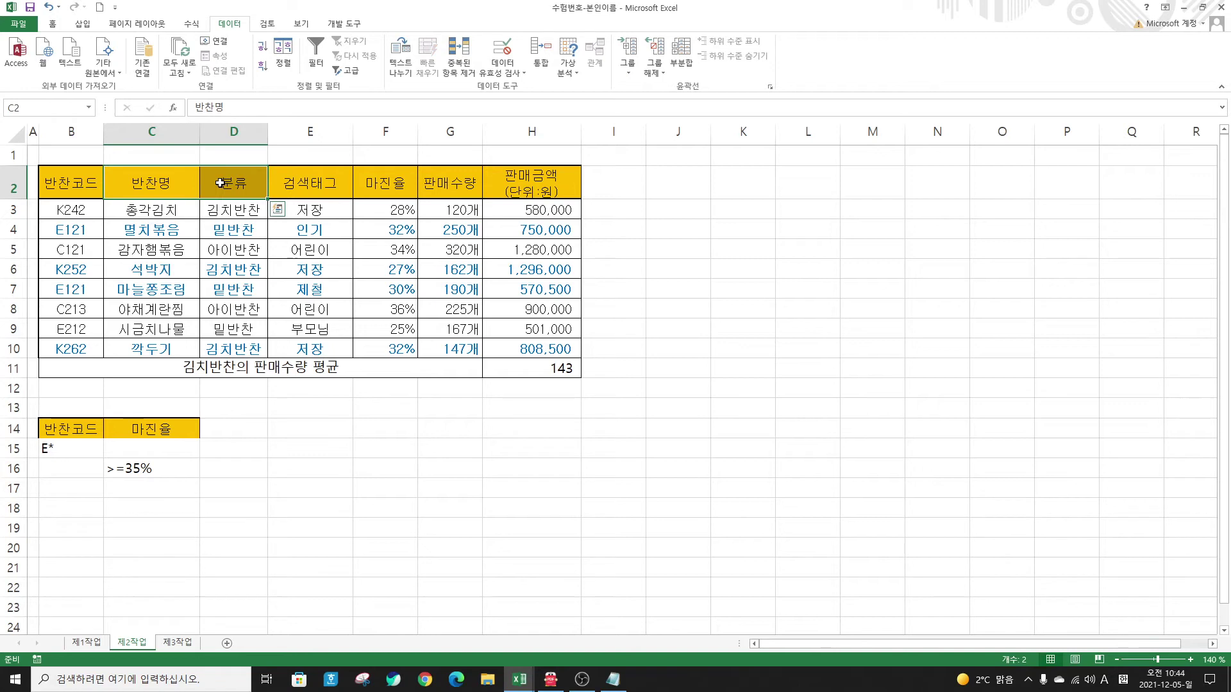
{"action": "left_click", "coordinate": [388, 186], "text": "ctrl"}
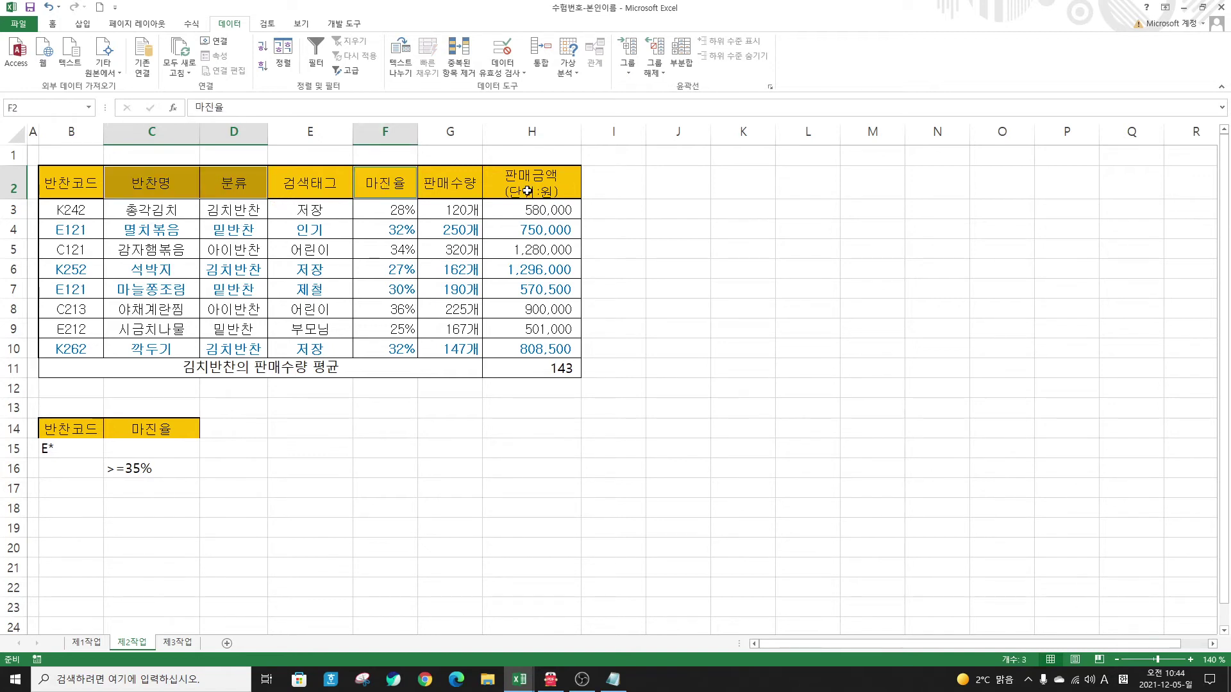
{"action": "left_click", "coordinate": [550, 188], "text": "ctrl"}
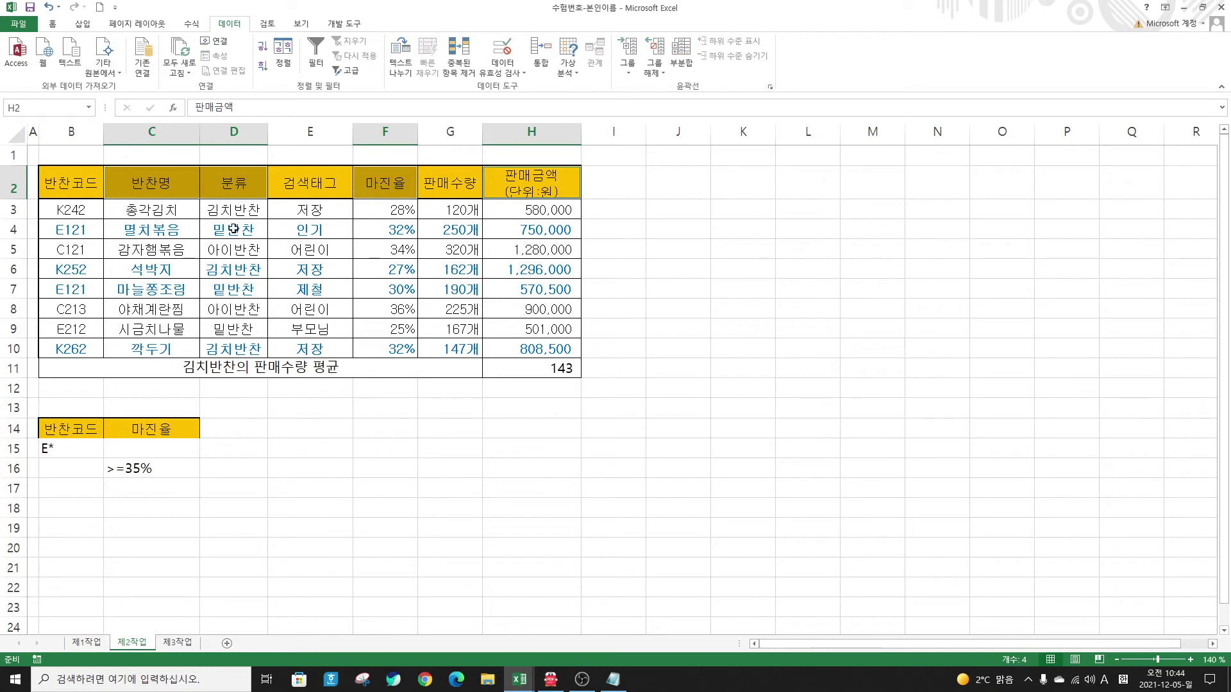
{"action": "key", "text": "ctrl+c"}
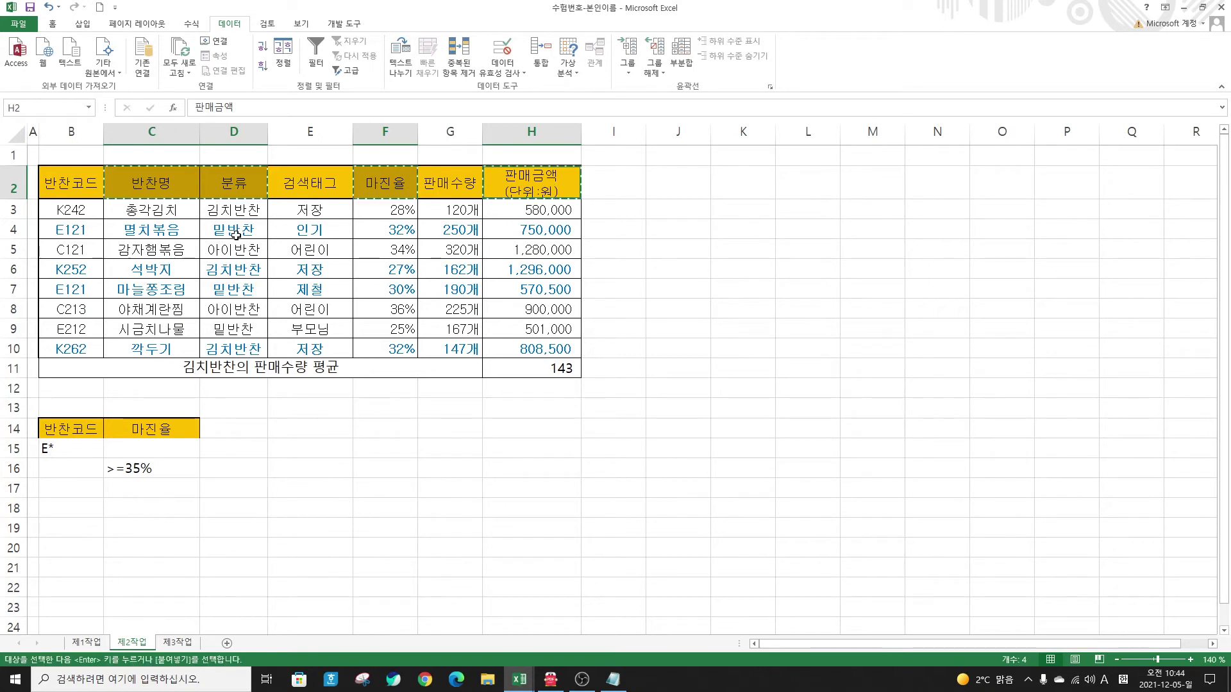
{"action": "left_click", "coordinate": [76, 513]}
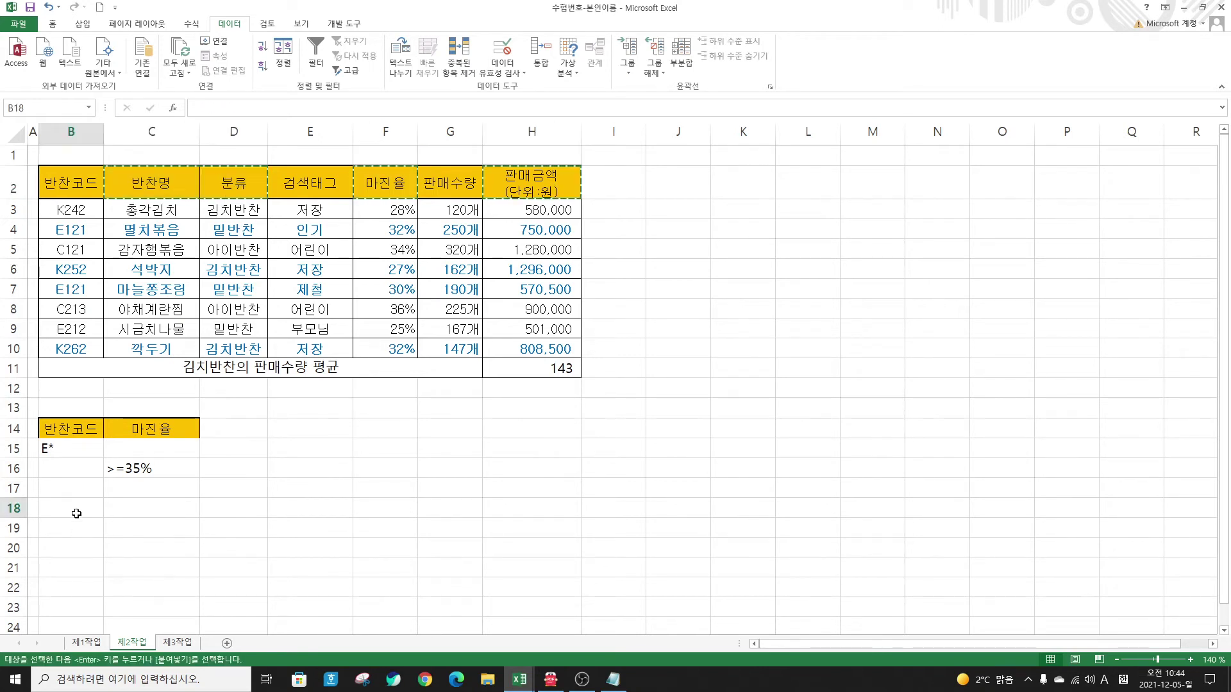
{"action": "key", "text": "ctrl+v"}
{"action": "left_click", "coordinate": [502, 540]}
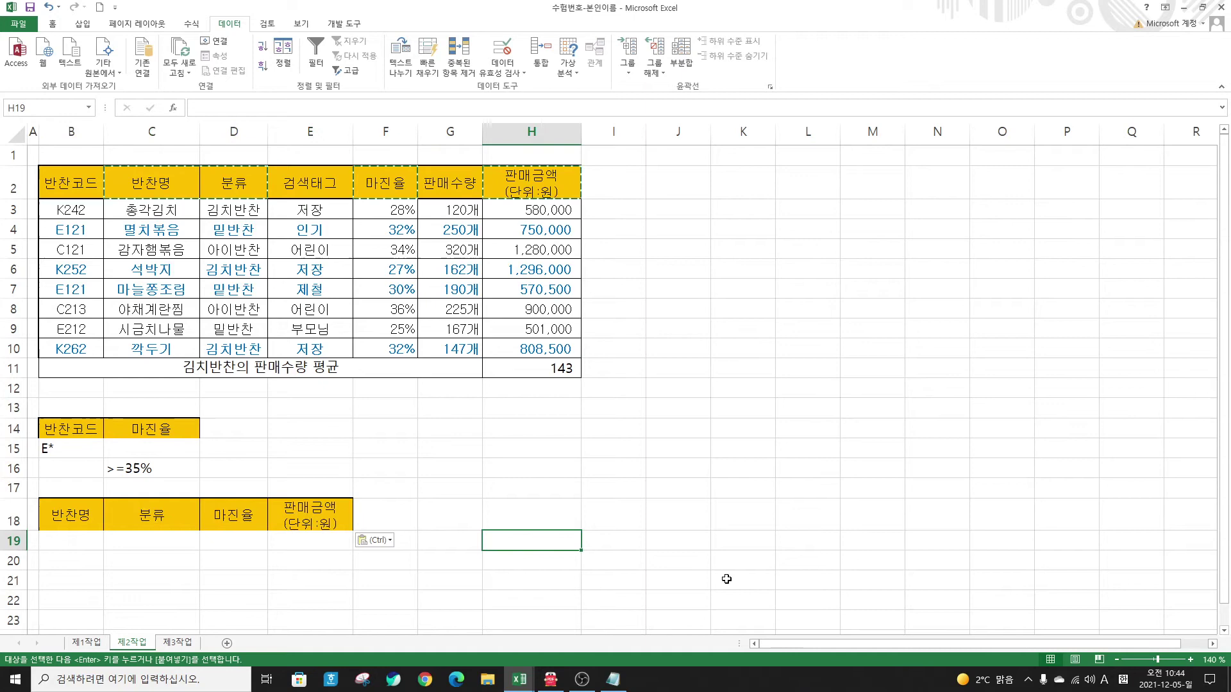
{"action": "left_click", "coordinate": [728, 579]}
Step: Set up an advanced filter on the table B2:H10 of the 제2작업 sheet that copies its results to another location
{"action": "left_click_drag", "start_coordinate": [70, 184], "coordinate": [551, 346]}
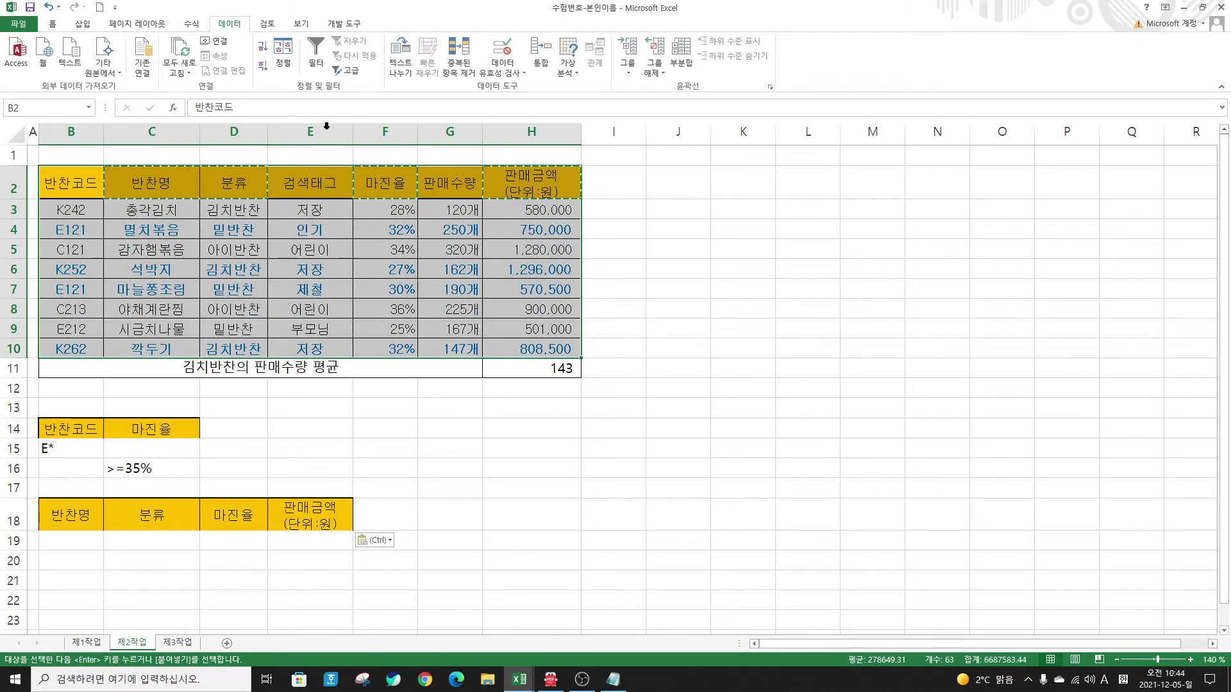
{"action": "left_click", "coordinate": [348, 70]}
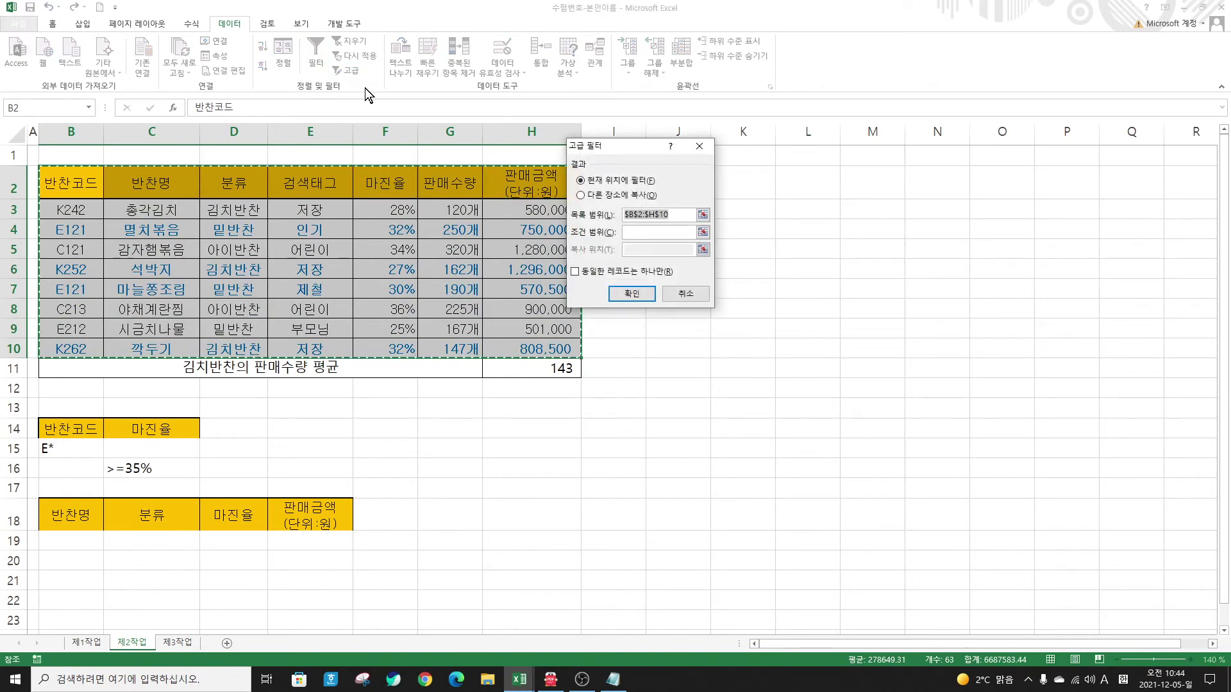
{"action": "left_click", "coordinate": [610, 196]}
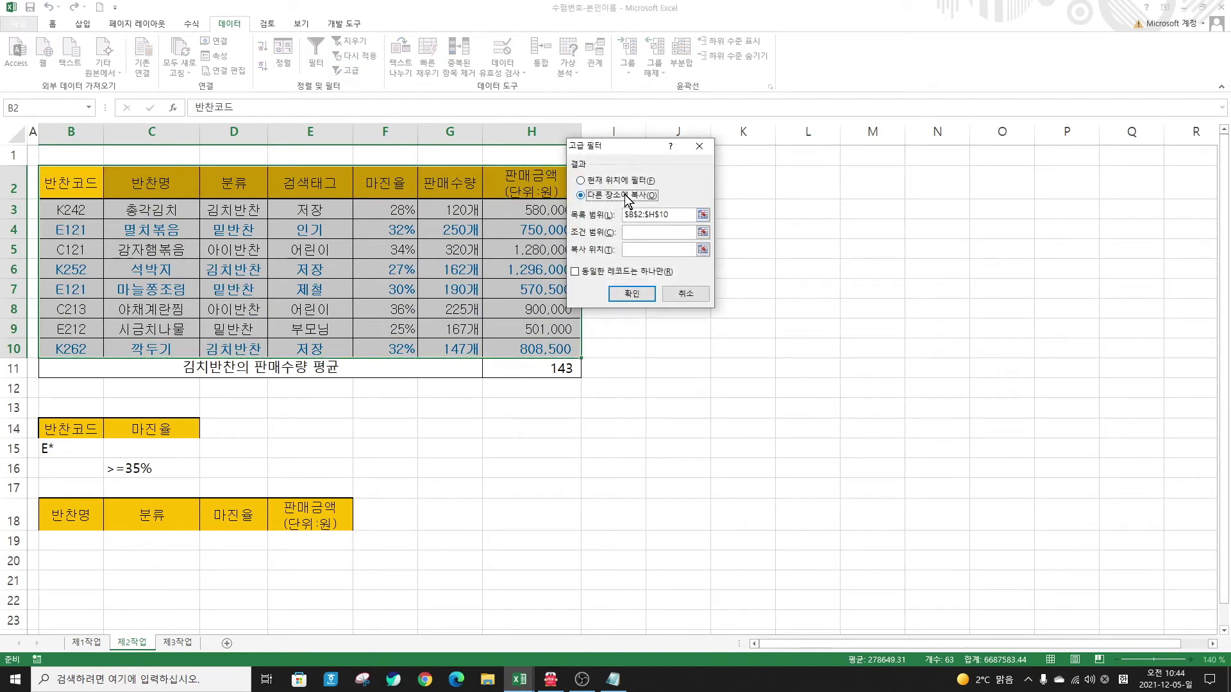
{"action": "left_click_drag", "start_coordinate": [613, 146], "coordinate": [418, 218]}
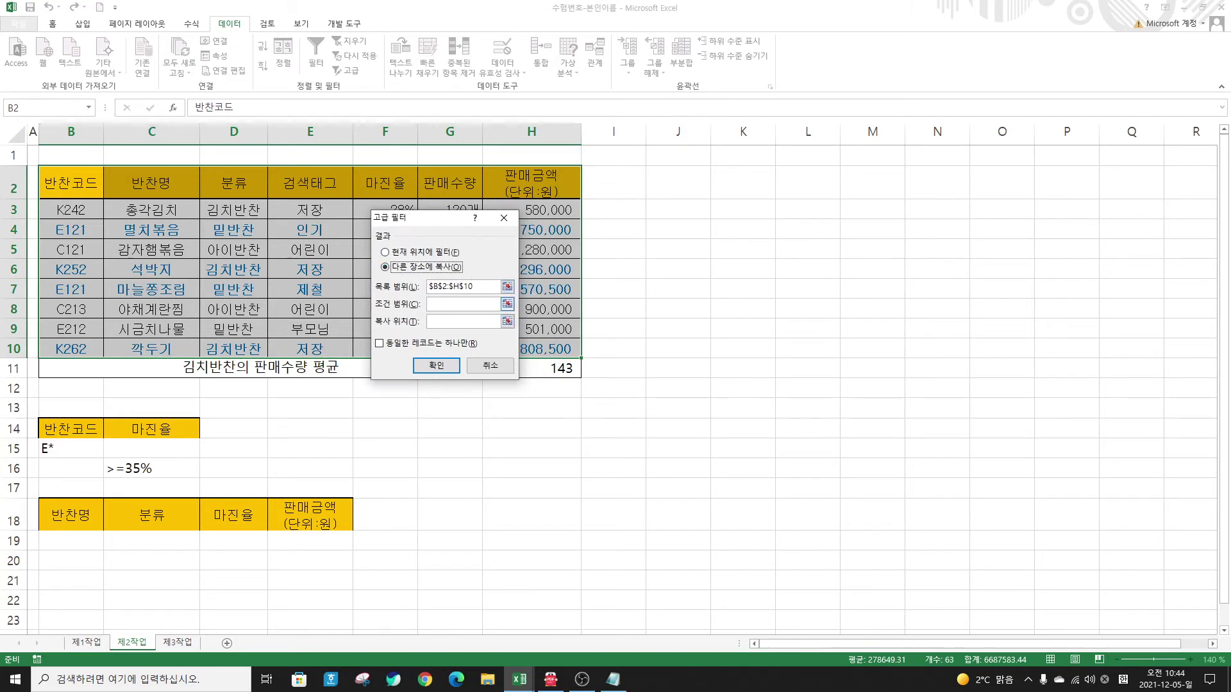
{"action": "left_click_drag", "start_coordinate": [438, 217], "coordinate": [549, 265]}
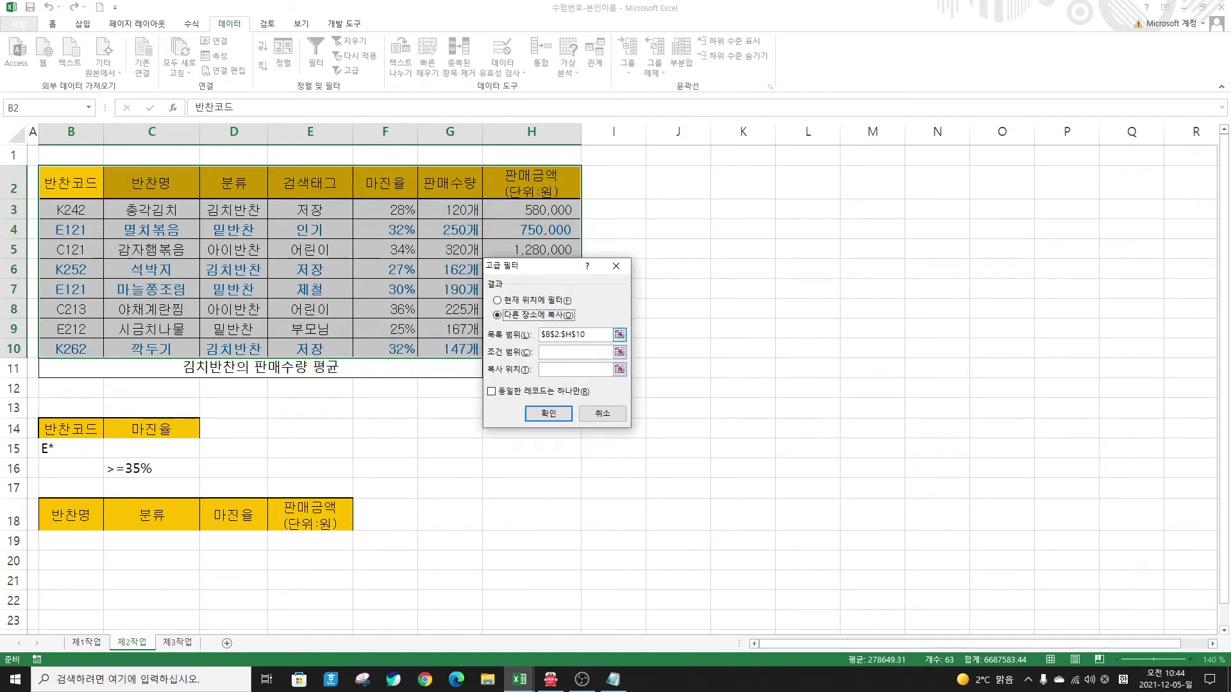
{"action": "left_click_drag", "start_coordinate": [584, 334], "coordinate": [541, 334]}
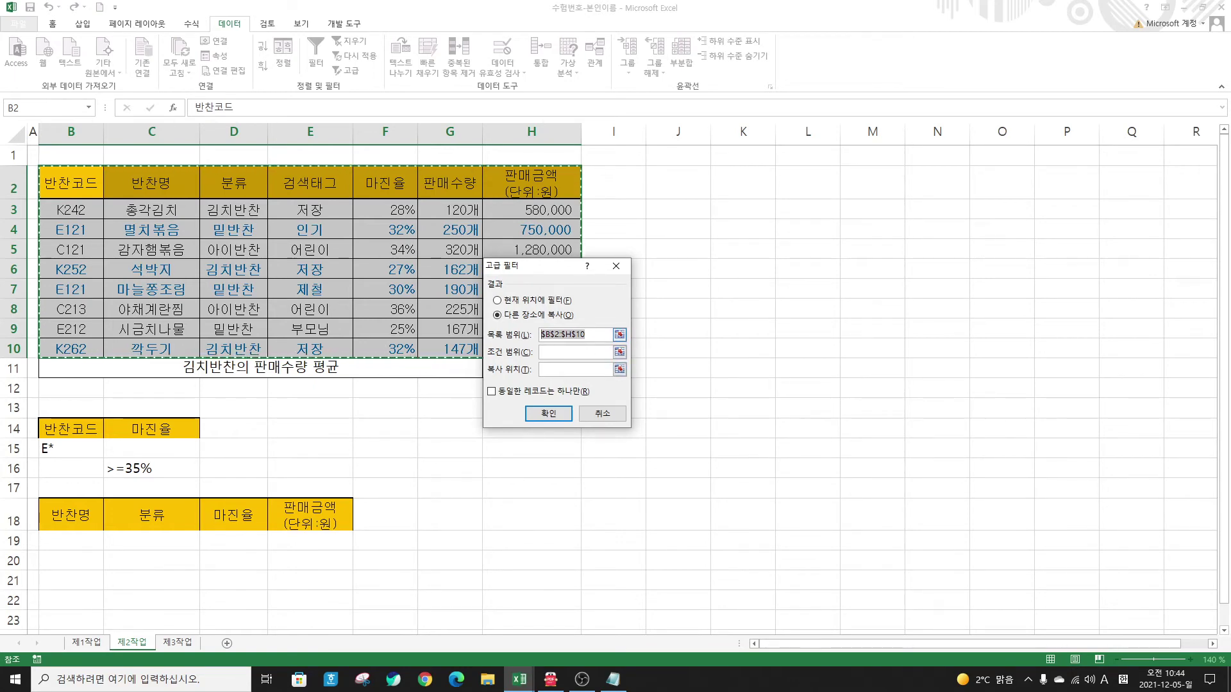
{"action": "left_click_drag", "start_coordinate": [546, 268], "coordinate": [653, 256]}
{"action": "key", "text": "Tab"}
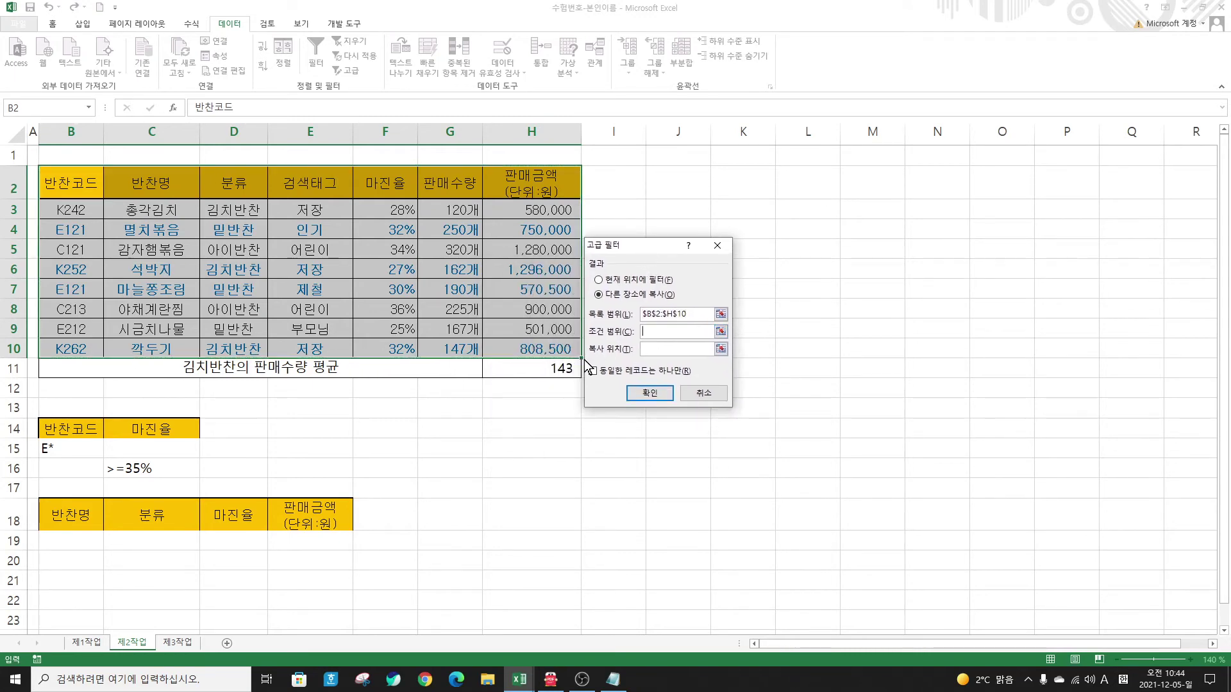
Step: Run the advanced filter with criteria range B14:C16 and copy range B18:E18, and widen column B to fit the dish names
{"action": "left_click_drag", "start_coordinate": [67, 430], "coordinate": [161, 467]}
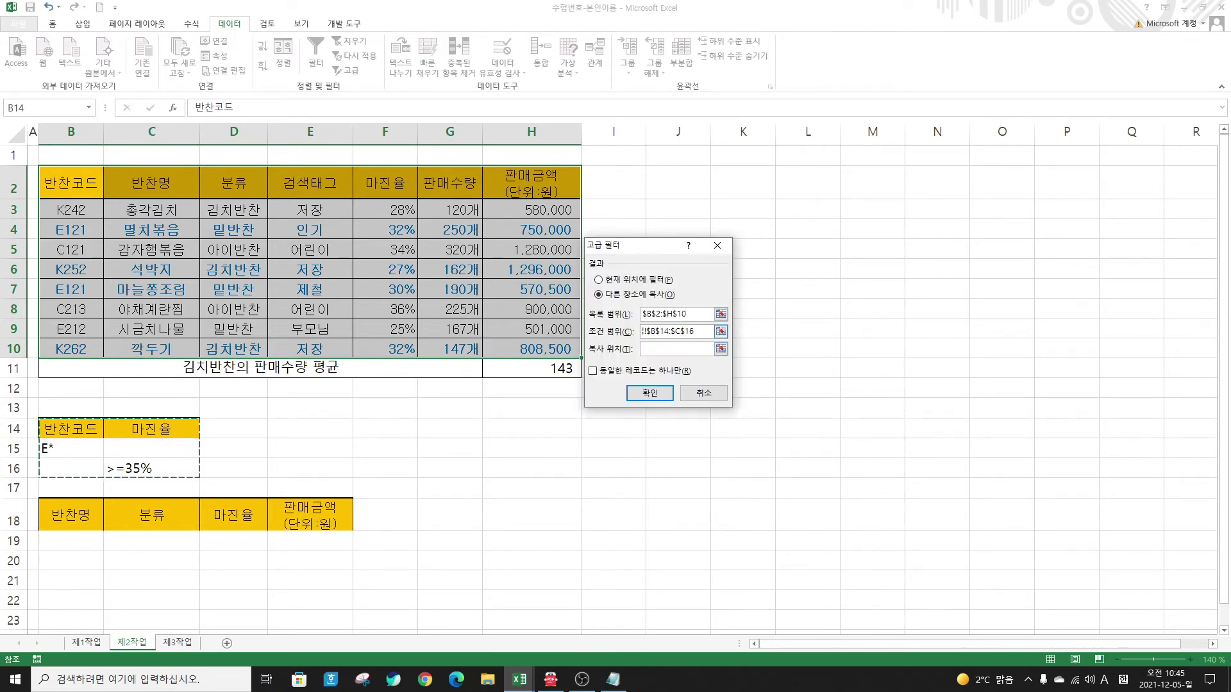
{"action": "left_click", "coordinate": [676, 349]}
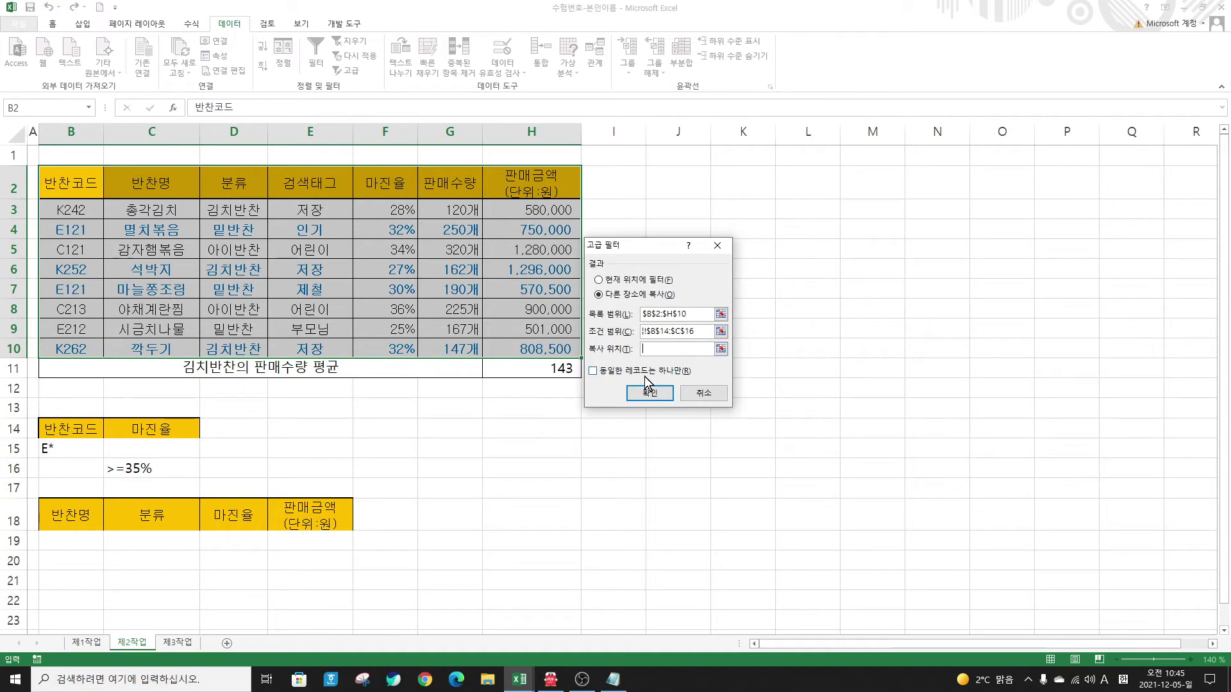
{"action": "left_click_drag", "start_coordinate": [72, 517], "coordinate": [320, 521]}
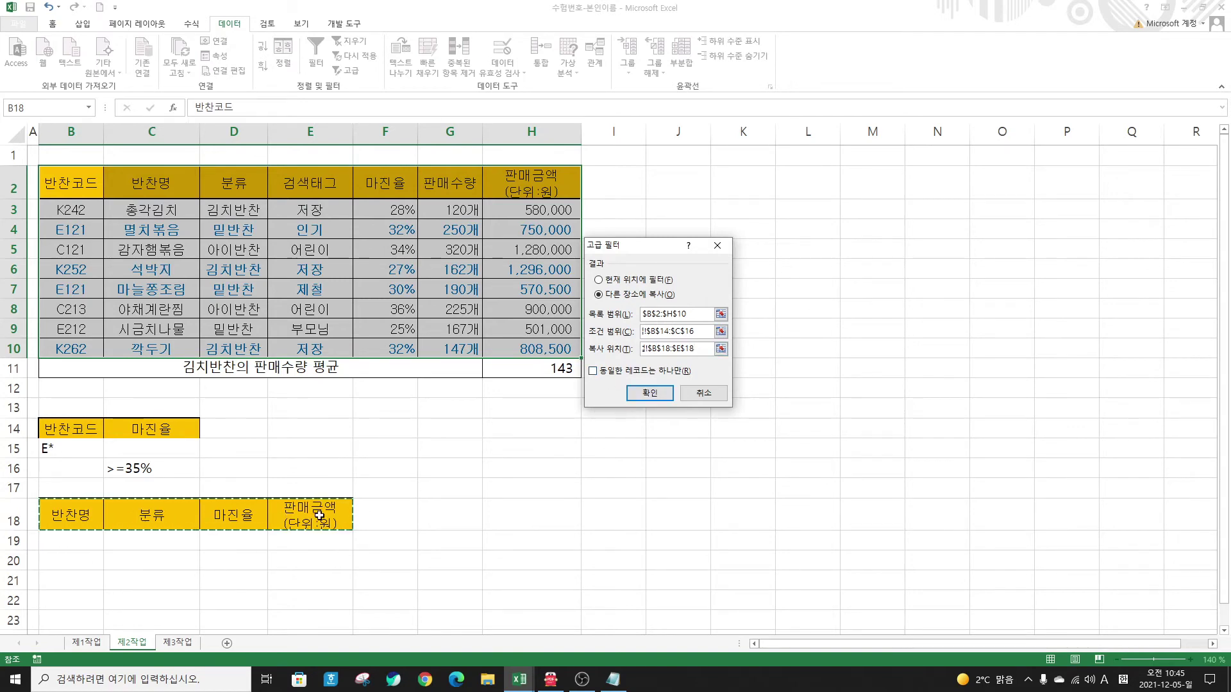
{"action": "left_click", "coordinate": [650, 393]}
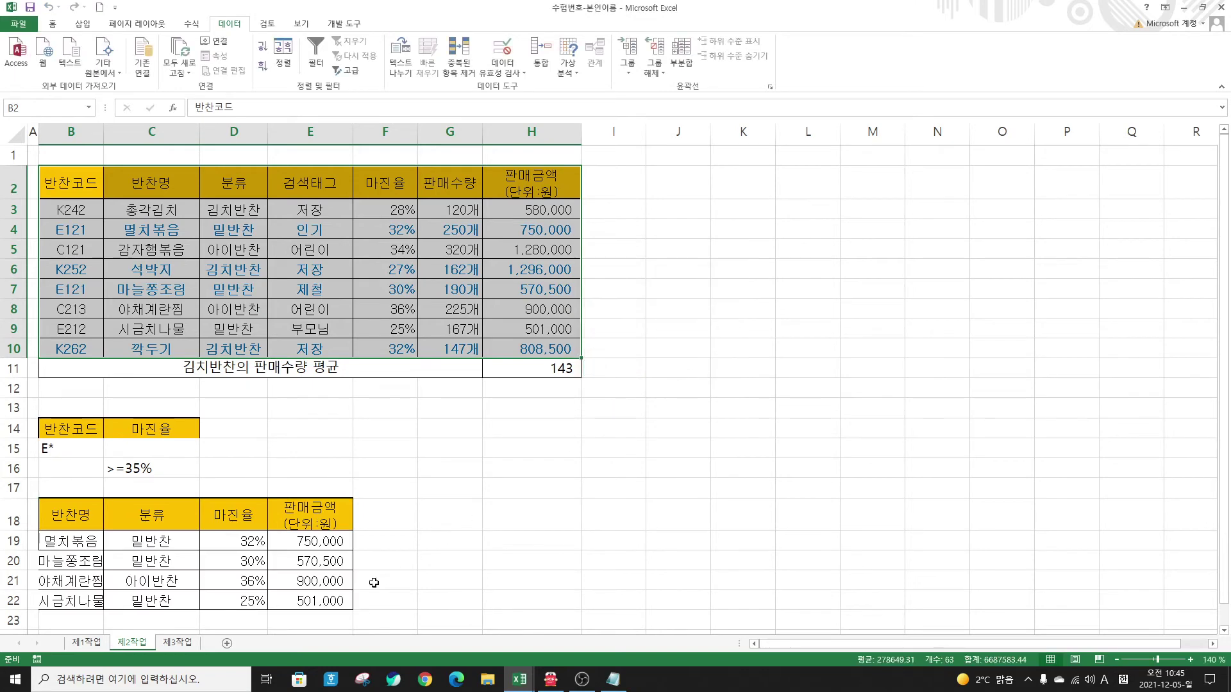
{"action": "left_click_drag", "start_coordinate": [103, 132], "coordinate": [117, 132]}
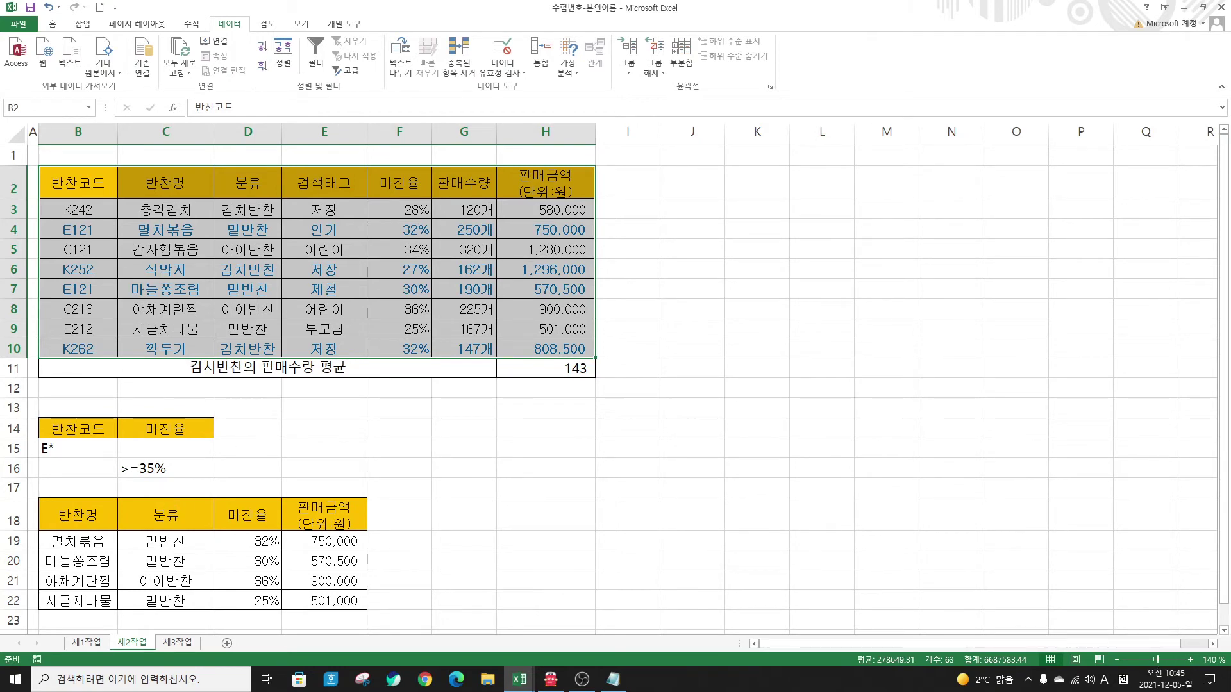
Step: Read the 제3작업 sorting and subtotal instructions and sample output in the exam PDF, and return to the workbook
{"action": "key", "text": "alt+Tab"}
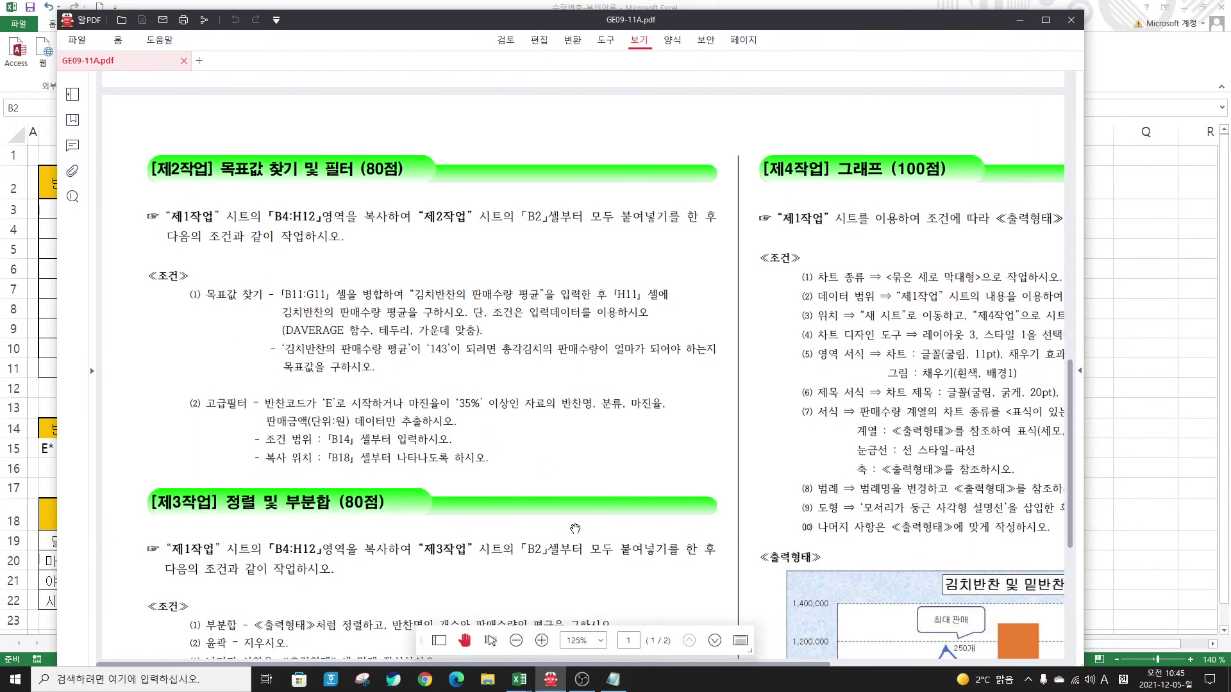
{"action": "scroll", "coordinate": [627, 372], "scroll_direction": "down", "scroll_amount": 3}
{"action": "scroll", "coordinate": [627, 372], "scroll_direction": "down", "scroll_amount": 2}
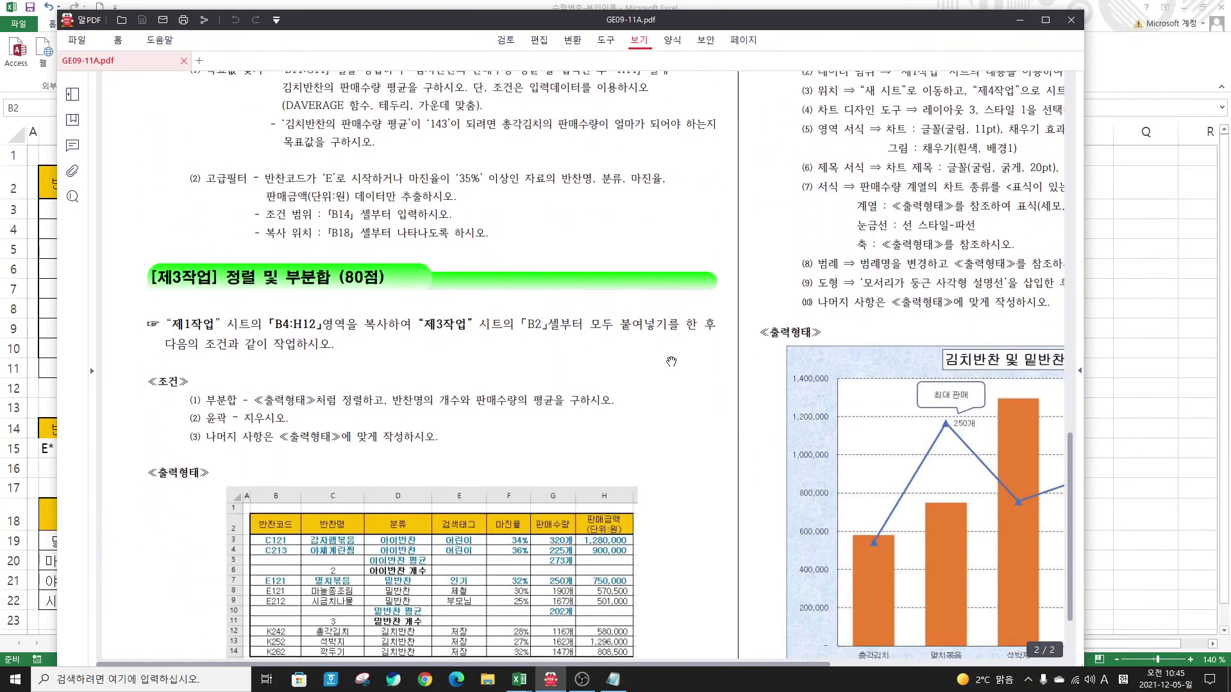
{"action": "scroll", "coordinate": [632, 416], "scroll_direction": "down", "scroll_amount": 3}
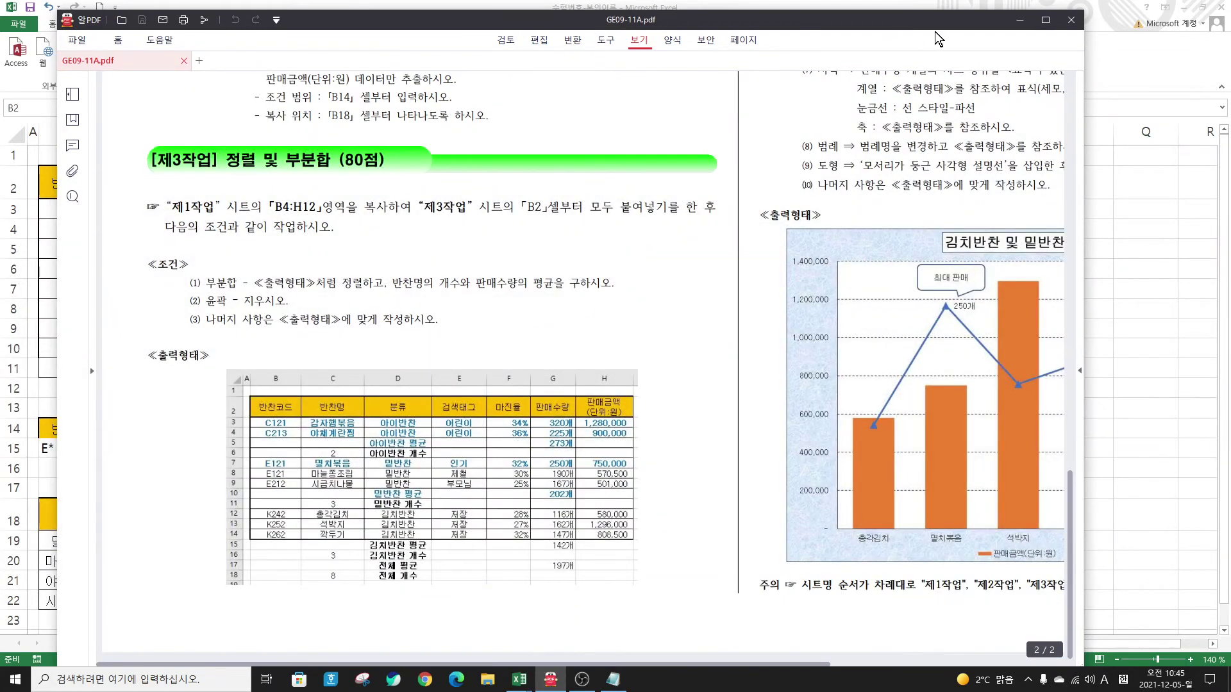
{"action": "left_click", "coordinate": [1020, 23]}
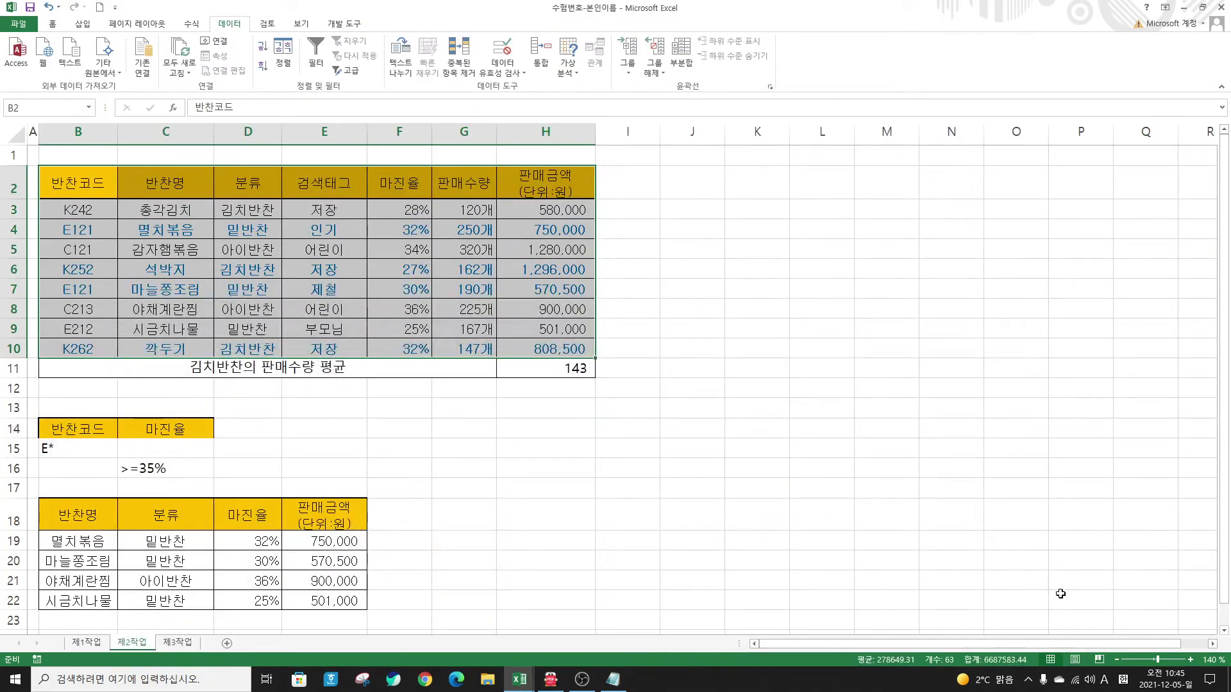
Step: Zoom the 제2작업 sheet out to 100% and deselect the table
{"action": "left_click", "coordinate": [1116, 660]}
{"action": "left_click", "coordinate": [1115, 660]}
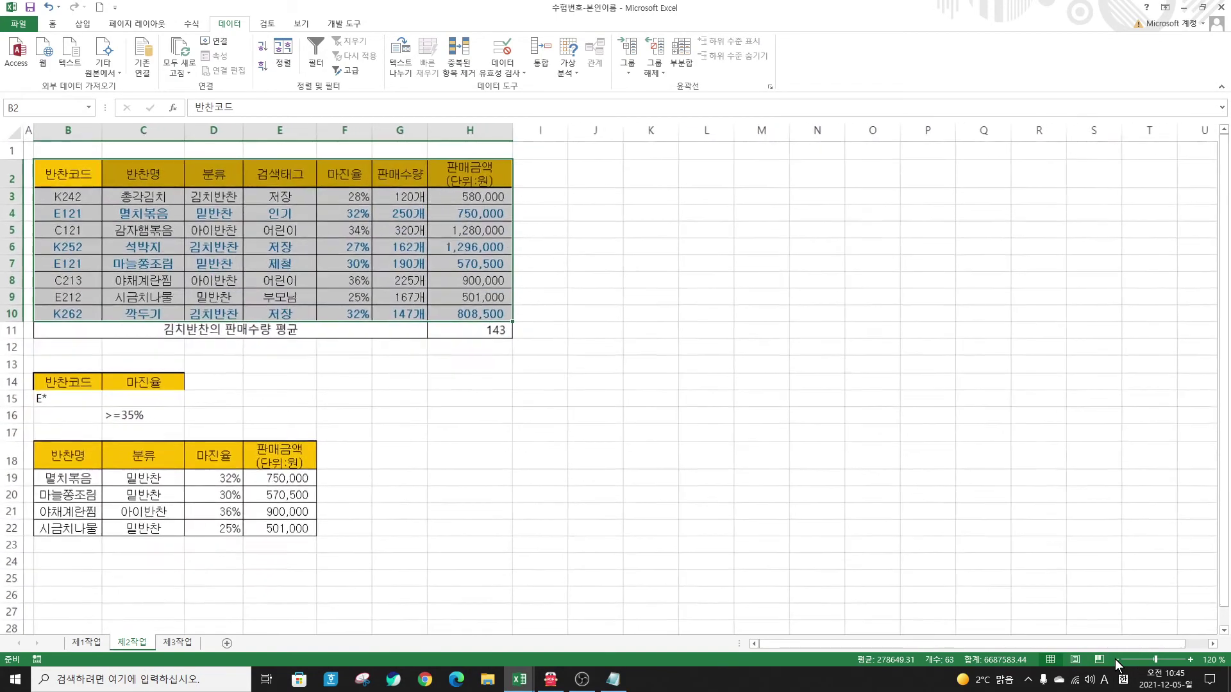
{"action": "left_click", "coordinate": [1115, 660]}
{"action": "left_click", "coordinate": [1116, 660]}
{"action": "left_click", "coordinate": [537, 362]}
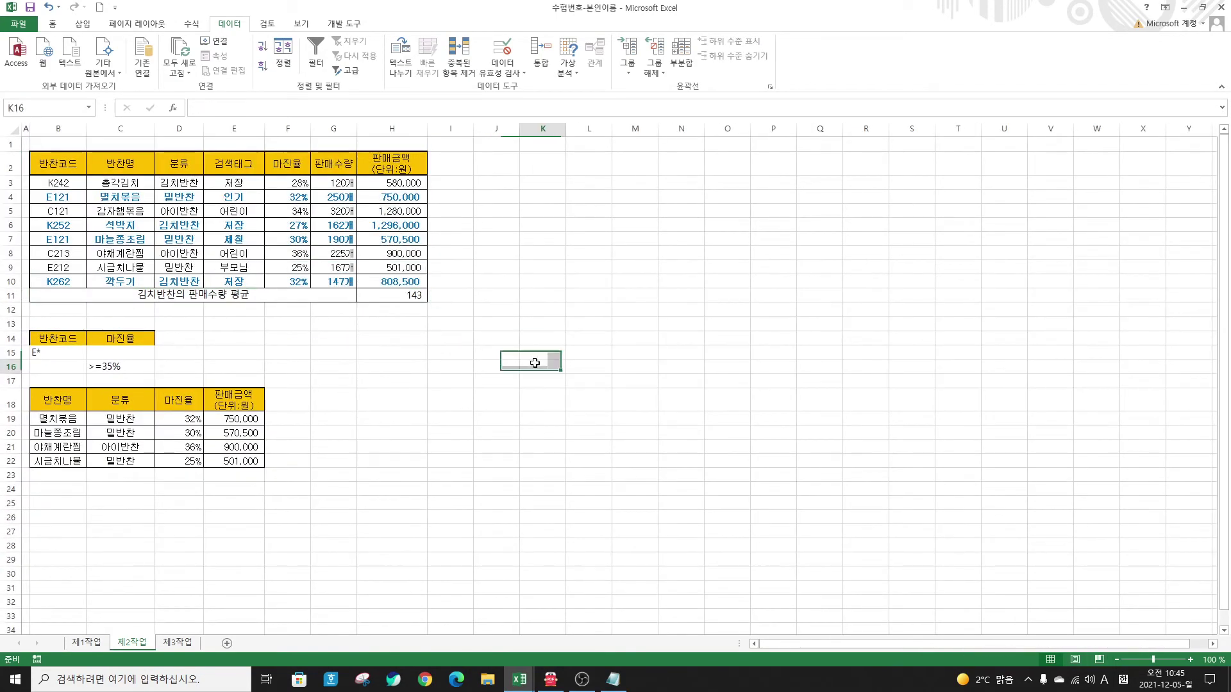
{"action": "left_click", "coordinate": [97, 642]}
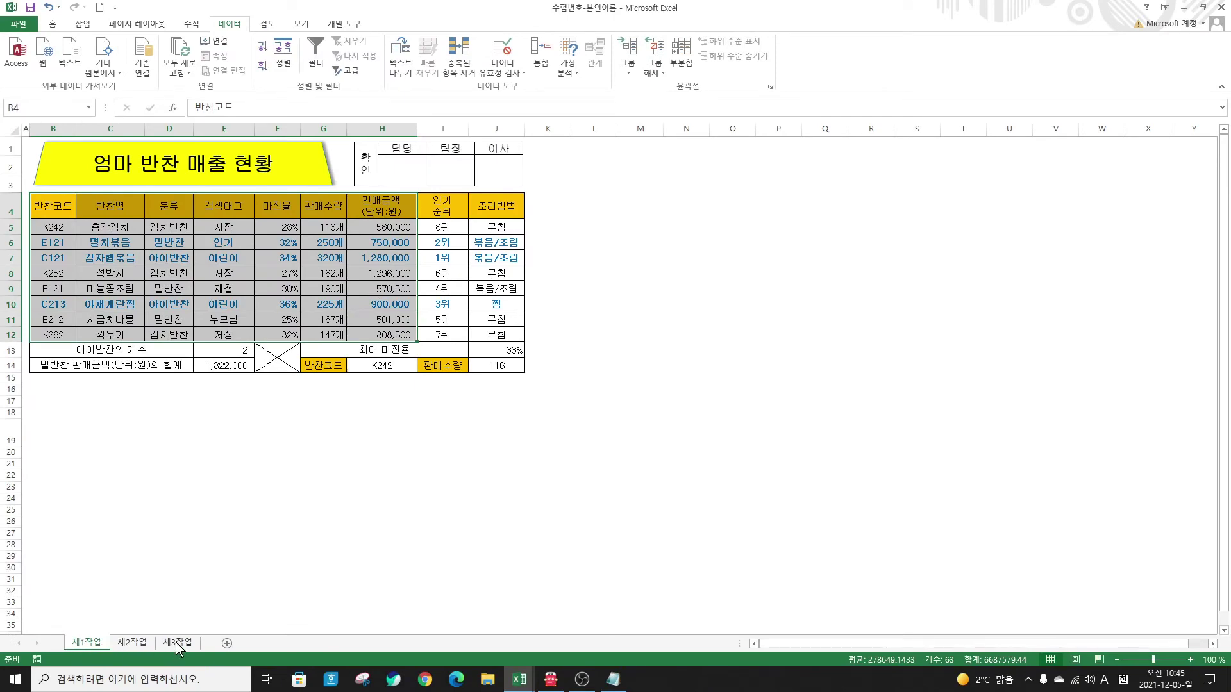
{"action": "left_click", "coordinate": [135, 645]}
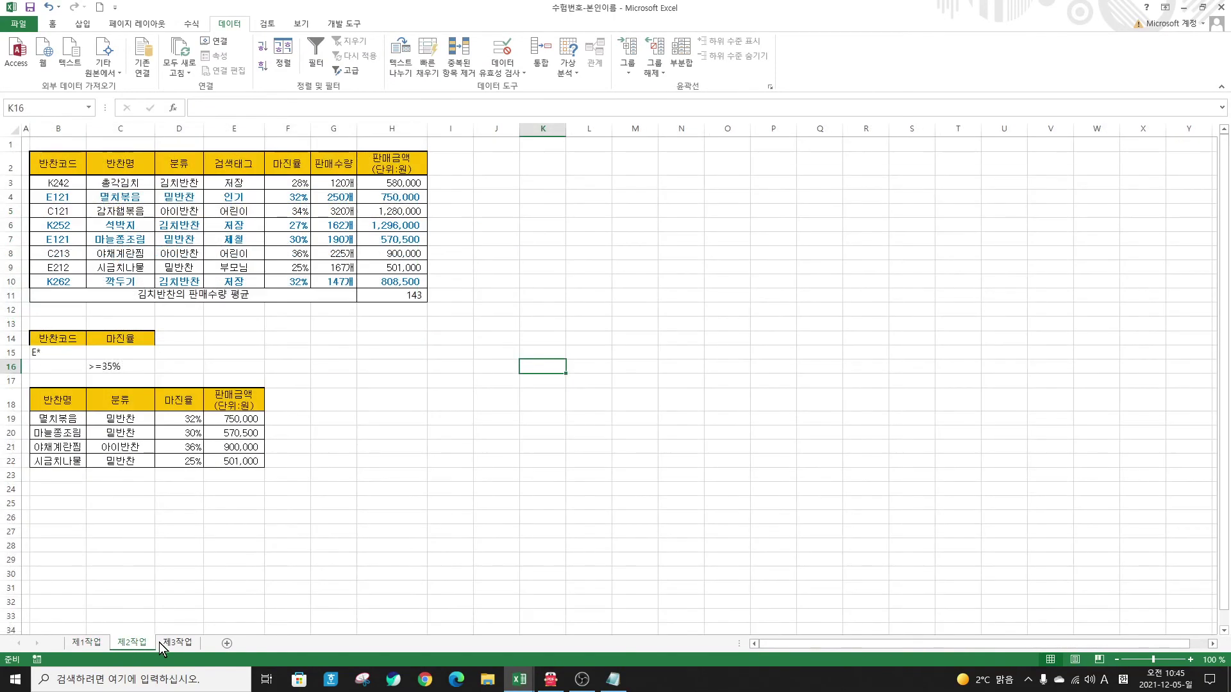
{"action": "left_click", "coordinate": [165, 641]}
{"action": "left_click", "coordinate": [105, 603]}
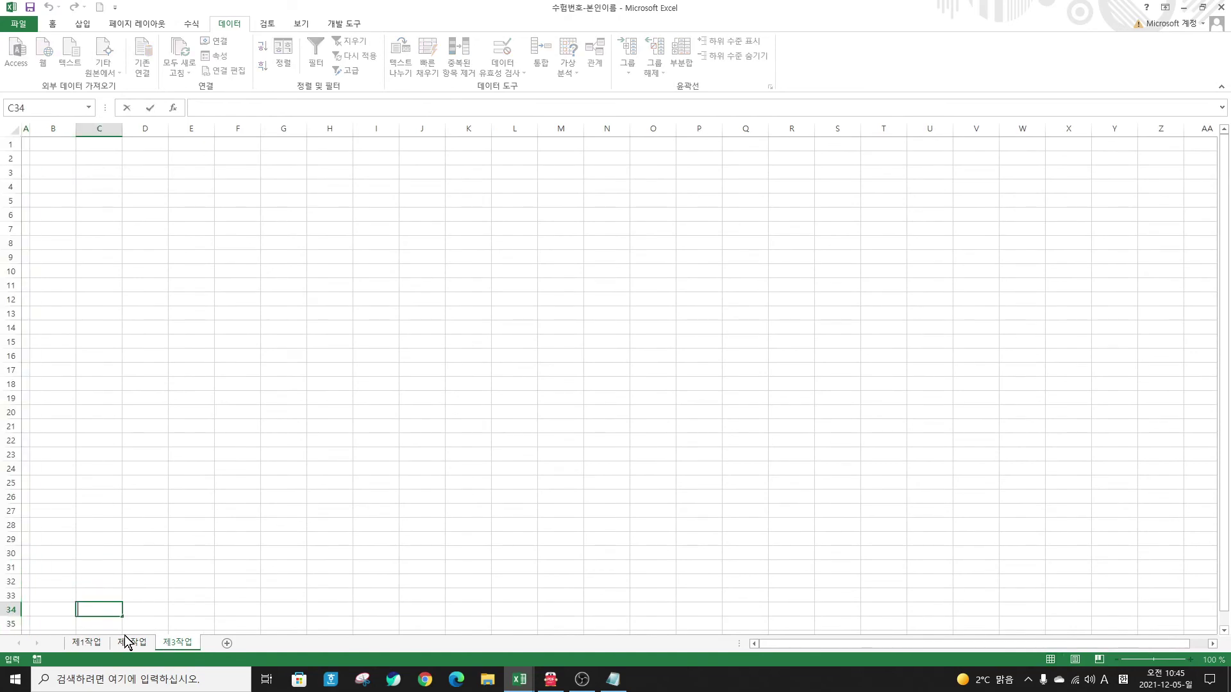
{"action": "left_click", "coordinate": [192, 596]}
{"action": "left_click", "coordinate": [130, 642]}
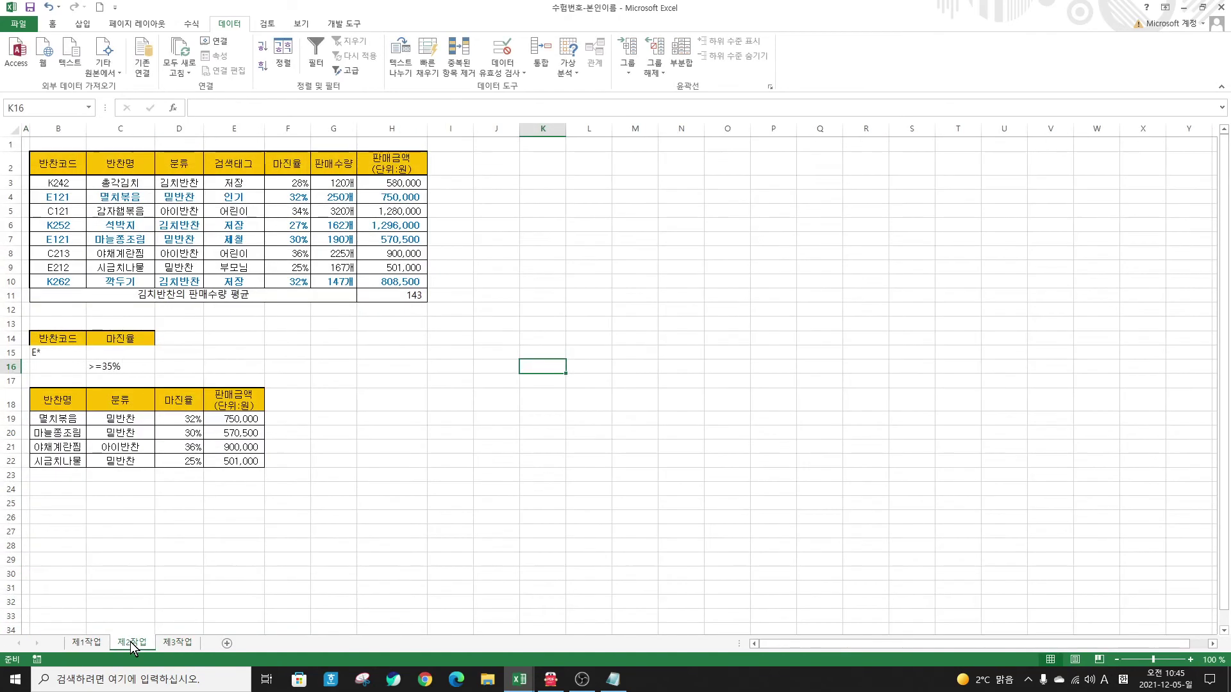
{"action": "left_click", "coordinate": [177, 642]}
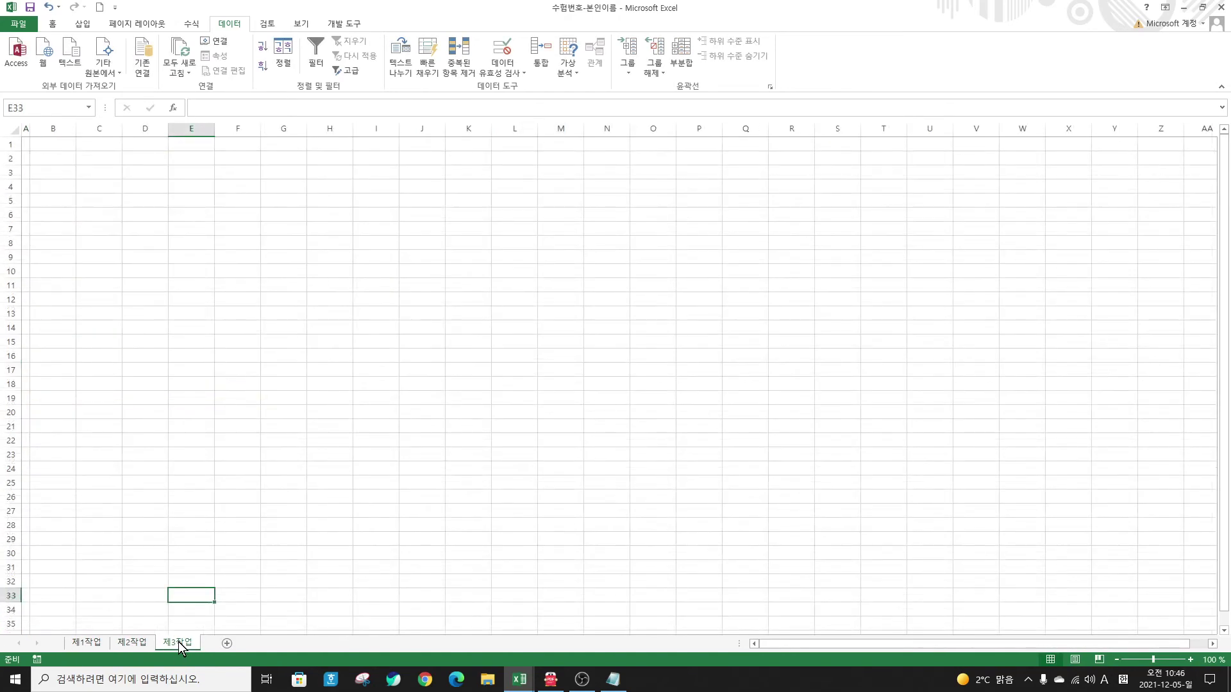
Step: Bring up the 제1작업 sheet and check in the exam PDF which range 제3작업 needs and where it goes
{"action": "left_click", "coordinate": [100, 642]}
{"action": "key", "text": "Escape"}
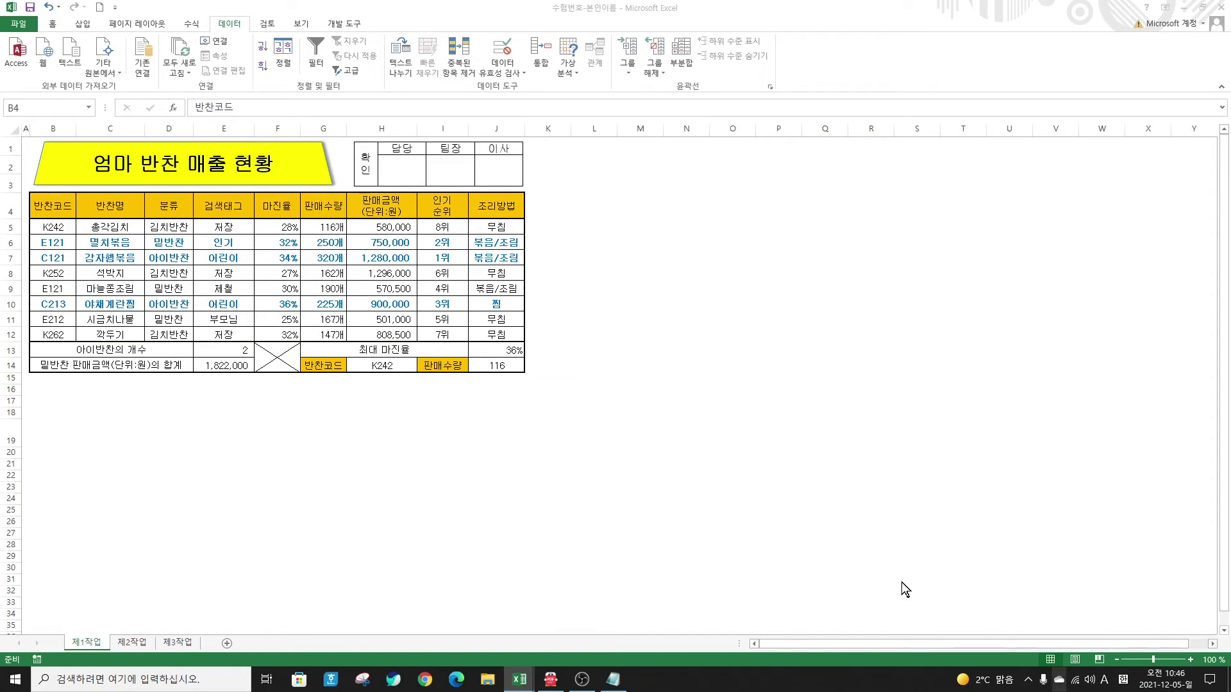
{"action": "left_click", "coordinate": [550, 680]}
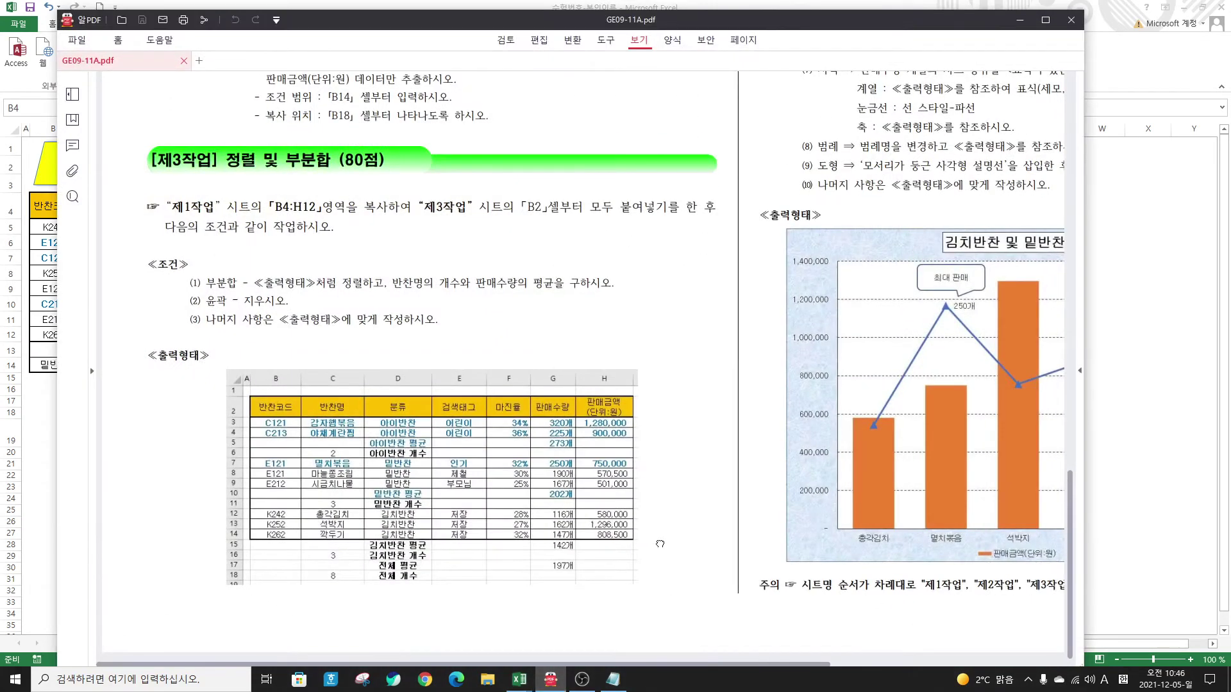
{"action": "scroll", "coordinate": [572, 413], "scroll_direction": "right", "scroll_amount": 1}
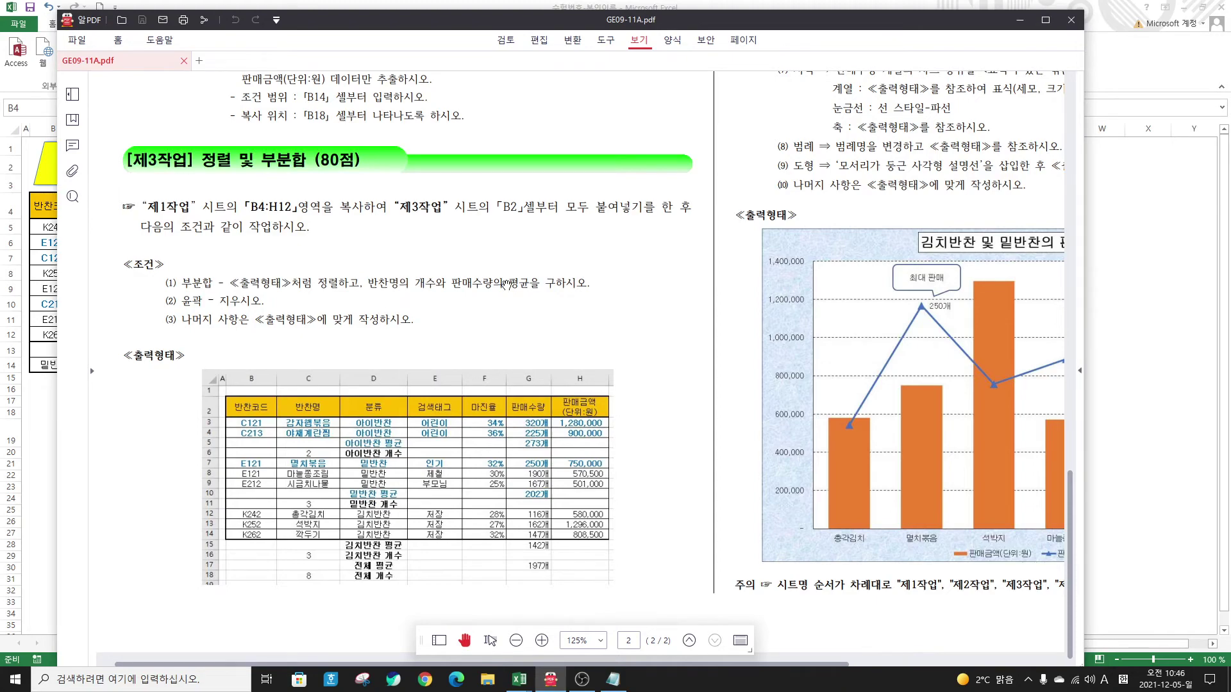
{"action": "left_click", "coordinate": [550, 680]}
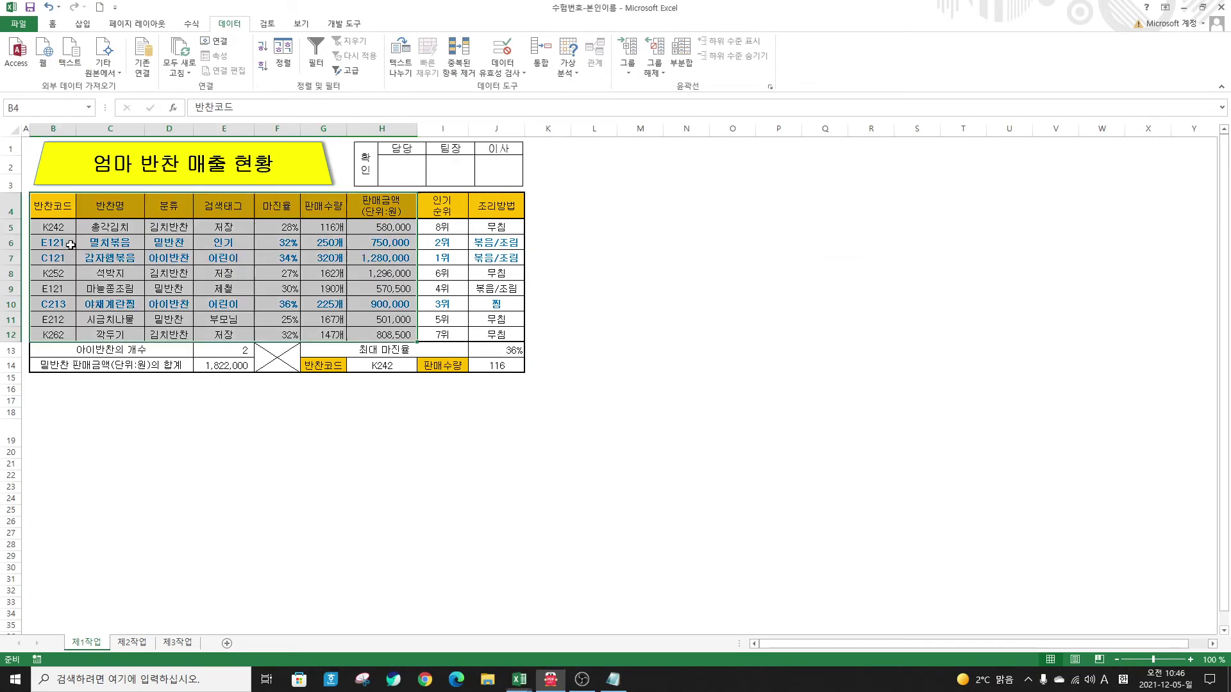
Step: Copy B4:H12 from the 제1작업 sheet and paste it at B2 of the 제3작업 sheet, keeping the source column widths
{"action": "left_click_drag", "start_coordinate": [56, 207], "coordinate": [385, 335]}
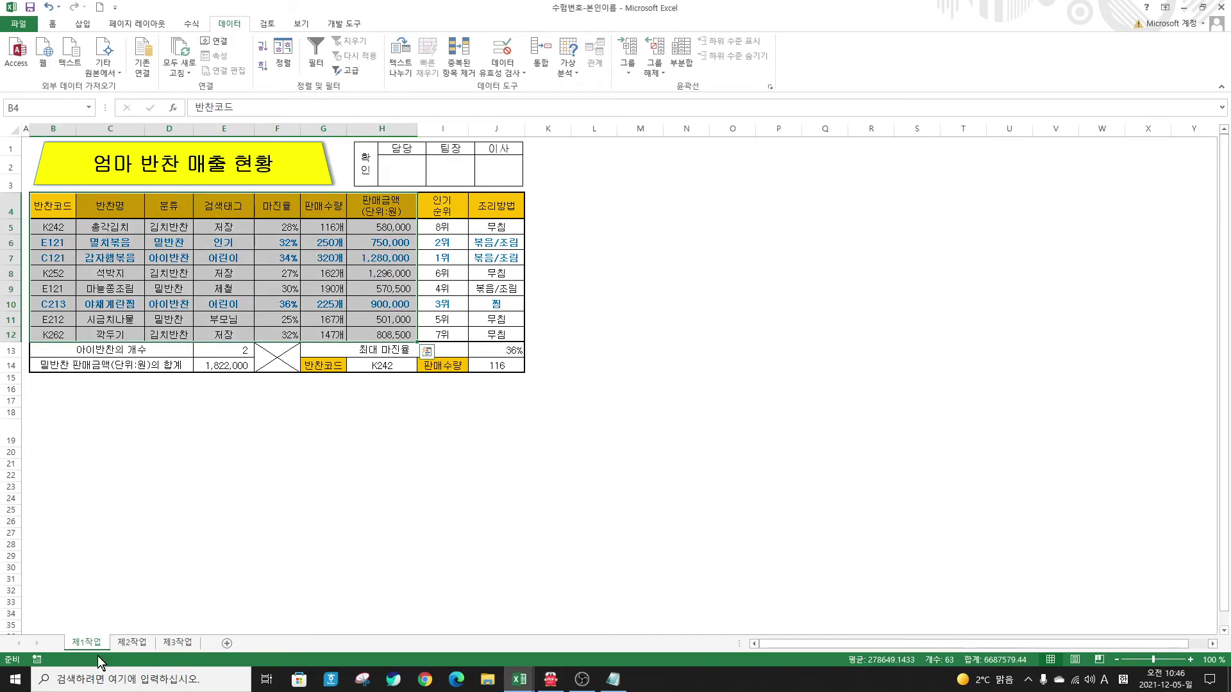
{"action": "key", "text": "ctrl+c"}
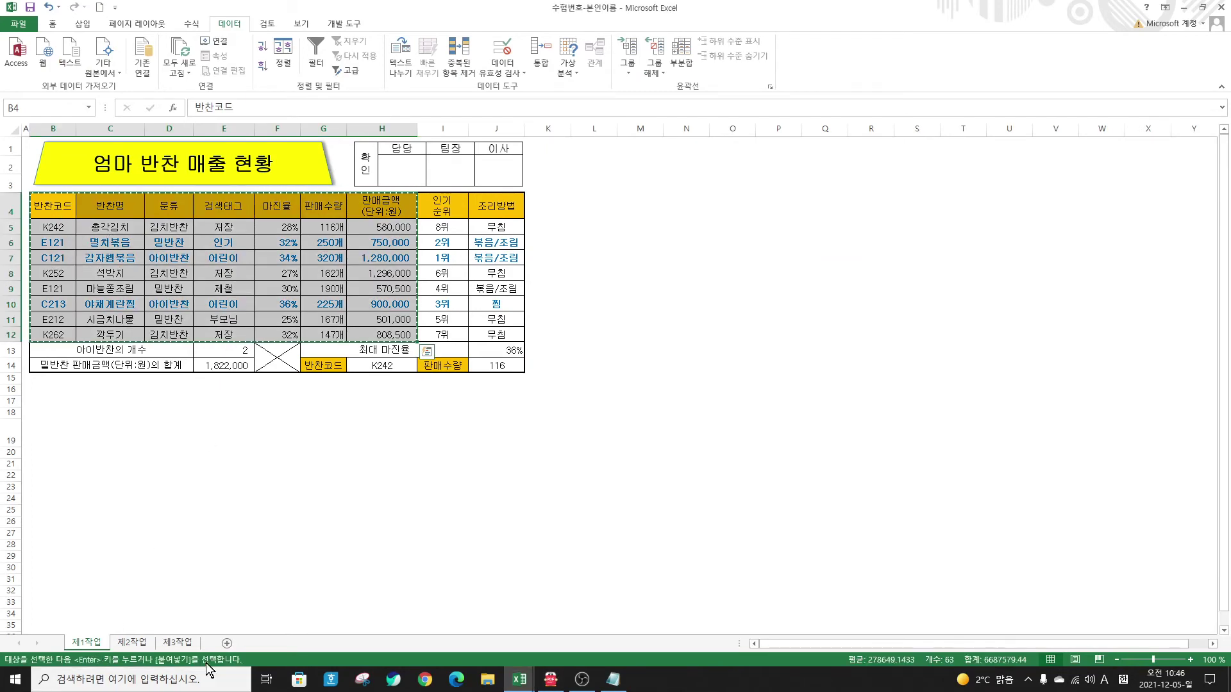
{"action": "left_click", "coordinate": [182, 643]}
{"action": "left_click", "coordinate": [60, 158]}
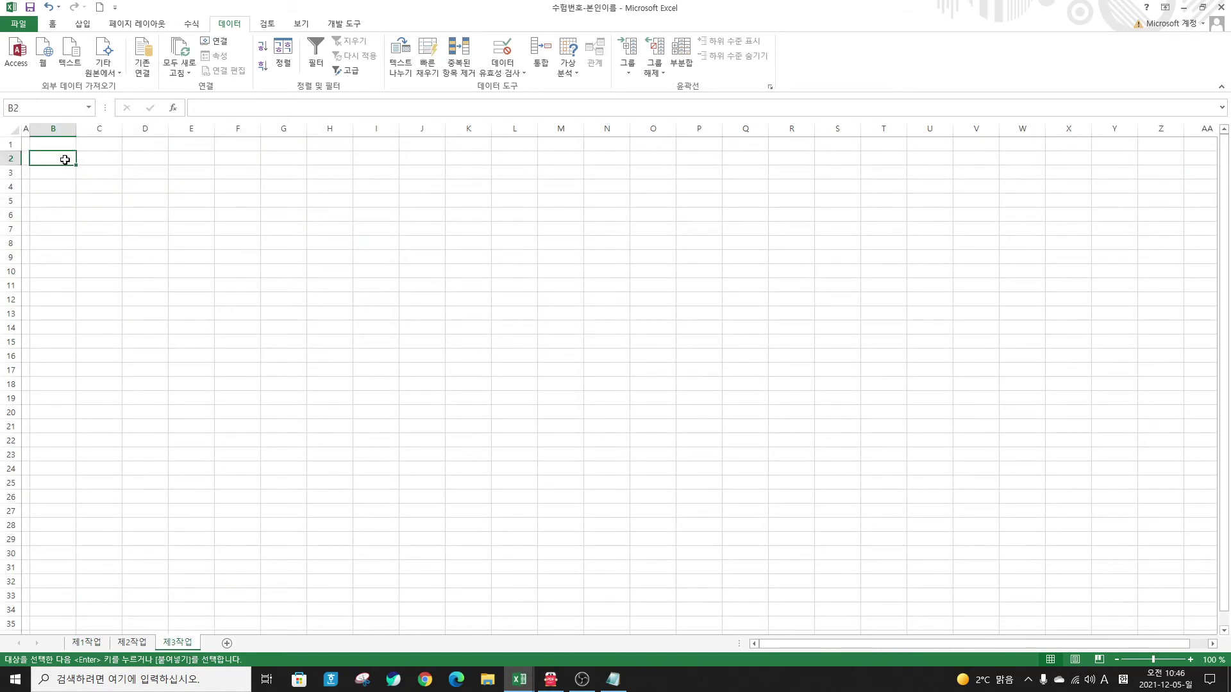
{"action": "left_click", "coordinate": [52, 24]}
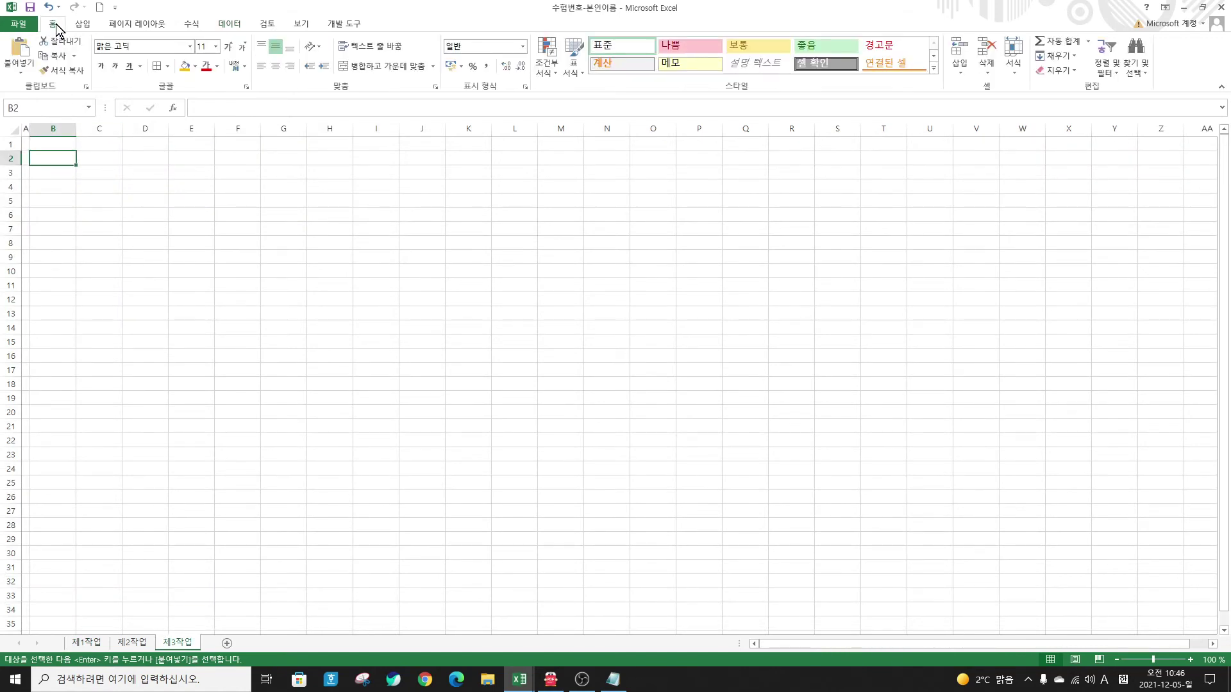
{"action": "left_click", "coordinate": [21, 71]}
{"action": "left_click", "coordinate": [40, 125]}
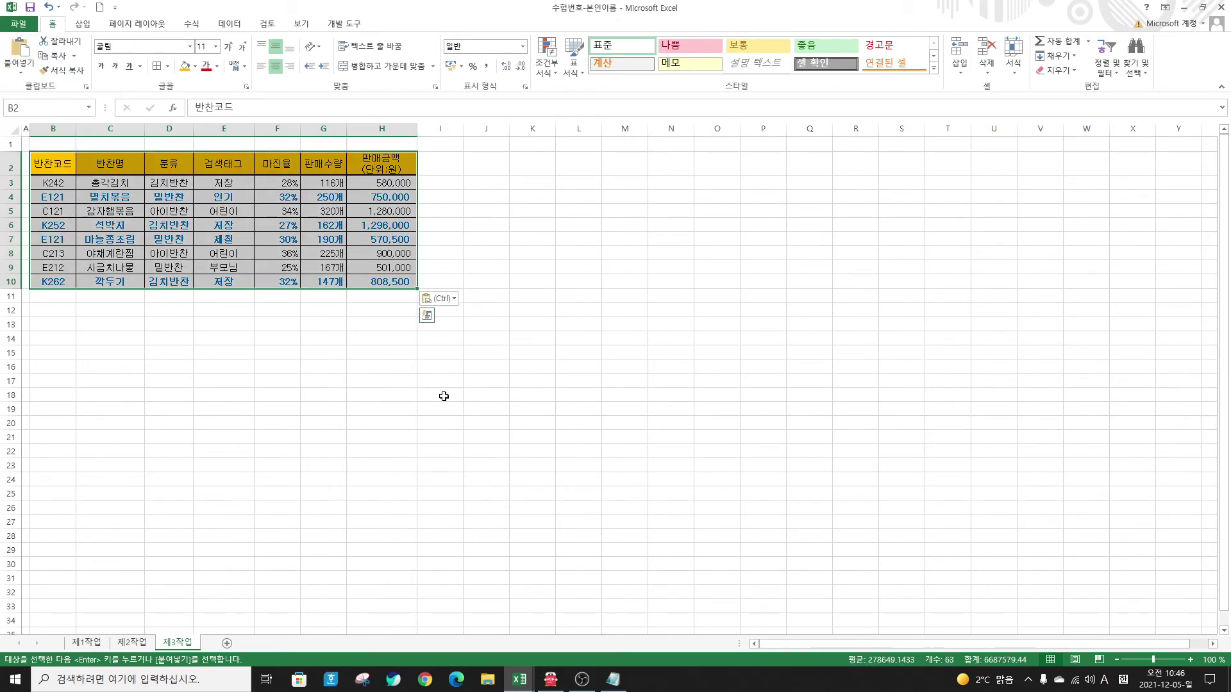
Step: Widen column D slightly and sort the 제3작업 table by 분류 in descending order
{"action": "left_click", "coordinate": [169, 162]}
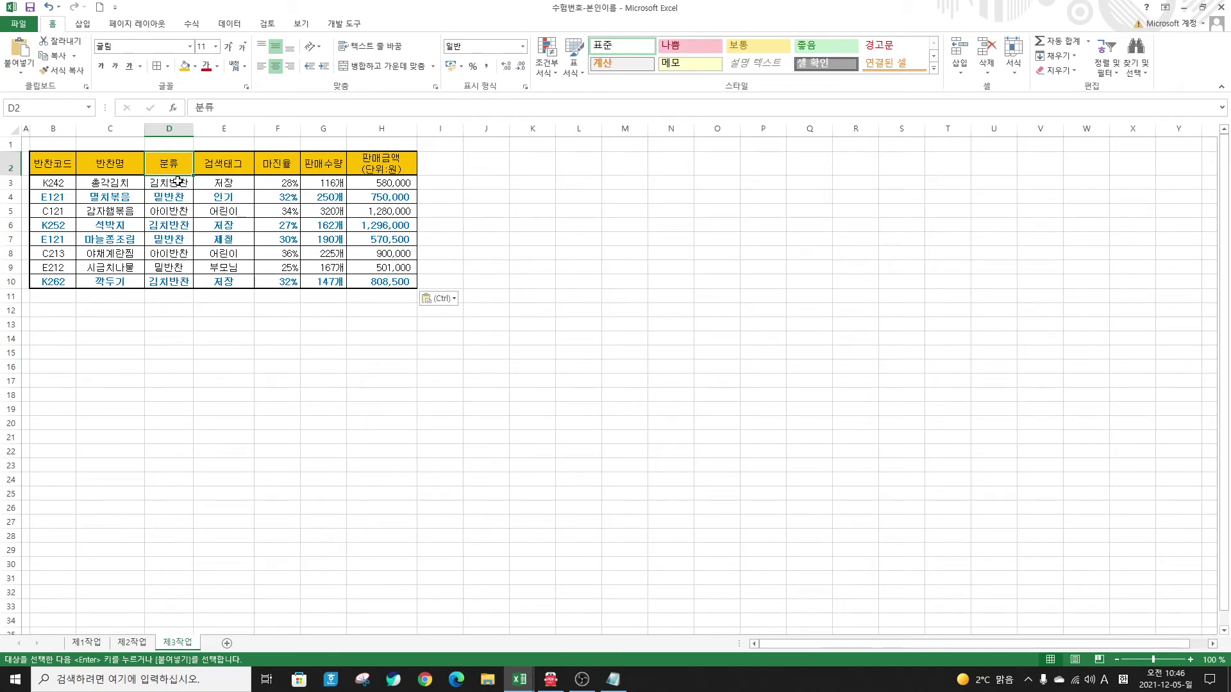
{"action": "left_click_drag", "start_coordinate": [193, 133], "coordinate": [204, 134]}
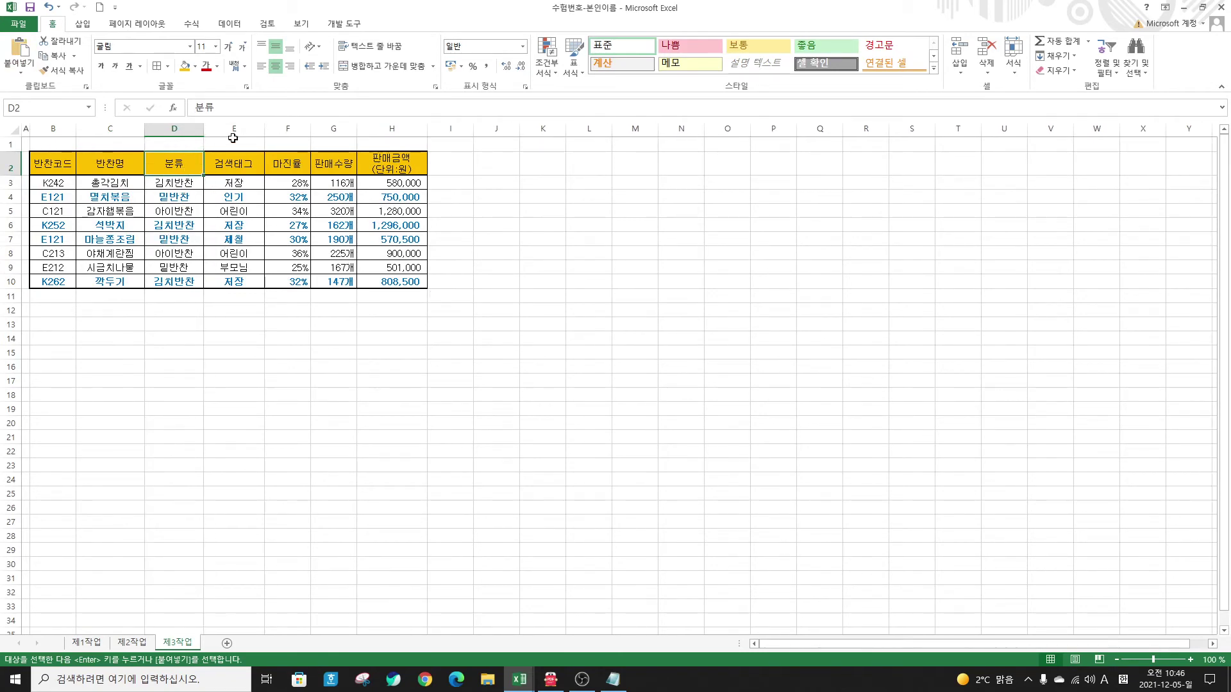
{"action": "left_click", "coordinate": [229, 23]}
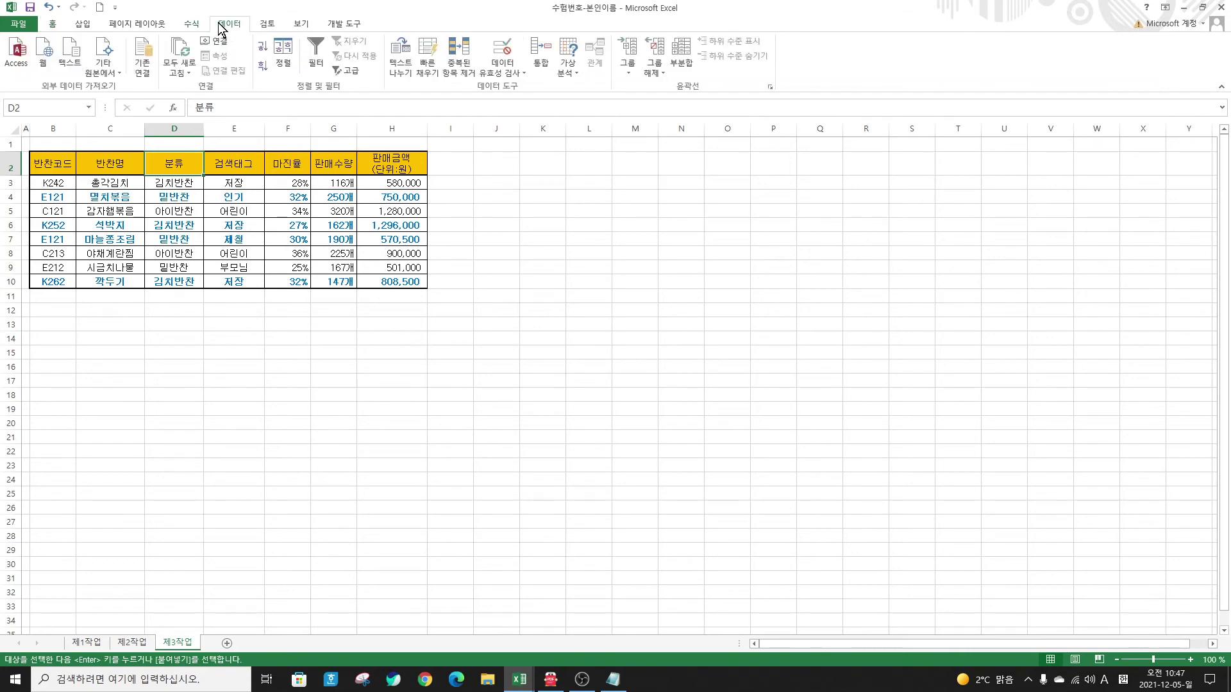
{"action": "left_click", "coordinate": [263, 48]}
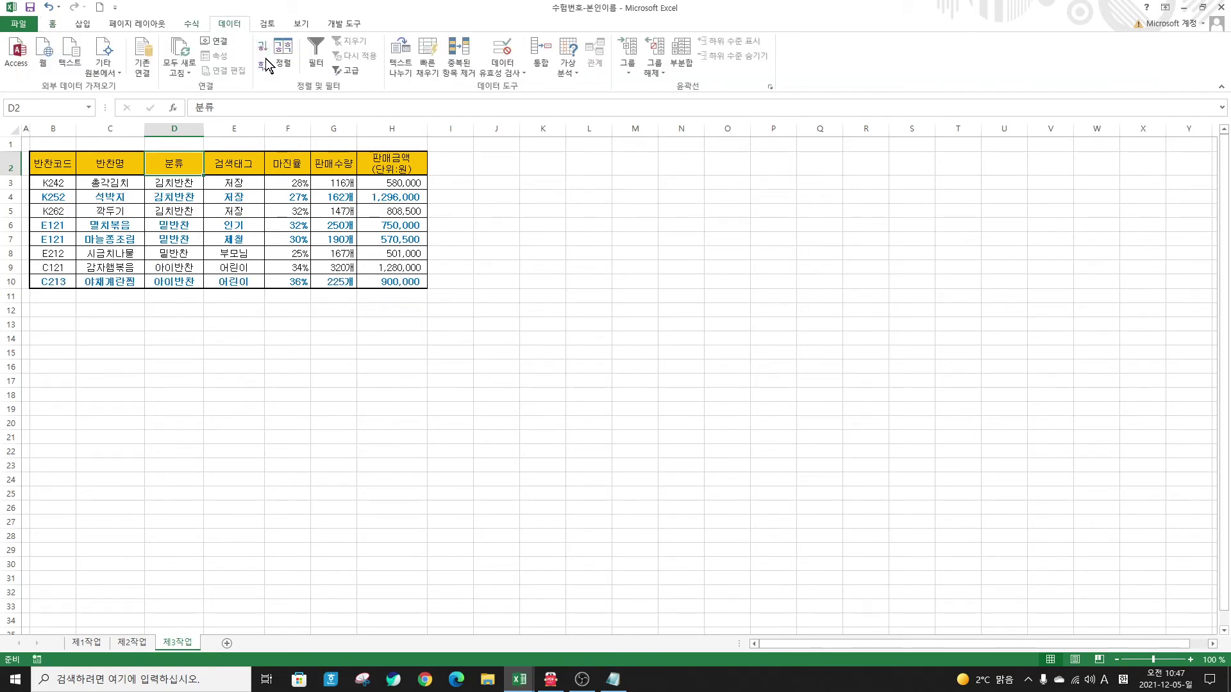
{"action": "left_click", "coordinate": [263, 65]}
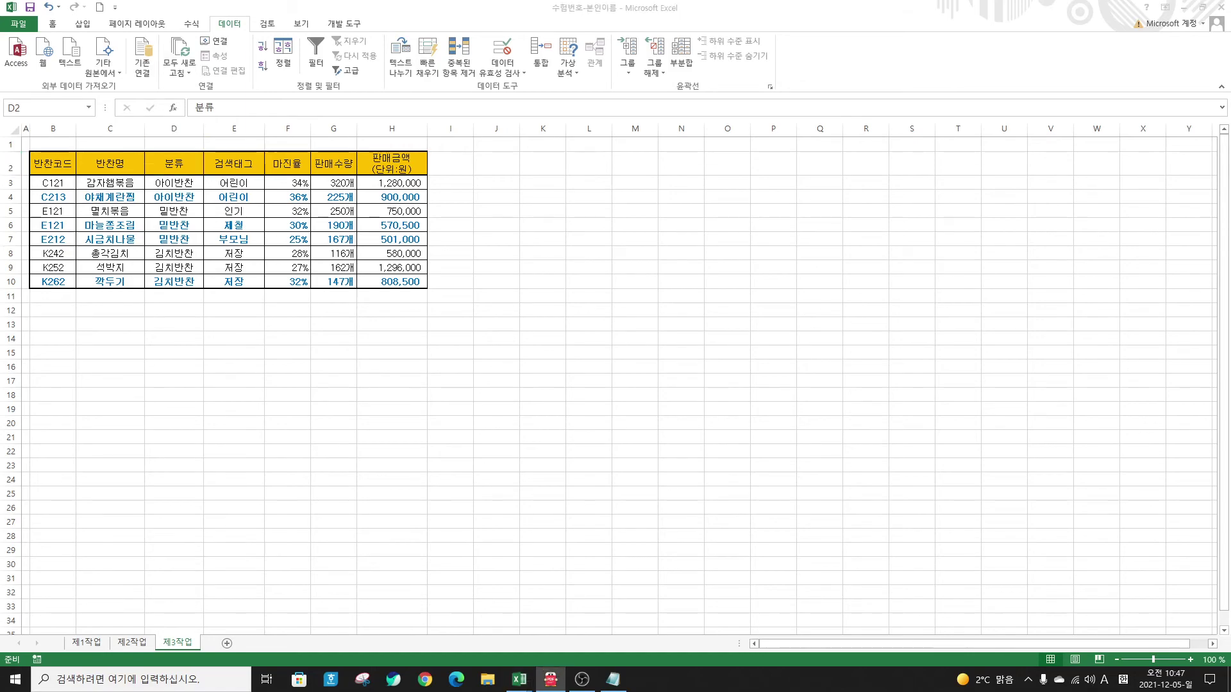
Step: Compare the sorted table with the 제3작업 sample output in the exam PDF, checking row order and conditional formatting
{"action": "left_click", "coordinate": [550, 678]}
{"action": "double_click", "coordinate": [545, 10]}
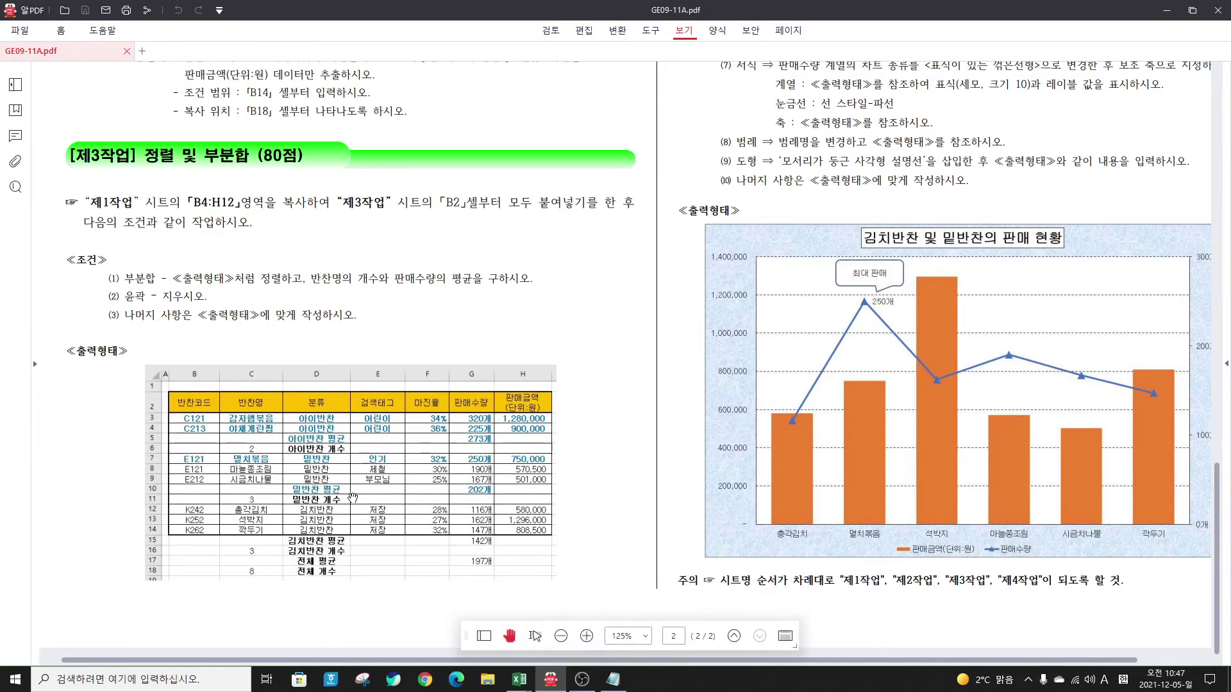
{"action": "left_click_drag", "start_coordinate": [413, 18], "coordinate": [737, 57]}
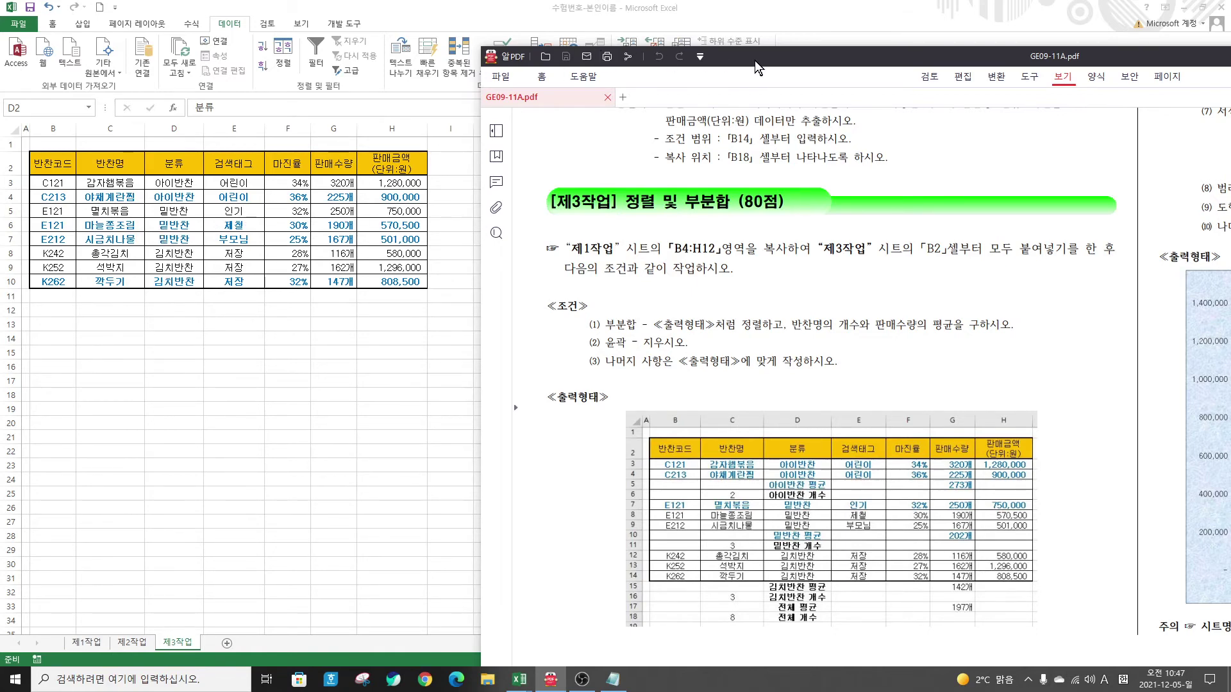
{"action": "left_click", "coordinate": [753, 14]}
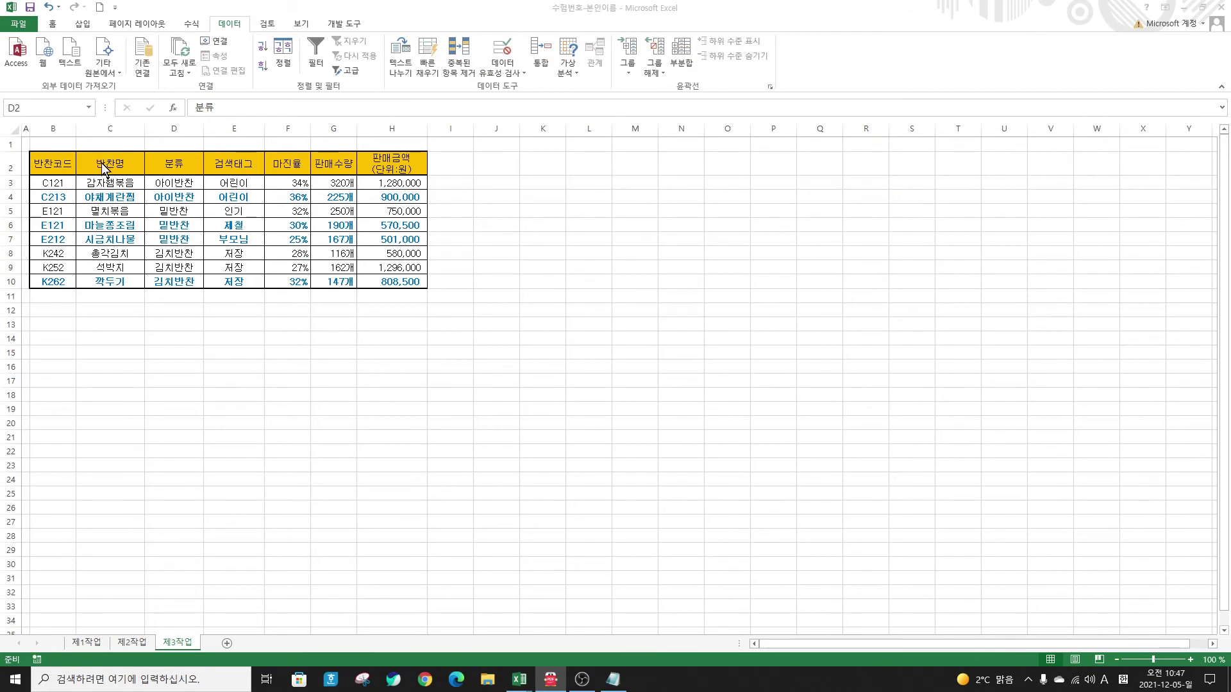
Step: Recopy B4:H12 from the 제1작업 sheet and paste it at B2 of 제3작업 with source column widths and merged conditional formatting
{"action": "left_click", "coordinate": [59, 161]}
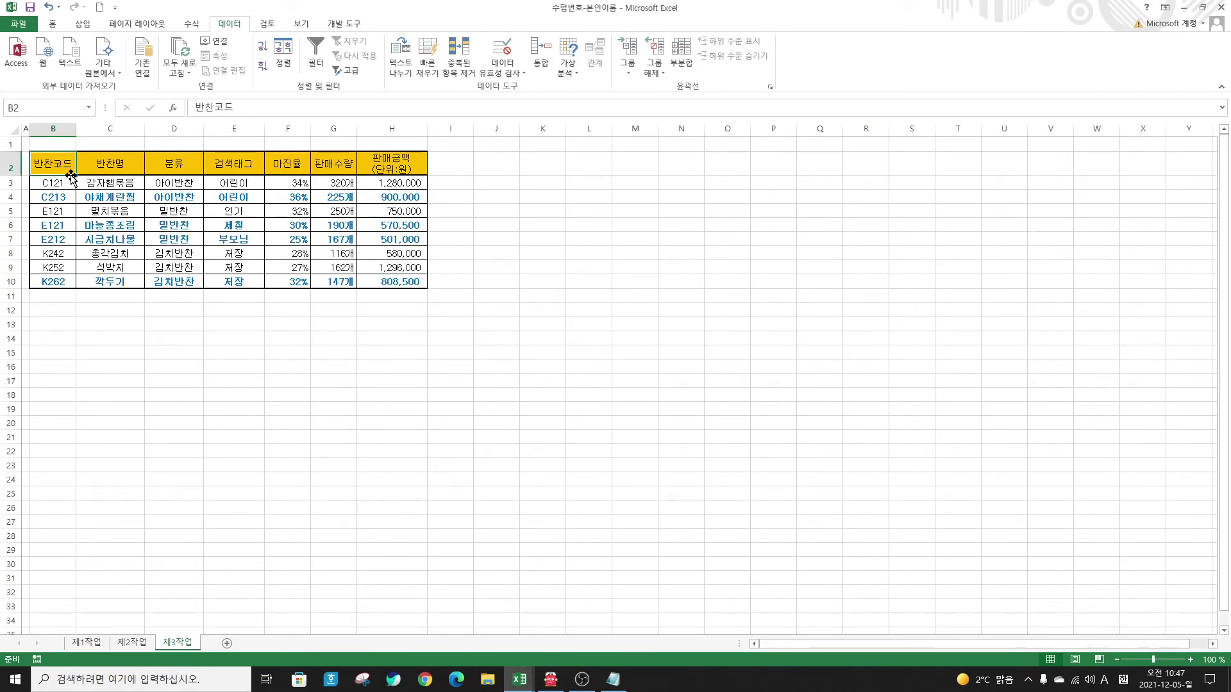
{"action": "left_click", "coordinate": [53, 24]}
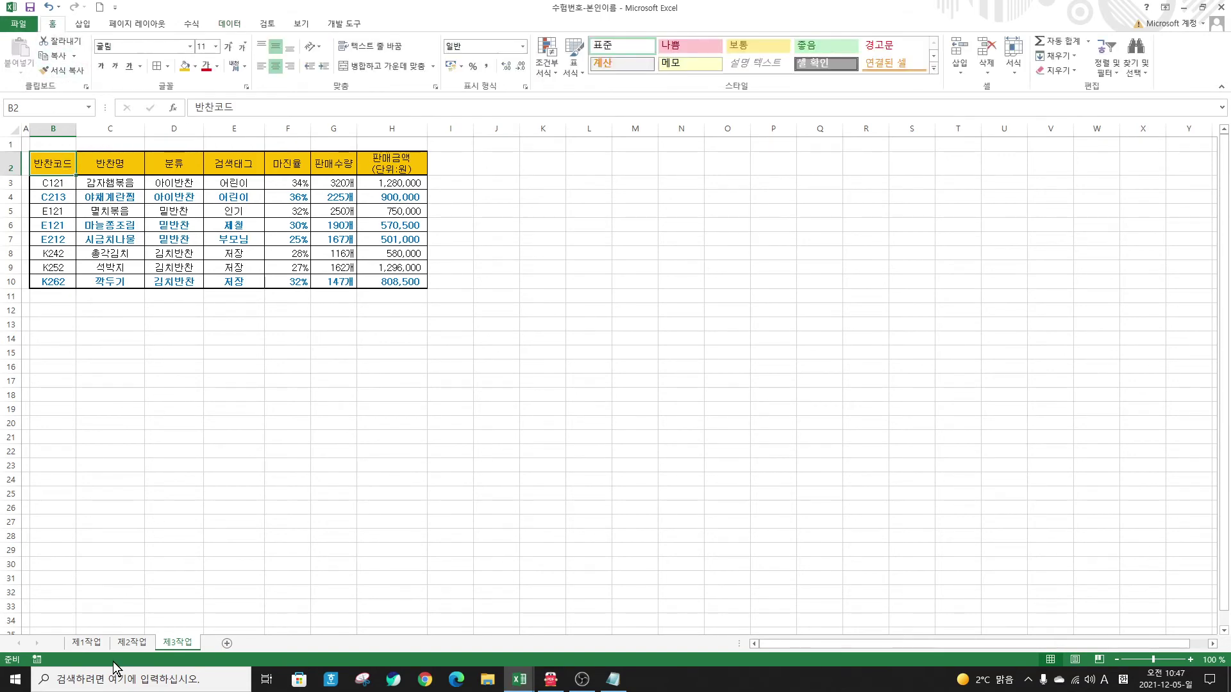
{"action": "left_click", "coordinate": [87, 642]}
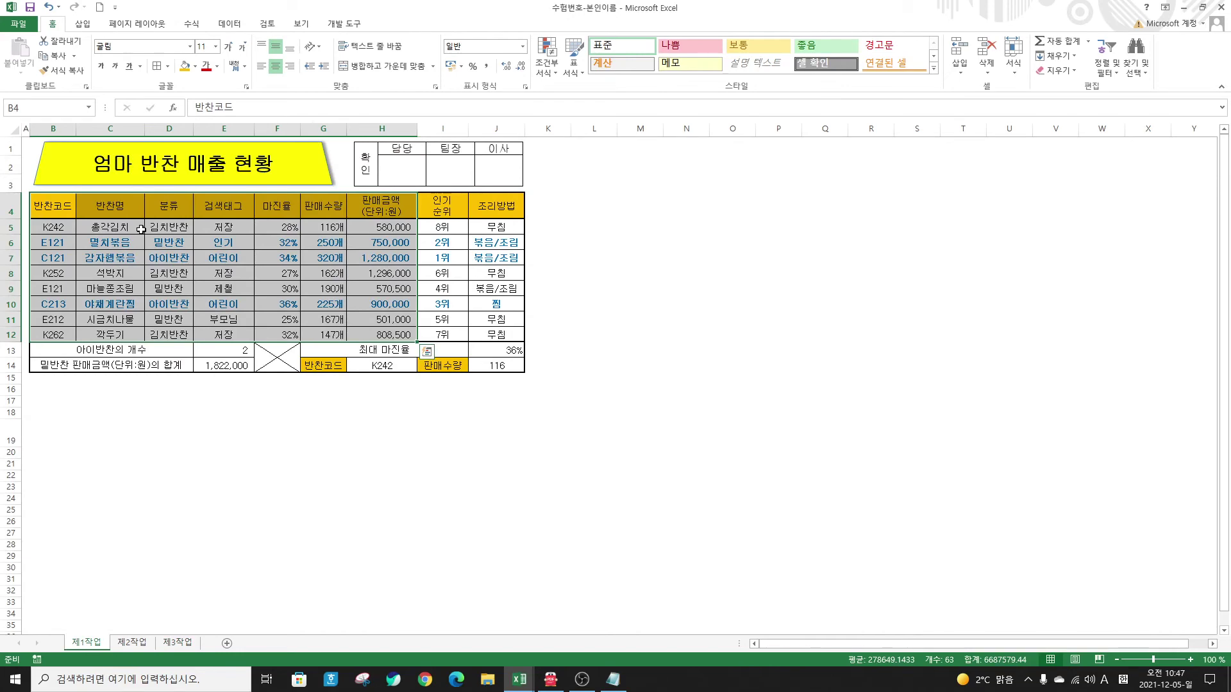
{"action": "key", "text": "ctrl+c"}
{"action": "left_click", "coordinate": [177, 642]}
{"action": "left_click", "coordinate": [53, 168]}
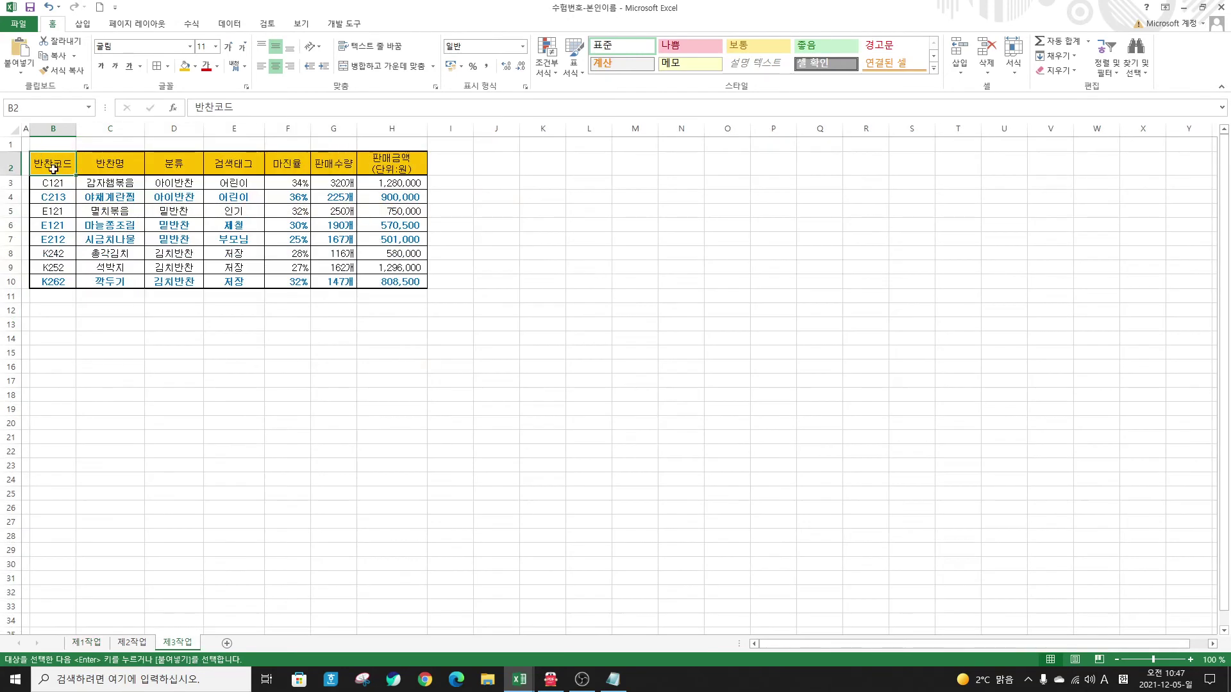
{"action": "left_click", "coordinate": [20, 71]}
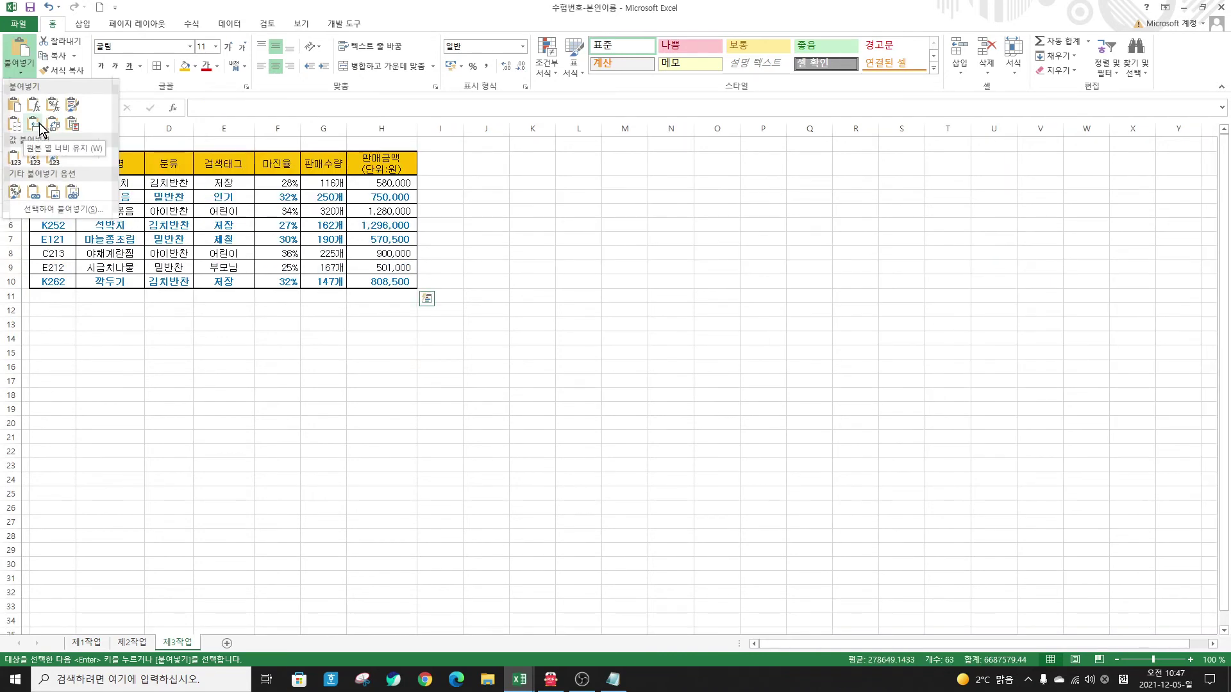
{"action": "left_click", "coordinate": [39, 123]}
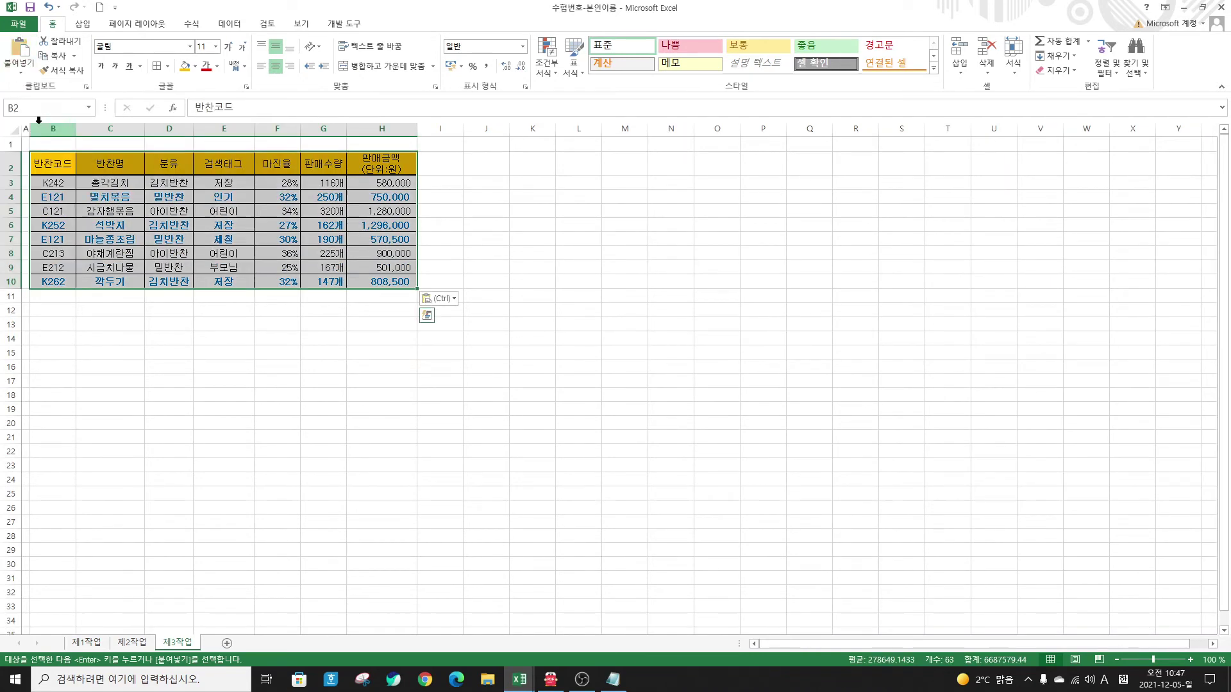
{"action": "left_click", "coordinate": [20, 71]}
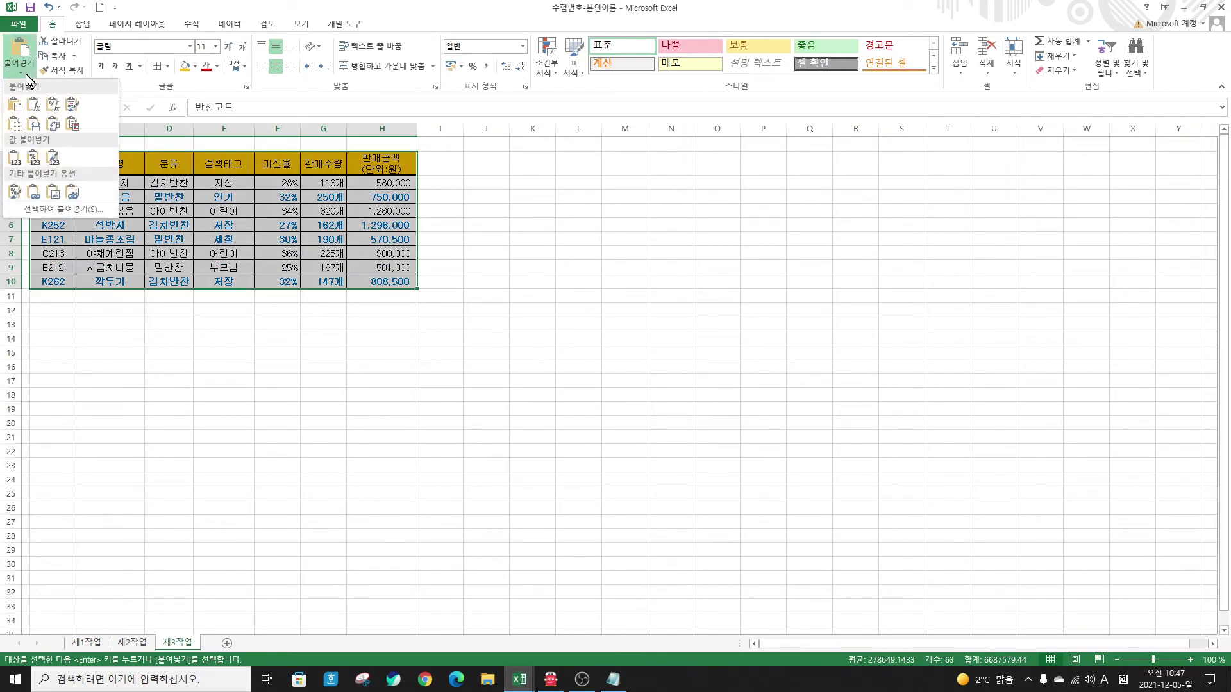
{"action": "left_click", "coordinate": [73, 126]}
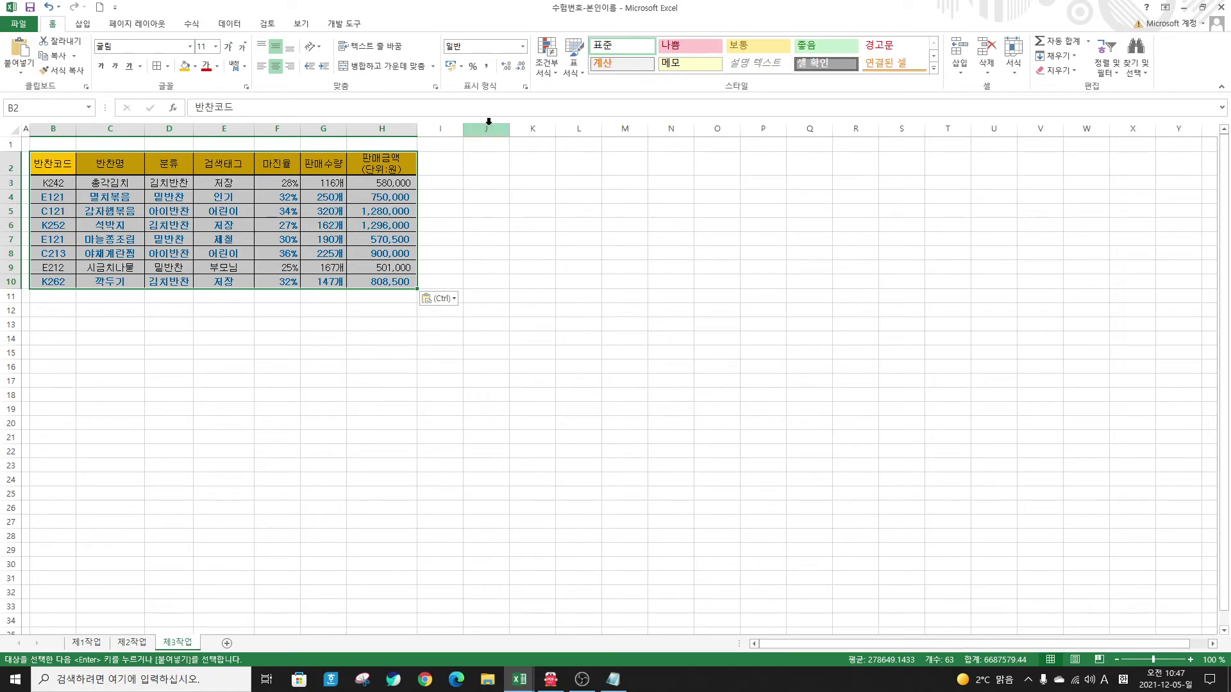
Step: Delete the conditional formatting rule that refers to the 제1작업 sheet, keeping the =$G3>=200 rule on the pasted table
{"action": "left_click", "coordinate": [548, 69]}
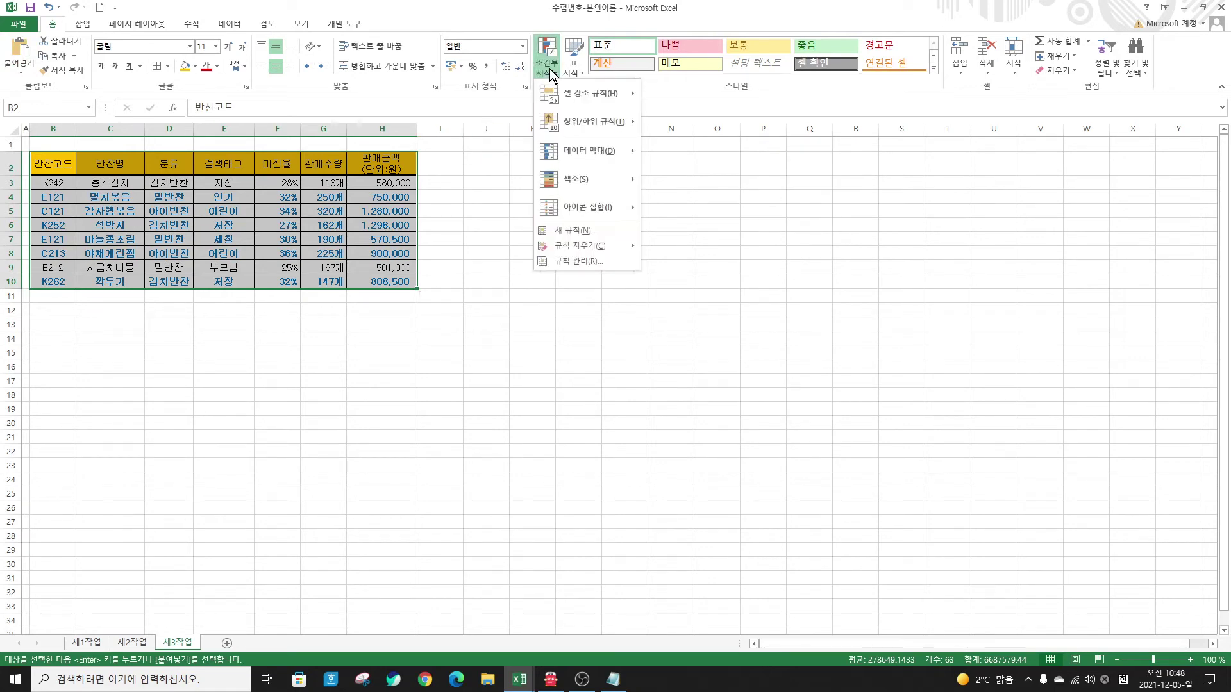
{"action": "left_click", "coordinate": [583, 264]}
{"action": "left_click_drag", "start_coordinate": [579, 260], "coordinate": [441, 129]}
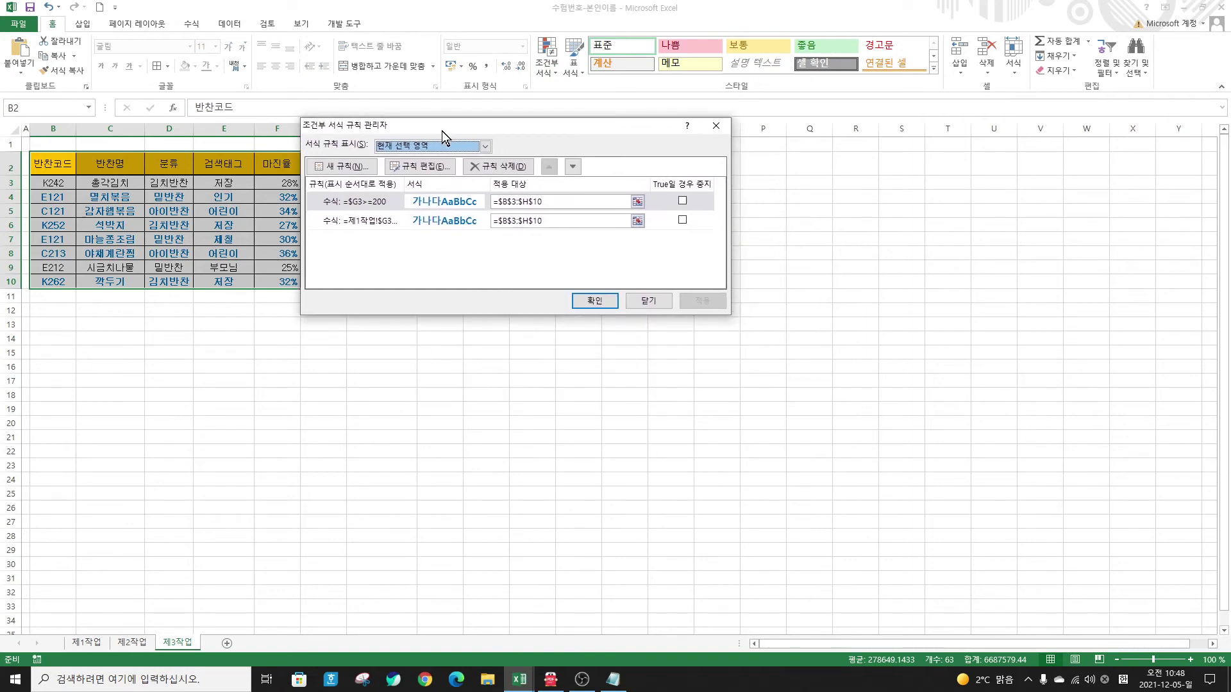
{"action": "left_click", "coordinate": [319, 219]}
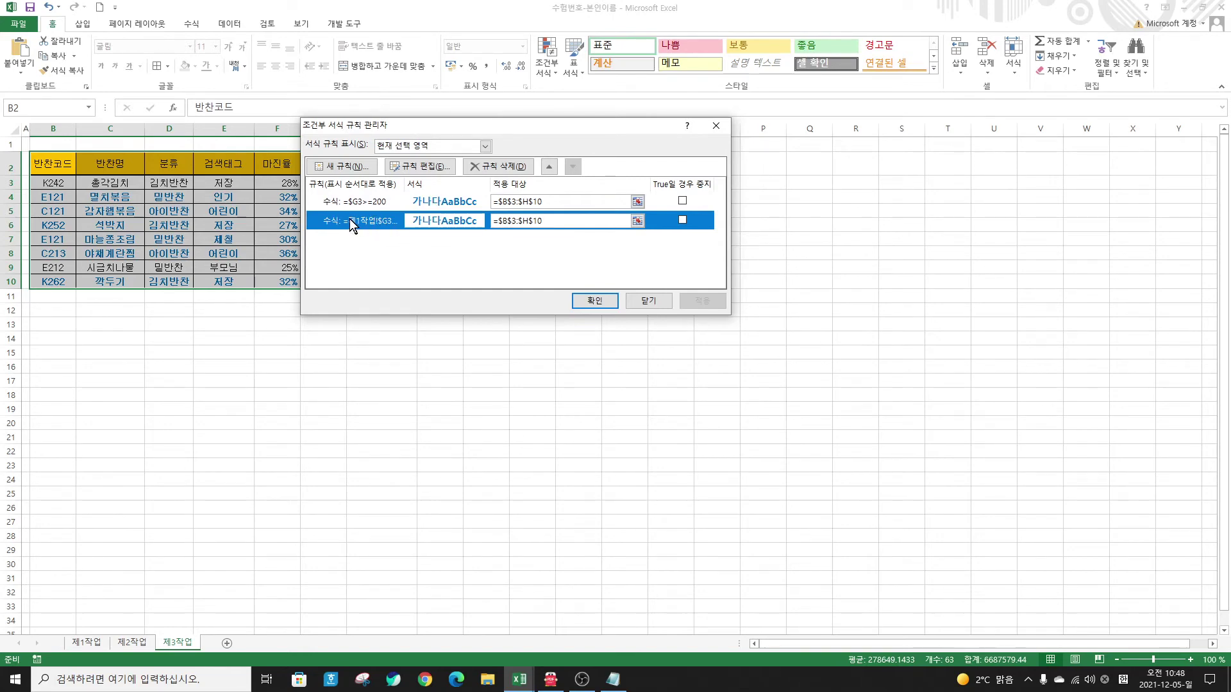
{"action": "left_click", "coordinate": [497, 168]}
{"action": "left_click", "coordinate": [596, 301]}
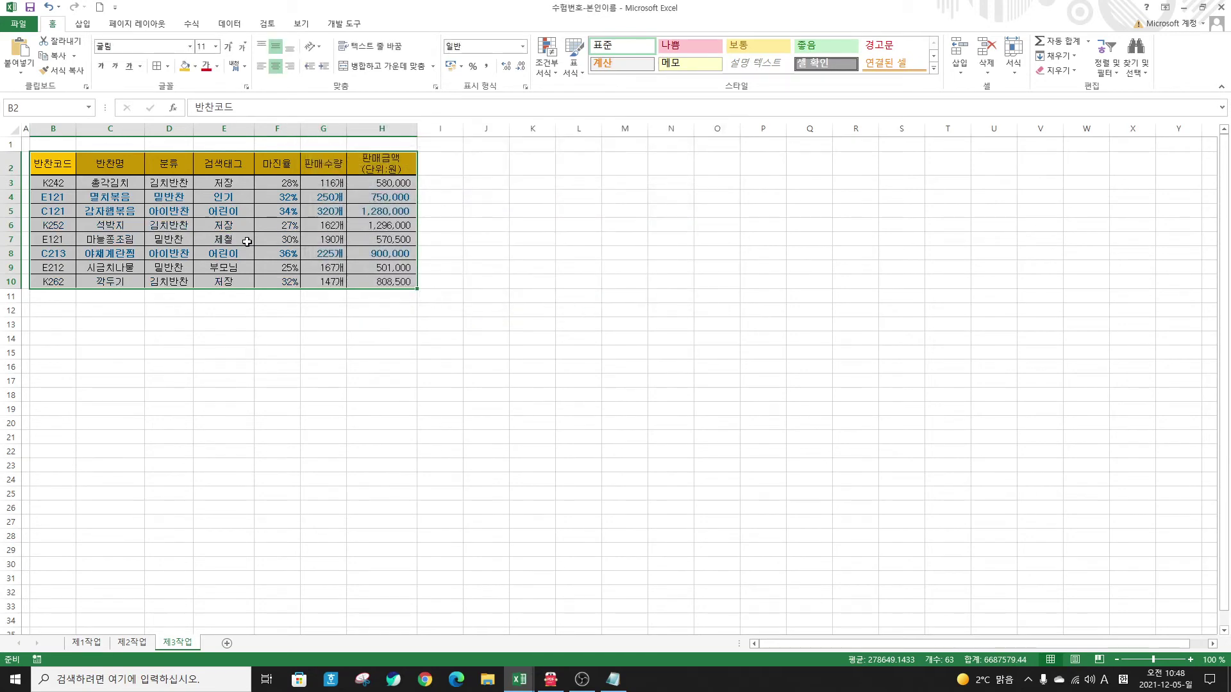
Step: Sort the table by 분류 in descending order and check the subtotal requirements in the exam PDF
{"action": "left_click", "coordinate": [165, 171]}
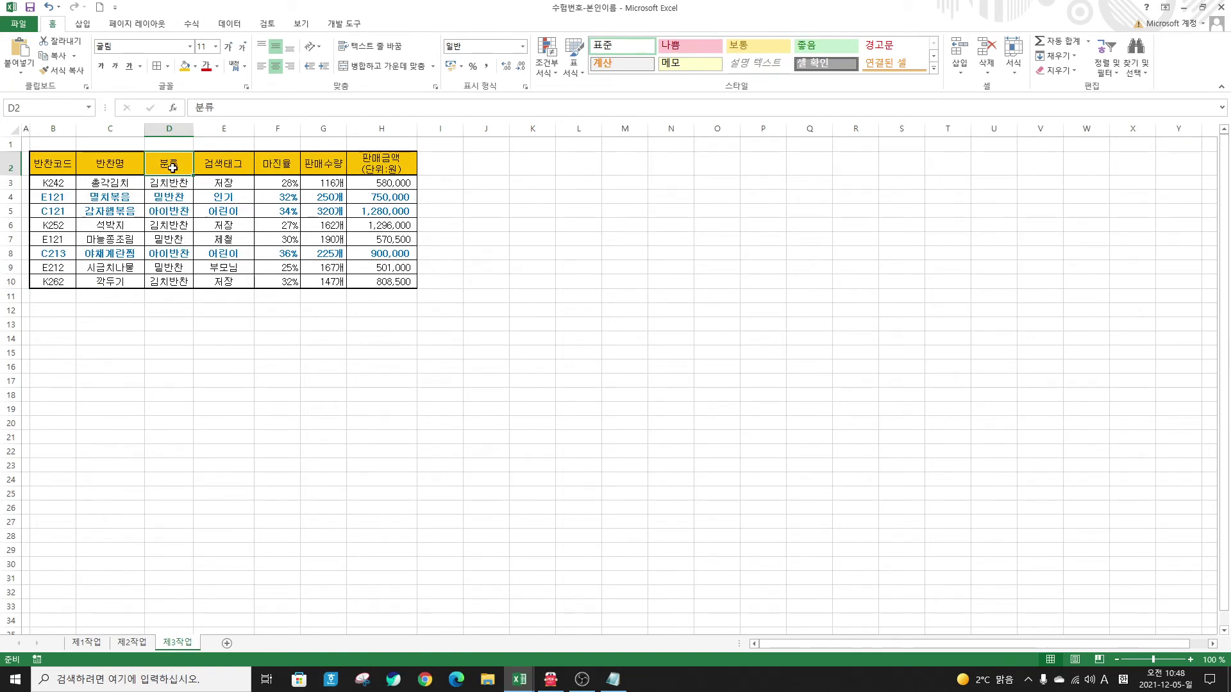
{"action": "left_click", "coordinate": [229, 24]}
{"action": "left_click", "coordinate": [263, 65]}
{"action": "key", "text": "alt+Tab"}
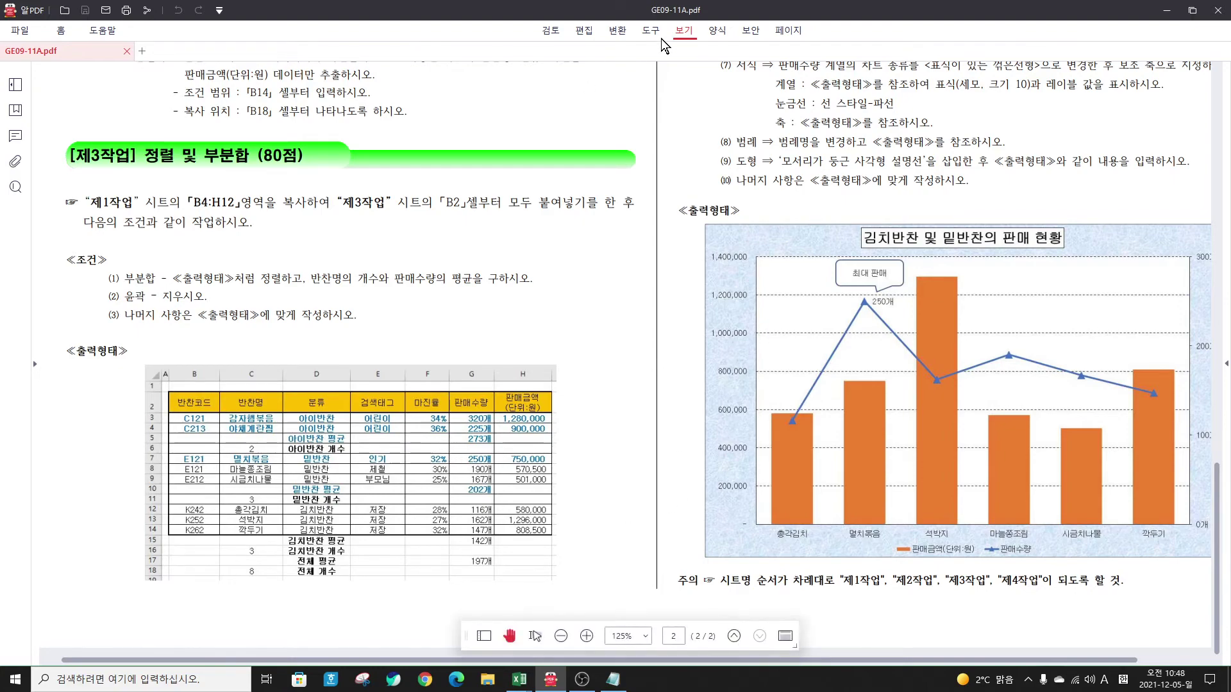
{"action": "key", "text": "alt+Tab"}
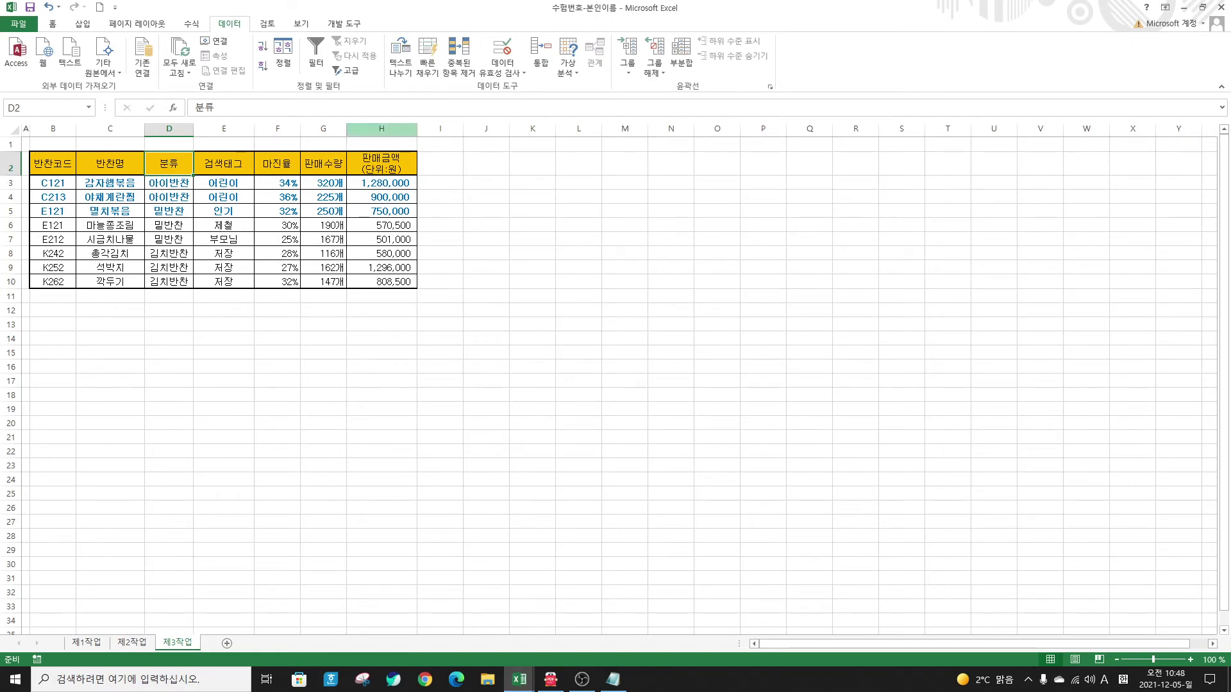
Step: Add a subtotal grouped by 분류 that uses 개수 on 반찬명 only, and autofit column D
{"action": "left_click", "coordinate": [680, 55]}
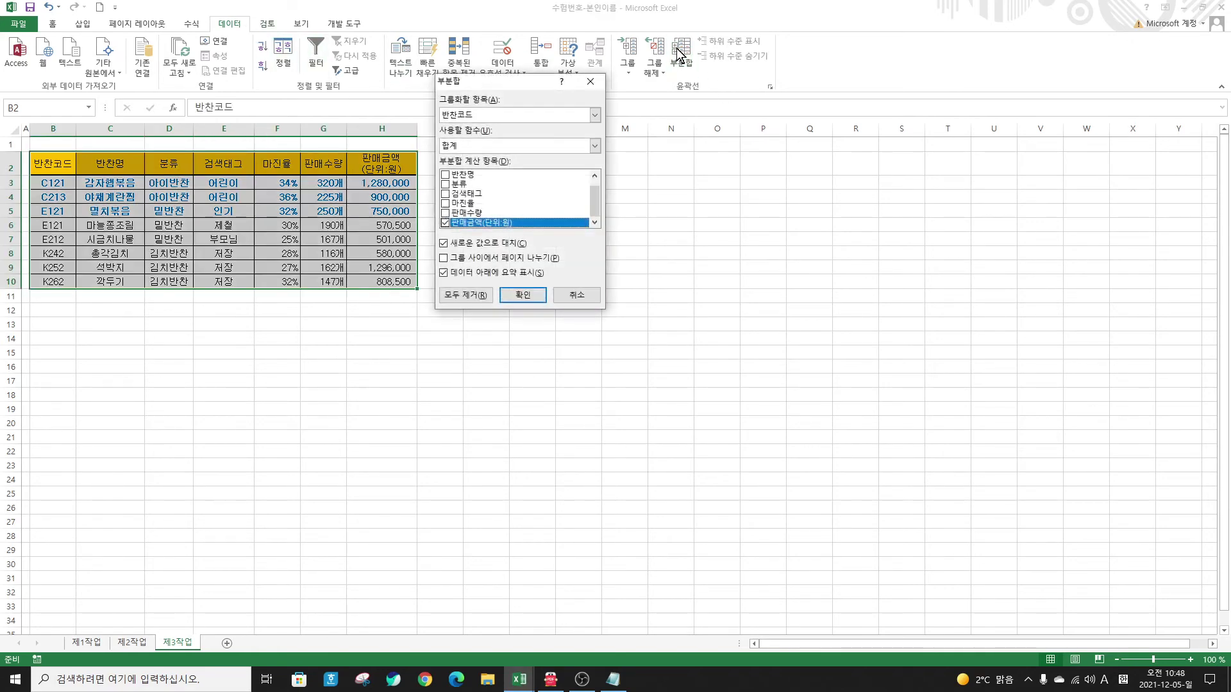
{"action": "left_click", "coordinate": [478, 114]}
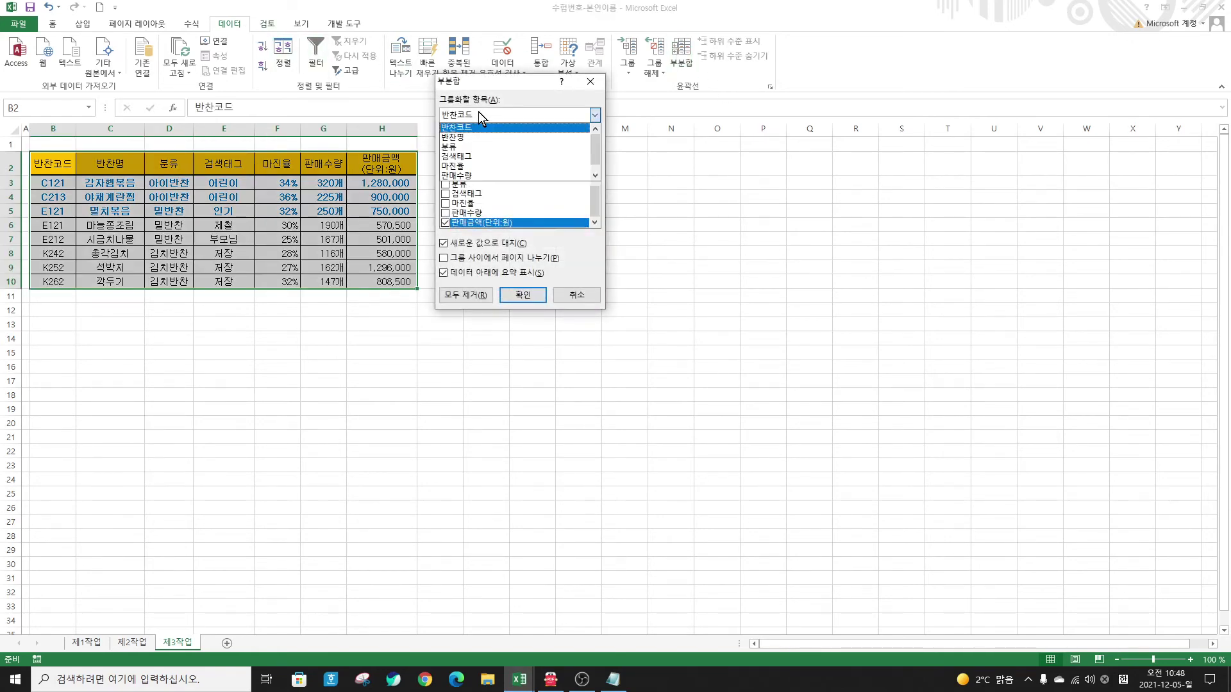
{"action": "left_click", "coordinate": [467, 147]}
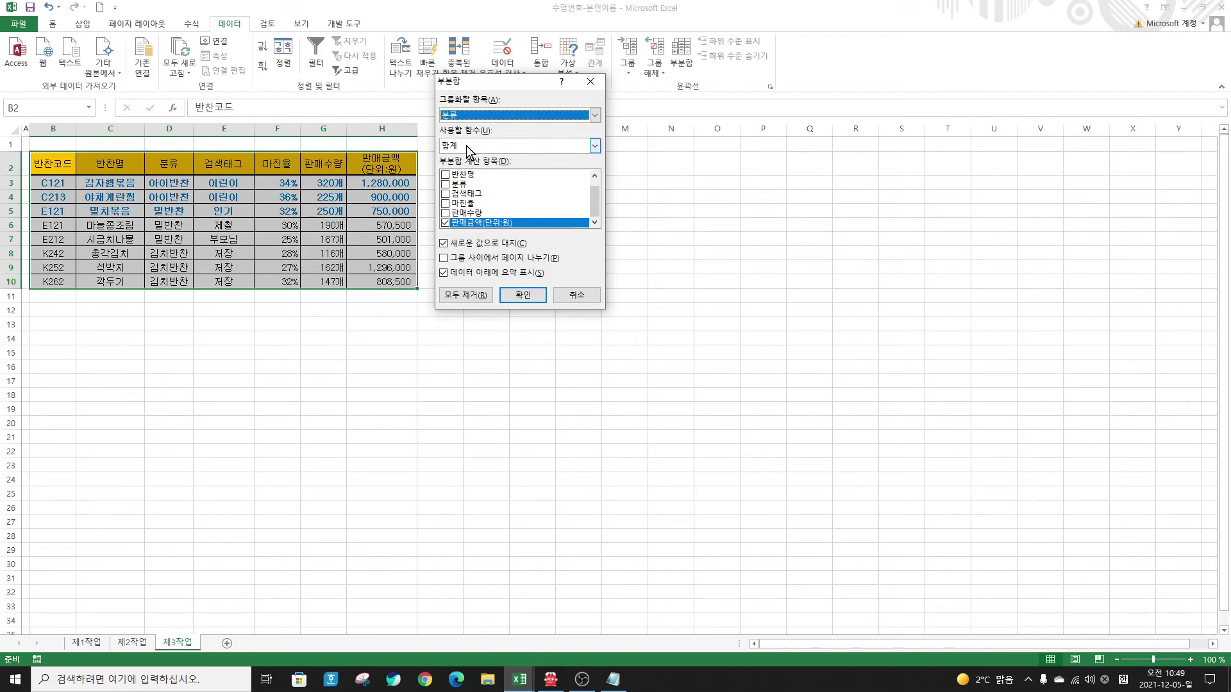
{"action": "left_click", "coordinate": [467, 145]}
{"action": "left_click", "coordinate": [464, 160]}
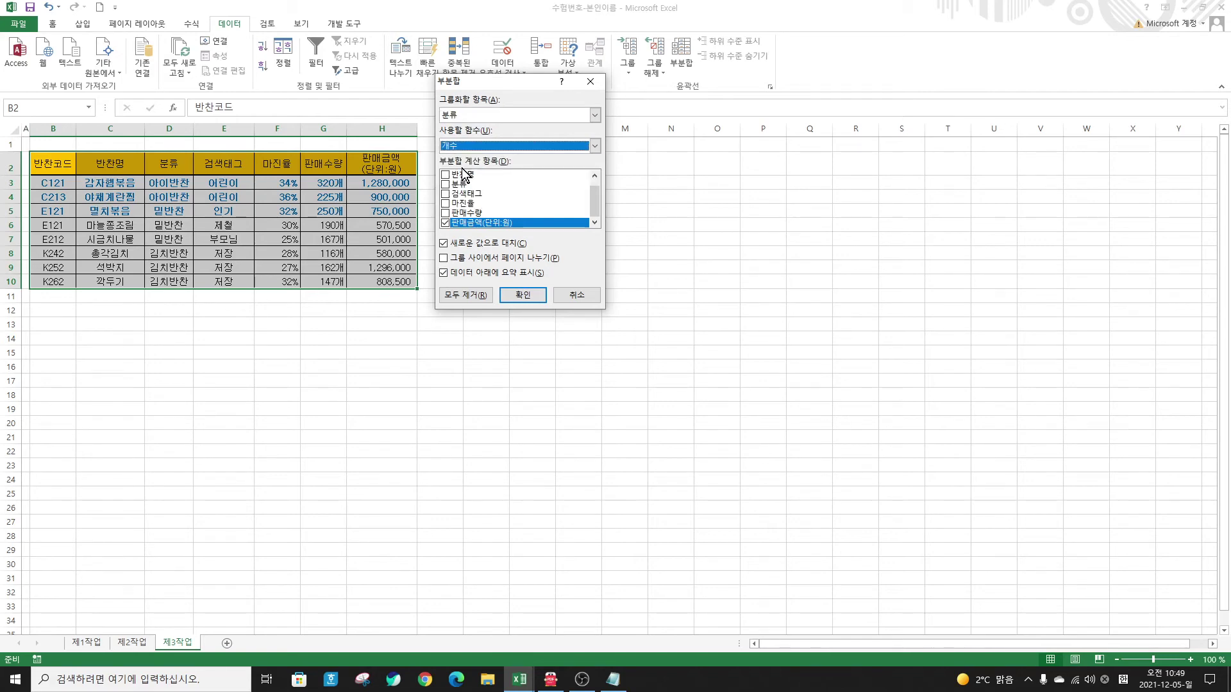
{"action": "left_click", "coordinate": [445, 175]}
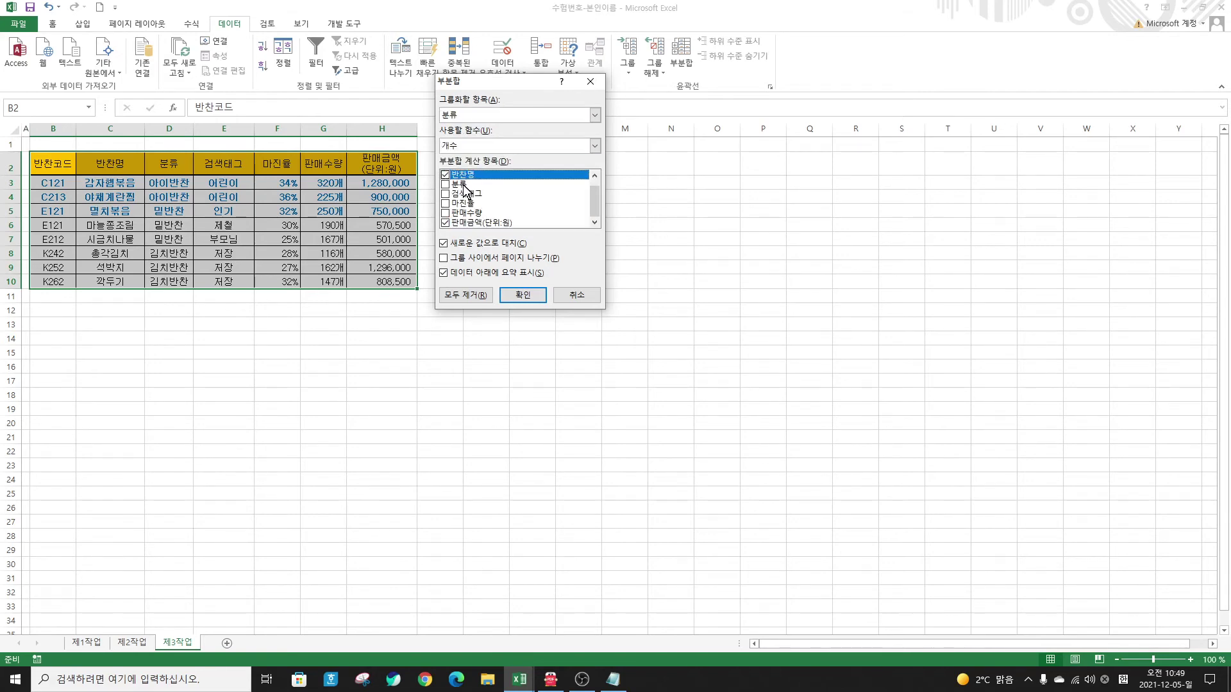
{"action": "left_click", "coordinate": [444, 224]}
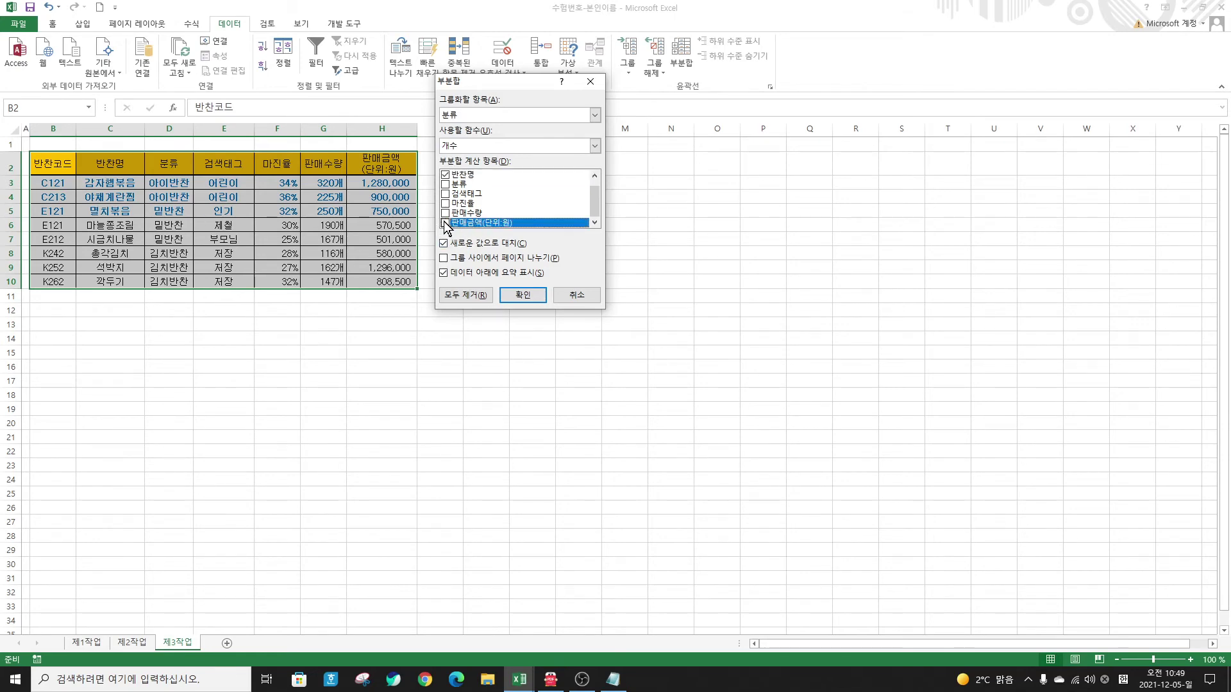
{"action": "left_click", "coordinate": [533, 299]}
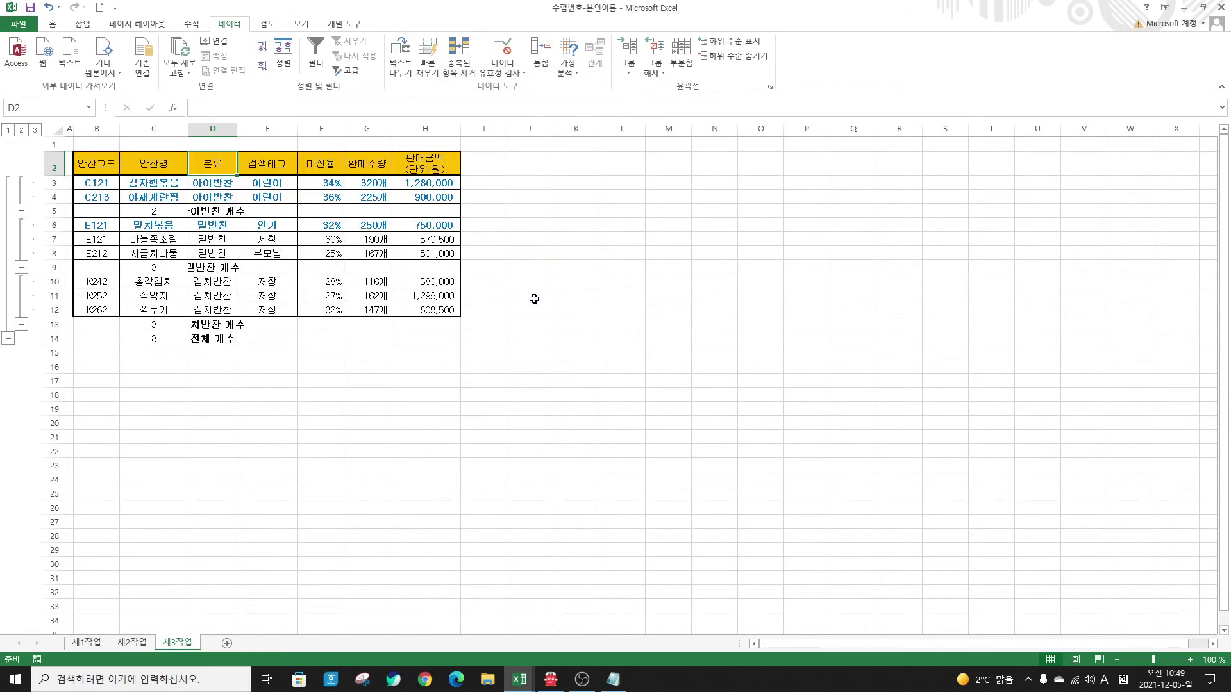
{"action": "double_click", "coordinate": [236, 129]}
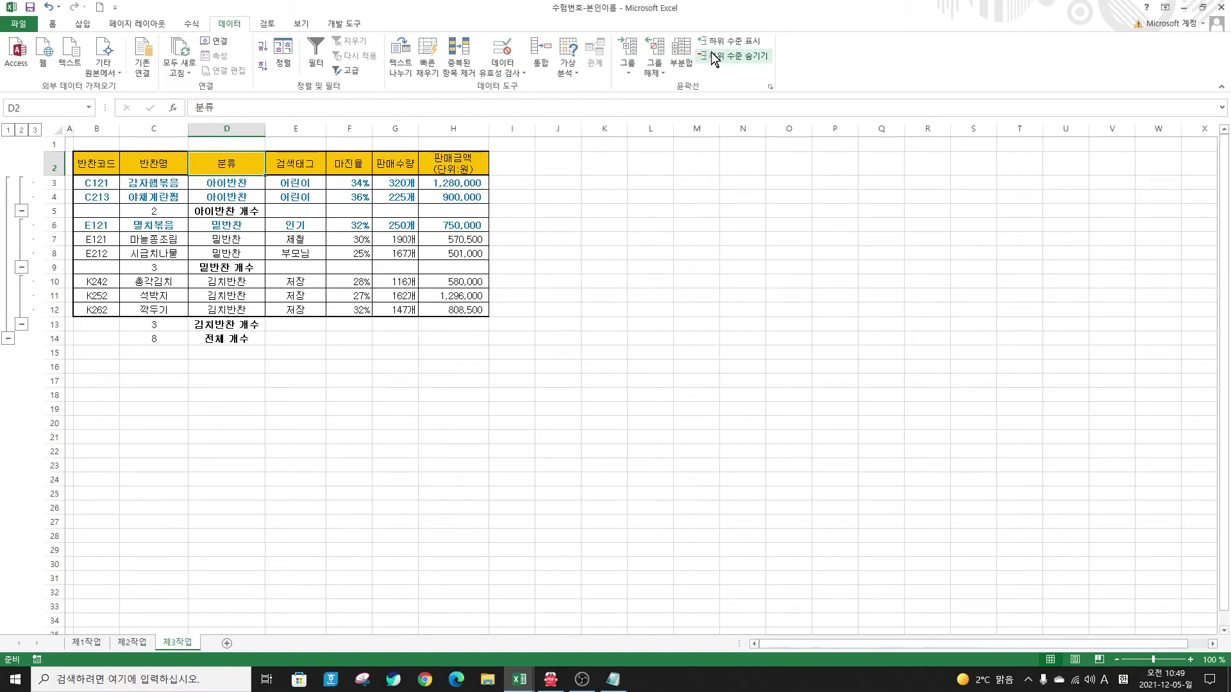
Step: Add a second subtotal grouped by 분류 that uses 평균 on 판매수량 only, without replacing the existing count subtotals
{"action": "left_click", "coordinate": [680, 58]}
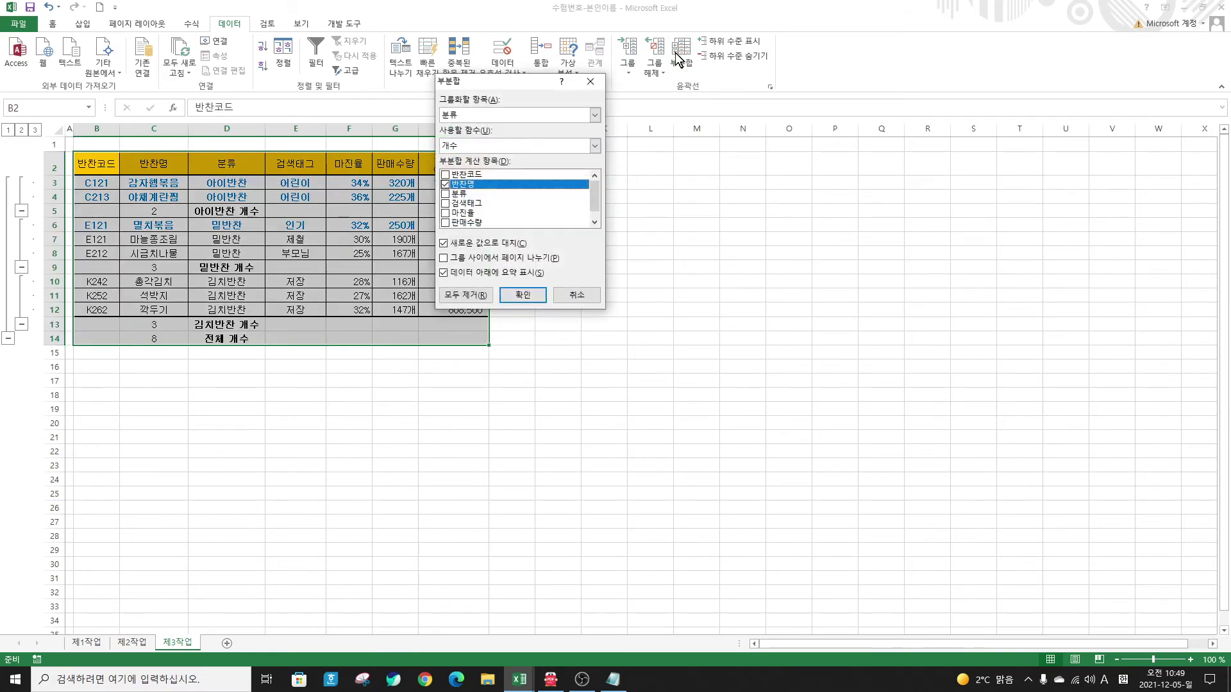
{"action": "left_click", "coordinate": [471, 143]}
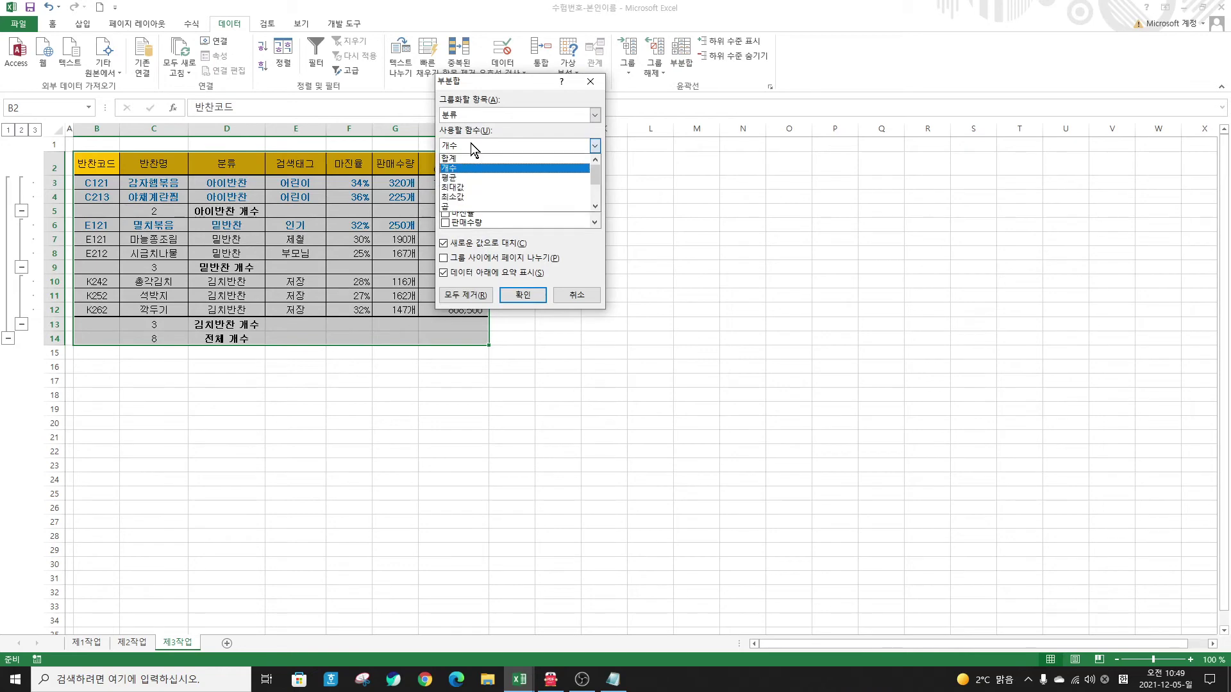
{"action": "left_click", "coordinate": [462, 176]}
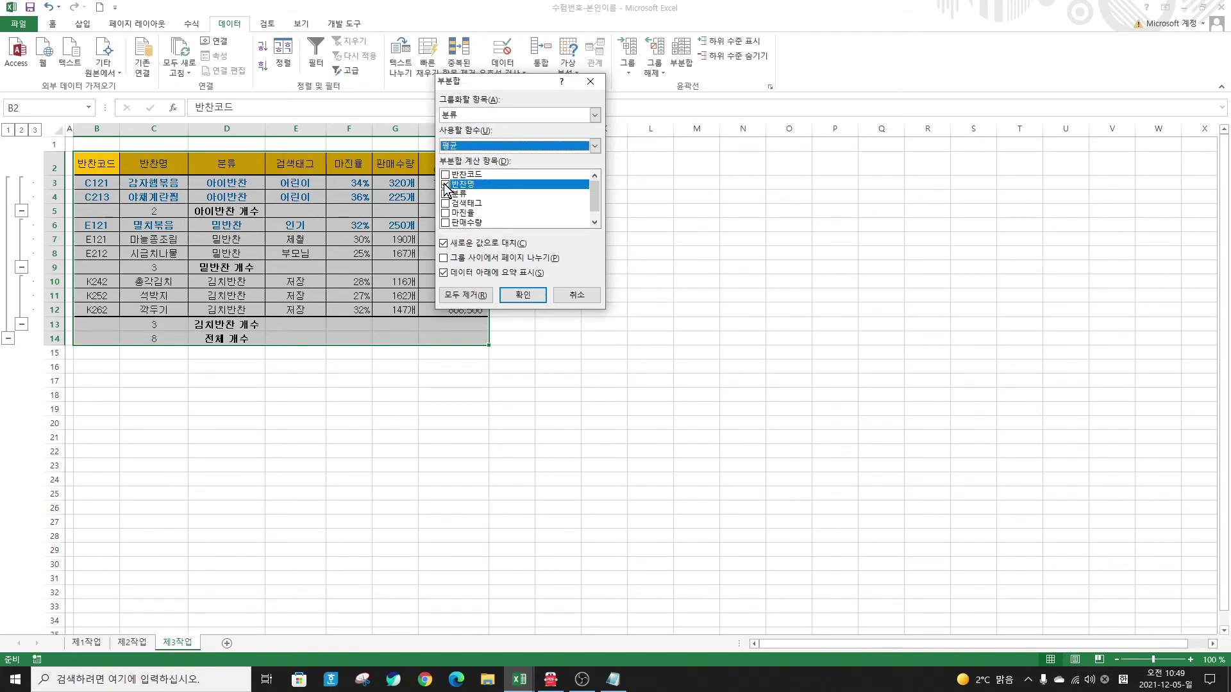
{"action": "left_click", "coordinate": [445, 185]}
{"action": "left_click", "coordinate": [445, 222]}
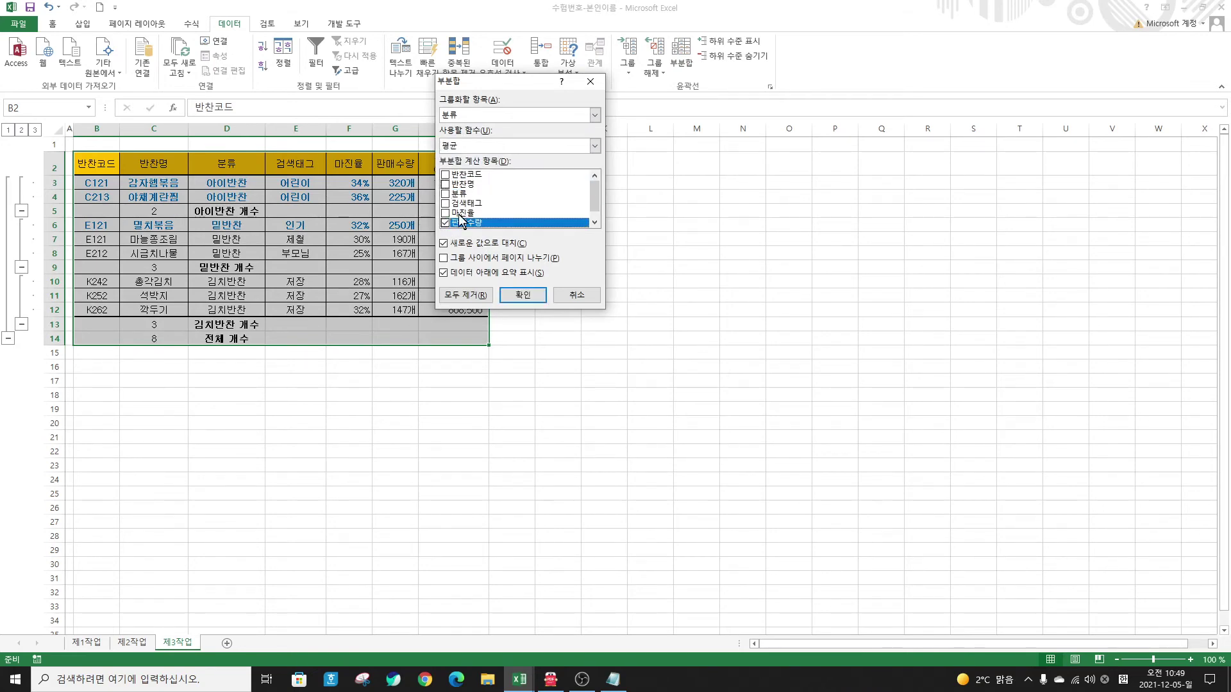
{"action": "left_click", "coordinate": [444, 243]}
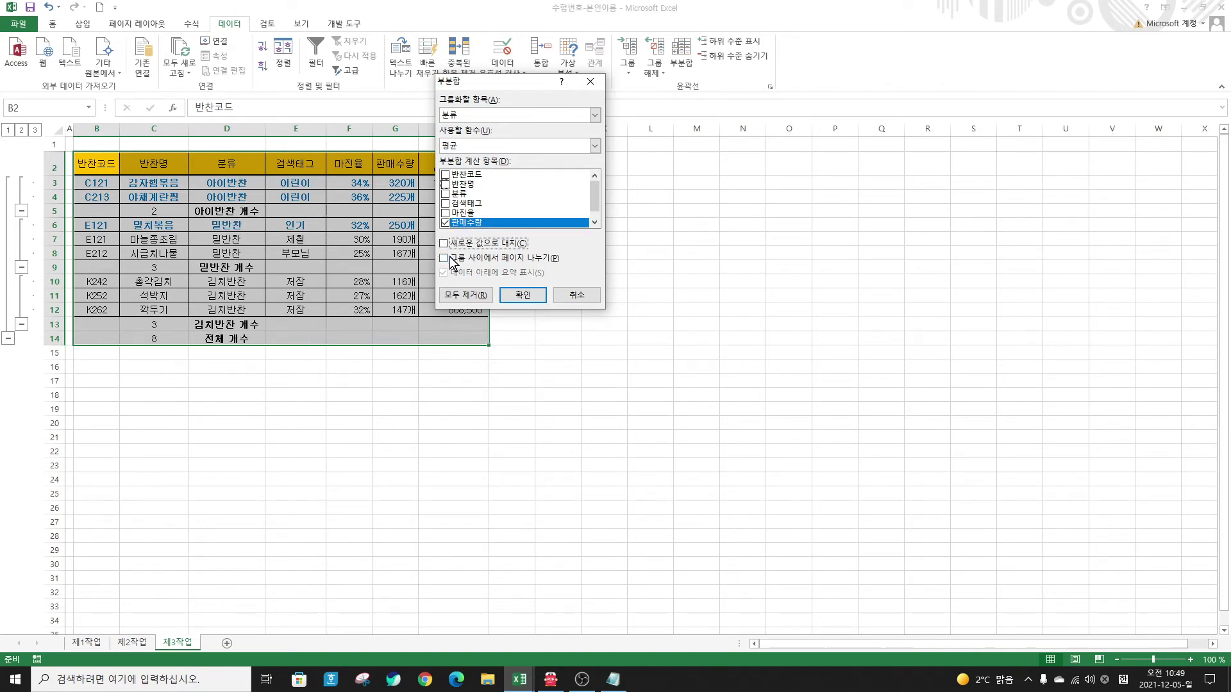
{"action": "left_click", "coordinate": [524, 296]}
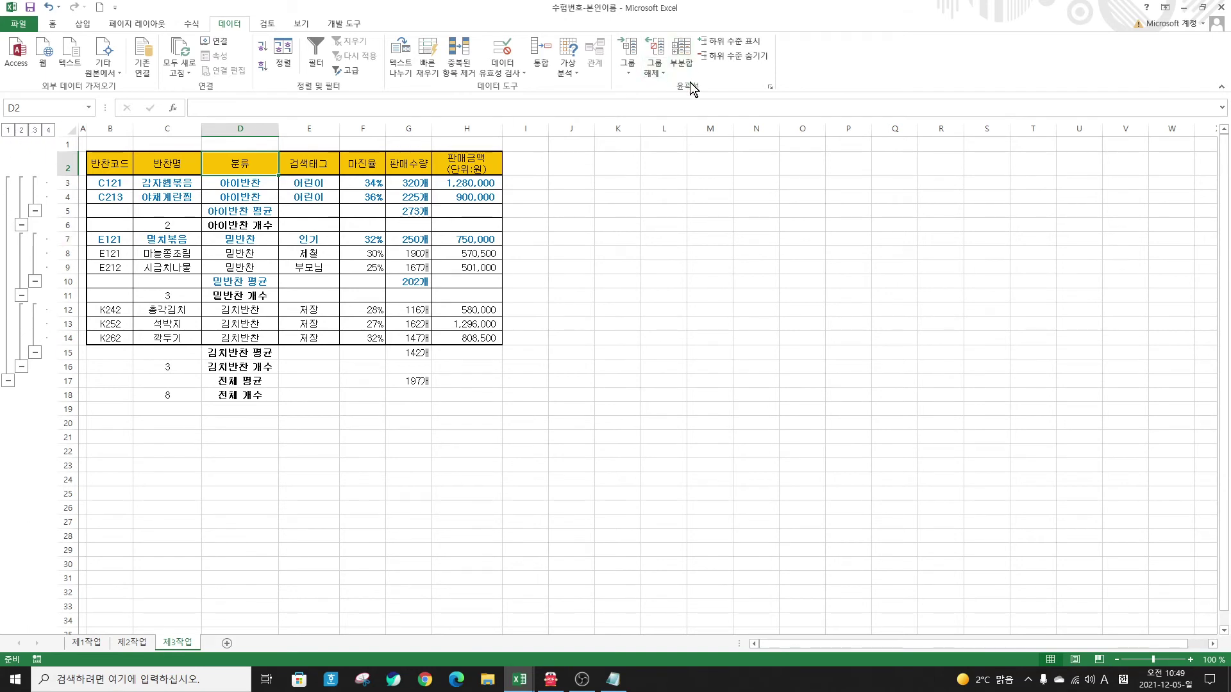
Step: Clear the outline from the subtotaled table on 제3작업 and compare the table with the expected output in the exam PDF
{"action": "left_click", "coordinate": [663, 72]}
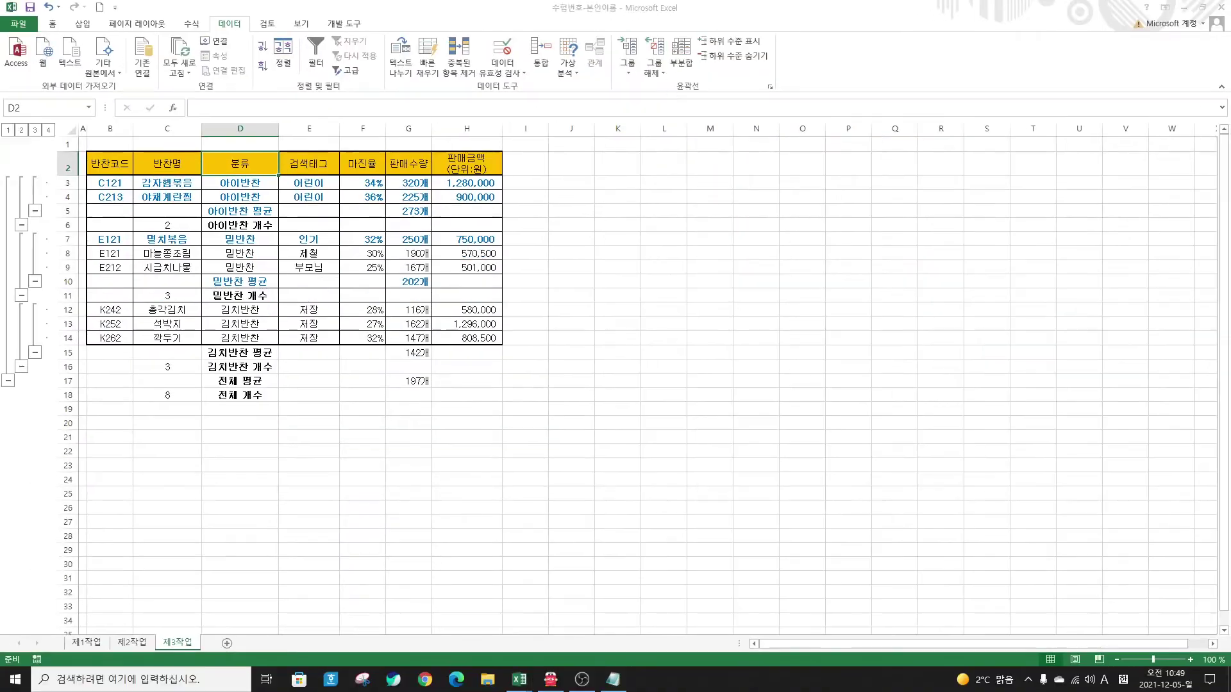
{"action": "left_click", "coordinate": [654, 72]}
{"action": "left_click", "coordinate": [670, 104]}
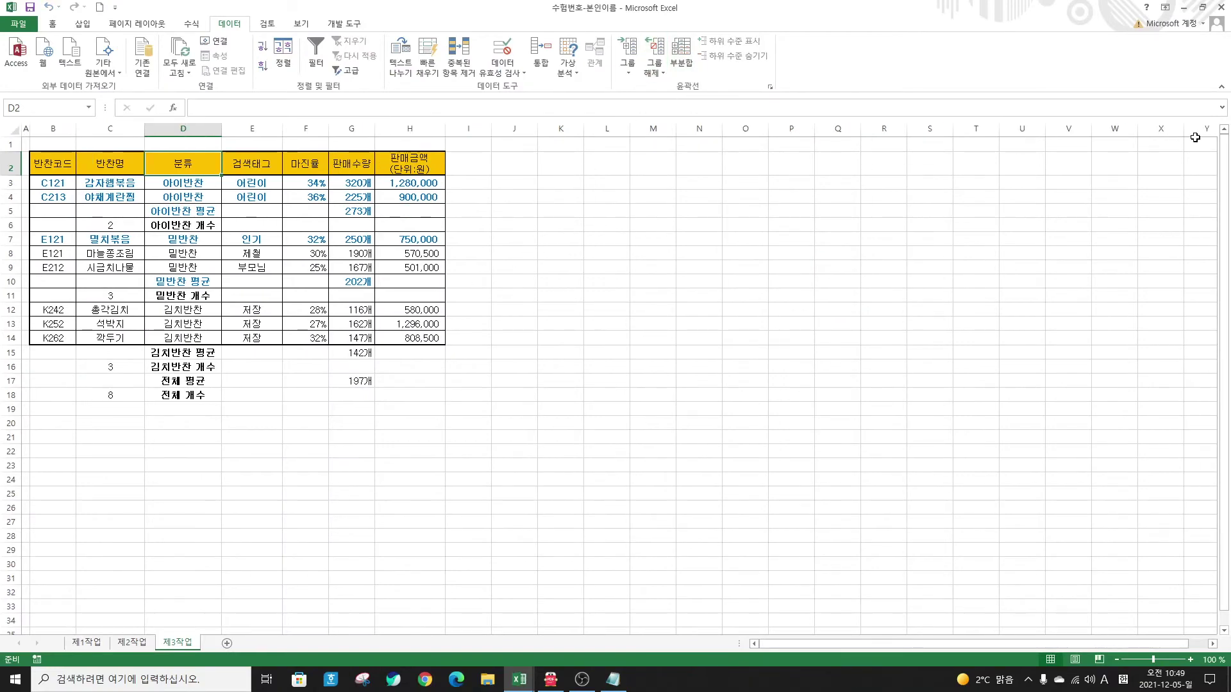
{"action": "key", "text": "alt+Tab"}
{"action": "left_click_drag", "start_coordinate": [719, 132], "coordinate": [595, 32]}
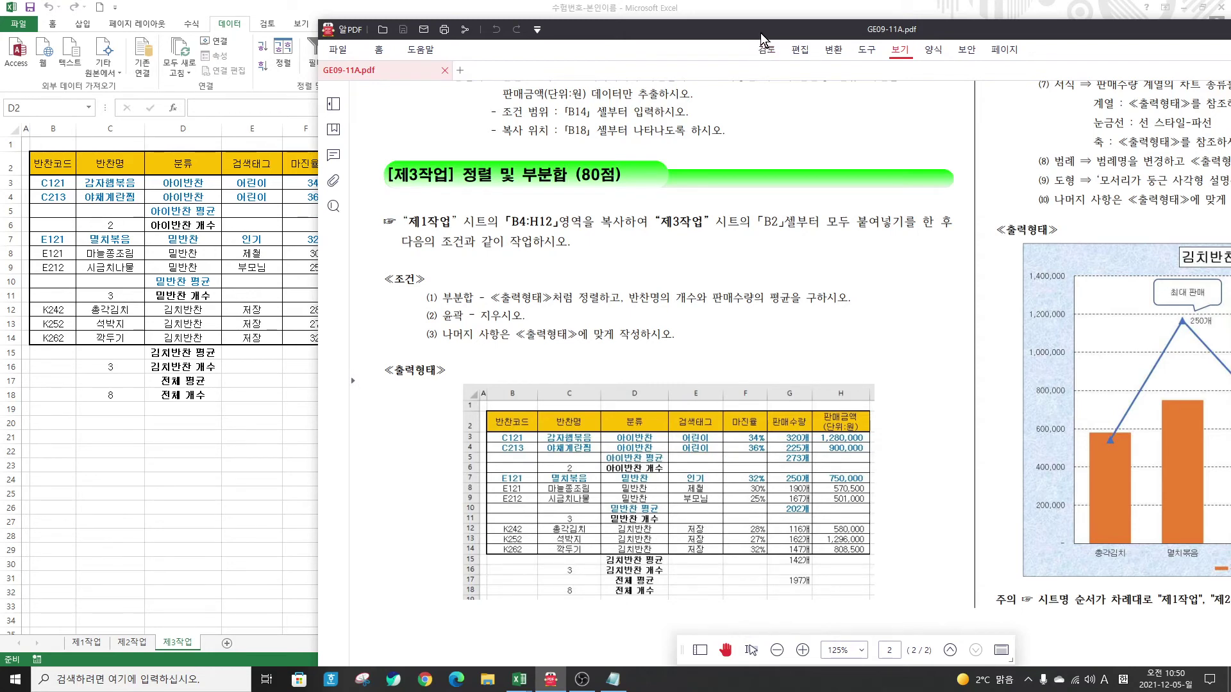
{"action": "left_click_drag", "start_coordinate": [760, 33], "coordinate": [1230, 39]}
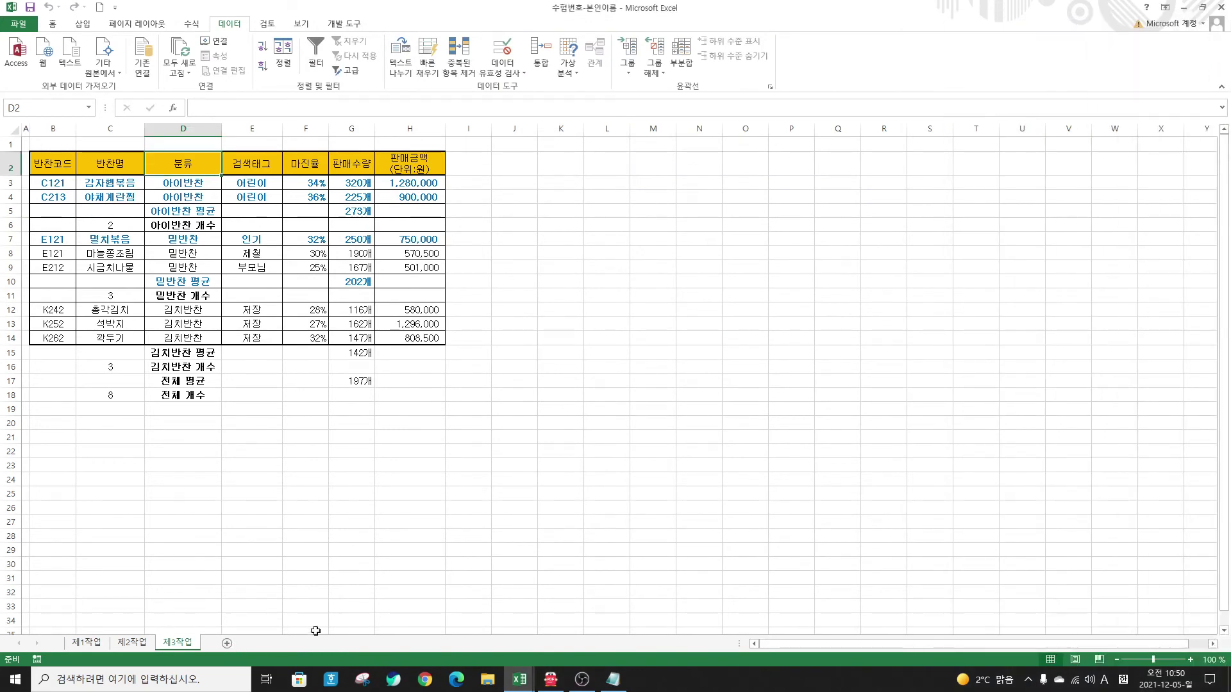
Step: Return to the 제1작업 sheet and examine the 제4작업 chart conditions and sample chart in the exam PDF
{"action": "left_click", "coordinate": [81, 643]}
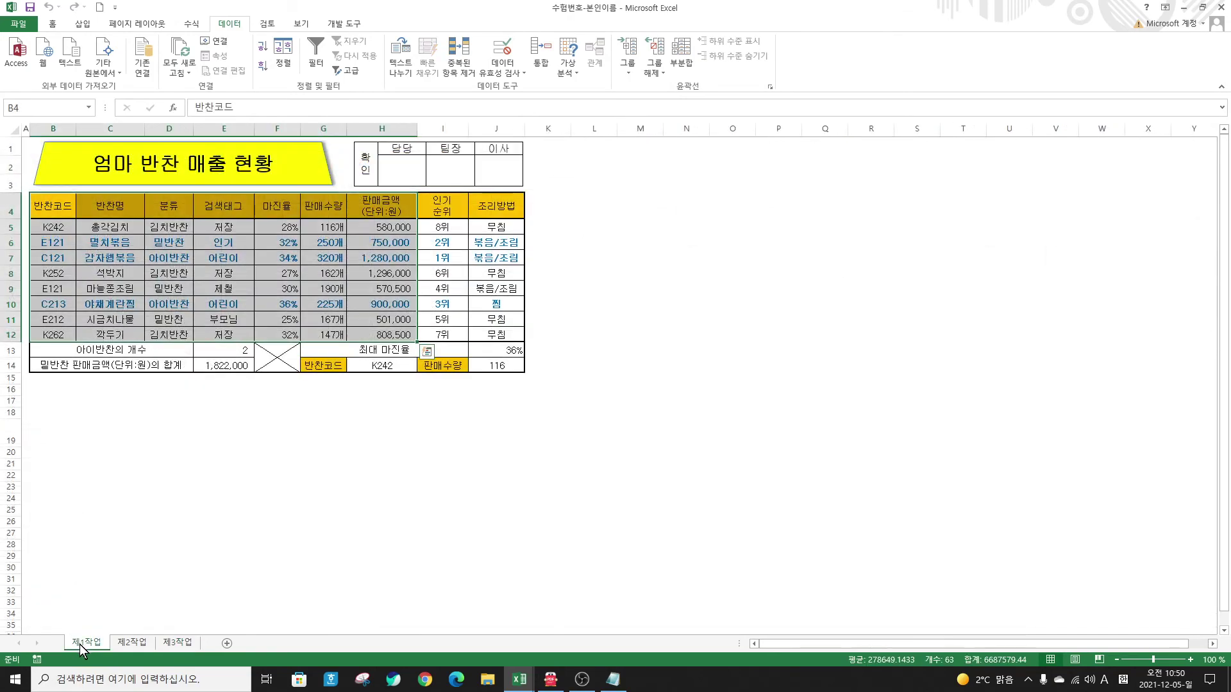
{"action": "left_click", "coordinate": [61, 206]}
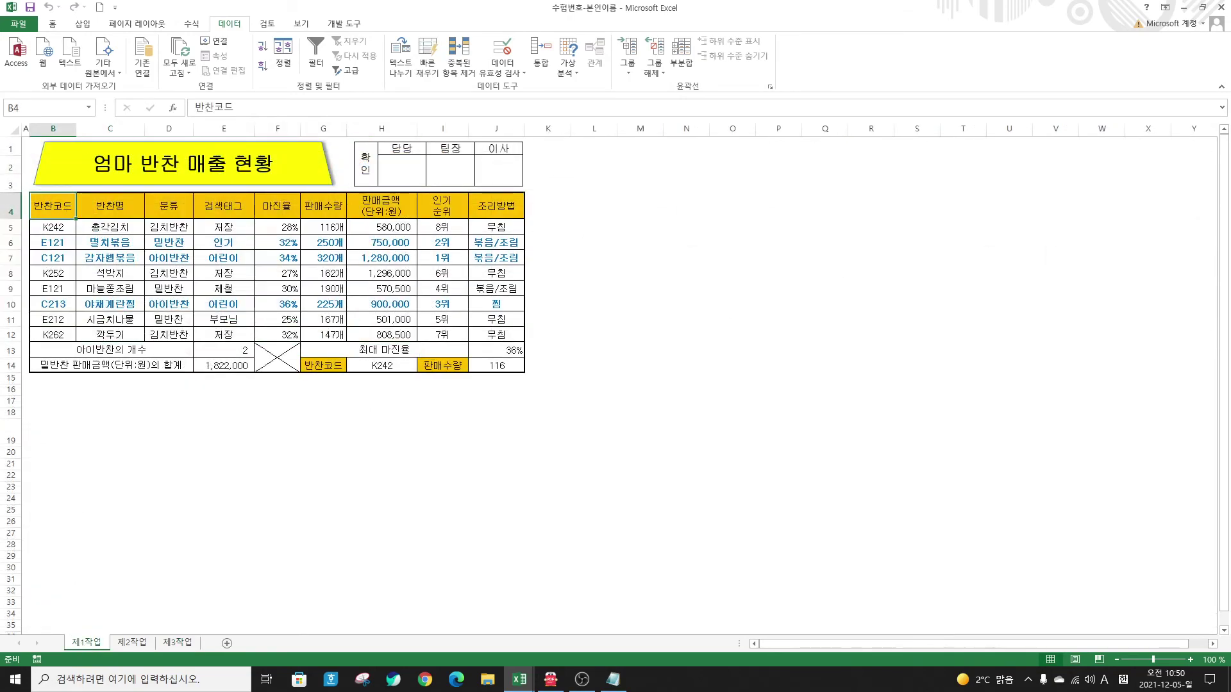
{"action": "key", "text": "alt+Tab"}
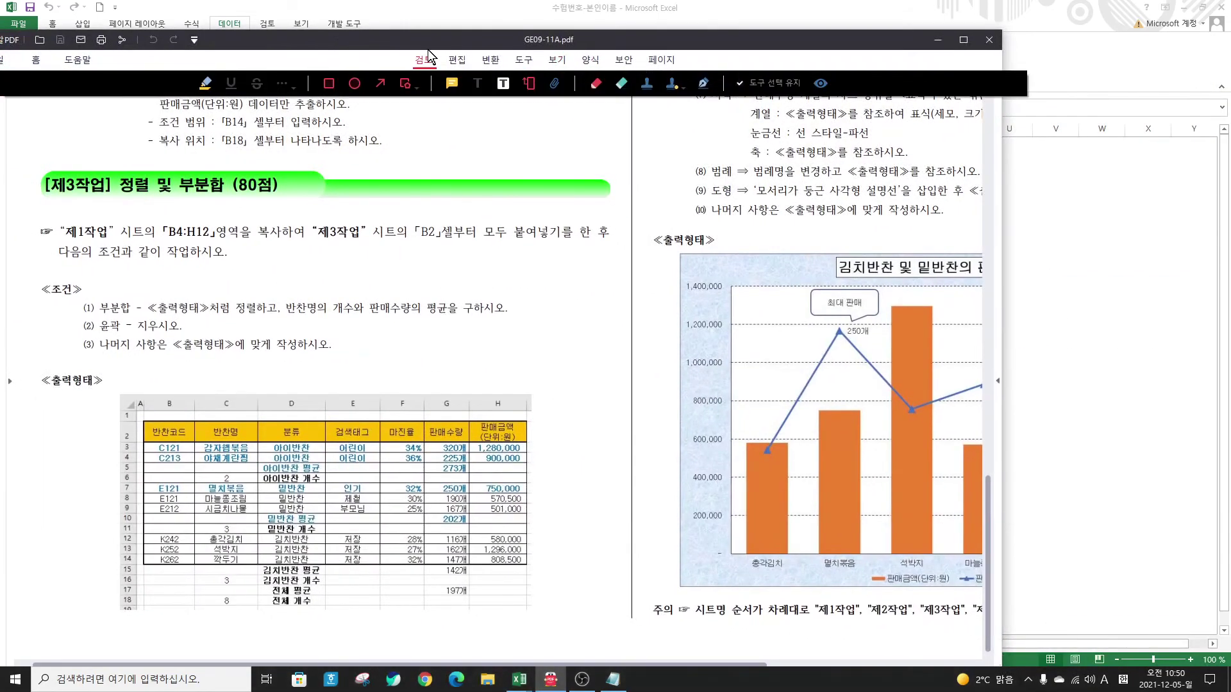
{"action": "double_click", "coordinate": [433, 38]}
{"action": "left_click_drag", "start_coordinate": [1065, 375], "coordinate": [562, 454]}
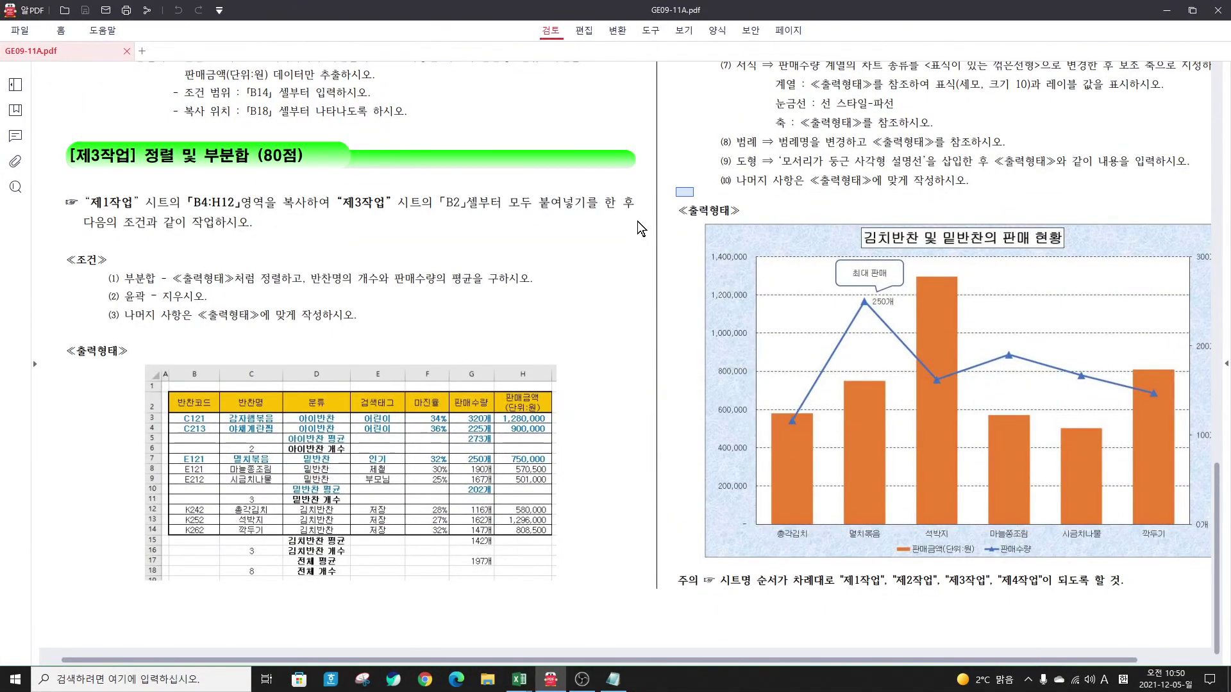
{"action": "scroll", "coordinate": [581, 274], "scroll_direction": "up", "scroll_amount": 3}
{"action": "left_click_drag", "start_coordinate": [927, 288], "coordinate": [380, 469]}
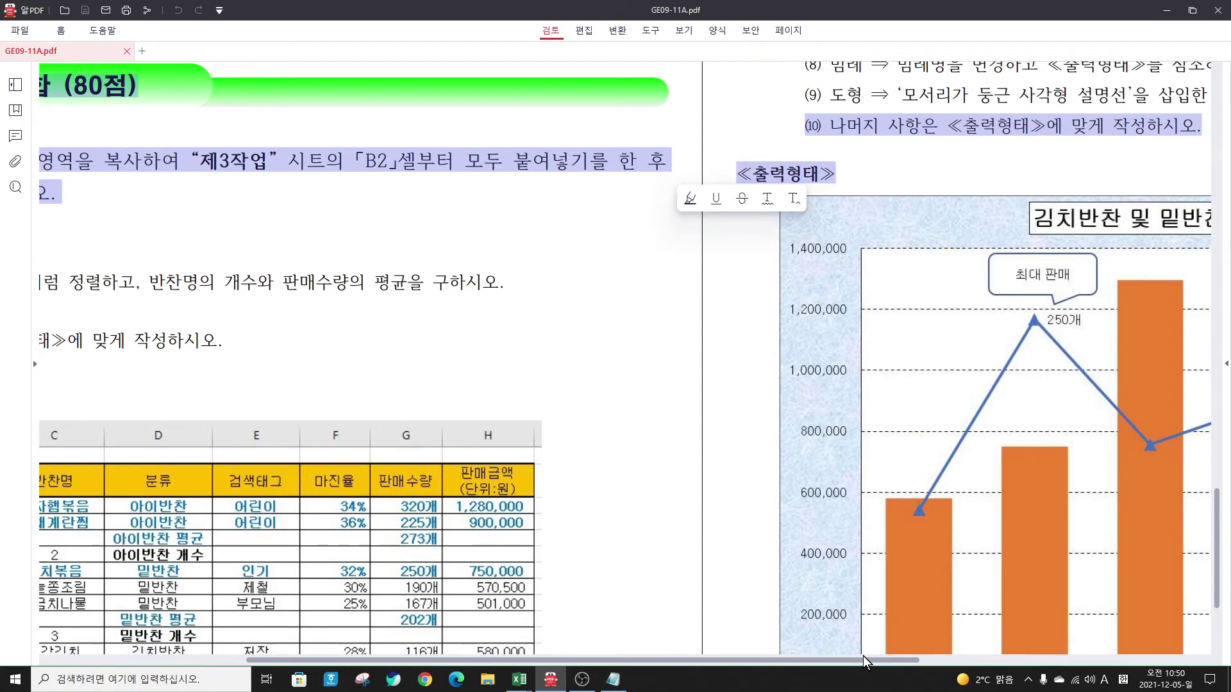
{"action": "left_click_drag", "start_coordinate": [1148, 661], "coordinate": [1186, 660]}
{"action": "scroll", "coordinate": [939, 157], "scroll_direction": "up", "scroll_amount": 5}
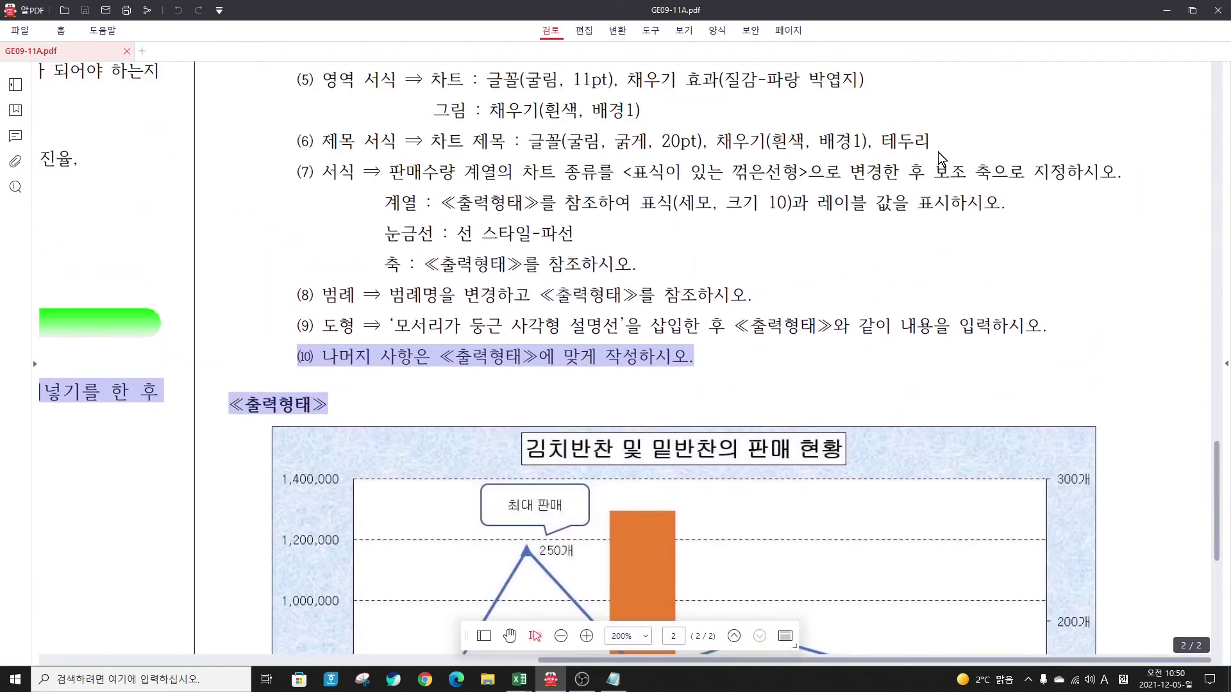
{"action": "scroll", "coordinate": [939, 157], "scroll_direction": "up", "scroll_amount": 1}
{"action": "left_click", "coordinate": [495, 152]}
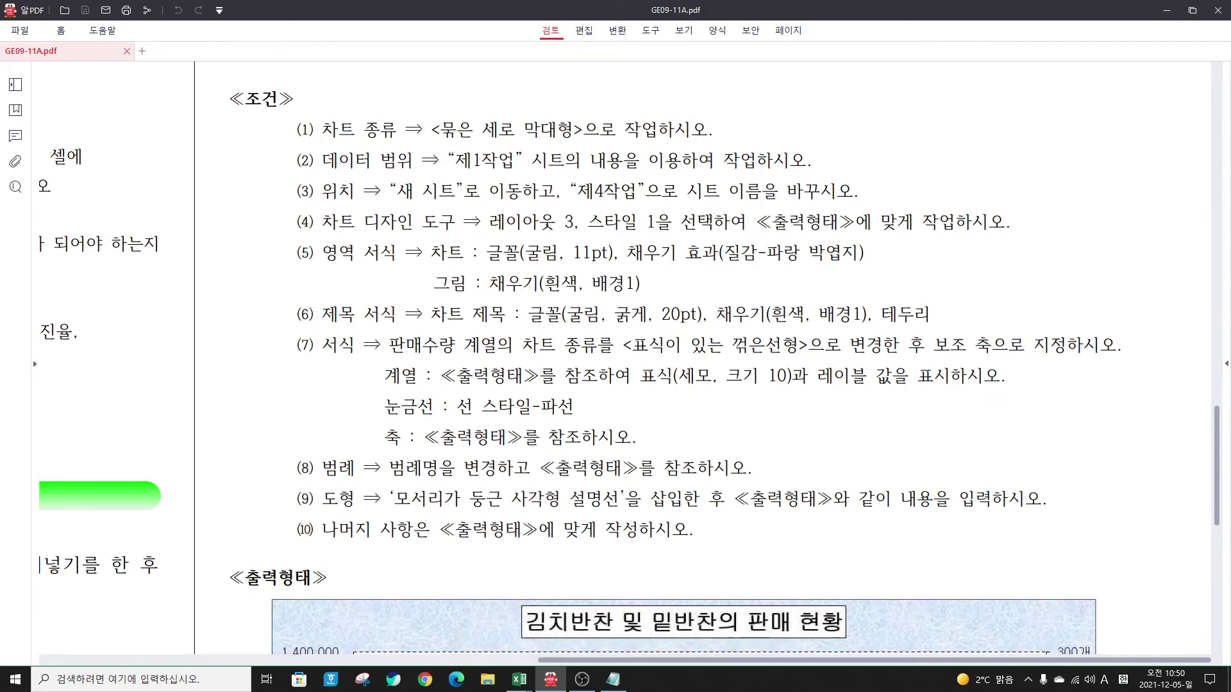
{"action": "scroll", "coordinate": [616, 218], "scroll_direction": "up", "scroll_amount": 3}
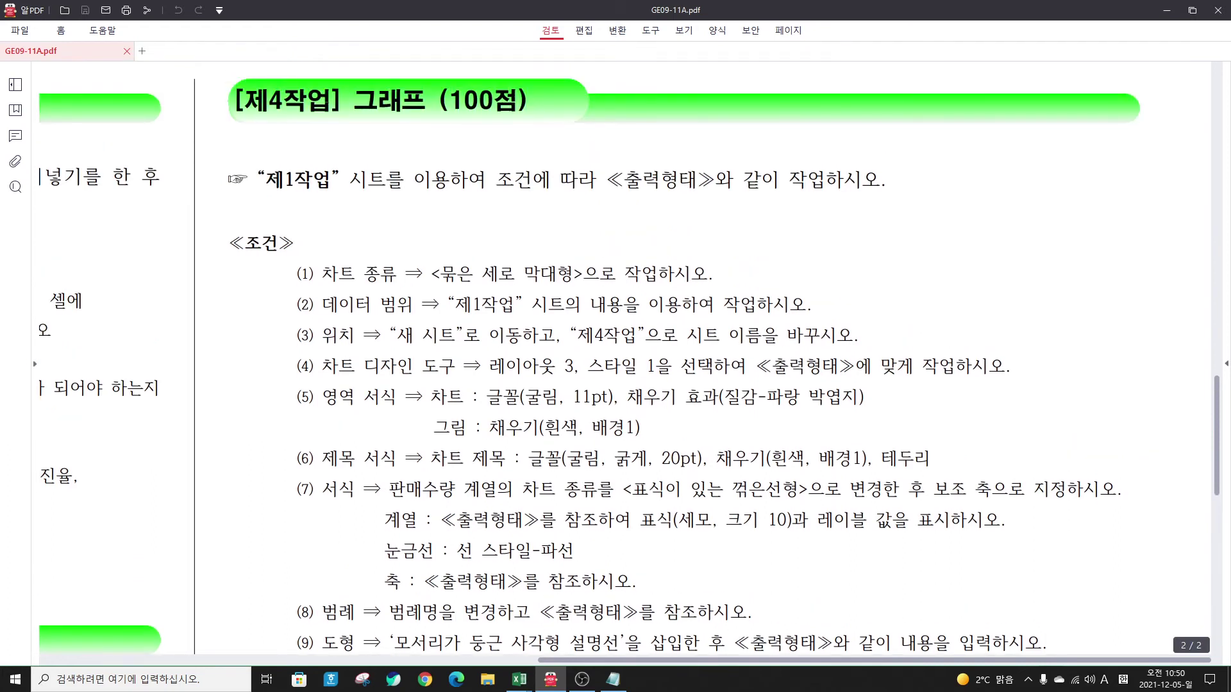
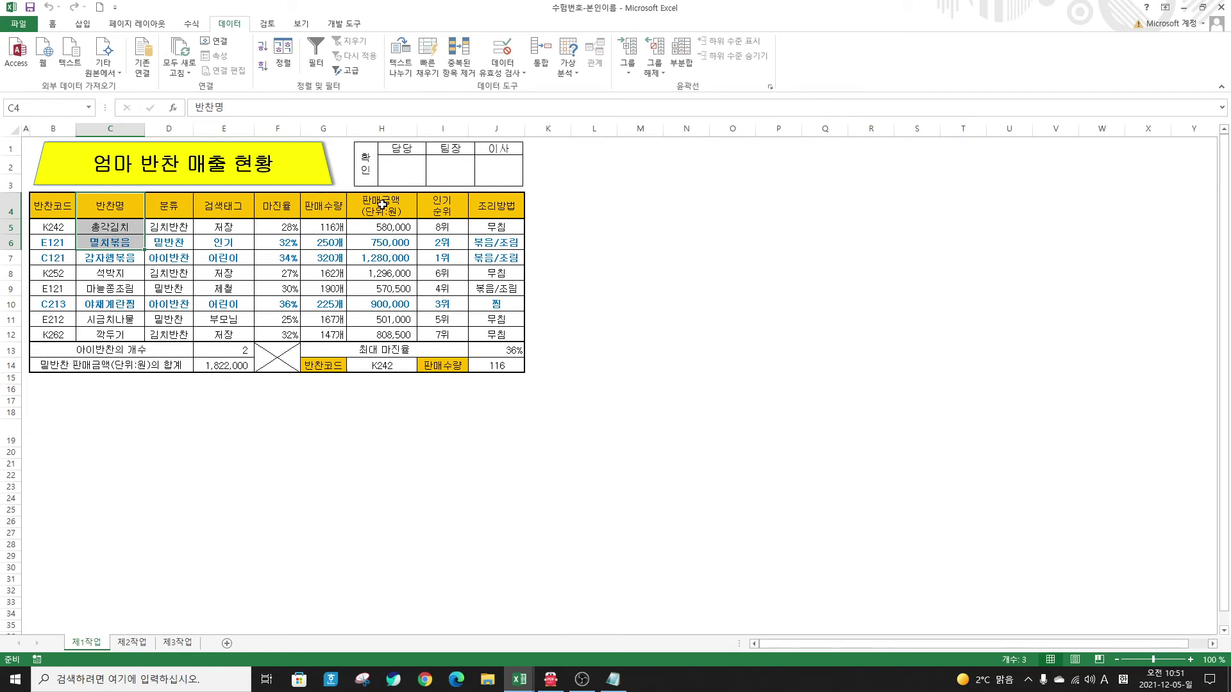
Step: Extend the C4:C6 selection on 제1작업 with G4:H6, plus columns C and G:H of rows 8, 9, 11 and 12
{"action": "left_click_drag", "start_coordinate": [320, 207], "coordinate": [377, 242]}
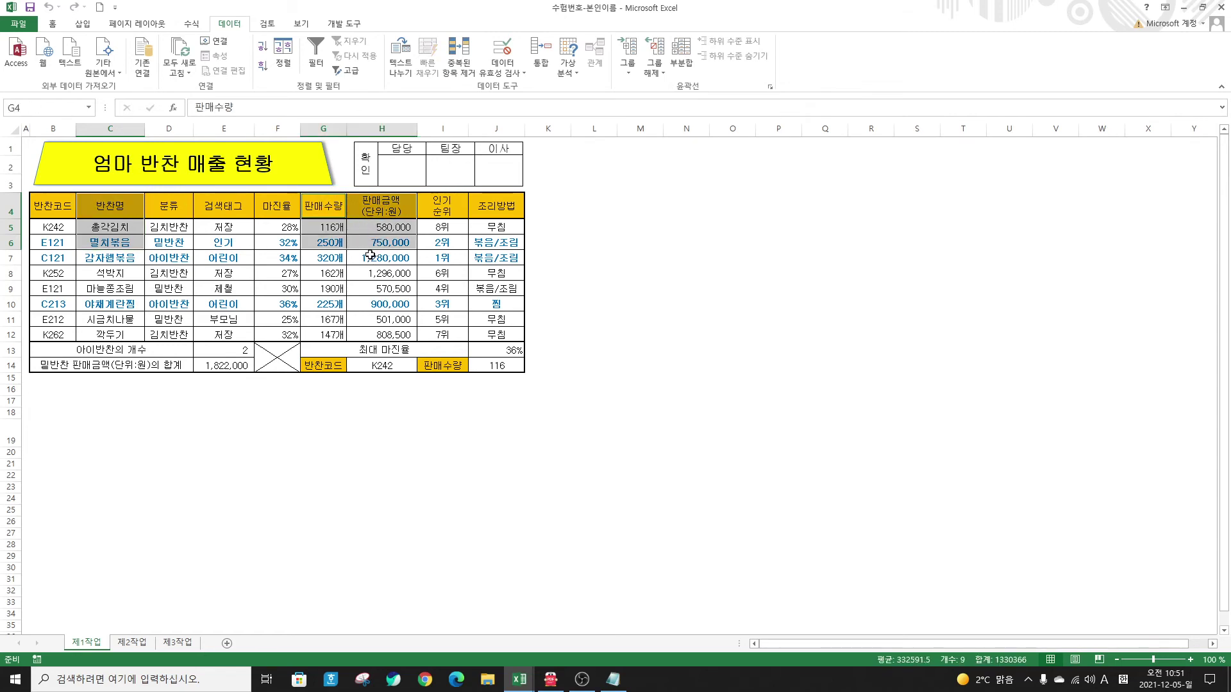
{"action": "left_click", "coordinate": [121, 277], "text": "ctrl"}
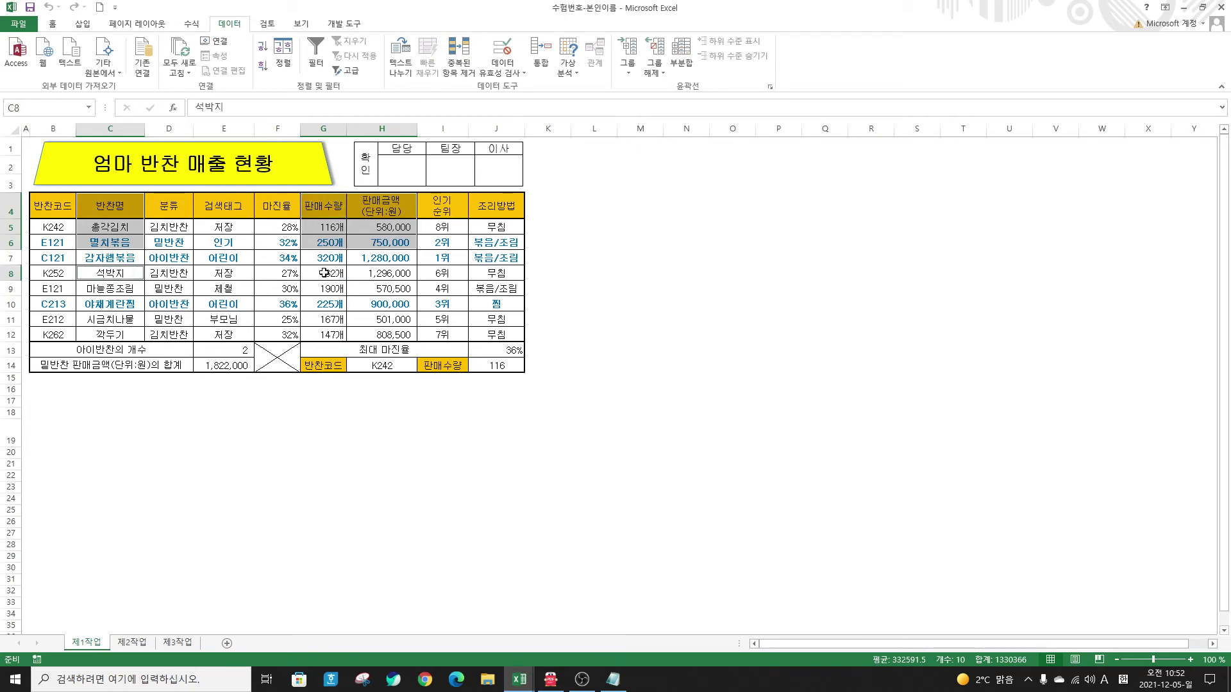
{"action": "left_click_drag", "start_coordinate": [324, 273], "coordinate": [384, 273]}
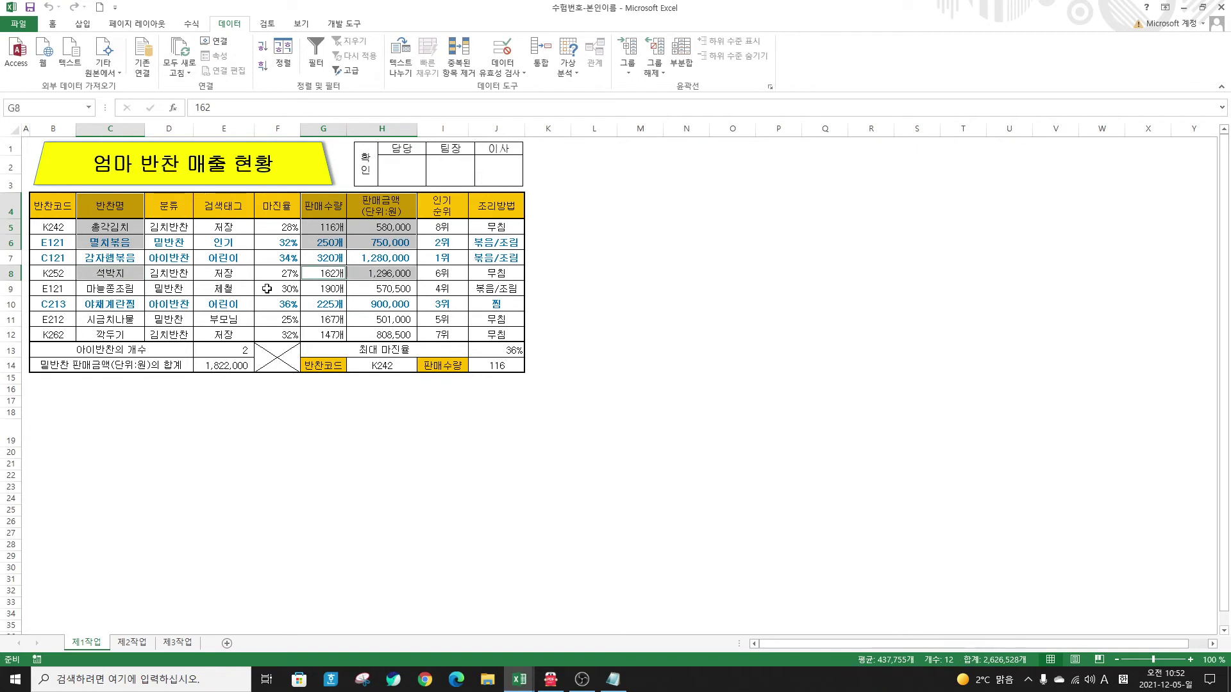
{"action": "left_click", "coordinate": [113, 289], "text": "ctrl"}
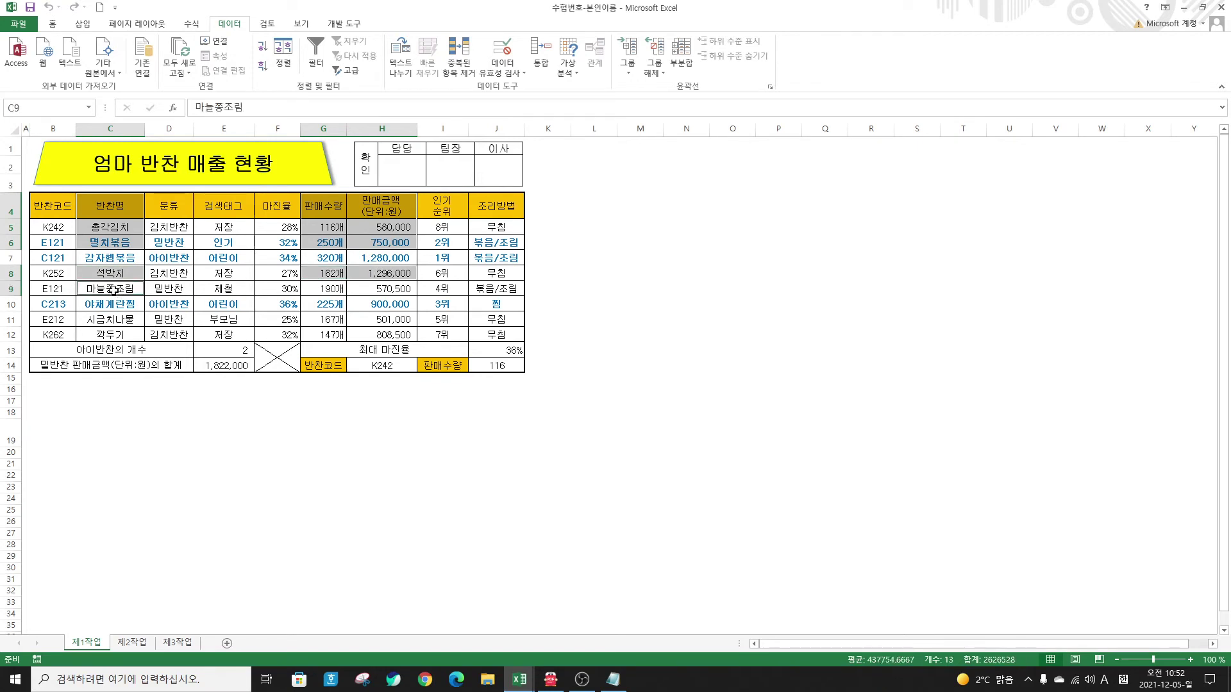
{"action": "left_click_drag", "start_coordinate": [343, 289], "coordinate": [367, 289]}
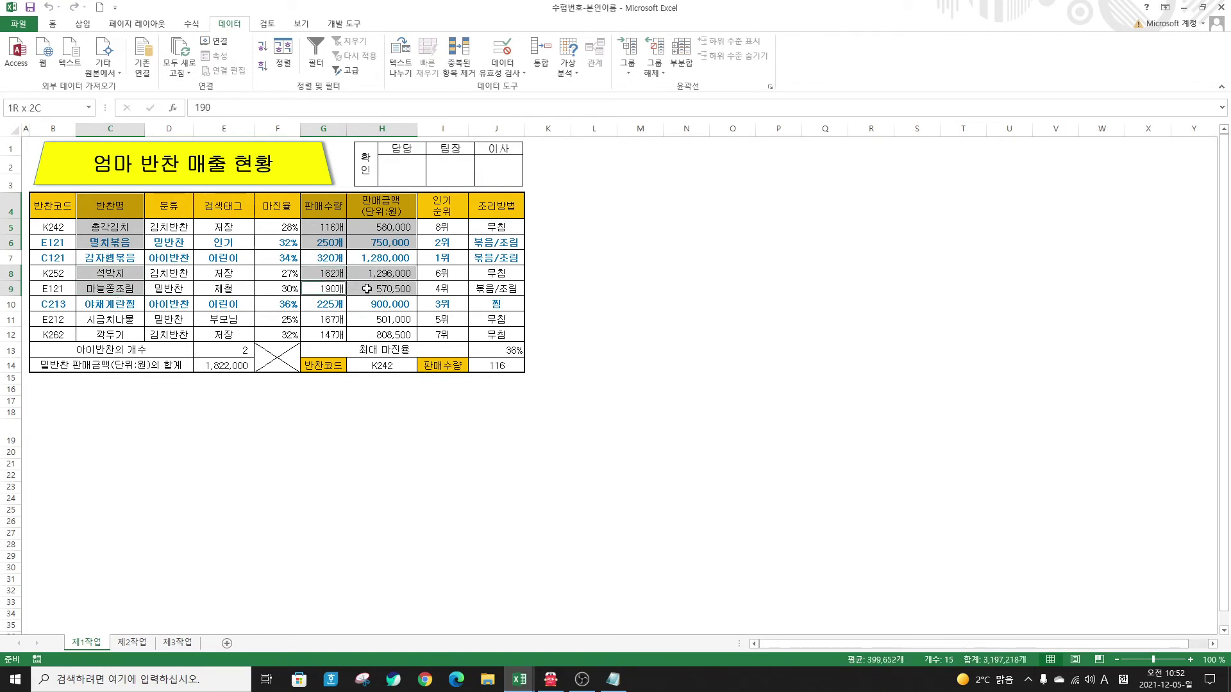
{"action": "left_click", "coordinate": [125, 321], "text": "ctrl"}
{"action": "left_click_drag", "start_coordinate": [331, 320], "coordinate": [386, 321]}
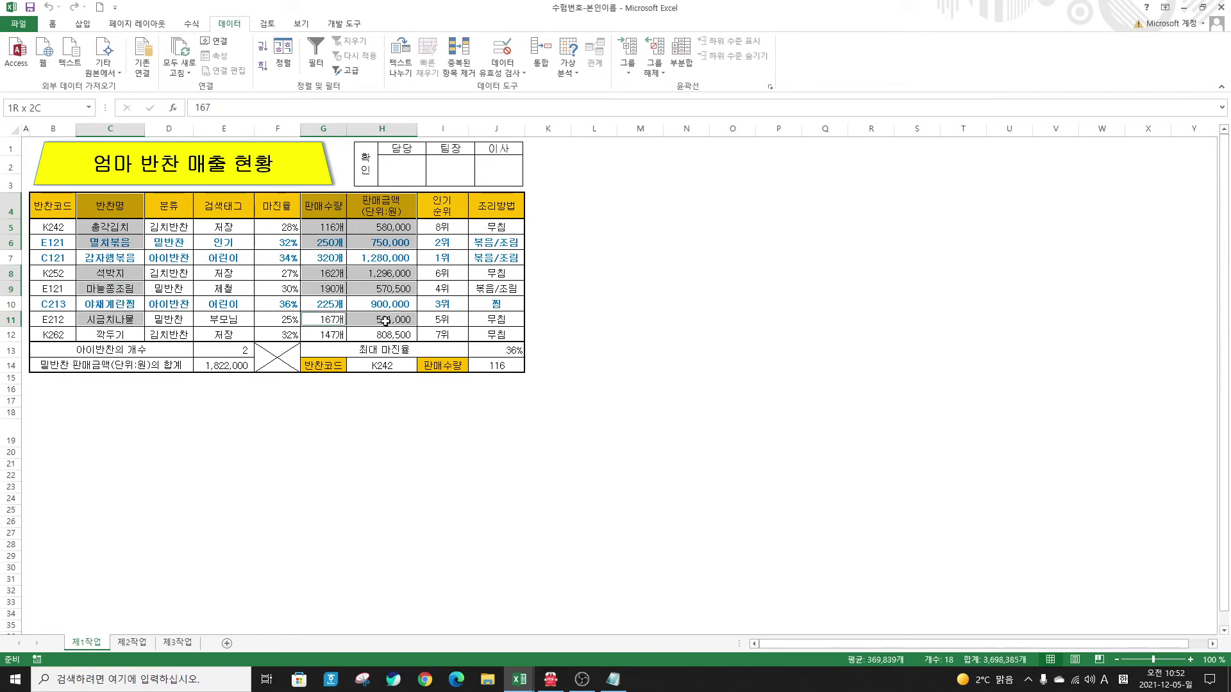
{"action": "left_click", "coordinate": [128, 334], "text": "ctrl"}
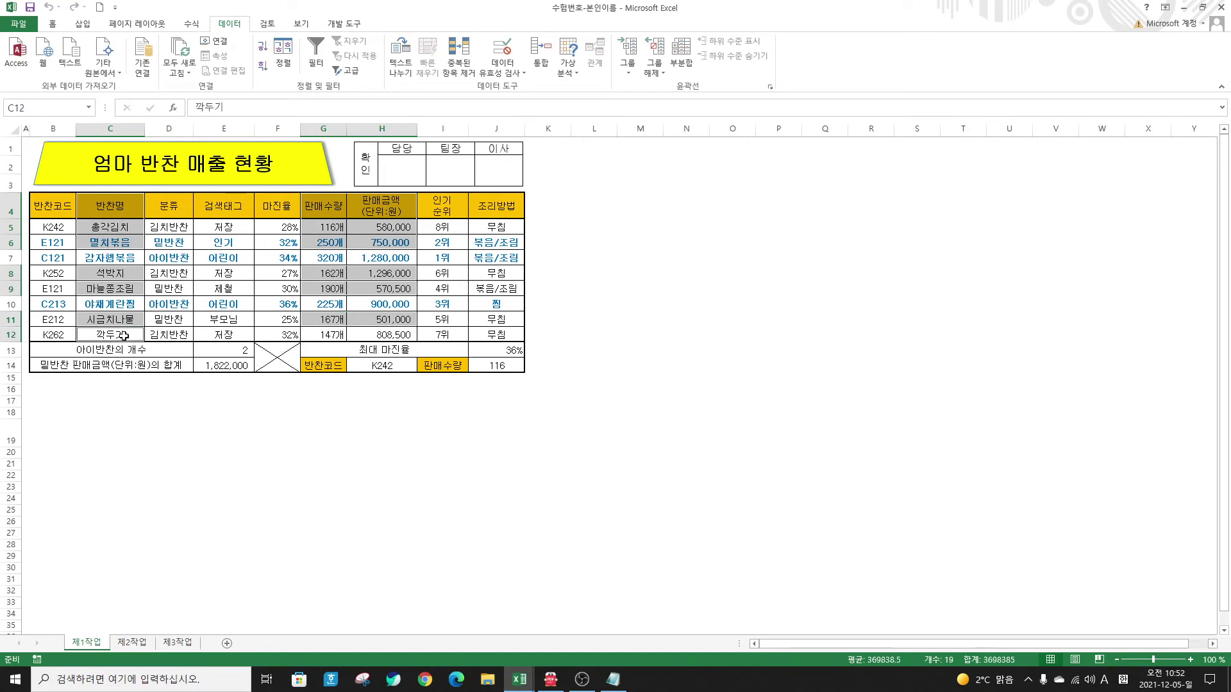
{"action": "left_click_drag", "start_coordinate": [325, 337], "coordinate": [396, 336]}
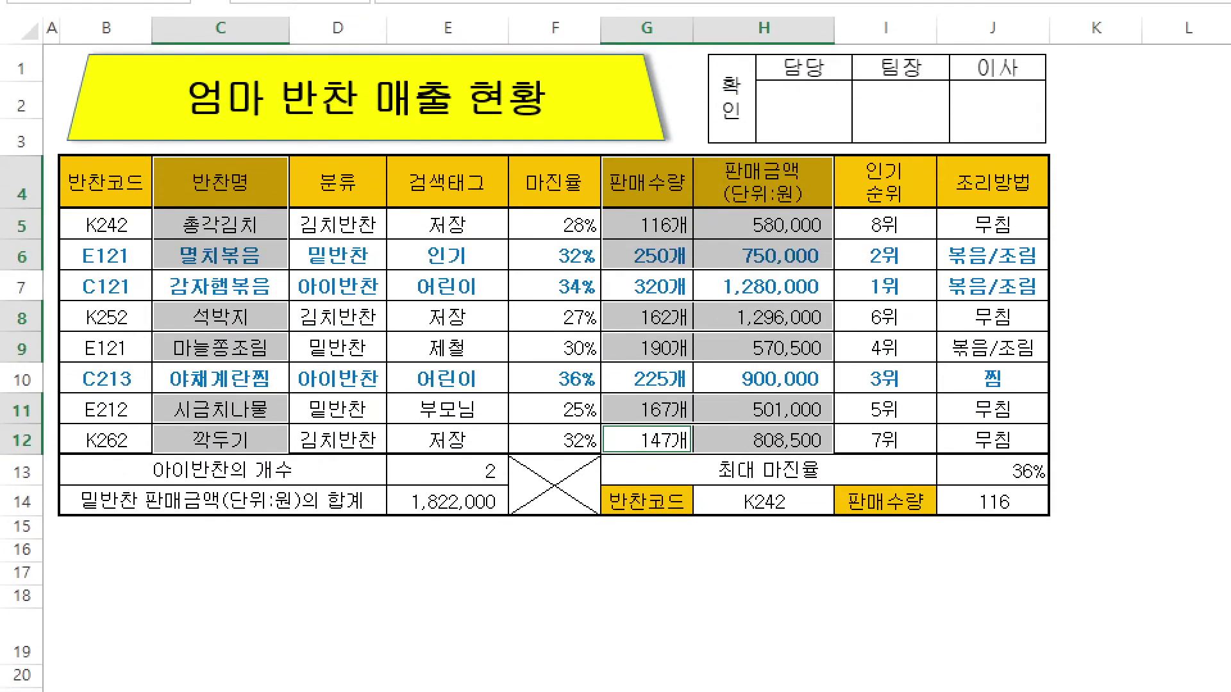
{"action": "left_click_drag", "start_coordinate": [139, 142], "coordinate": [299, 280]}
{"action": "mouse_move", "coordinate": [585, 141]}
{"action": "left_mouse_down"}
{"action": "mouse_move", "coordinate": [852, 272]}
{"action": "mouse_move", "coordinate": [847, 263]}
{"action": "left_mouse_up"}
{"action": "left_click_drag", "start_coordinate": [133, 292], "coordinate": [298, 334]}
{"action": "left_click_drag", "start_coordinate": [579, 283], "coordinate": [841, 329]}
{"action": "left_click_drag", "start_coordinate": [131, 325], "coordinate": [302, 364]}
{"action": "left_click_drag", "start_coordinate": [574, 328], "coordinate": [843, 364]}
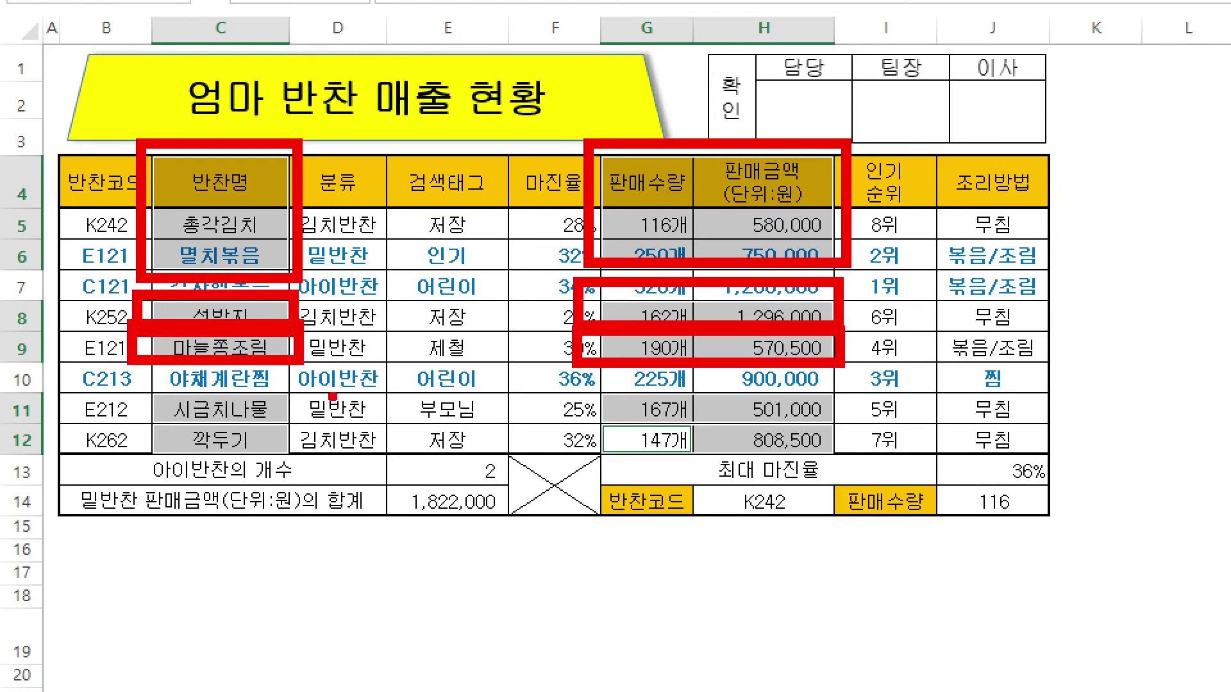
{"action": "left_click_drag", "start_coordinate": [141, 388], "coordinate": [314, 428]}
{"action": "left_click_drag", "start_coordinate": [590, 377], "coordinate": [843, 434]}
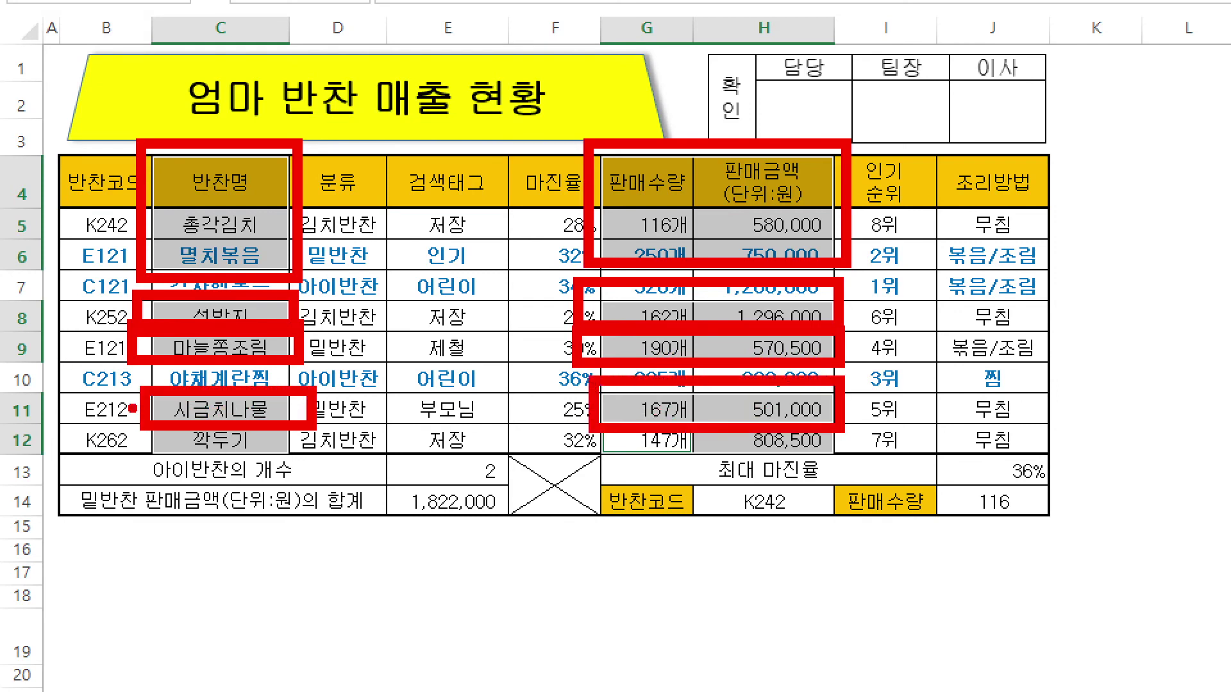
{"action": "left_click_drag", "start_coordinate": [140, 420], "coordinate": [330, 463]}
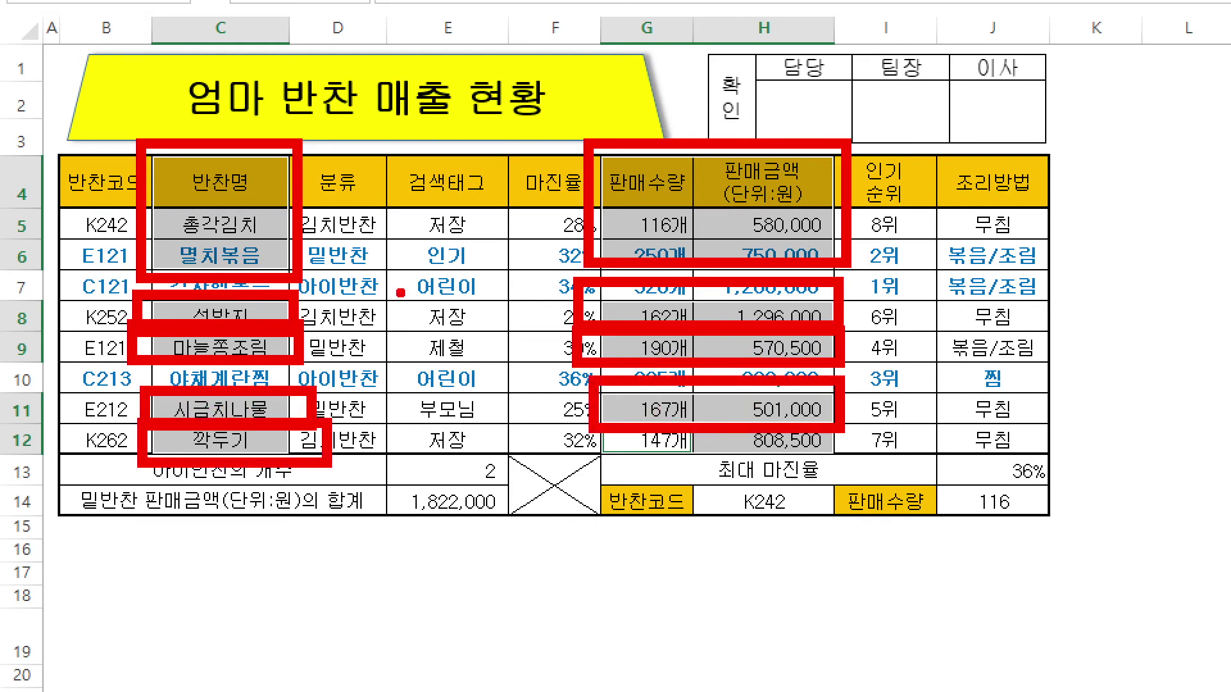
{"action": "mouse_move", "coordinate": [589, 424]}
{"action": "left_mouse_down"}
{"action": "mouse_move", "coordinate": [684, 468]}
{"action": "mouse_move", "coordinate": [845, 461]}
{"action": "left_mouse_up"}
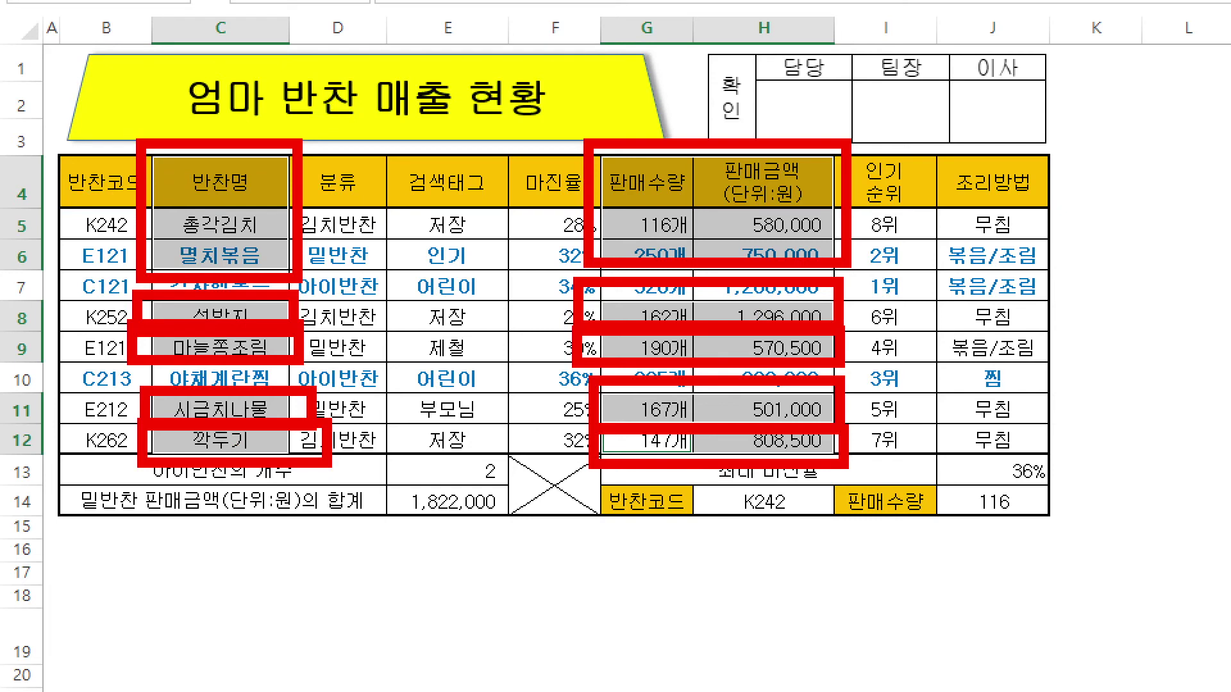
{"action": "left_click_drag", "start_coordinate": [380, 184], "coordinate": [328, 256]}
{"action": "mouse_move", "coordinate": [888, 196]}
{"action": "left_mouse_down"}
{"action": "mouse_move", "coordinate": [938, 238]}
{"action": "mouse_move", "coordinate": [981, 246]}
{"action": "left_mouse_up"}
{"action": "mouse_move", "coordinate": [348, 289]}
{"action": "left_mouse_down"}
{"action": "mouse_move", "coordinate": [373, 296]}
{"action": "mouse_move", "coordinate": [363, 329]}
{"action": "left_mouse_up"}
{"action": "mouse_move", "coordinate": [891, 280]}
{"action": "left_mouse_down"}
{"action": "mouse_move", "coordinate": [883, 306]}
{"action": "mouse_move", "coordinate": [933, 313]}
{"action": "left_mouse_up"}
{"action": "left_click_drag", "start_coordinate": [914, 281], "coordinate": [904, 330]}
{"action": "mouse_move", "coordinate": [394, 326]}
{"action": "left_mouse_down"}
{"action": "mouse_move", "coordinate": [385, 378]}
{"action": "mouse_move", "coordinate": [424, 333]}
{"action": "left_mouse_up"}
{"action": "mouse_move", "coordinate": [887, 323]}
{"action": "left_mouse_down"}
{"action": "mouse_move", "coordinate": [877, 385]}
{"action": "mouse_move", "coordinate": [852, 375]}
{"action": "left_mouse_up"}
{"action": "mouse_move", "coordinate": [448, 399]}
{"action": "left_mouse_down"}
{"action": "mouse_move", "coordinate": [422, 424]}
{"action": "mouse_move", "coordinate": [463, 447]}
{"action": "left_mouse_up"}
{"action": "mouse_move", "coordinate": [927, 393]}
{"action": "left_mouse_down"}
{"action": "mouse_move", "coordinate": [917, 401]}
{"action": "mouse_move", "coordinate": [914, 374]}
{"action": "mouse_move", "coordinate": [927, 395]}
{"action": "left_mouse_up"}
{"action": "left_click_drag", "start_coordinate": [374, 448], "coordinate": [372, 510]}
{"action": "left_click_drag", "start_coordinate": [881, 443], "coordinate": [880, 490]}
{"action": "left_click_drag", "start_coordinate": [906, 462], "coordinate": [895, 449]}
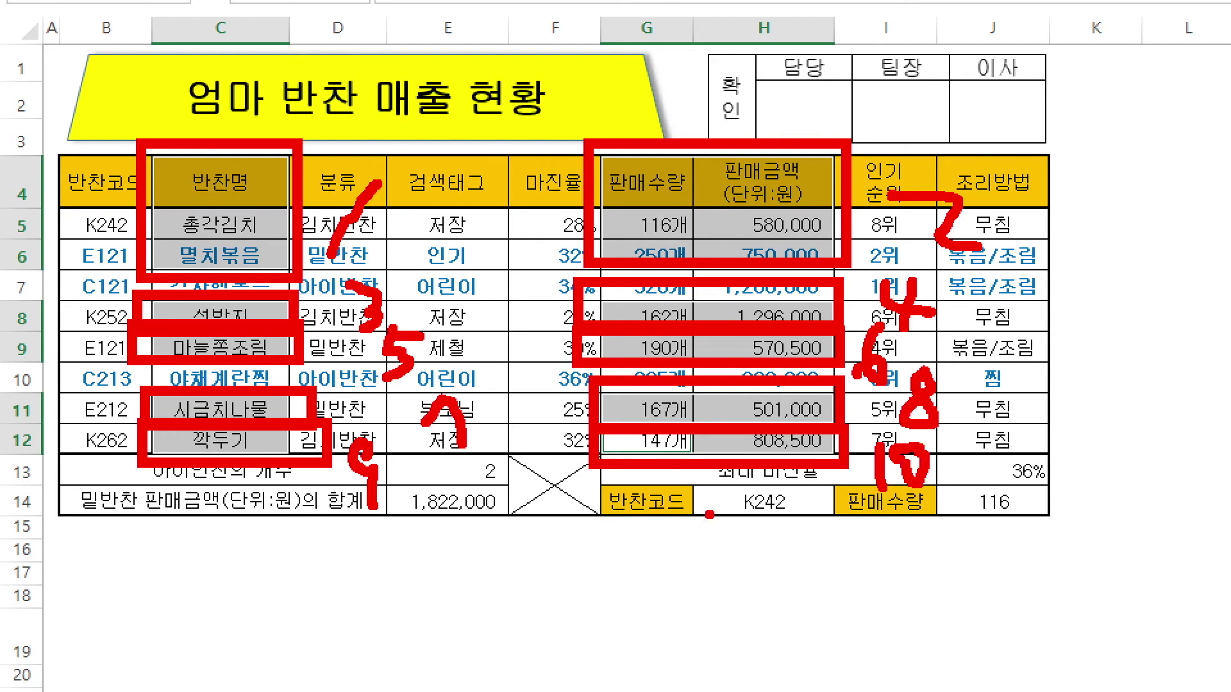
{"action": "key", "text": "Escape"}
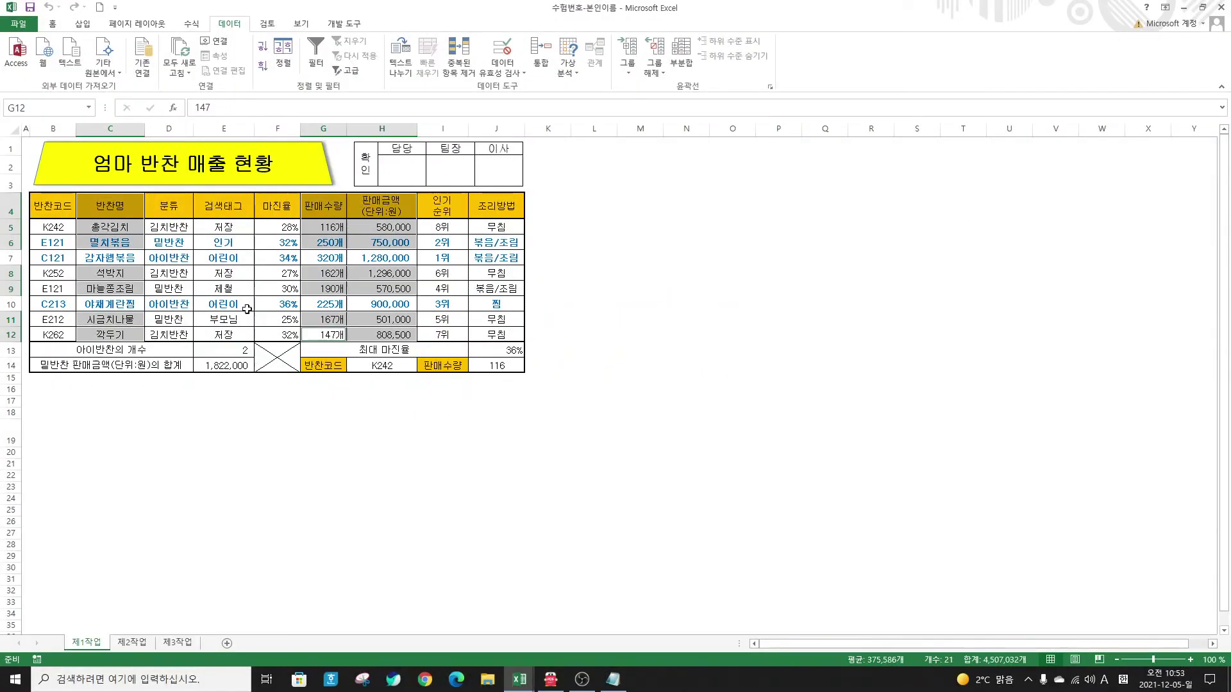
Step: Insert a 2-D clustered column chart from the selected 반찬명, 판매수량 and 판매금액 cells
{"action": "left_click", "coordinate": [83, 24]}
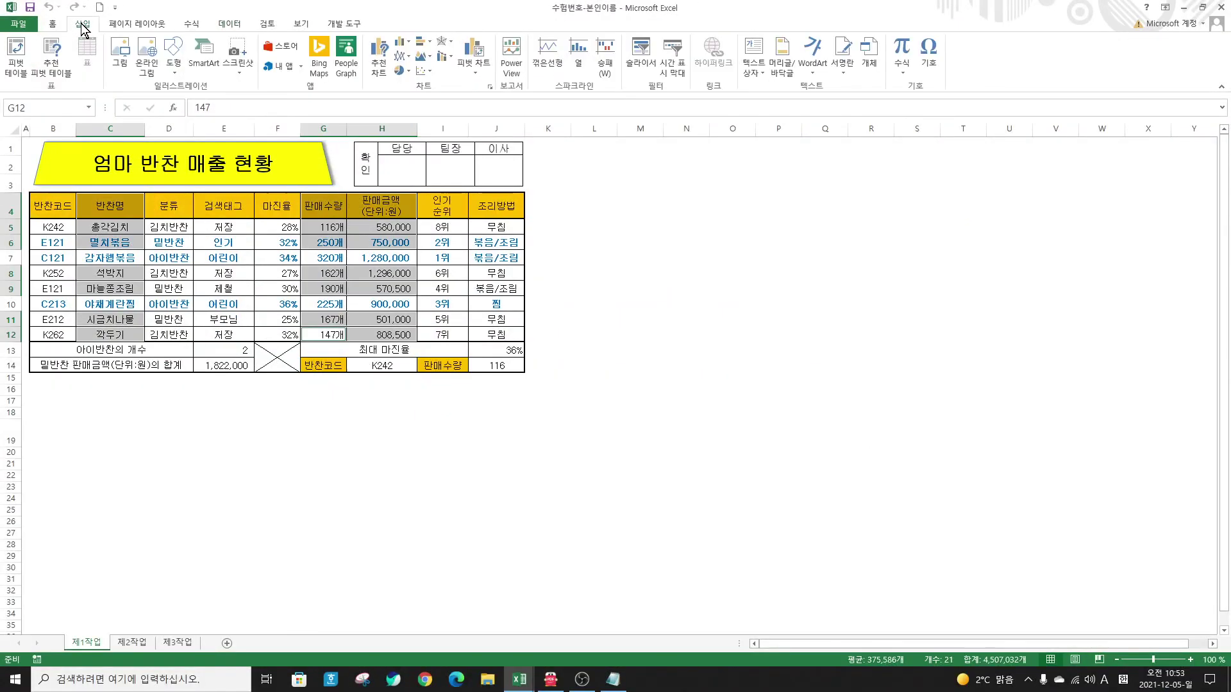
{"action": "left_click", "coordinate": [407, 42]}
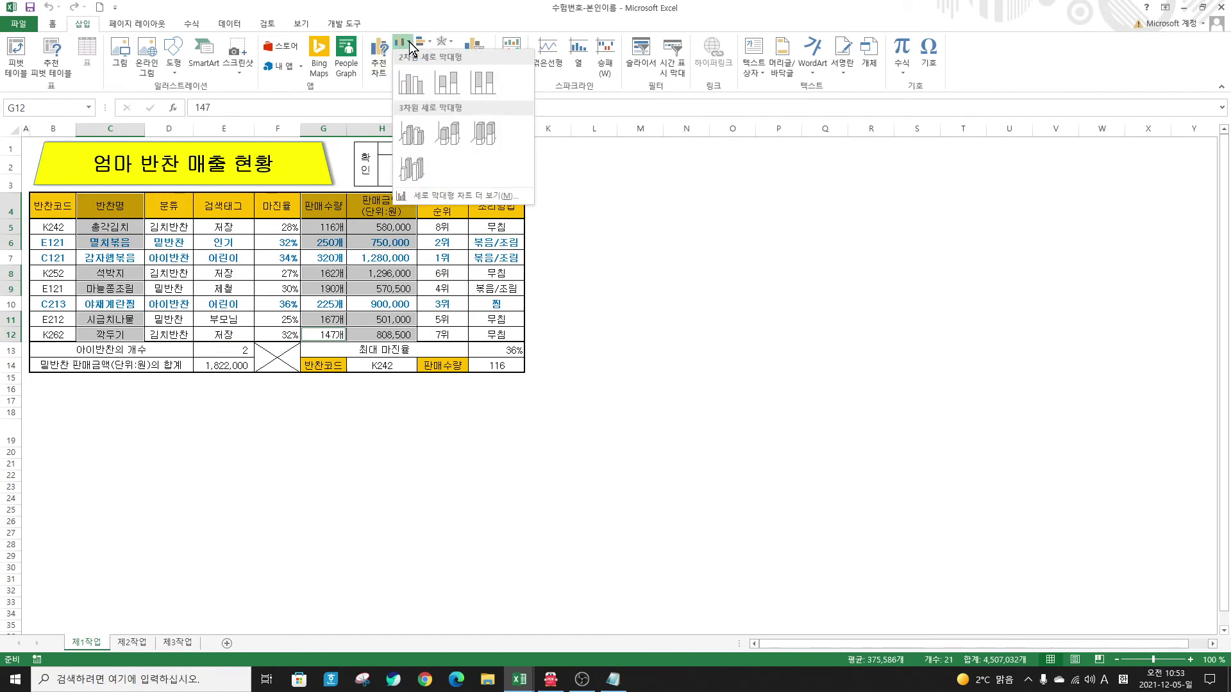
{"action": "left_click", "coordinate": [410, 82]}
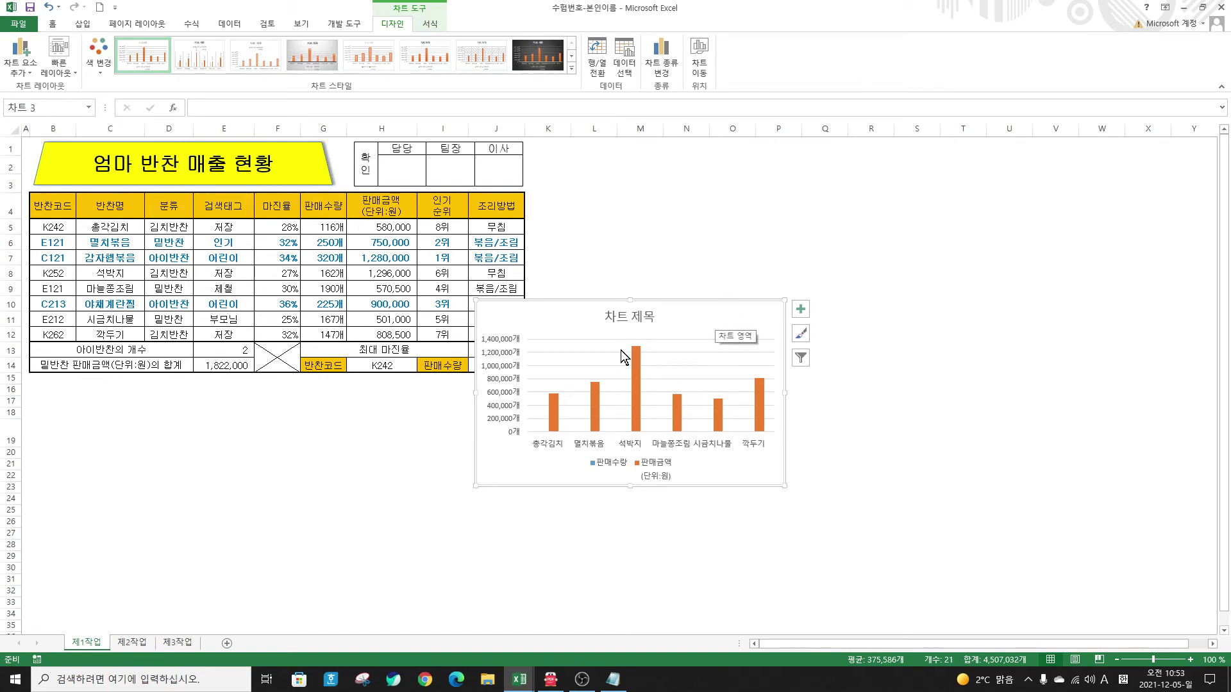
Step: Move the chart to a new sheet named 제4작업
{"action": "right_click", "coordinate": [709, 311]}
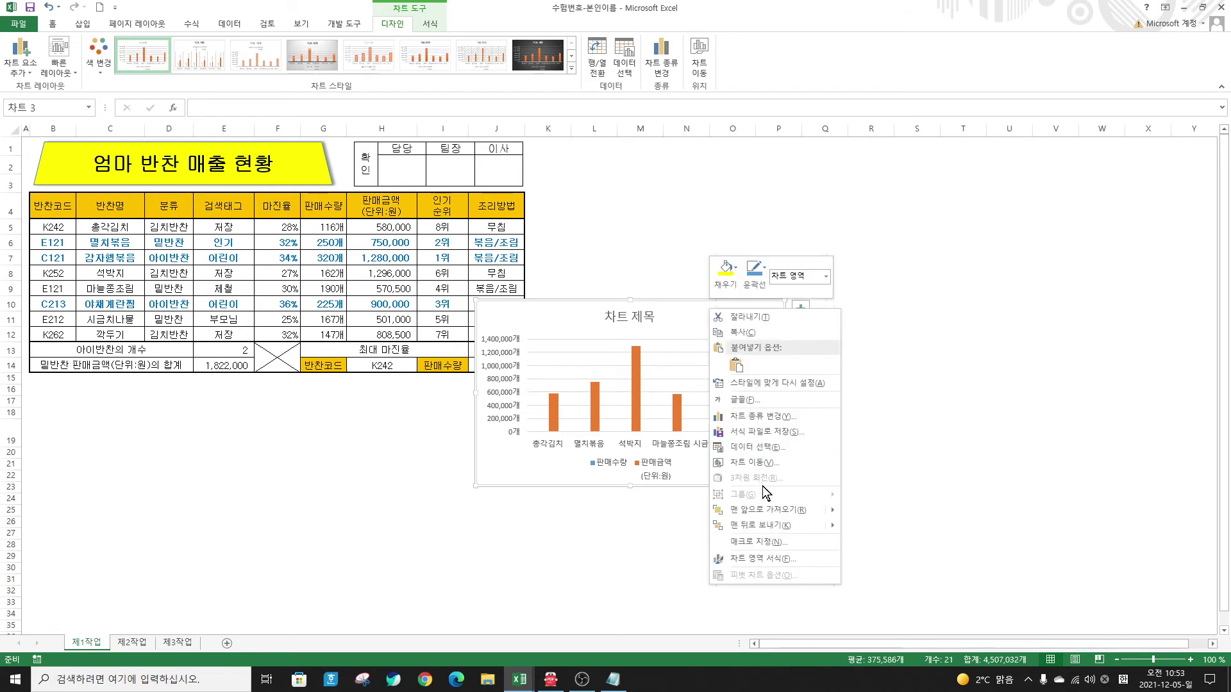
{"action": "left_click", "coordinate": [756, 459]}
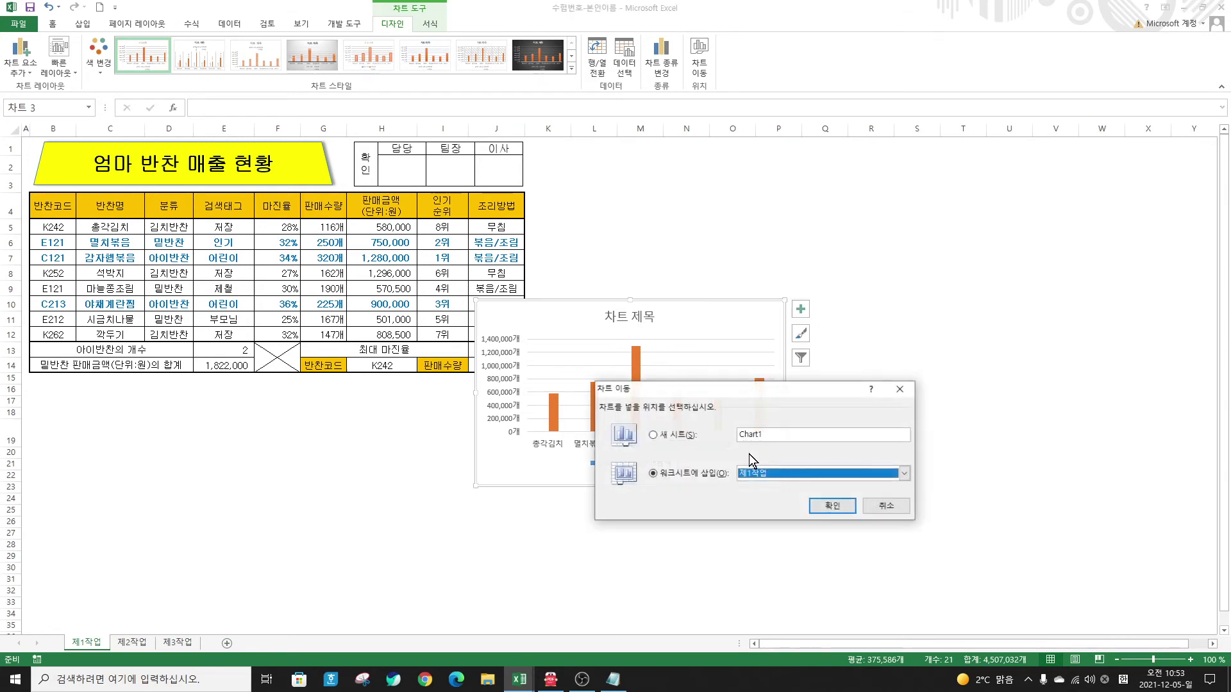
{"action": "left_click_drag", "start_coordinate": [736, 389], "coordinate": [673, 150]}
{"action": "left_click", "coordinate": [624, 197]}
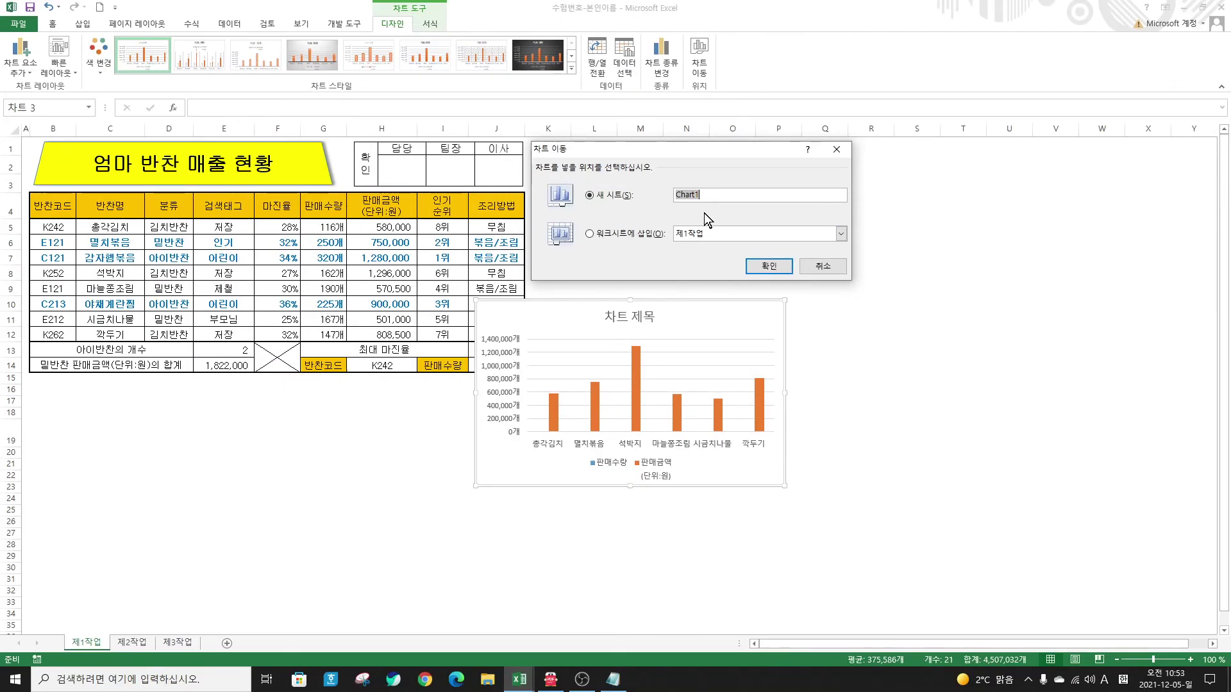
{"action": "type", "text": "w"}
{"action": "type", "text": "제"}
{"action": "type", "text": "4작업"}
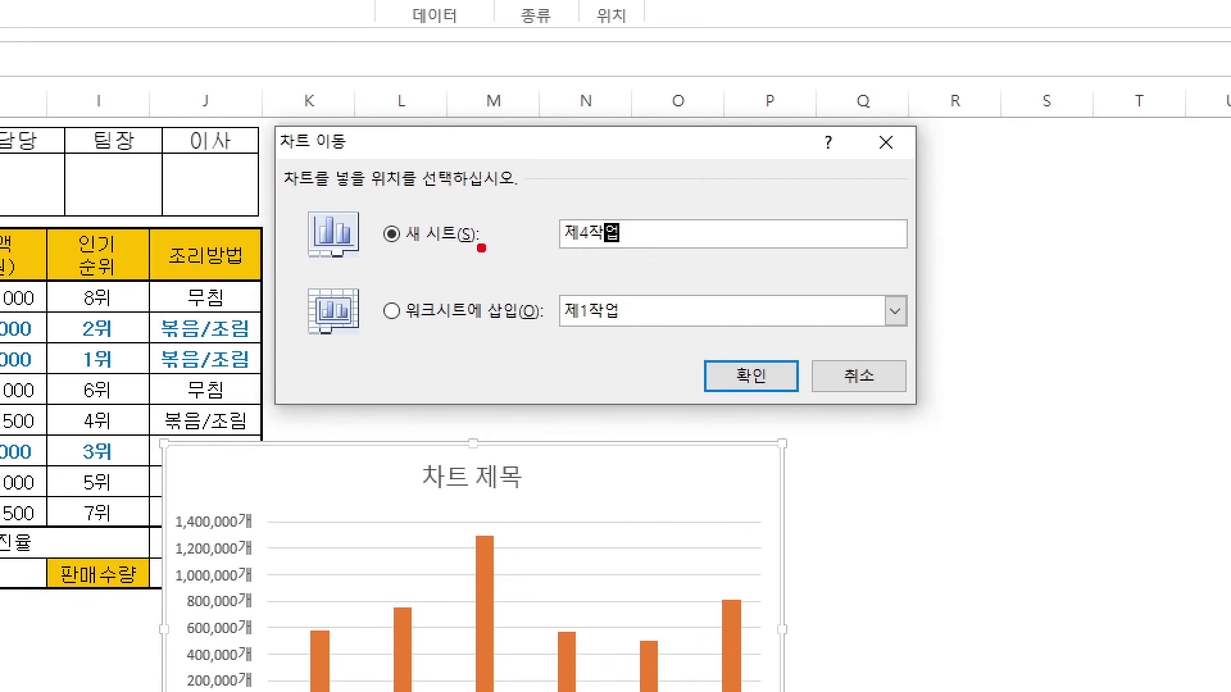
{"action": "left_click_drag", "start_coordinate": [291, 192], "coordinate": [665, 272]}
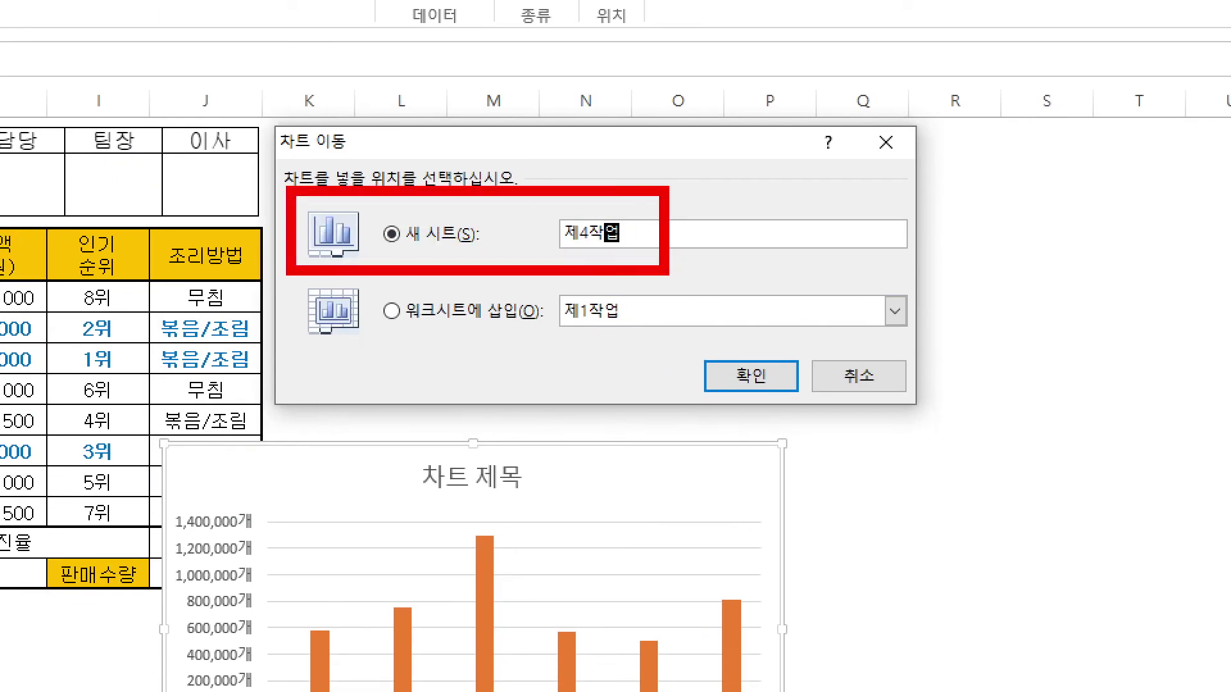
{"action": "key", "text": "Escape"}
{"action": "left_click", "coordinate": [769, 266]}
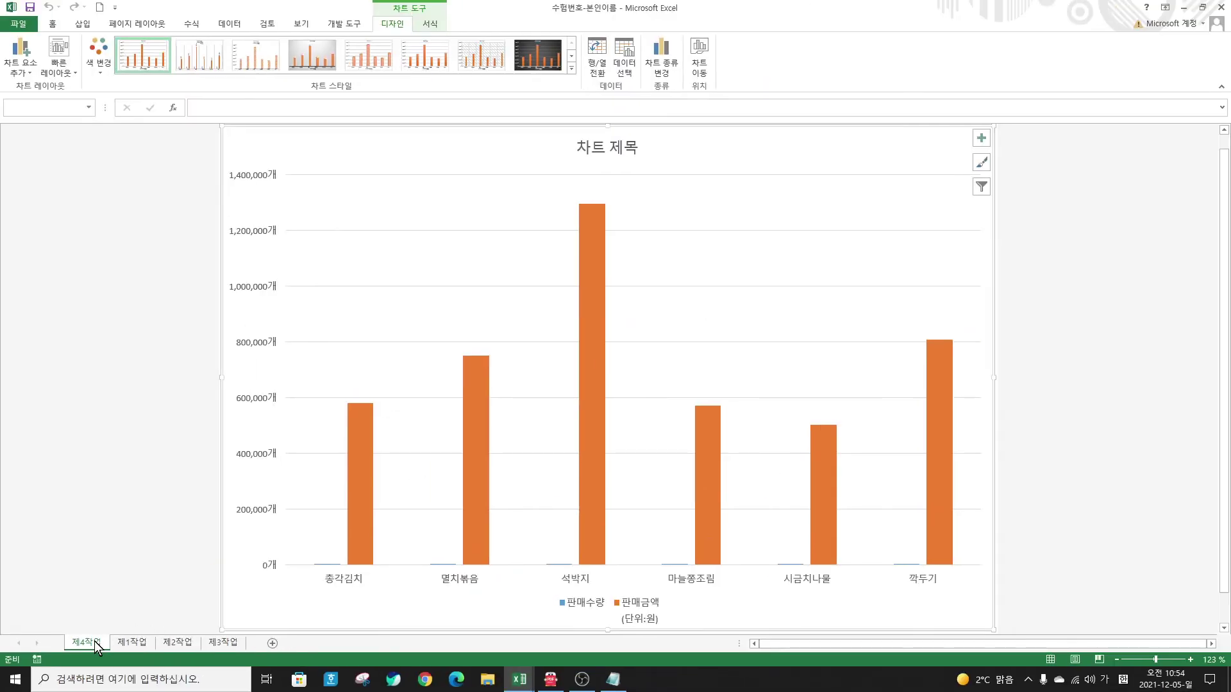
Step: Reorder the sheets so that 제4작업 comes after 제3작업
{"action": "left_click_drag", "start_coordinate": [96, 644], "coordinate": [257, 643]}
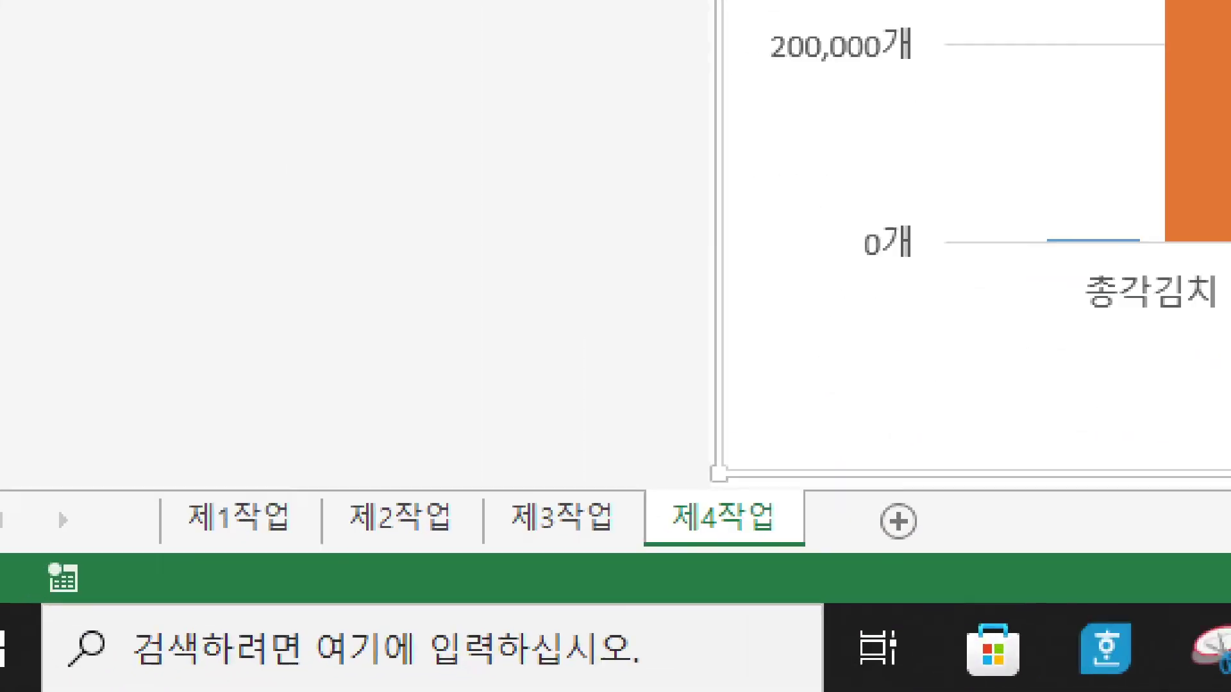
{"action": "left_click", "coordinate": [388, 670]}
{"action": "left_click_drag", "start_coordinate": [83, 560], "coordinate": [203, 596]}
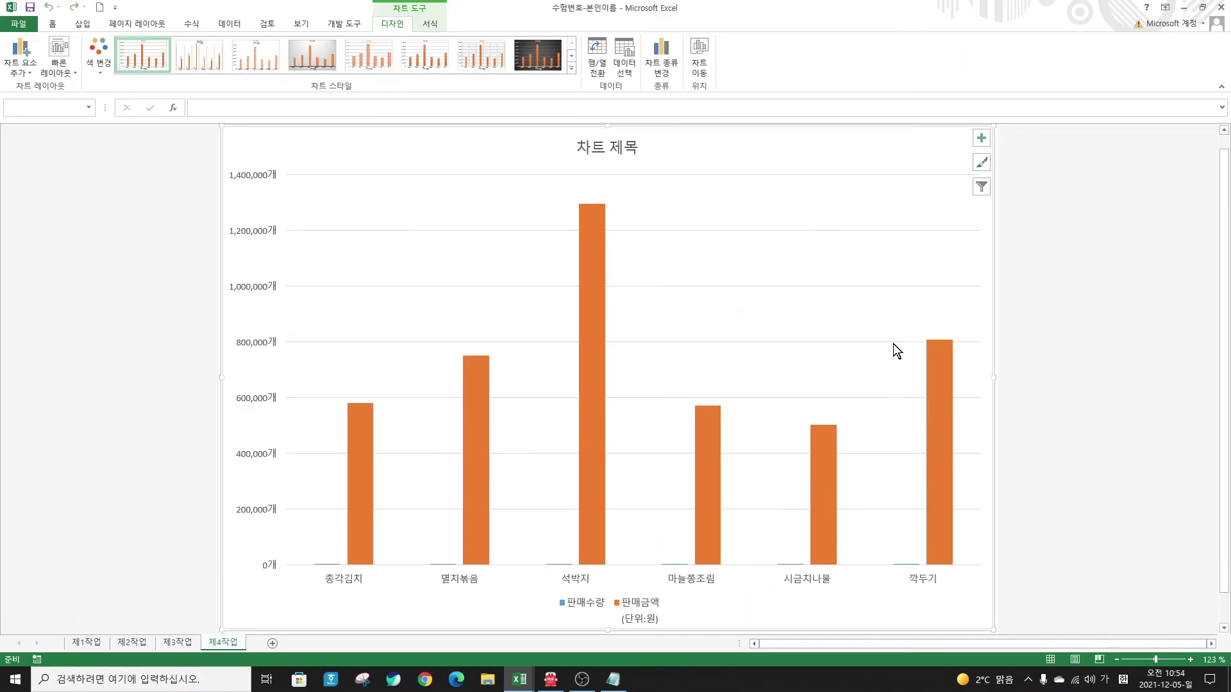
Step: Apply 레이아웃 3 and 스타일 1 to the chart and check the remaining chart conditions in the exam PDF
{"action": "left_click", "coordinate": [551, 680]}
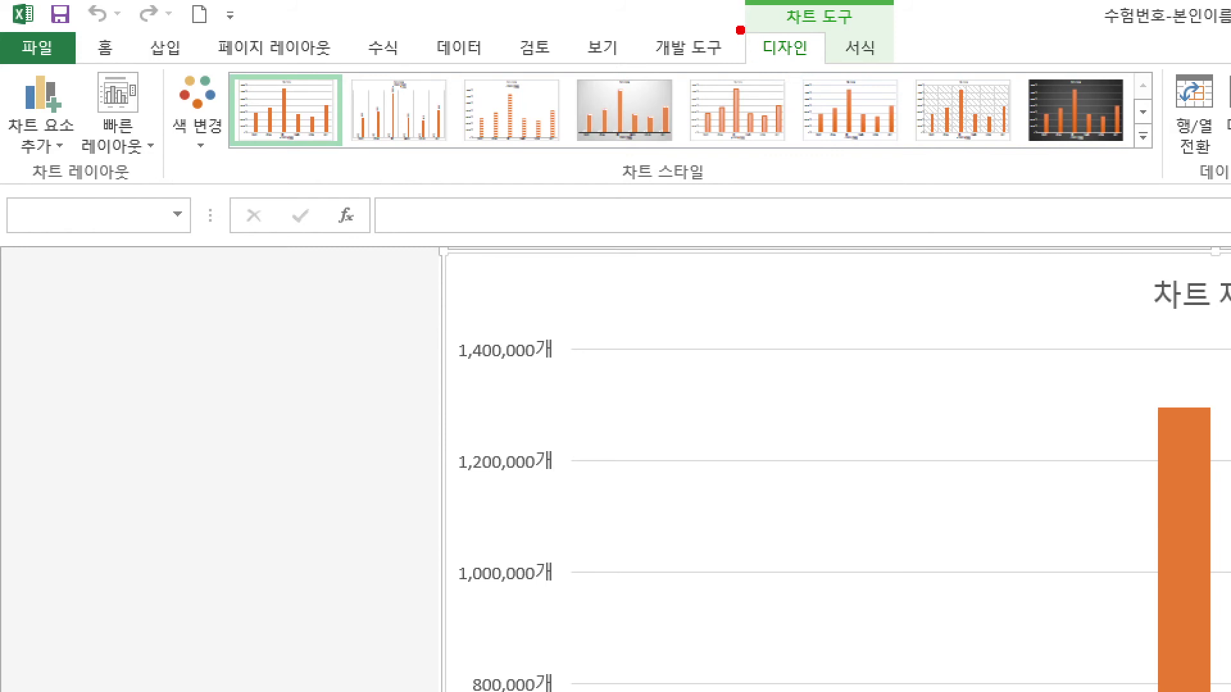
{"action": "left_click_drag", "start_coordinate": [737, 28], "coordinate": [821, 62]}
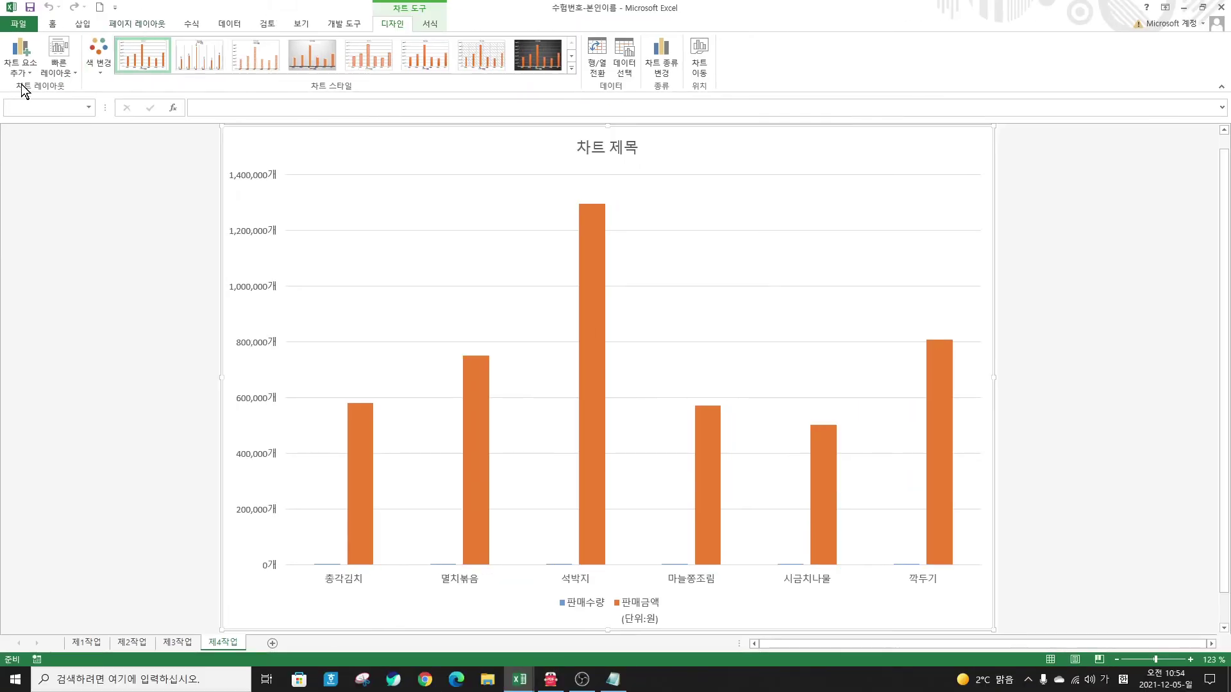
{"action": "left_click", "coordinate": [125, 148]}
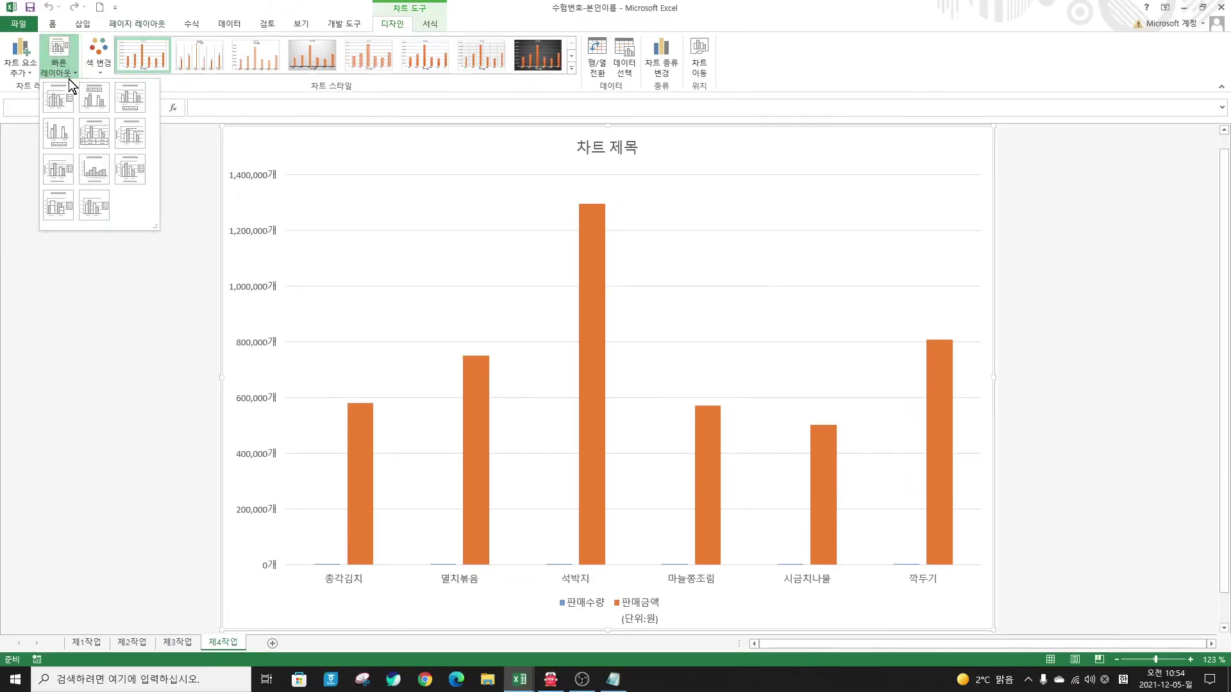
{"action": "left_click", "coordinate": [126, 97]}
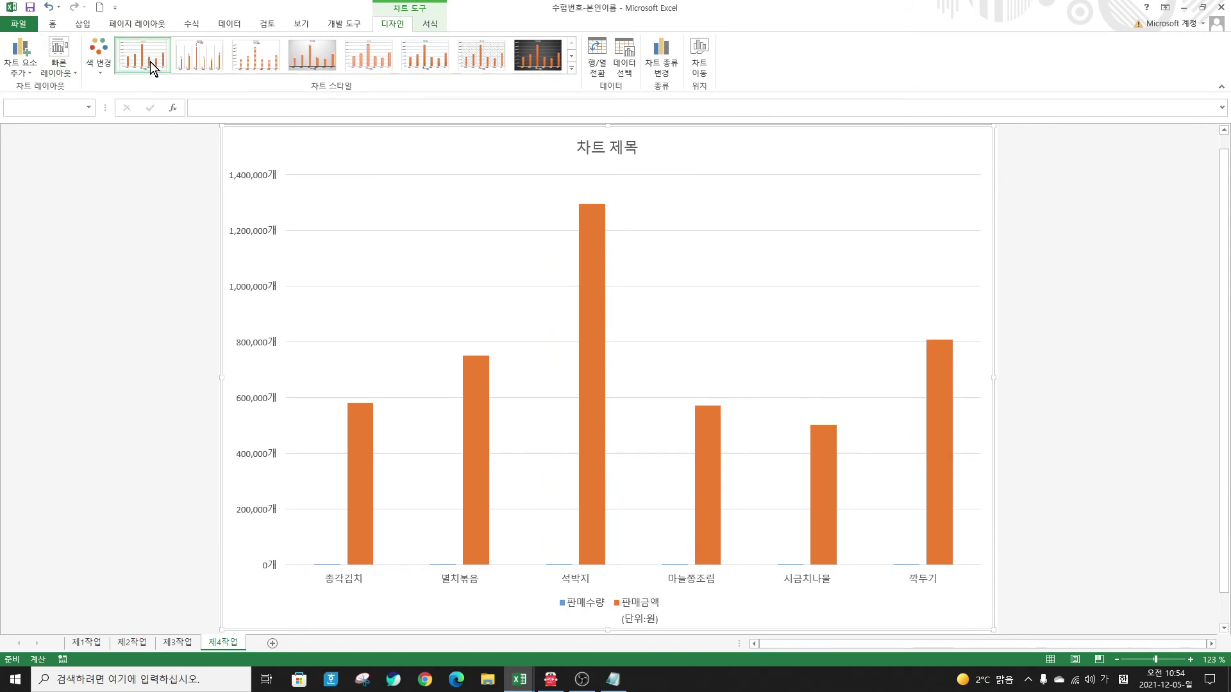
{"action": "key", "text": "alt+Tab"}
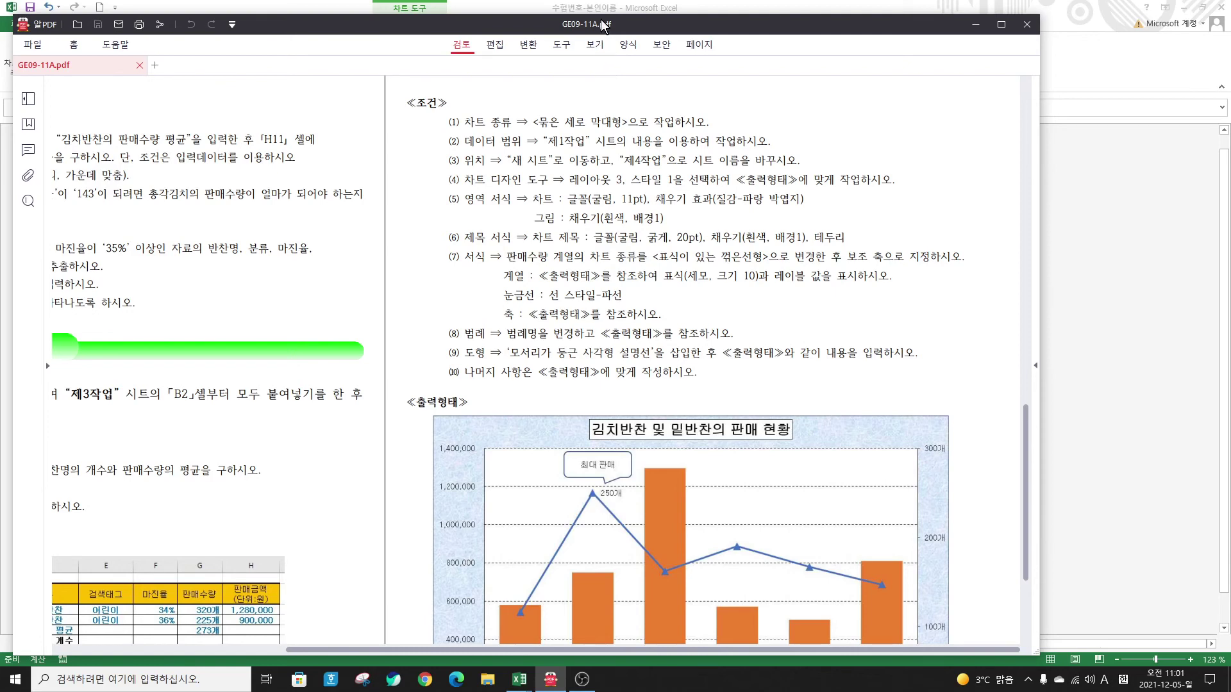
{"action": "left_click_drag", "start_coordinate": [611, 28], "coordinate": [625, 37]}
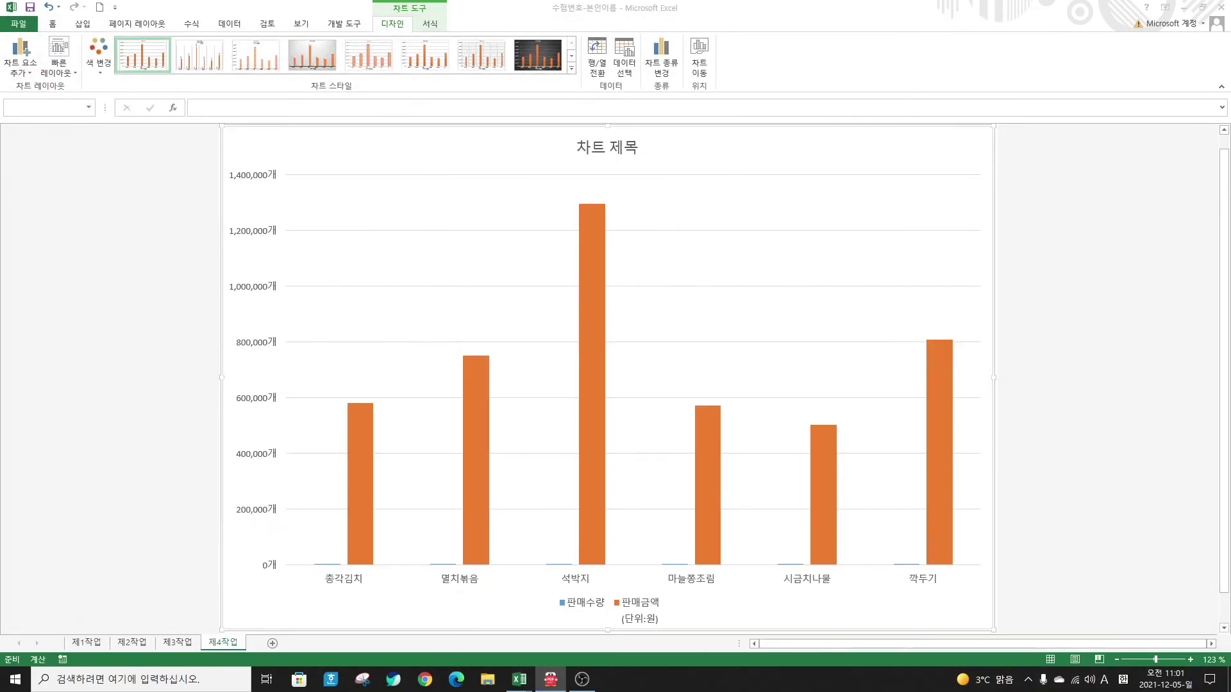
Step: Set the font of the whole chart area to 굴림 at 11 pt
{"action": "left_click", "coordinate": [475, 155]}
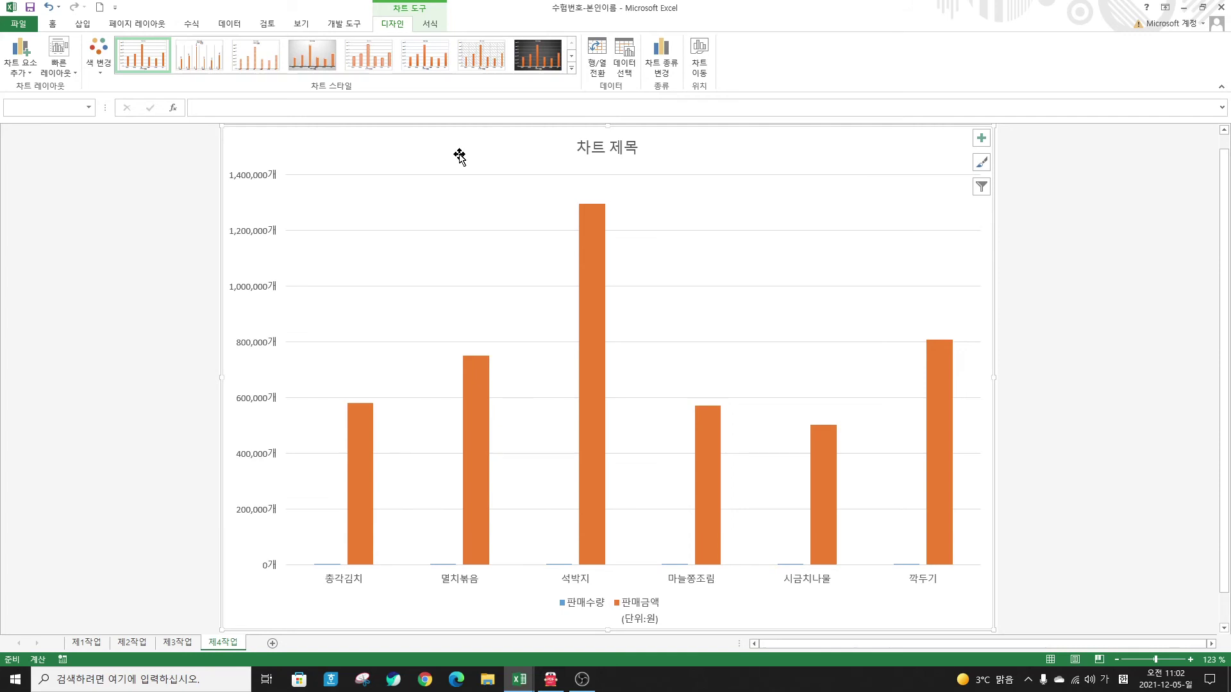
{"action": "left_click", "coordinate": [54, 24]}
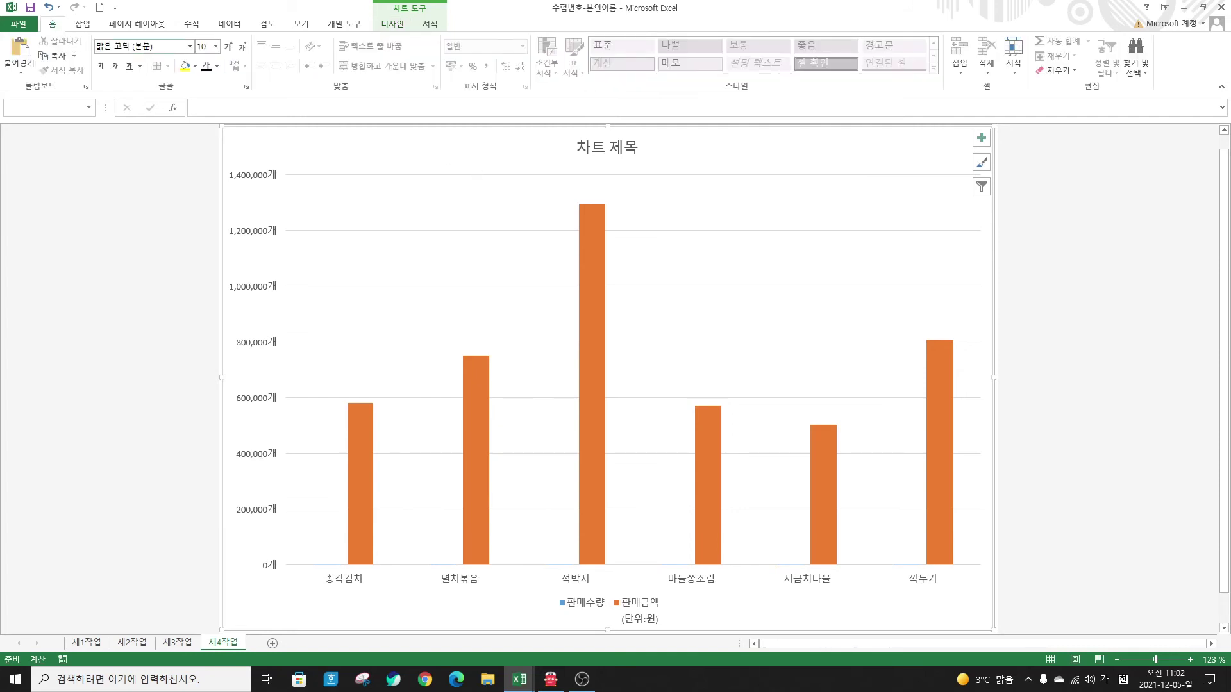
{"action": "left_click", "coordinate": [183, 46]}
{"action": "type", "text": "ㄱ굴림"}
{"action": "key", "text": "Return"}
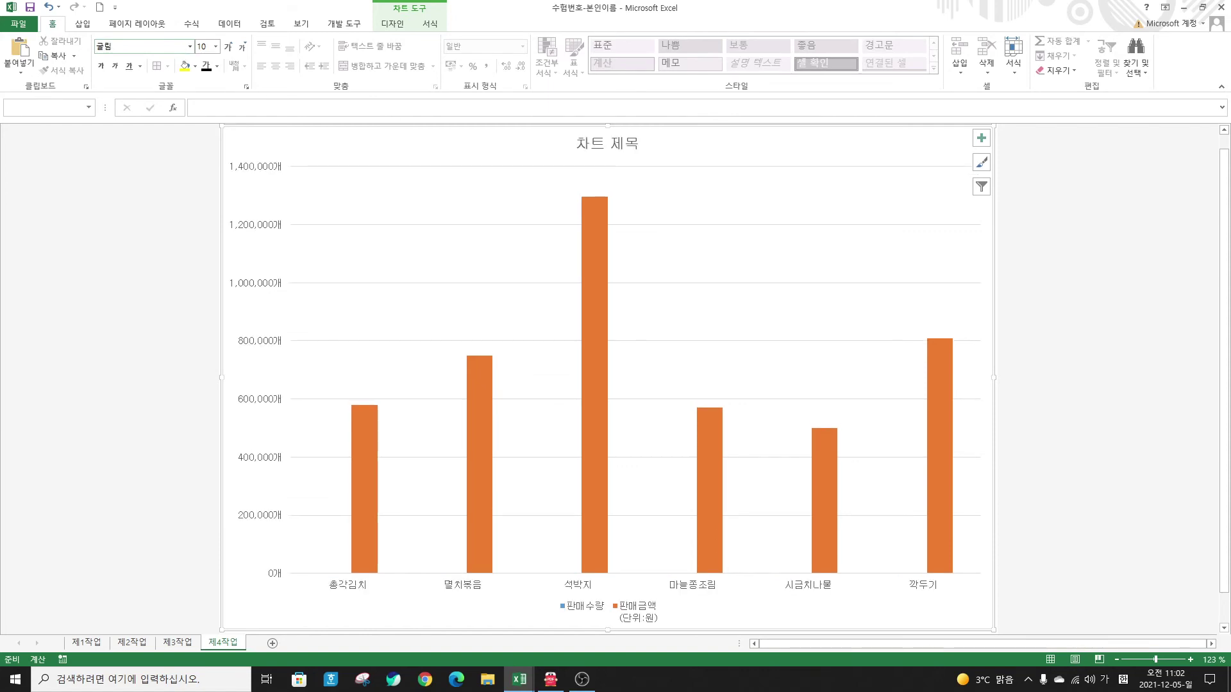
{"action": "left_click", "coordinate": [205, 46]}
{"action": "type", "text": "11"}
{"action": "key", "text": "Return"}
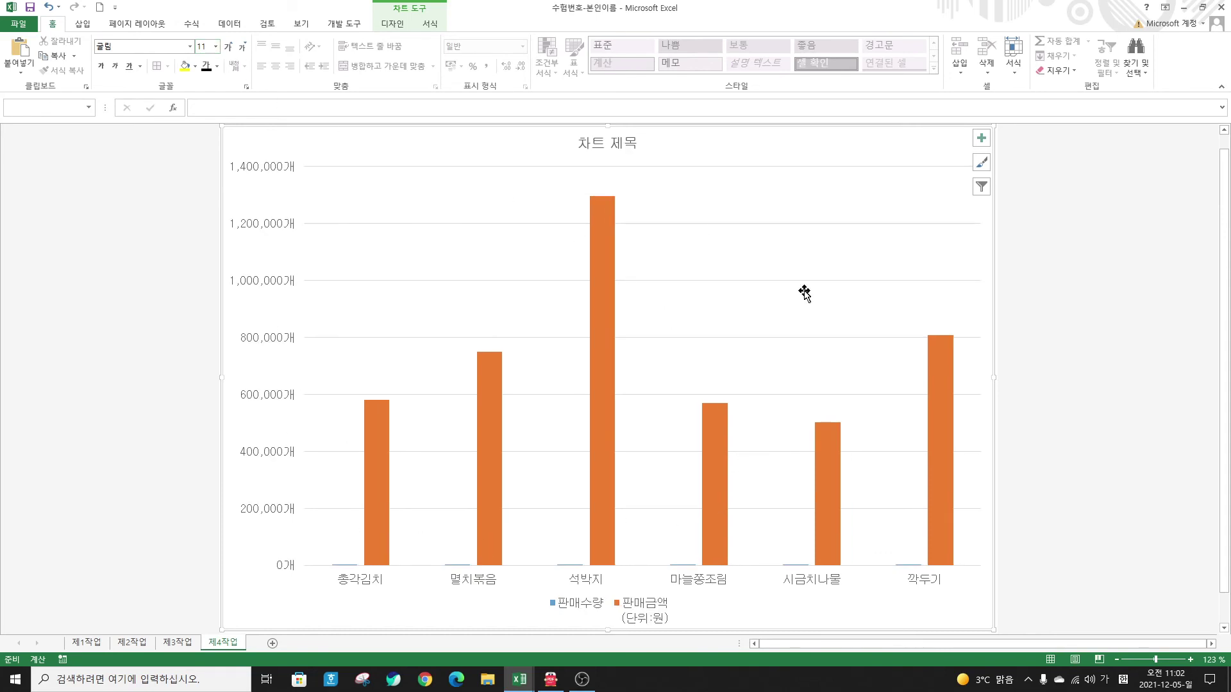
Step: Fill the chart area with the 파랑 박엽지 texture
{"action": "right_click", "coordinate": [672, 139]}
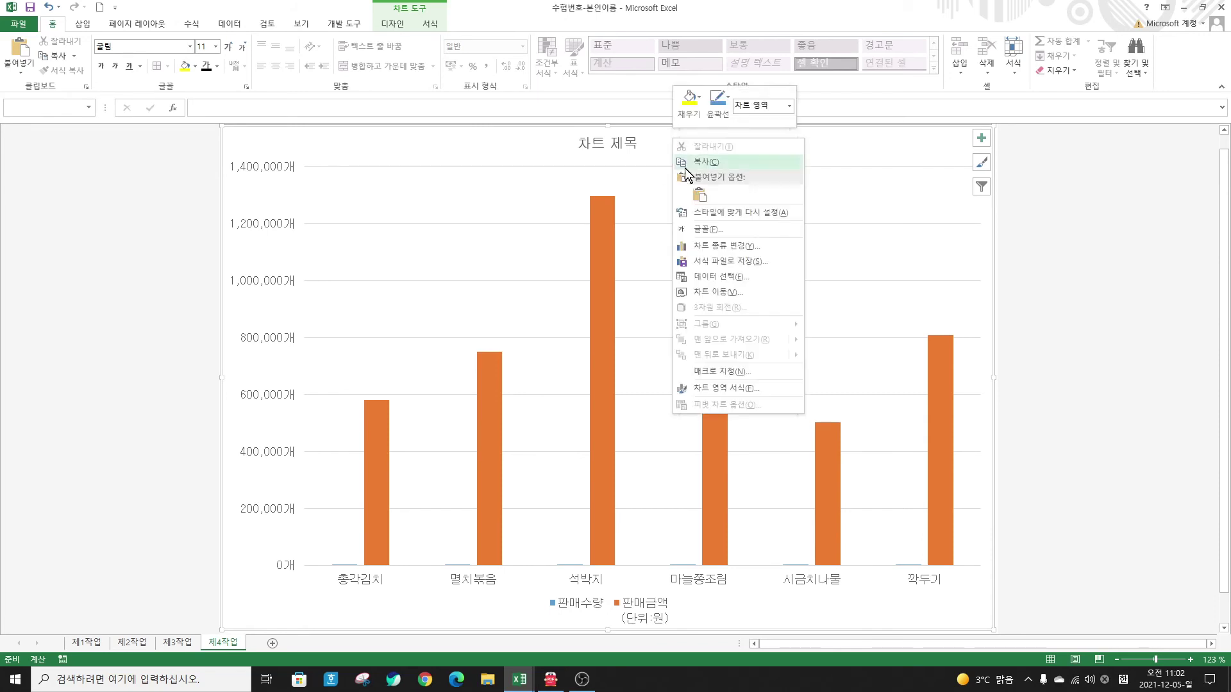
{"action": "left_click", "coordinate": [723, 389]}
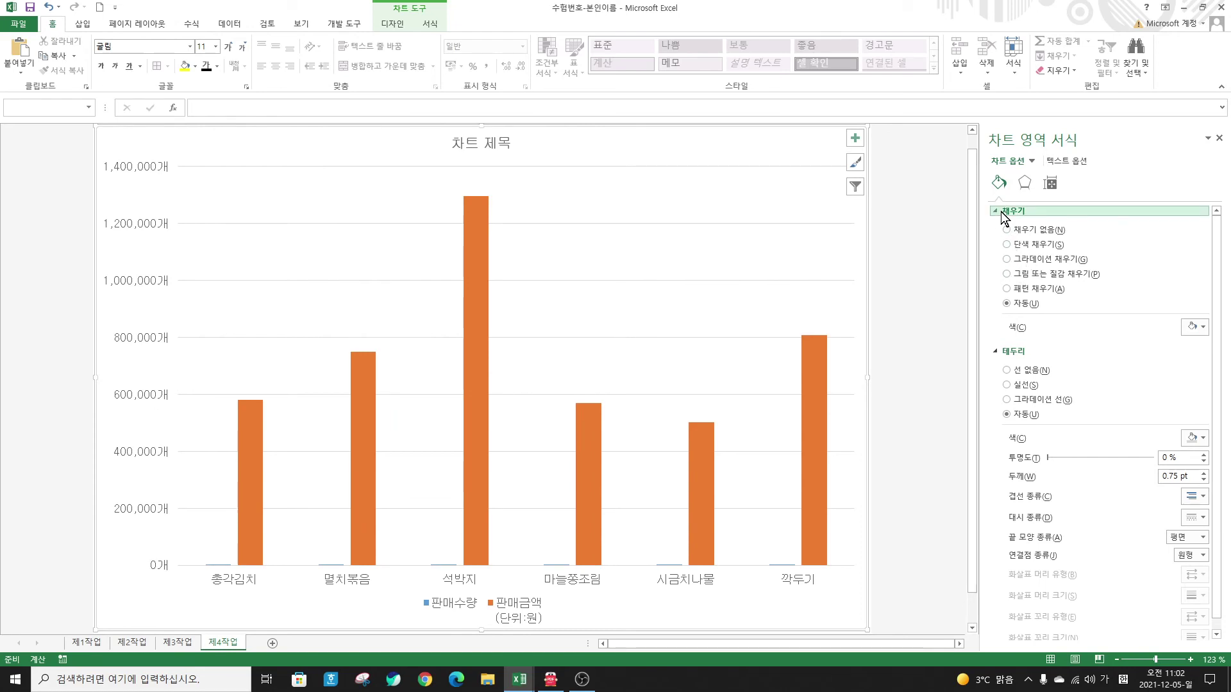
{"action": "left_click", "coordinate": [1015, 274]}
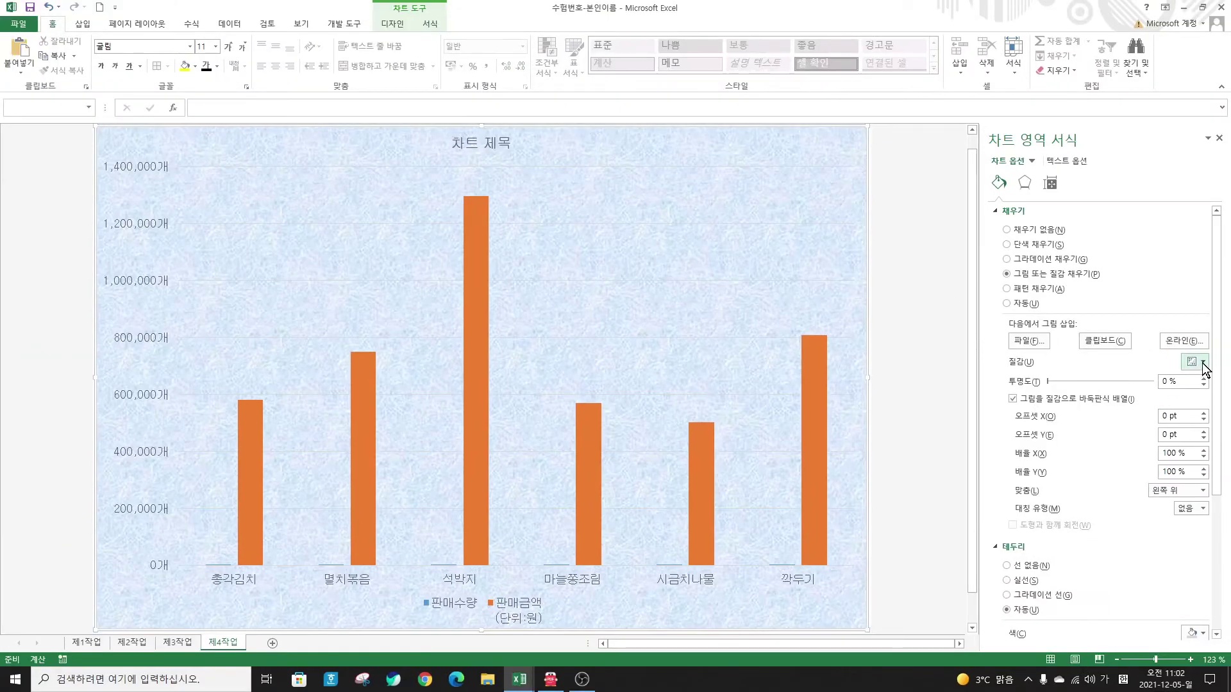
{"action": "left_click", "coordinate": [1202, 361]}
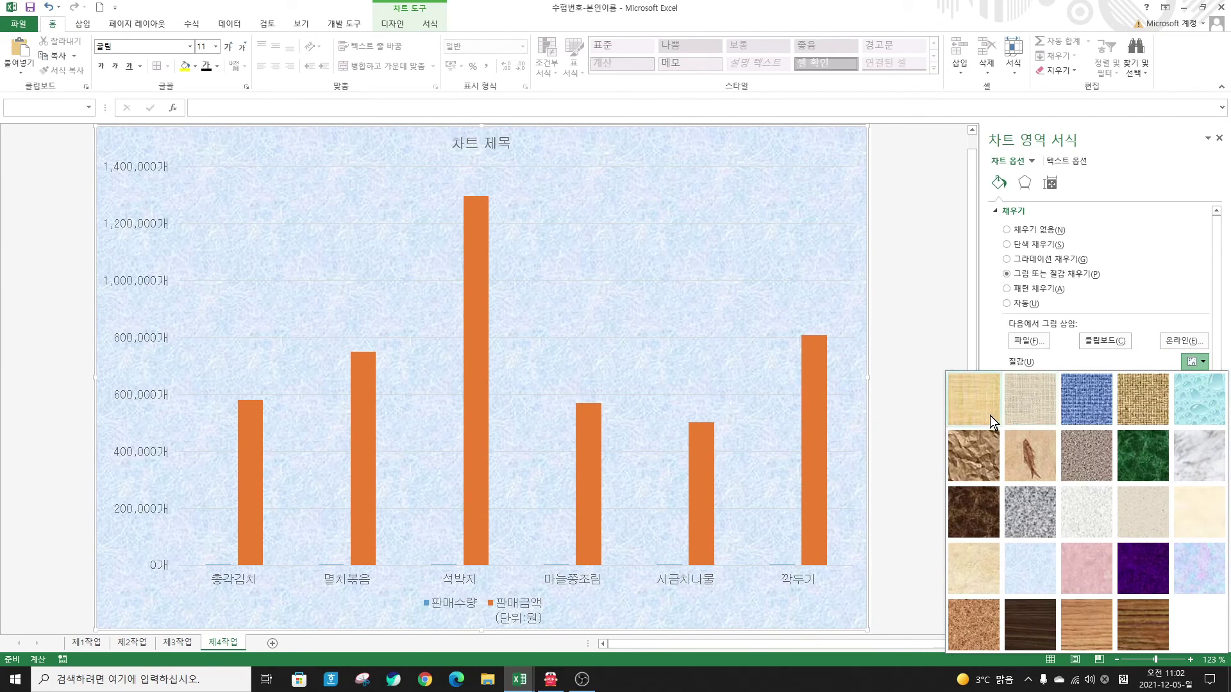
{"action": "left_click", "coordinate": [1009, 551]}
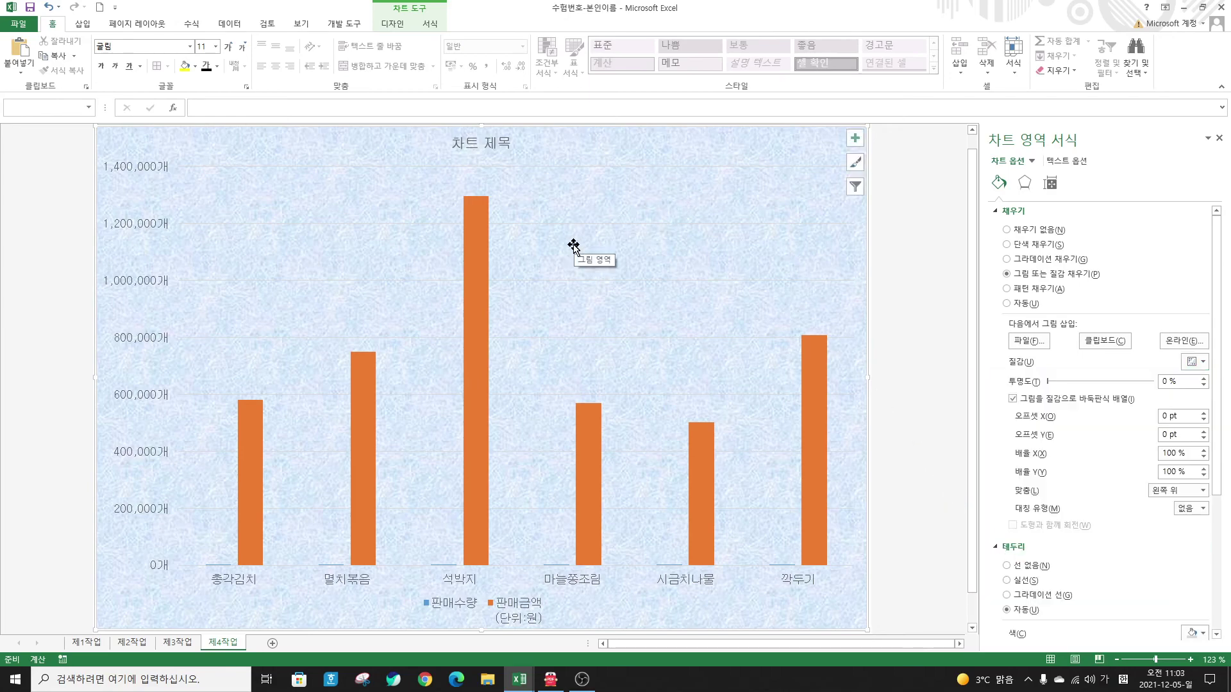
Step: Give the chart's plot area a solid fill in 흰색, 배경 1
{"action": "left_click", "coordinate": [557, 259]}
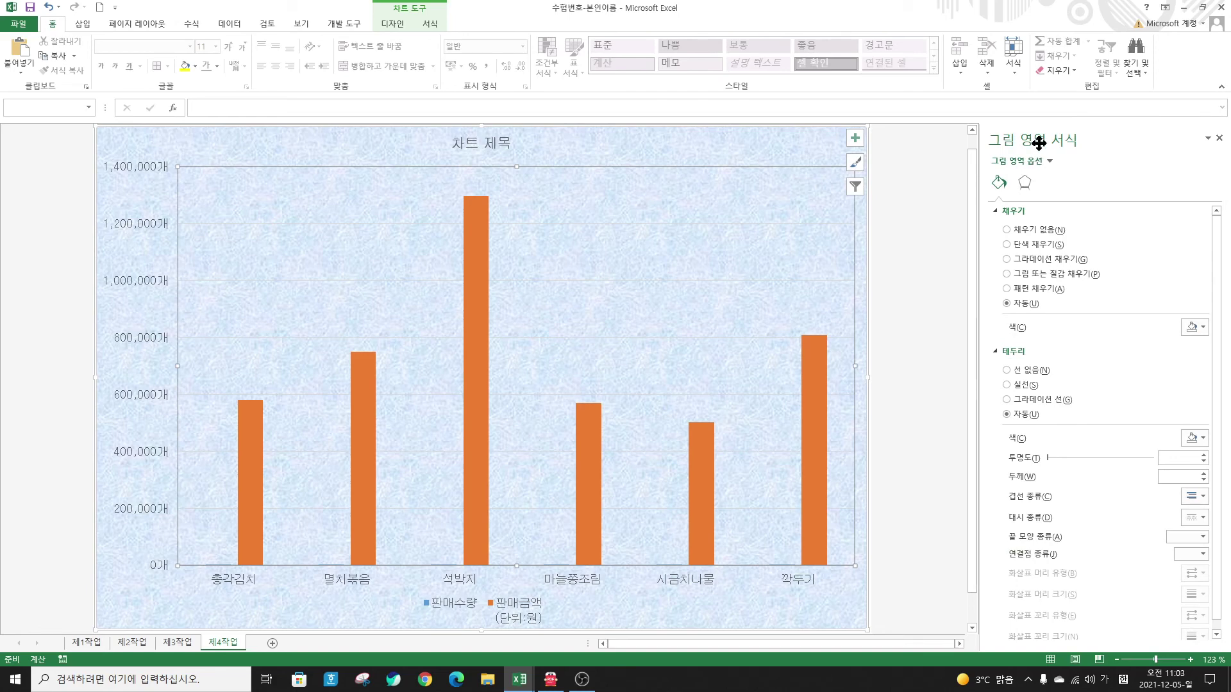
{"action": "right_click", "coordinate": [593, 199]}
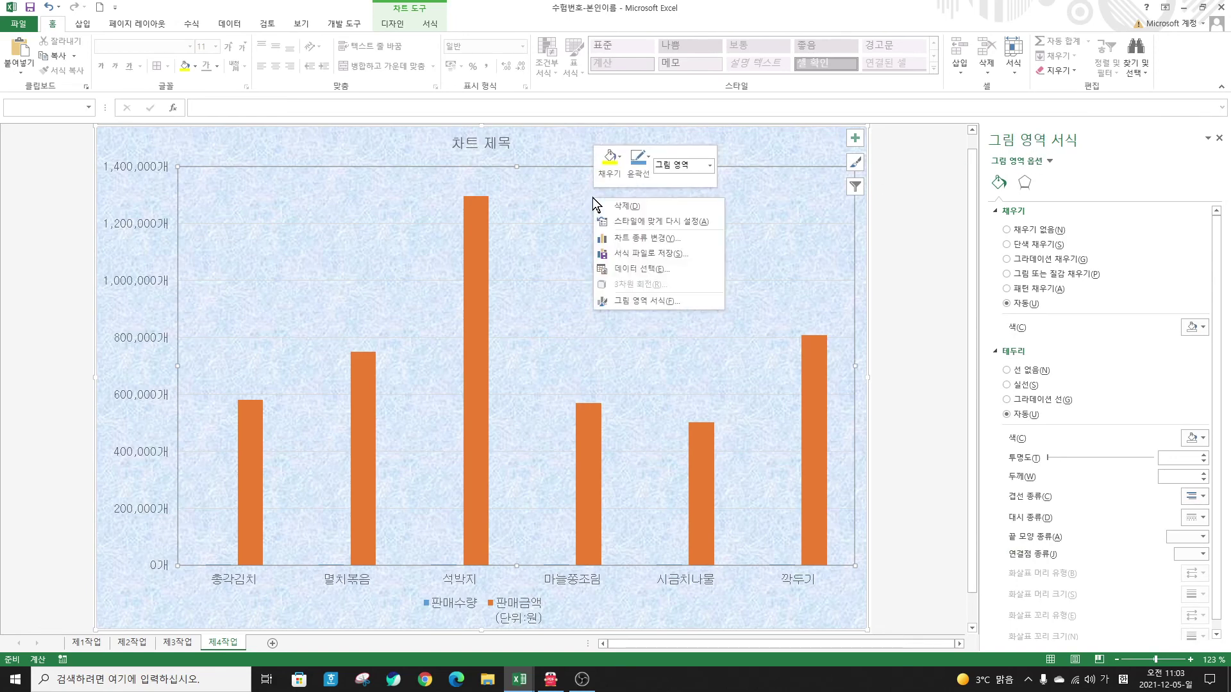
{"action": "left_click", "coordinate": [636, 301]}
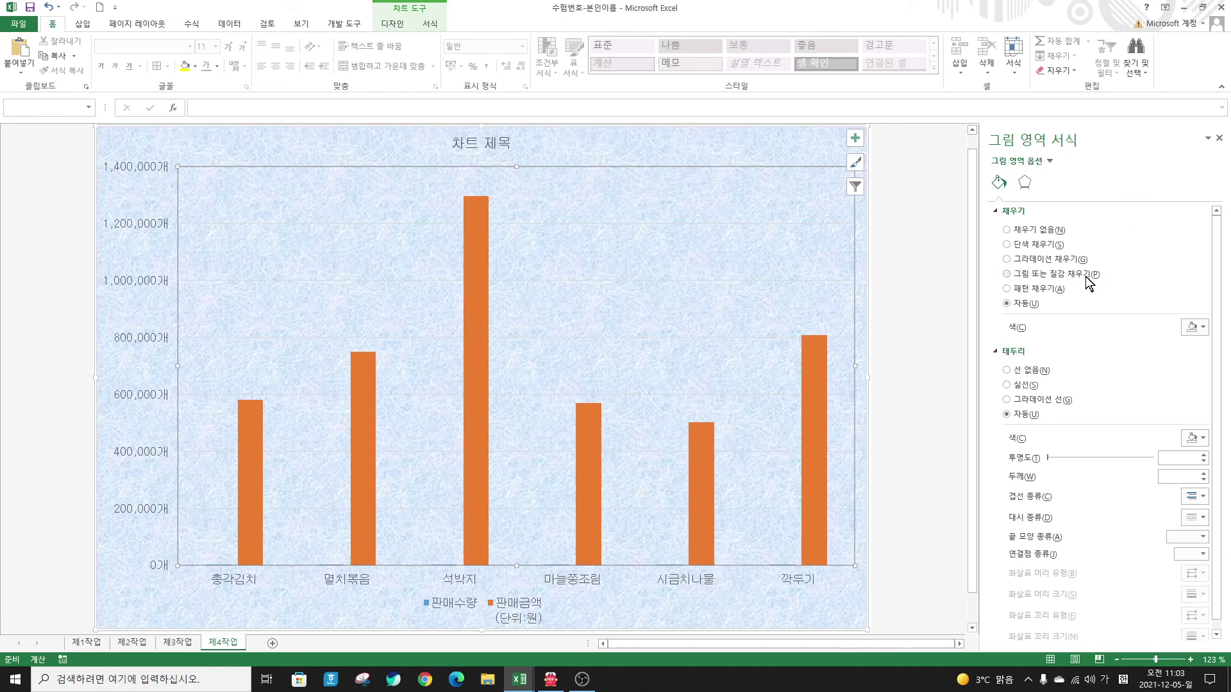
{"action": "left_click", "coordinate": [1021, 247]}
{"action": "left_click", "coordinate": [1202, 328]}
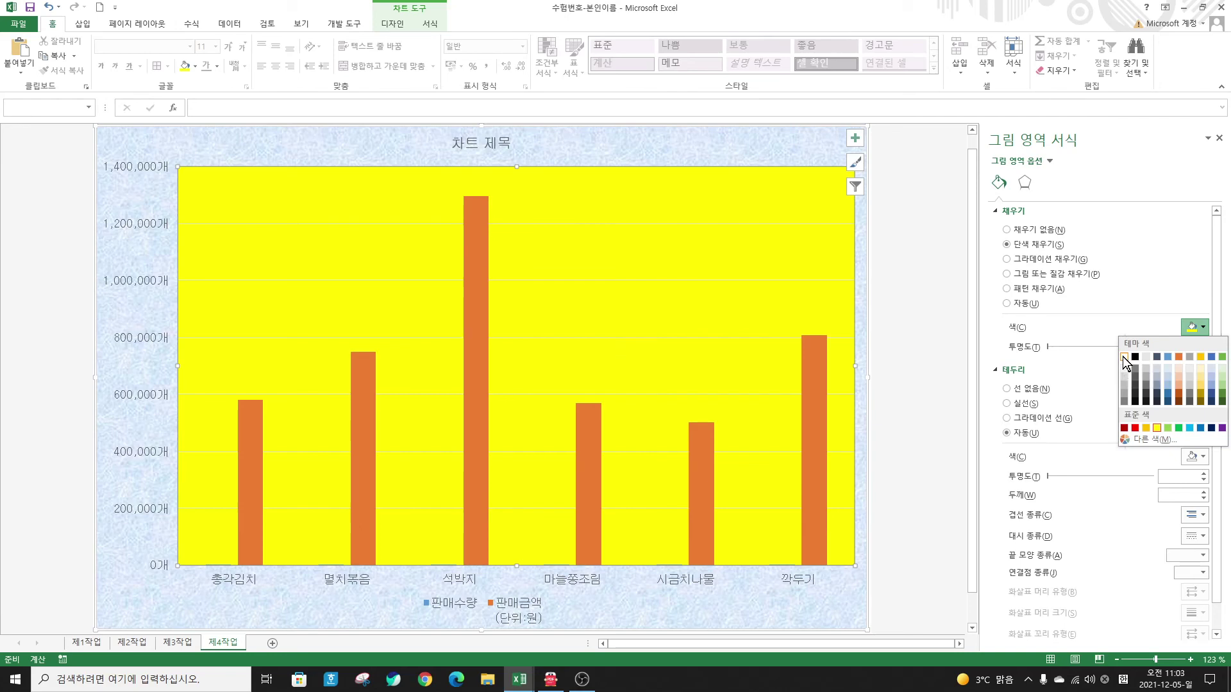
{"action": "left_click", "coordinate": [1124, 358]}
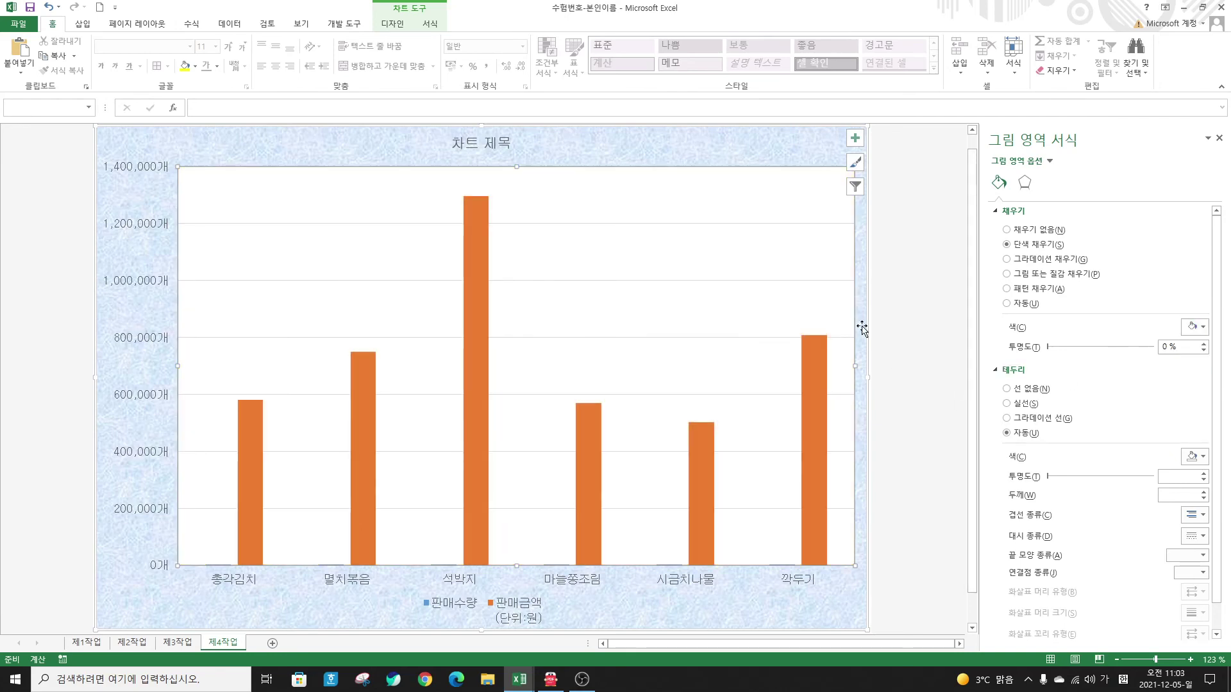
Step: Replace the placeholder chart title with 김치반찬 및 밑반찬의 판매 현황
{"action": "left_click", "coordinate": [481, 145]}
{"action": "left_click_drag", "start_coordinate": [450, 143], "coordinate": [507, 145]}
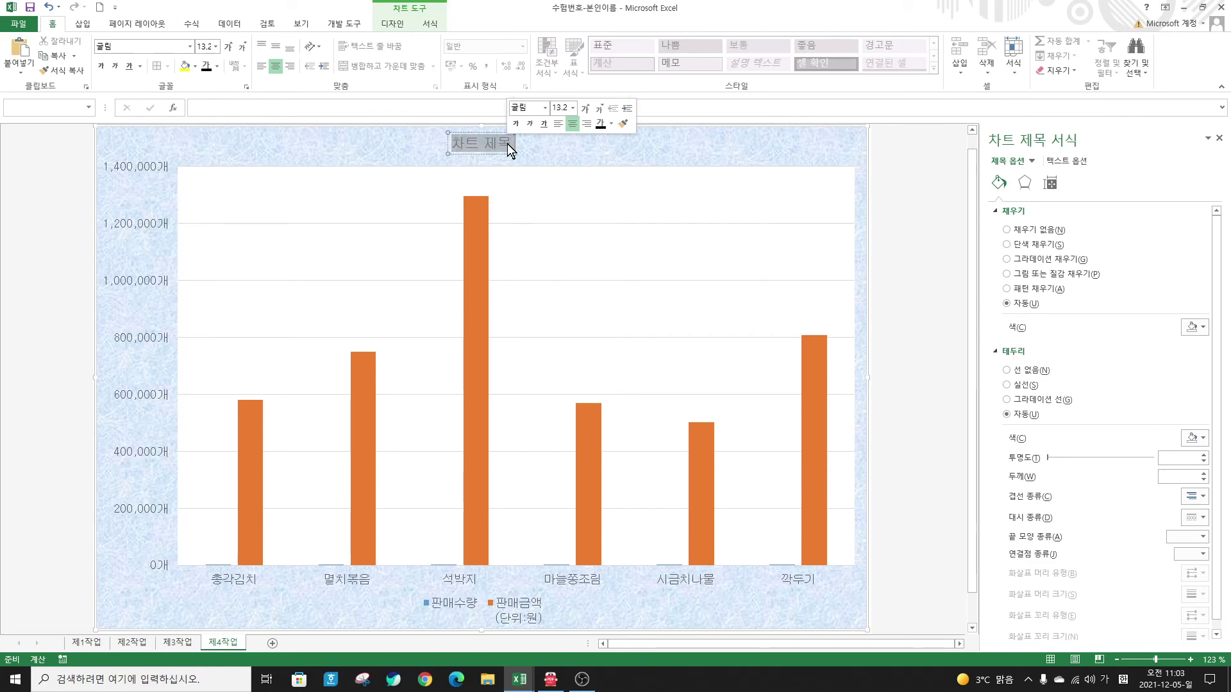
{"action": "type", "text": "김치반"}
{"action": "type", "text": "찬"}
{"action": "type", "text": " 및 밑반ㅊ"}
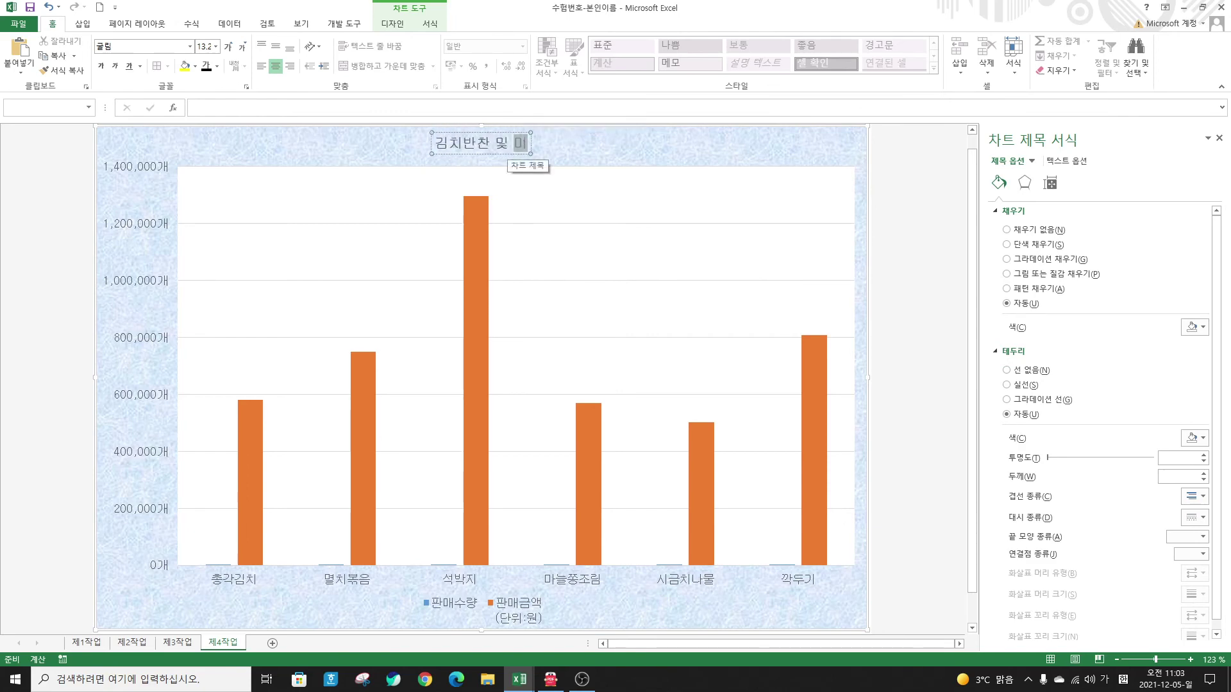
{"action": "type", "text": "찬"}
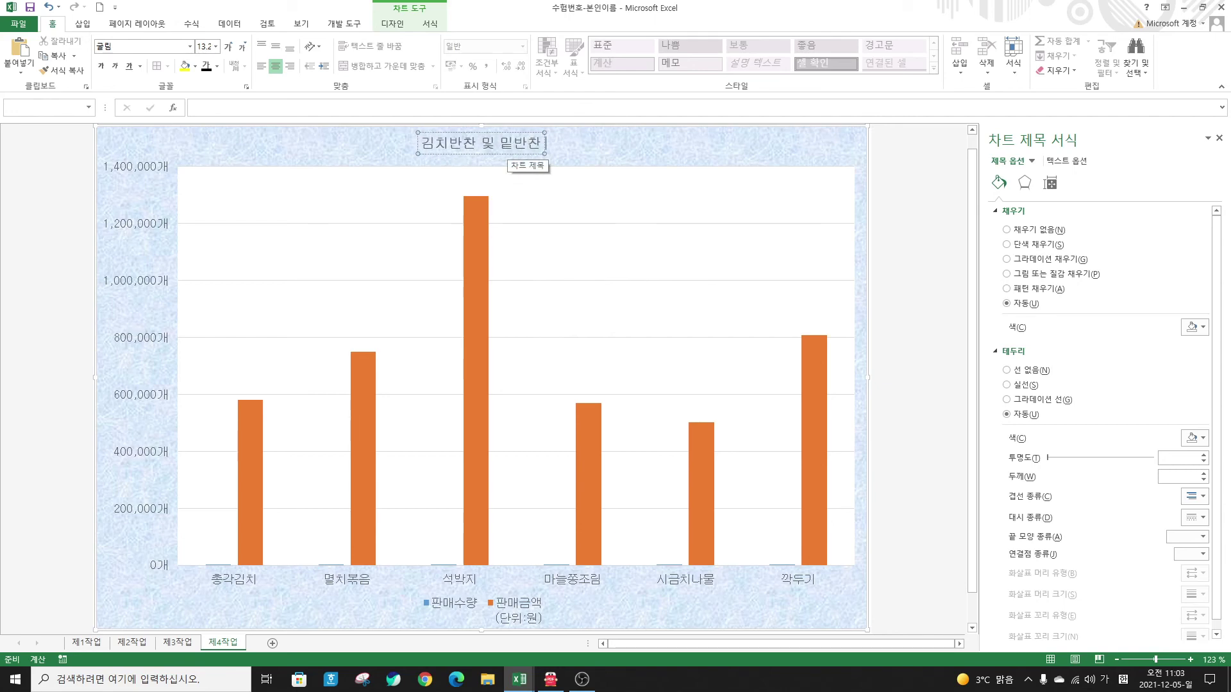
{"action": "type", "text": "의 ㅁ판매 현화"}
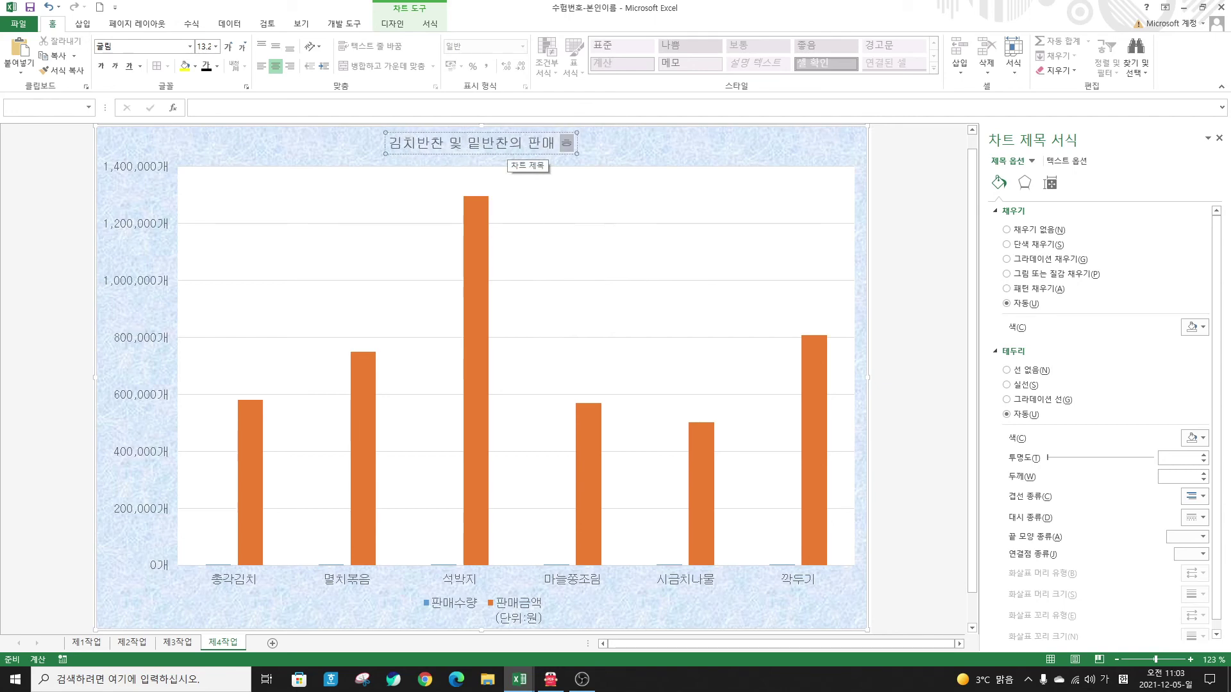
{"action": "key", "text": "alt+Tab"}
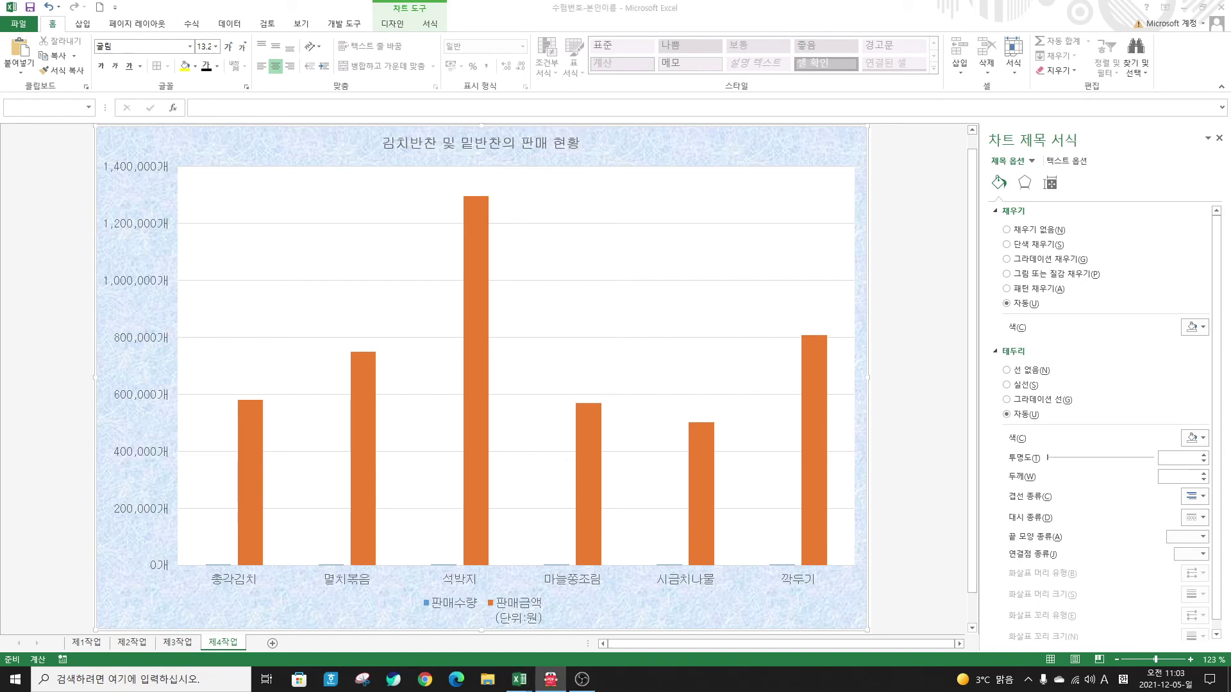
Step: Format the chart title text as bold, black and 20 pt
{"action": "left_click", "coordinate": [423, 143]}
{"action": "left_click_drag", "start_coordinate": [381, 142], "coordinate": [583, 144]}
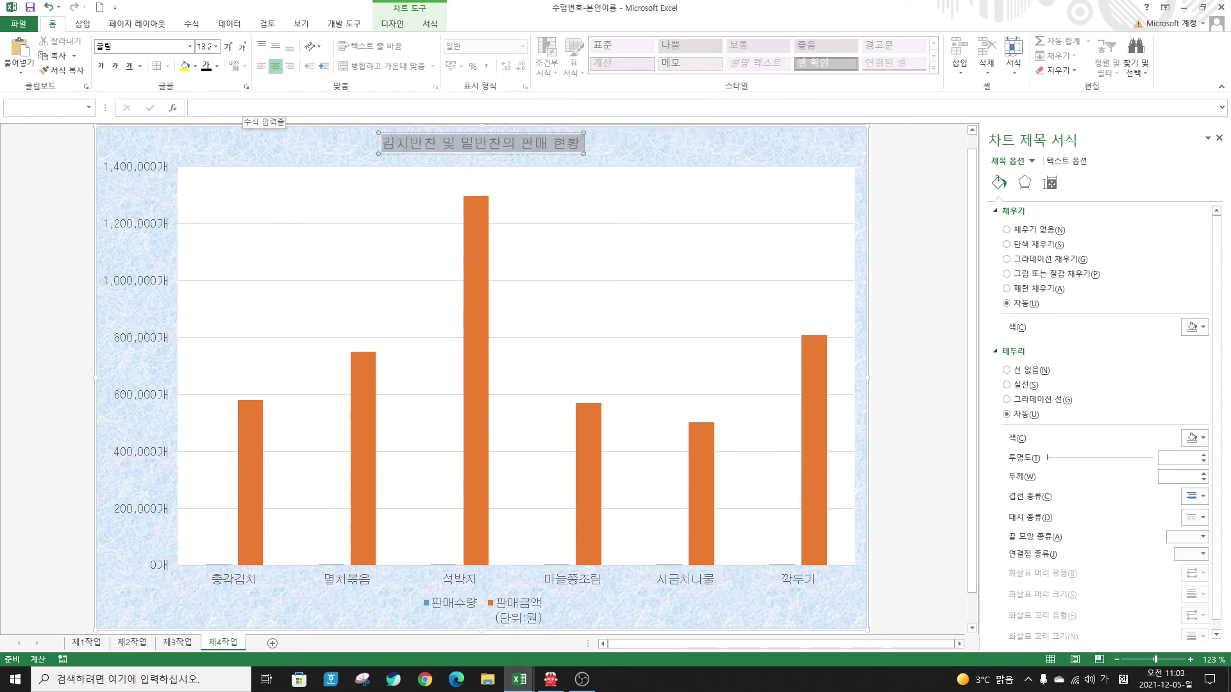
{"action": "left_click", "coordinate": [102, 65]}
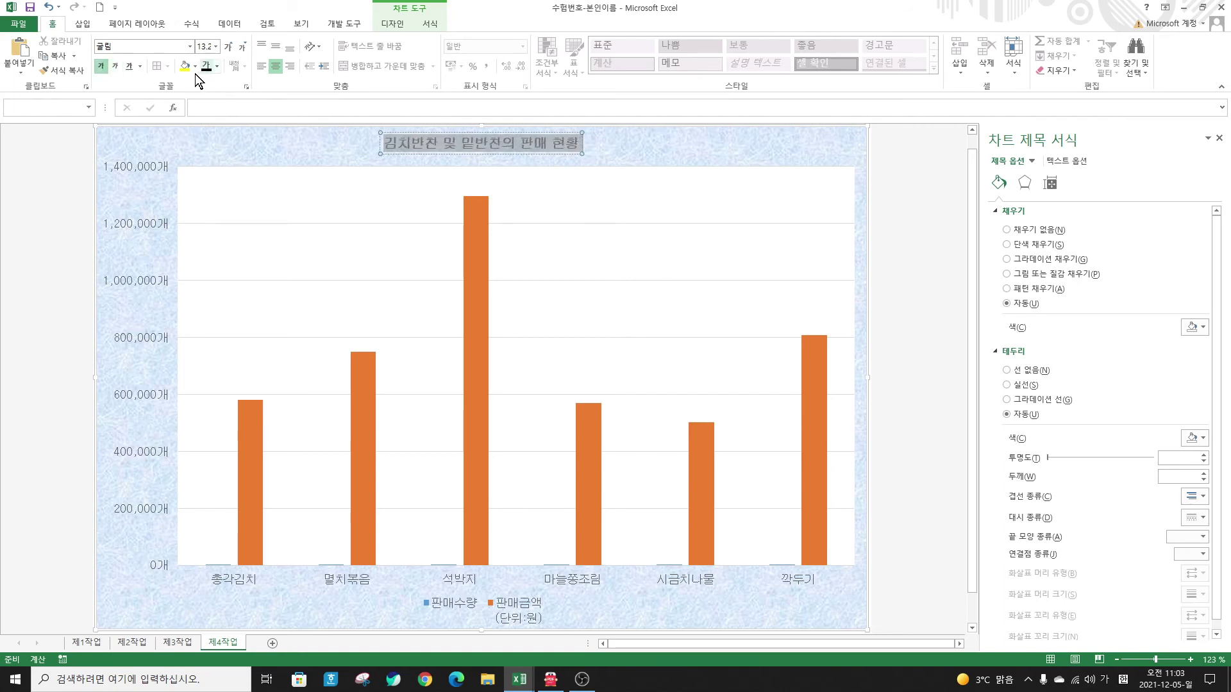
{"action": "left_click", "coordinate": [218, 67]}
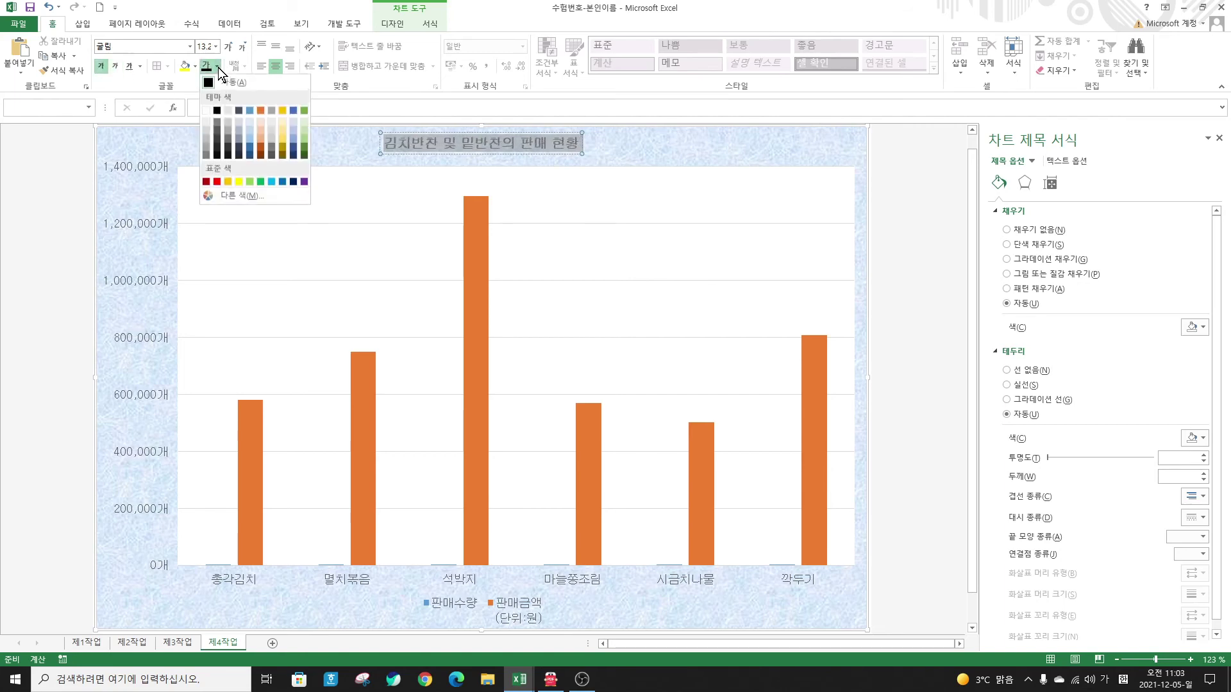
{"action": "left_click", "coordinate": [218, 113]}
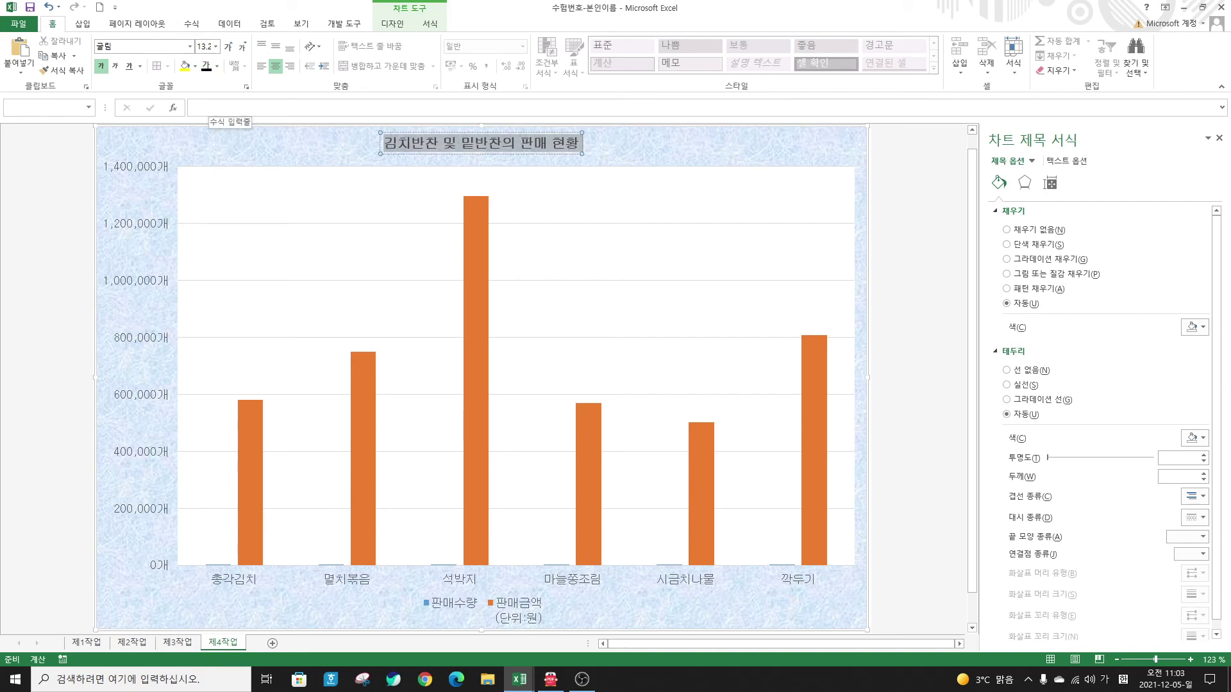
{"action": "left_click", "coordinate": [205, 46]}
{"action": "type", "text": "20"}
{"action": "key", "text": "Return"}
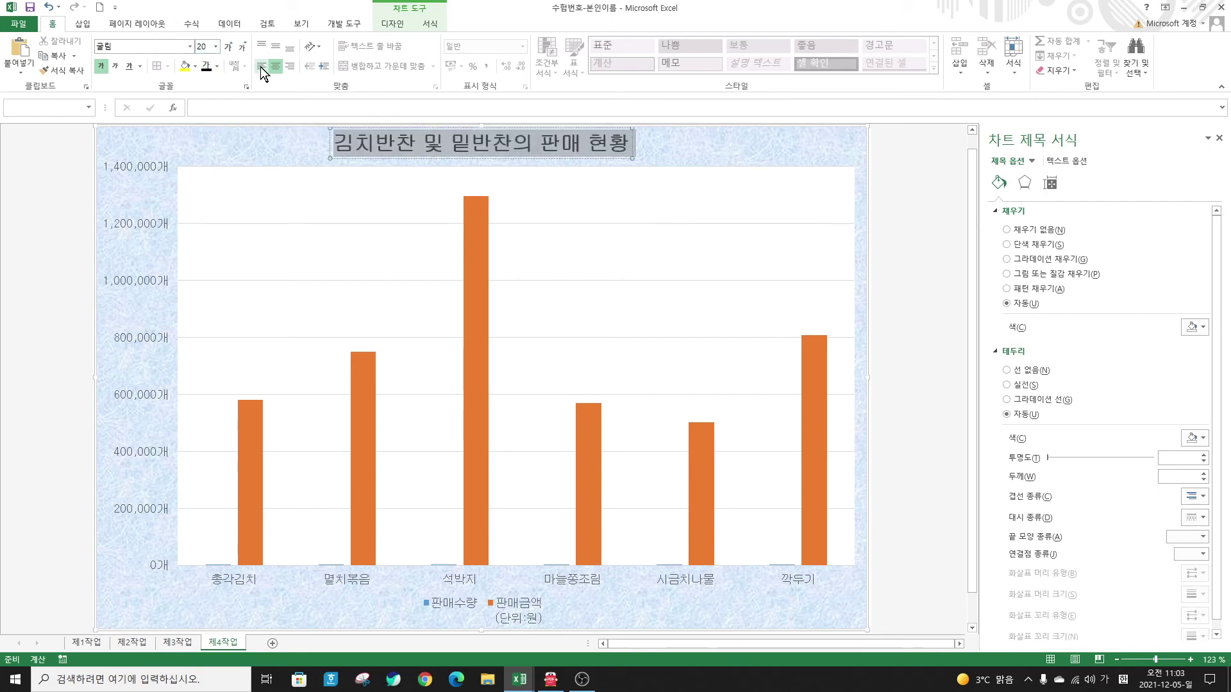
Step: Give the chart title a solid black border
{"action": "right_click", "coordinate": [584, 139]}
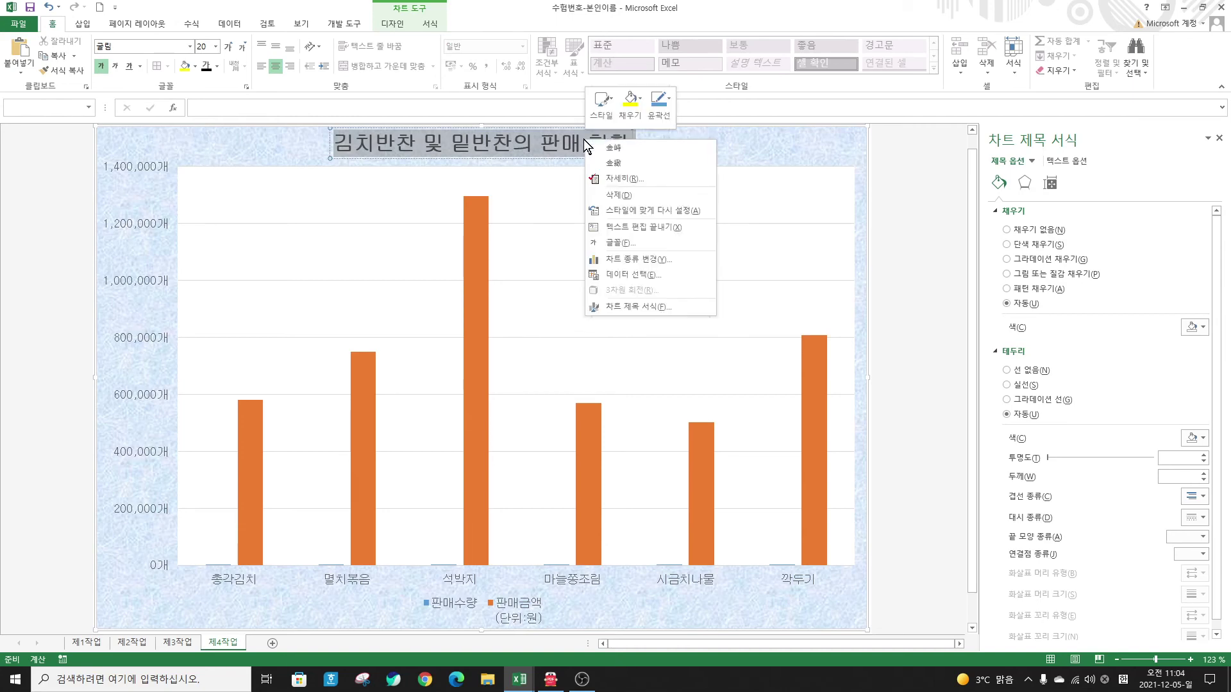
{"action": "key", "text": "Escape"}
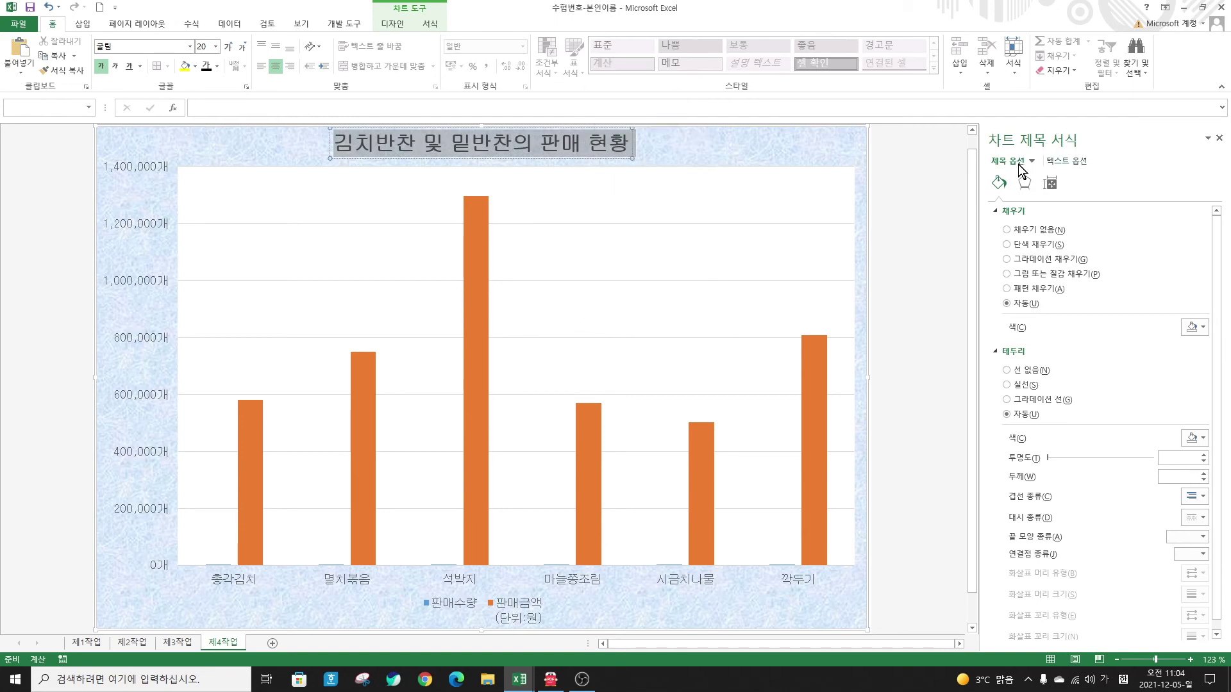
{"action": "left_click", "coordinate": [1008, 385]}
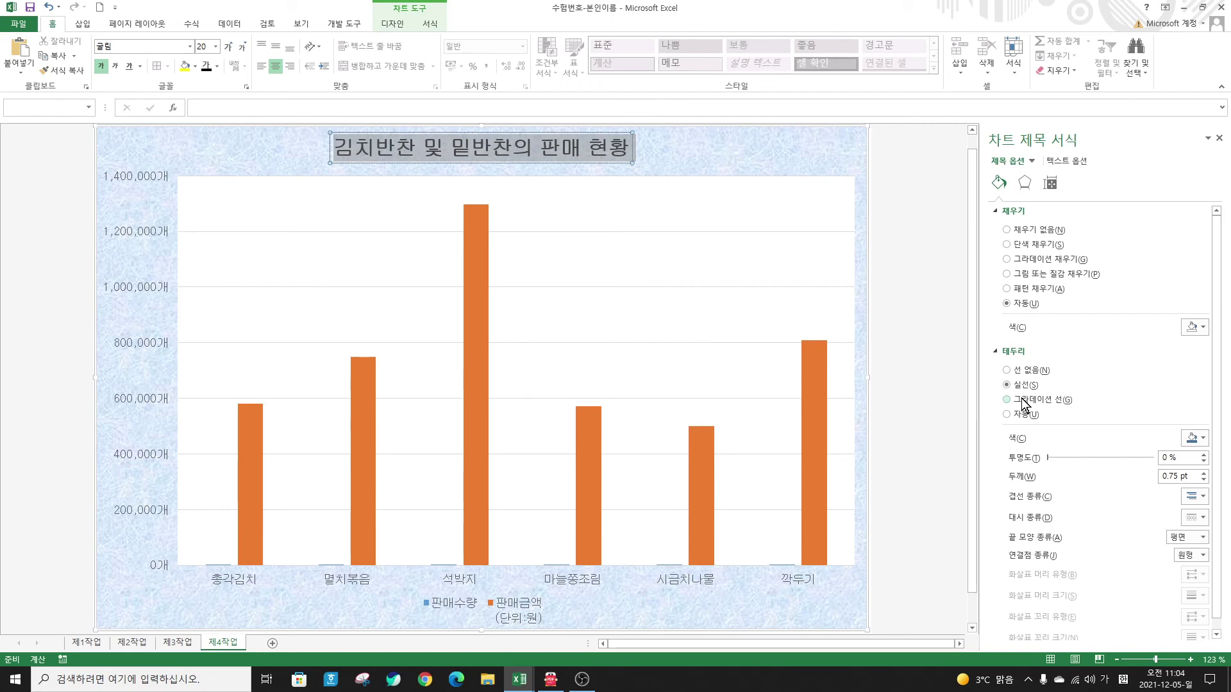
{"action": "left_click", "coordinate": [1205, 441]}
{"action": "left_click", "coordinate": [1133, 467]}
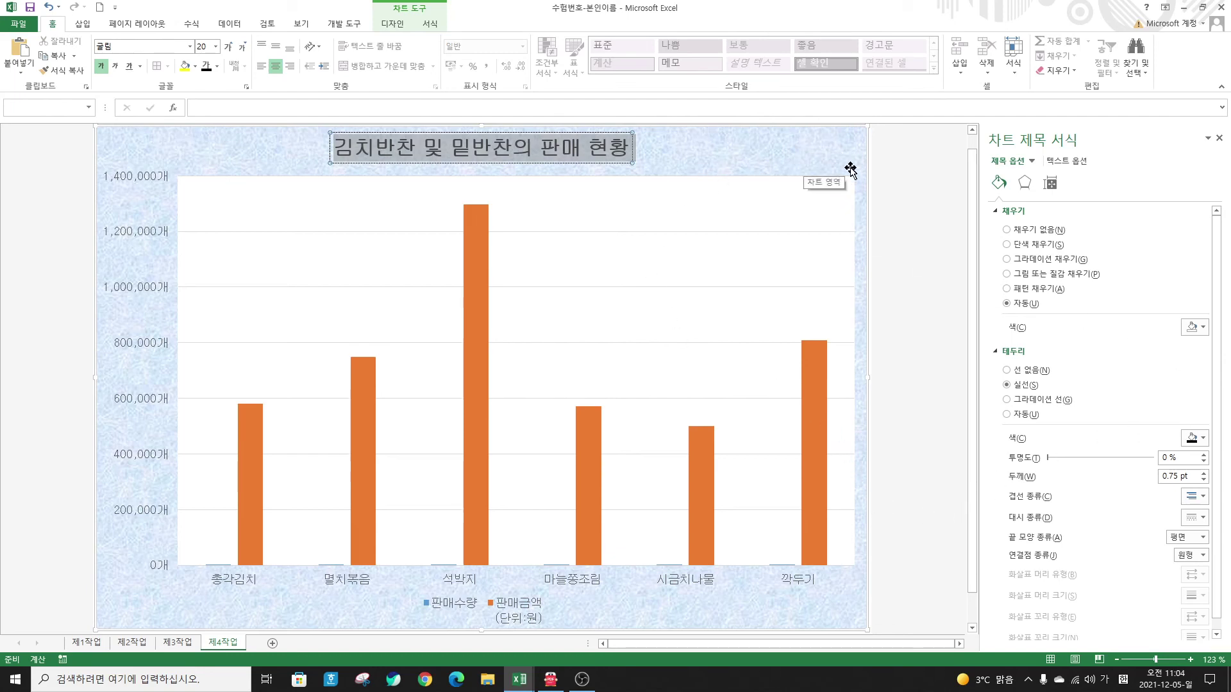
{"action": "left_click", "coordinate": [905, 180]}
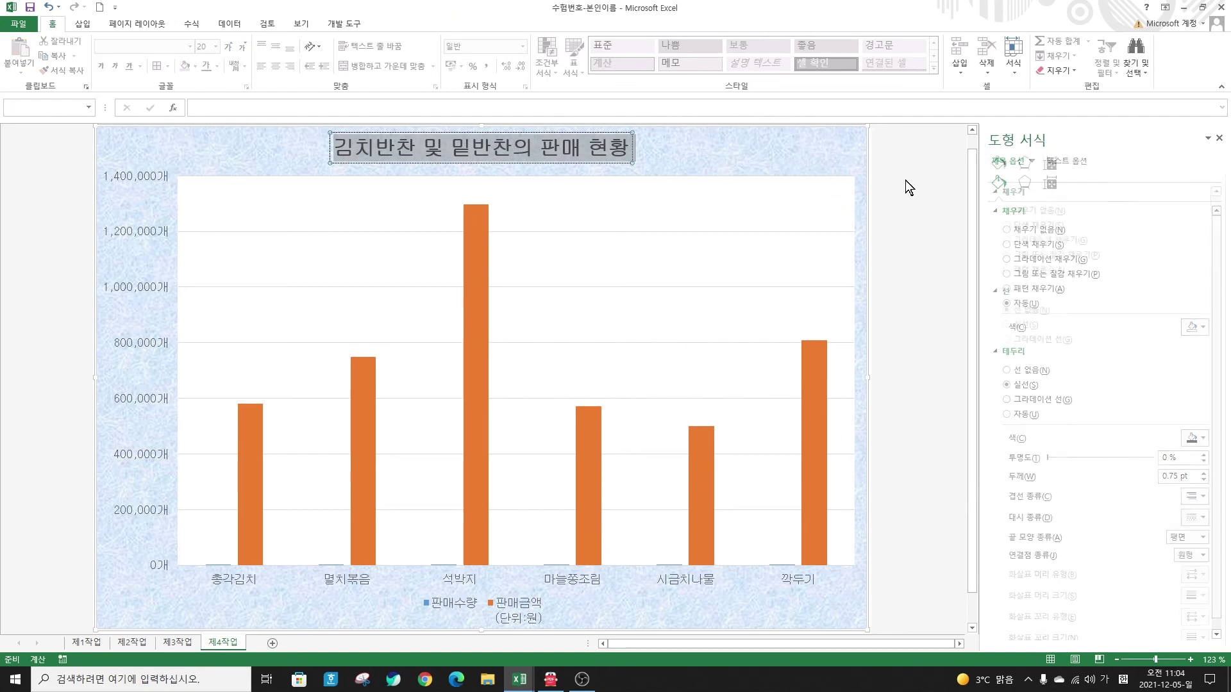
Step: Fill the chart title box with solid 흰색, 배경 1
{"action": "left_click", "coordinate": [535, 149]}
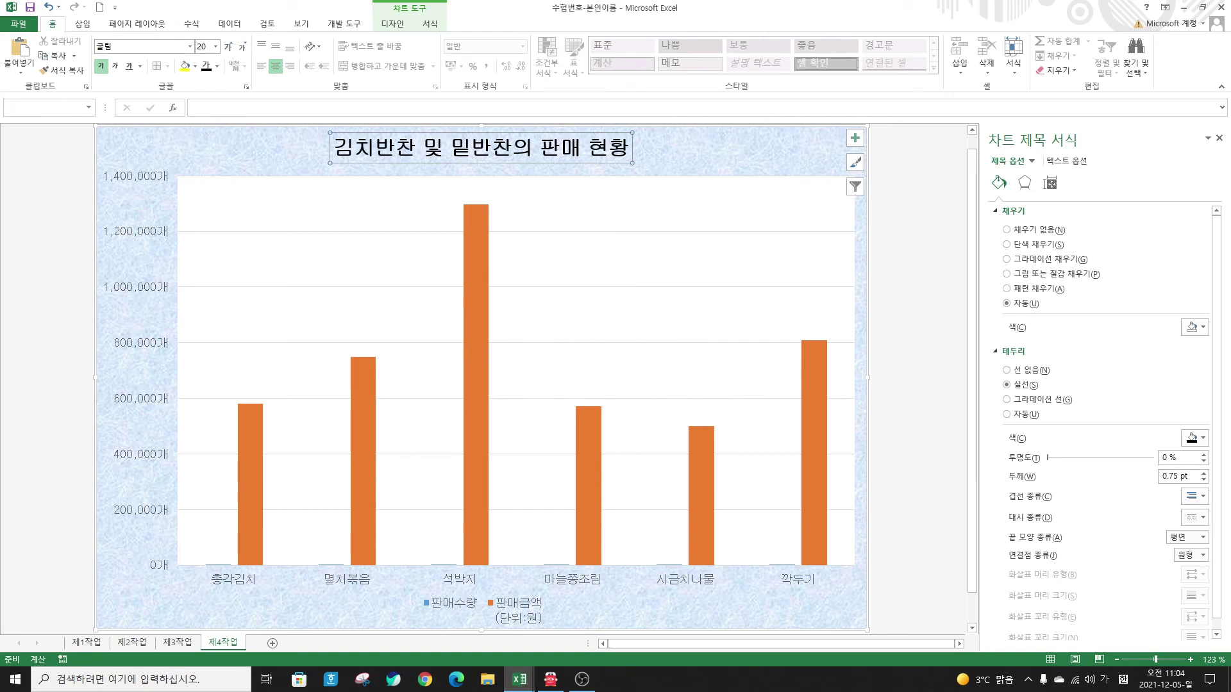
{"action": "left_click", "coordinate": [1034, 246]}
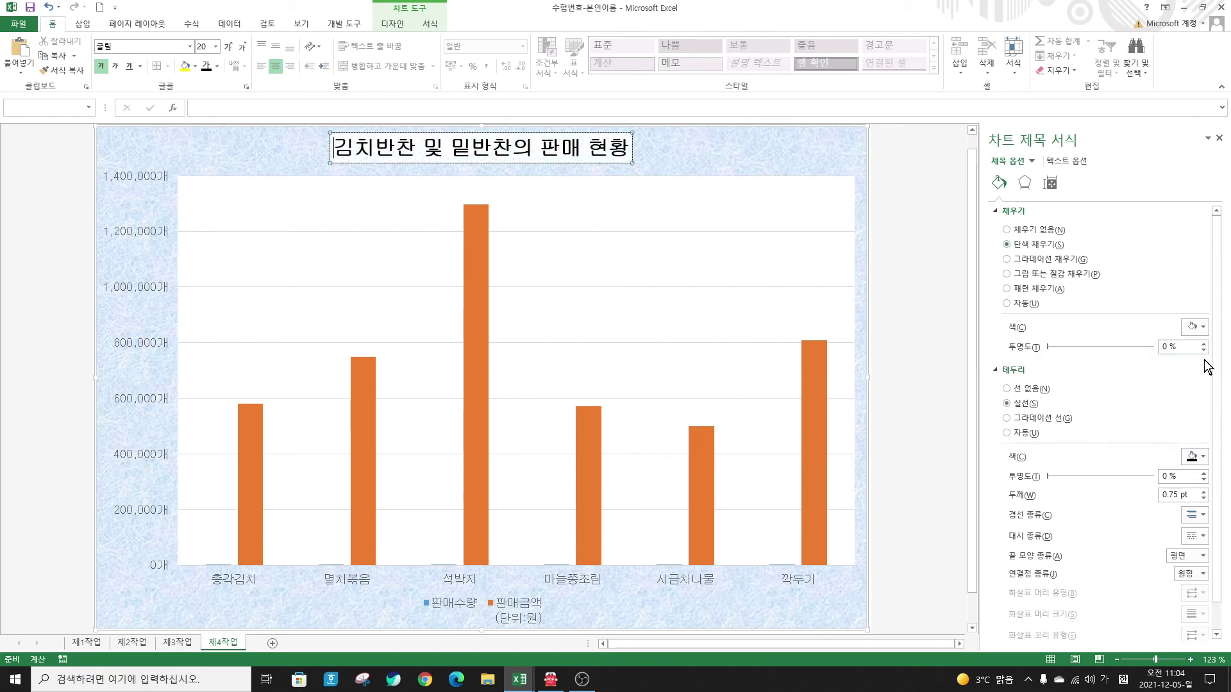
{"action": "left_click", "coordinate": [1203, 327]}
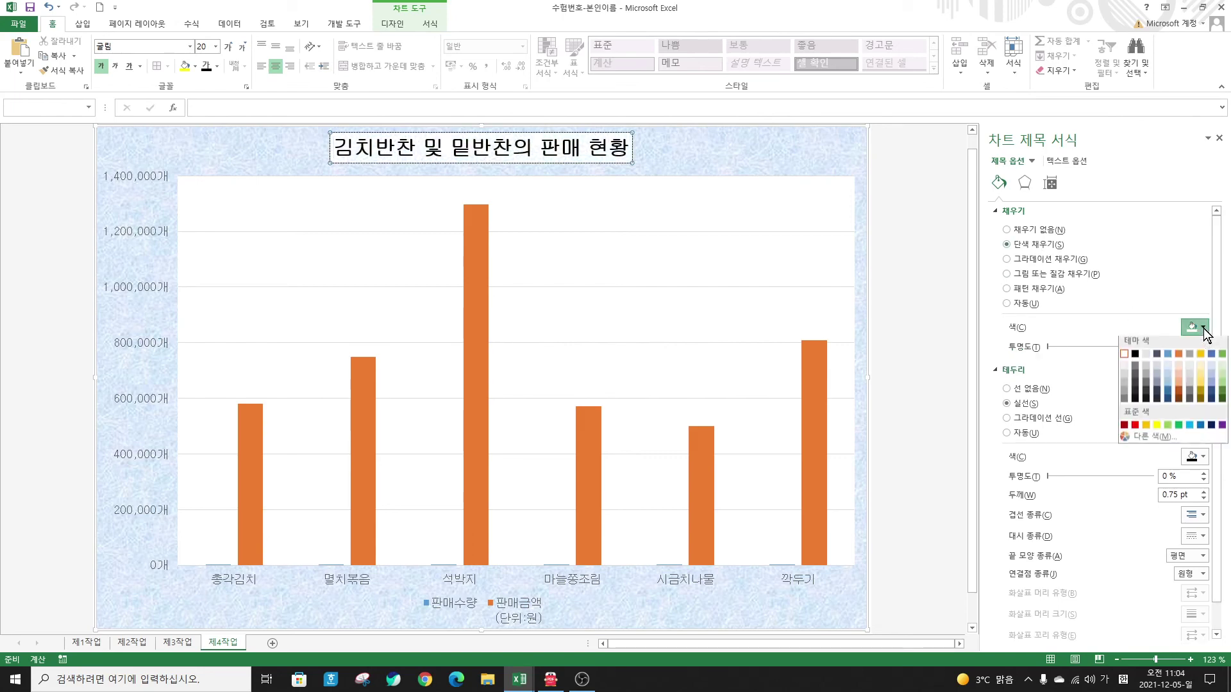
{"action": "left_click", "coordinate": [1125, 357]}
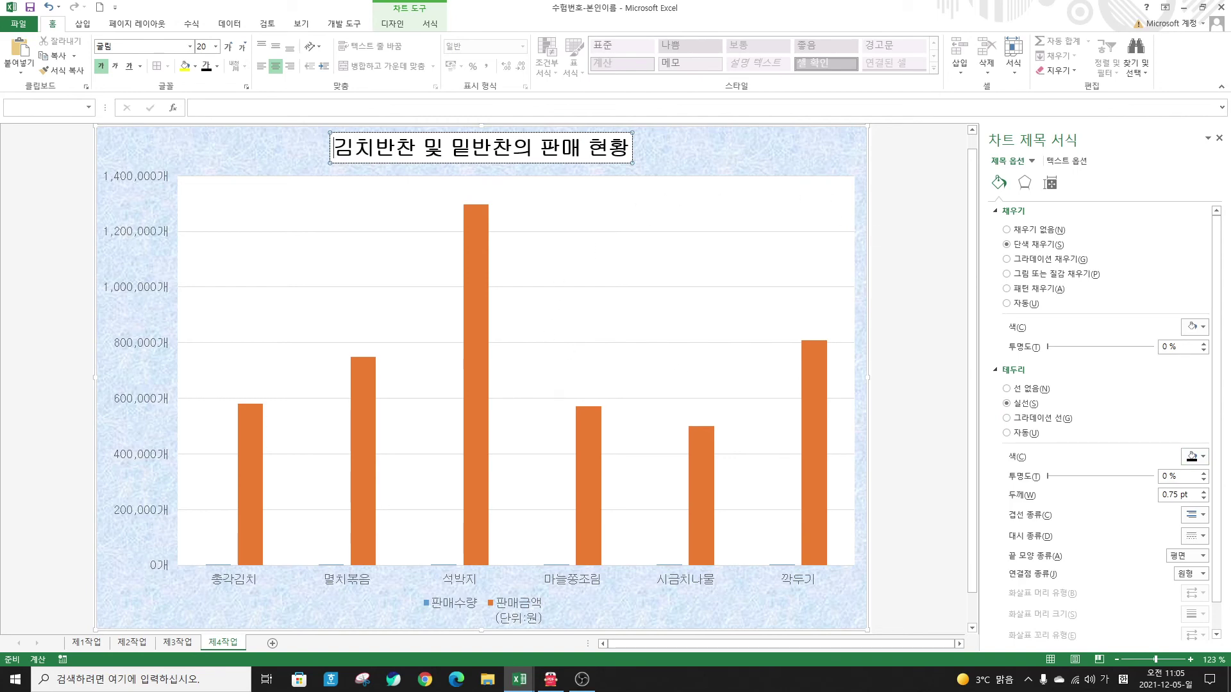
Step: Check the series conditions in the exam PDF and select the chart's 판매수량 data series in Excel
{"action": "left_click", "coordinate": [550, 679]}
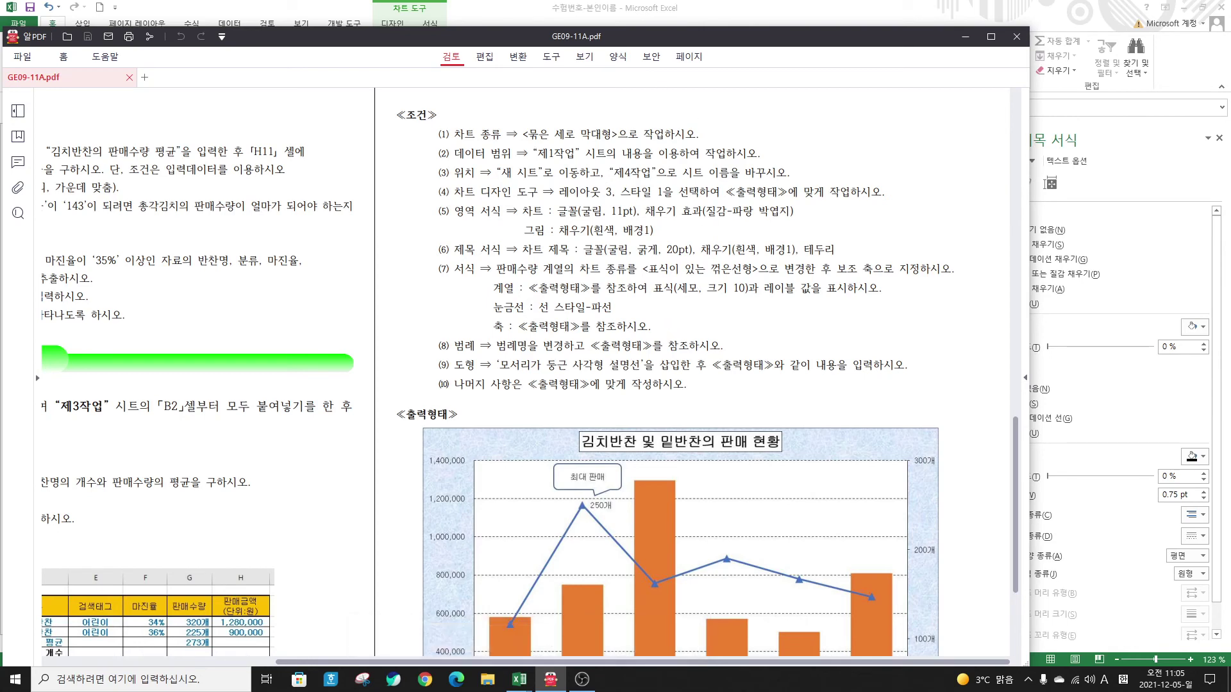
{"action": "left_click_drag", "start_coordinate": [776, 38], "coordinate": [1230, 129]}
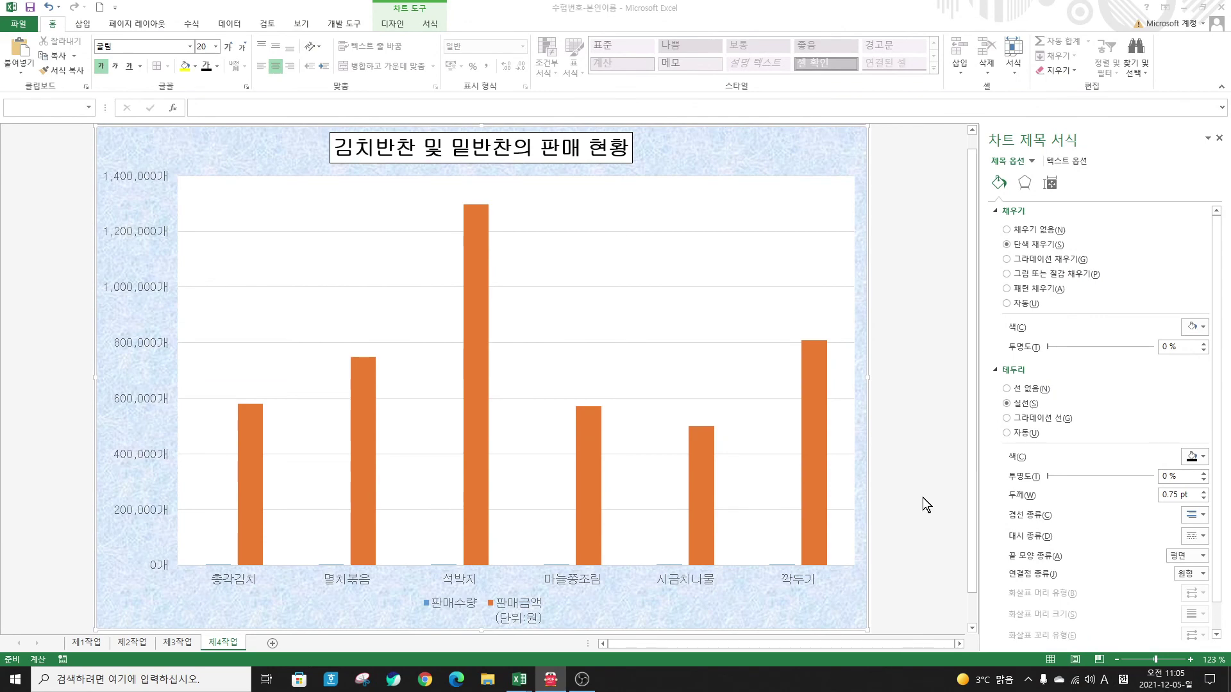
{"action": "left_click", "coordinate": [444, 564]}
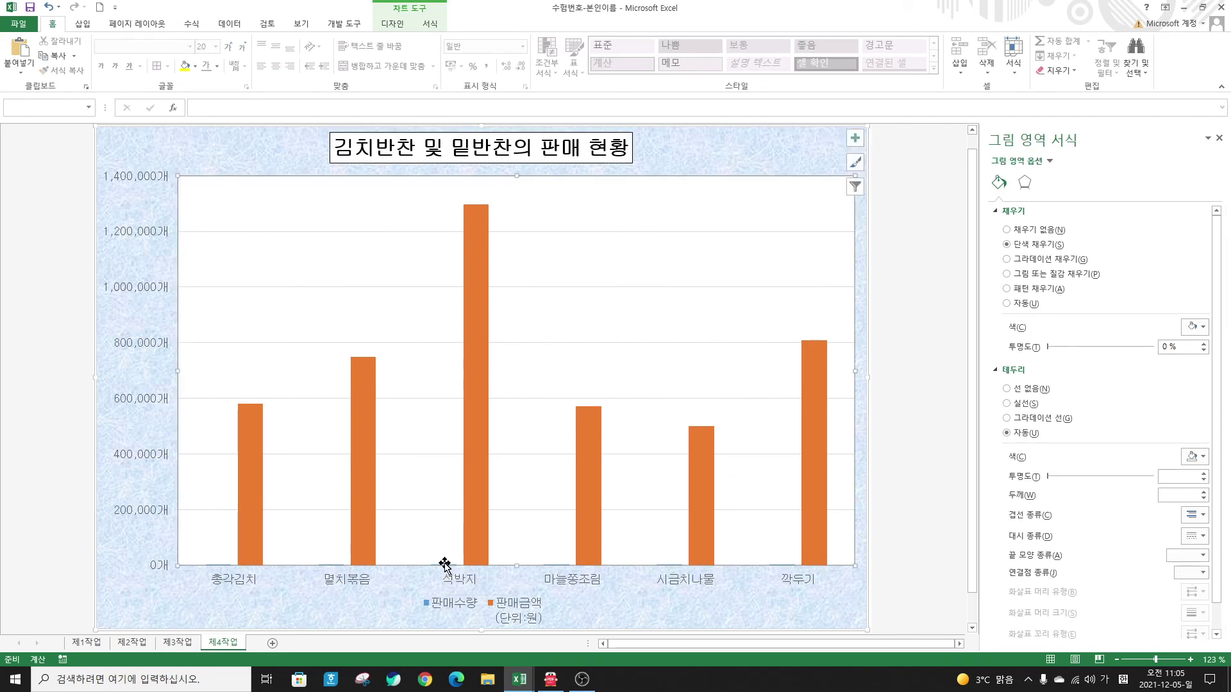
{"action": "left_click", "coordinate": [909, 231]}
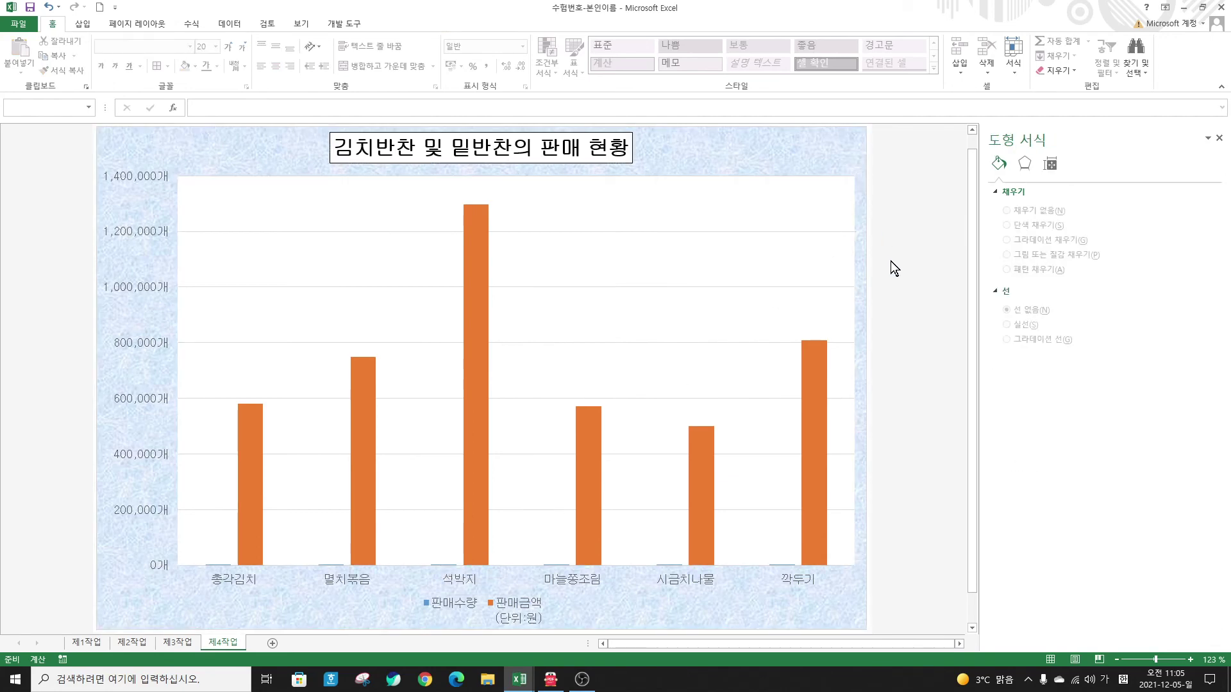
{"action": "left_click", "coordinate": [306, 161]}
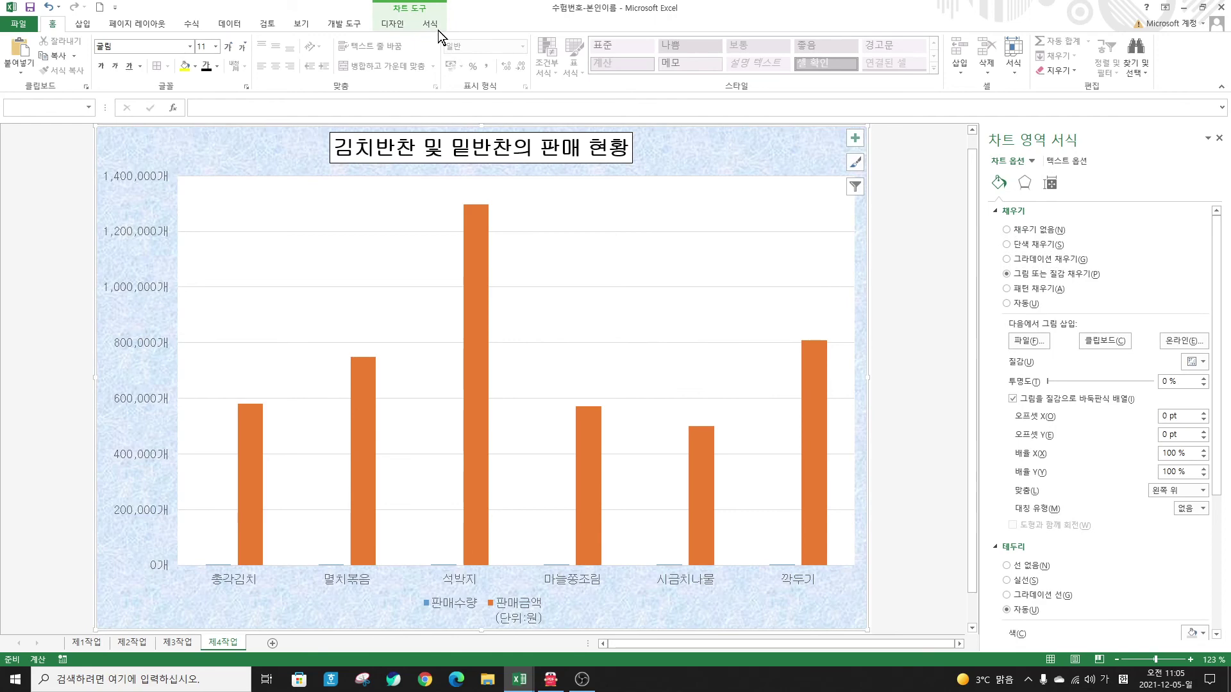
{"action": "left_click", "coordinate": [398, 20]}
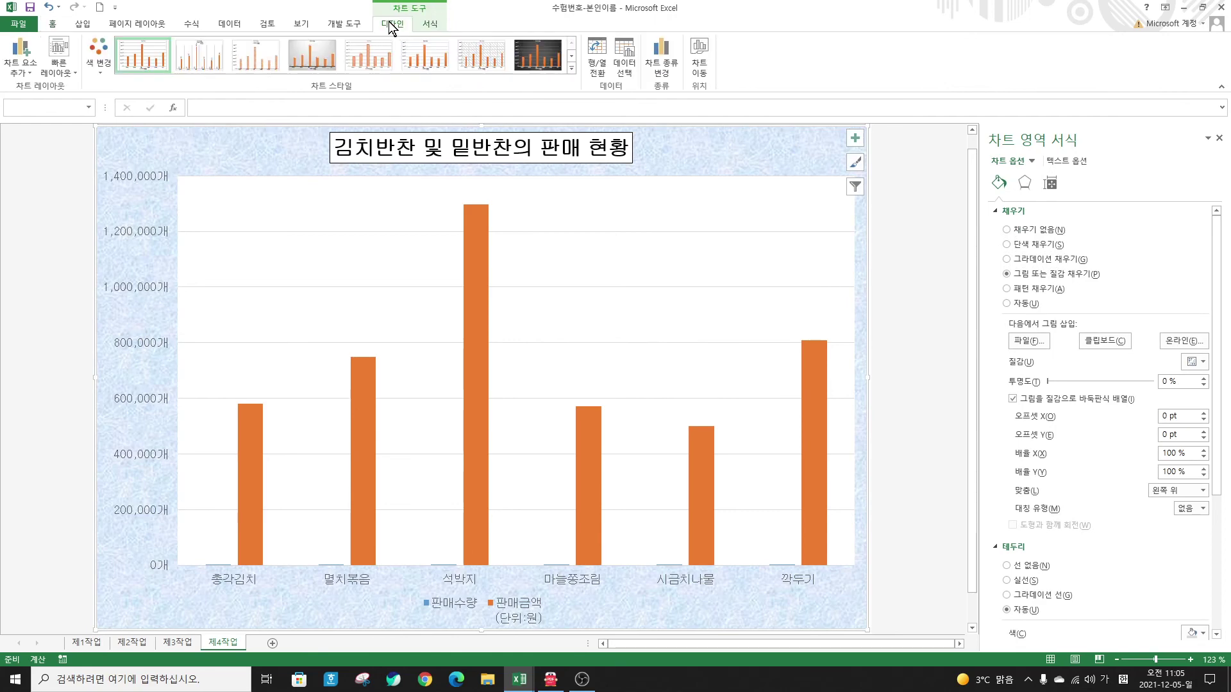
{"action": "left_click", "coordinate": [31, 72]}
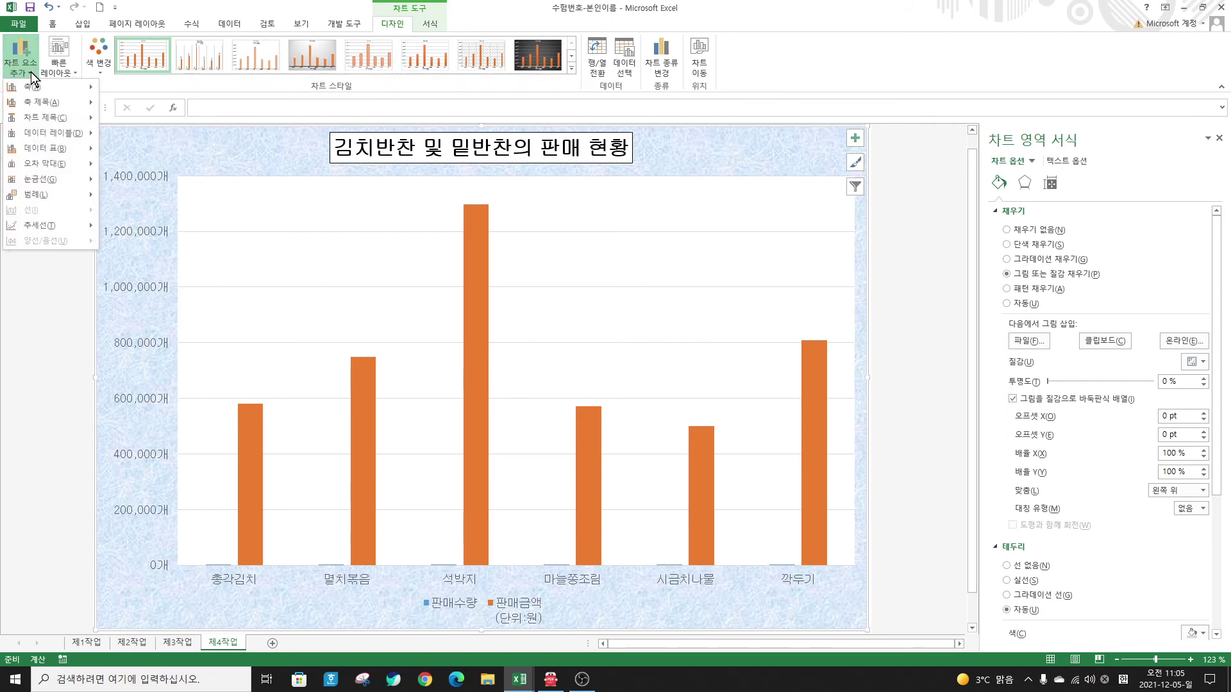
{"action": "left_click", "coordinate": [436, 23]}
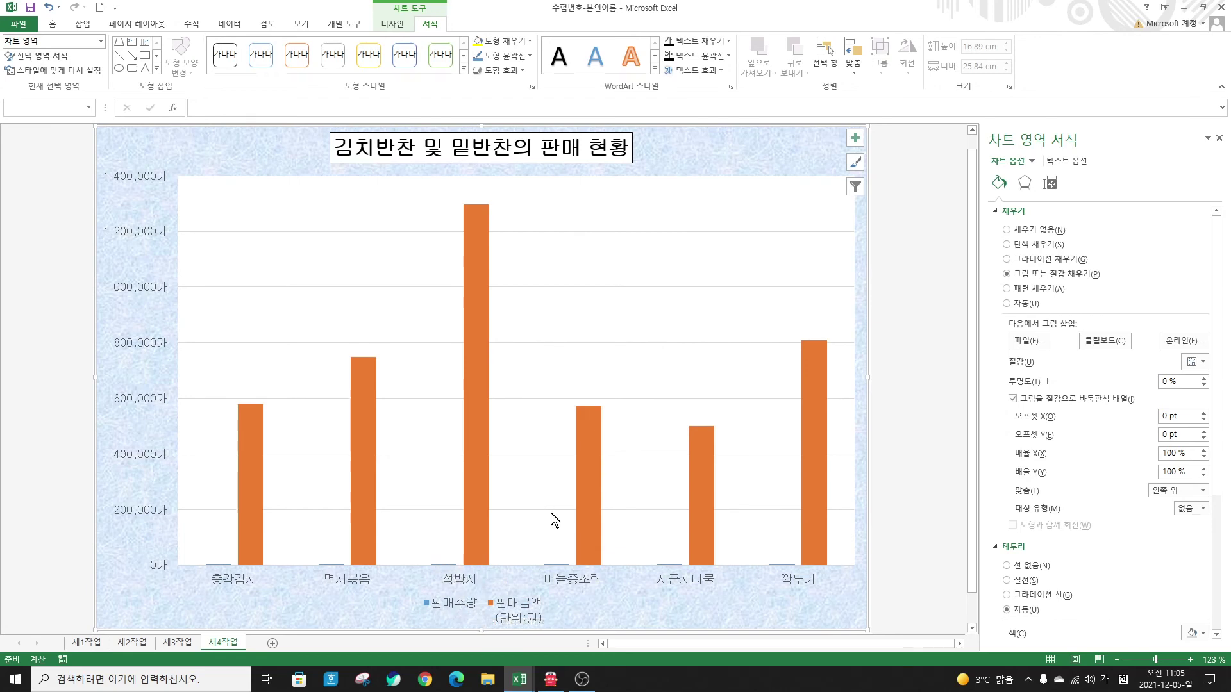
{"action": "mouse_move", "coordinate": [481, 478]}
{"action": "left_click", "coordinate": [100, 42]}
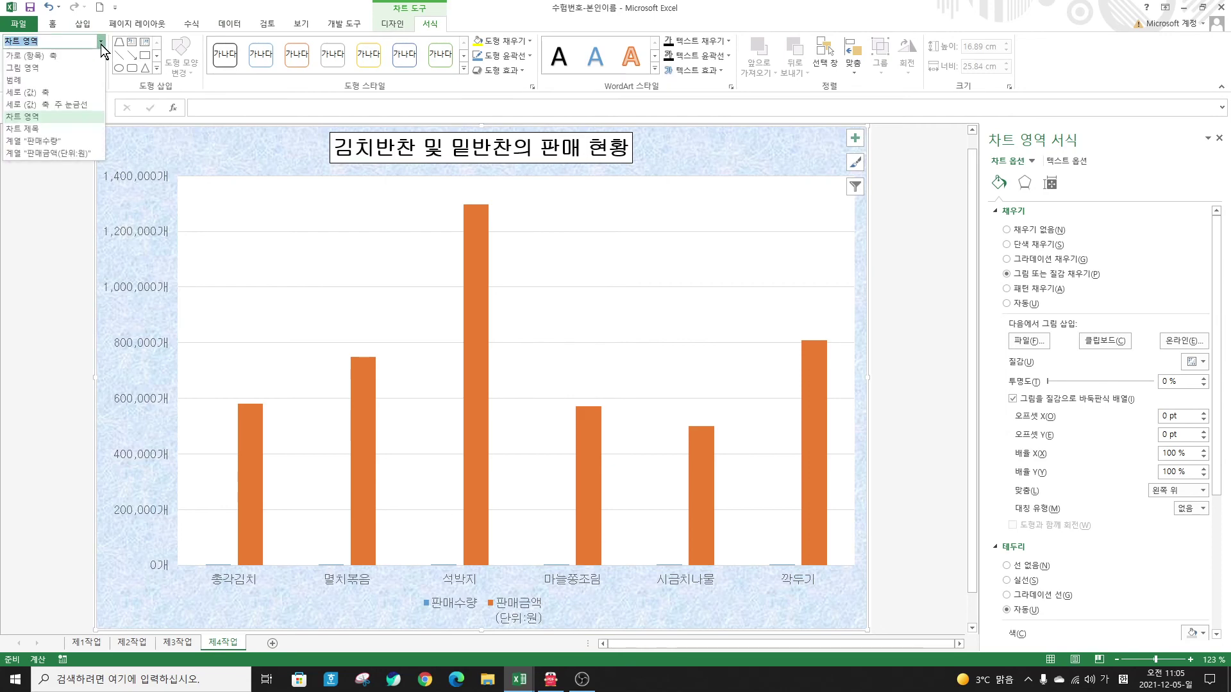
{"action": "left_click", "coordinate": [45, 144]}
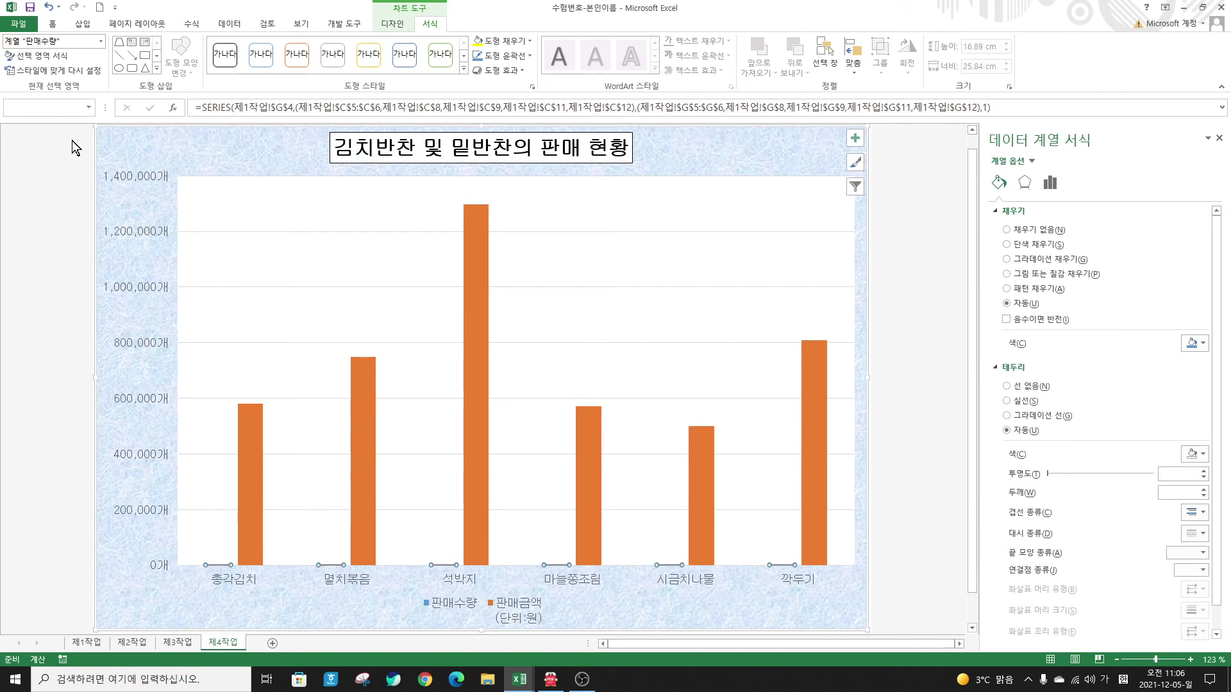
Step: Change the 판매수량 series to 표식이 있는 꺾은선형 and plot it on the secondary axis, keeping 판매금액 as clustered columns
{"action": "left_click", "coordinate": [398, 21]}
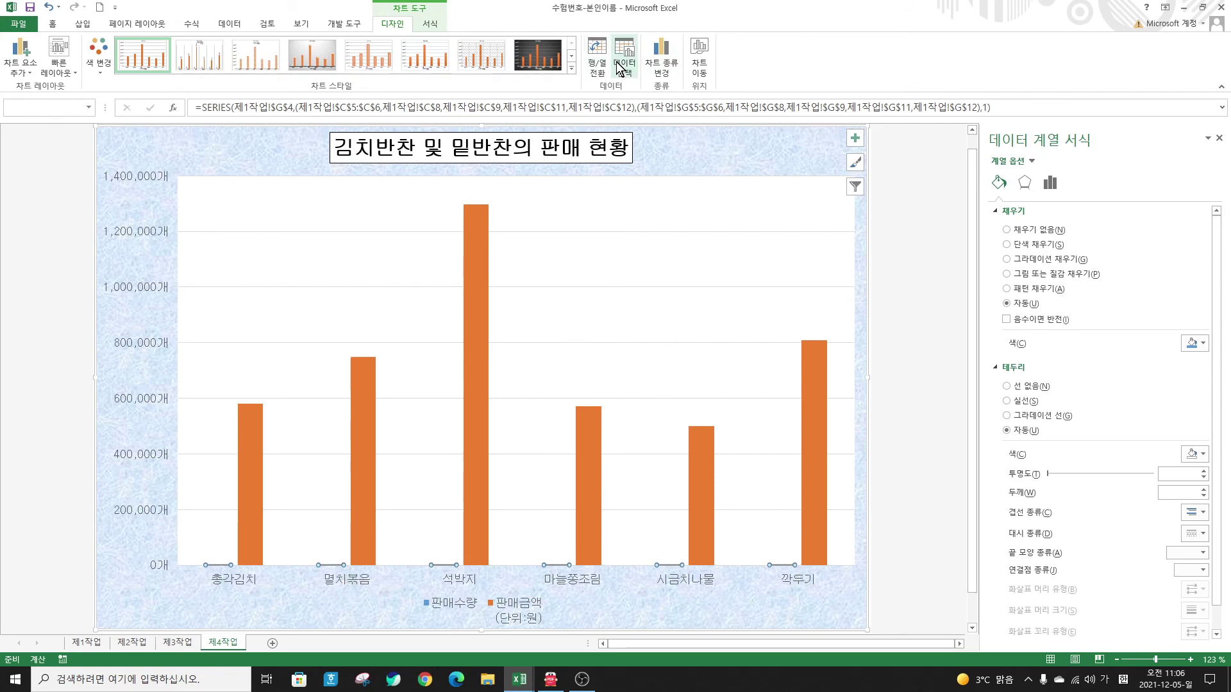
{"action": "left_click", "coordinate": [665, 62]}
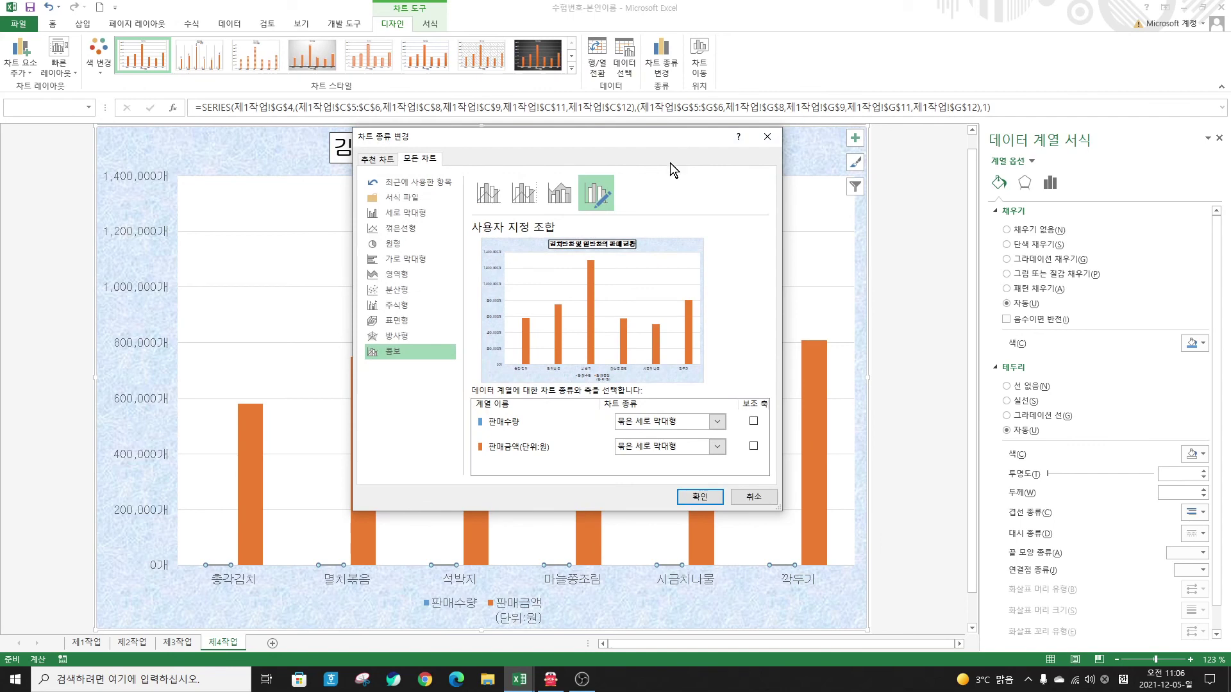
{"action": "left_click_drag", "start_coordinate": [684, 139], "coordinate": [683, 56]}
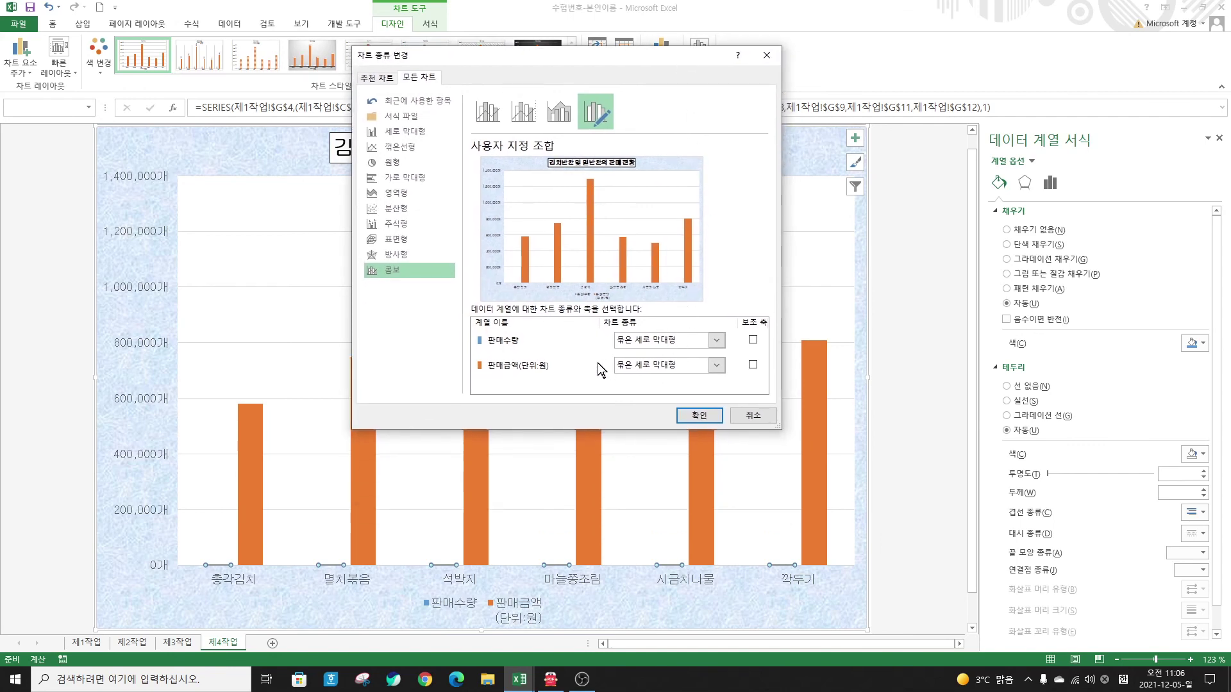
{"action": "left_click", "coordinate": [716, 341]}
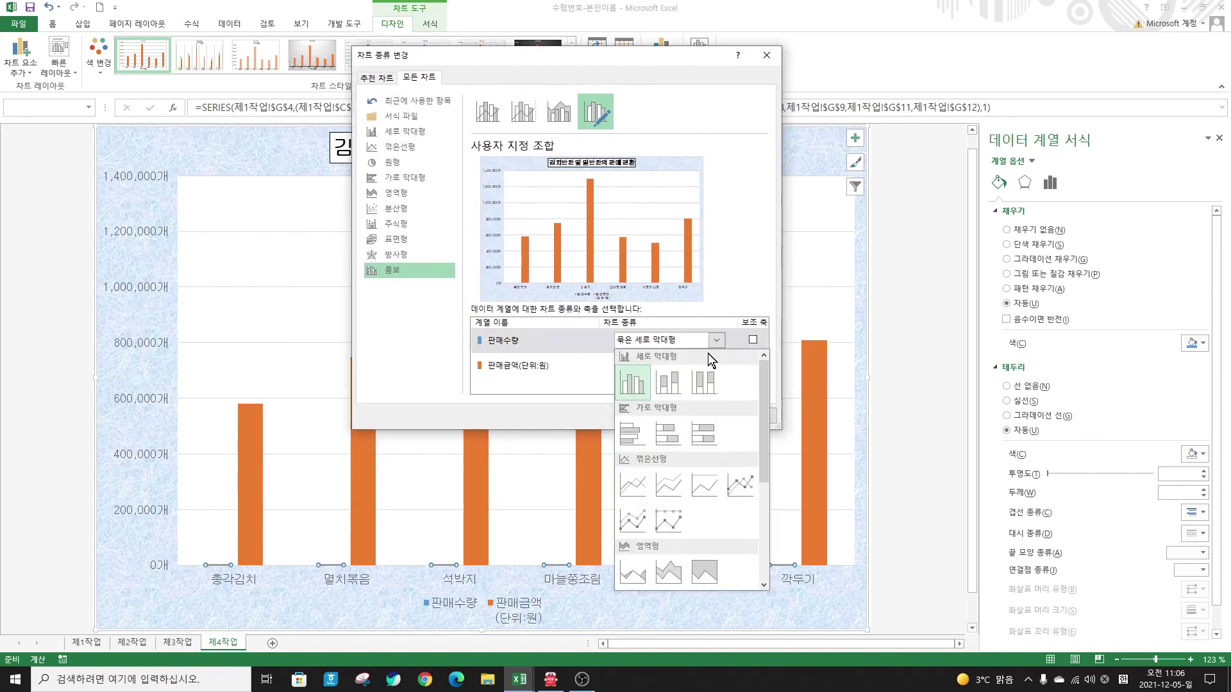
{"action": "left_click", "coordinate": [736, 483]}
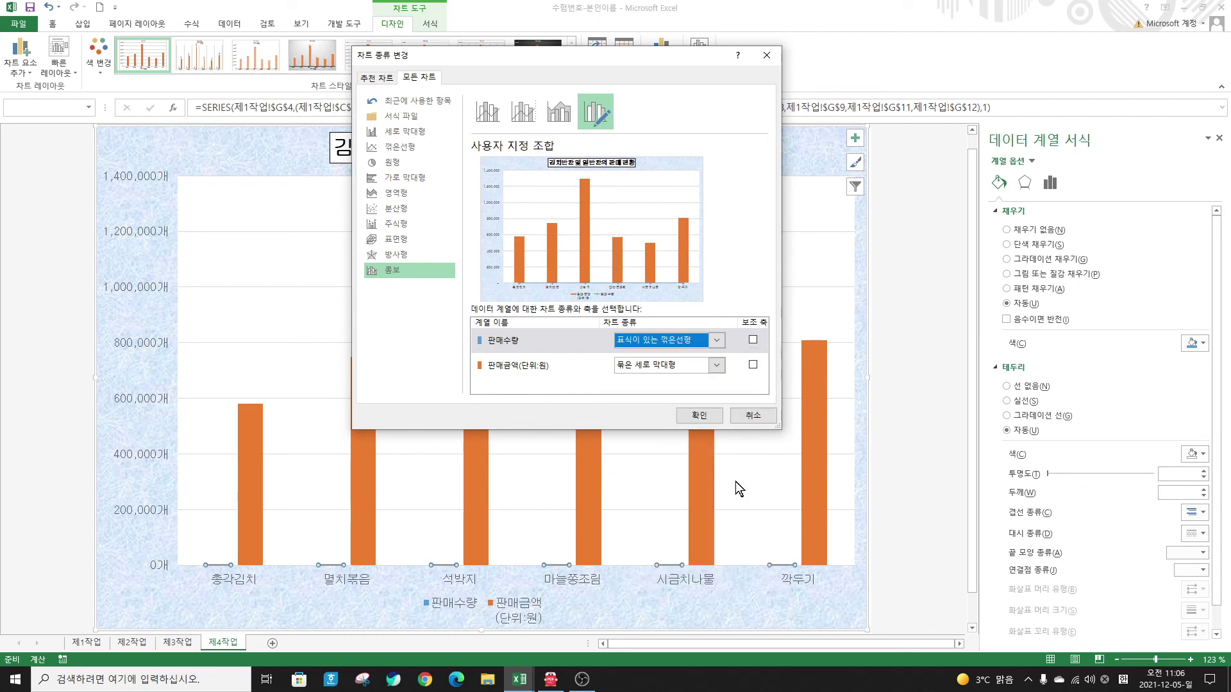
{"action": "left_click", "coordinate": [753, 341]}
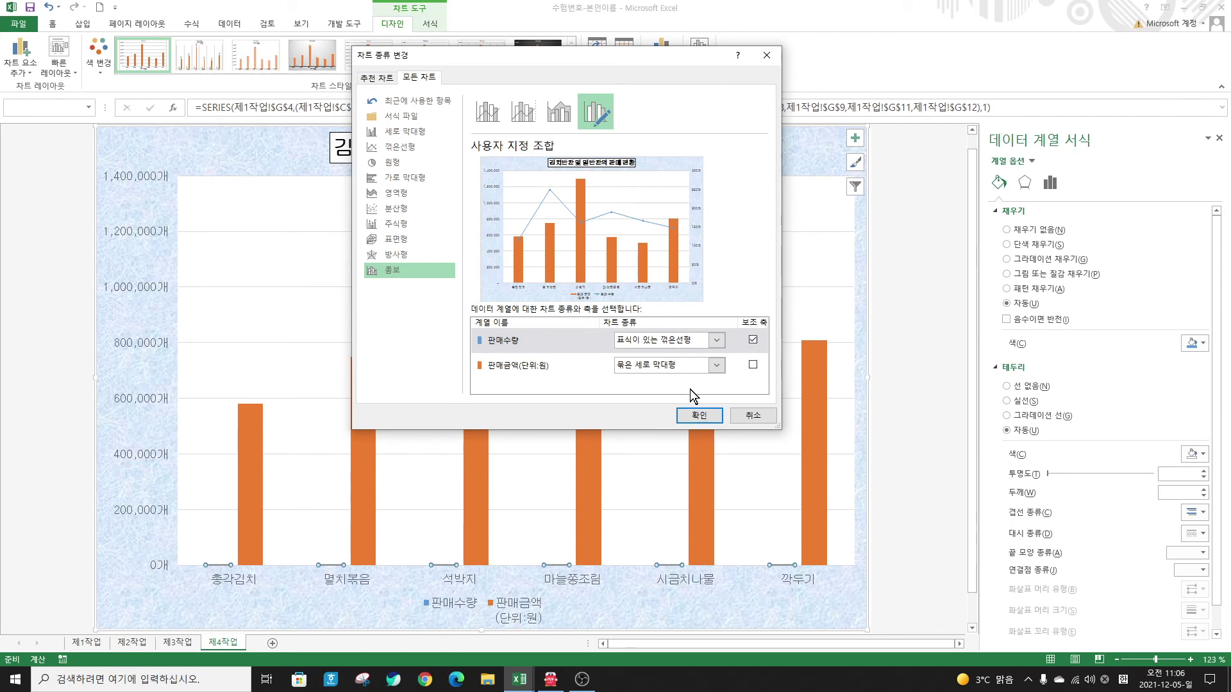
{"action": "left_click", "coordinate": [707, 421]}
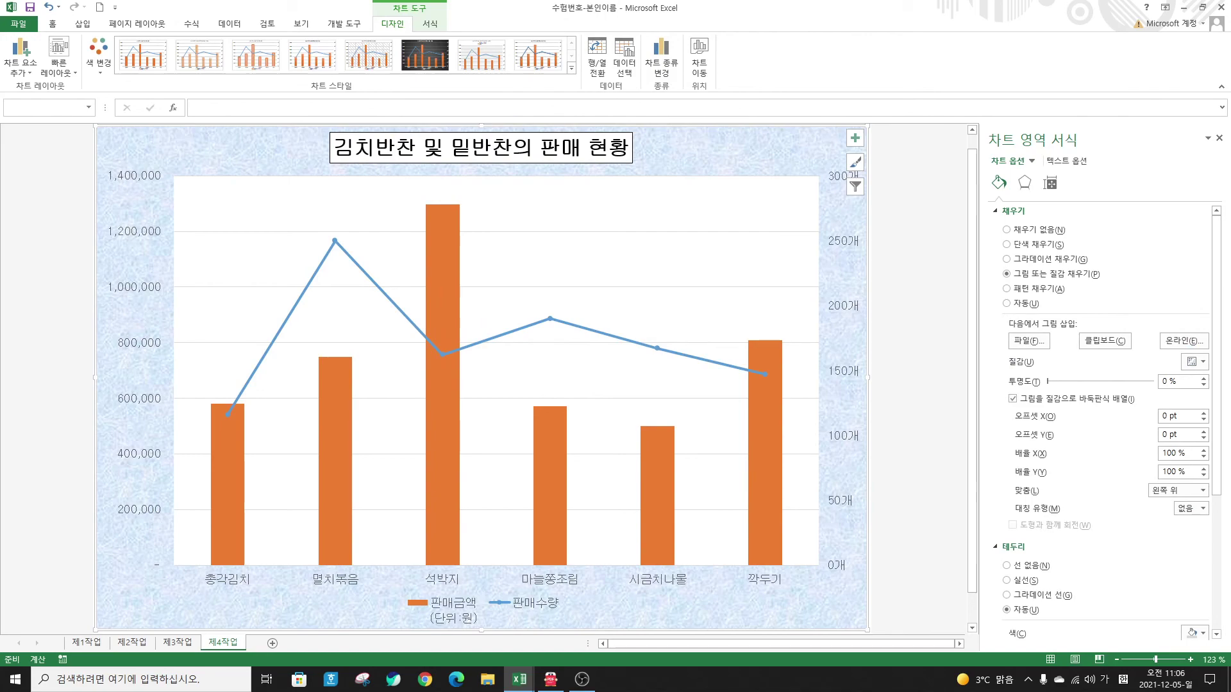
Step: Check the axis scale in the exam PDF's sample chart and set the secondary vertical axis's major unit to 100
{"action": "key", "text": "alt+Tab"}
{"action": "left_click_drag", "start_coordinate": [898, 54], "coordinate": [487, 13]}
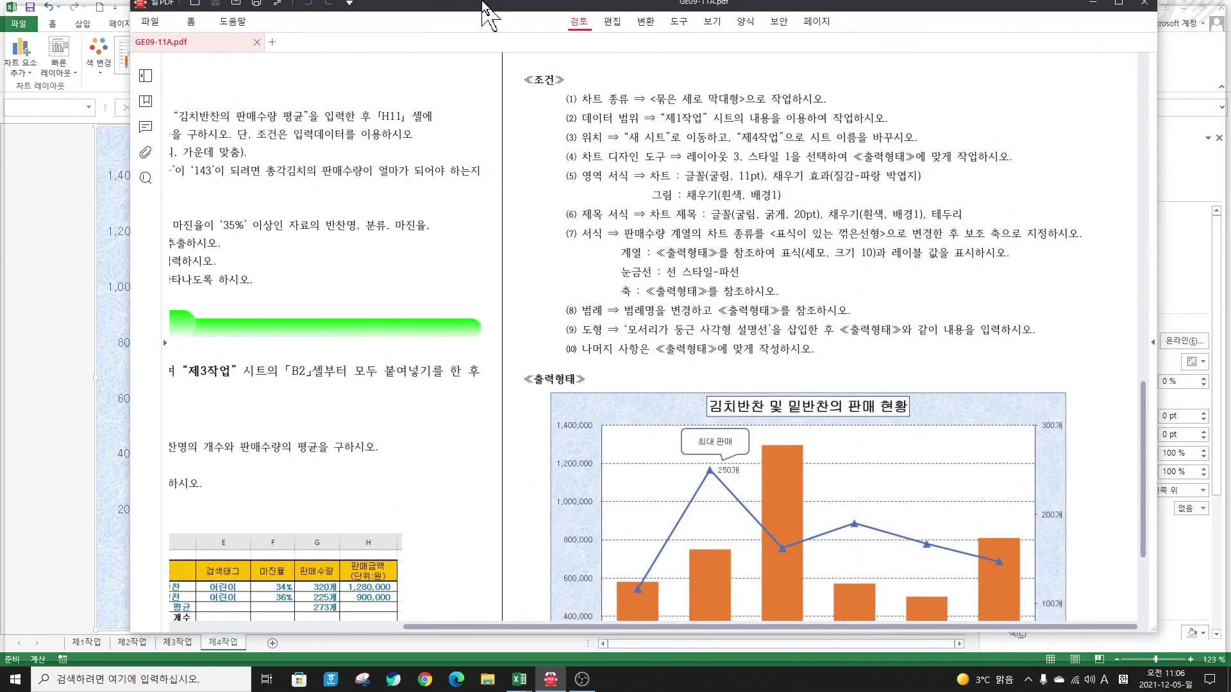
{"action": "key", "text": "alt+Tab"}
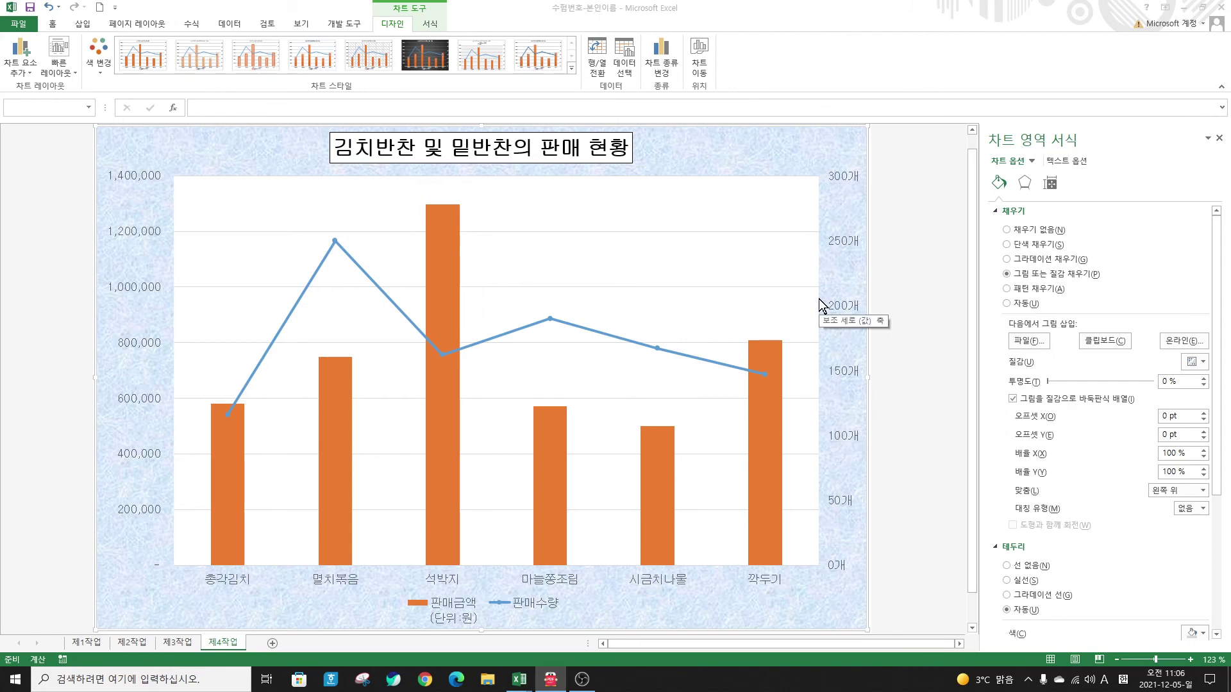
{"action": "left_click", "coordinate": [833, 236]}
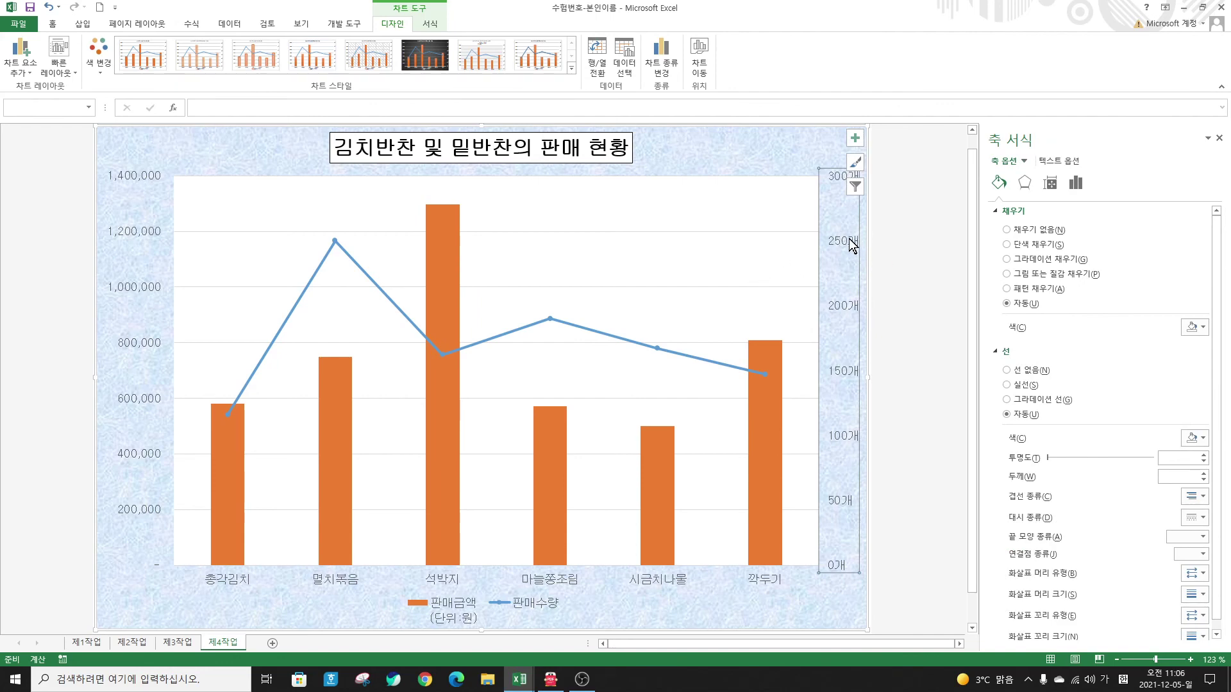
{"action": "right_click", "coordinate": [850, 242]}
{"action": "left_click", "coordinate": [891, 374]}
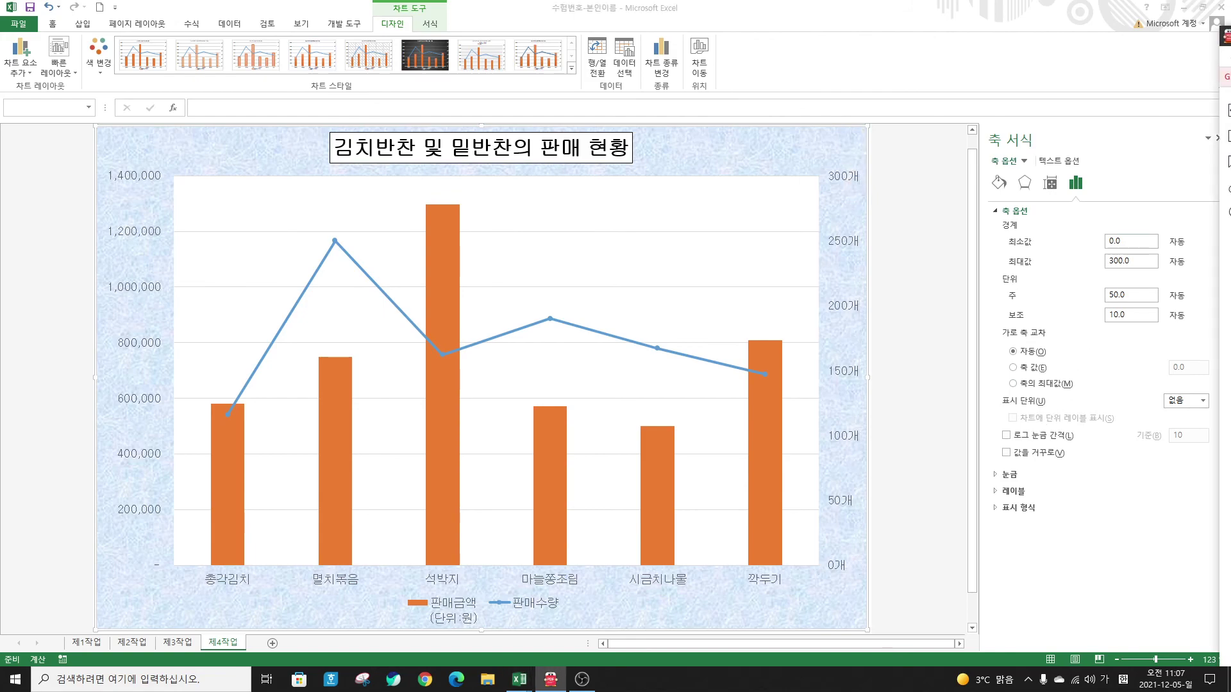
{"action": "left_click_drag", "start_coordinate": [1230, 43], "coordinate": [706, 7]}
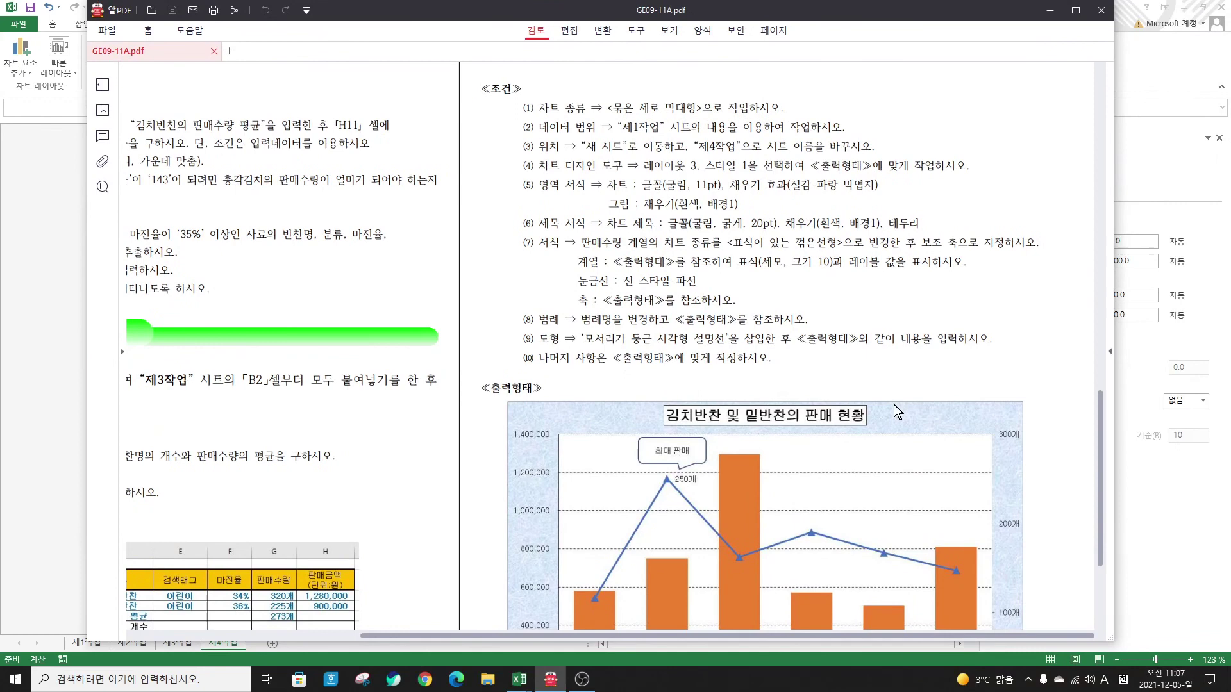
{"action": "scroll", "coordinate": [896, 297], "scroll_direction": "down", "scroll_amount": 3}
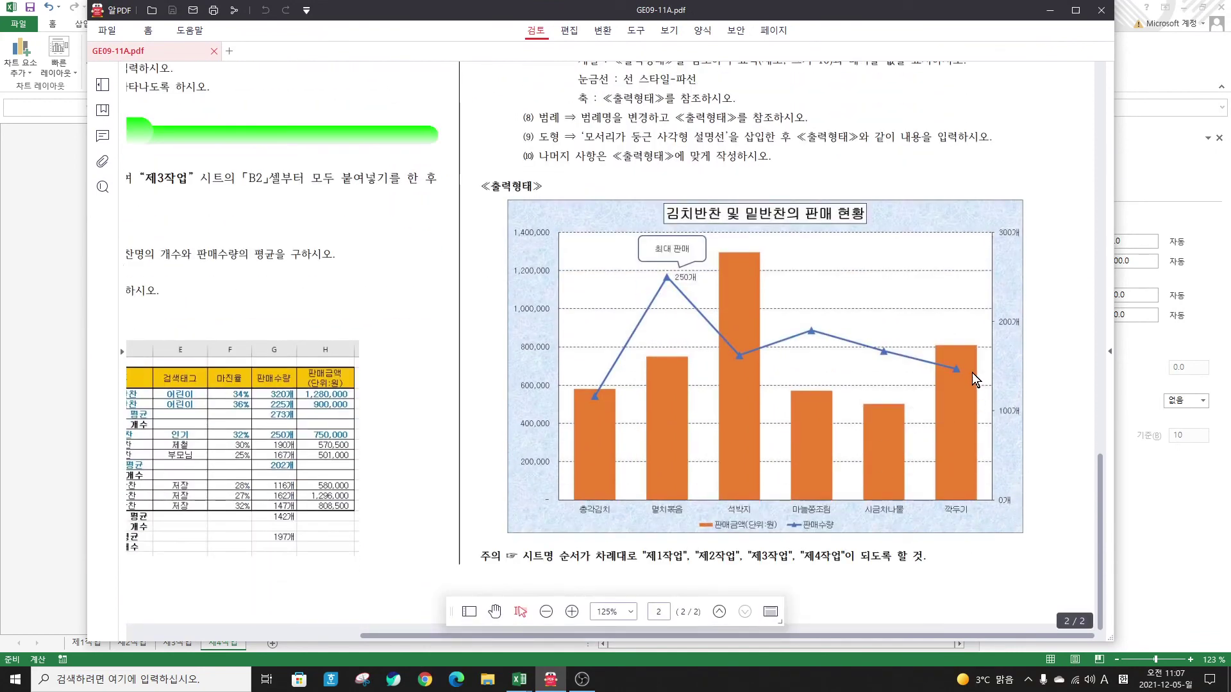
{"action": "left_click", "coordinate": [1049, 11]}
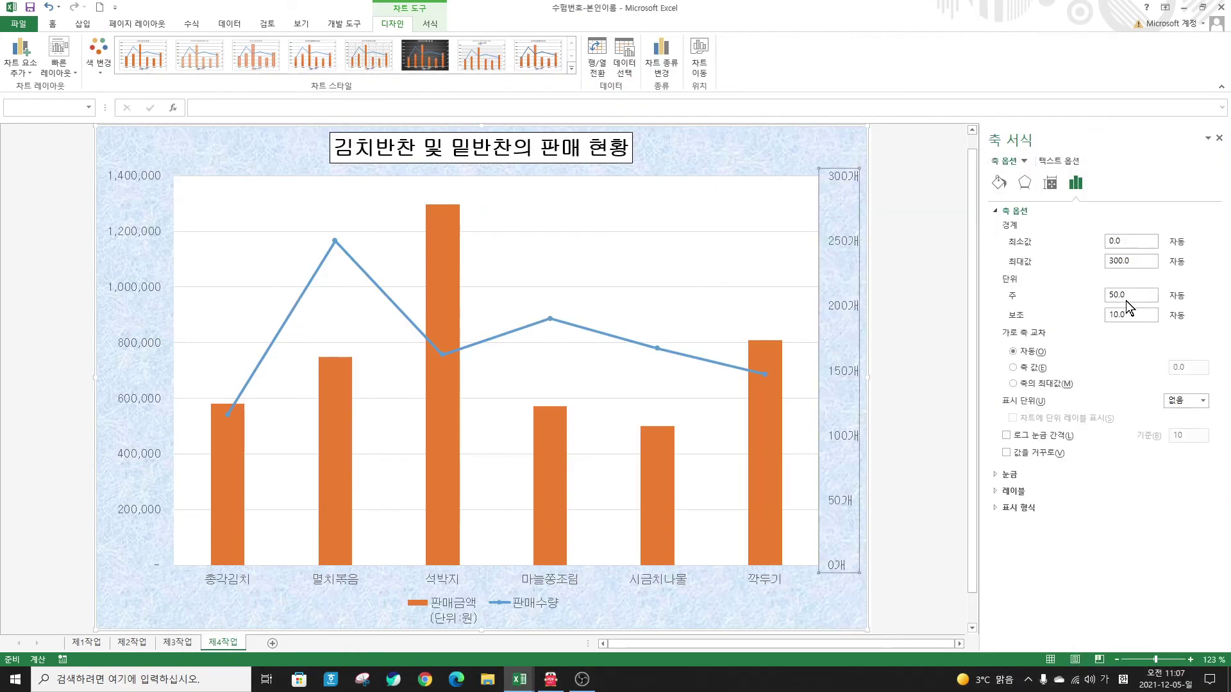
{"action": "type", "text": "100"}
{"action": "key", "text": "Return"}
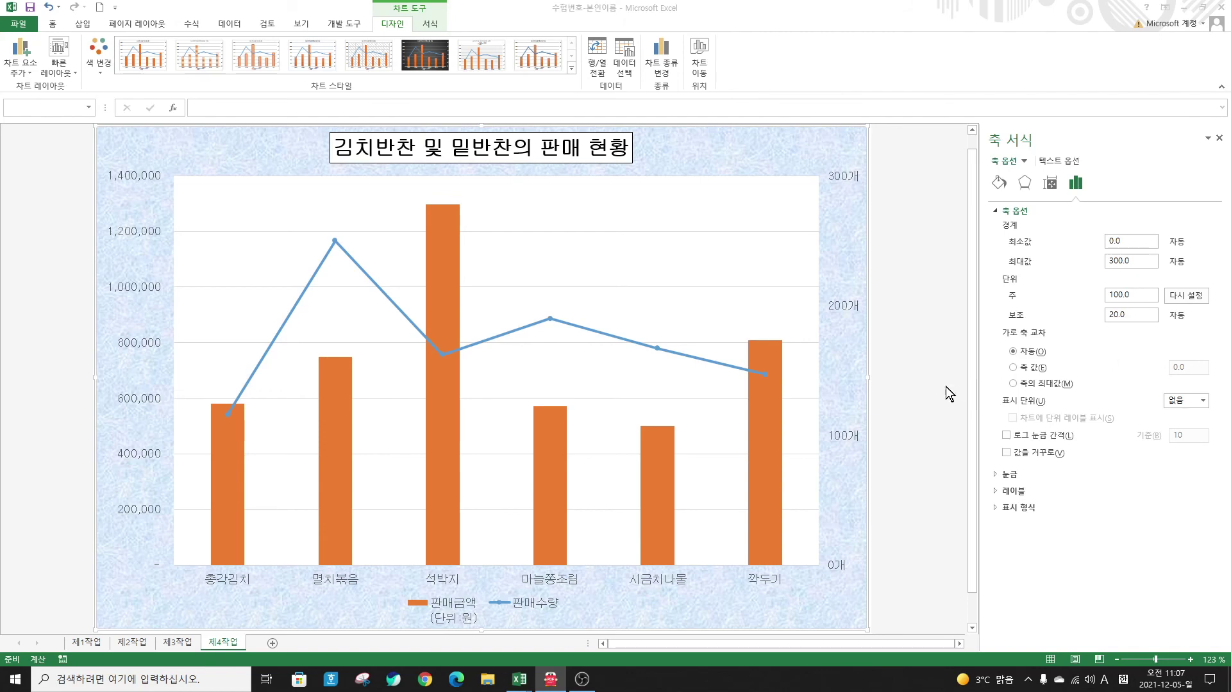
Step: Format the chart's major gridlines as solid-colour lines with the 파선 dash style
{"action": "left_click", "coordinate": [545, 233]}
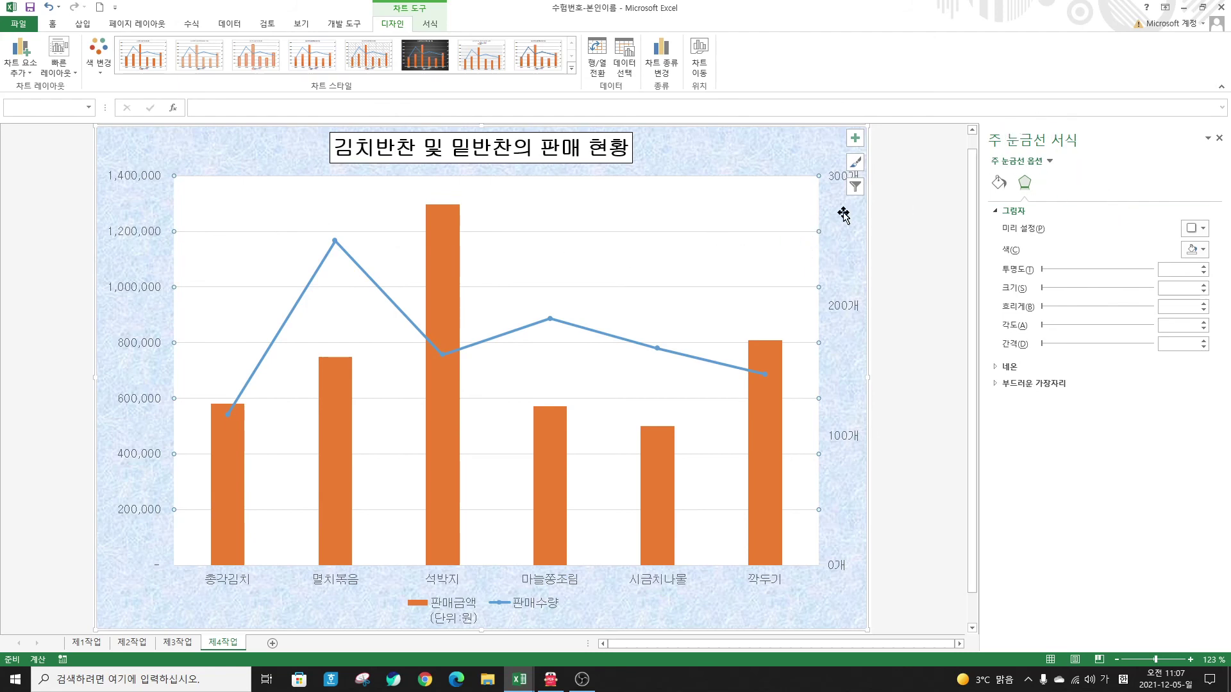
{"action": "right_click", "coordinate": [795, 229]}
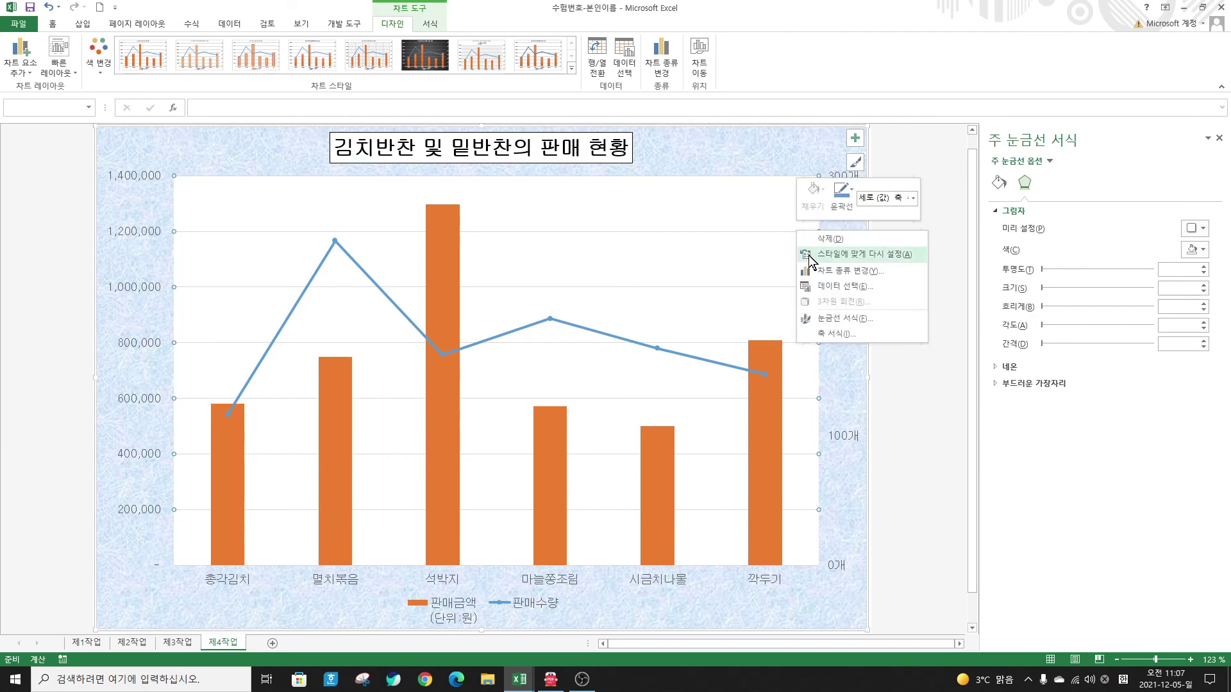
{"action": "left_click", "coordinate": [835, 318]}
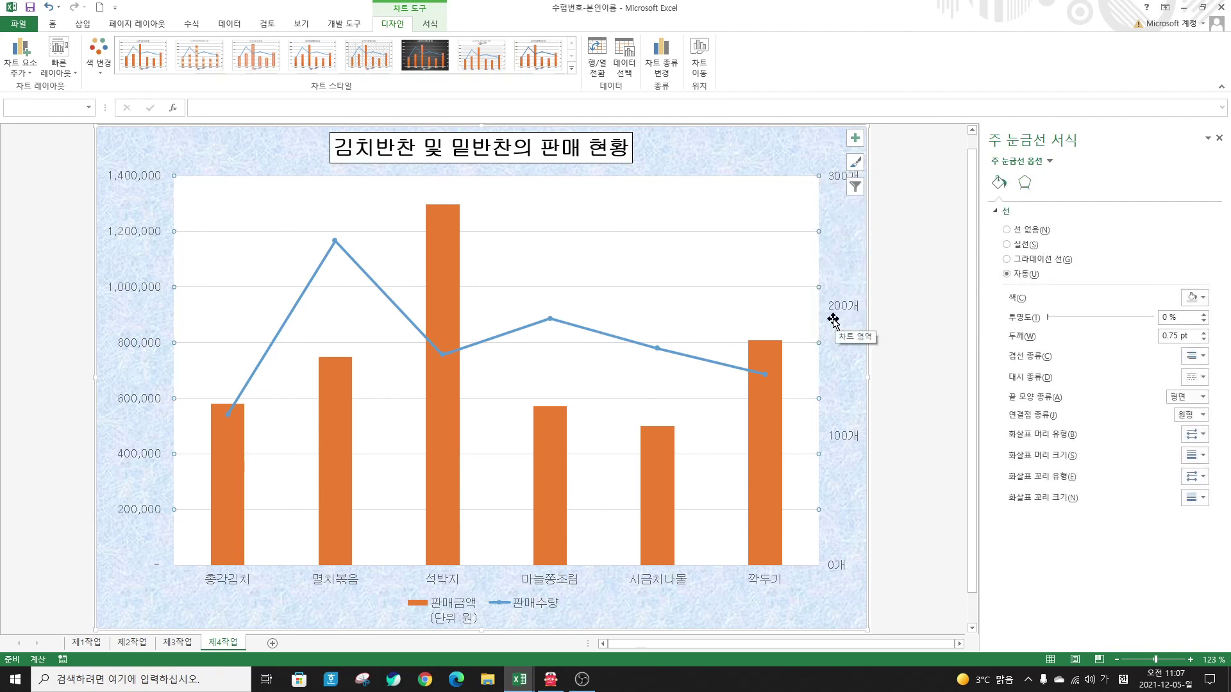
{"action": "left_click", "coordinate": [1026, 247]}
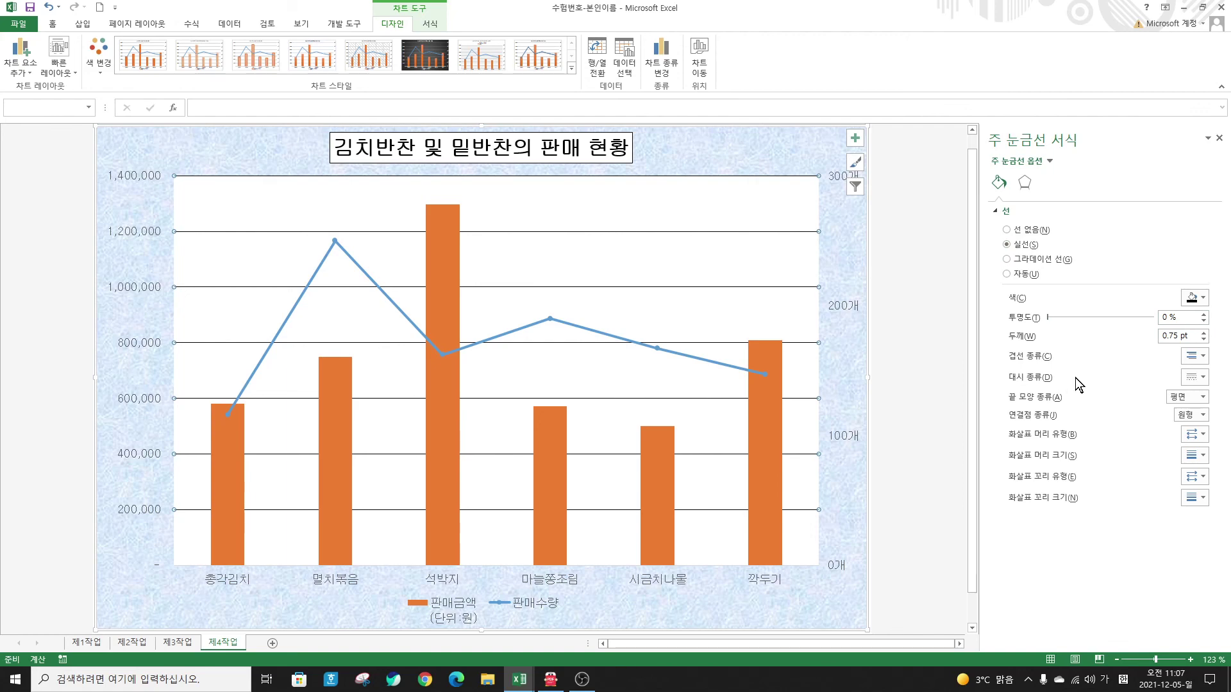
{"action": "left_click", "coordinate": [1202, 383]}
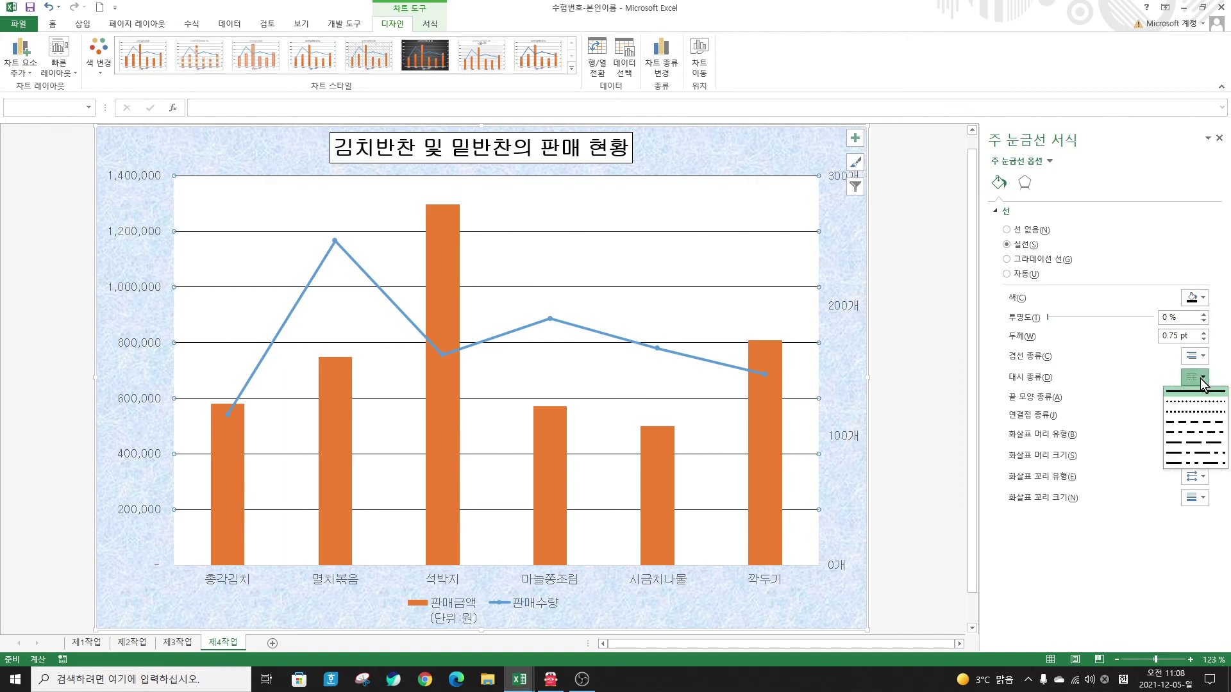
{"action": "left_click", "coordinate": [1195, 422]}
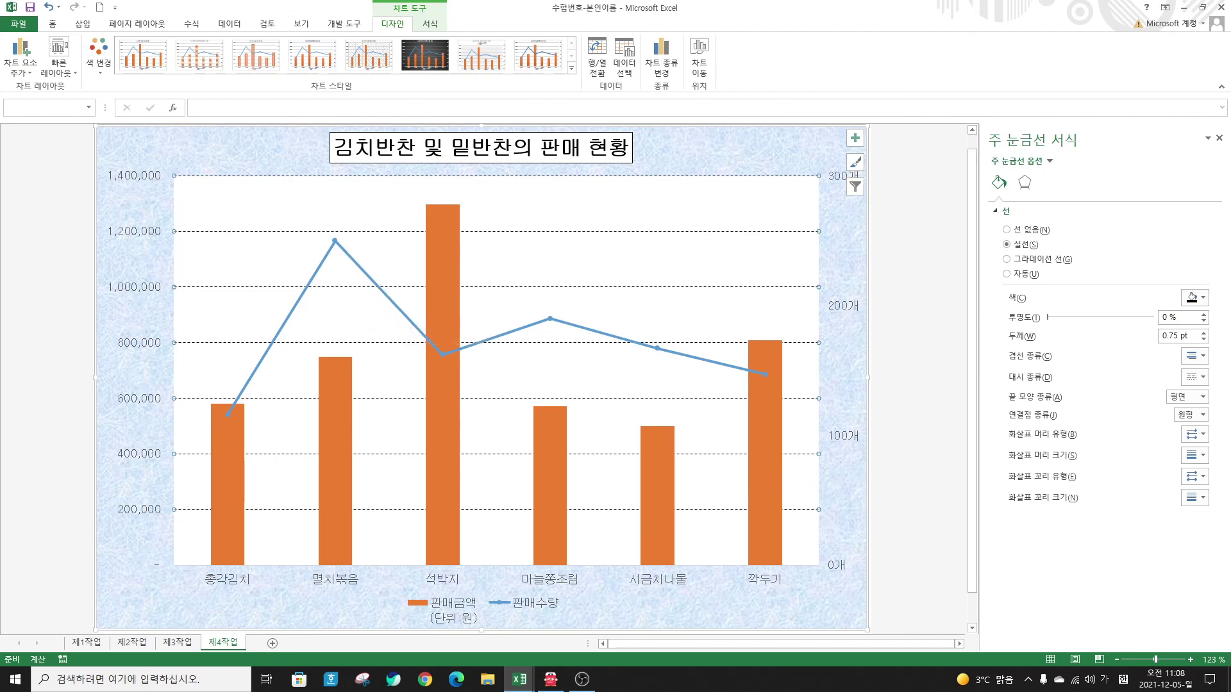
Step: Check the marker condition in the exam PDF and give the 판매수량 line built-in triangle markers
{"action": "key", "text": "alt+Tab"}
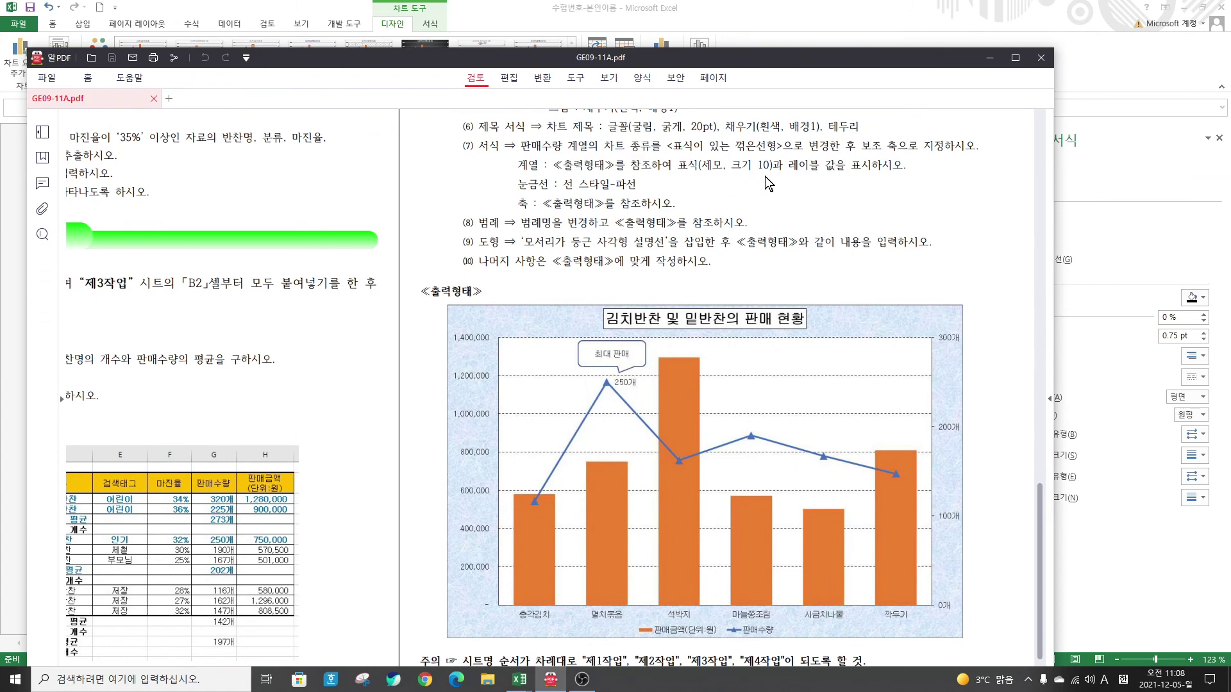
{"action": "left_click_drag", "start_coordinate": [737, 65], "coordinate": [1218, 93]}
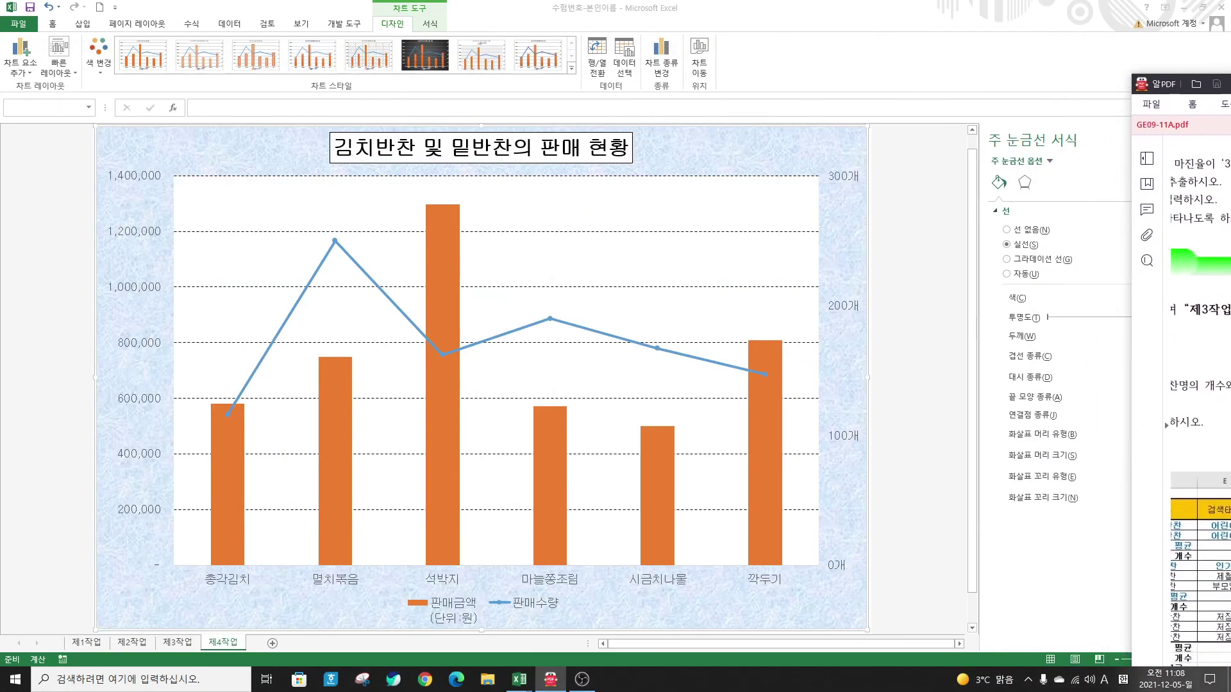
{"action": "left_click", "coordinate": [550, 319]}
{"action": "left_click", "coordinate": [549, 318]}
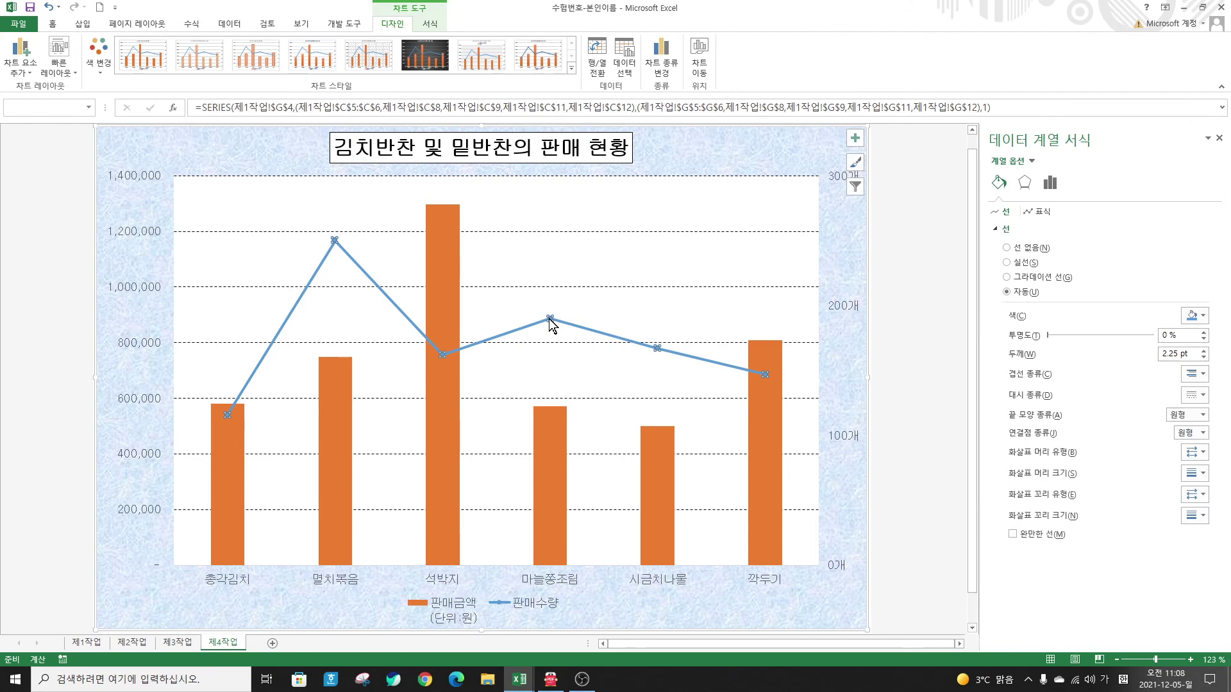
{"action": "right_click", "coordinate": [550, 321]}
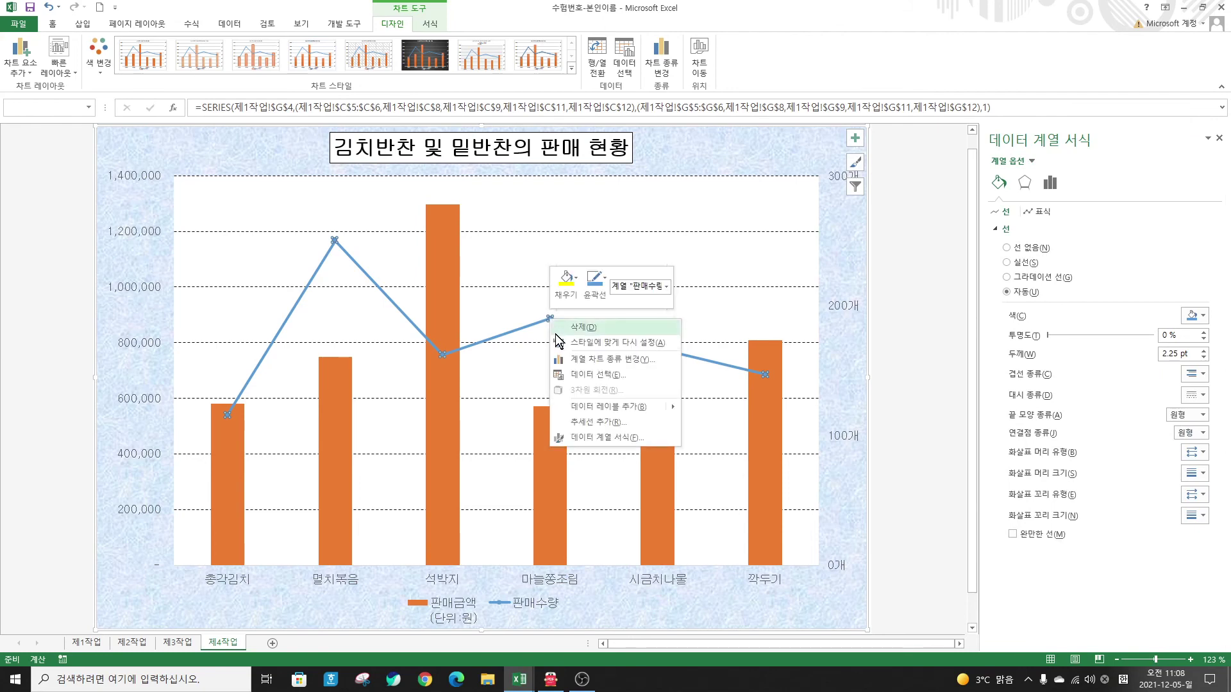
{"action": "left_click", "coordinate": [607, 439]}
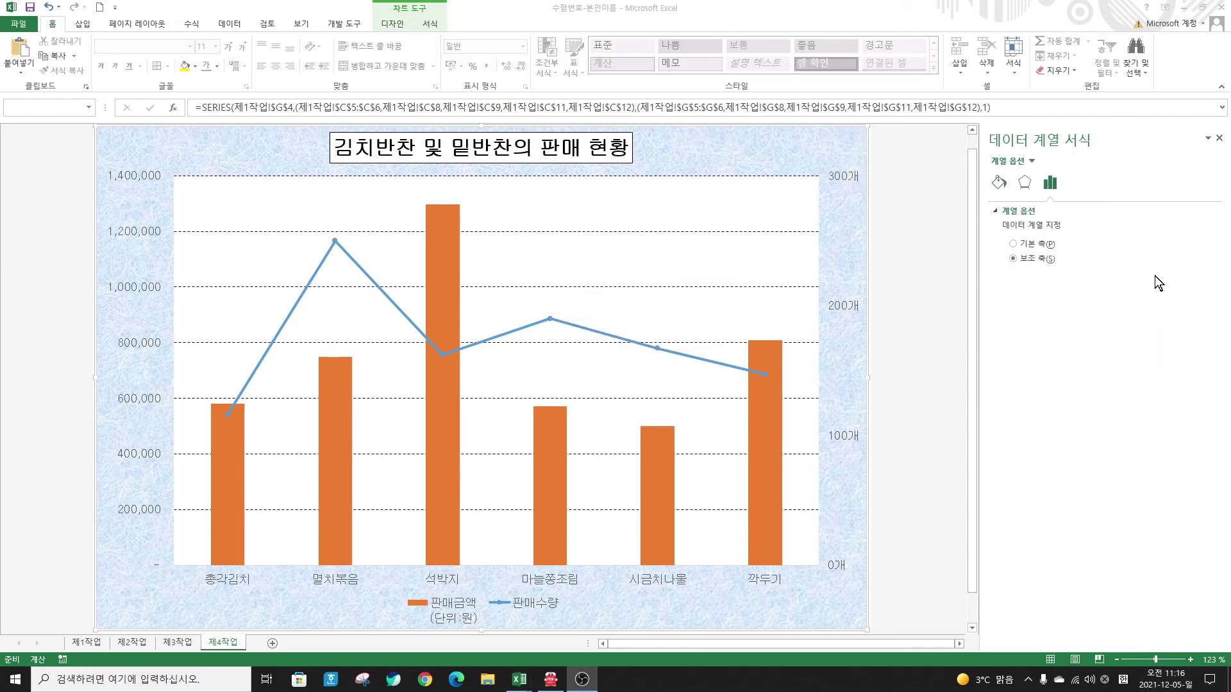
{"action": "left_click", "coordinate": [1001, 184]}
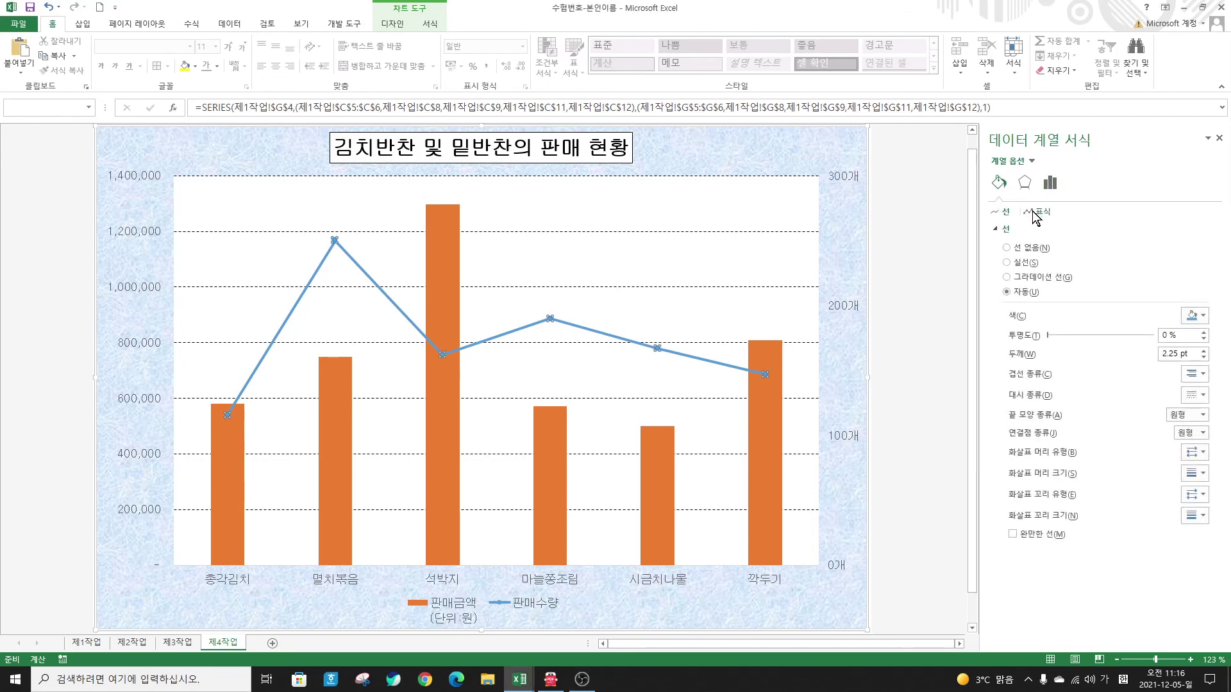
{"action": "left_click", "coordinate": [1036, 212]}
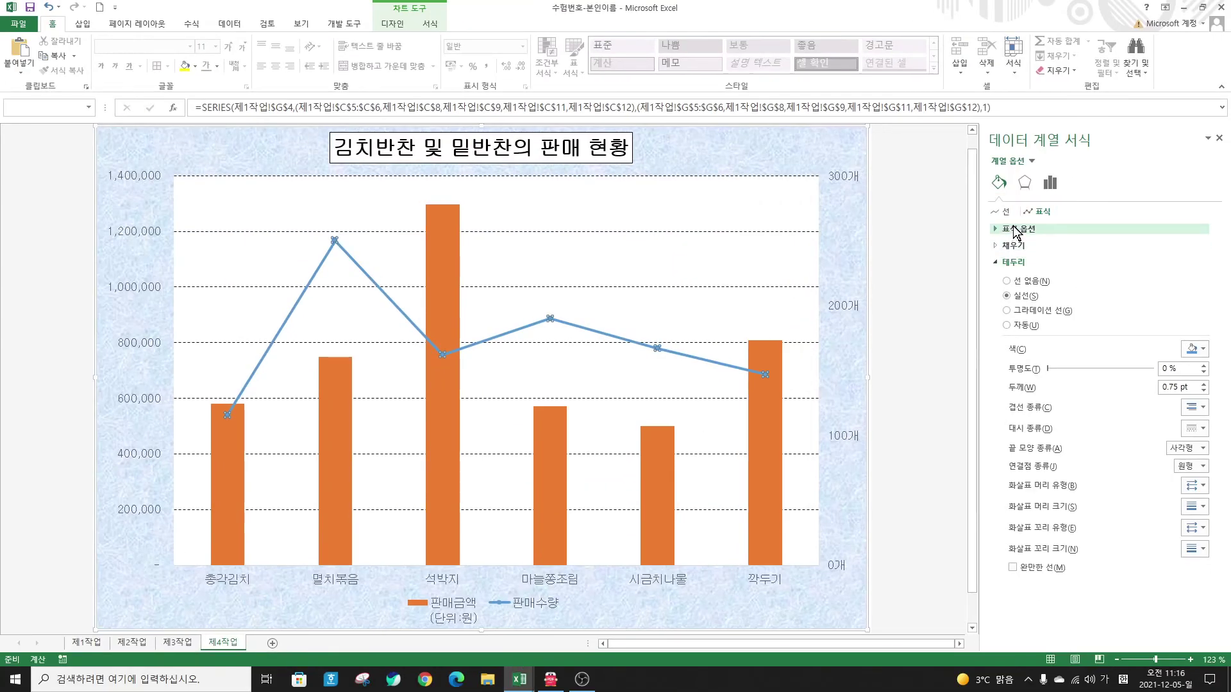
{"action": "left_click", "coordinate": [806, 259]}
{"action": "left_click", "coordinate": [1024, 277]}
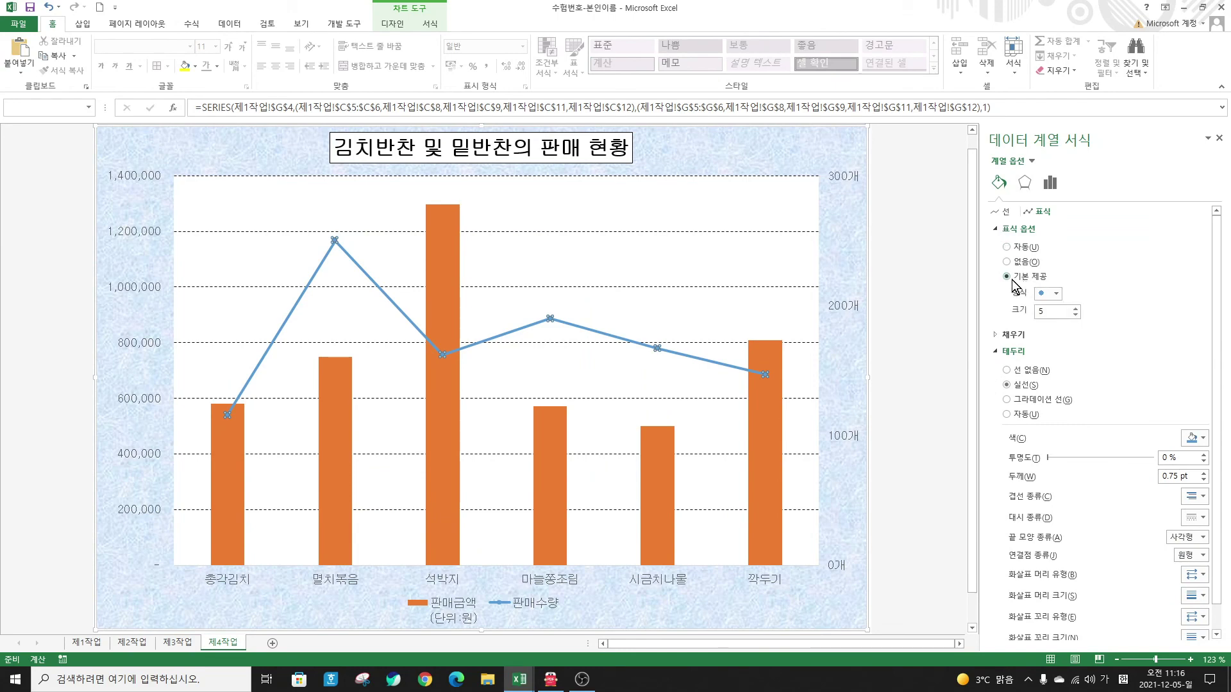
{"action": "left_click", "coordinate": [1056, 294]}
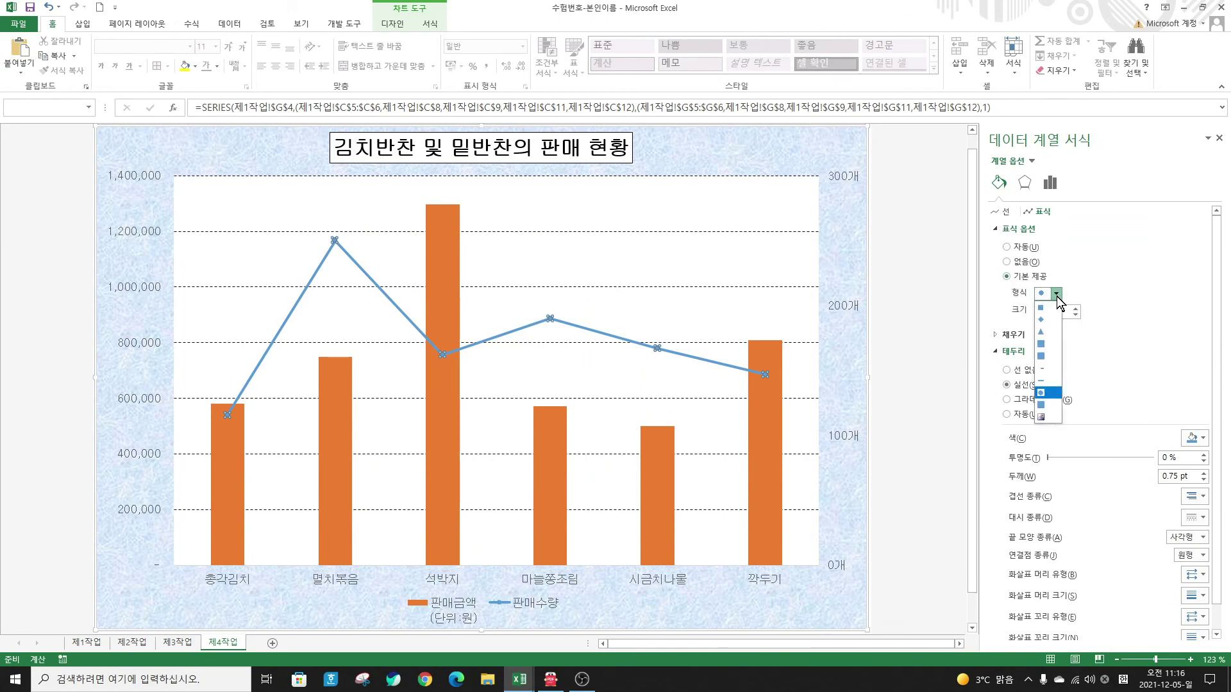
{"action": "left_click", "coordinate": [1045, 333]}
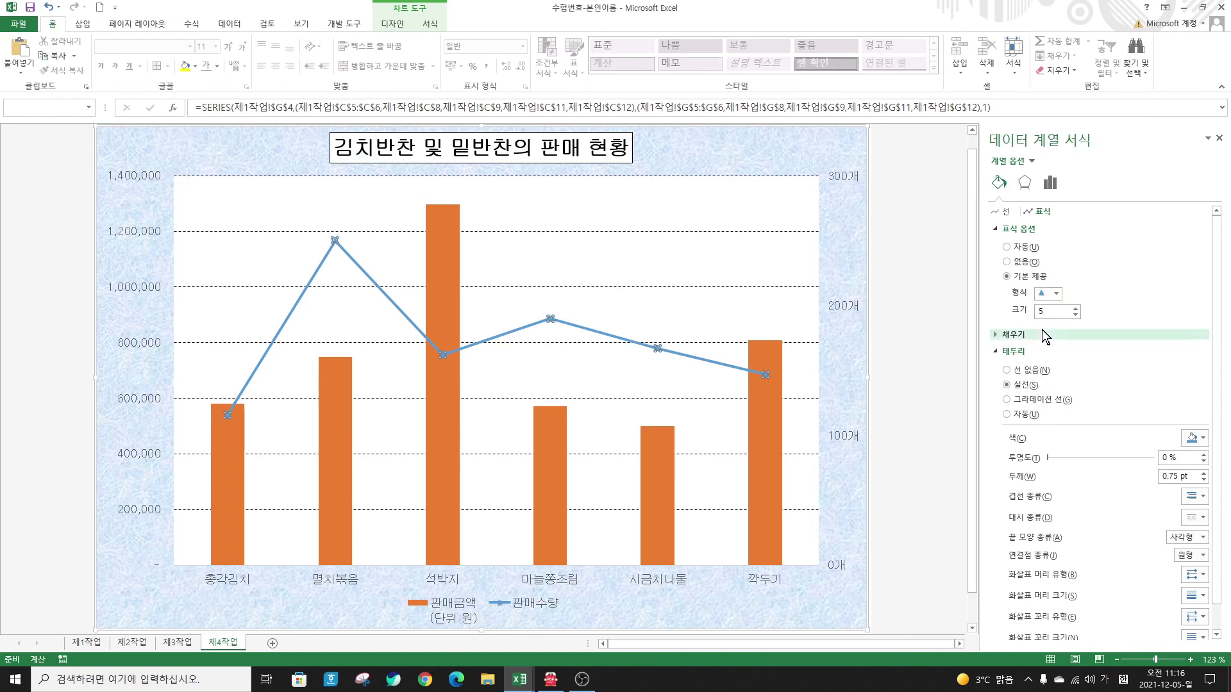
Step: Set the marker size of the 판매수량 line to 10
{"action": "left_click", "coordinate": [1075, 308]}
{"action": "left_click", "coordinate": [1076, 308]}
{"action": "left_click", "coordinate": [1076, 308]}
{"action": "left_click", "coordinate": [1076, 307]}
{"action": "left_click", "coordinate": [1076, 308]}
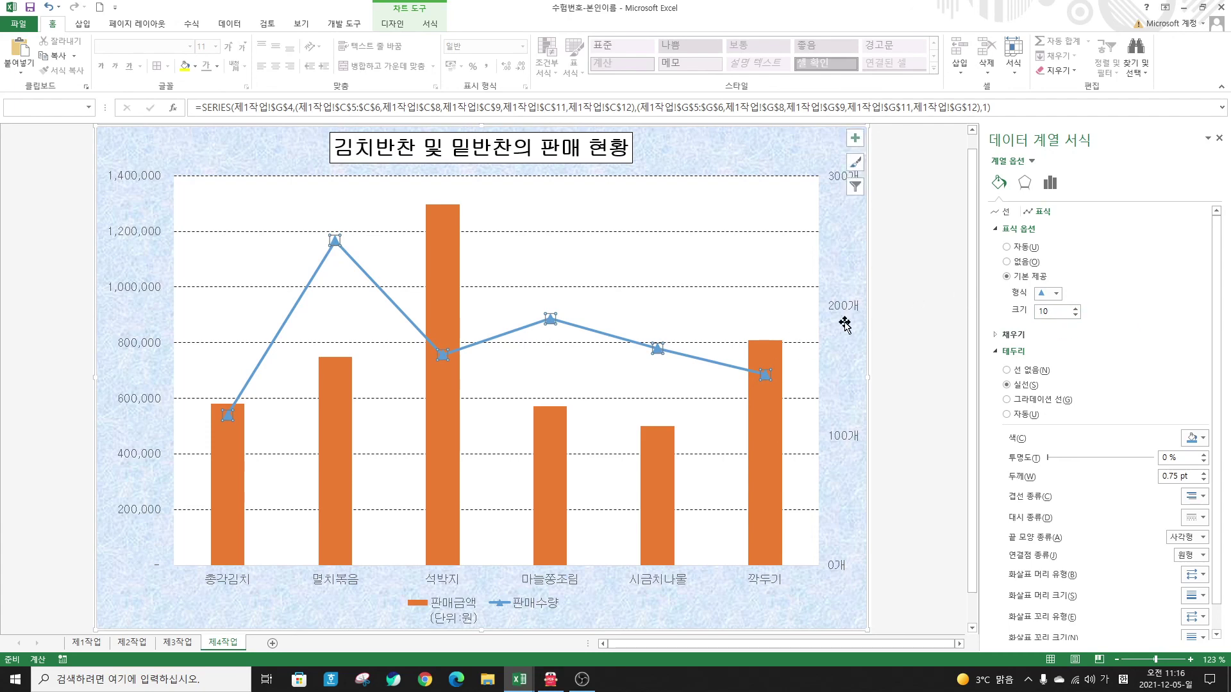
Step: Check the sample chart in the exam PDF and add a data label only to the 멸치볶음 point of the 판매수량 line
{"action": "left_click", "coordinate": [910, 298]}
{"action": "left_click", "coordinate": [550, 678]}
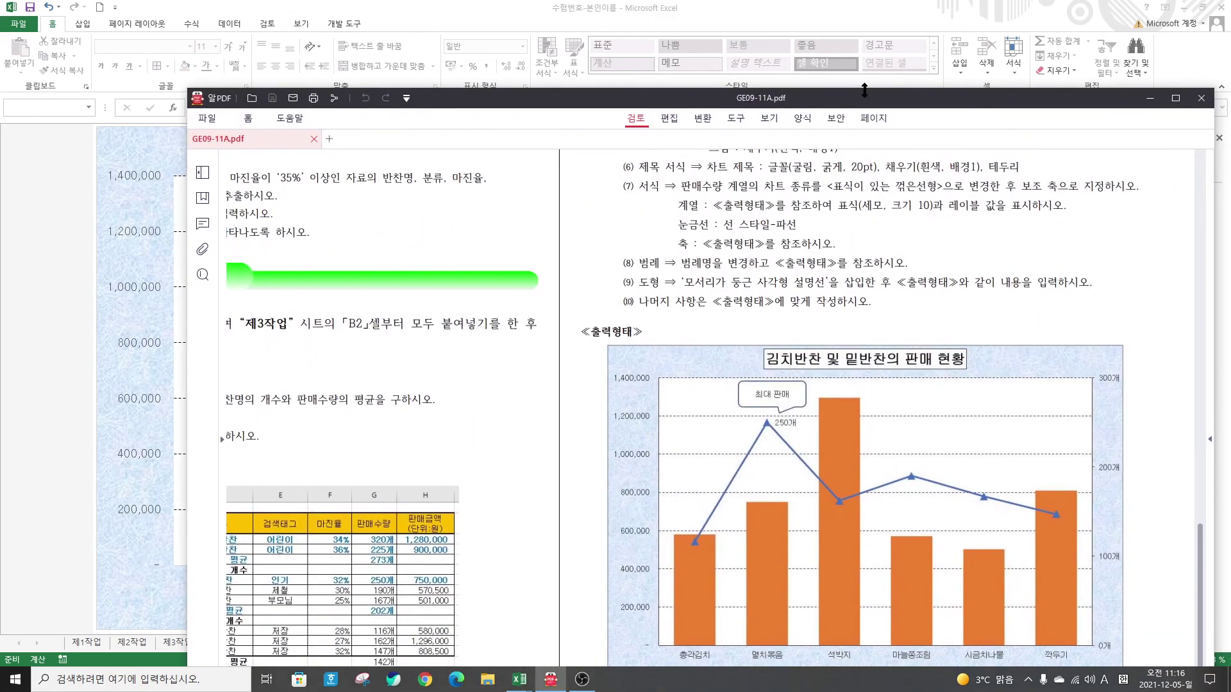
{"action": "left_click", "coordinate": [1149, 98]}
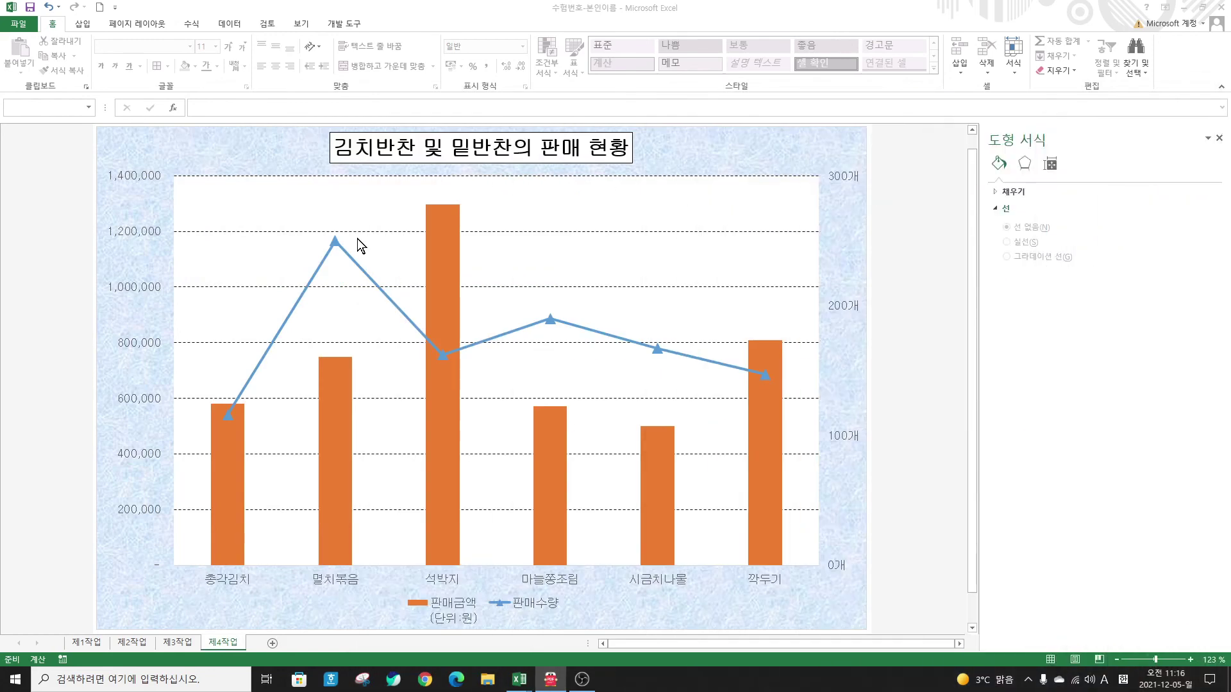
{"action": "left_click", "coordinate": [334, 242]}
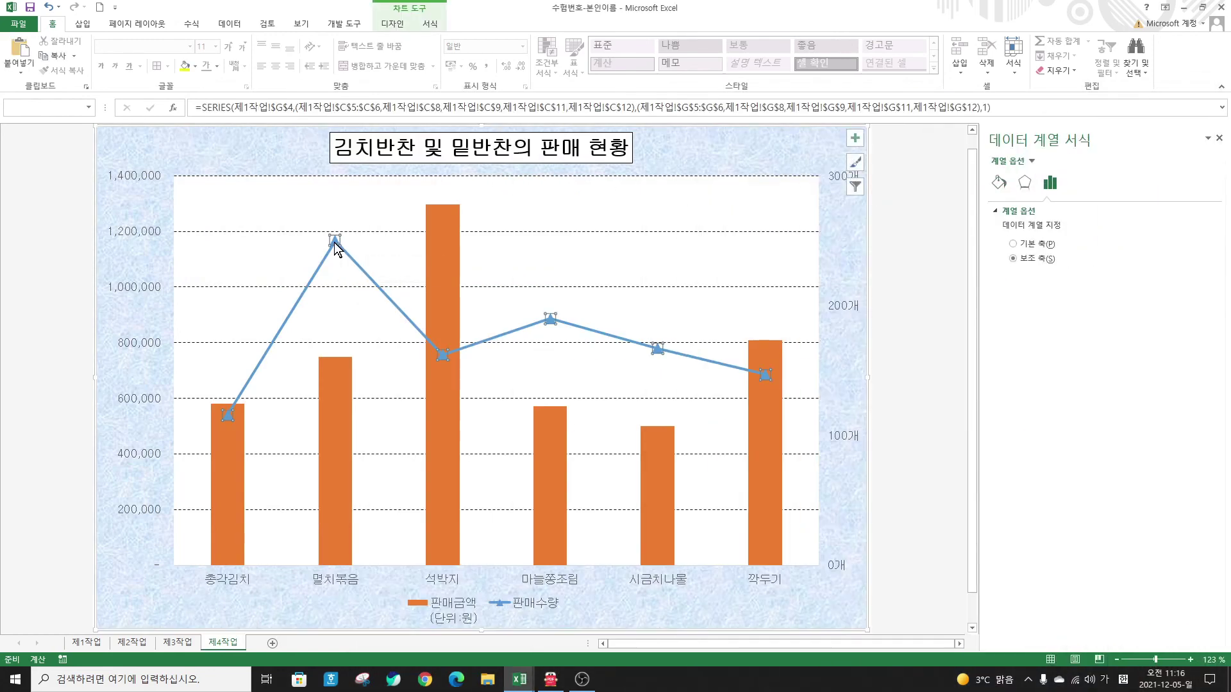
{"action": "left_click", "coordinate": [334, 242]}
{"action": "mouse_move", "coordinate": [335, 246]}
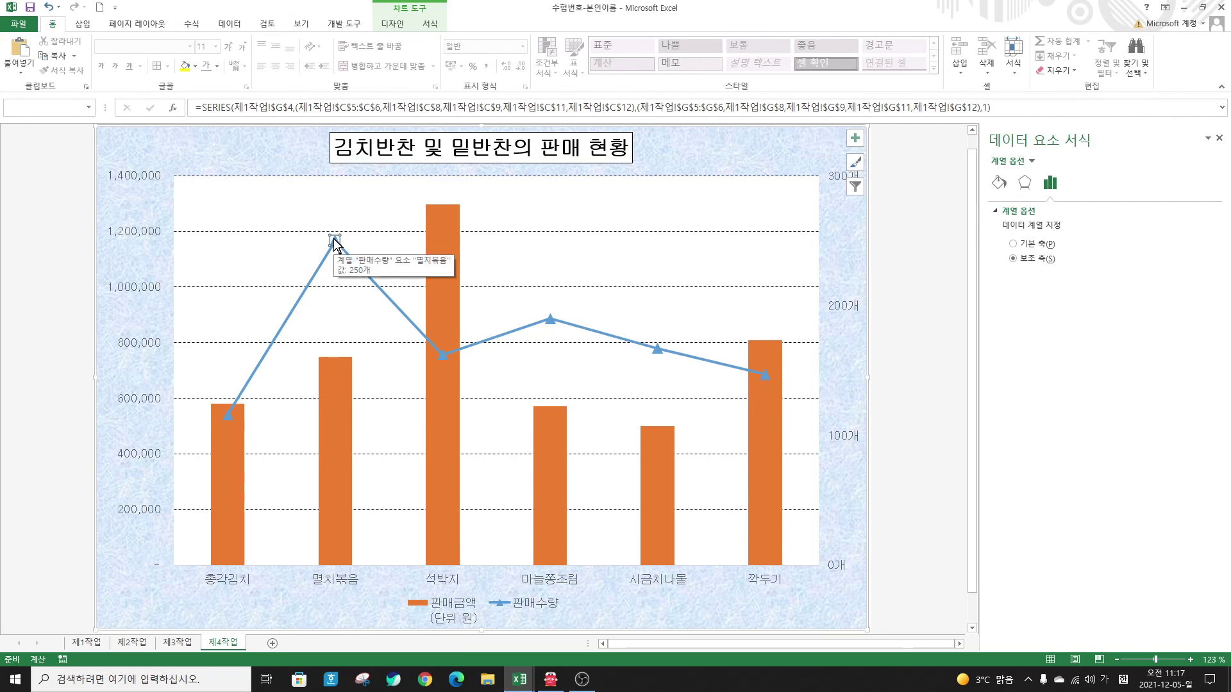
{"action": "right_click", "coordinate": [334, 240]}
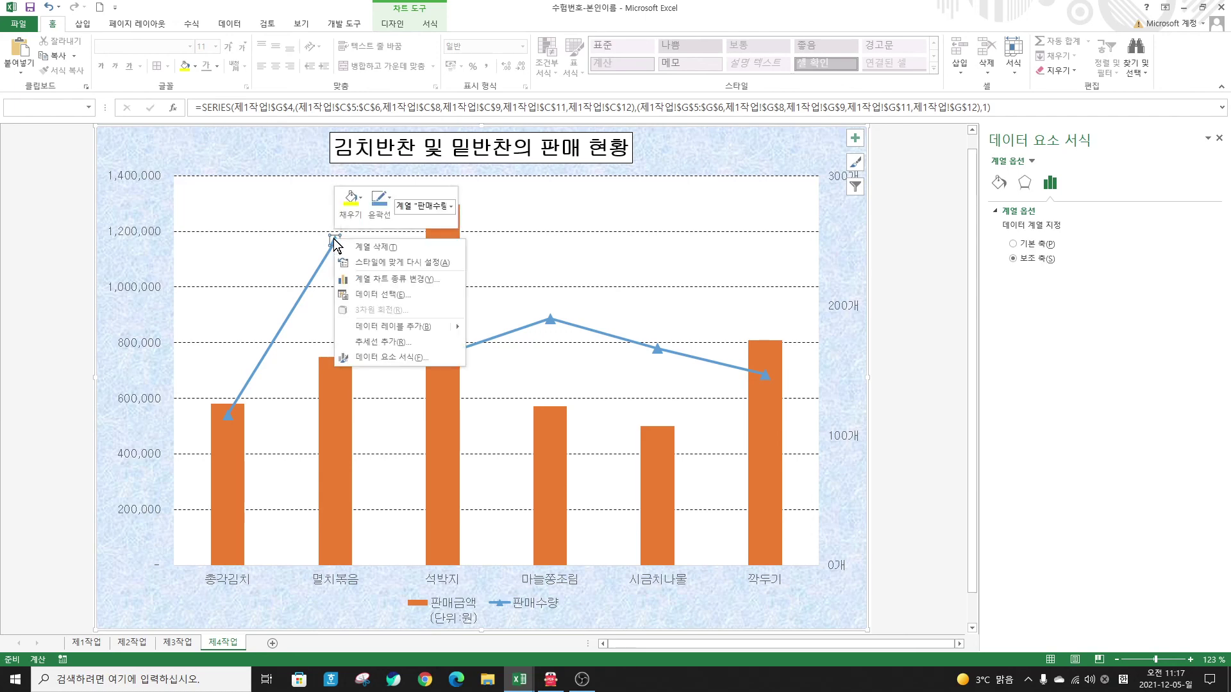
{"action": "mouse_move", "coordinate": [378, 328]}
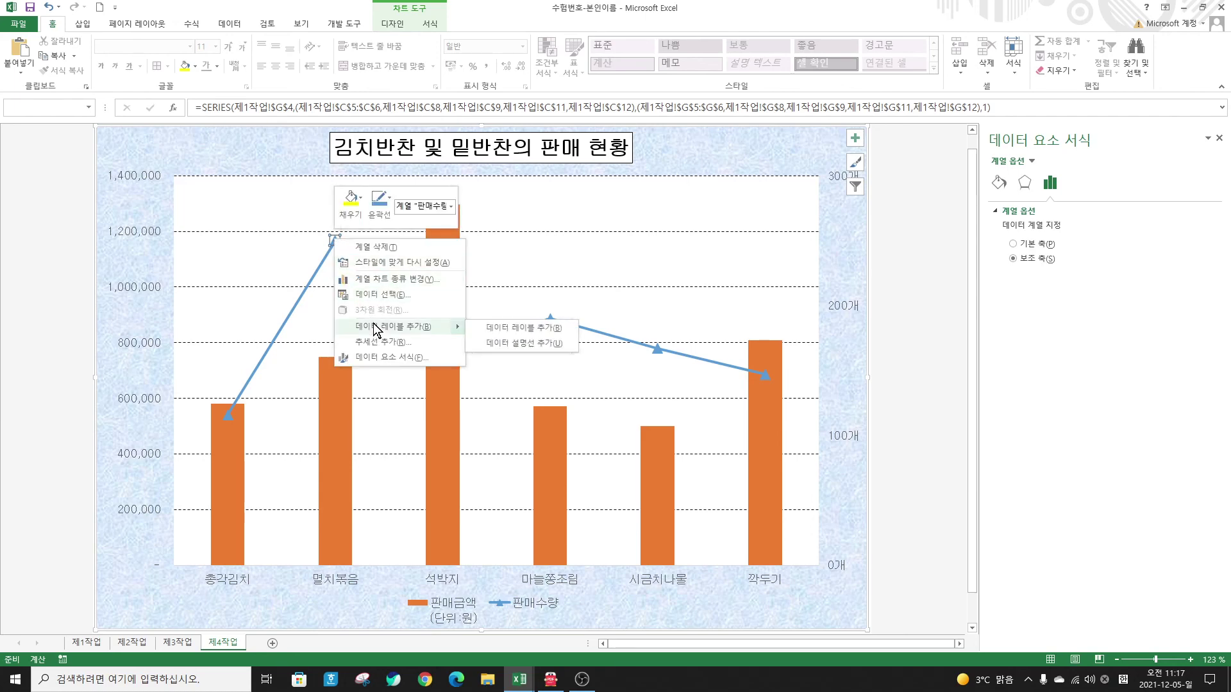
{"action": "left_click", "coordinate": [520, 326]}
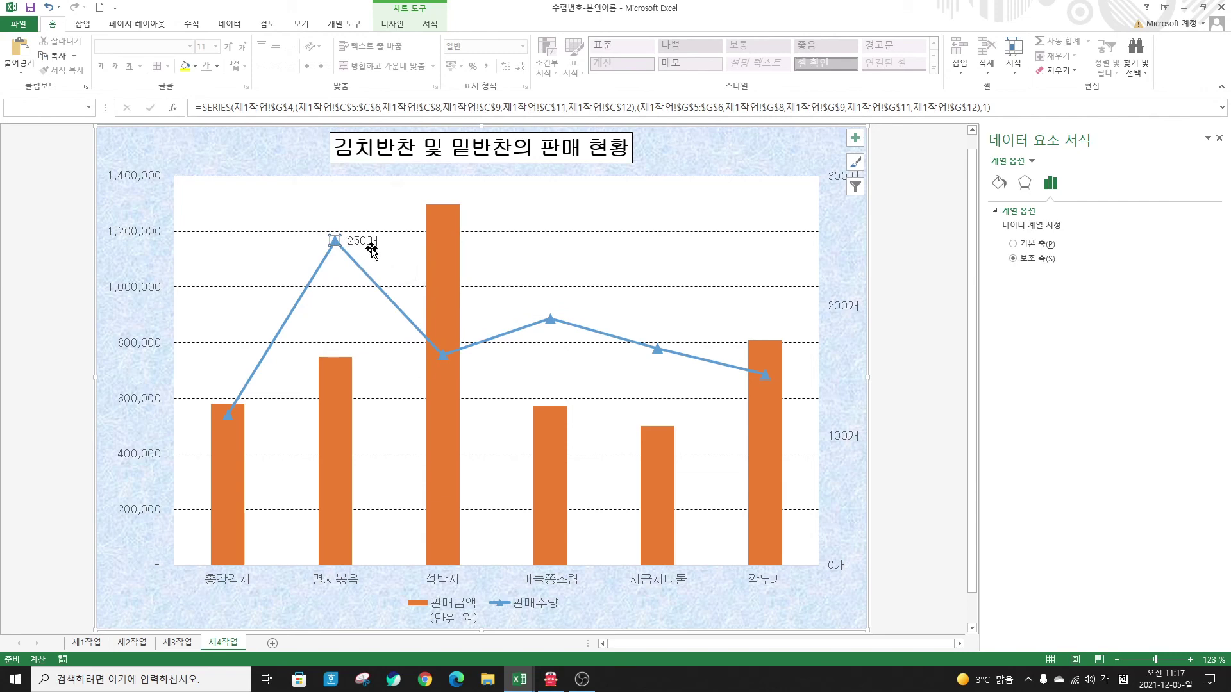
{"action": "left_click", "coordinate": [929, 302]}
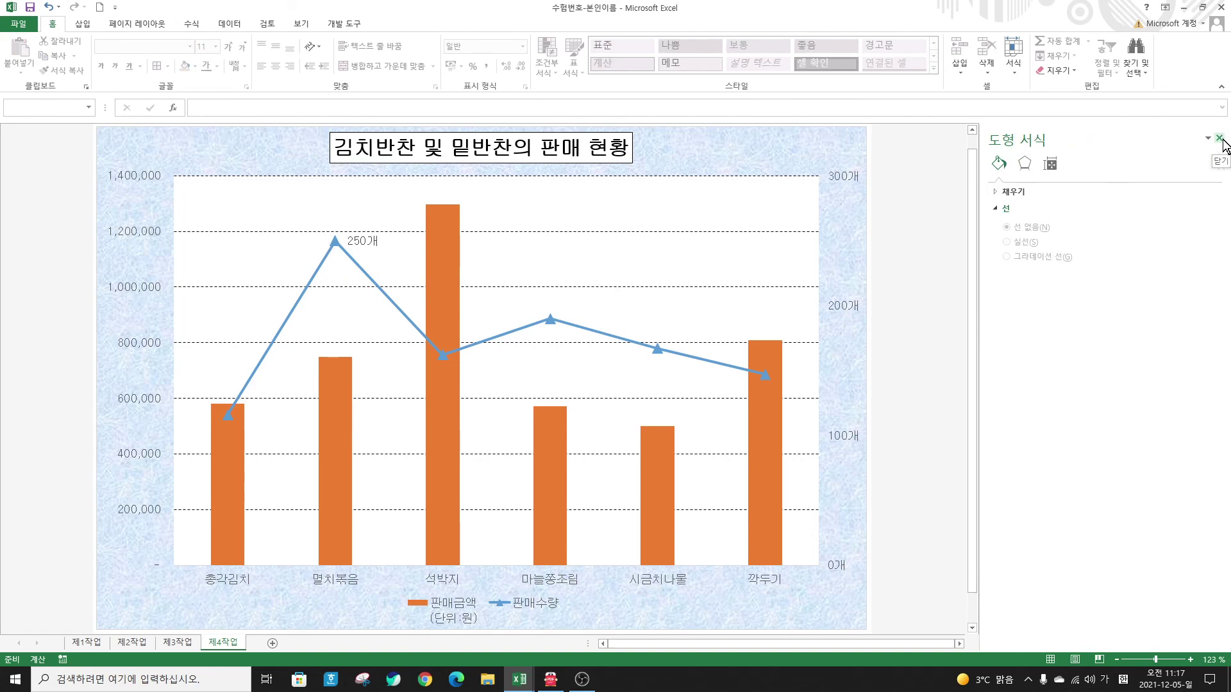
{"action": "left_click", "coordinate": [1220, 140]}
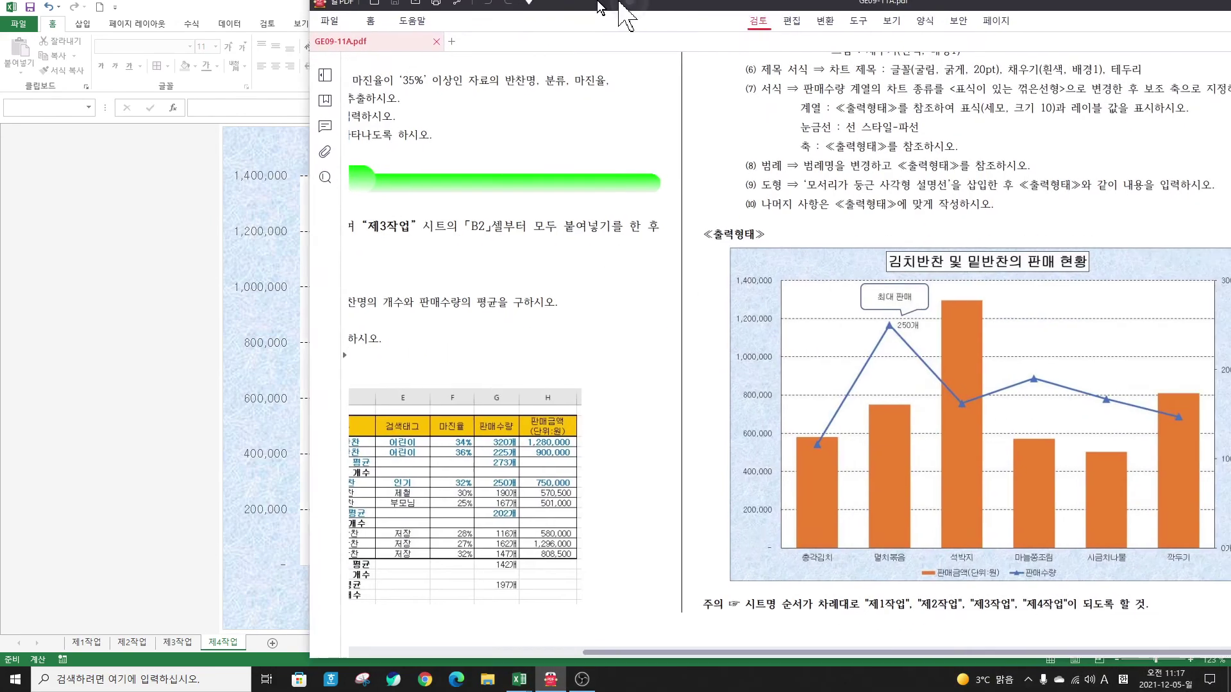
Step: Review the shape condition in the exam PDF and draw a rounded rectangular callout, about 1.25 cm high and 2.67 cm wide, above the 250개 label
{"action": "double_click", "coordinate": [409, 7]}
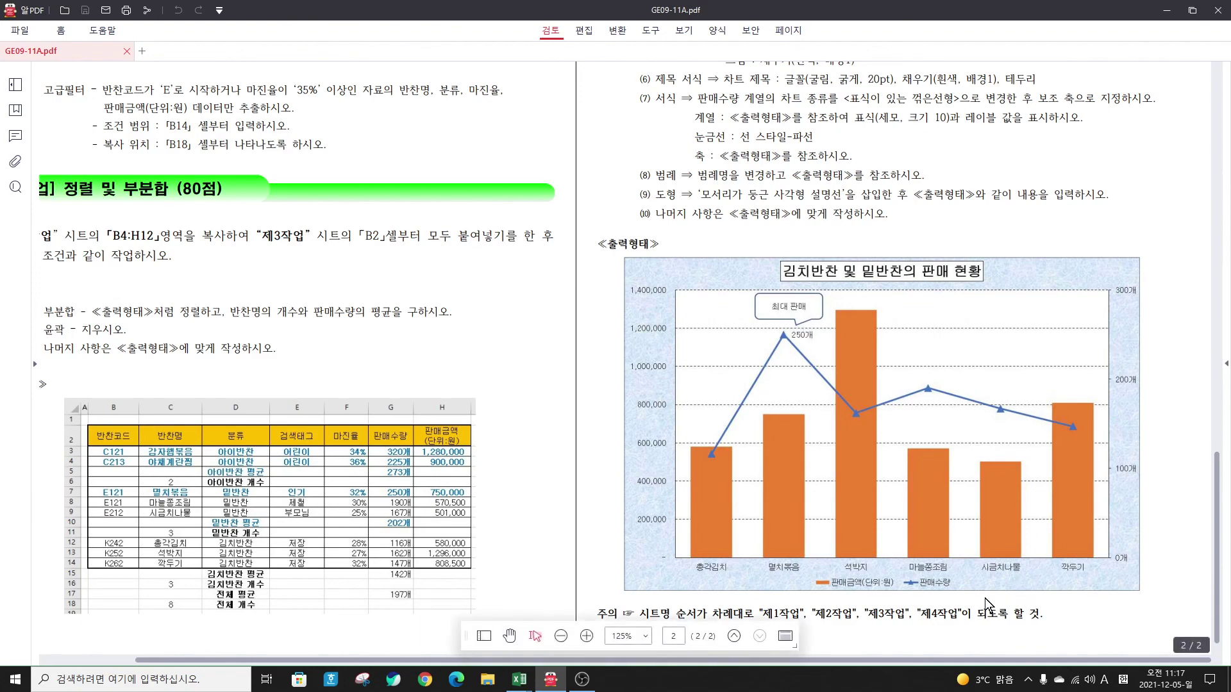
{"action": "double_click", "coordinate": [883, 13]}
{"action": "key", "text": "super+Down"}
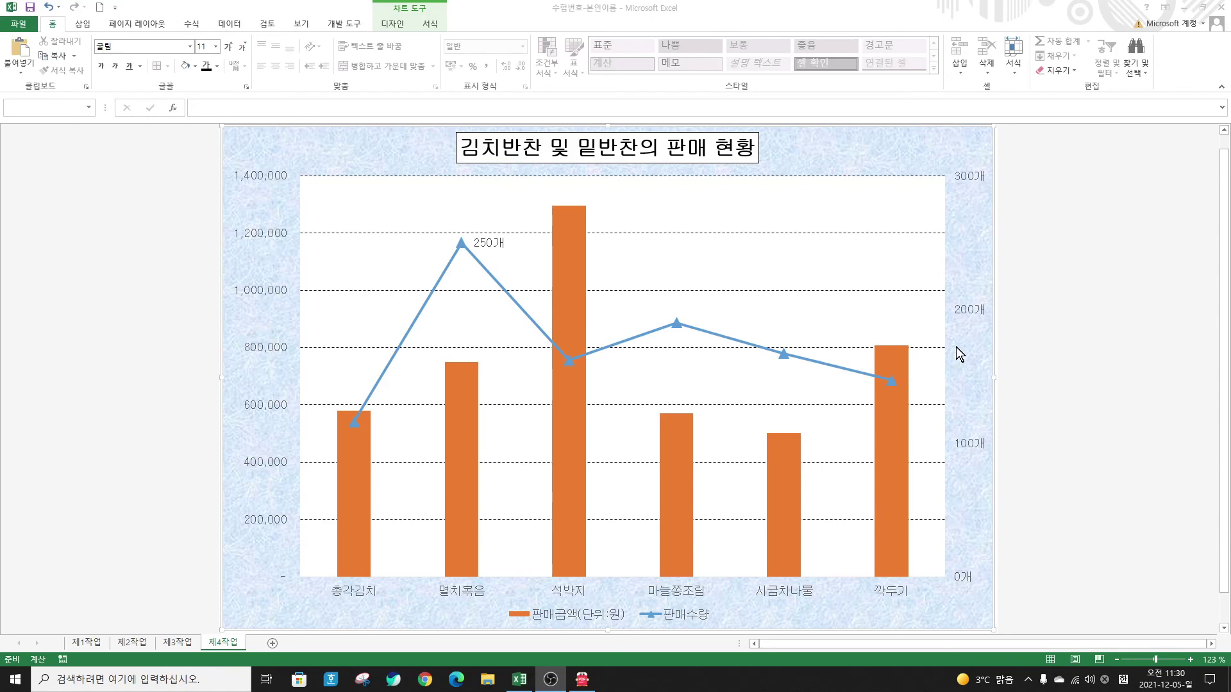
{"action": "left_click", "coordinate": [145, 237]}
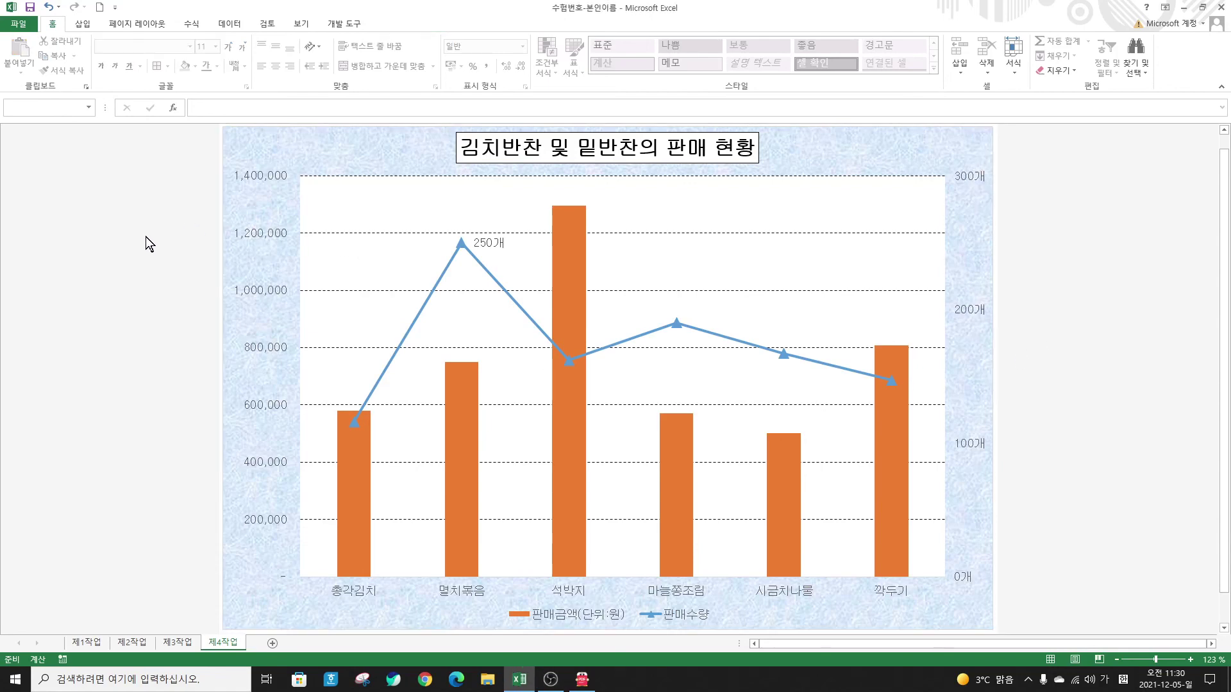
{"action": "left_click", "coordinate": [82, 24]}
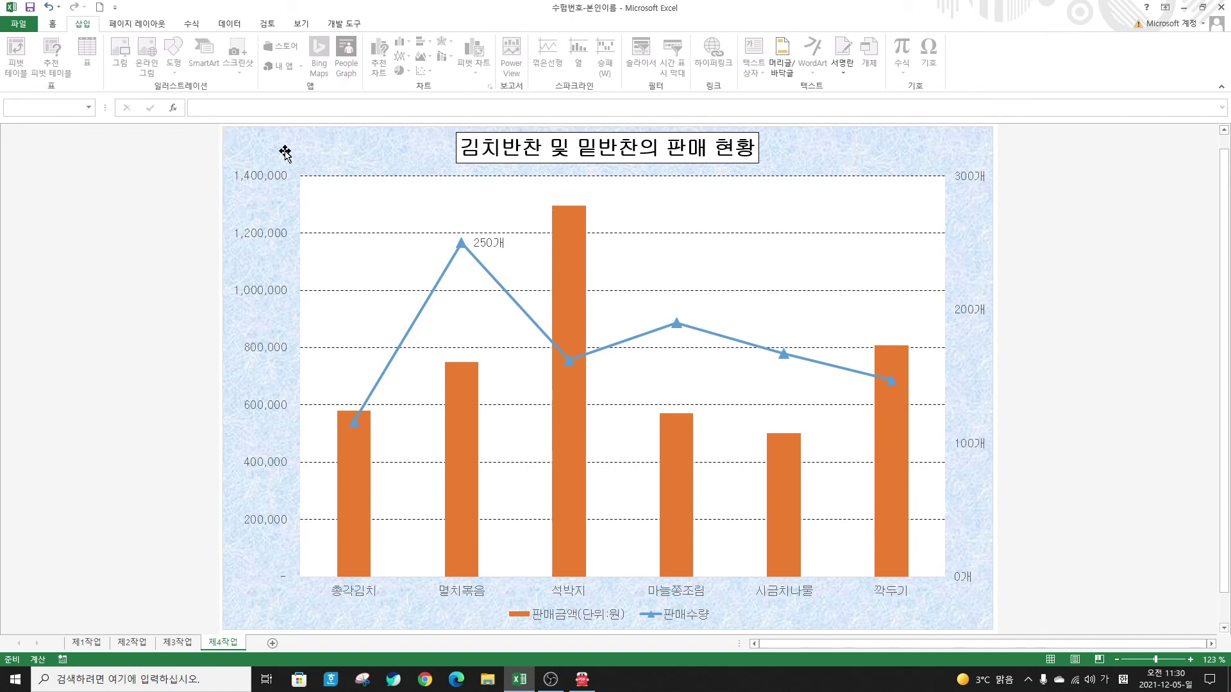
{"action": "left_click", "coordinate": [784, 133]}
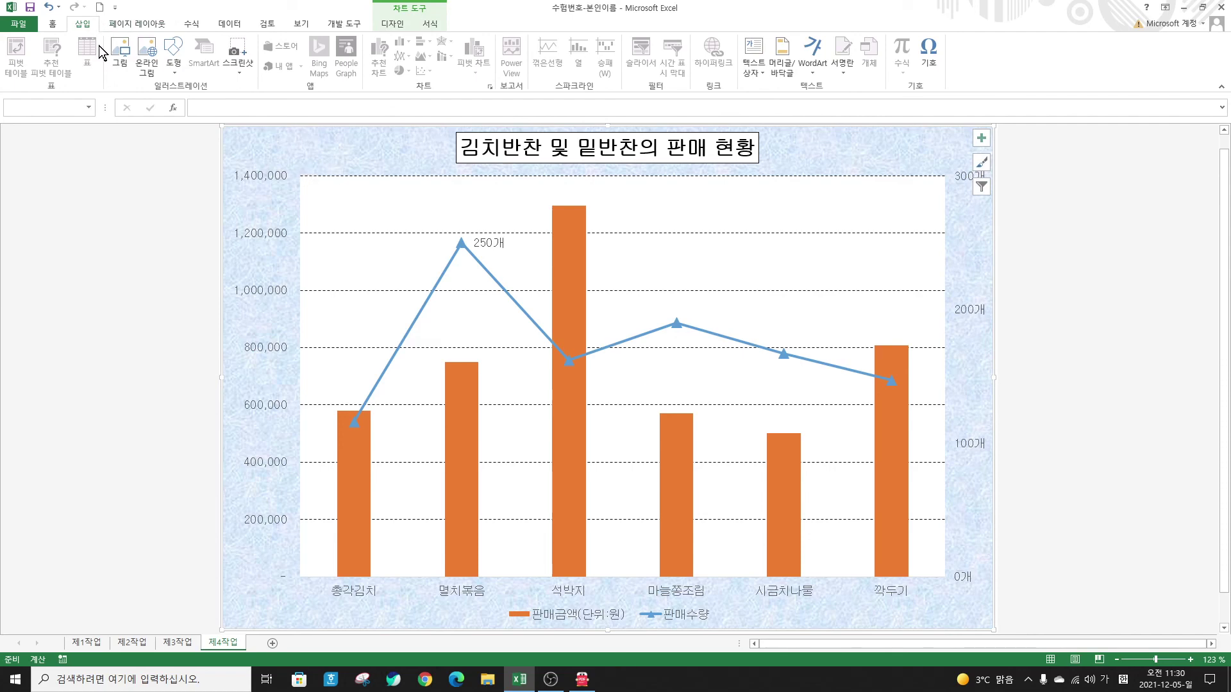
{"action": "left_click", "coordinate": [173, 75]}
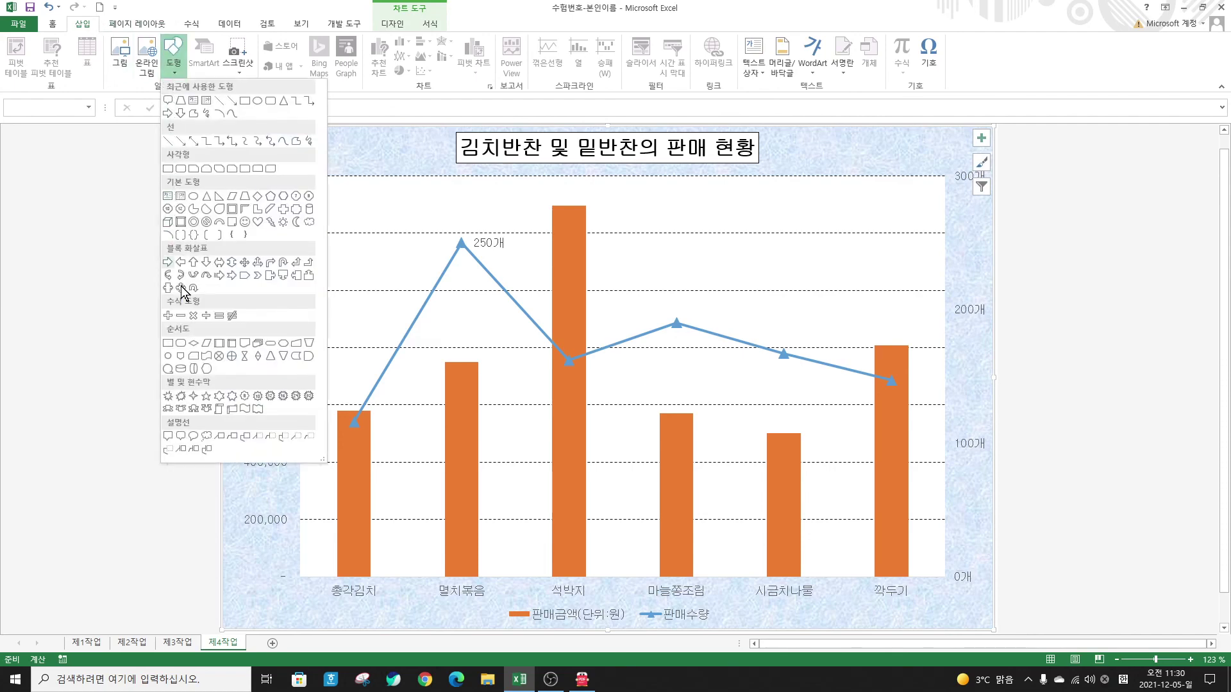
{"action": "left_click", "coordinate": [181, 438]}
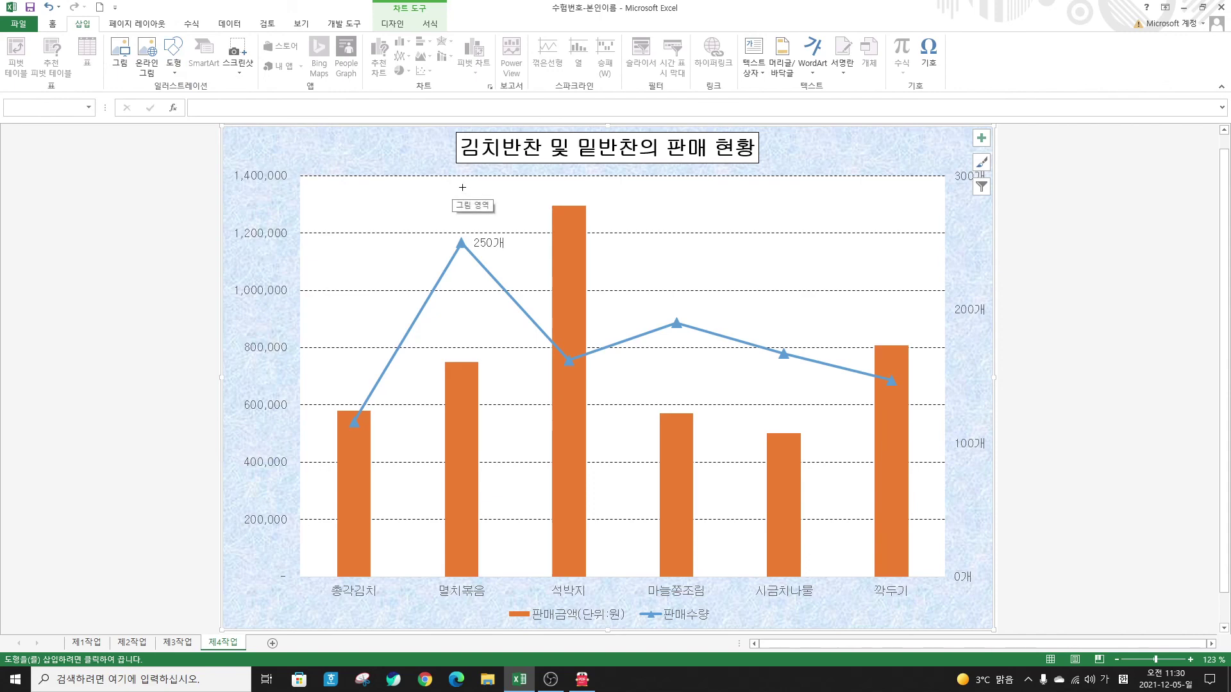
{"action": "left_click_drag", "start_coordinate": [458, 186], "coordinate": [537, 224]}
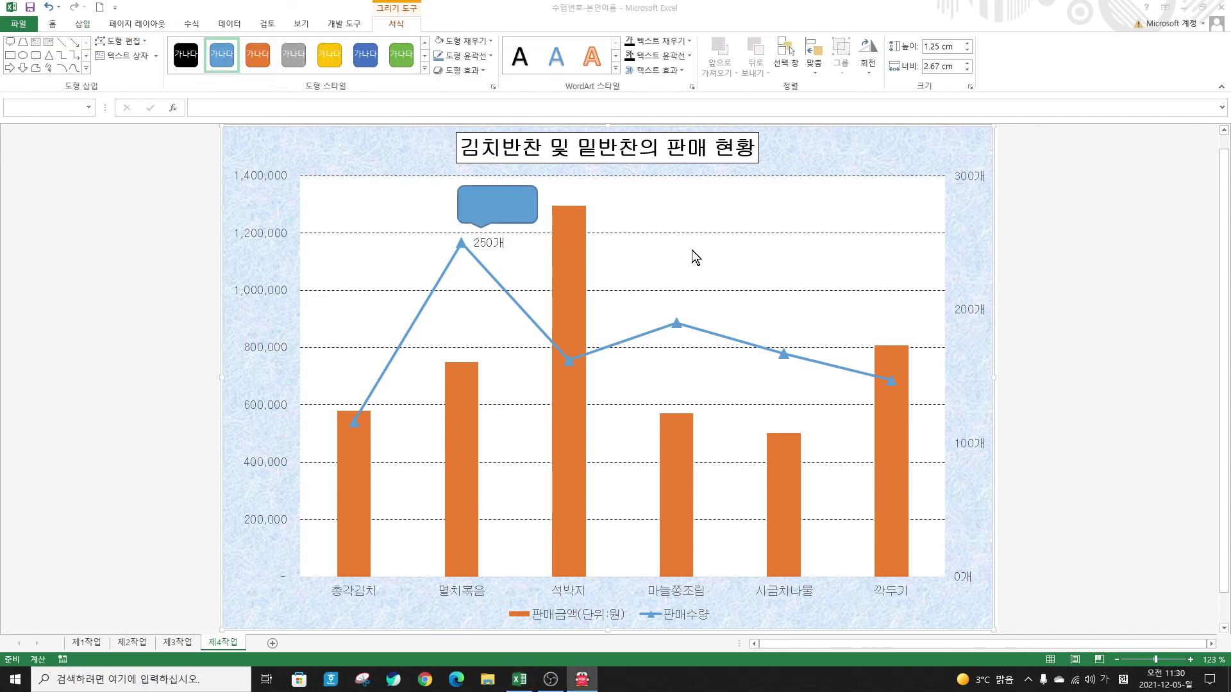
Step: Enter 최대 판매 in the callout and make its text black and horizontally centred
{"action": "left_click", "coordinate": [484, 203]}
{"action": "type", "text": "ㅊ"}
{"action": "type", "text": "최대 판"}
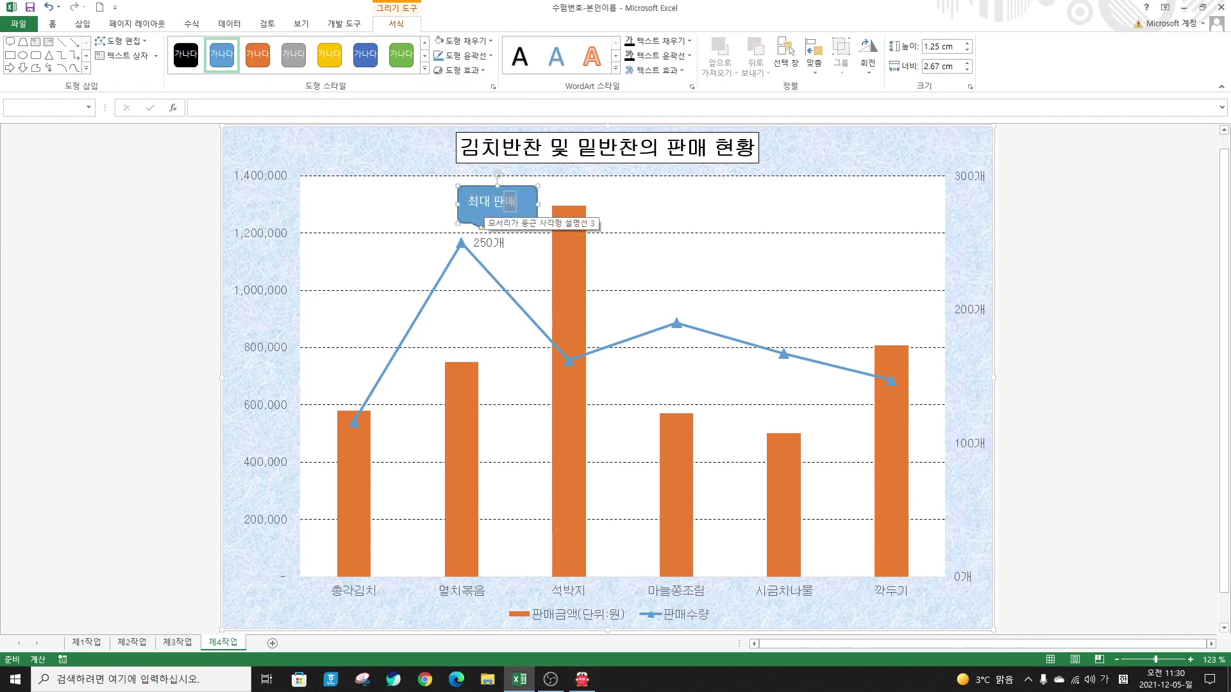
{"action": "type", "text": "매"}
{"action": "left_click_drag", "start_coordinate": [466, 202], "coordinate": [518, 208]}
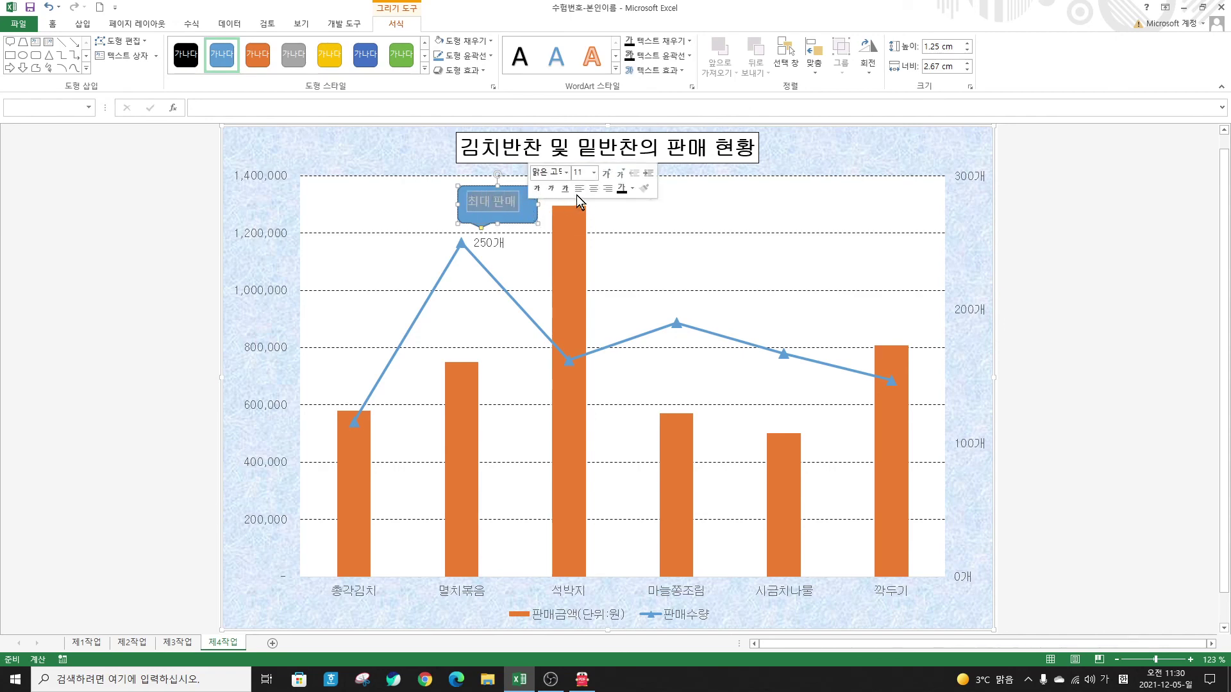
{"action": "left_click", "coordinate": [632, 189]}
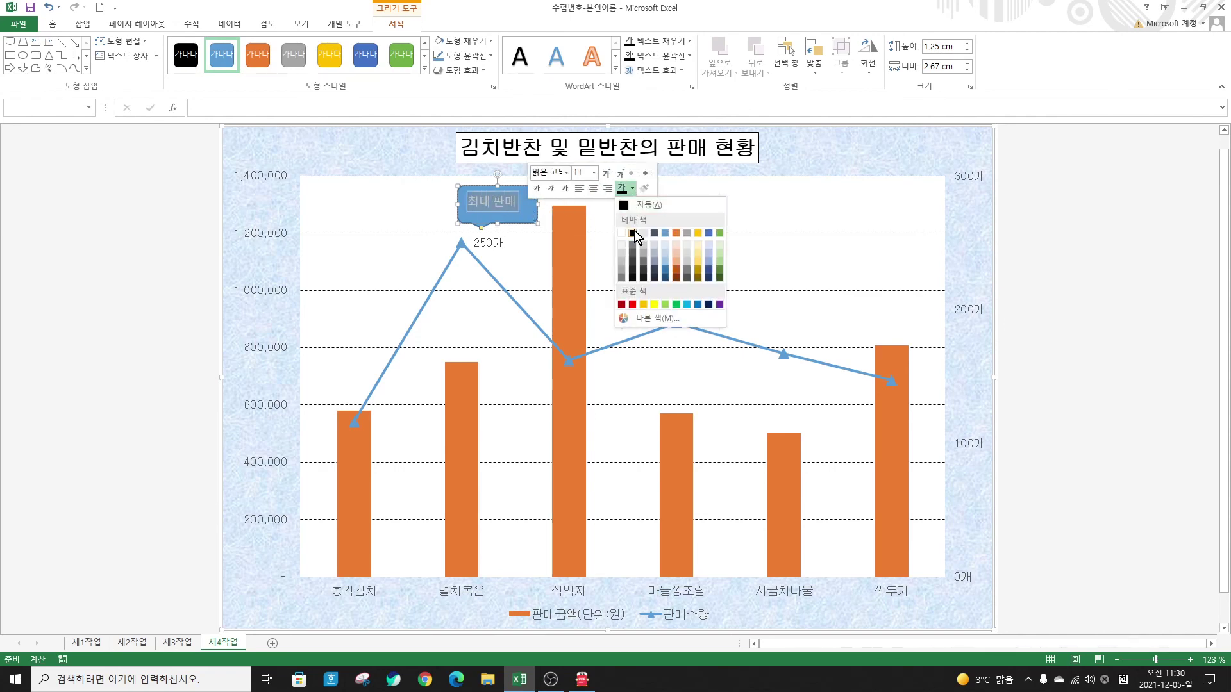
{"action": "left_click", "coordinate": [633, 233]}
{"action": "left_click", "coordinate": [591, 189]}
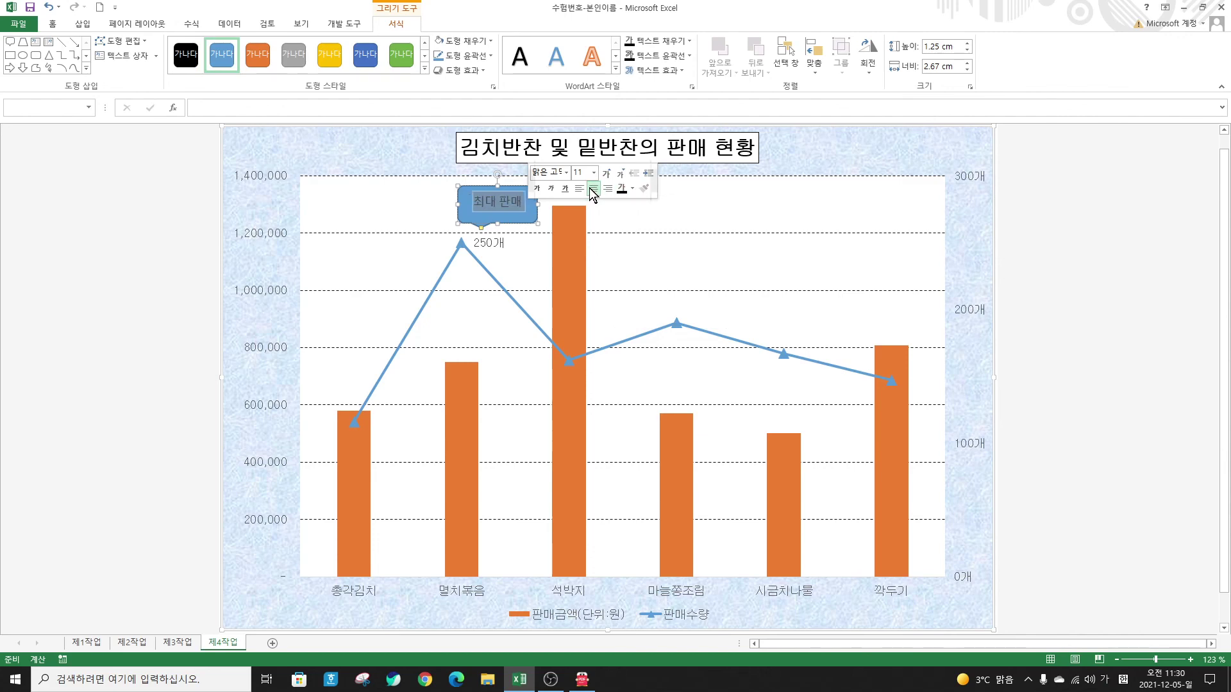
{"action": "left_click", "coordinate": [520, 220]}
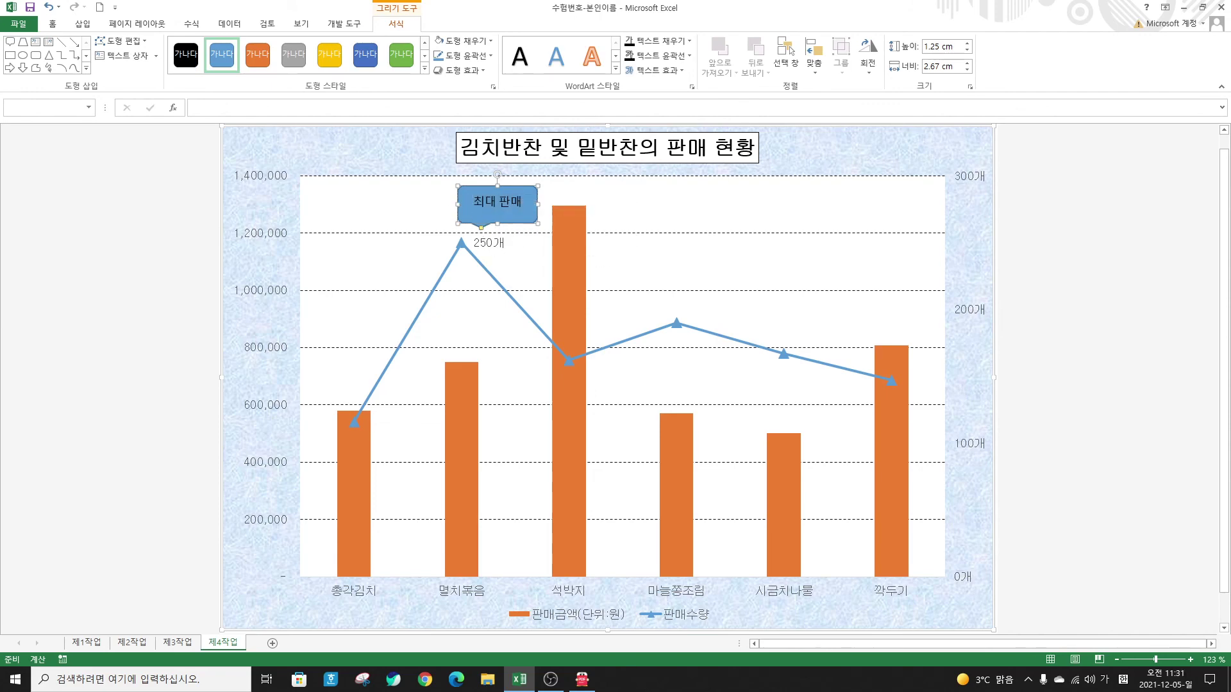
Step: Fill the 최대 판매 callout with solid white
{"action": "right_click", "coordinate": [525, 202]}
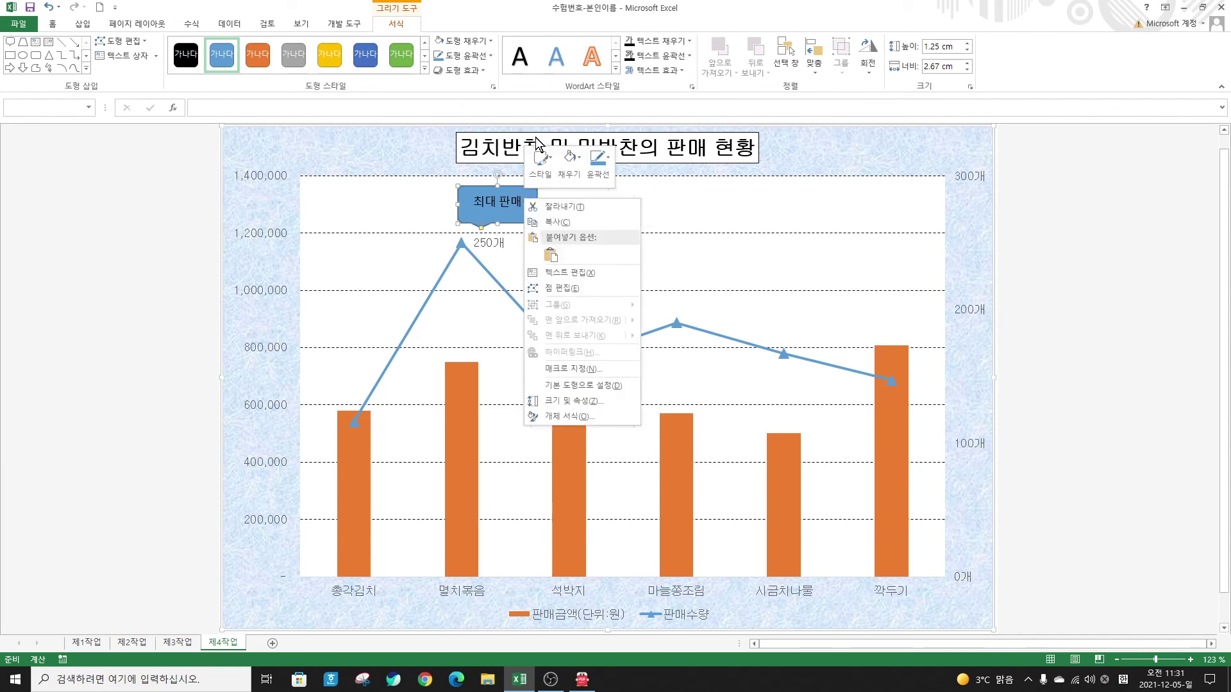
{"action": "left_click", "coordinate": [583, 161]}
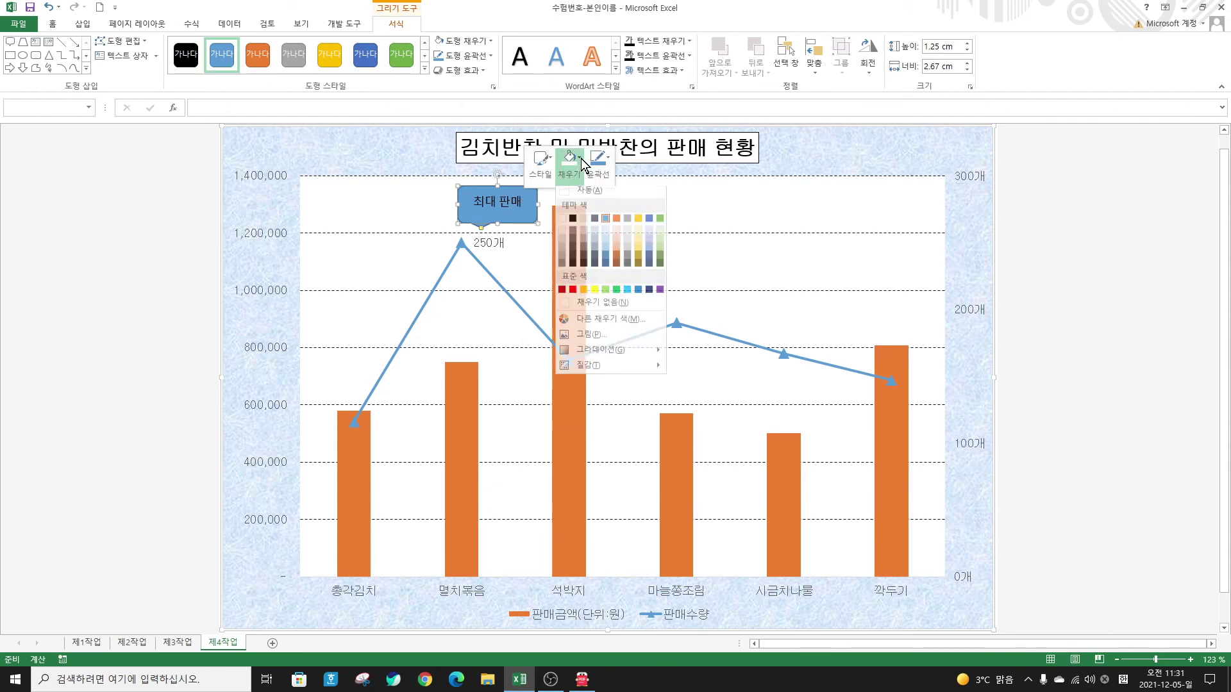
{"action": "left_click", "coordinate": [563, 222]}
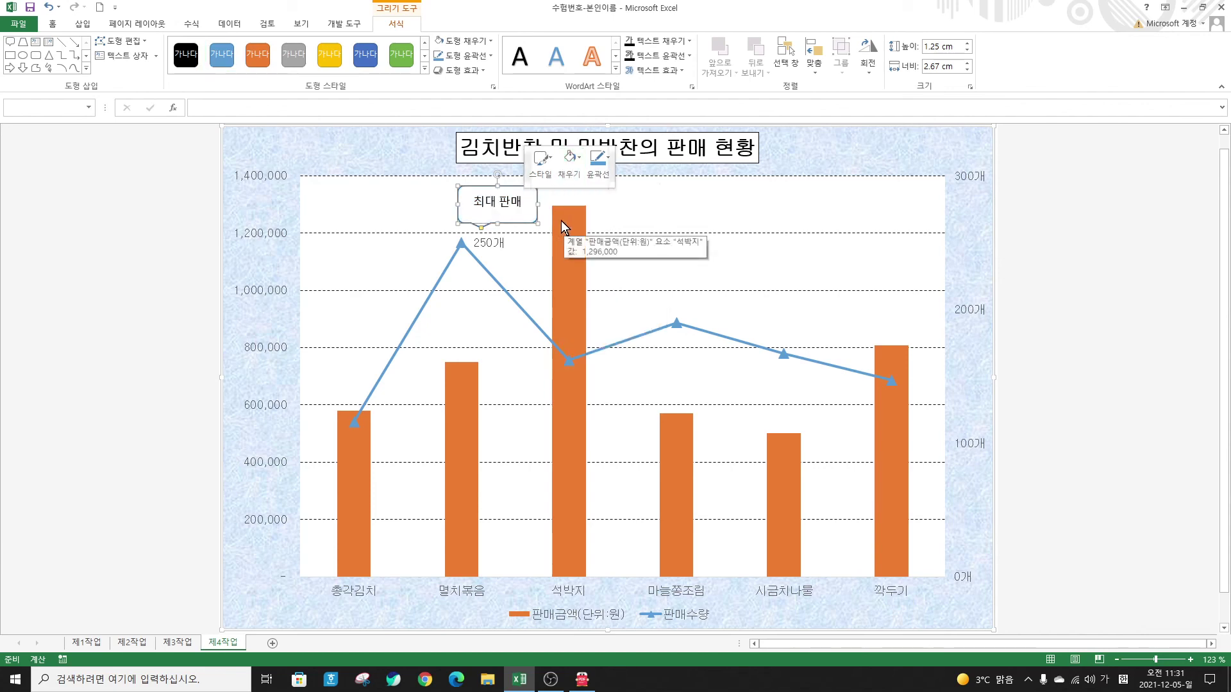
{"action": "right_click", "coordinate": [526, 206]}
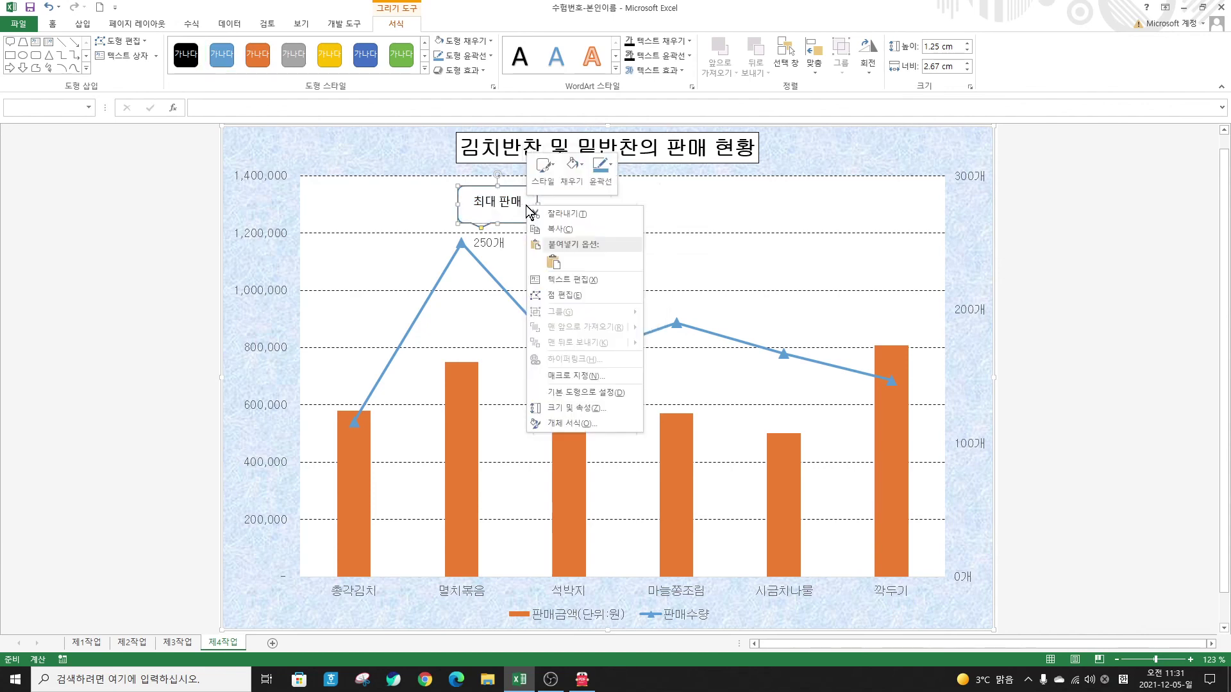
{"action": "left_click", "coordinate": [570, 423]}
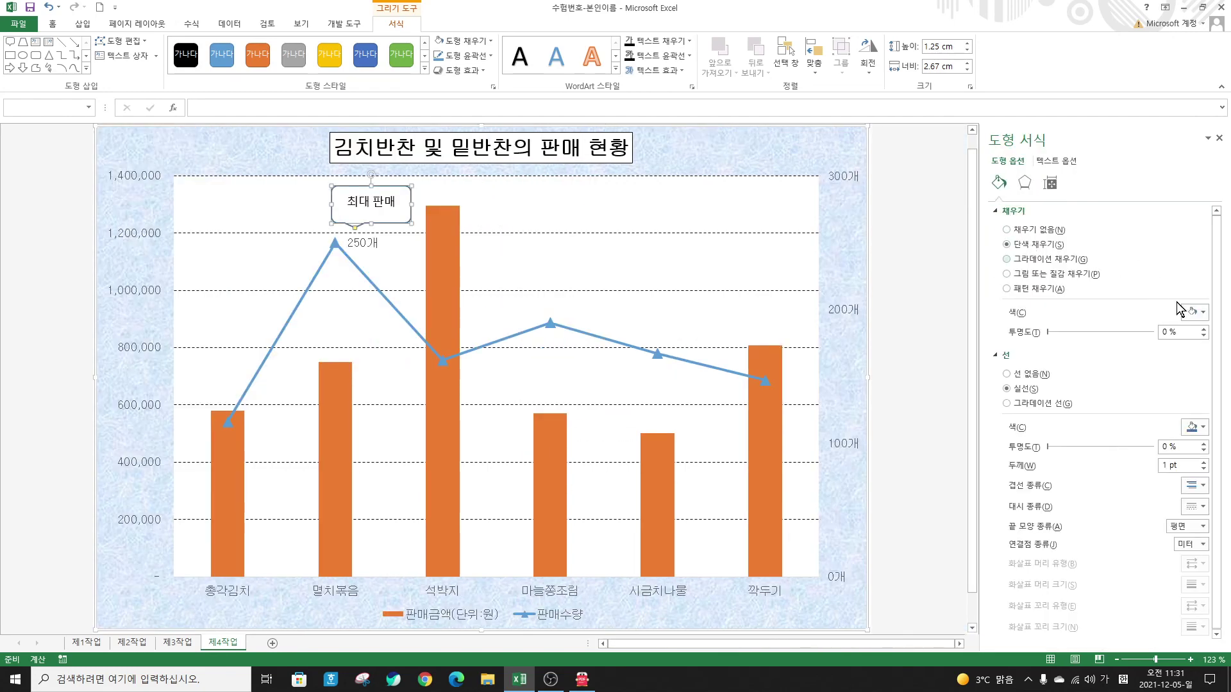
{"action": "left_click", "coordinate": [1219, 138]}
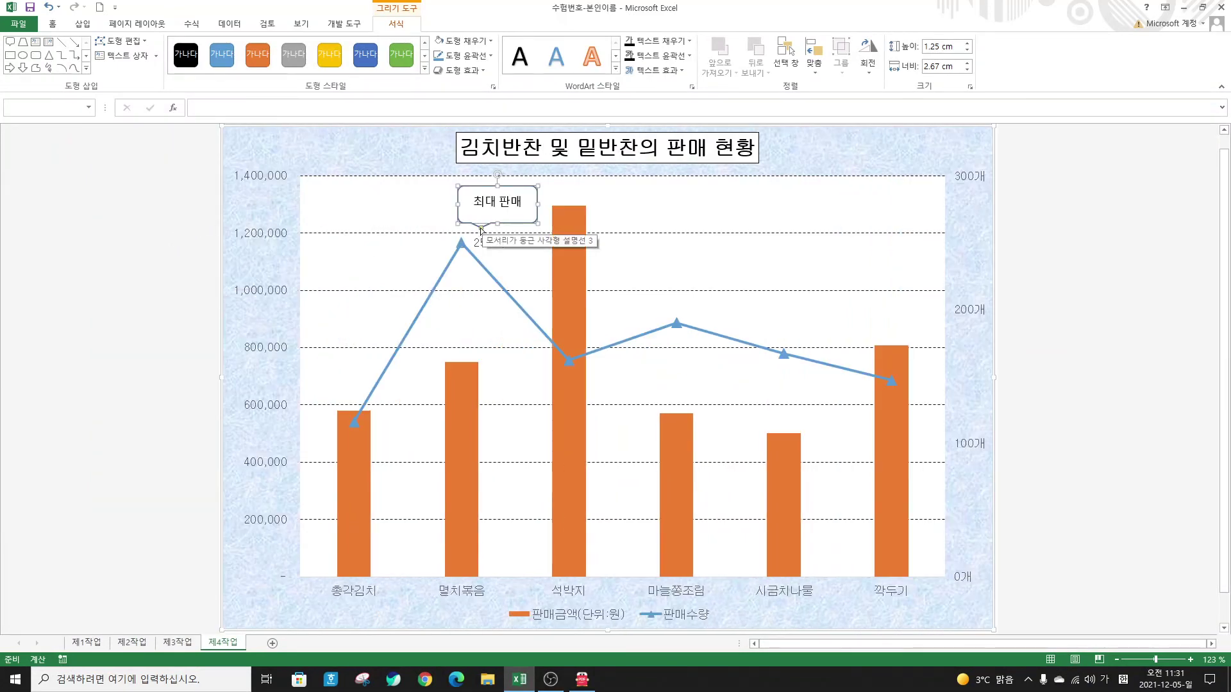
Step: Point the callout's tail at the 250개 label, then reposition and resize the callout to about 1.12 cm high and 3.12 cm wide
{"action": "left_click_drag", "start_coordinate": [482, 231], "coordinate": [503, 230]}
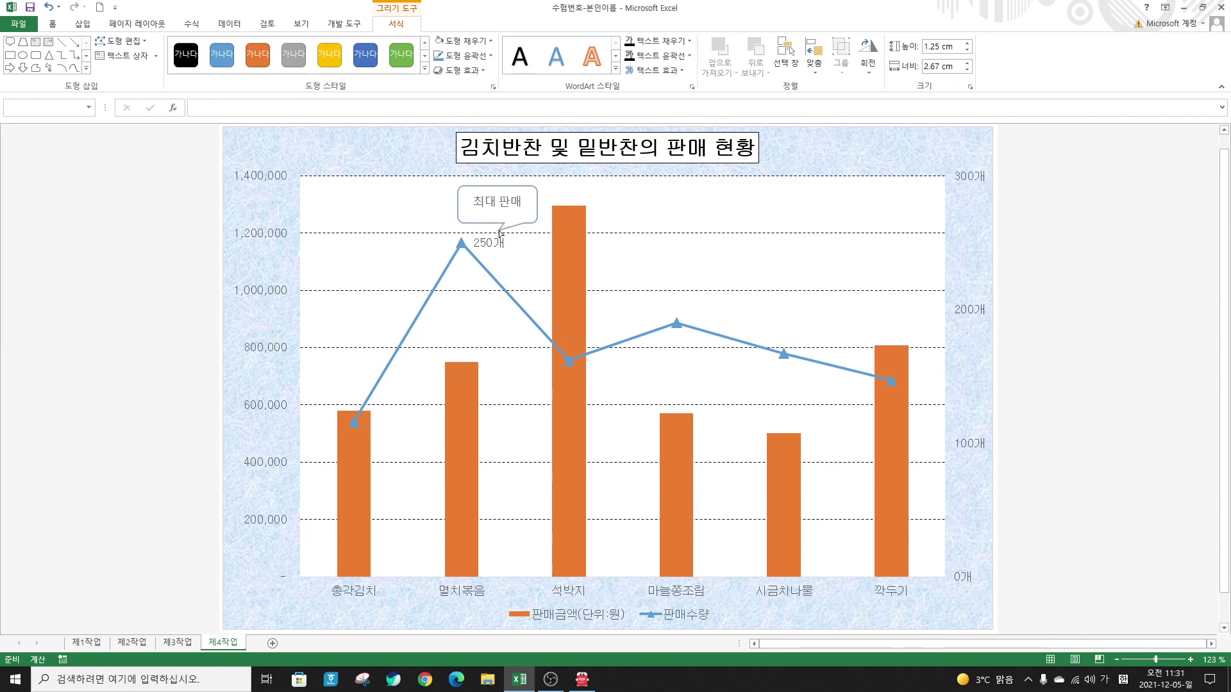
{"action": "left_click", "coordinate": [495, 224]}
{"action": "left_click_drag", "start_coordinate": [495, 224], "coordinate": [483, 224]}
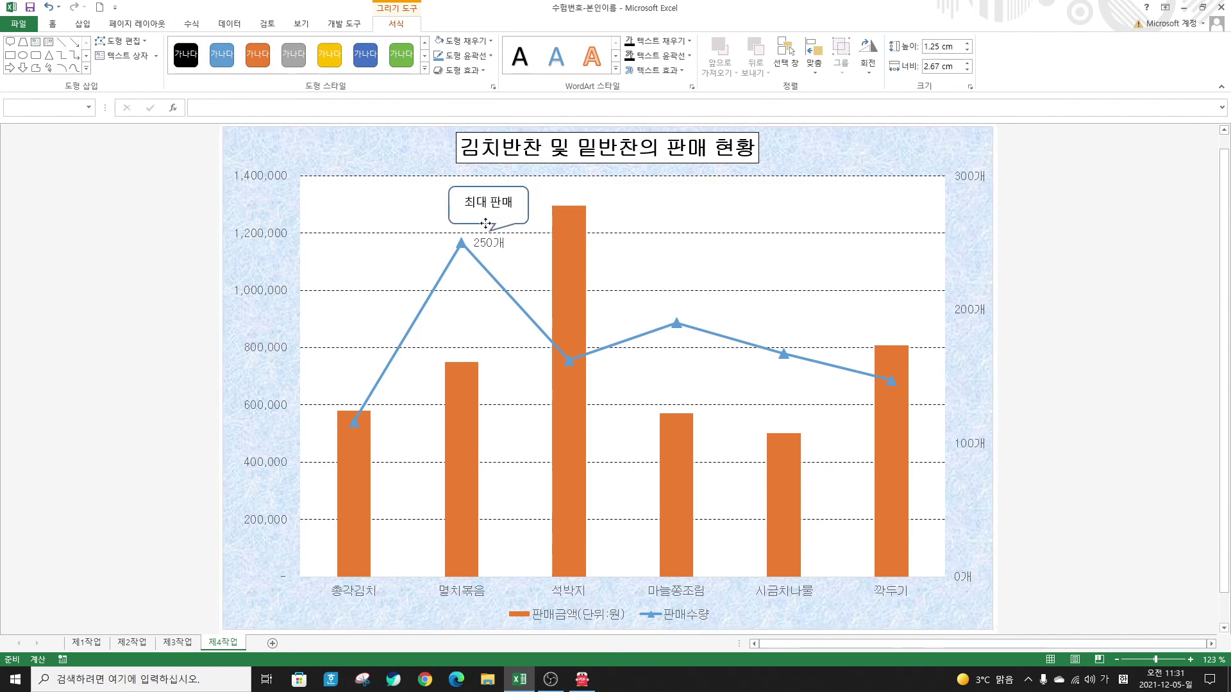
{"action": "left_click_drag", "start_coordinate": [448, 206], "coordinate": [483, 190]}
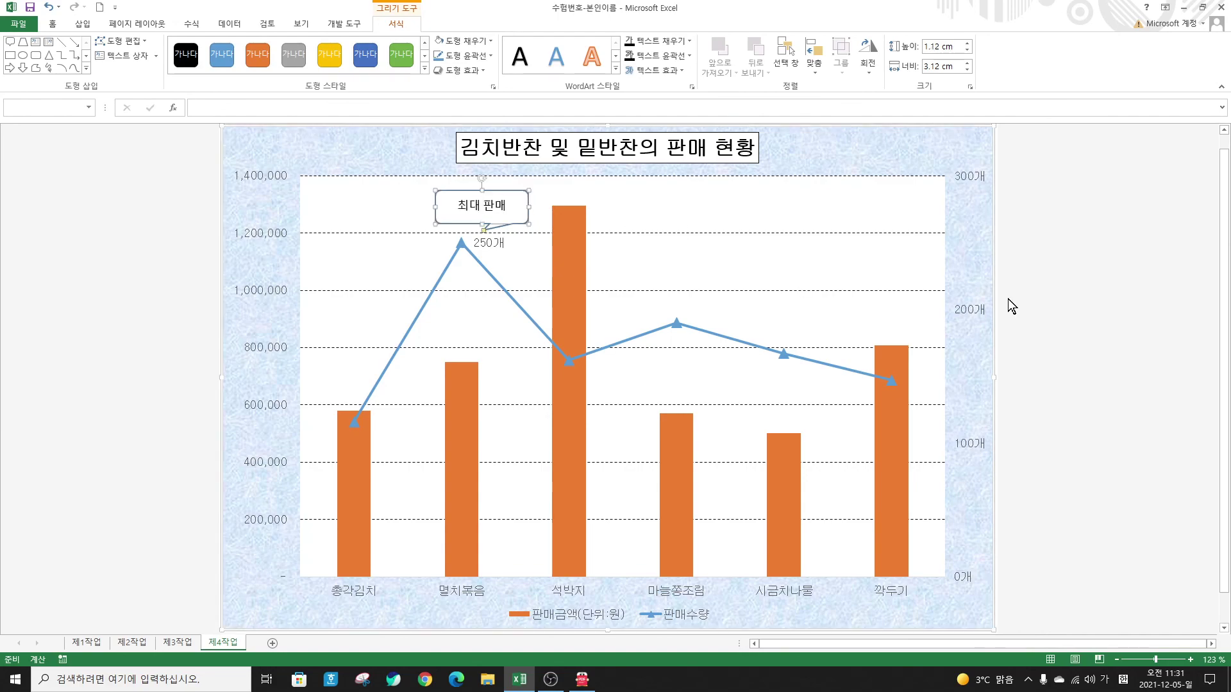
{"action": "left_click", "coordinate": [1063, 277]}
Step: Compare the chart with the exam PDF's sample output and review the 제1작업, 제2작업, 제3작업 and 제4작업 sheets
{"action": "key", "text": "alt+Tab"}
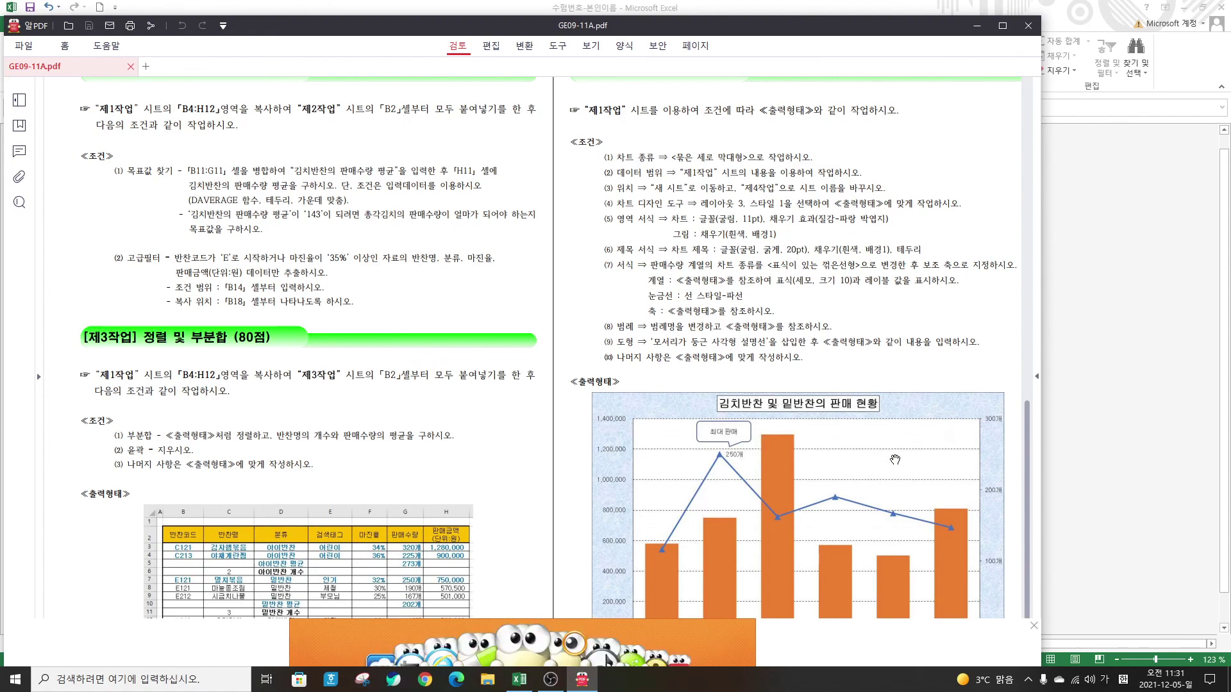
{"action": "scroll", "coordinate": [947, 487], "scroll_direction": "down", "scroll_amount": 1}
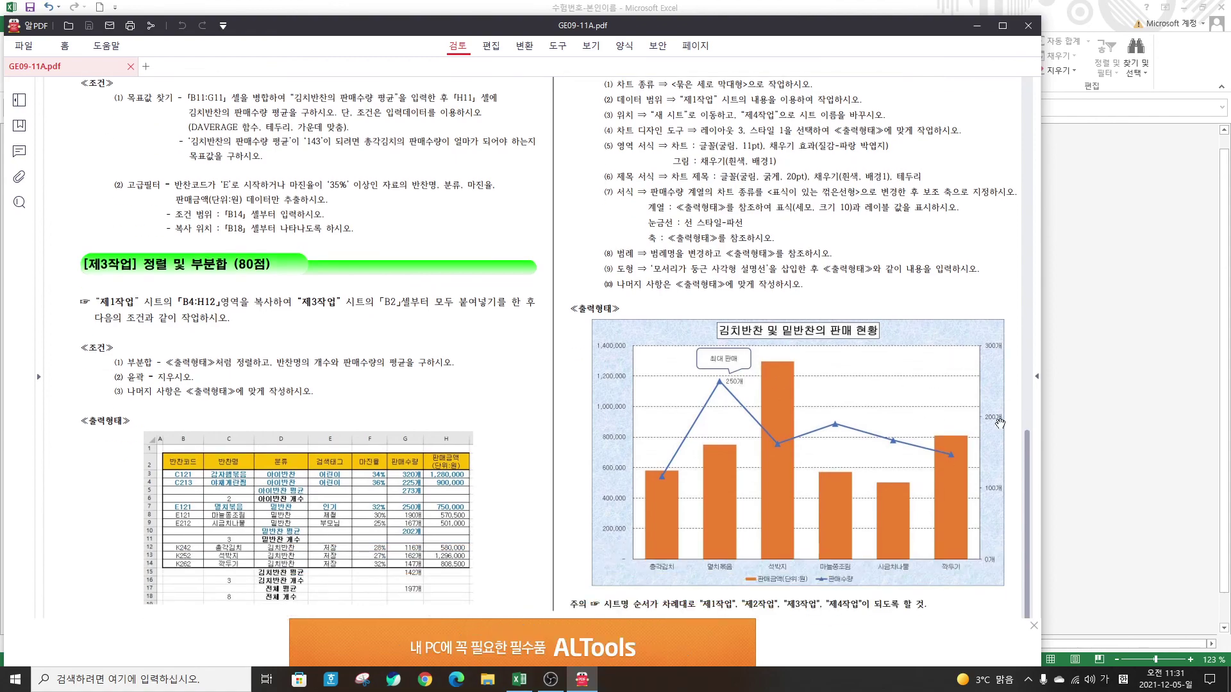
{"action": "left_click", "coordinate": [979, 26]}
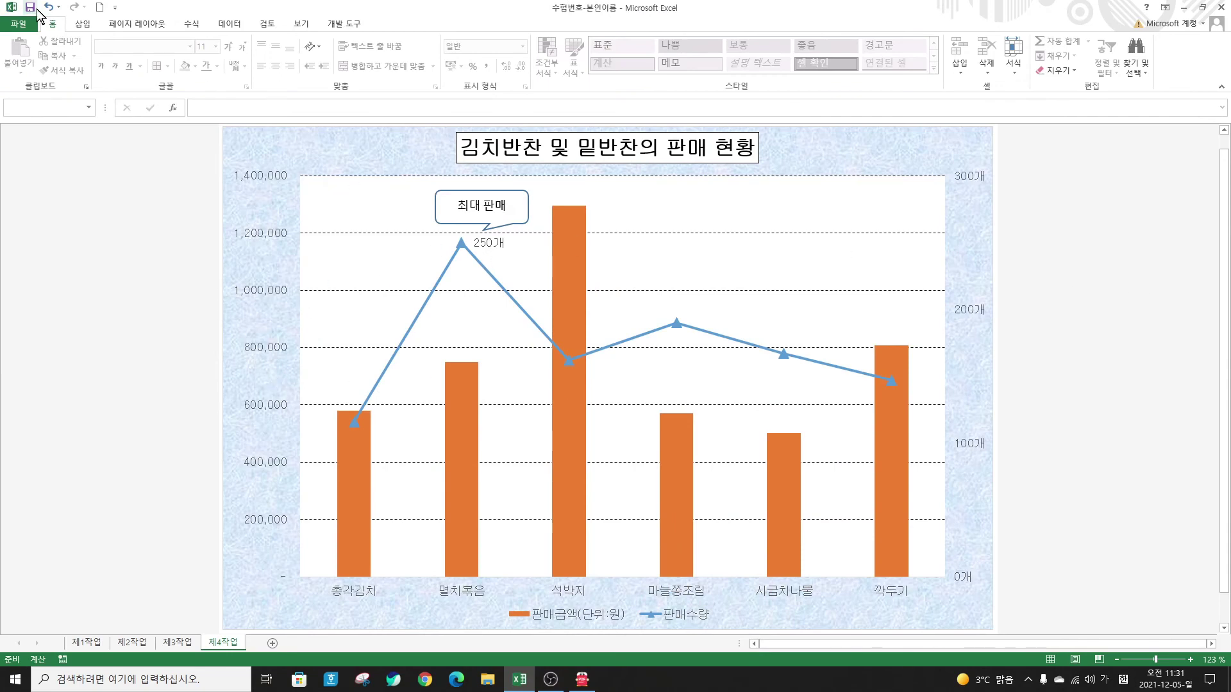
{"action": "left_click", "coordinate": [93, 640]}
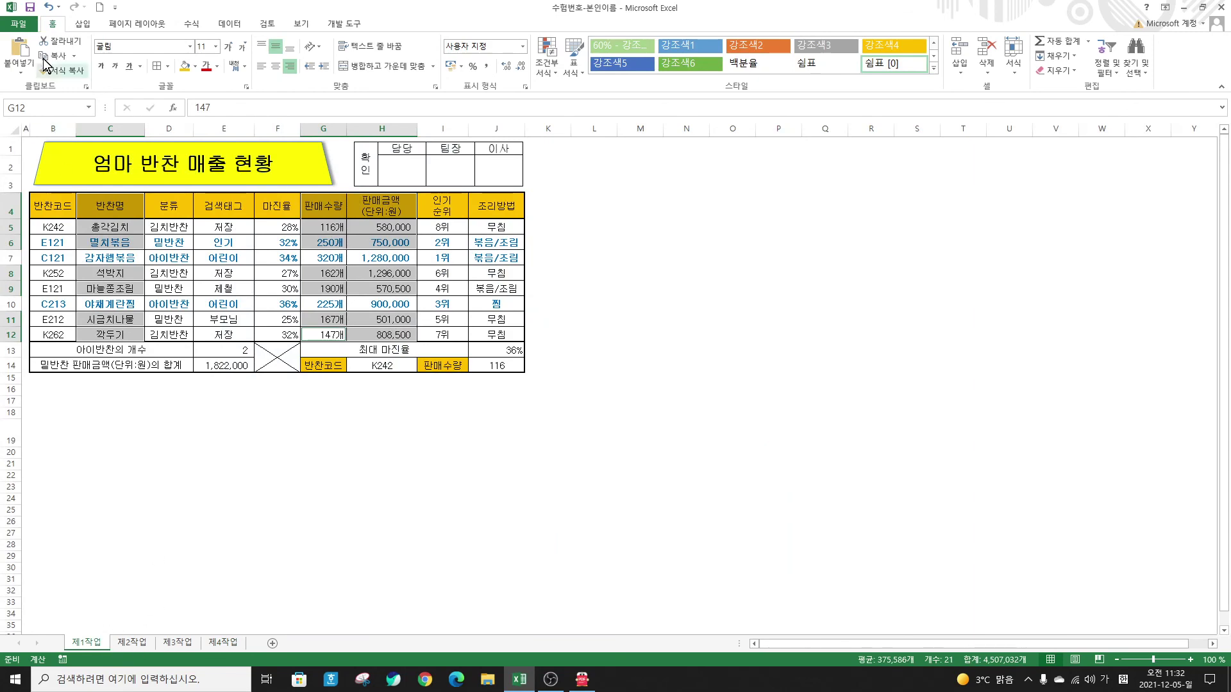
{"action": "left_click", "coordinate": [136, 644]}
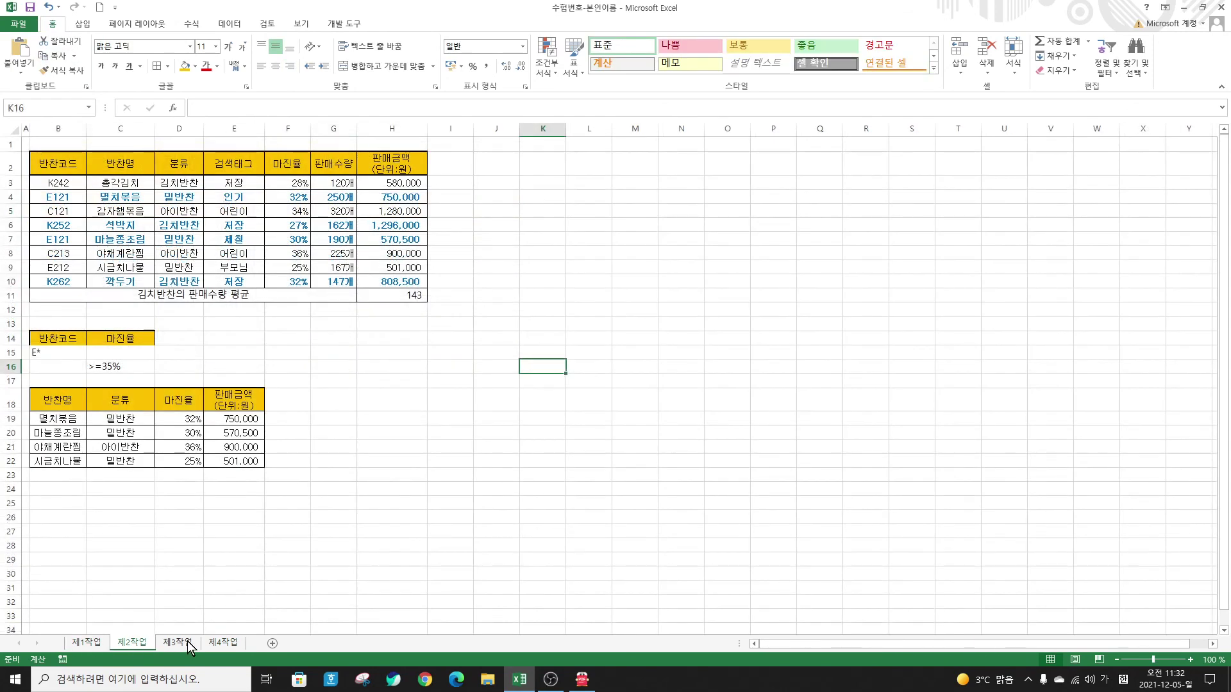
{"action": "left_click", "coordinate": [187, 641]}
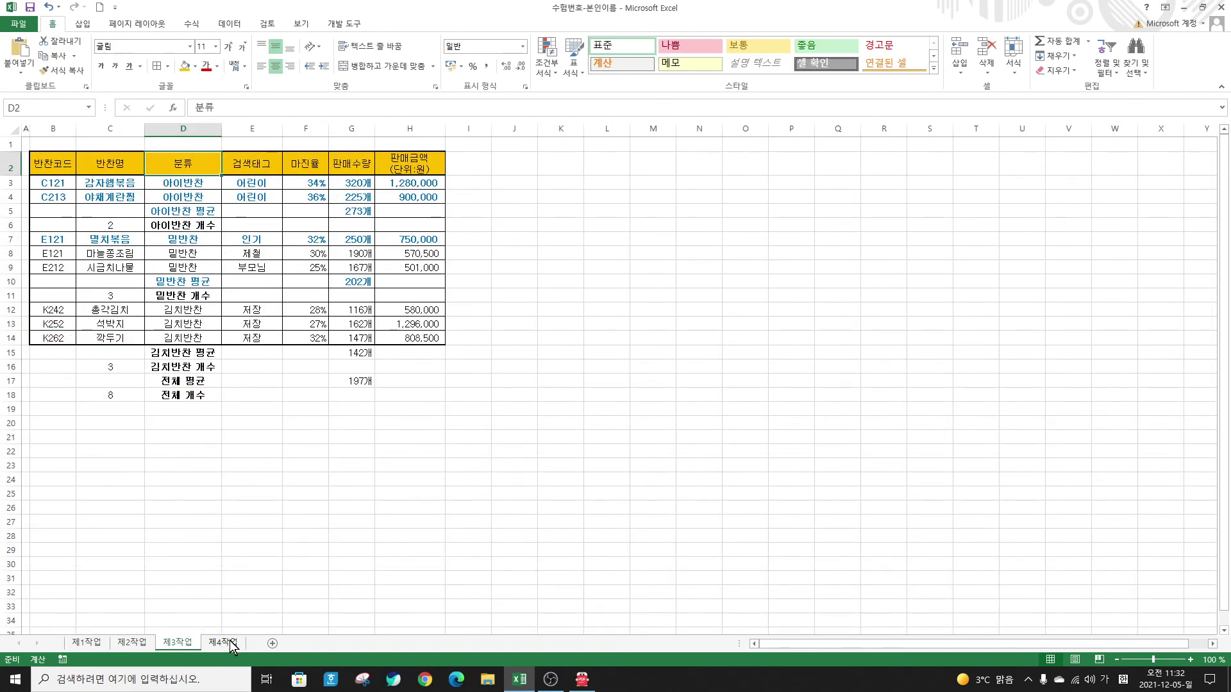
{"action": "left_click", "coordinate": [230, 640]}
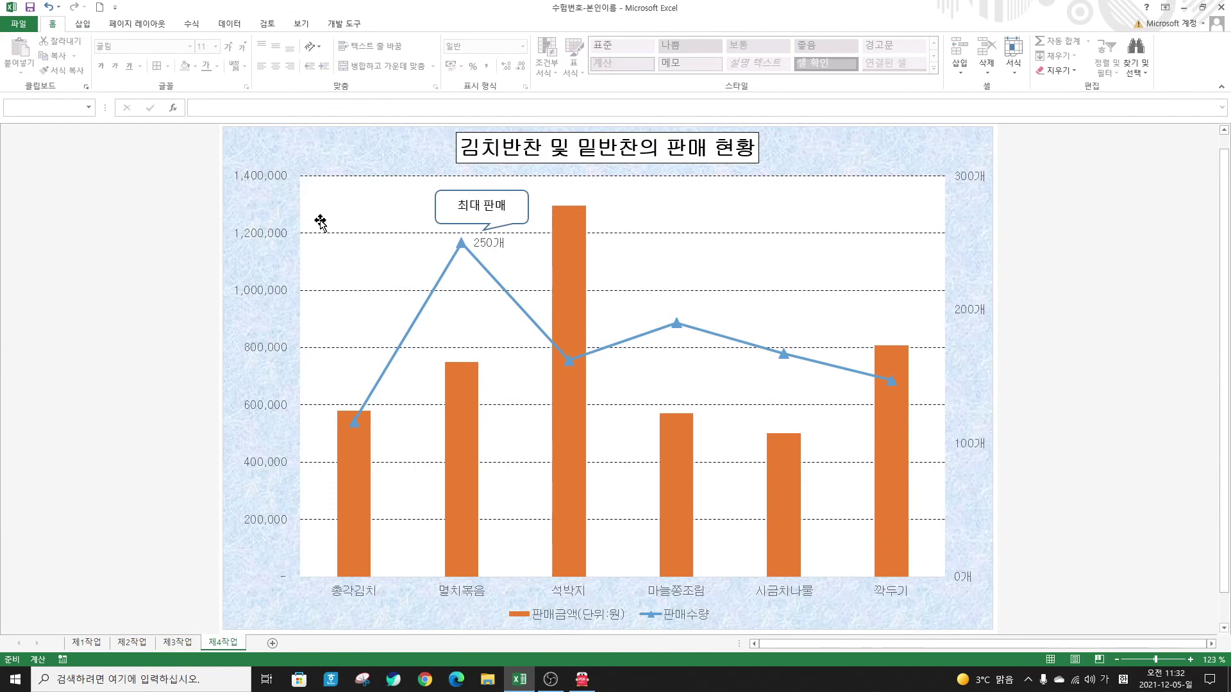